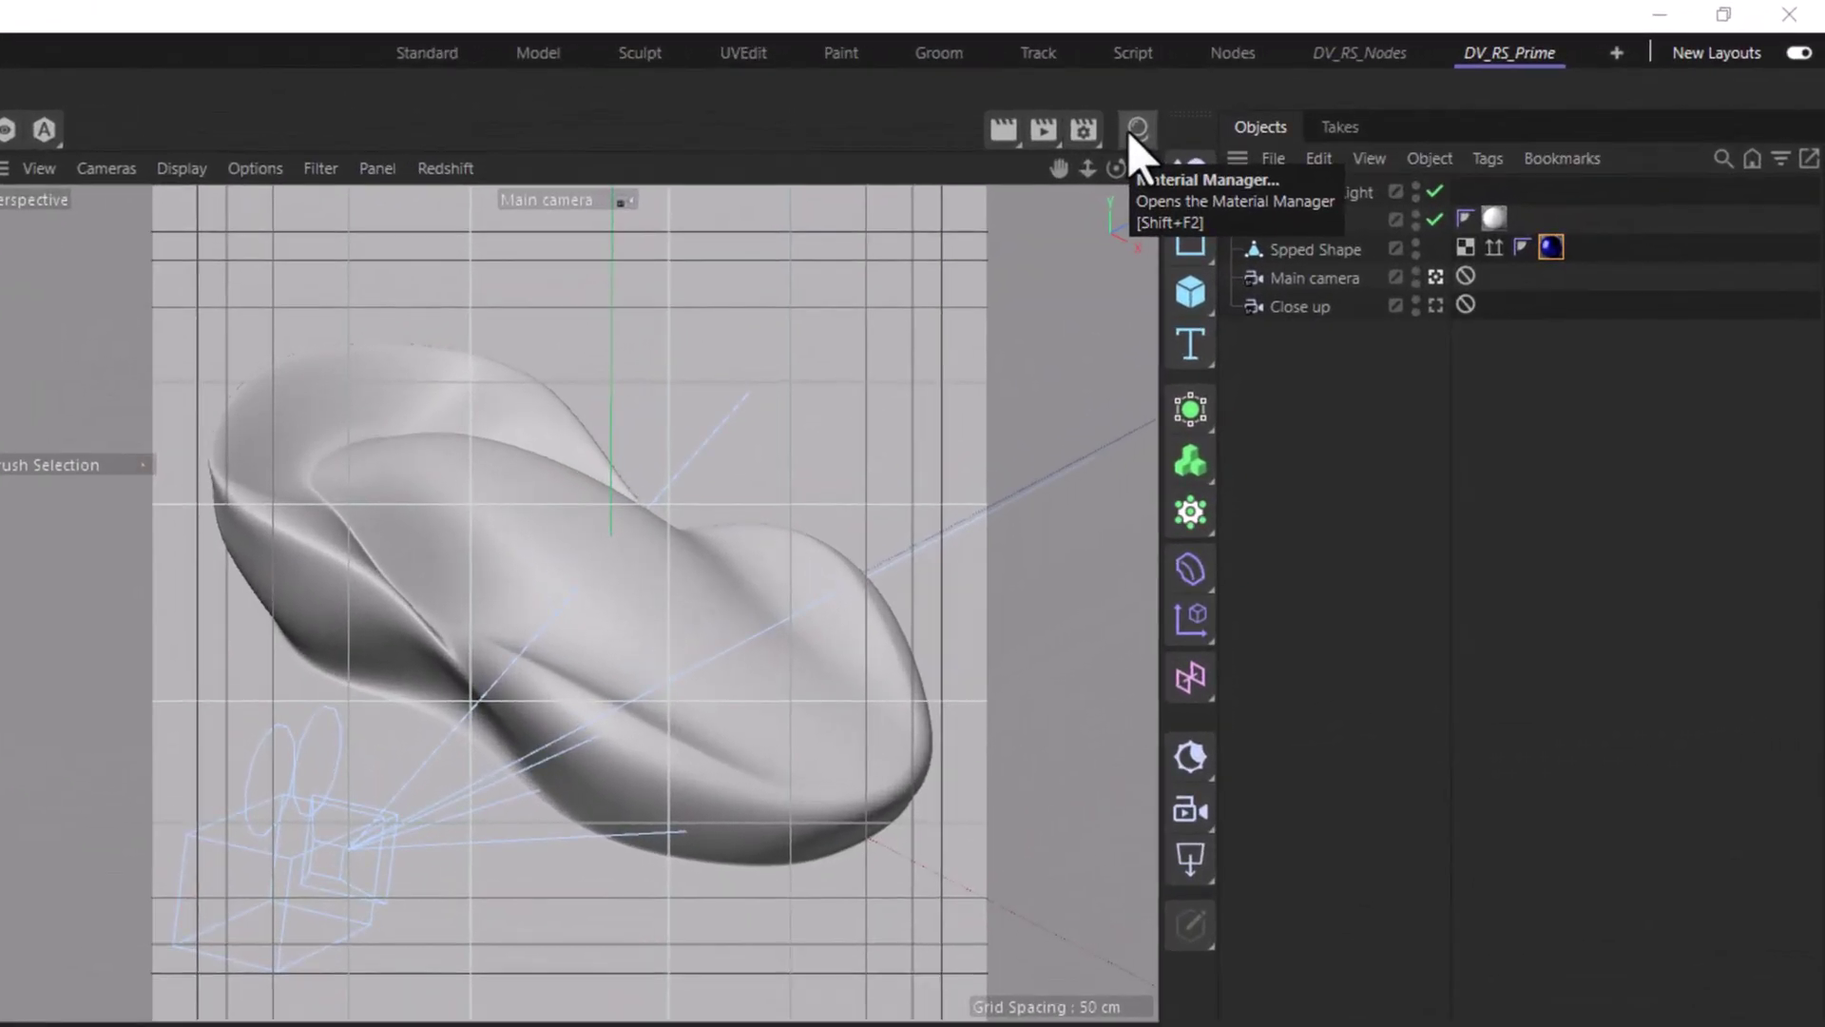
# Step: Create a new RS Car Paint material and assign it to Spped Shape, replacing Navy Flakes
pyautogui.click(1136, 130)
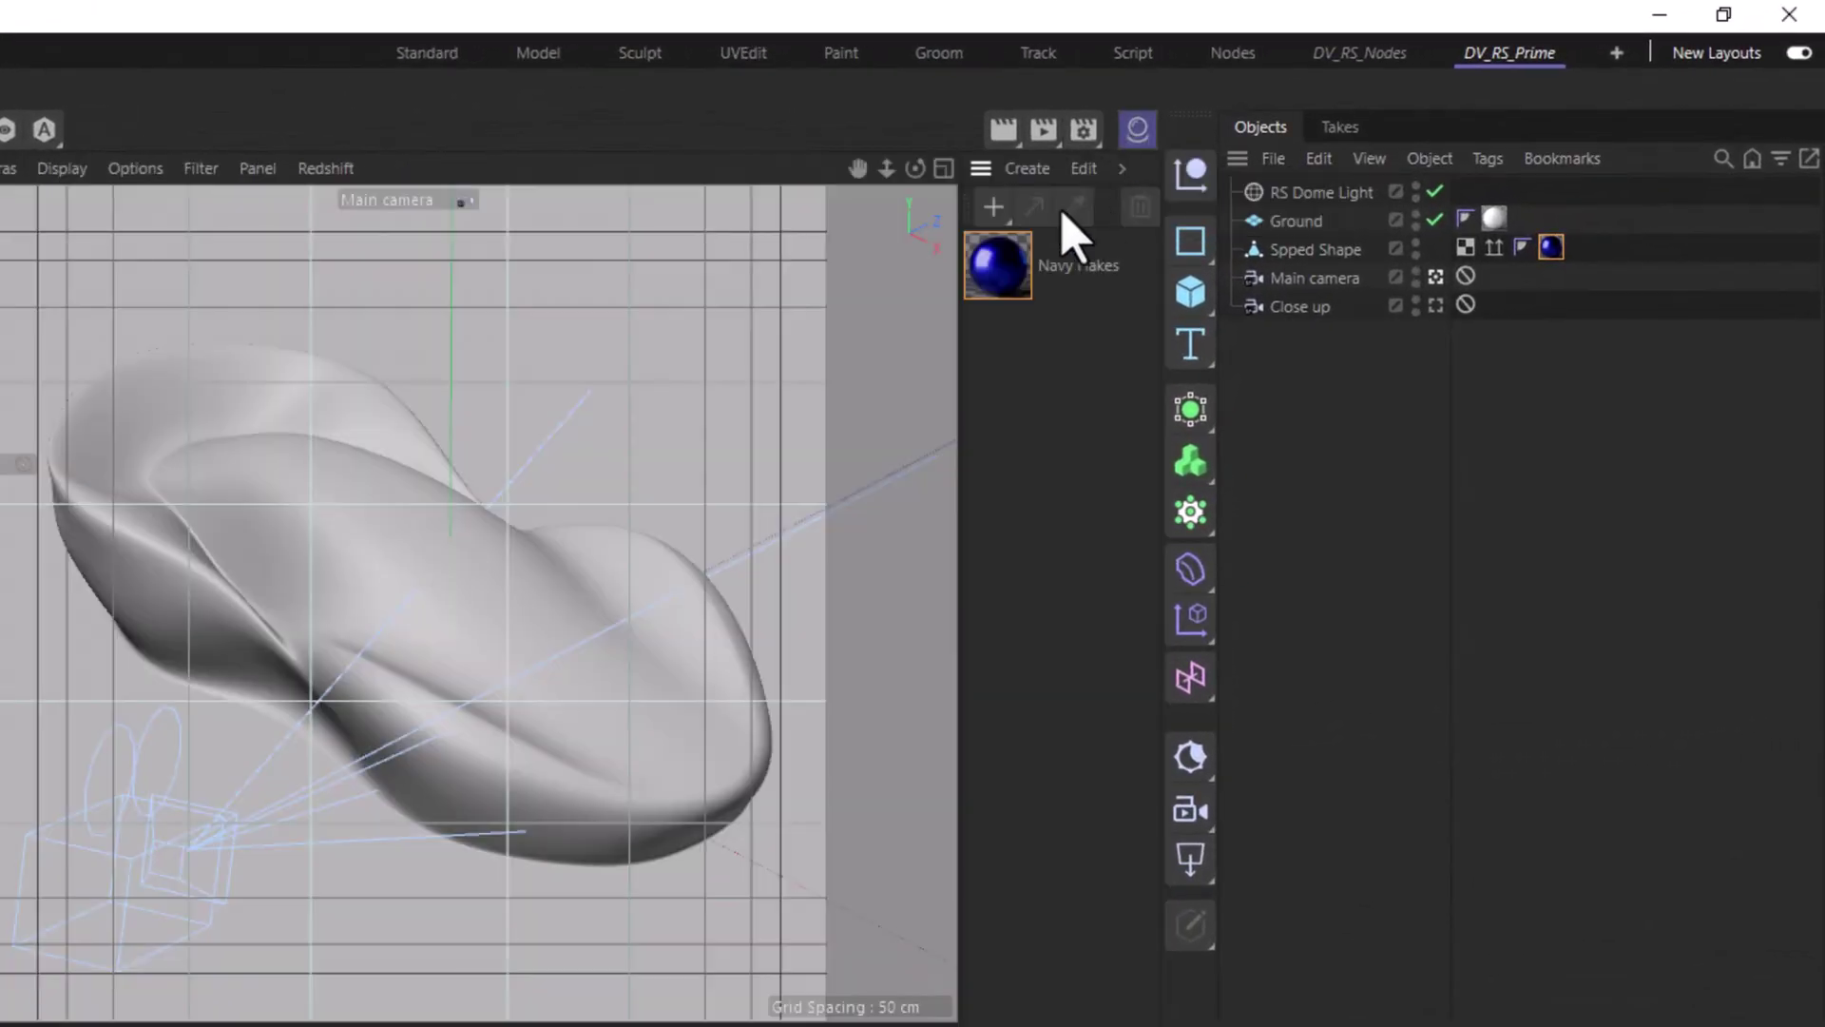
pyautogui.click(993, 209)
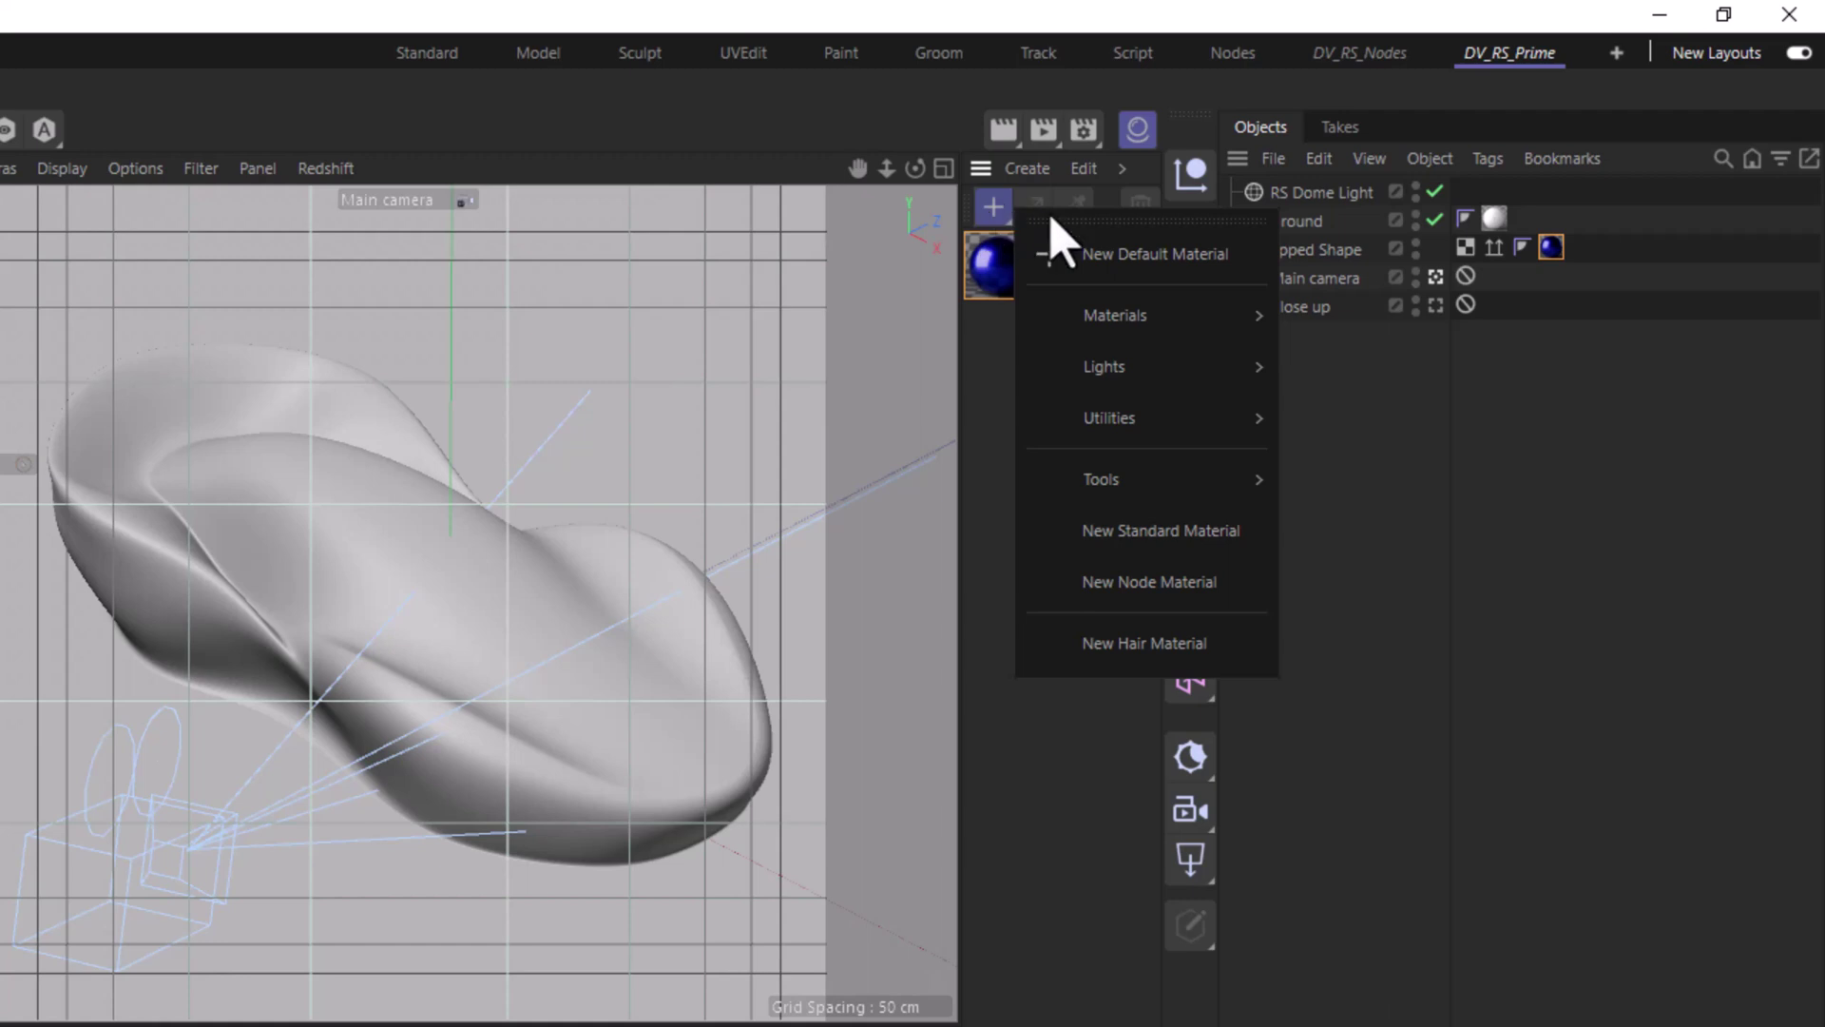
pyautogui.moveTo(1139, 321)
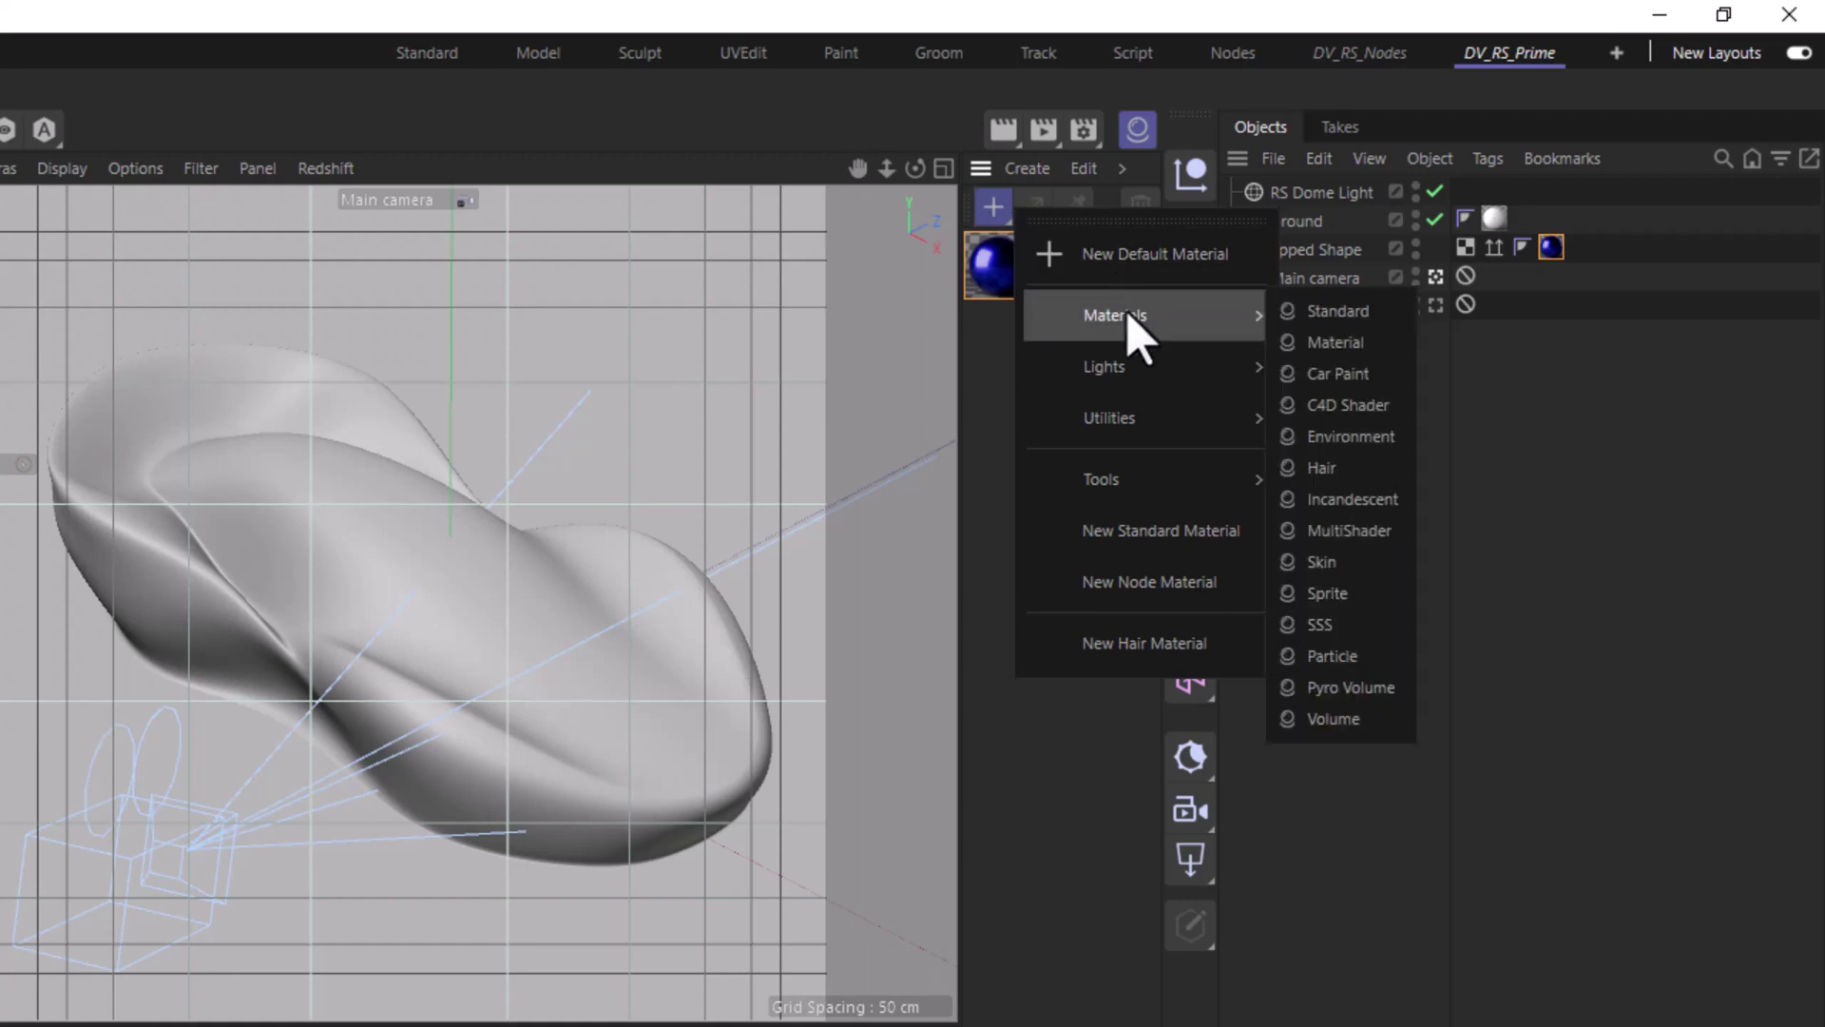
pyautogui.click(1346, 380)
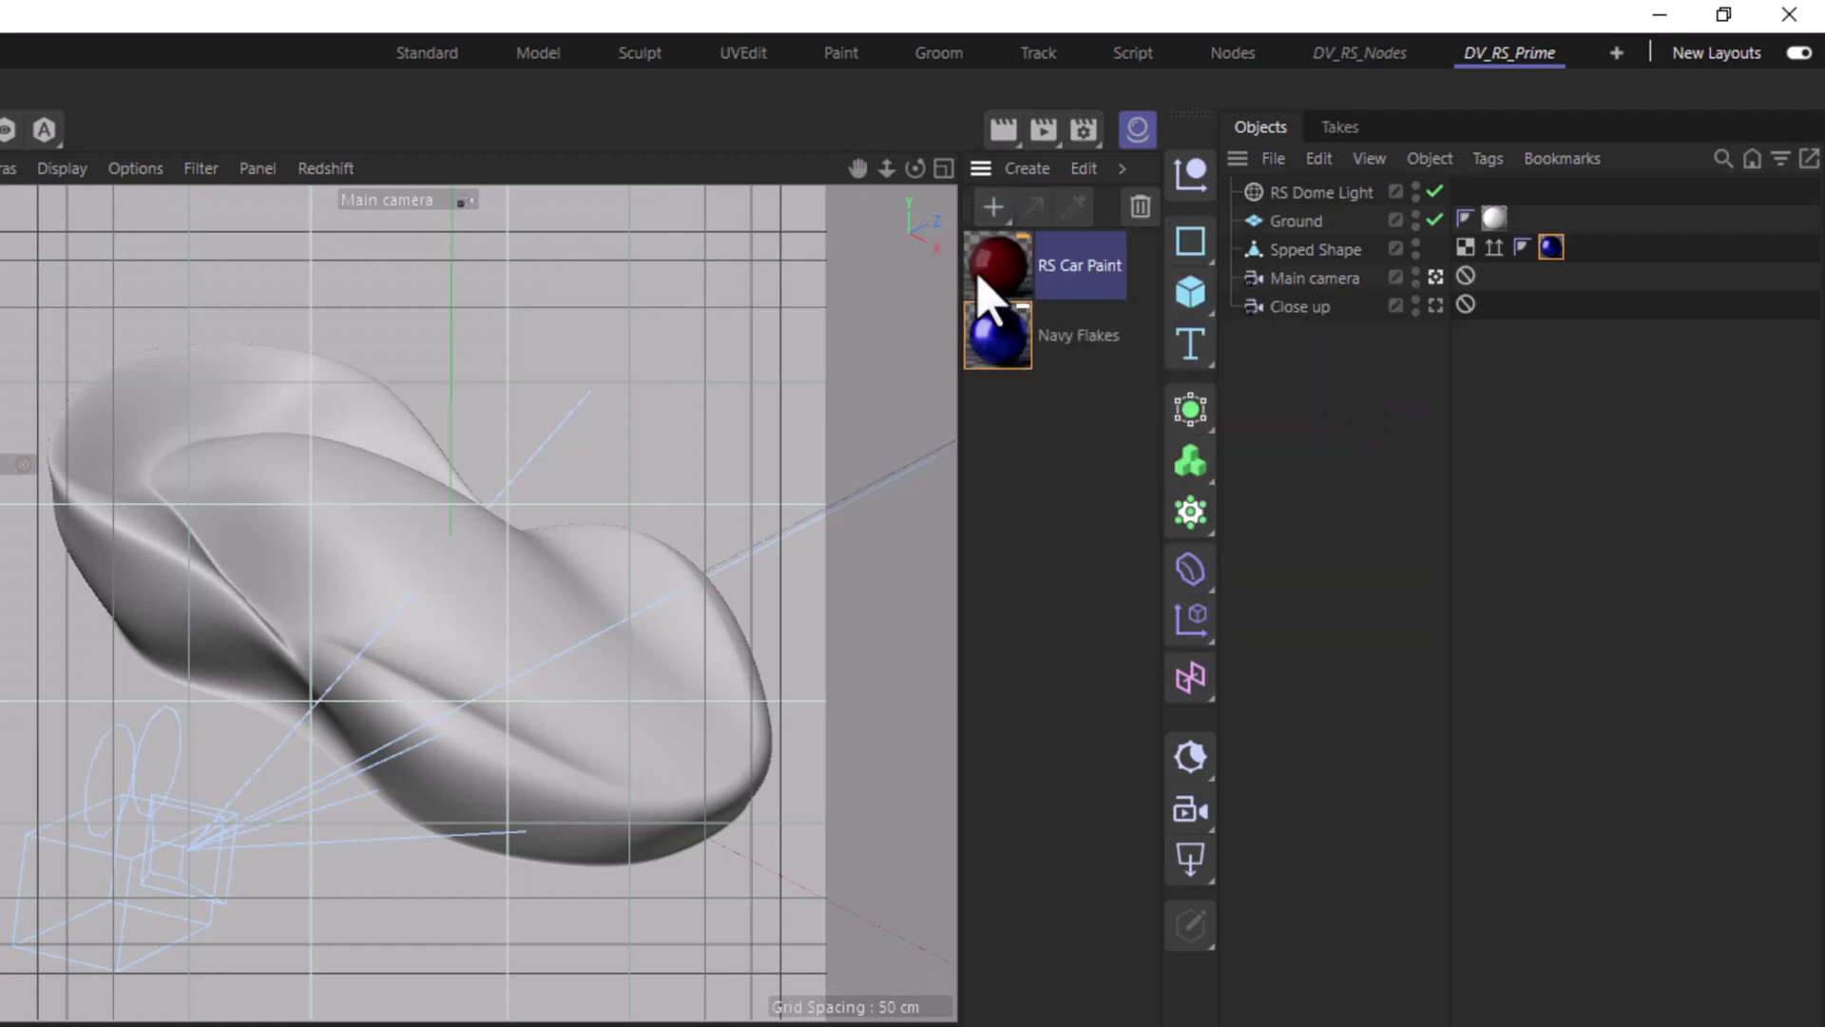
pyautogui.moveTo(1046, 281)
pyautogui.mouseDown()
pyautogui.moveTo(1091, 257)
pyautogui.moveTo(1005, 271)
pyautogui.moveTo(1551, 251)
pyautogui.mouseUp()
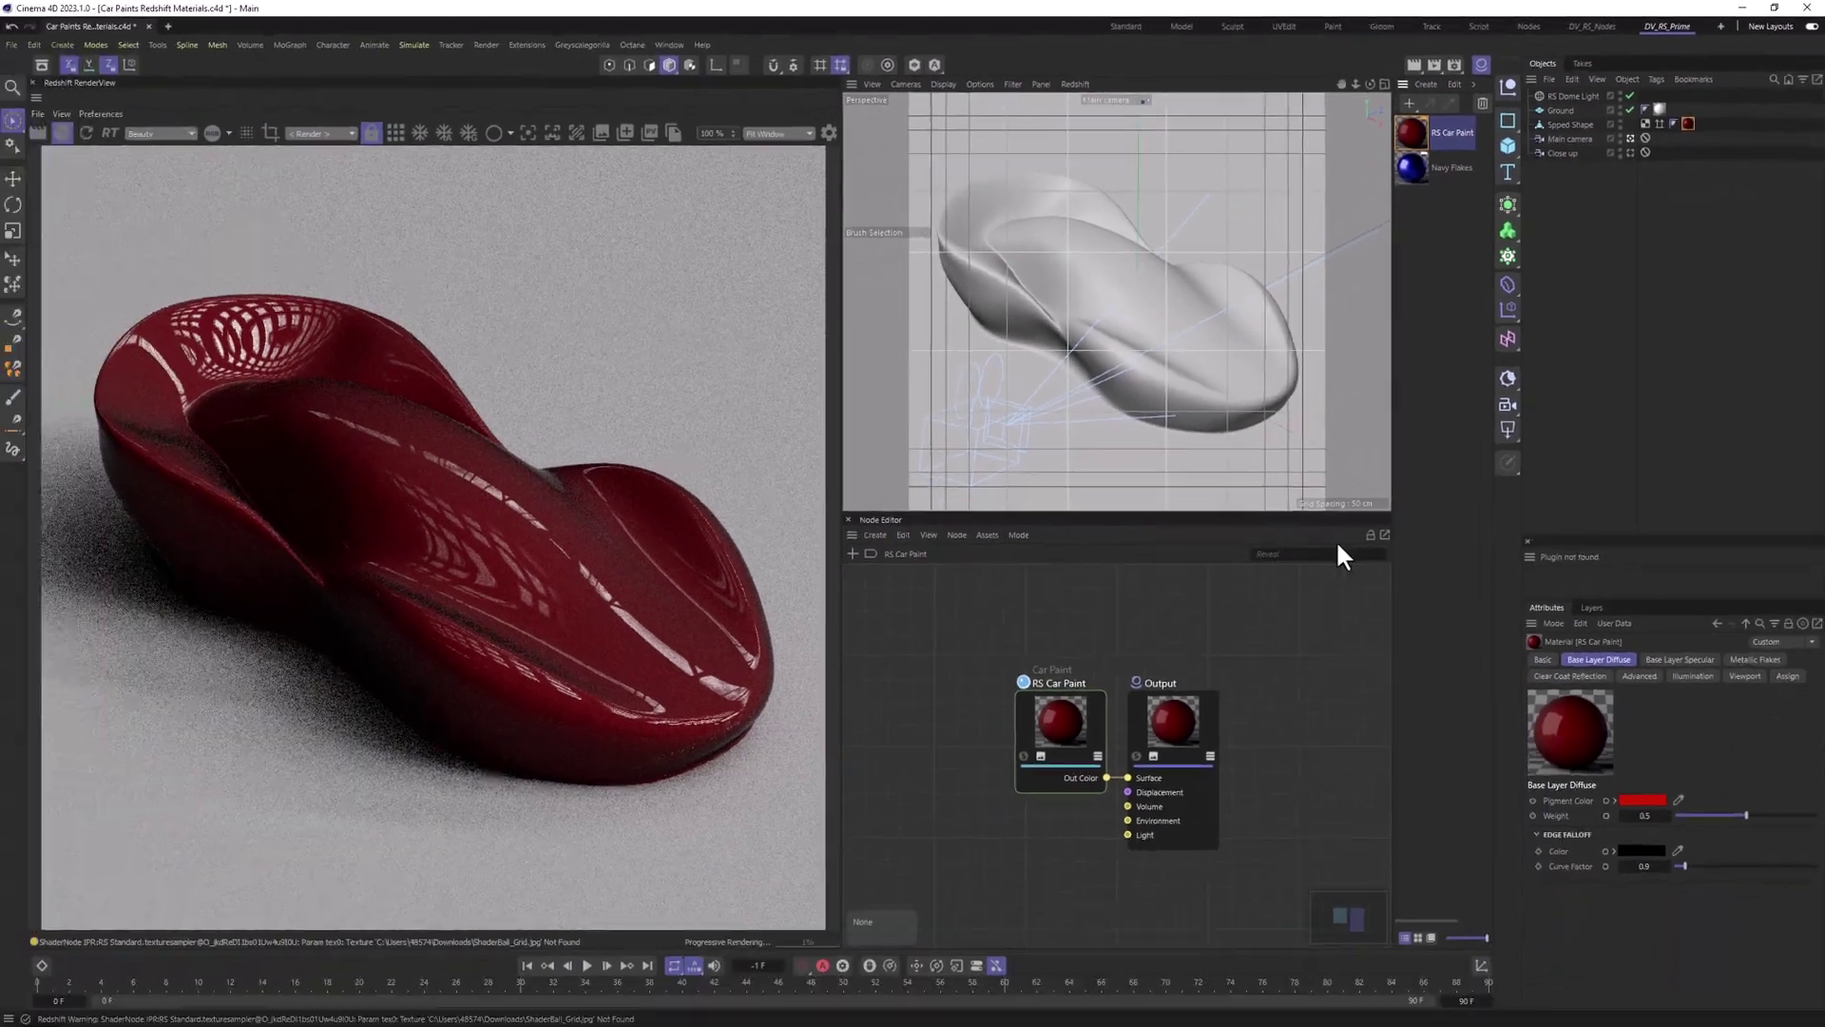
# Step: Arrange the RS Car Paint and Output nodes neatly in the Node Editor
pyautogui.moveTo(1072, 713); pyautogui.dragTo(991, 677)
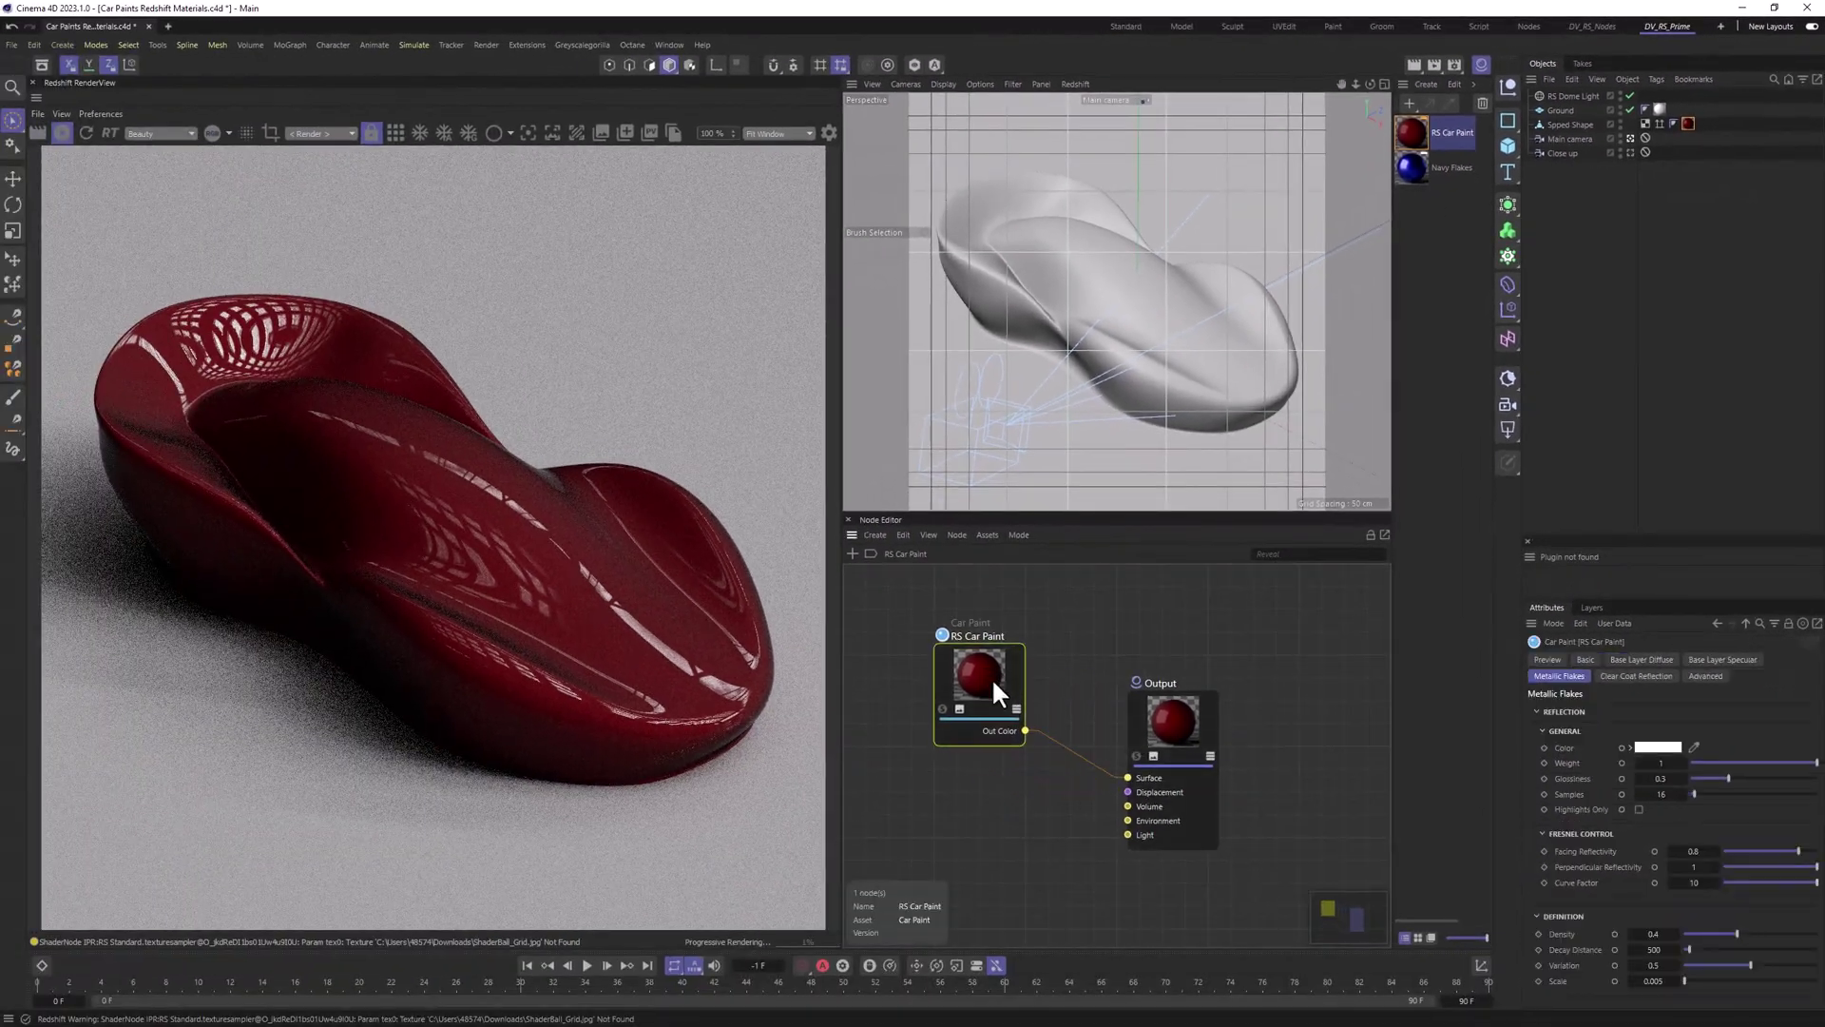
pyautogui.moveTo(1179, 705); pyautogui.dragTo(1167, 669)
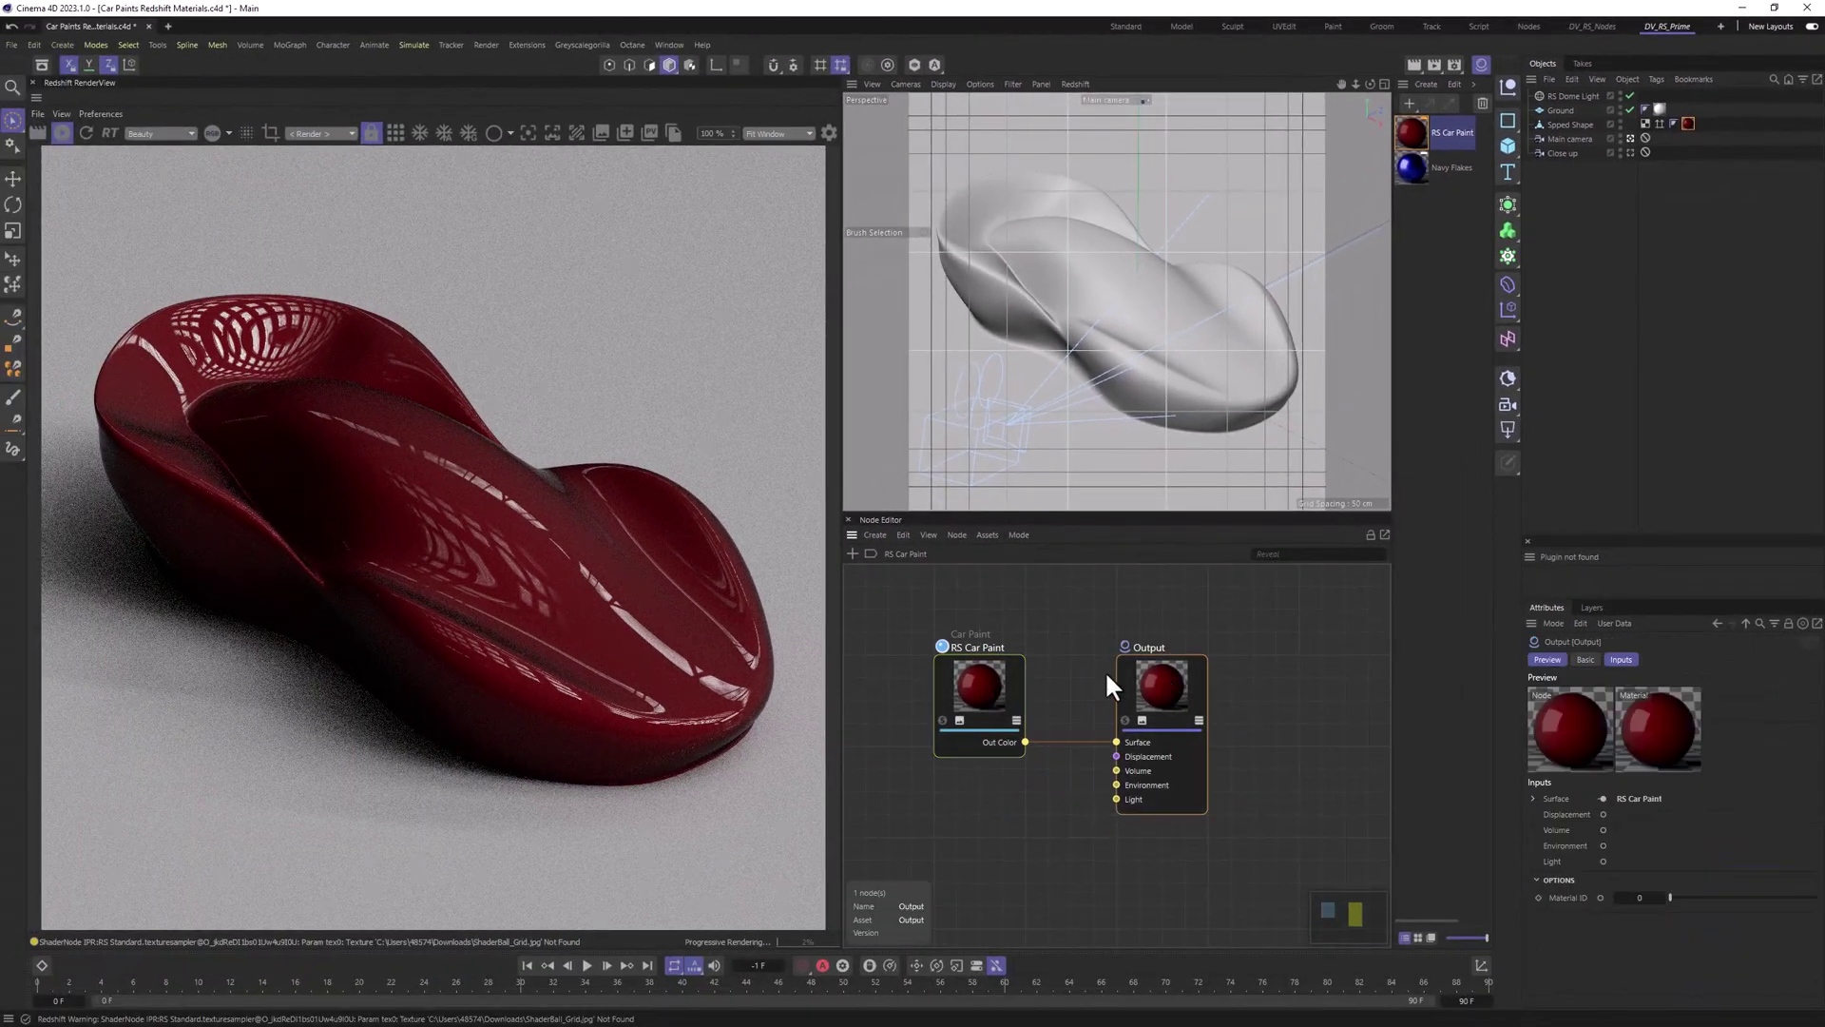
pyautogui.click(977, 683)
pyautogui.scroll(2, 985, 687)
pyautogui.moveTo(989, 688); pyautogui.dragTo(1146, 683, button='middle')
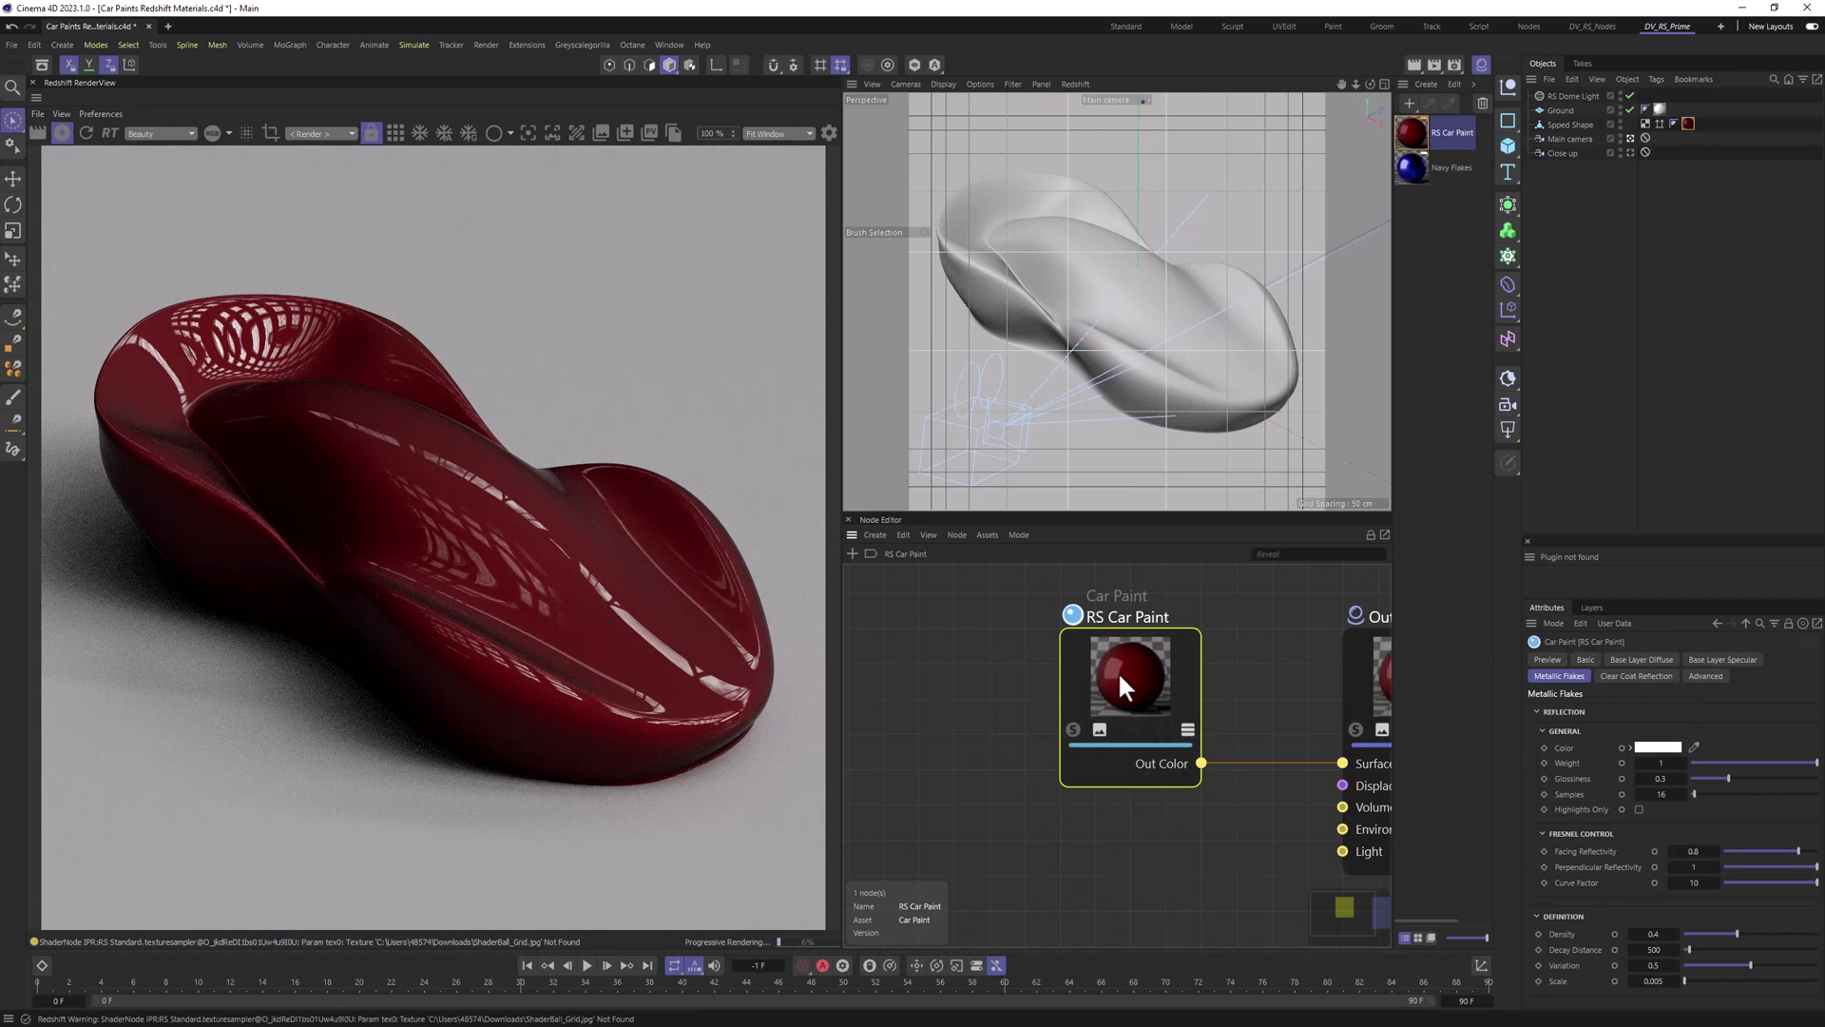
pyautogui.scroll(-2, 1135, 668)
# Step: Set the Base Layer diffuse weight to 1
pyautogui.click(1643, 659)
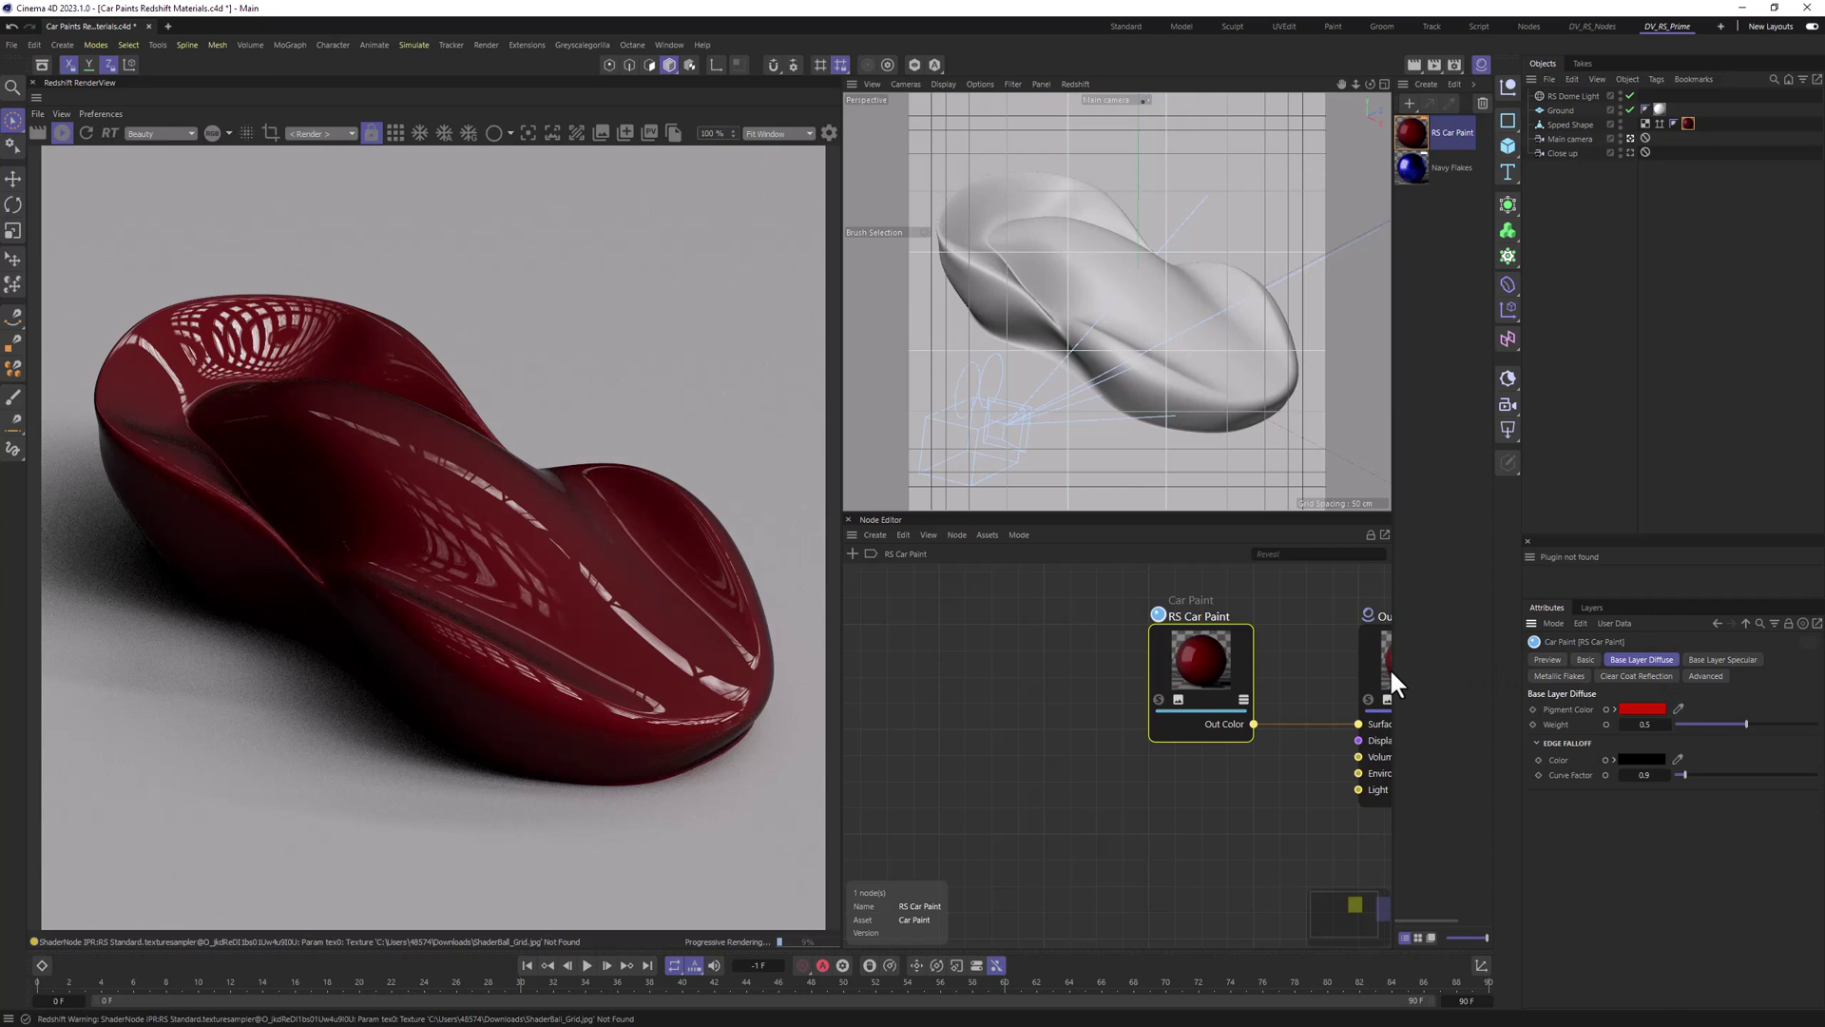
pyautogui.doubleClick(1646, 724)
pyautogui.write('11')
pyautogui.press('Return')
# Step: Turn off the paint's Metallic Flakes and Clear Coat reflection by setting both weights to 0
pyautogui.click(1724, 659)
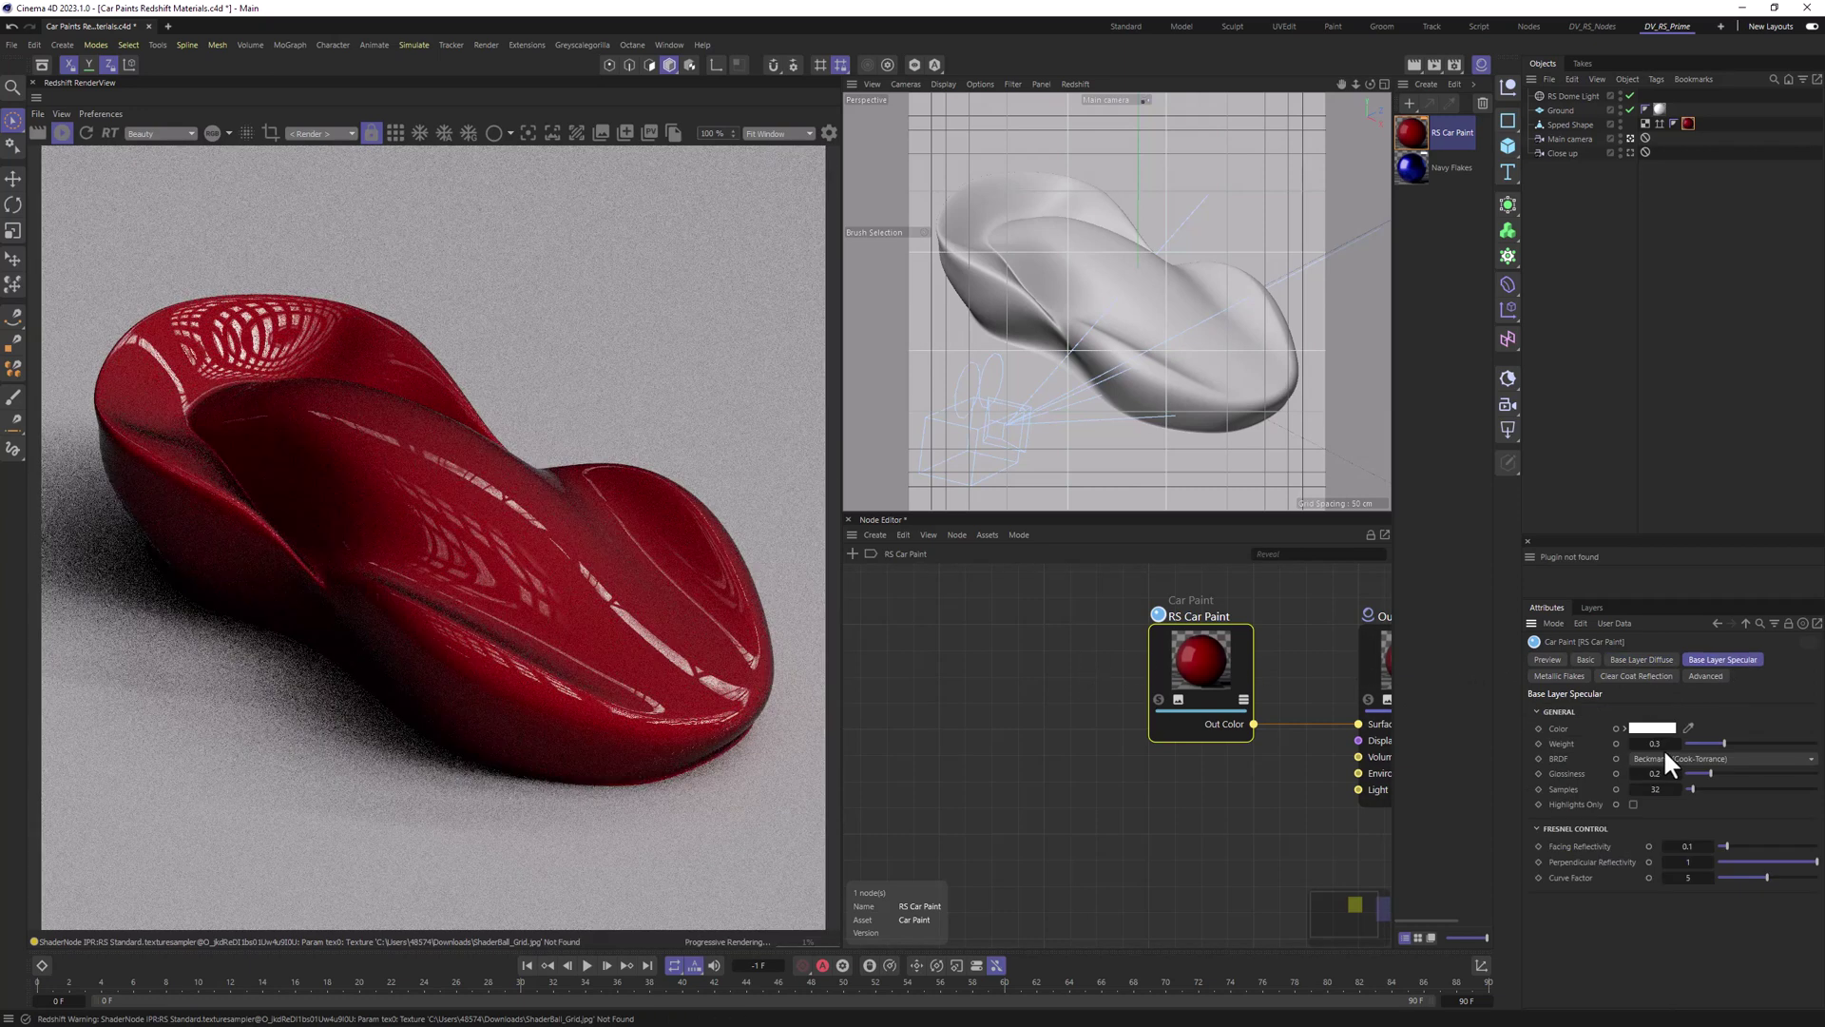
pyautogui.click(1559, 676)
pyautogui.doubleClick(1655, 764)
pyautogui.write('0')
pyautogui.press('Return')
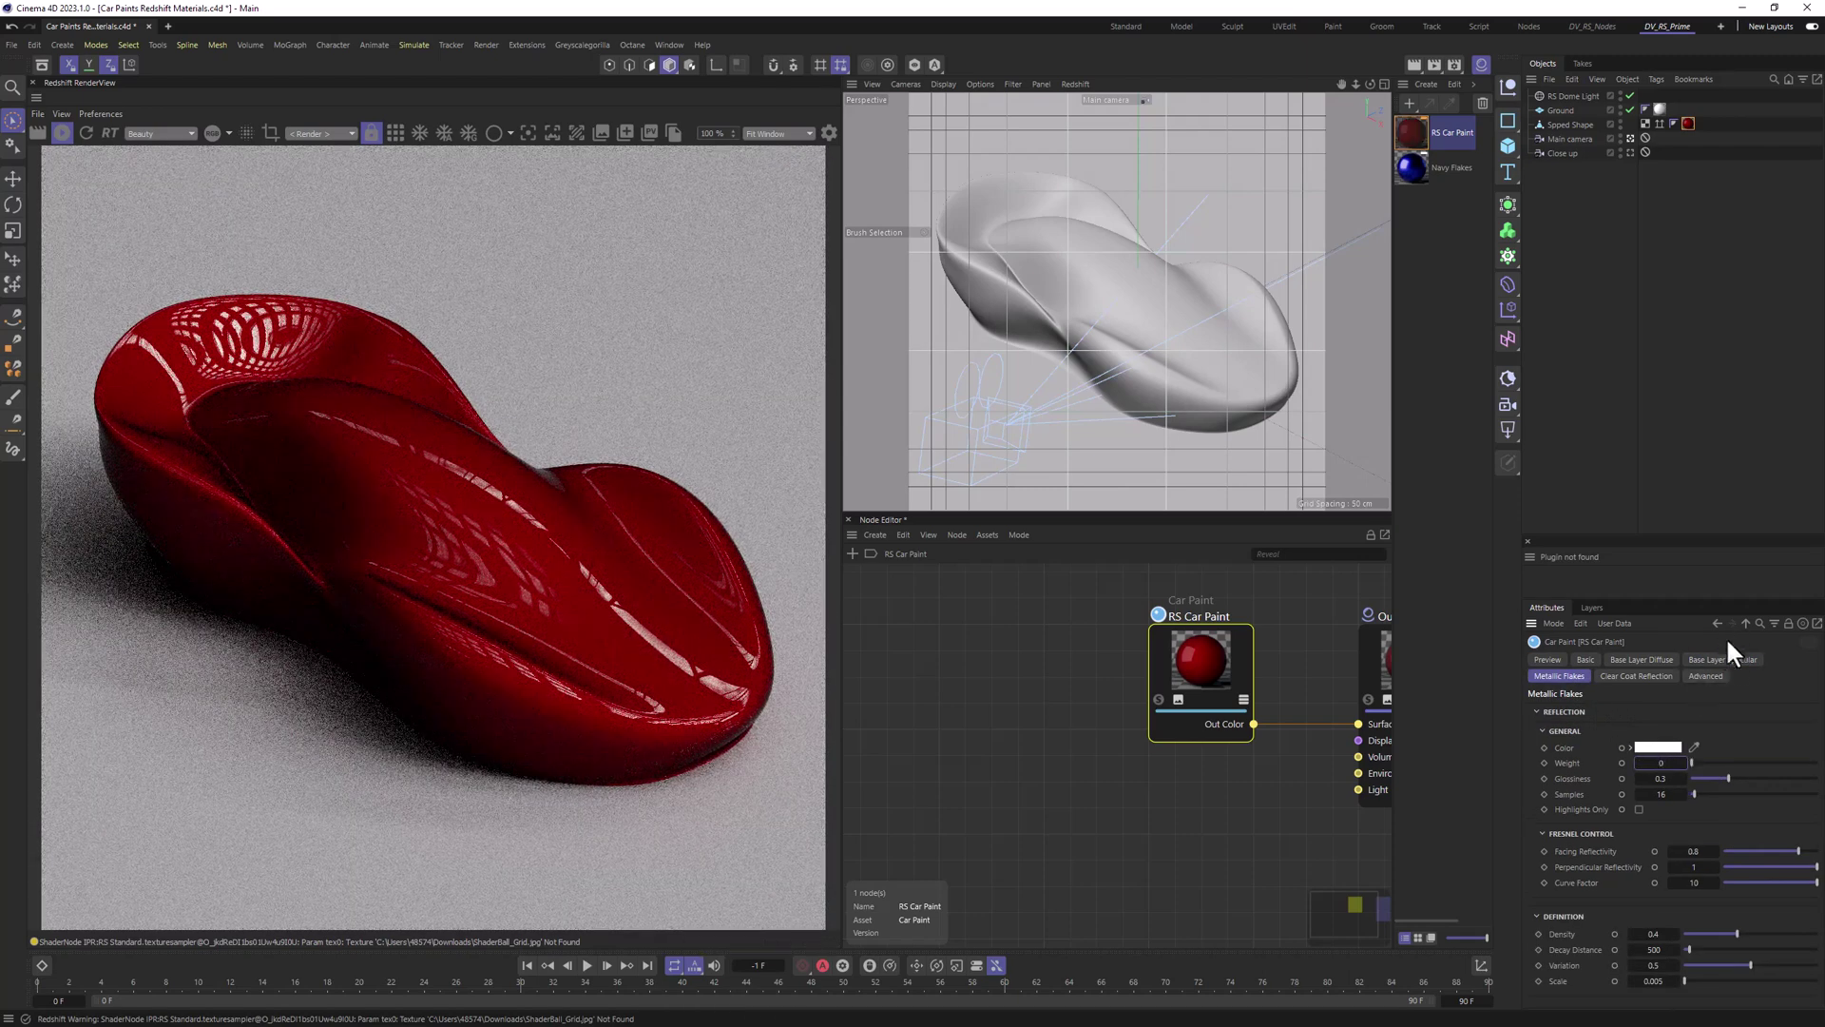
pyautogui.click(1623, 677)
pyautogui.doubleClick(1636, 744)
pyautogui.write('0')
pyautogui.press('Return')
pyautogui.click(1640, 661)
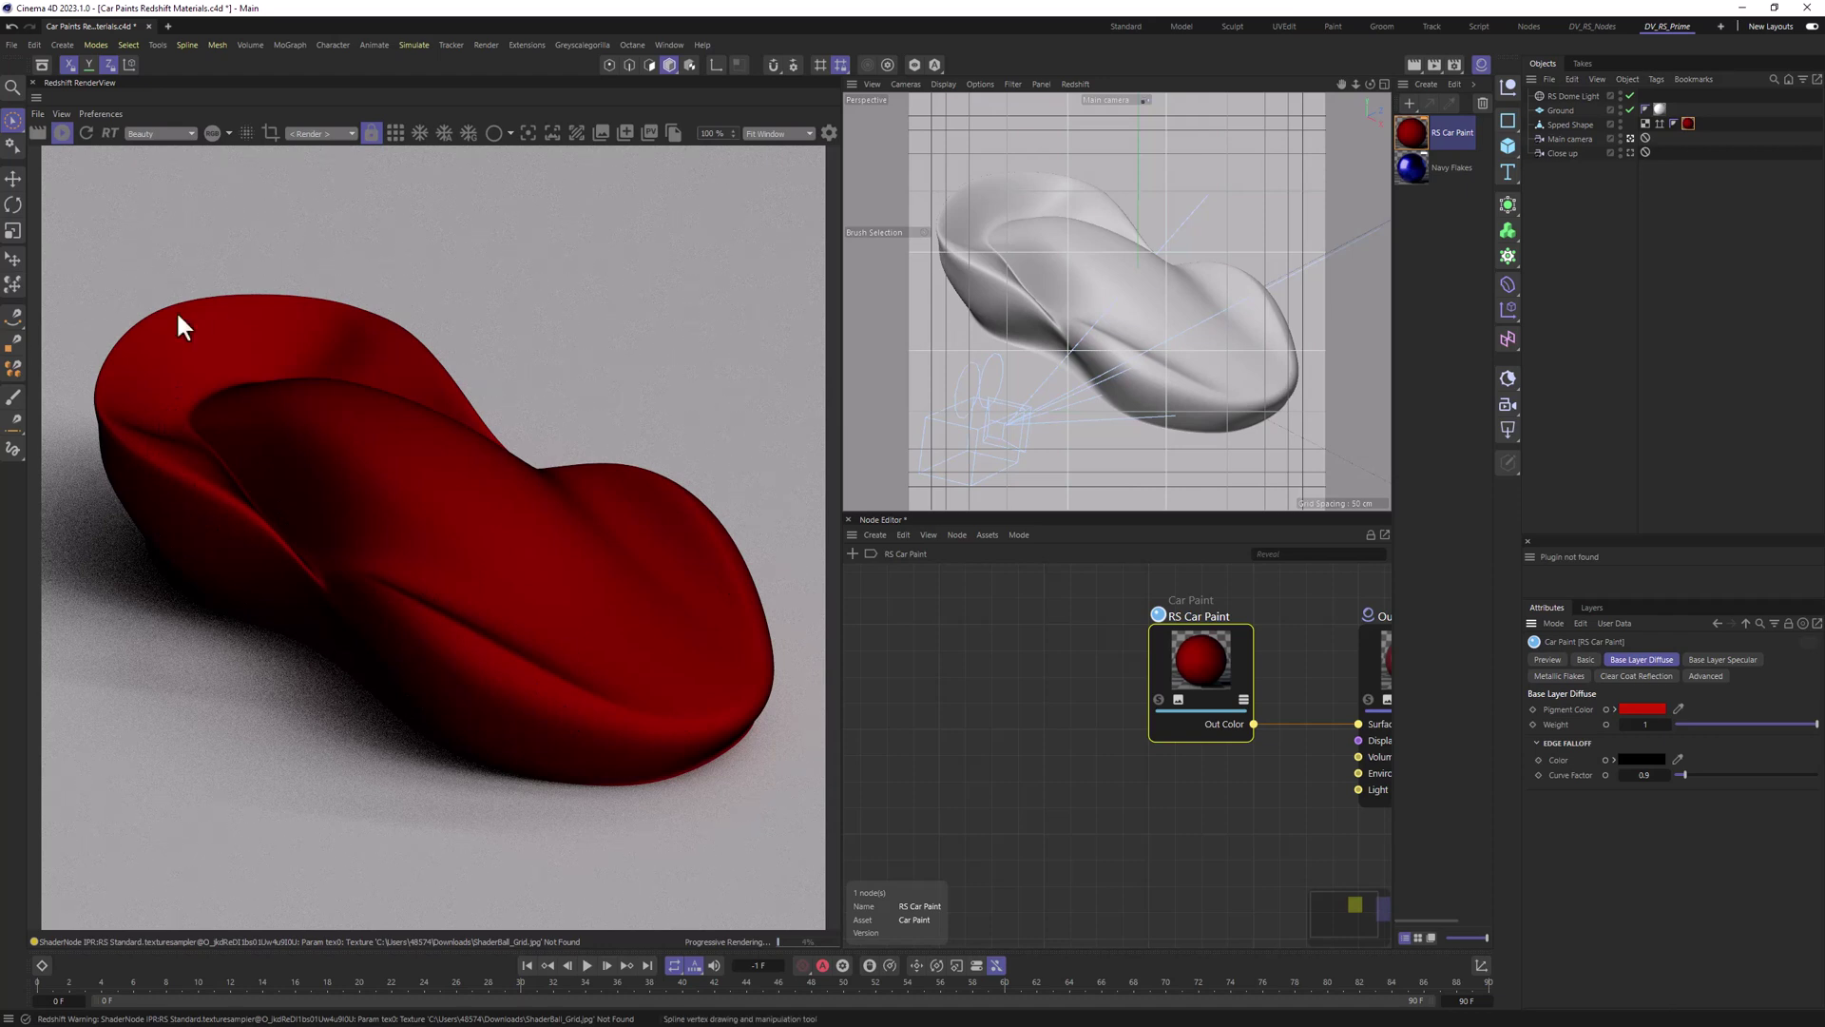
# Step: Make the edge falloff colour a very dark red with 5% value and 100% saturation
pyautogui.click(1627, 760)
pyautogui.moveTo(1629, 766); pyautogui.dragTo(1219, 614)
pyautogui.moveTo(1030, 488); pyautogui.dragTo(1063, 484)
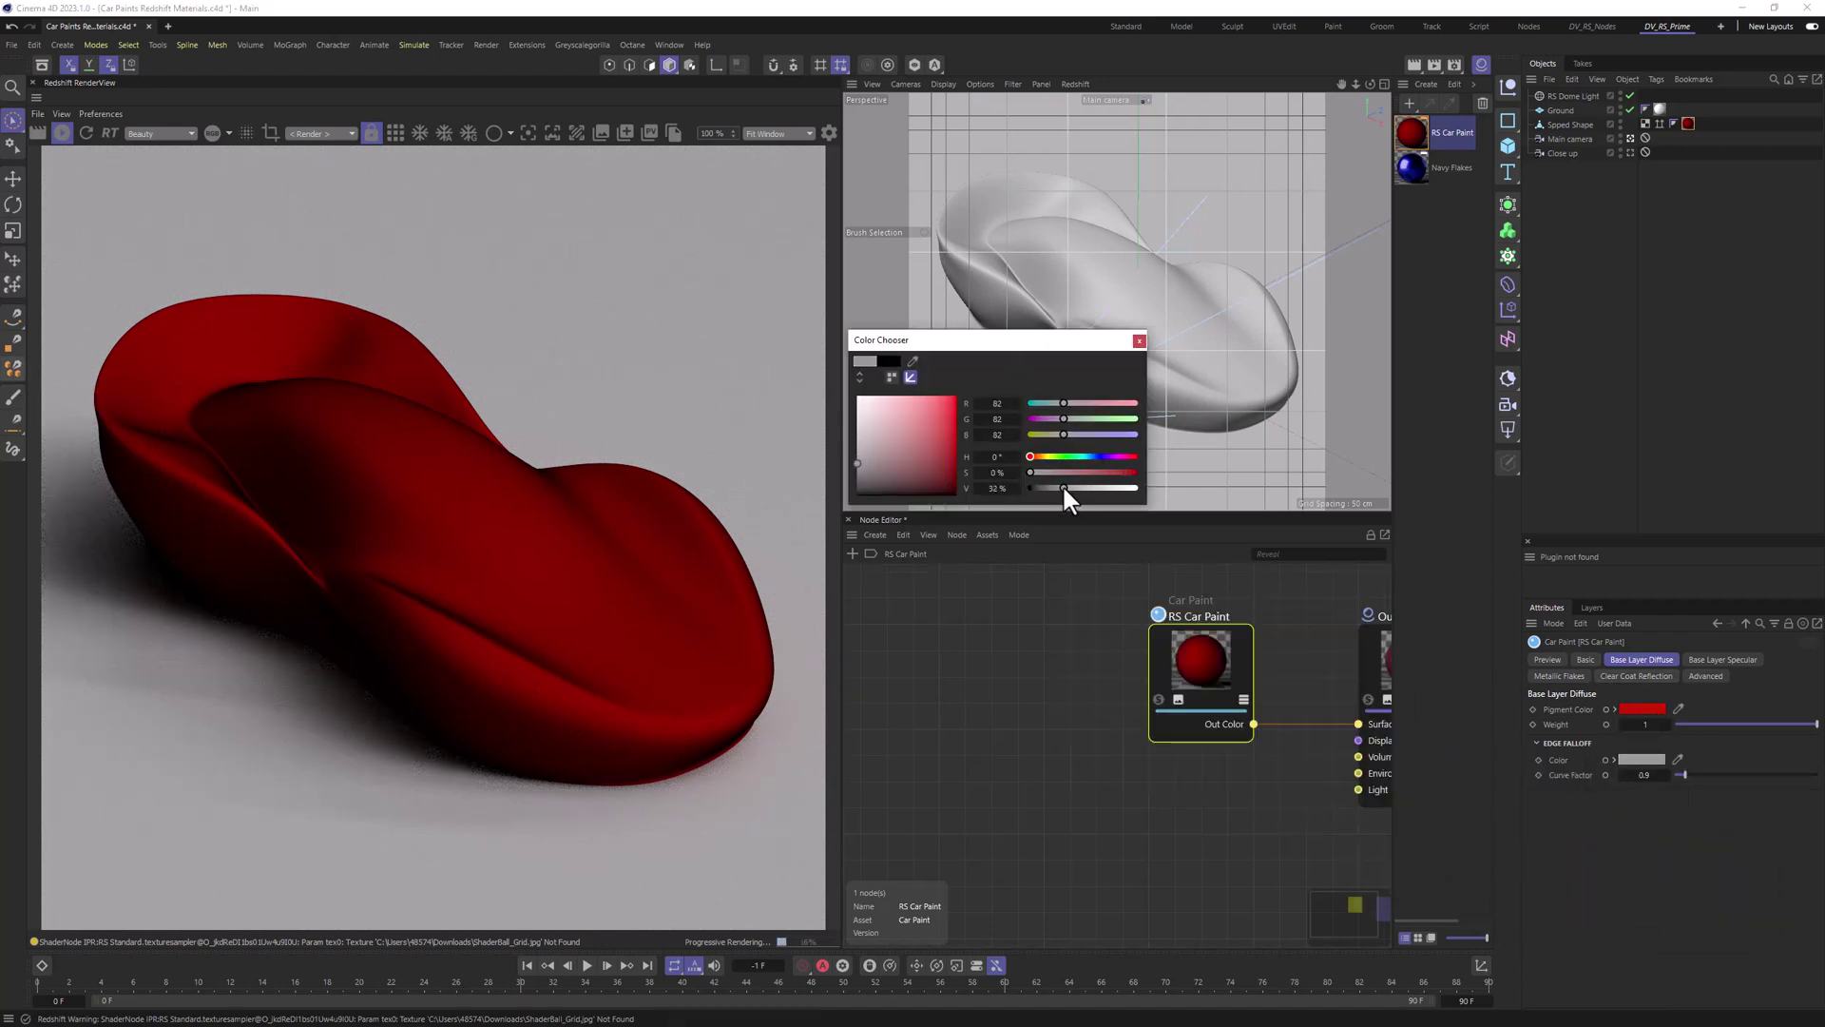
pyautogui.doubleClick(1005, 487)
pyautogui.write('5')
pyautogui.press('Return')
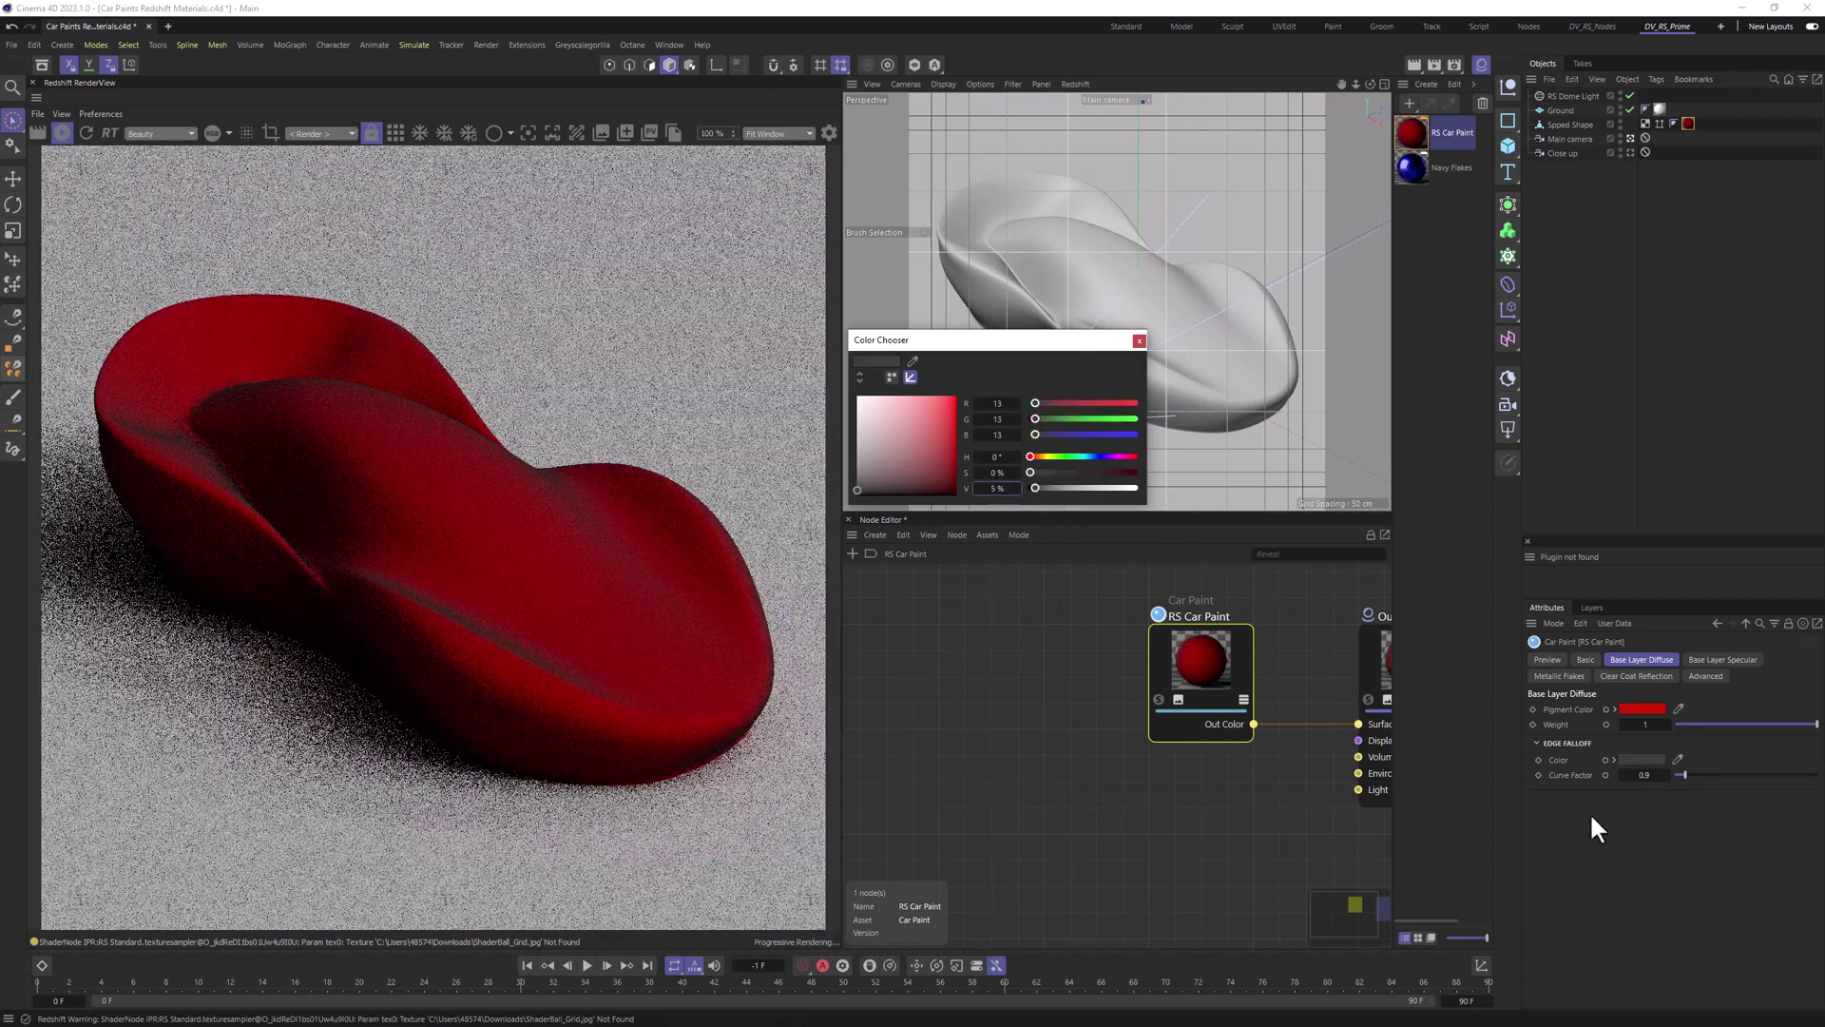
pyautogui.click(900, 490)
pyautogui.click(1135, 474)
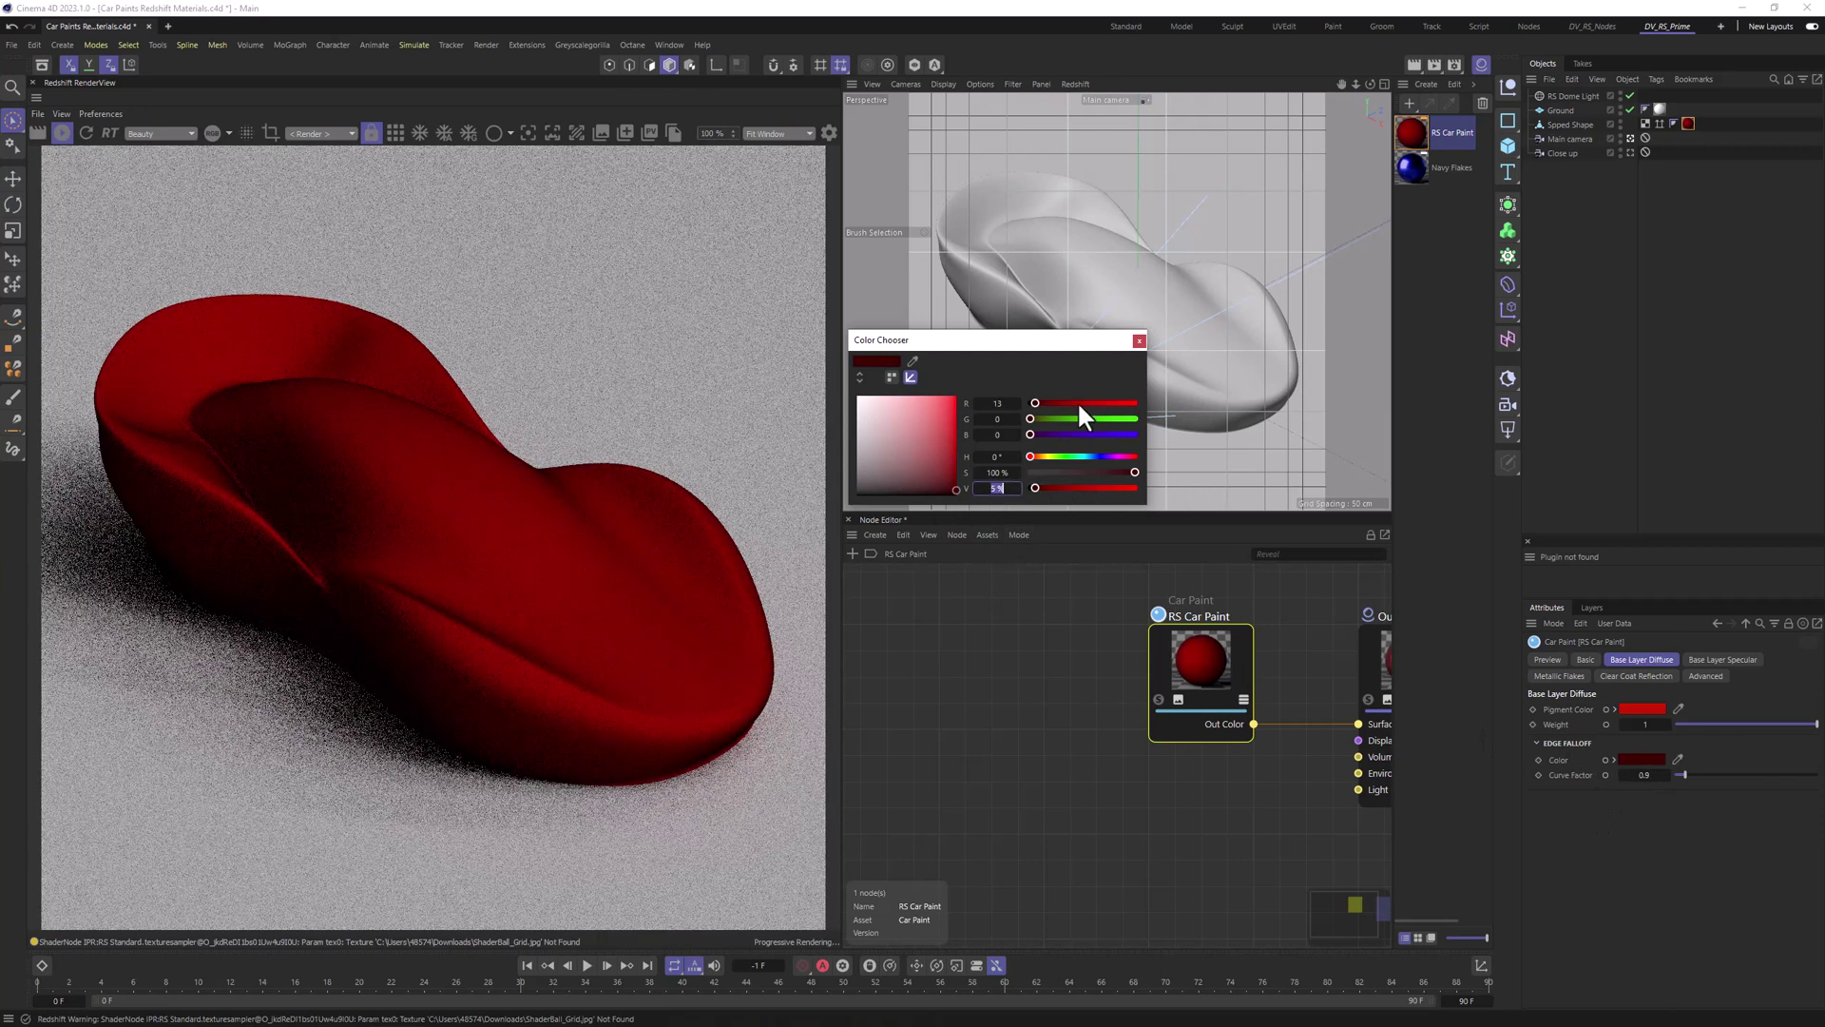
pyautogui.click(1139, 340)
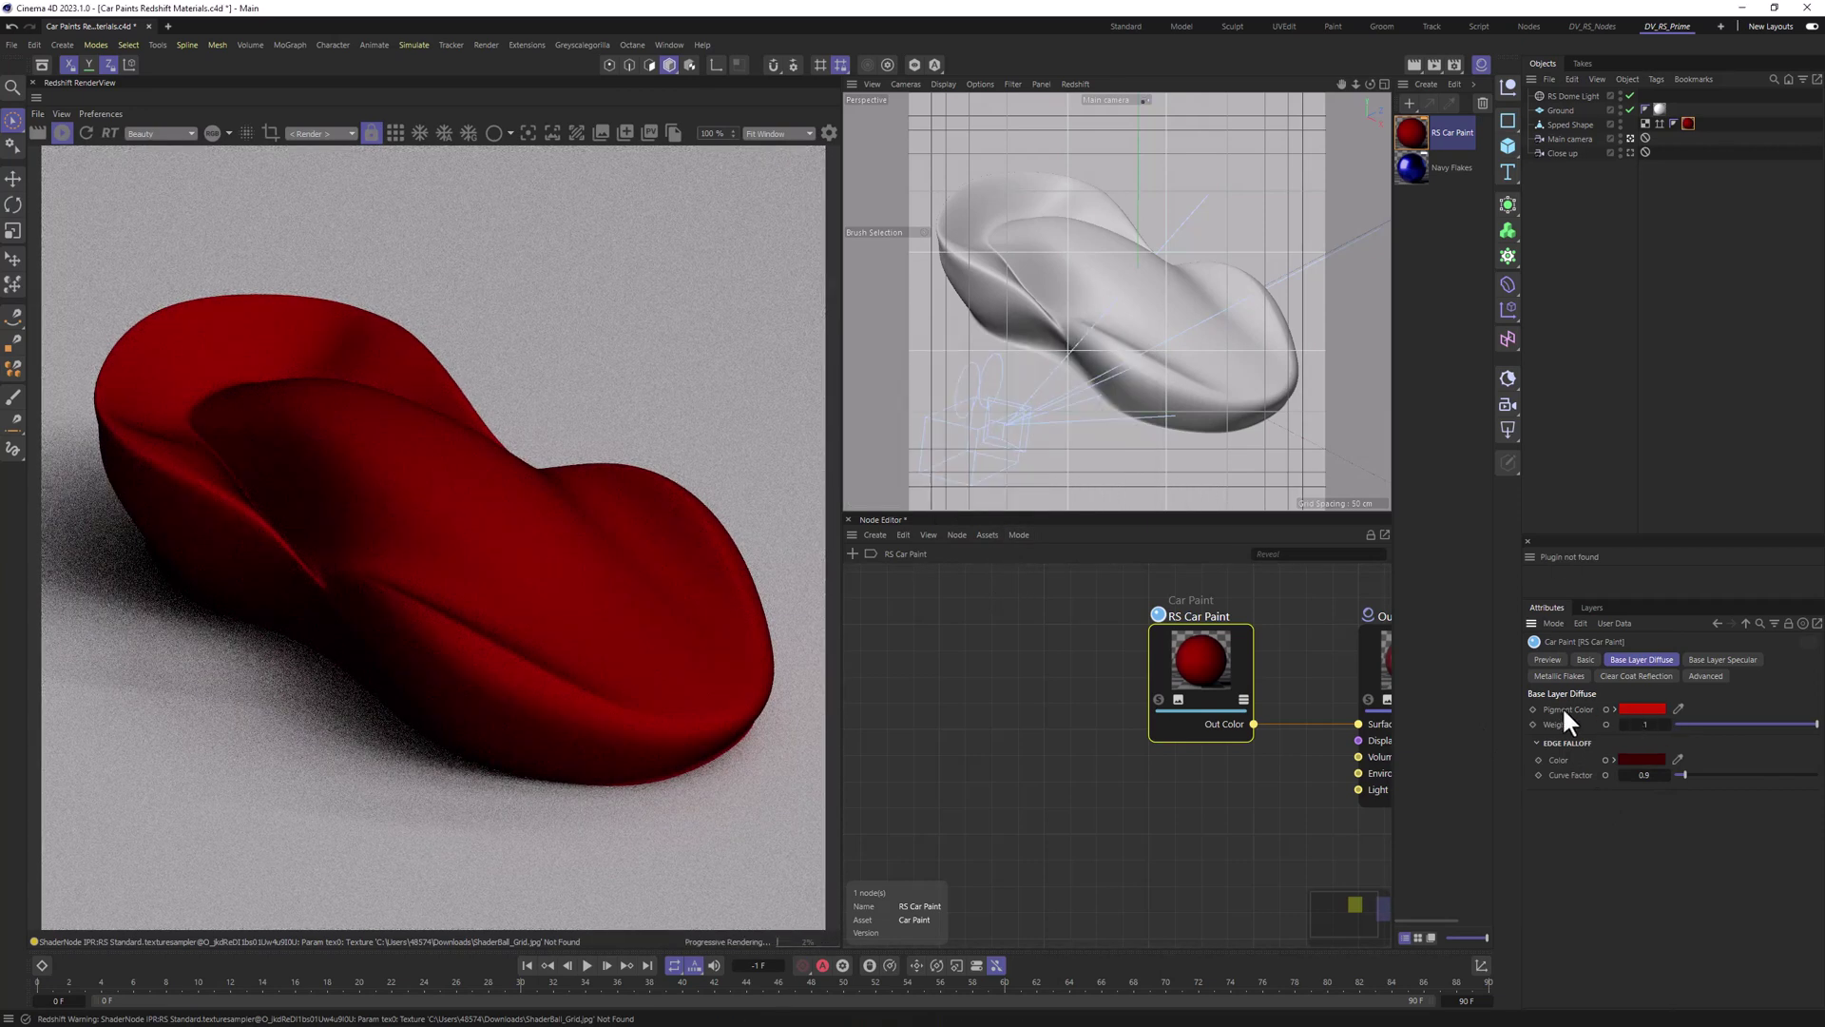
# Step: Darken the pigment colour to a deep red with 25% value
pyautogui.click(1644, 708)
pyautogui.moveTo(1571, 713); pyautogui.dragTo(938, 380)
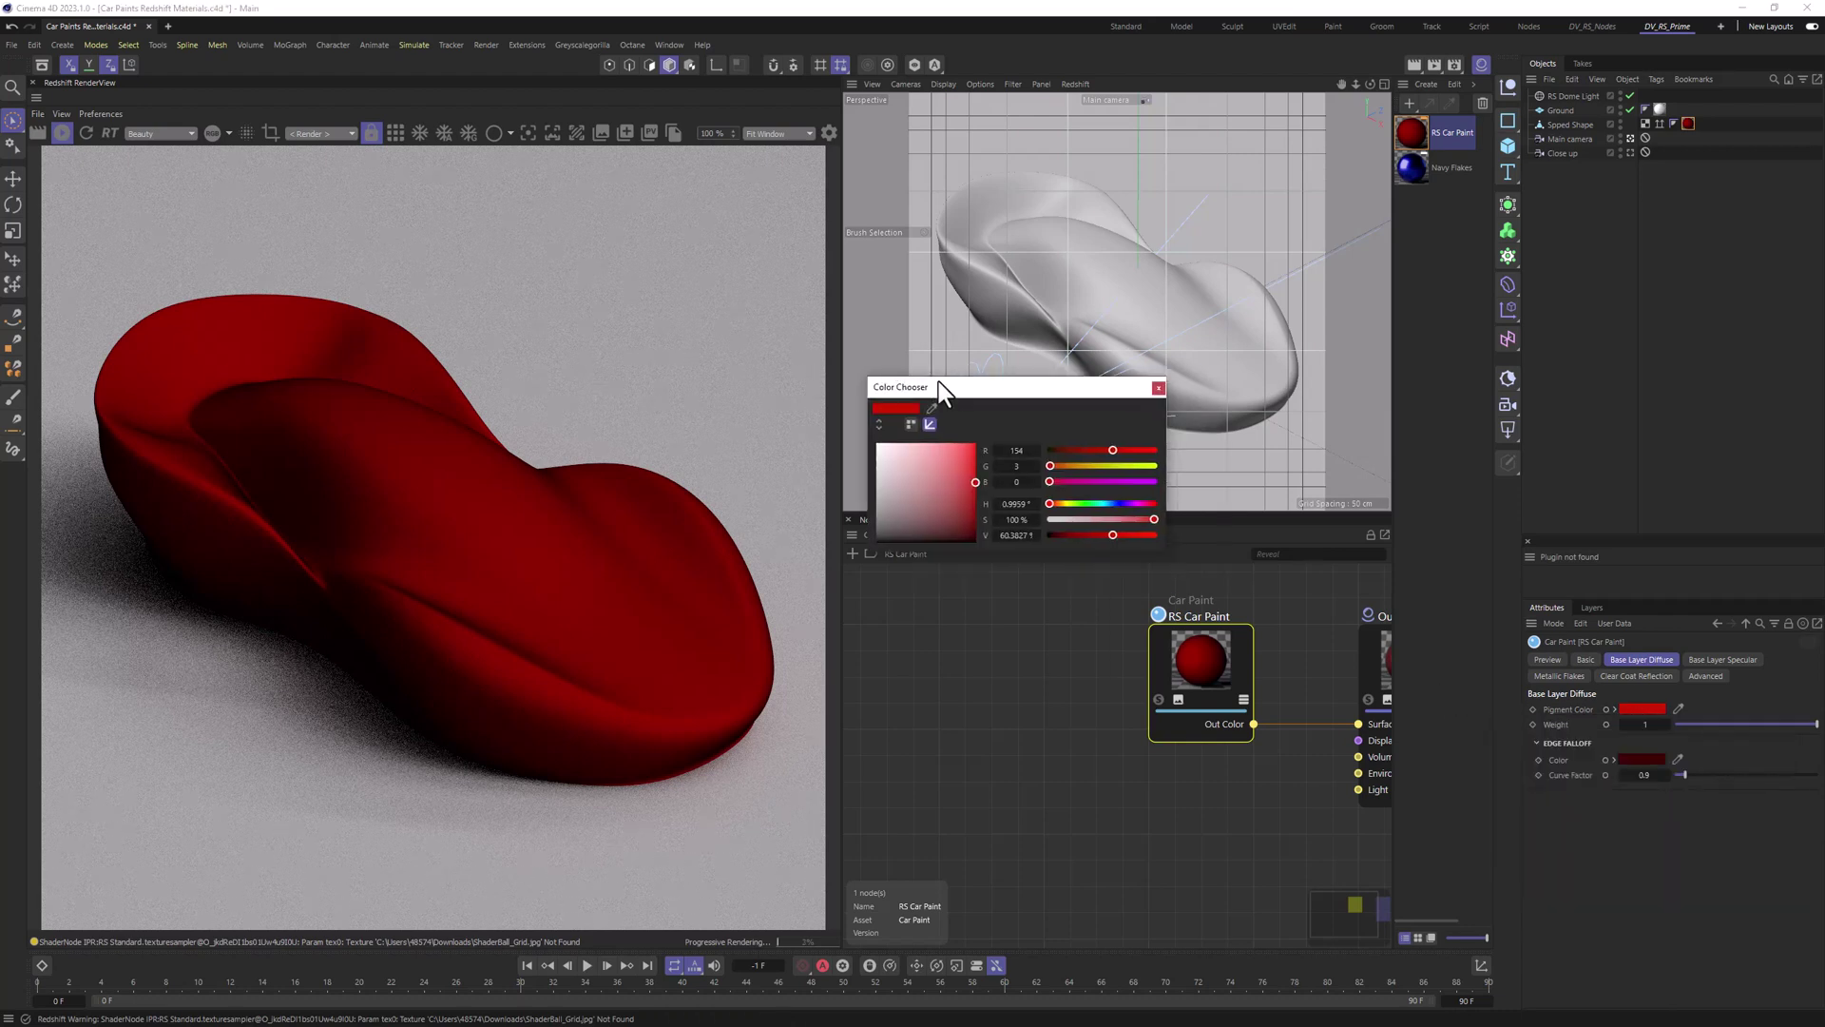
pyautogui.click(1015, 535)
pyautogui.write('25')
pyautogui.press('Return')
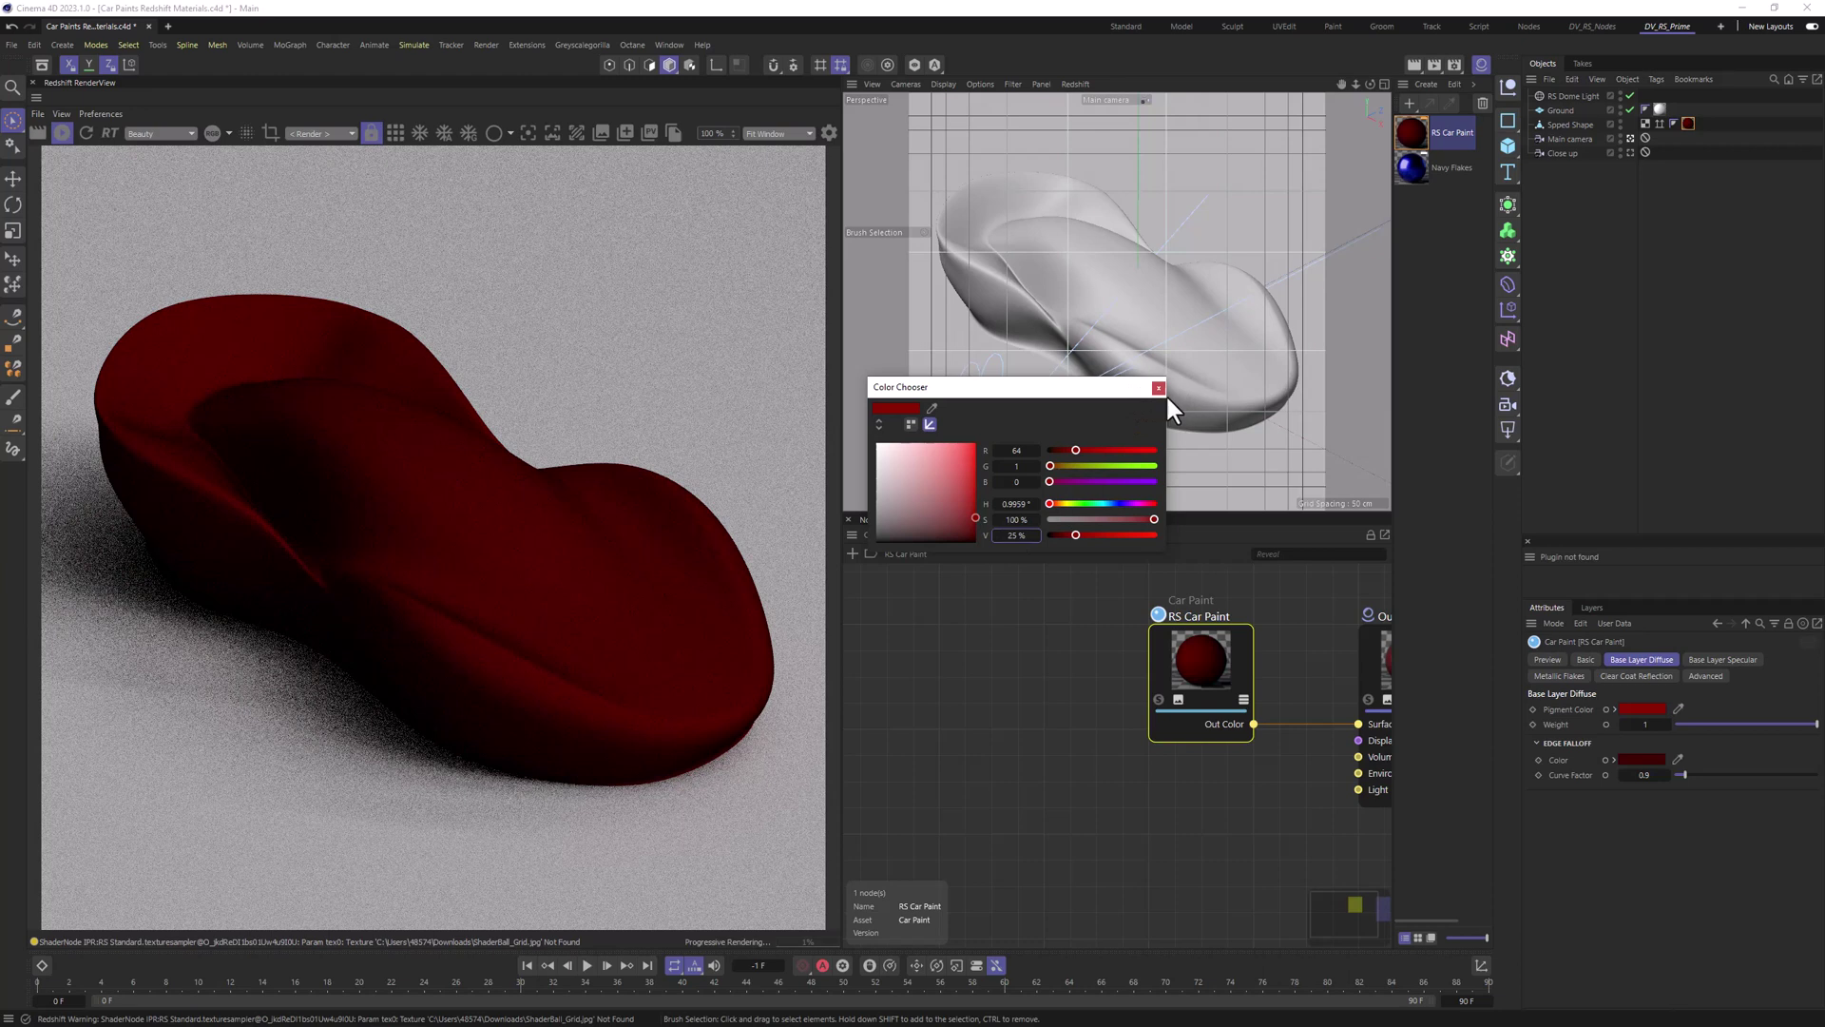
pyautogui.click(1158, 389)
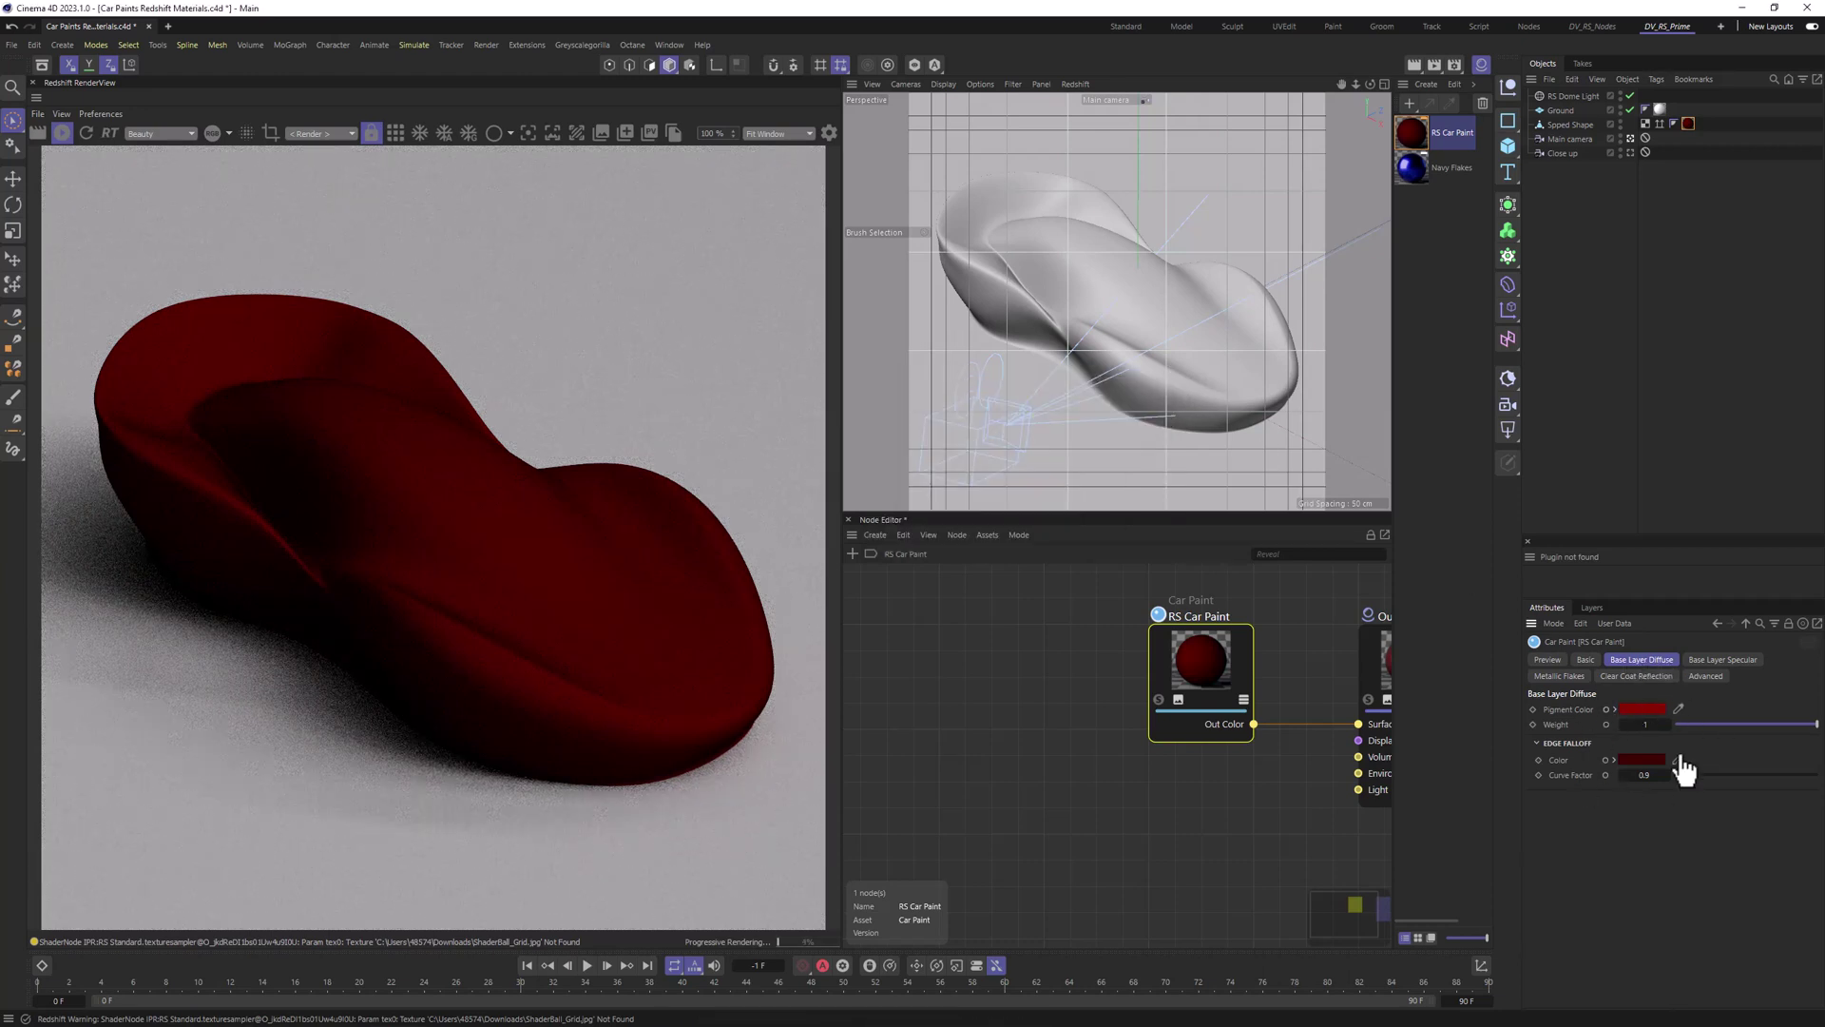
# Step: Raise the Base Layer specular weight to 1
pyautogui.click(1716, 660)
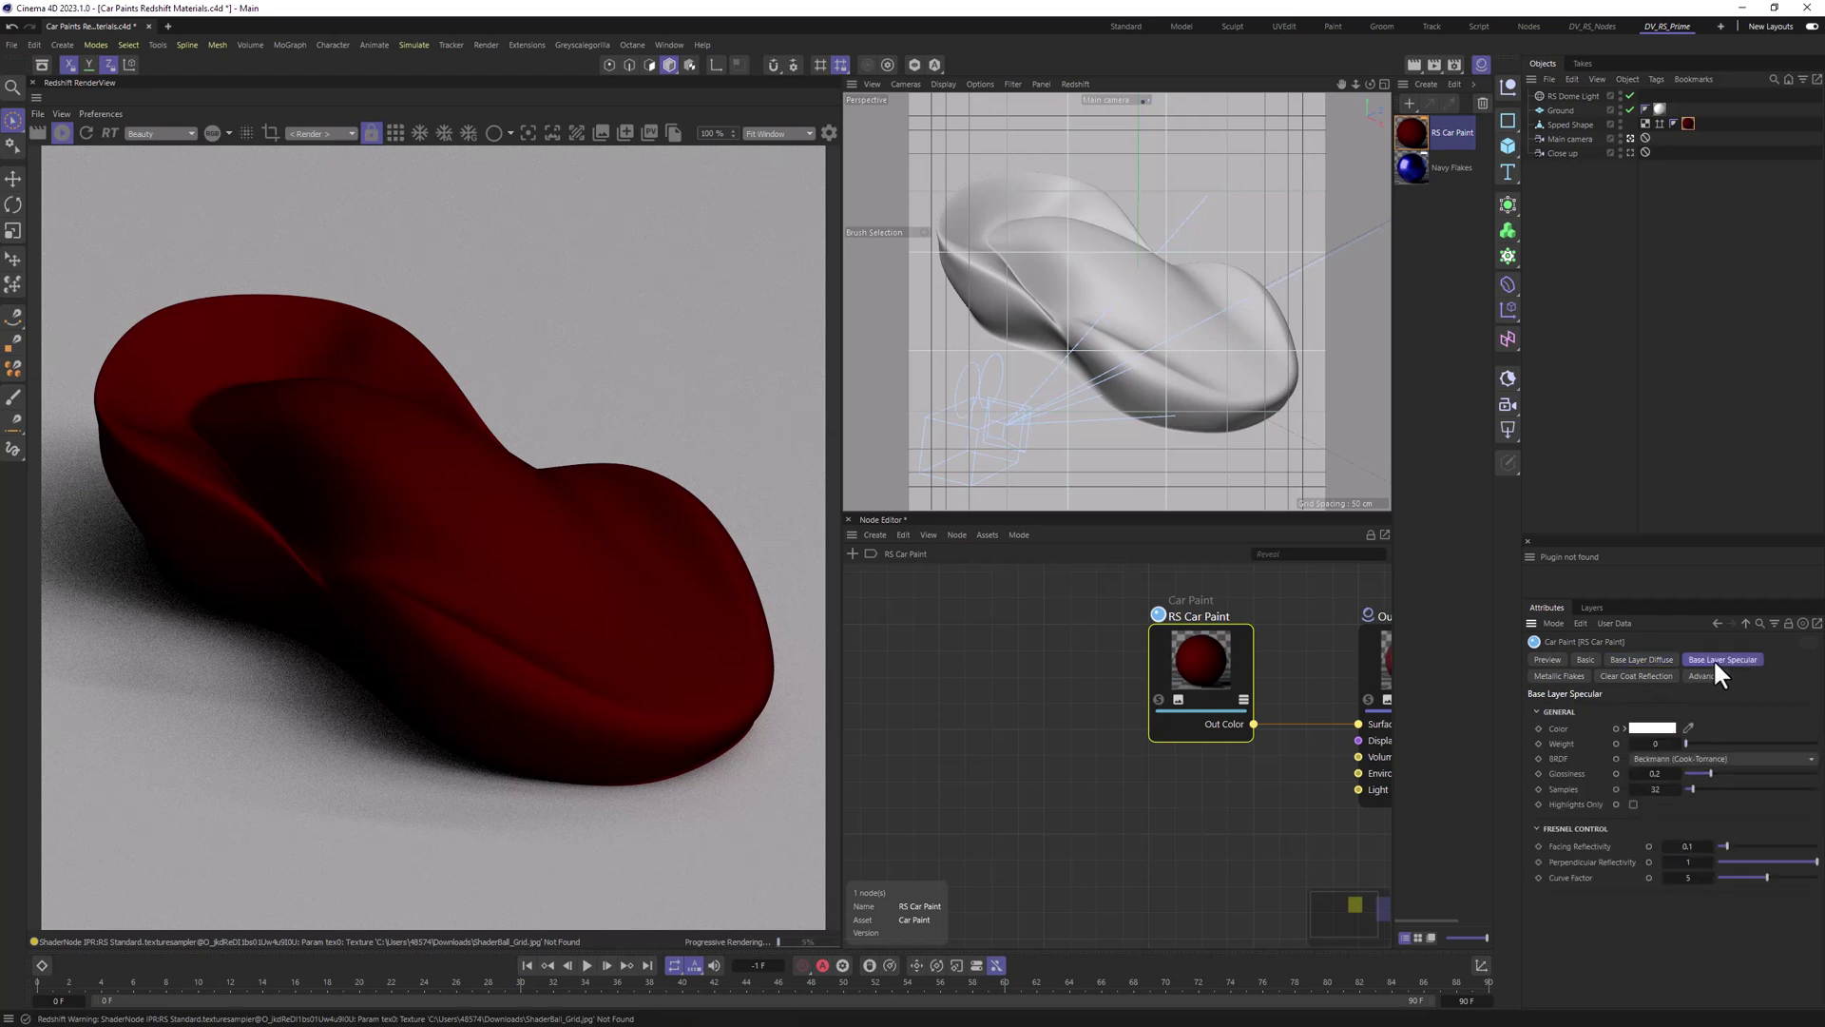
pyautogui.click(1641, 660)
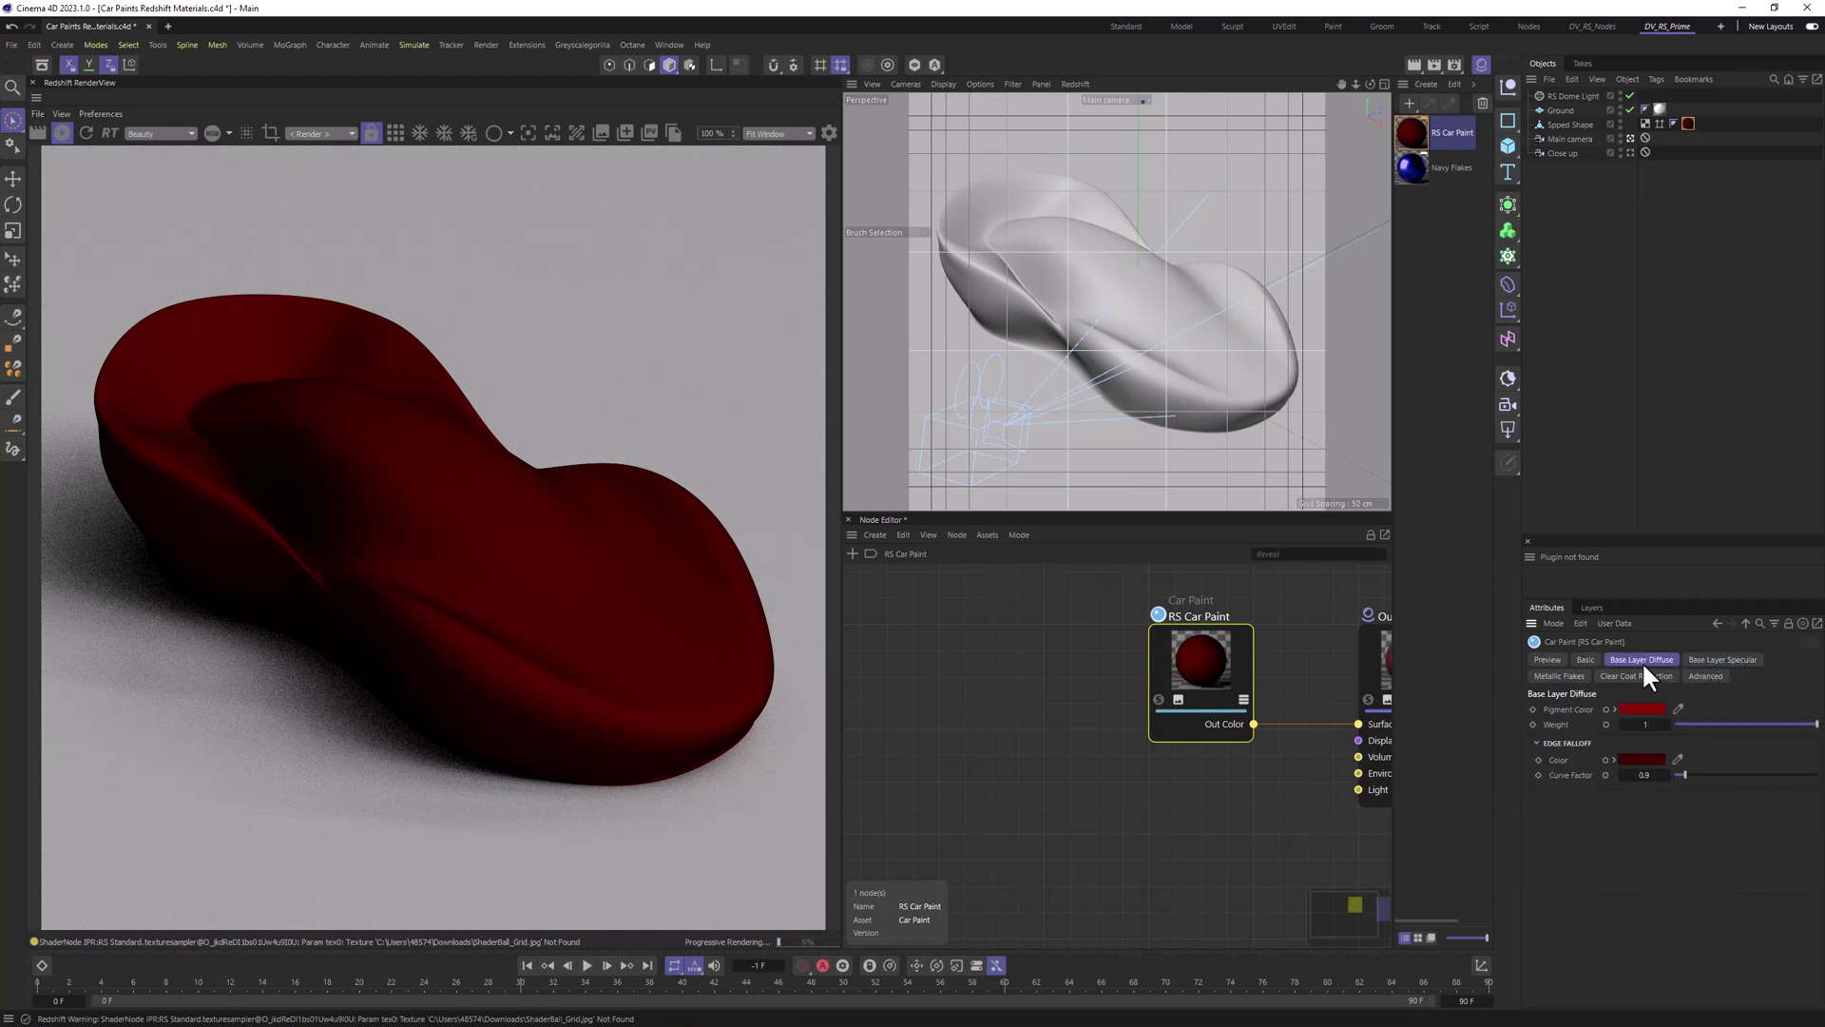
pyautogui.click(1717, 660)
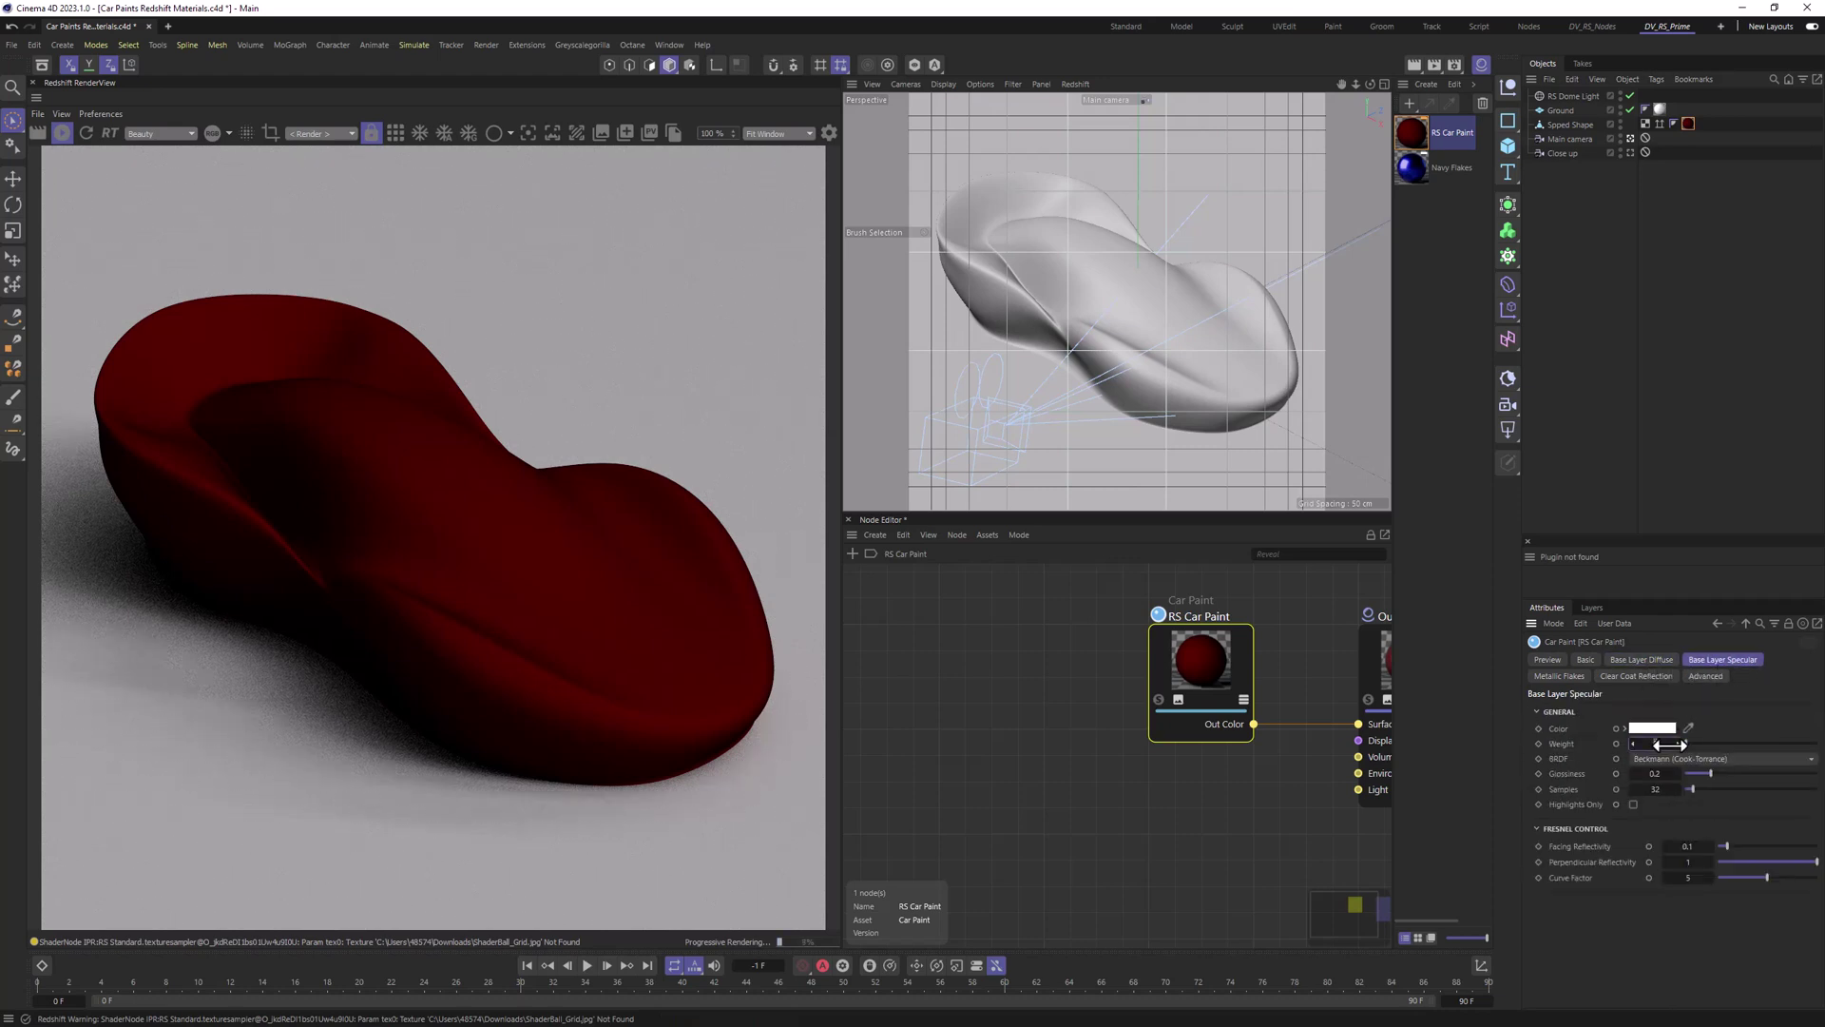
pyautogui.moveTo(1670, 745); pyautogui.dragTo(1739, 743)
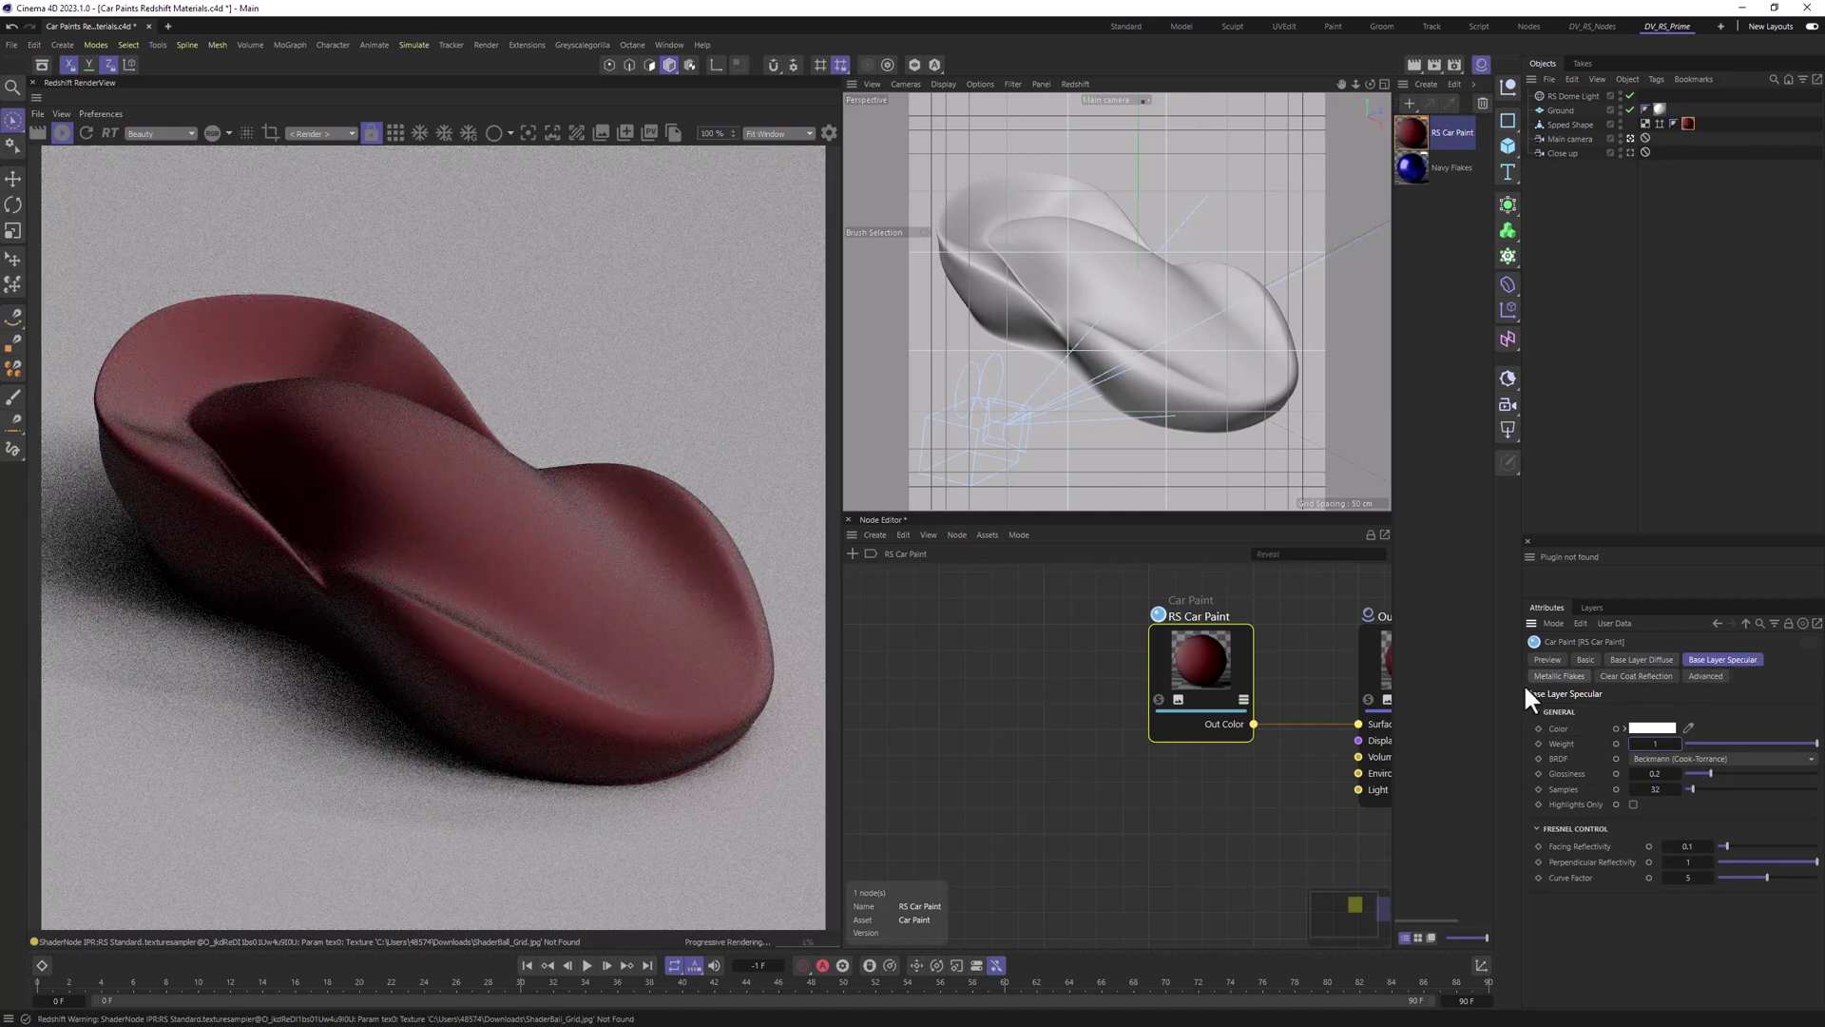
# Step: Tint the specular colour red at 98% saturation
pyautogui.click(1652, 727)
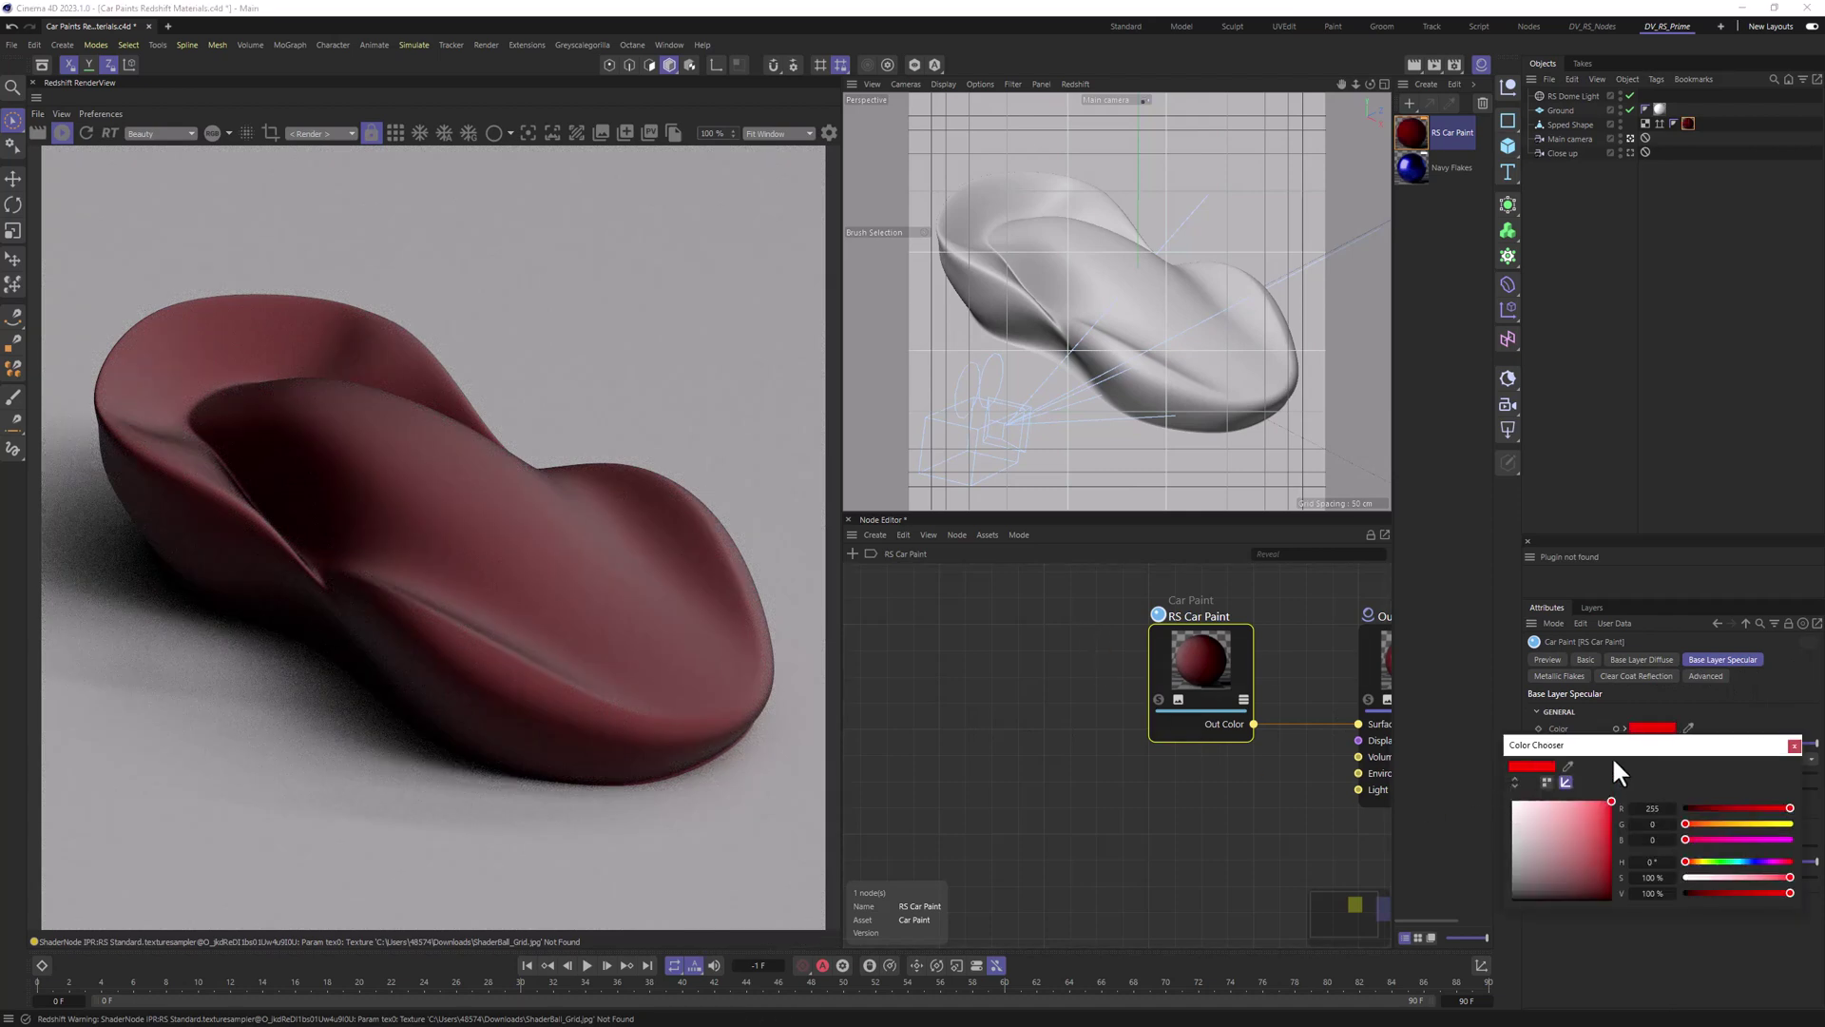
pyautogui.moveTo(1612, 748); pyautogui.dragTo(866, 427)
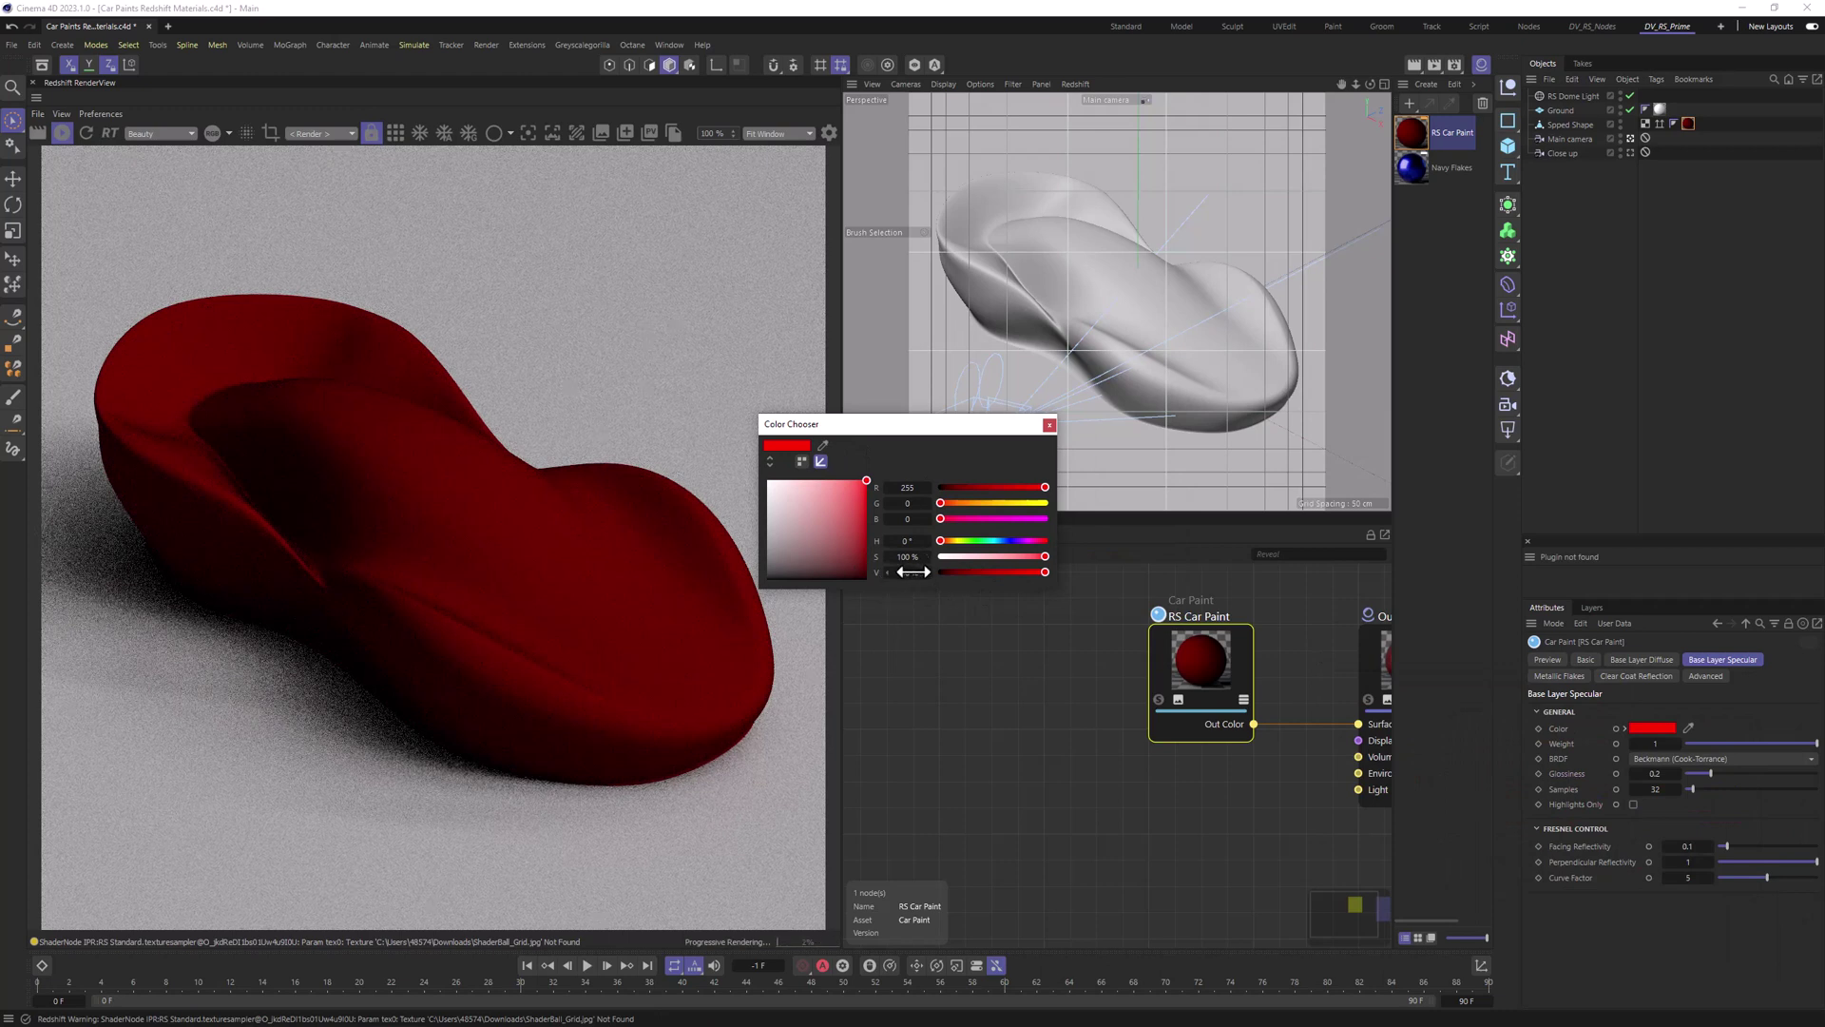
pyautogui.click(912, 558)
pyautogui.press('BackSpace')
pyautogui.write('98')
pyautogui.press('Return')
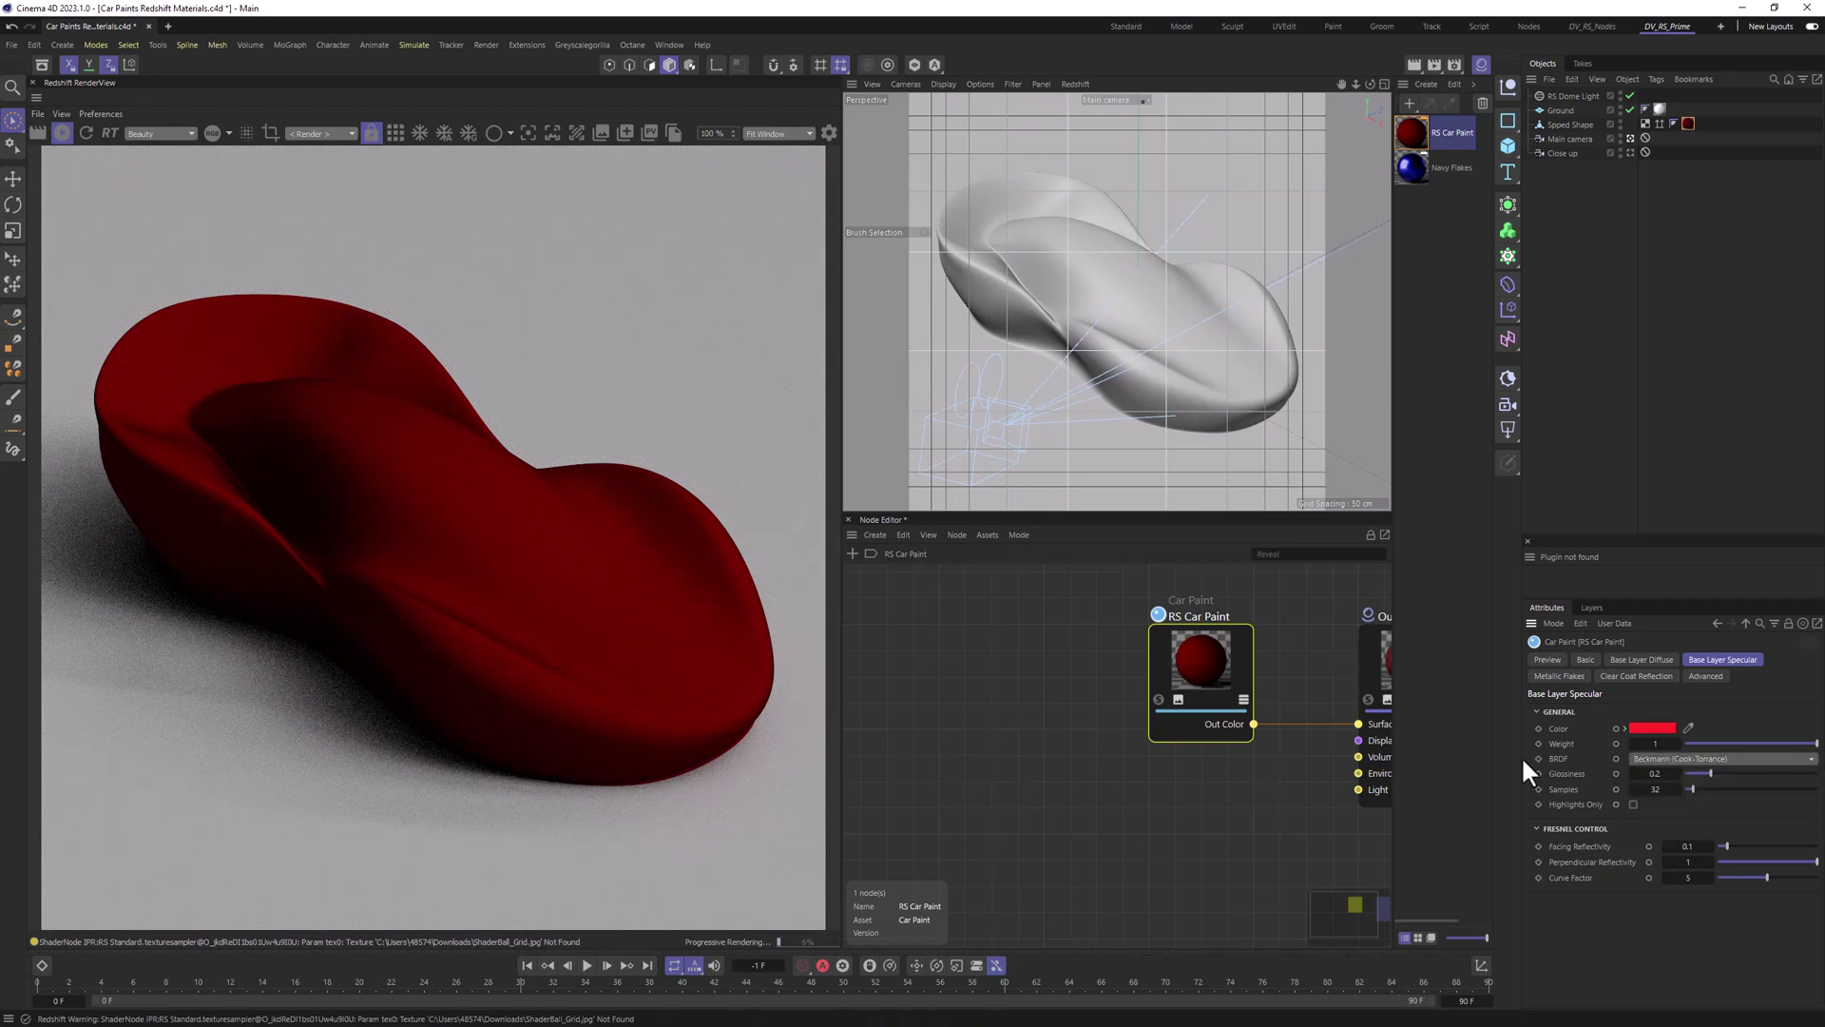
pyautogui.click(1662, 757)
# Step: Switch the specular BRDF to GGX with 0.7 glossiness
pyautogui.click(1650, 795)
pyautogui.doubleClick(1662, 776)
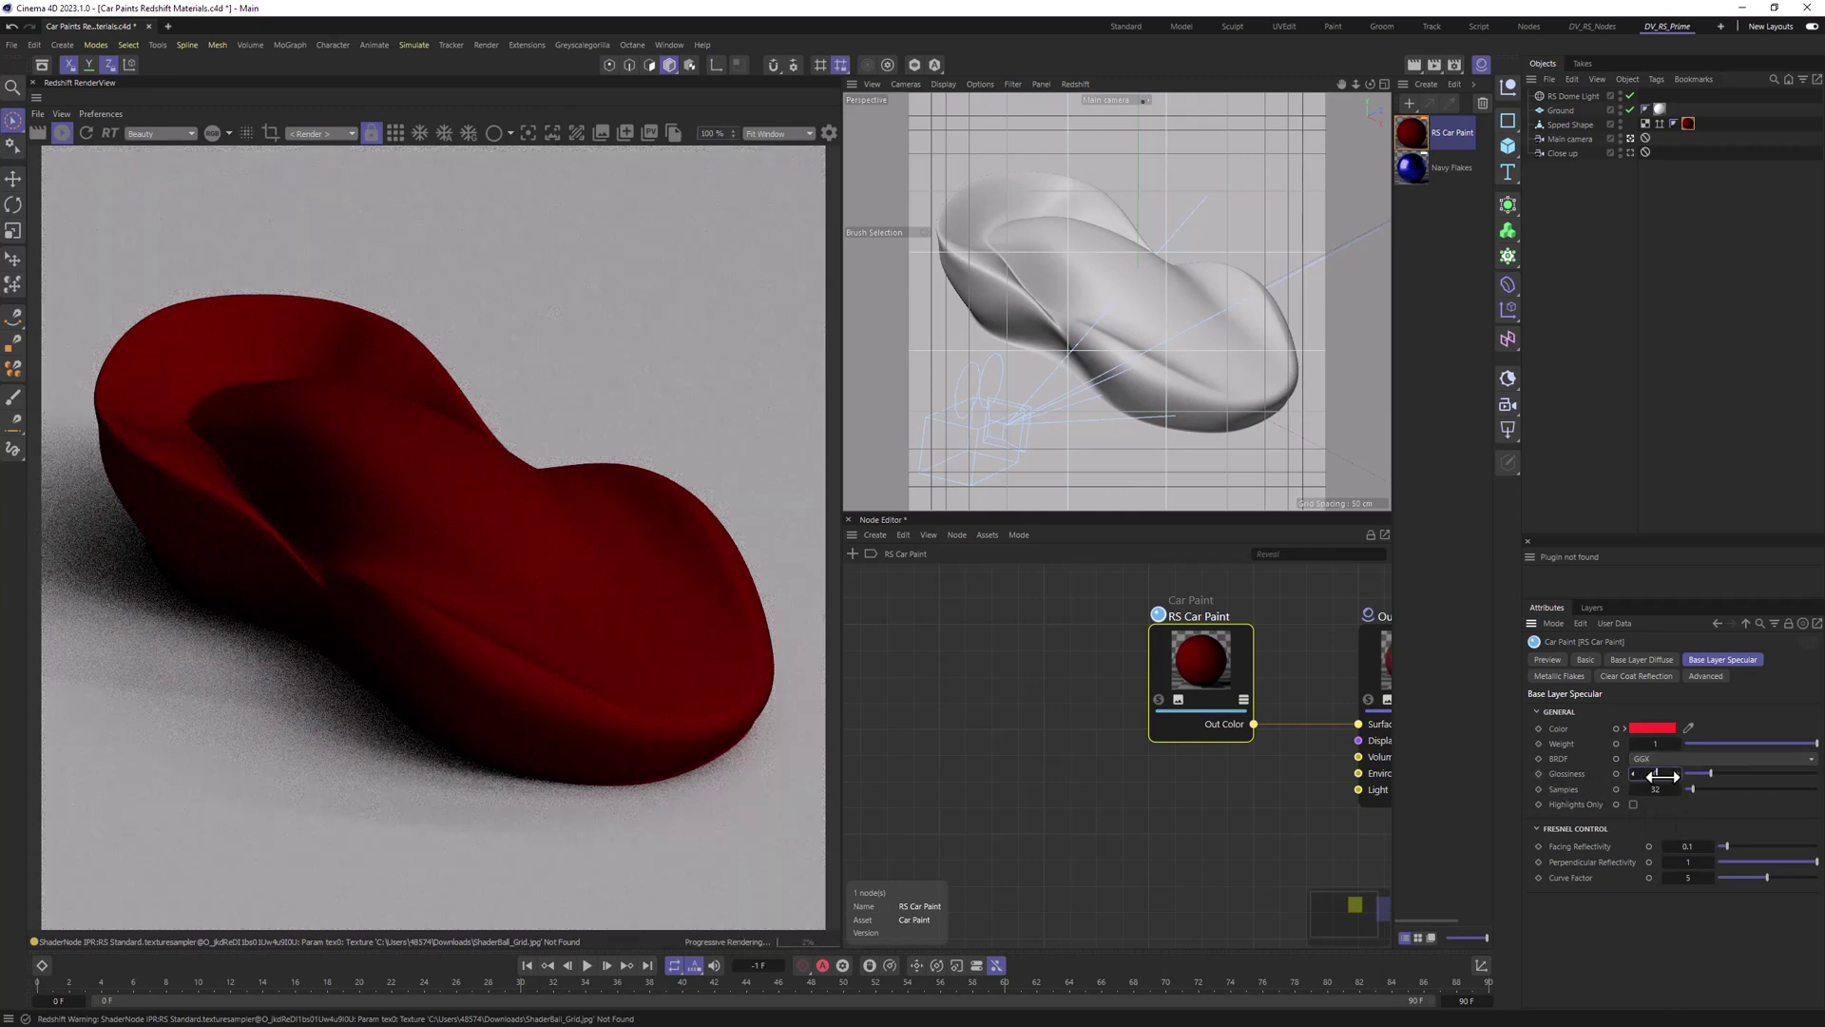
pyautogui.write('0.7')
pyautogui.press('Return')
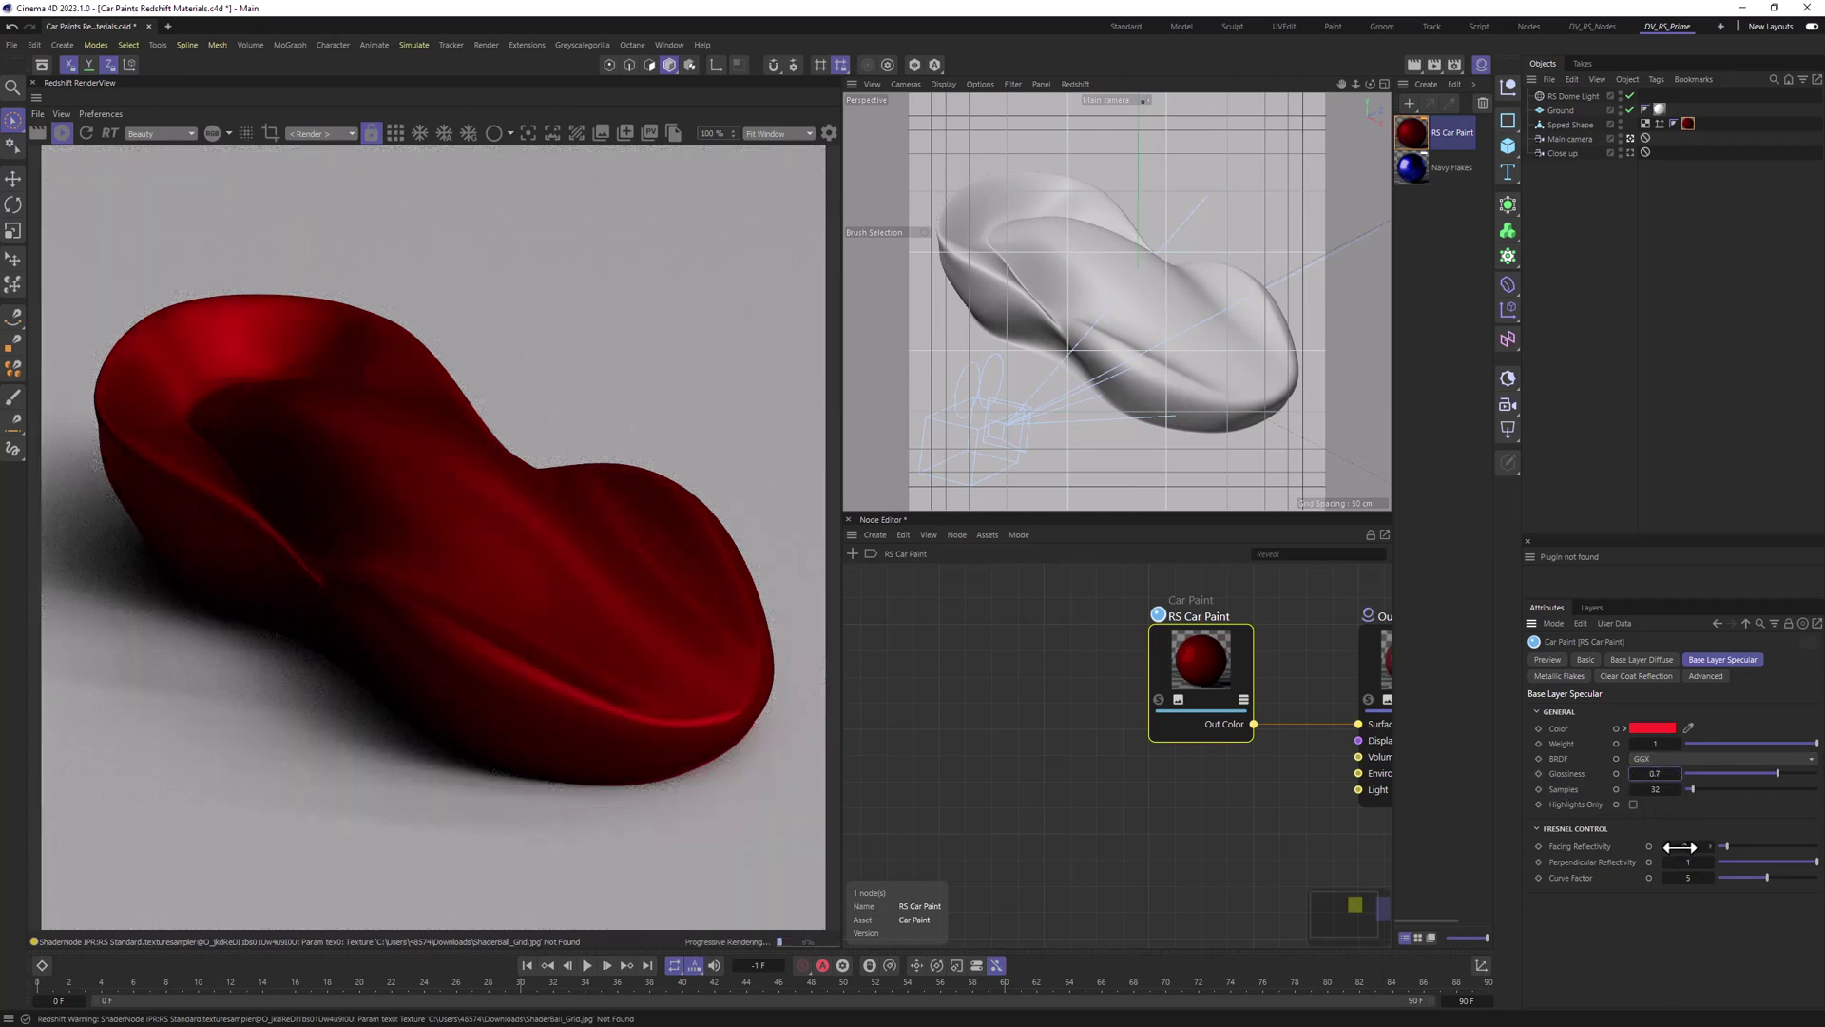
# Step: Set both facing and perpendicular reflectivity to 0.5
pyautogui.doubleClick(1690, 845)
pyautogui.write('0.5')
pyautogui.press('Tab')
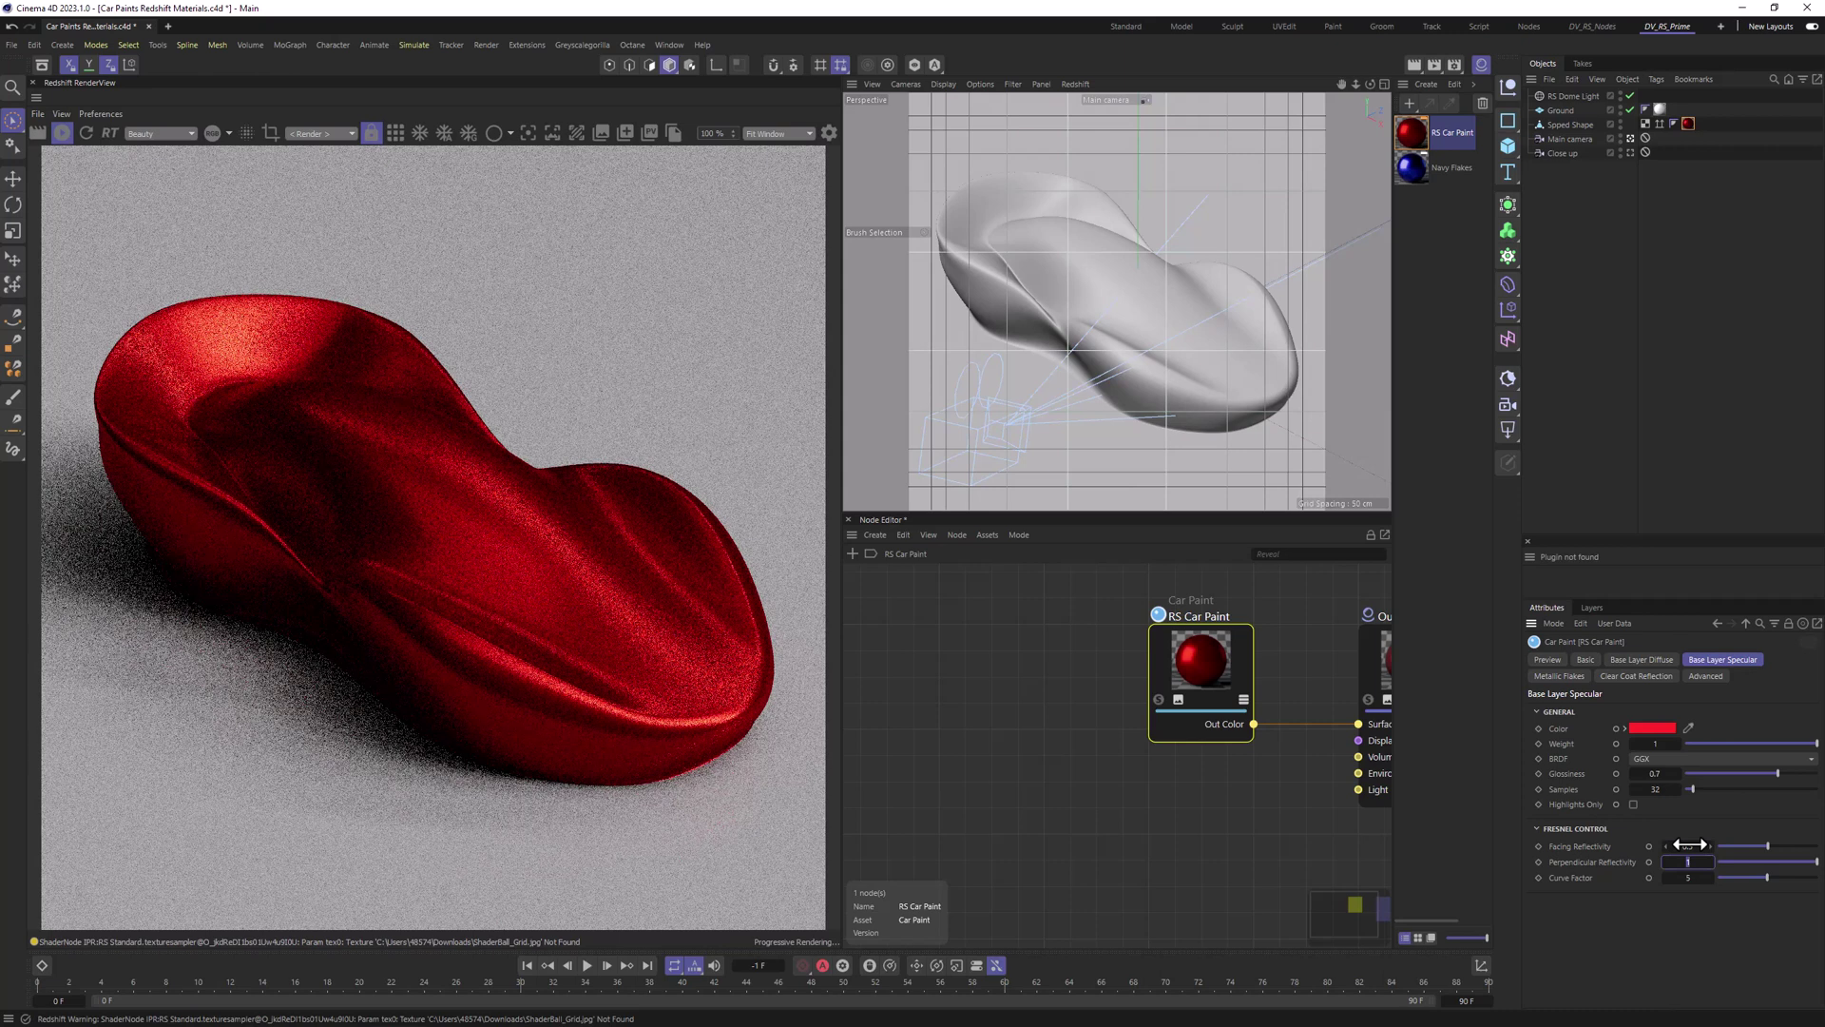
pyautogui.write('0.5')
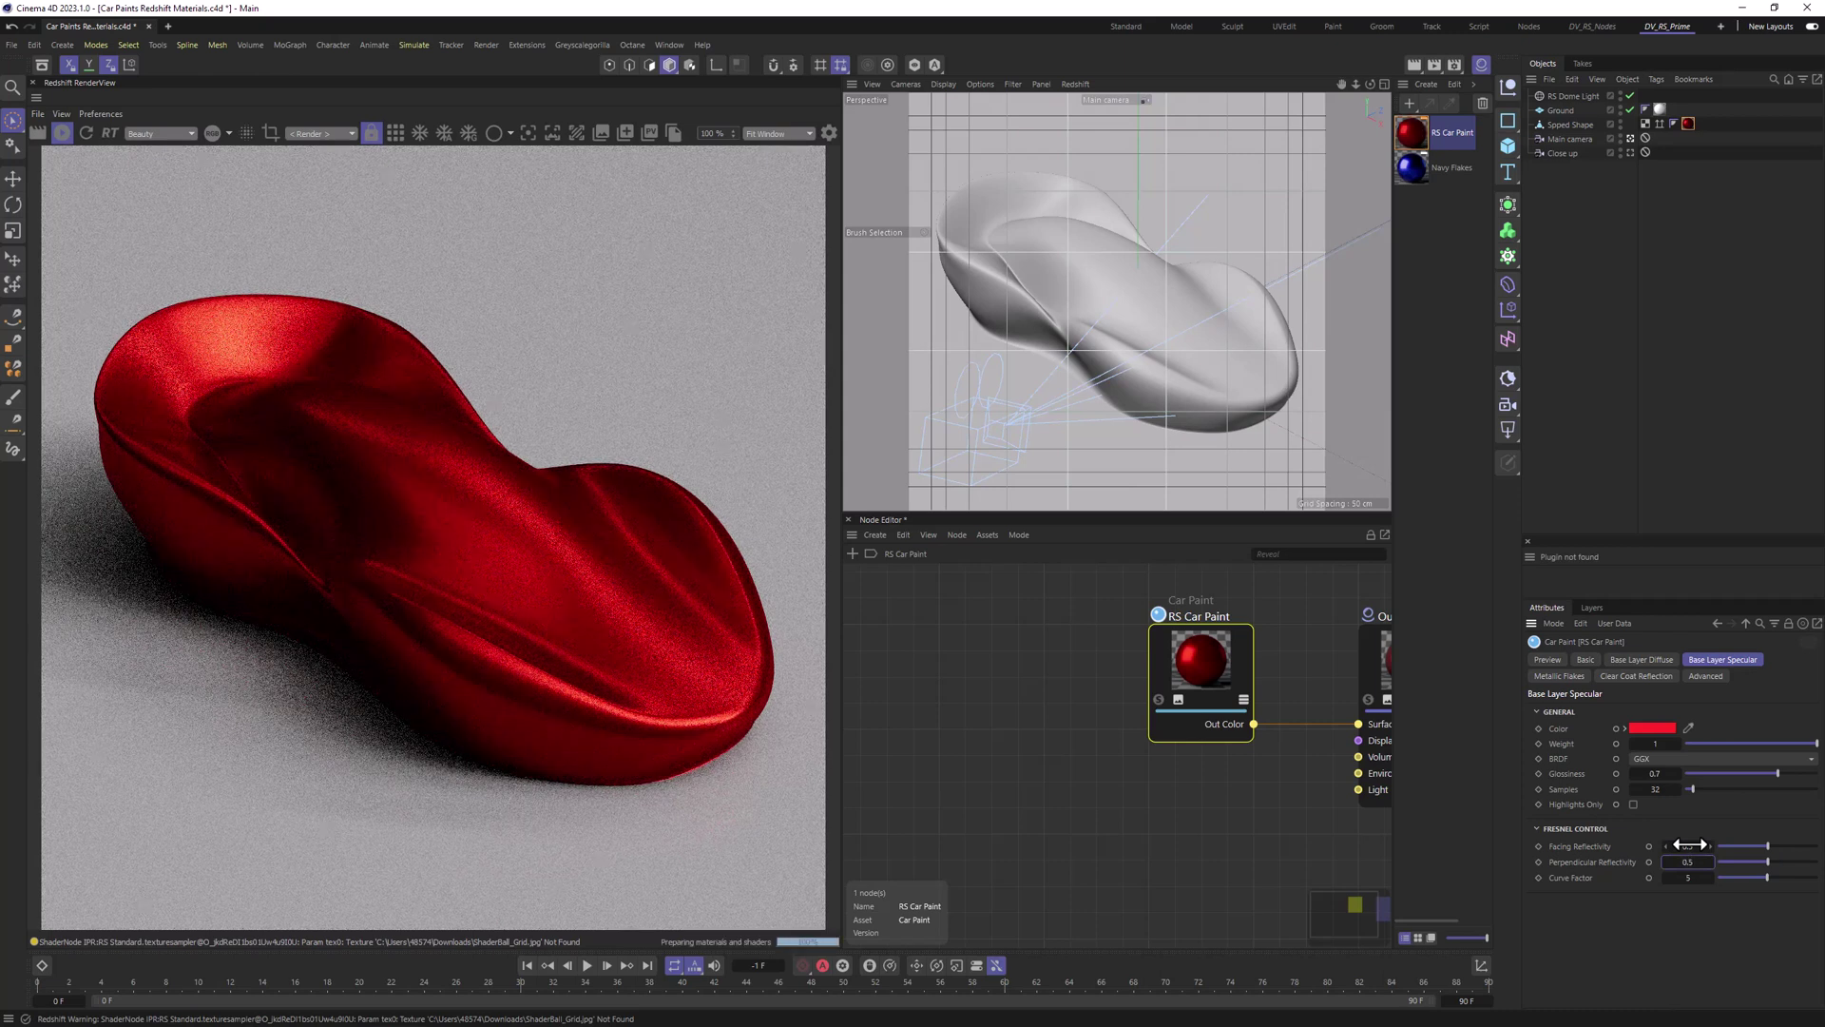
pyautogui.press('Return')
pyautogui.click(1544, 679)
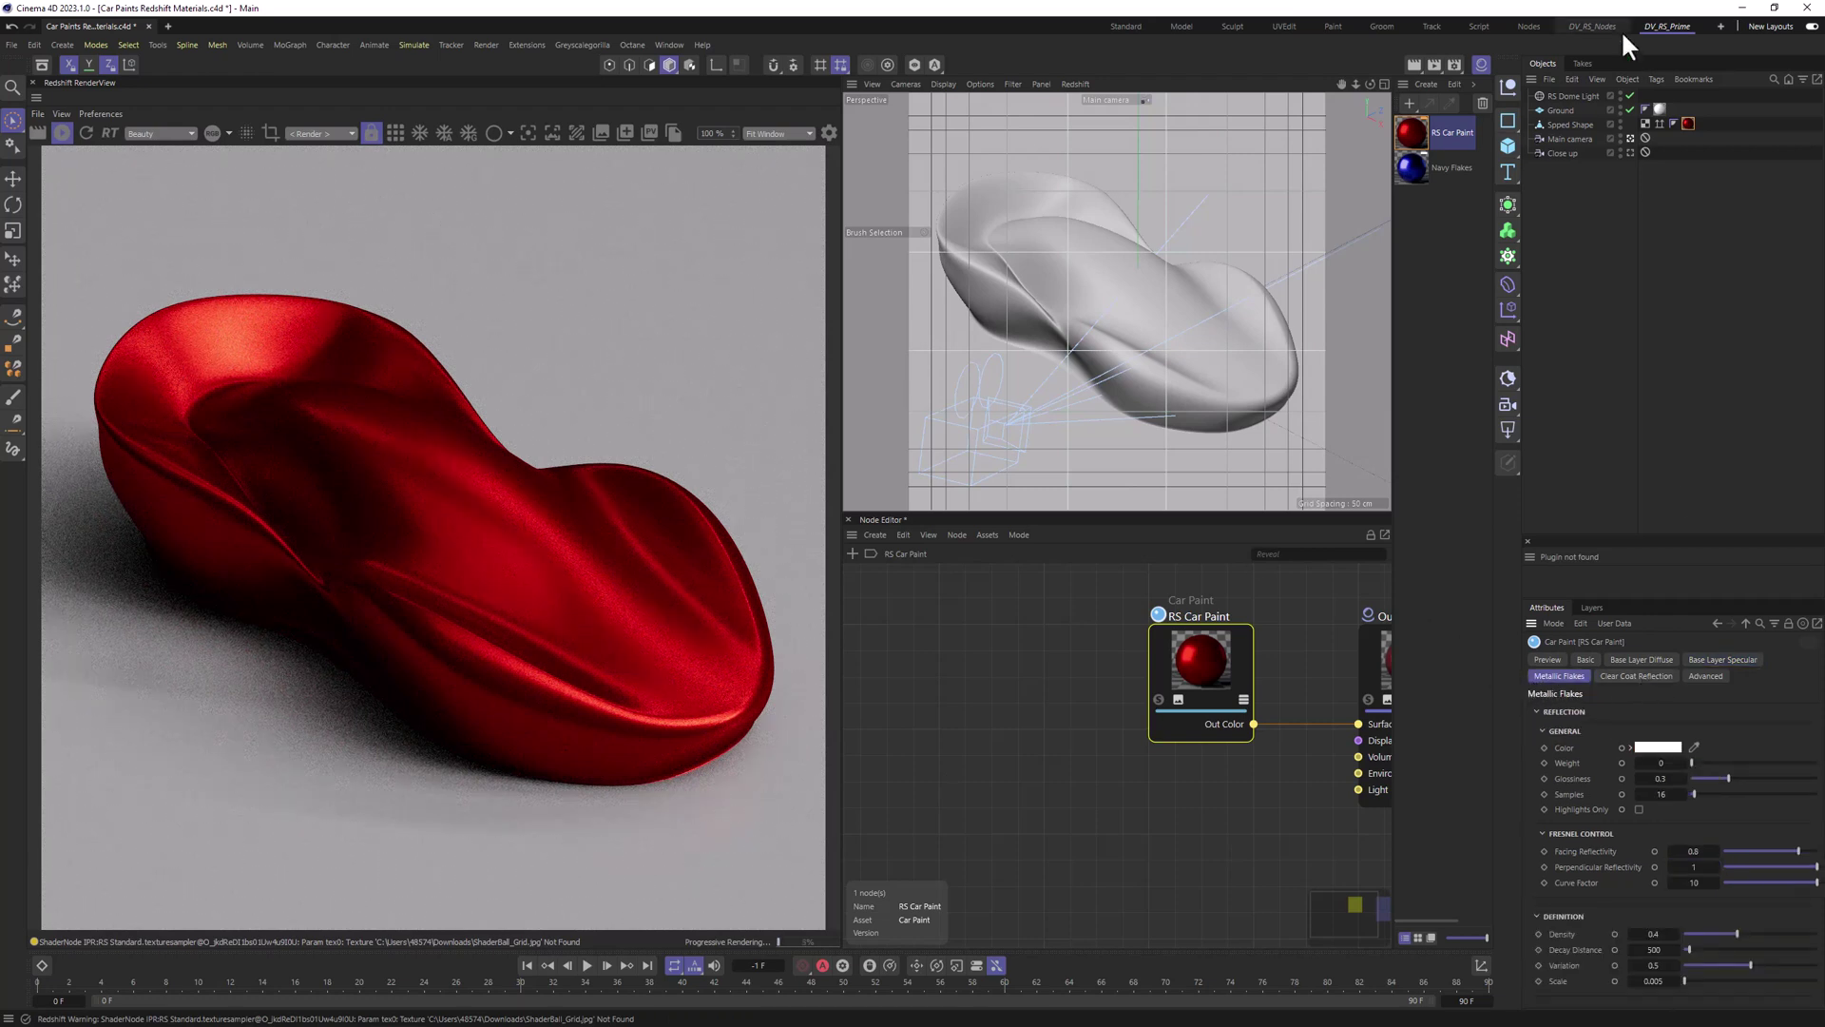
# Step: Region-render through the Close up camera and set flake weight and density to 1
pyautogui.click(1629, 152)
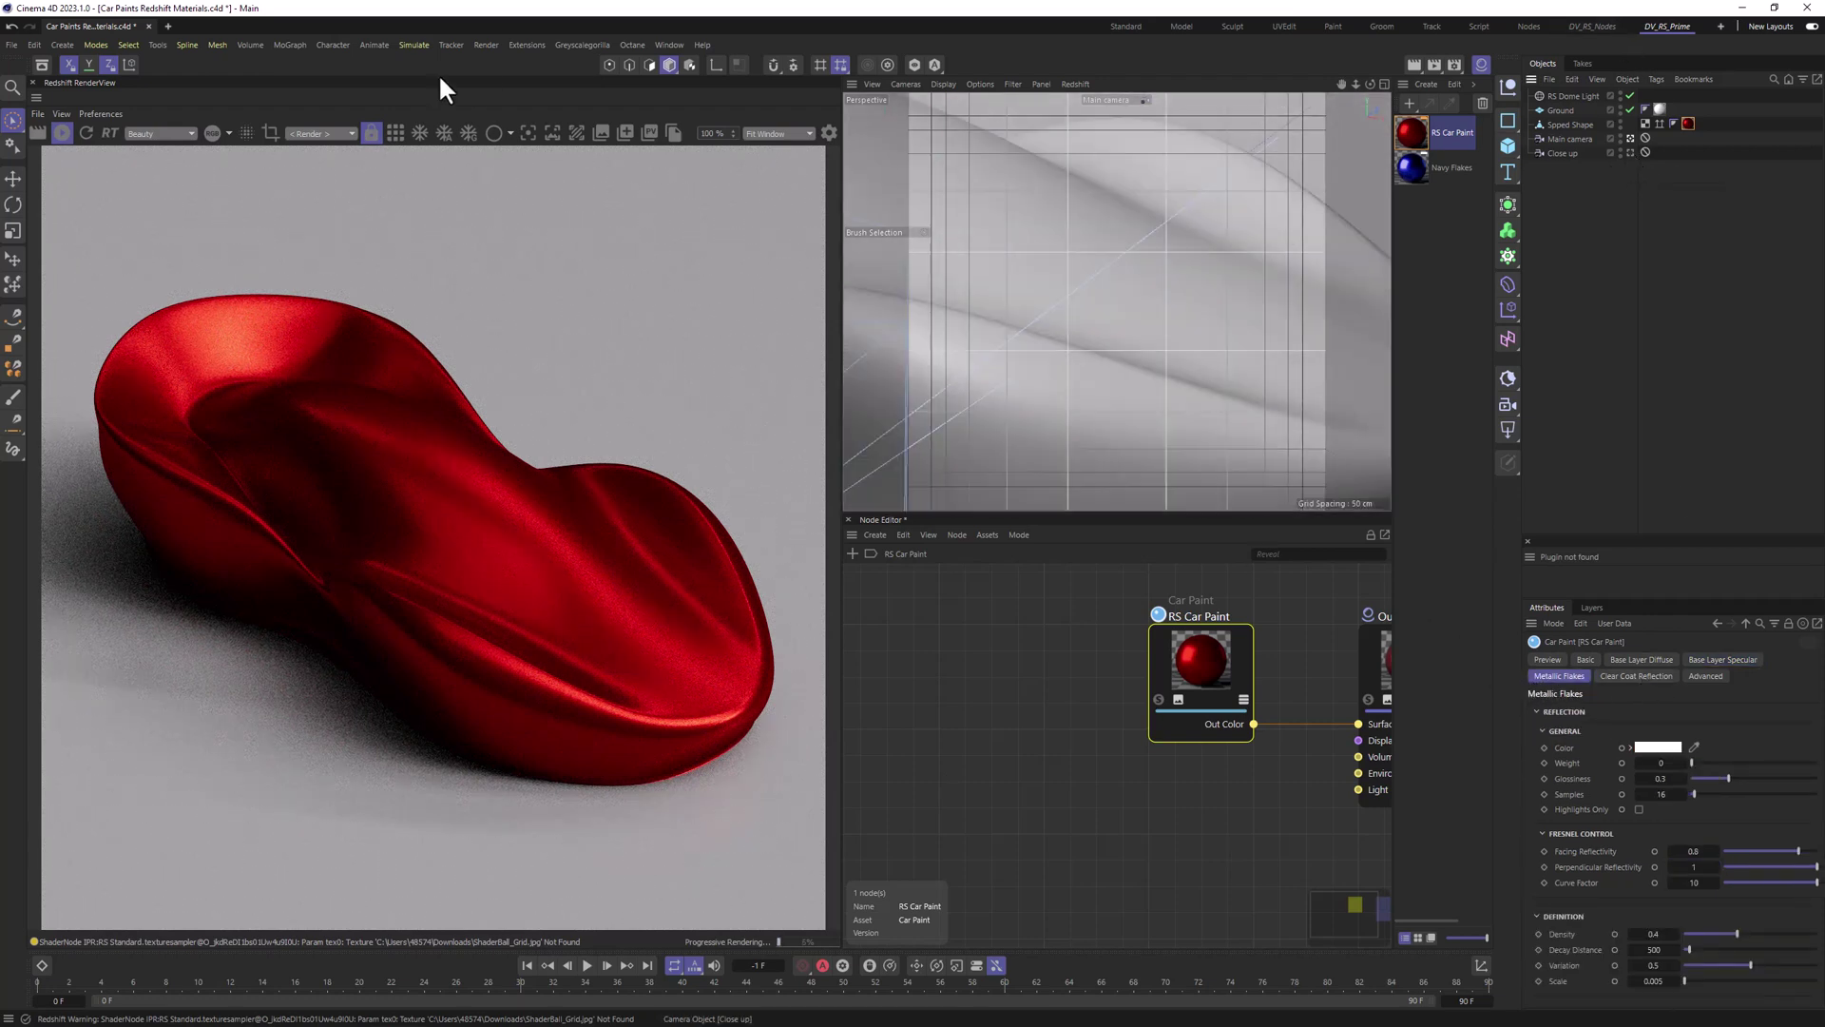
pyautogui.click(271, 133)
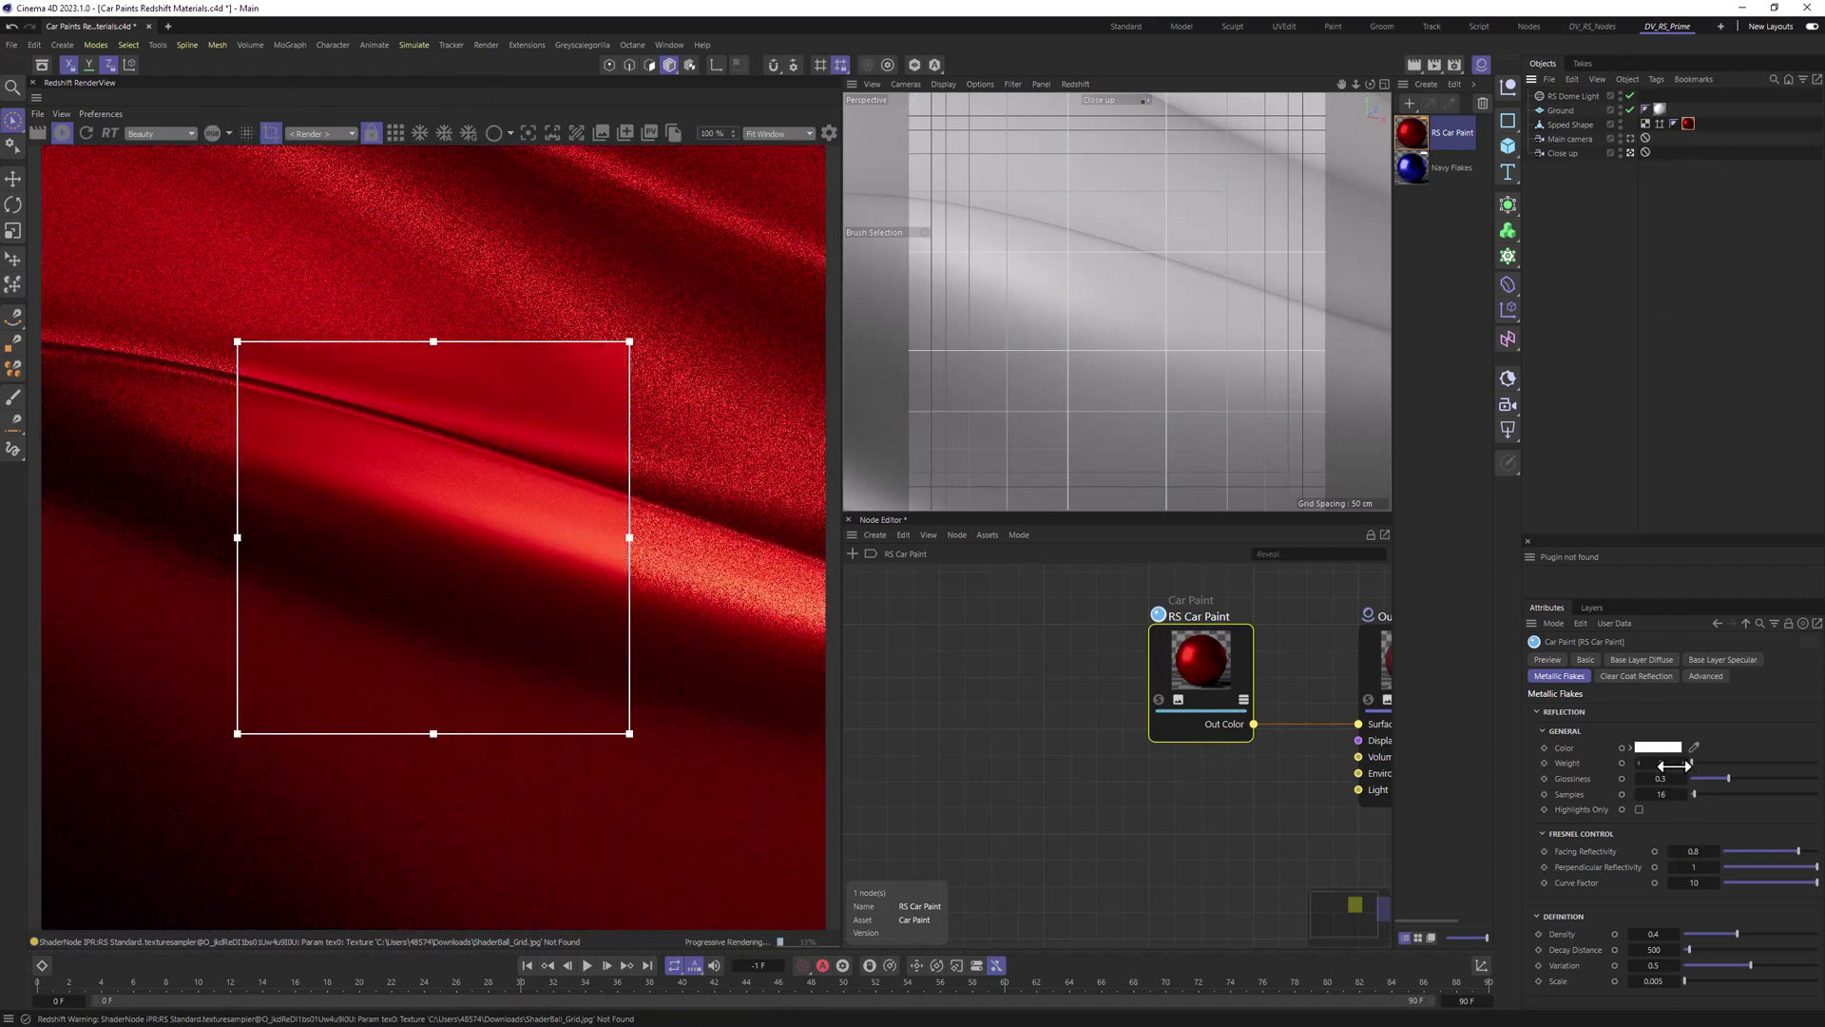
pyautogui.moveTo(1660, 764); pyautogui.dragTo(1659, 763)
pyautogui.moveTo(1651, 934); pyautogui.dragTo(1655, 934)
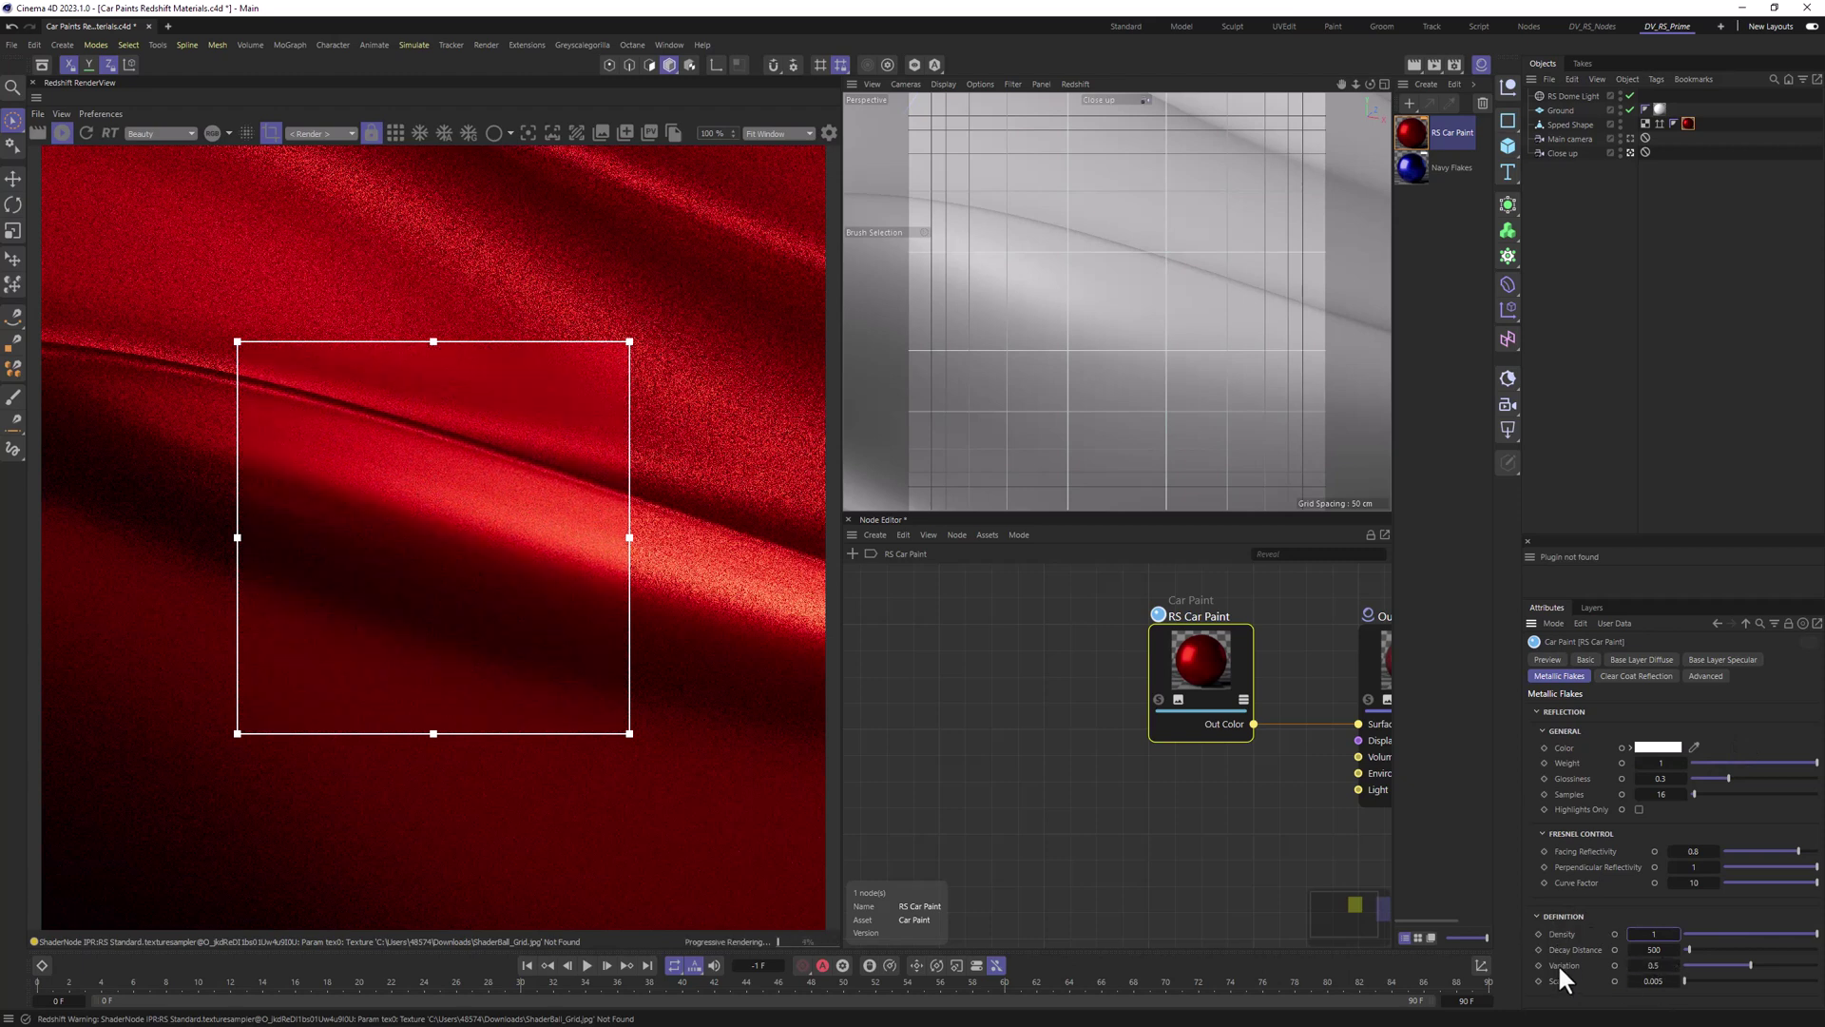
# Step: Set flake variation to 1, glossiness to 0.7 and scale to 0.02
pyautogui.click(1655, 966)
pyautogui.write('1')
pyautogui.press('Return')
pyautogui.moveTo(1817, 965); pyautogui.dragTo(1473, 955)
pyautogui.moveTo(1712, 966); pyautogui.dragTo(1817, 965)
pyautogui.hotkey('ctrl', 'z')
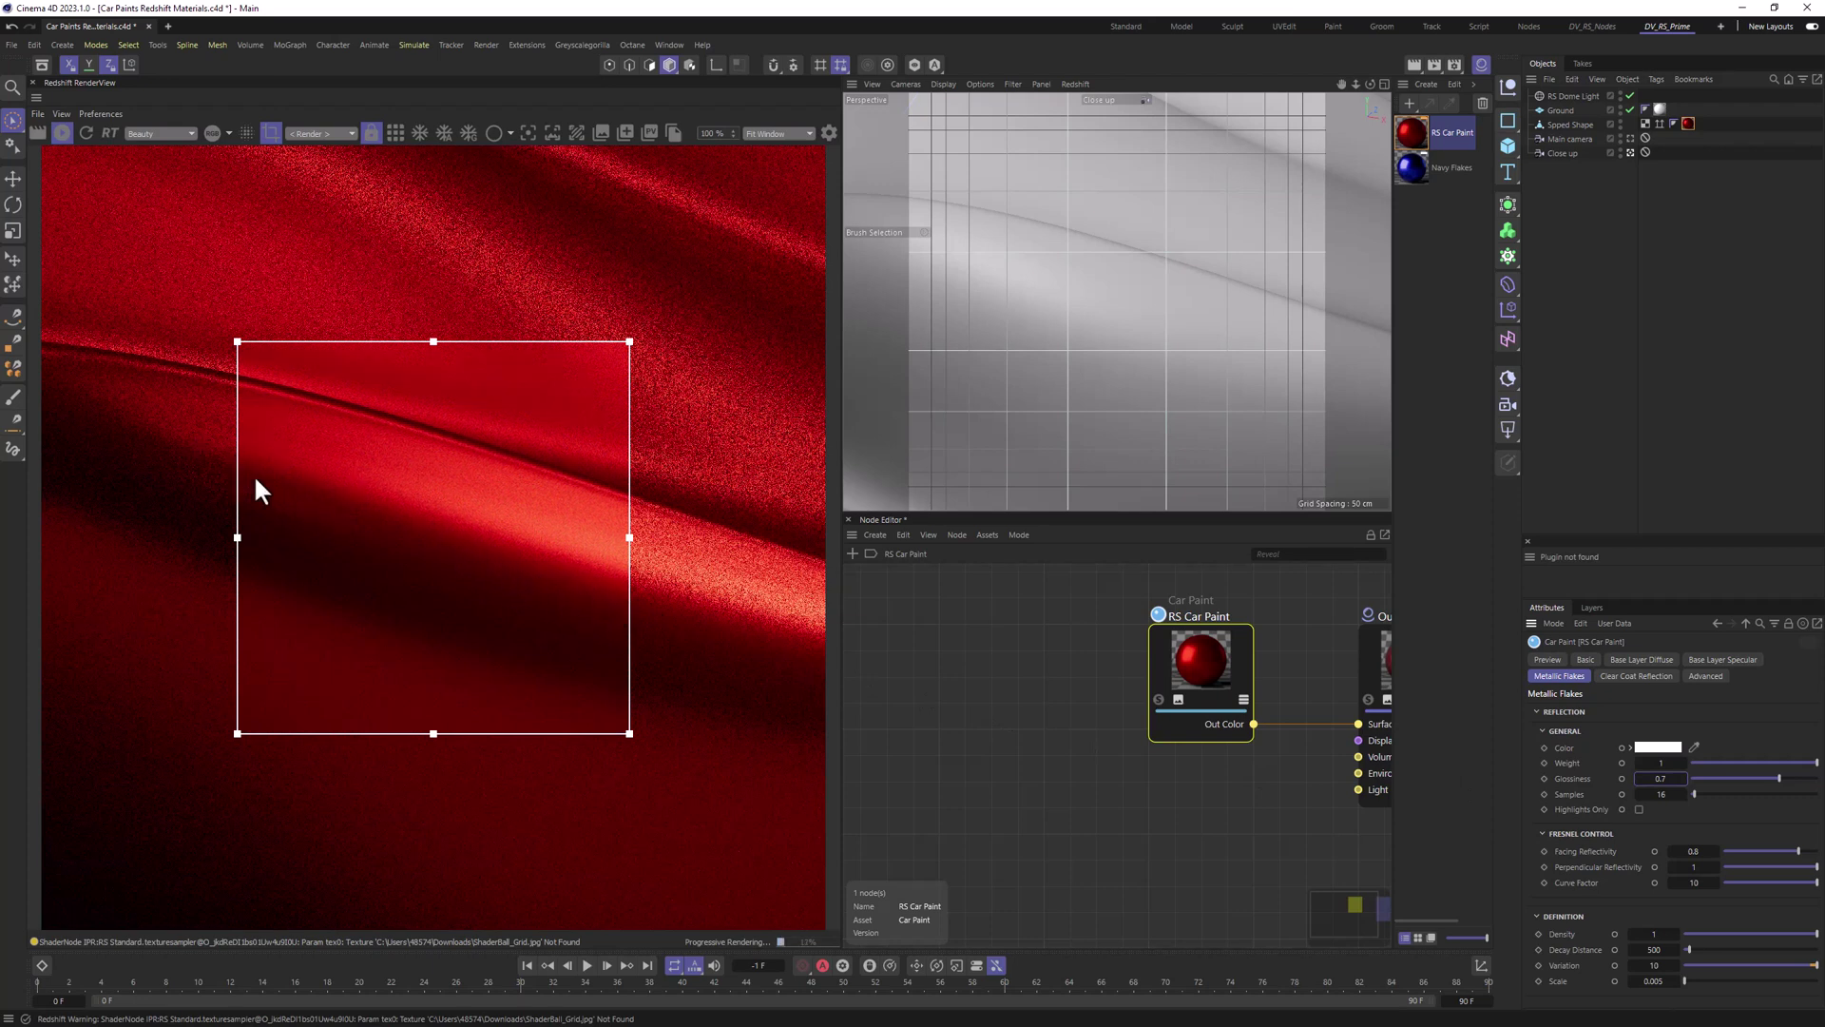
pyautogui.click(1665, 981)
pyautogui.write('0.02')
pyautogui.press('Return')
# Step: Try flake weights of 100 and 15, then settle on a weight of 10
pyautogui.moveTo(1816, 763)
pyautogui.mouseDown()
pyautogui.moveTo(1664, 761)
pyautogui.moveTo(1824, 763)
pyautogui.mouseUp()
pyautogui.doubleClick(1659, 762)
pyautogui.write('100')
pyautogui.press('Return')
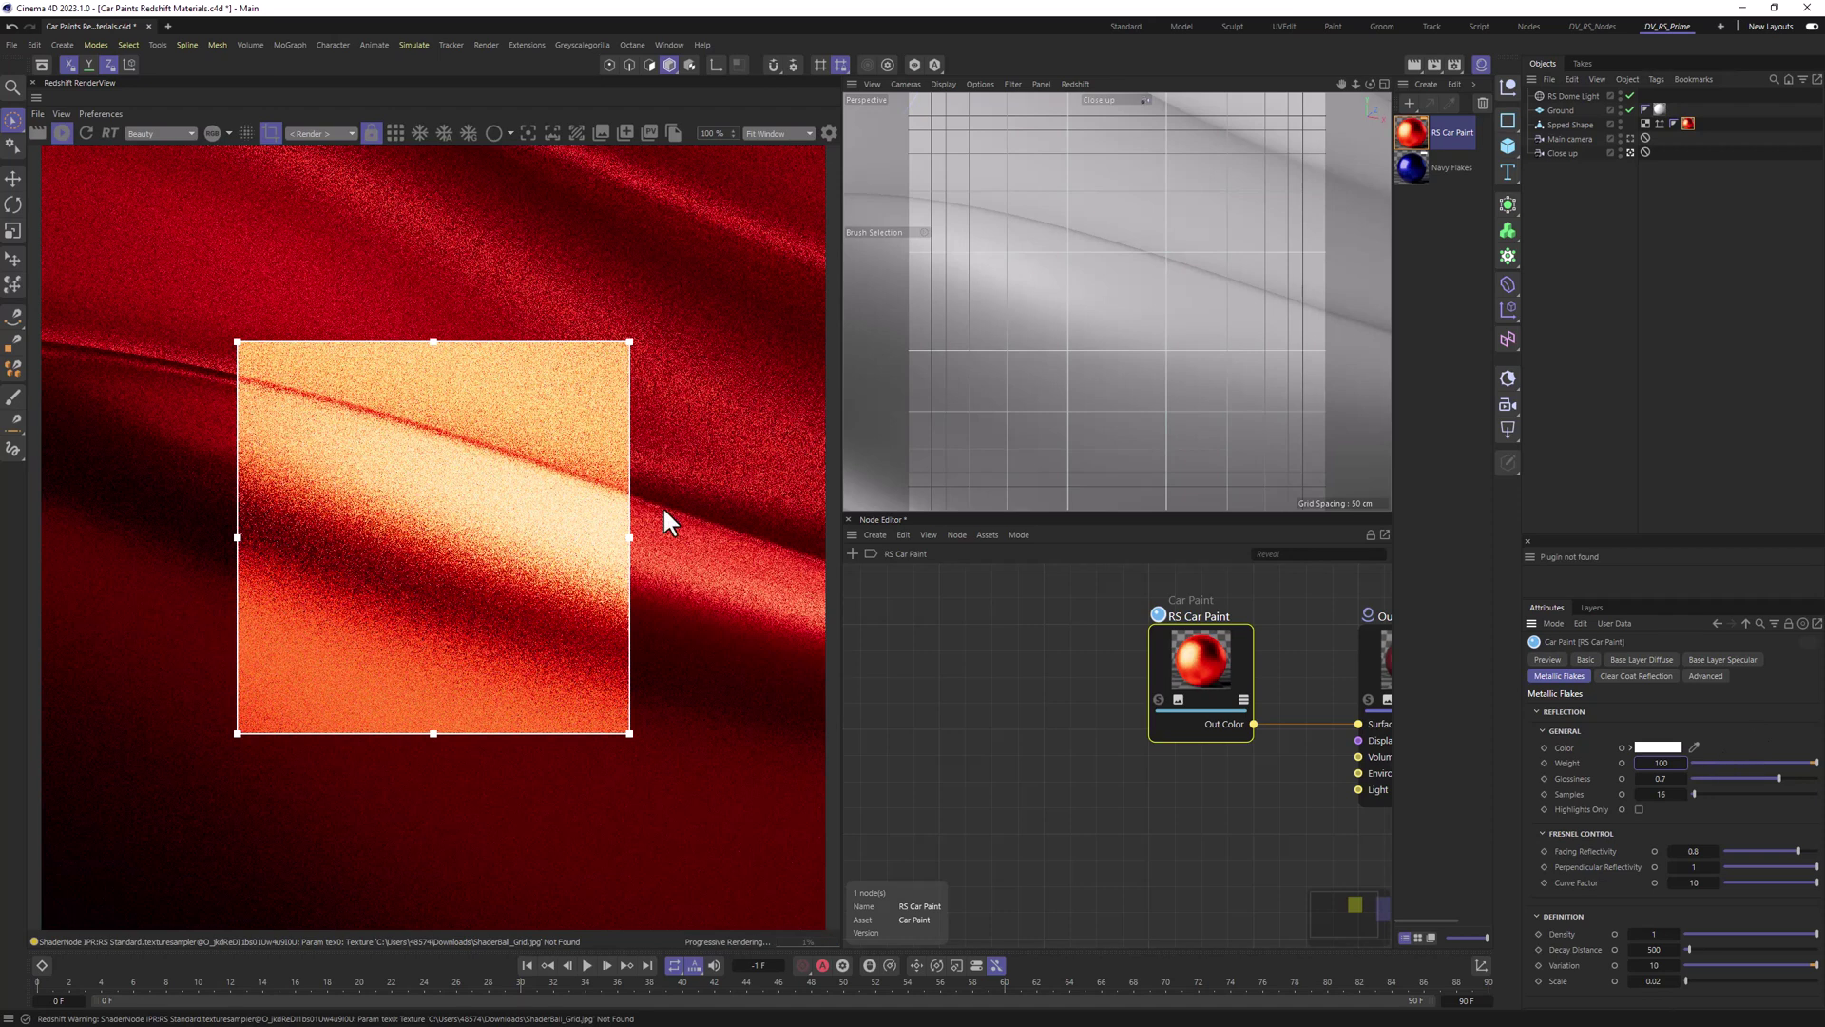
pyautogui.doubleClick(1668, 761)
pyautogui.write('15')
pyautogui.press('Return')
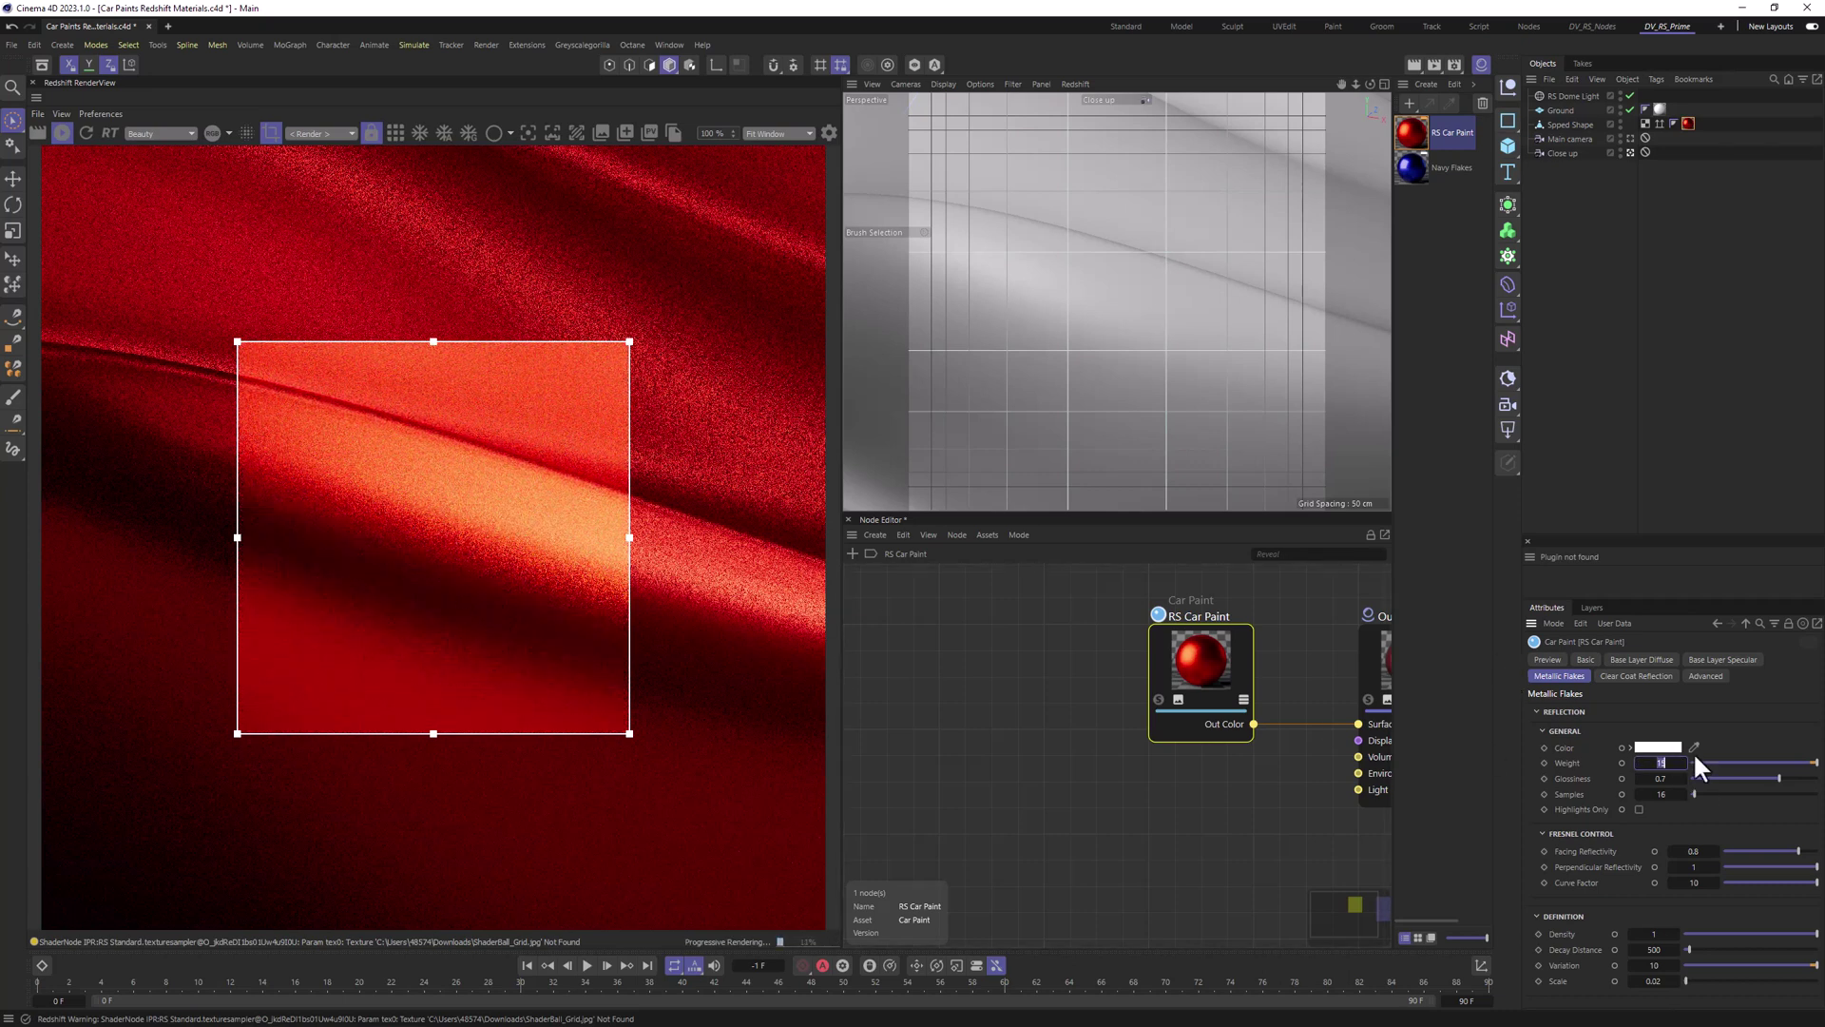
pyautogui.write('0')
pyautogui.press('Return')
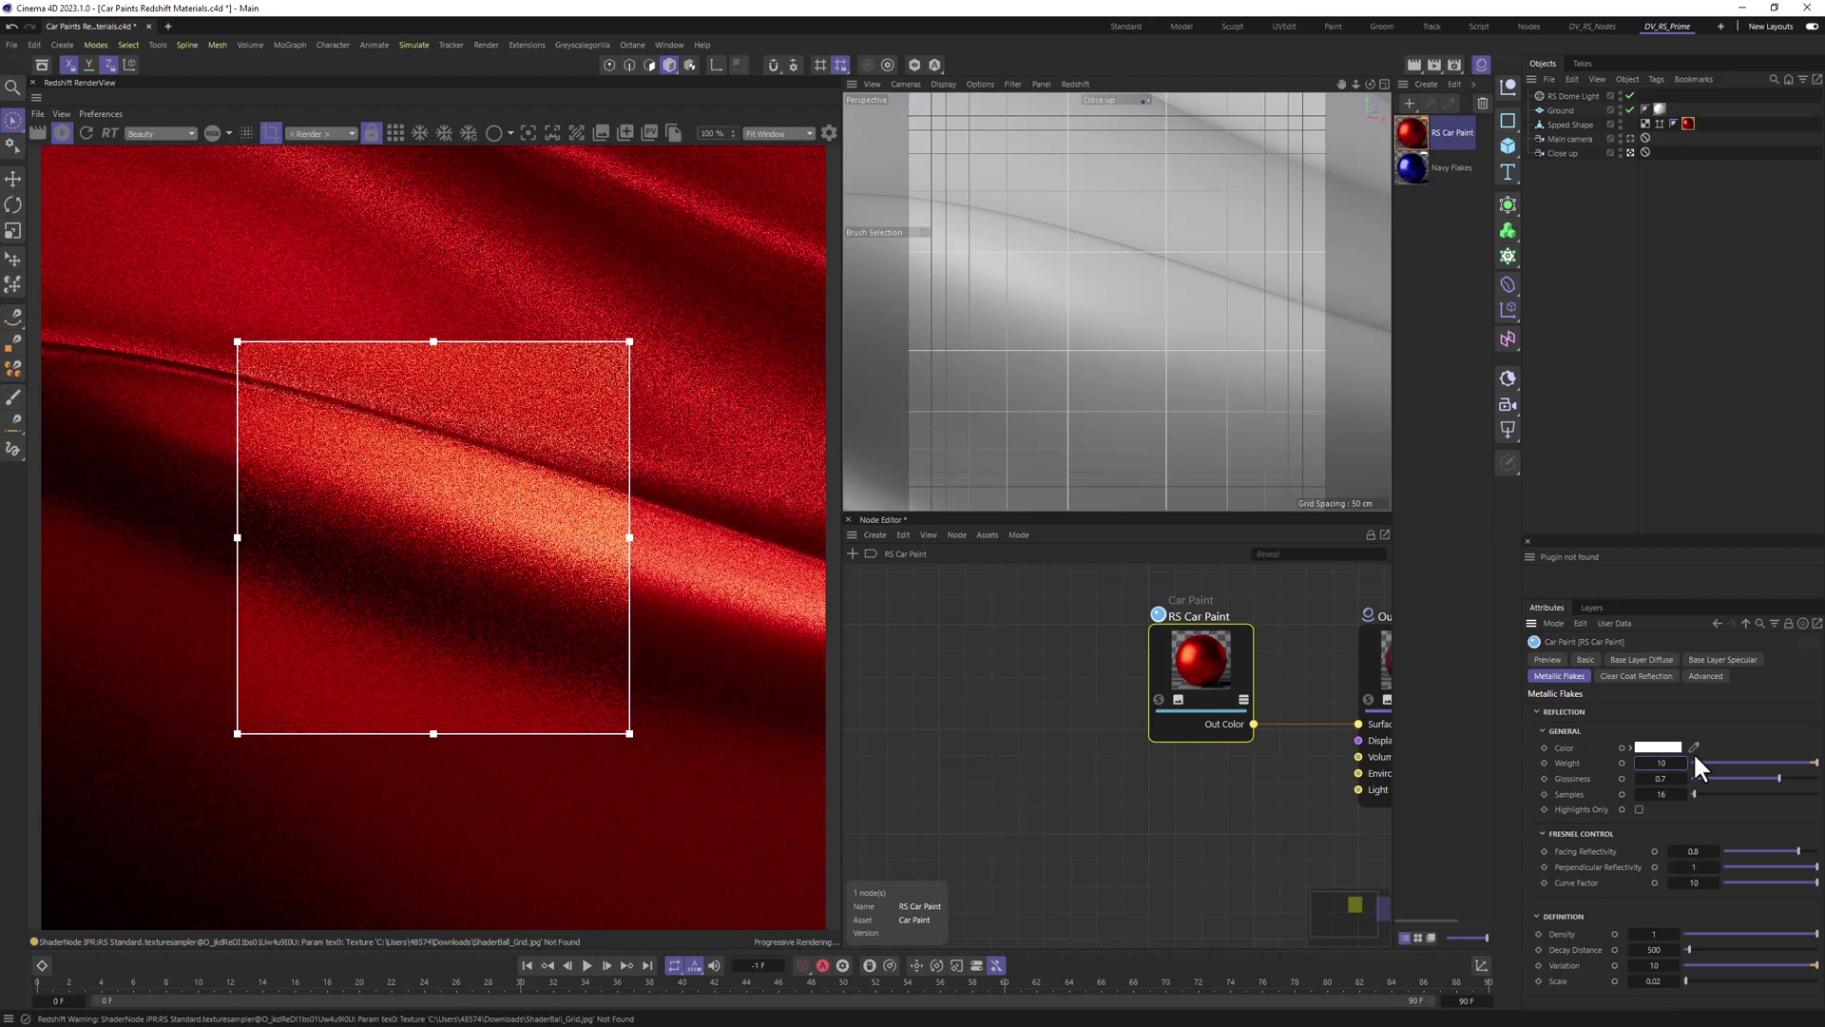
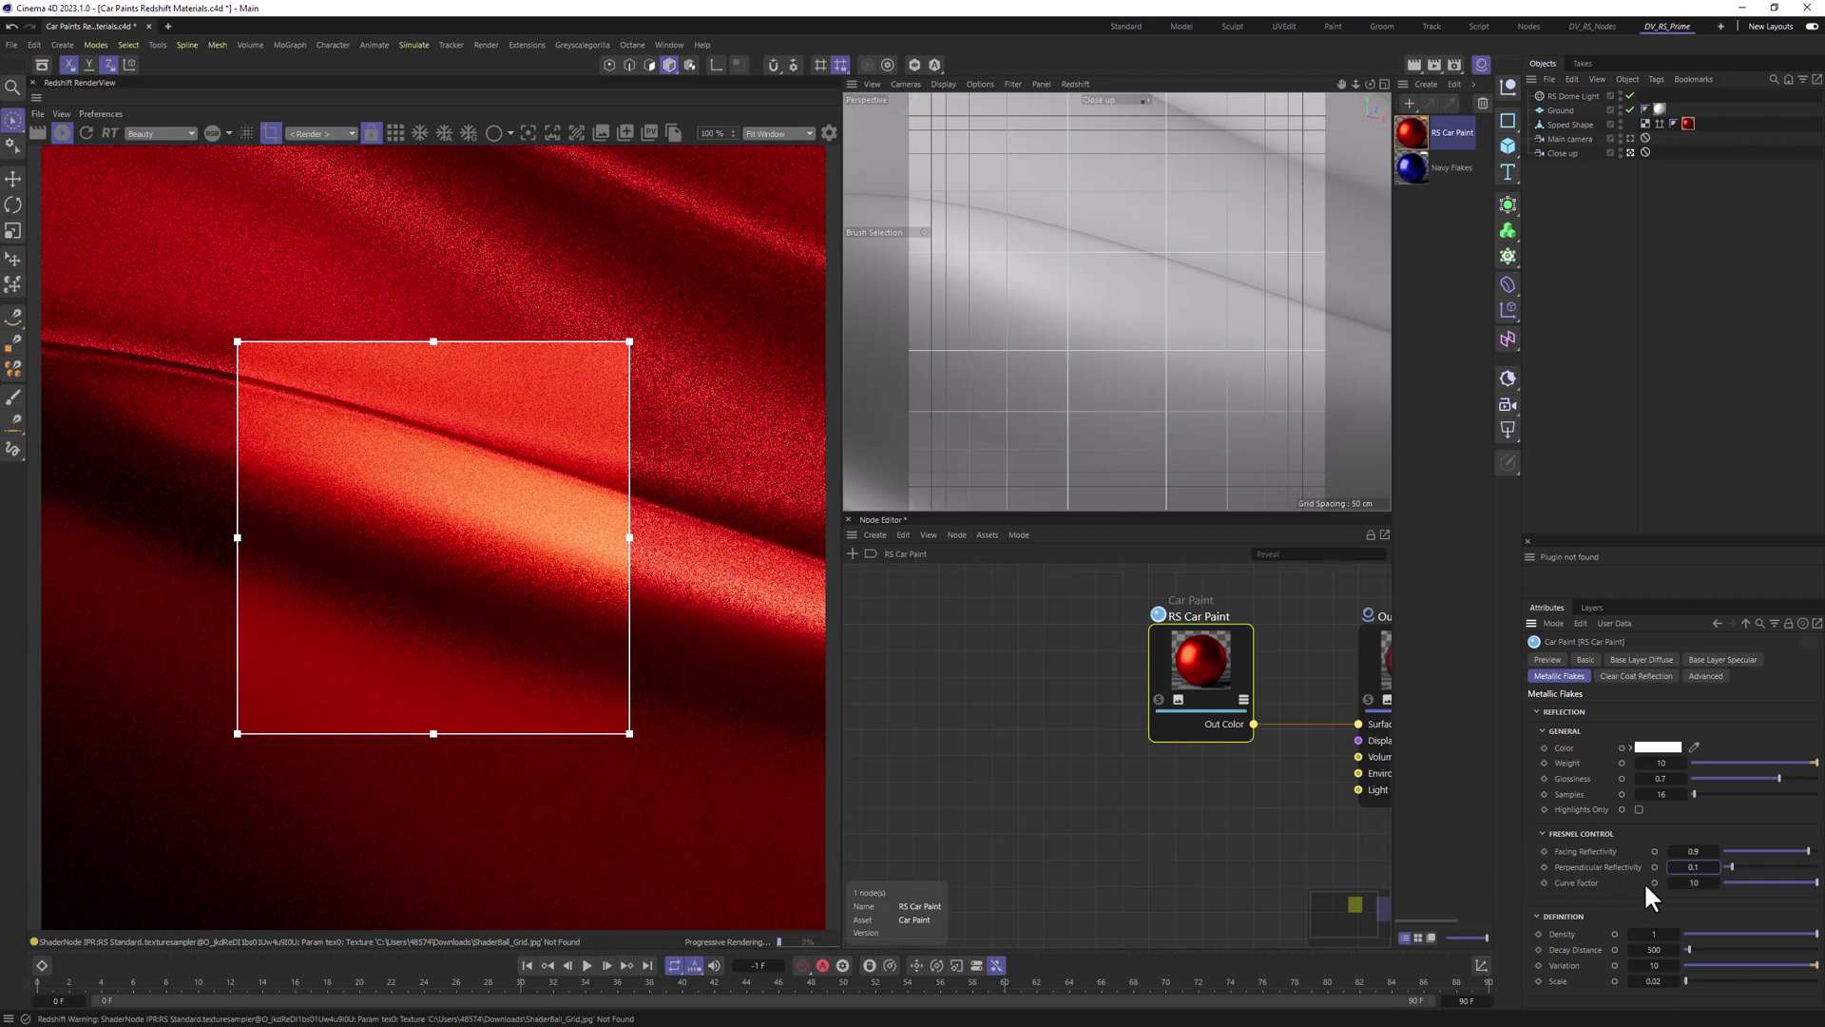
# Step: Lower the metallic flakes' curve factor to 0.1
pyautogui.click(1684, 883)
pyautogui.write('0.1')
pyautogui.press('Return')
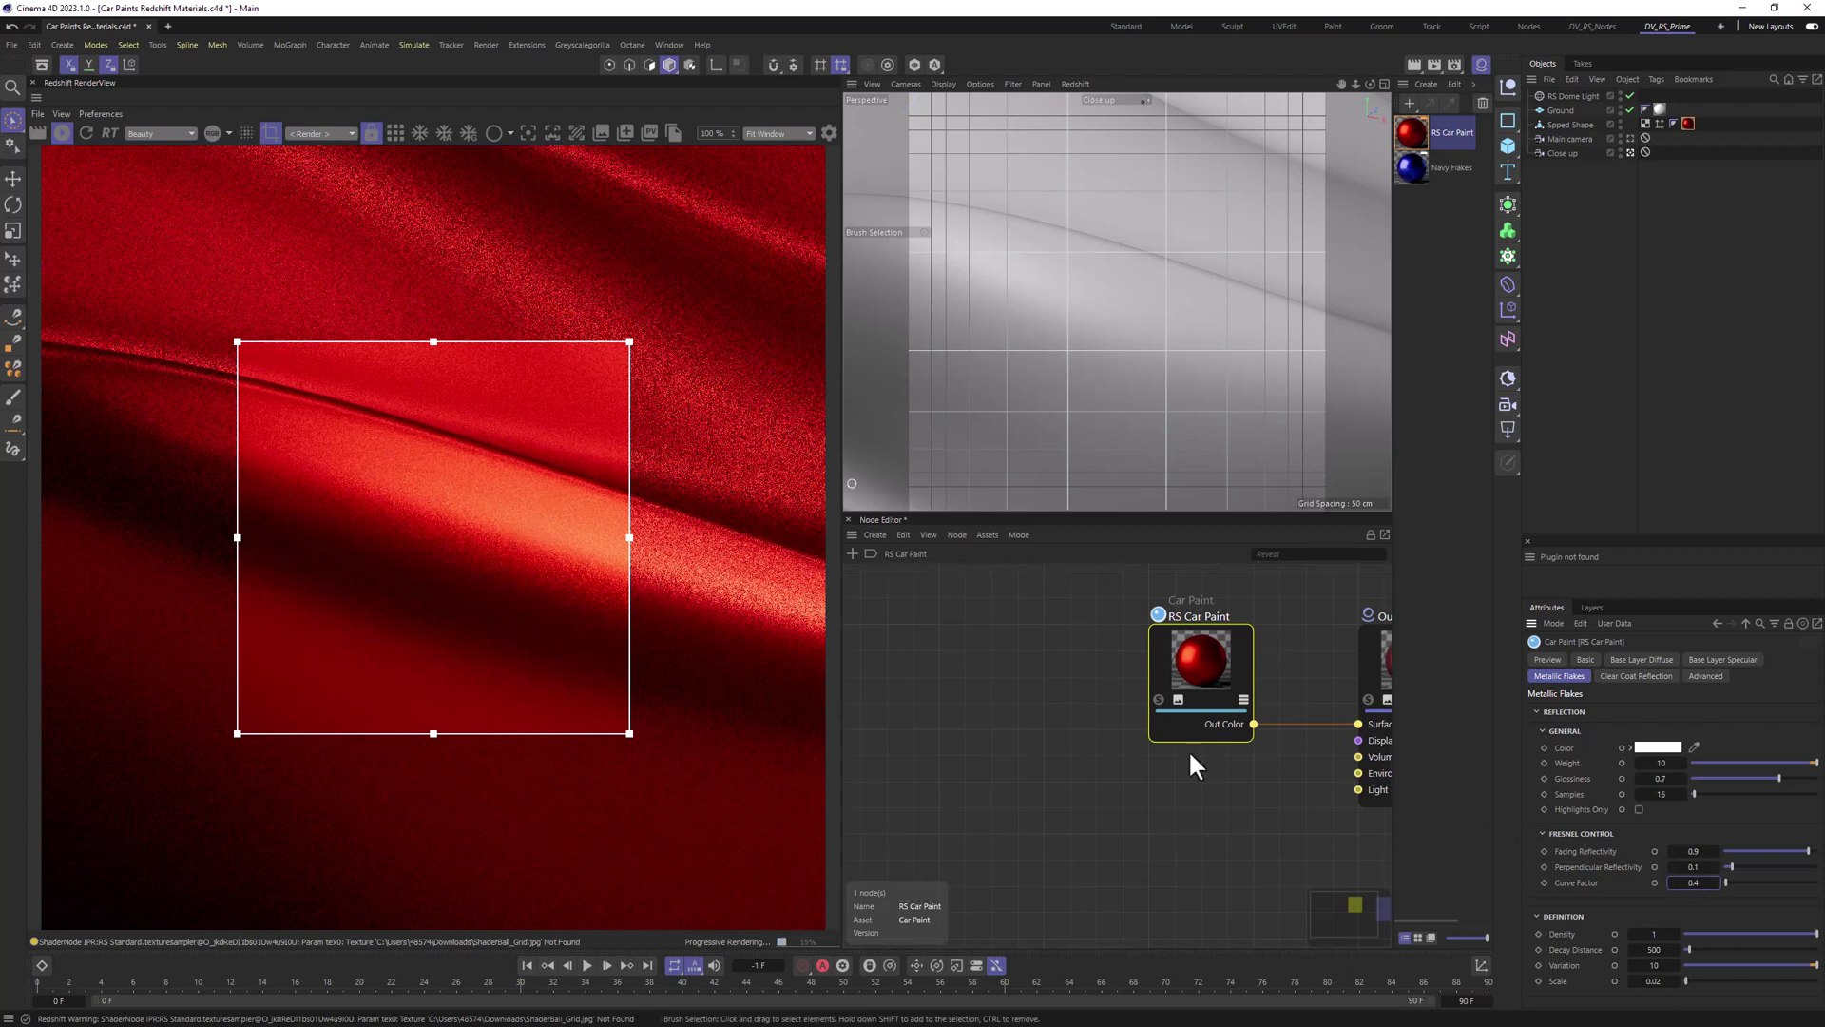
# Step: Reduce the flake scale to 0.1, then to 0.02 for finer flakes
pyautogui.click(1660, 977)
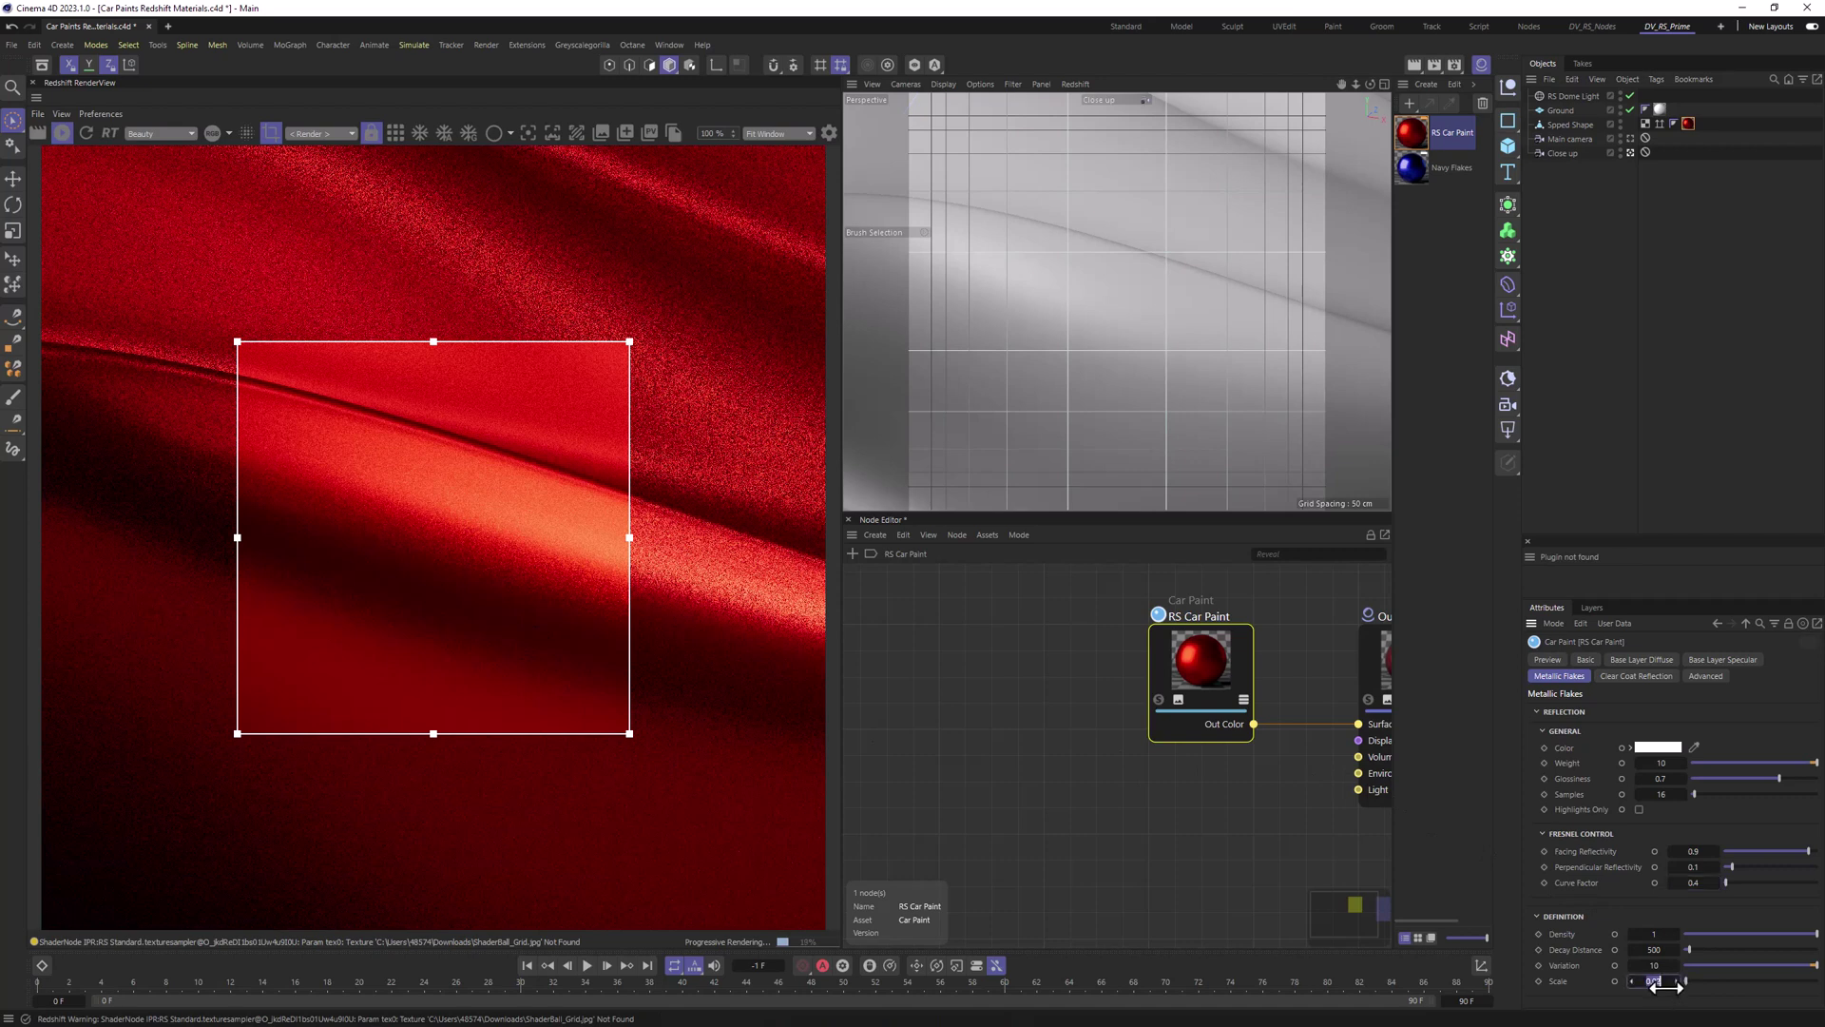
pyautogui.press('Return')
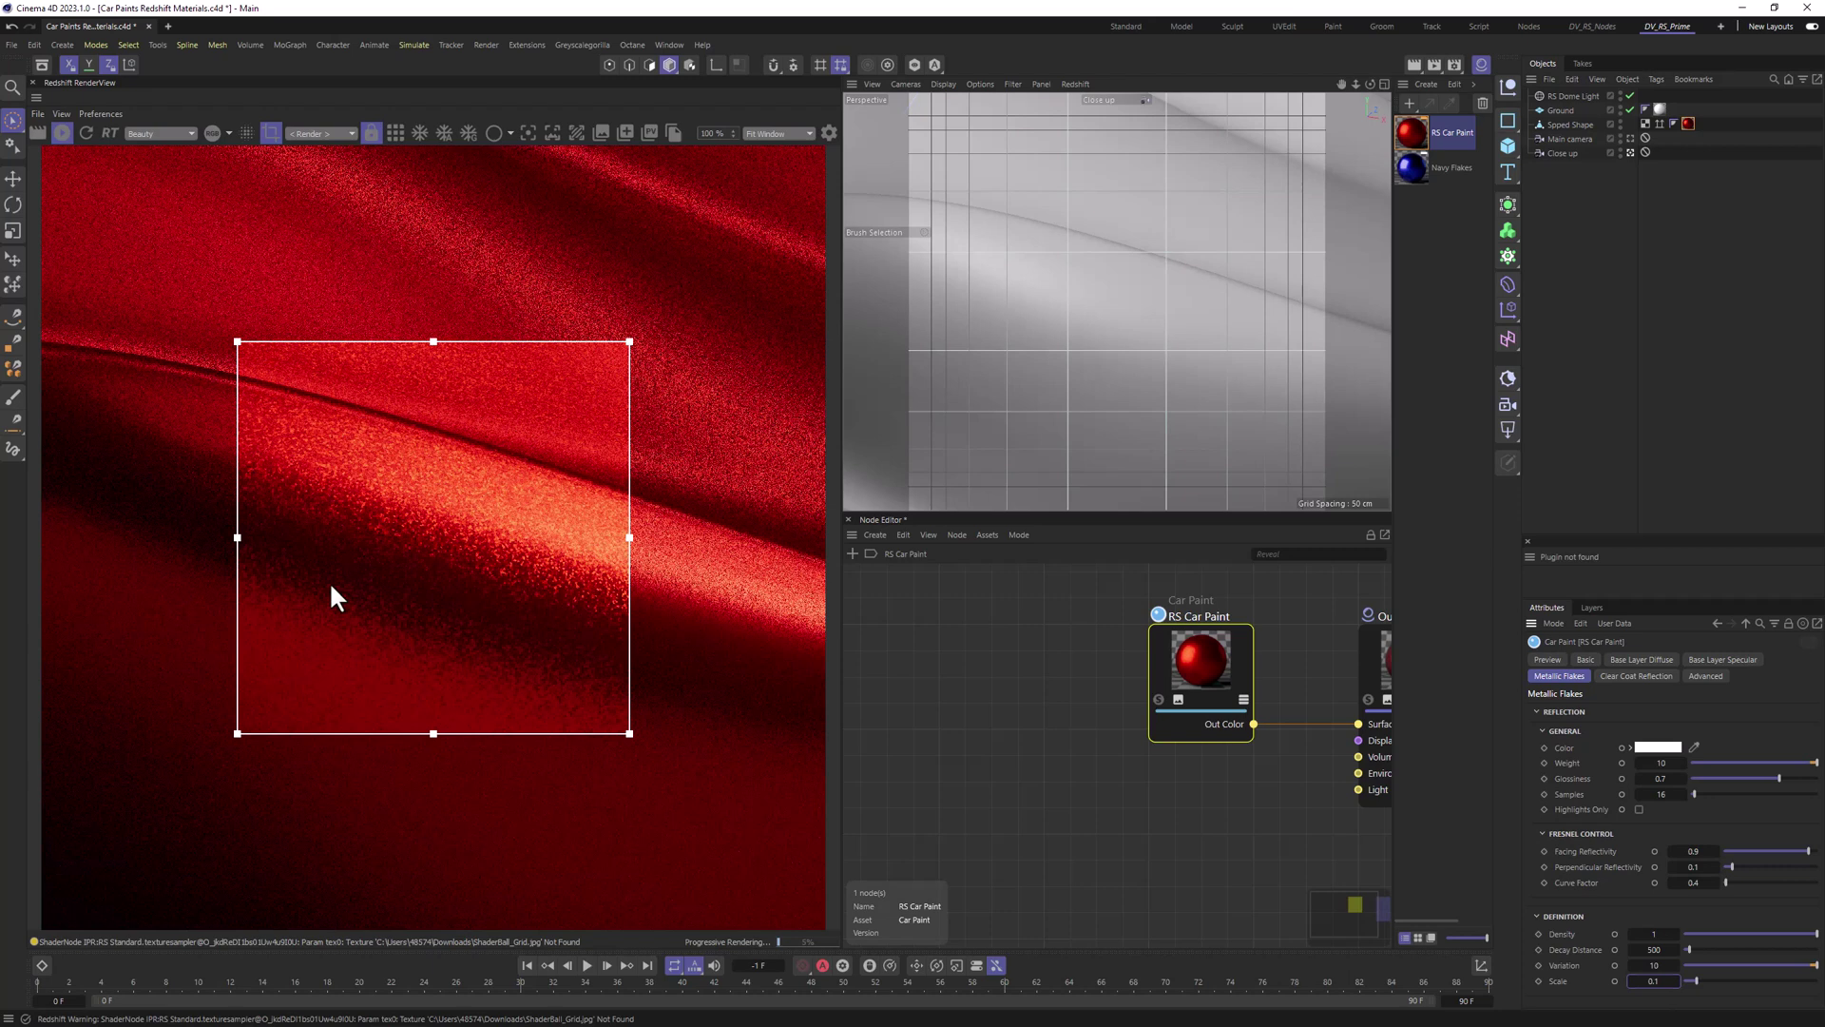
pyautogui.click(1657, 985)
pyautogui.write('0.02')
pyautogui.press('Return')
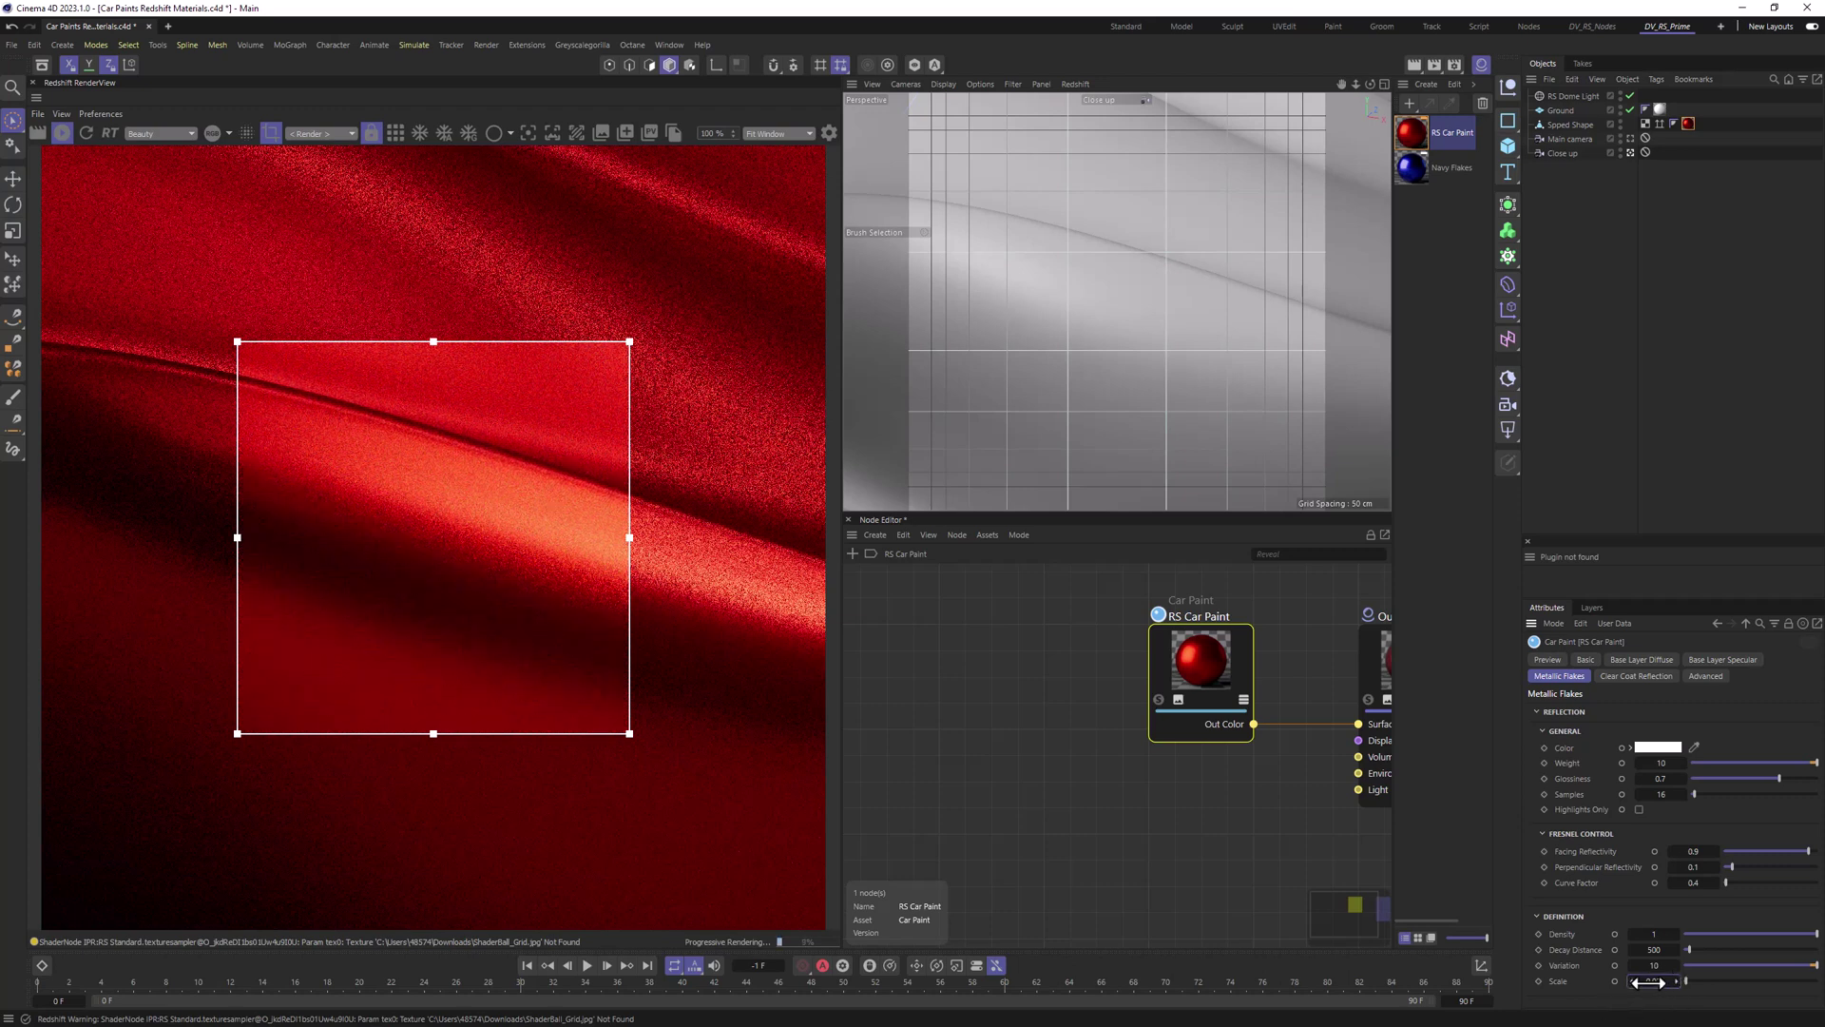
pyautogui.click(1632, 139)
# Step: Render the full frame, briefly test a zero flake weight, and set decay distance to 2500
pyautogui.click(271, 133)
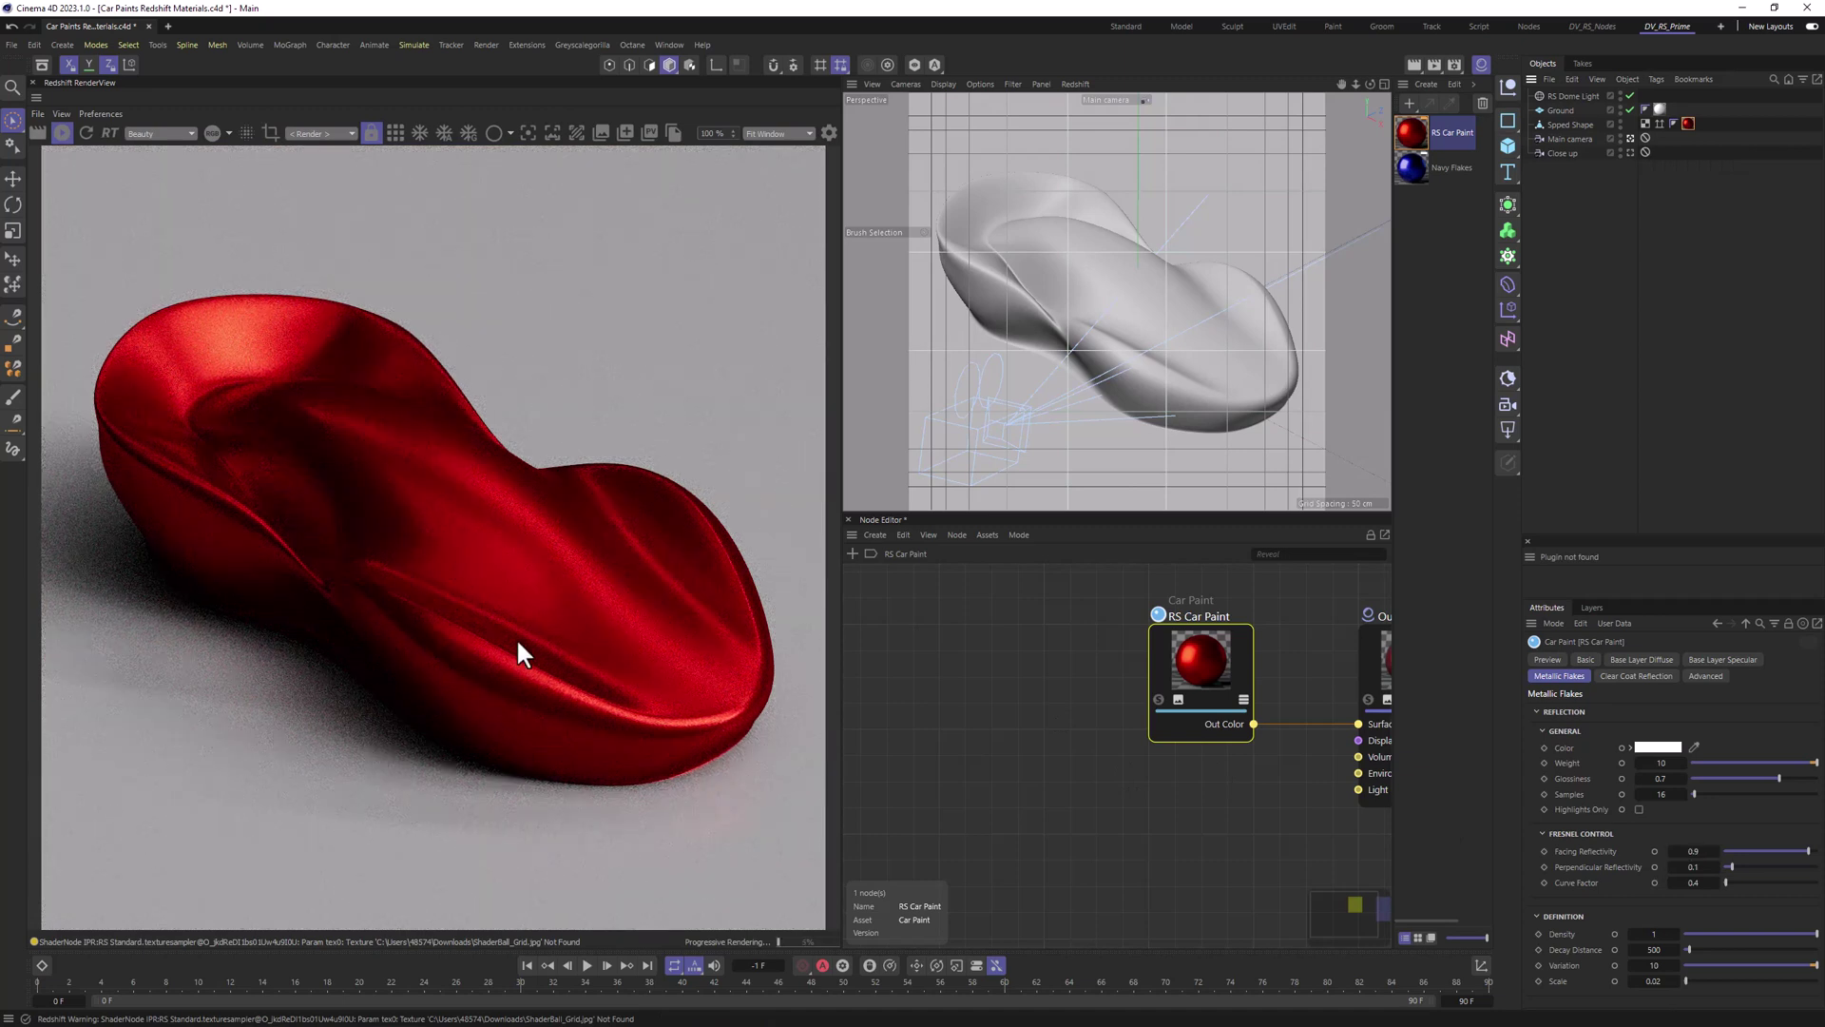
pyautogui.moveTo(1668, 761); pyautogui.dragTo(1616, 762)
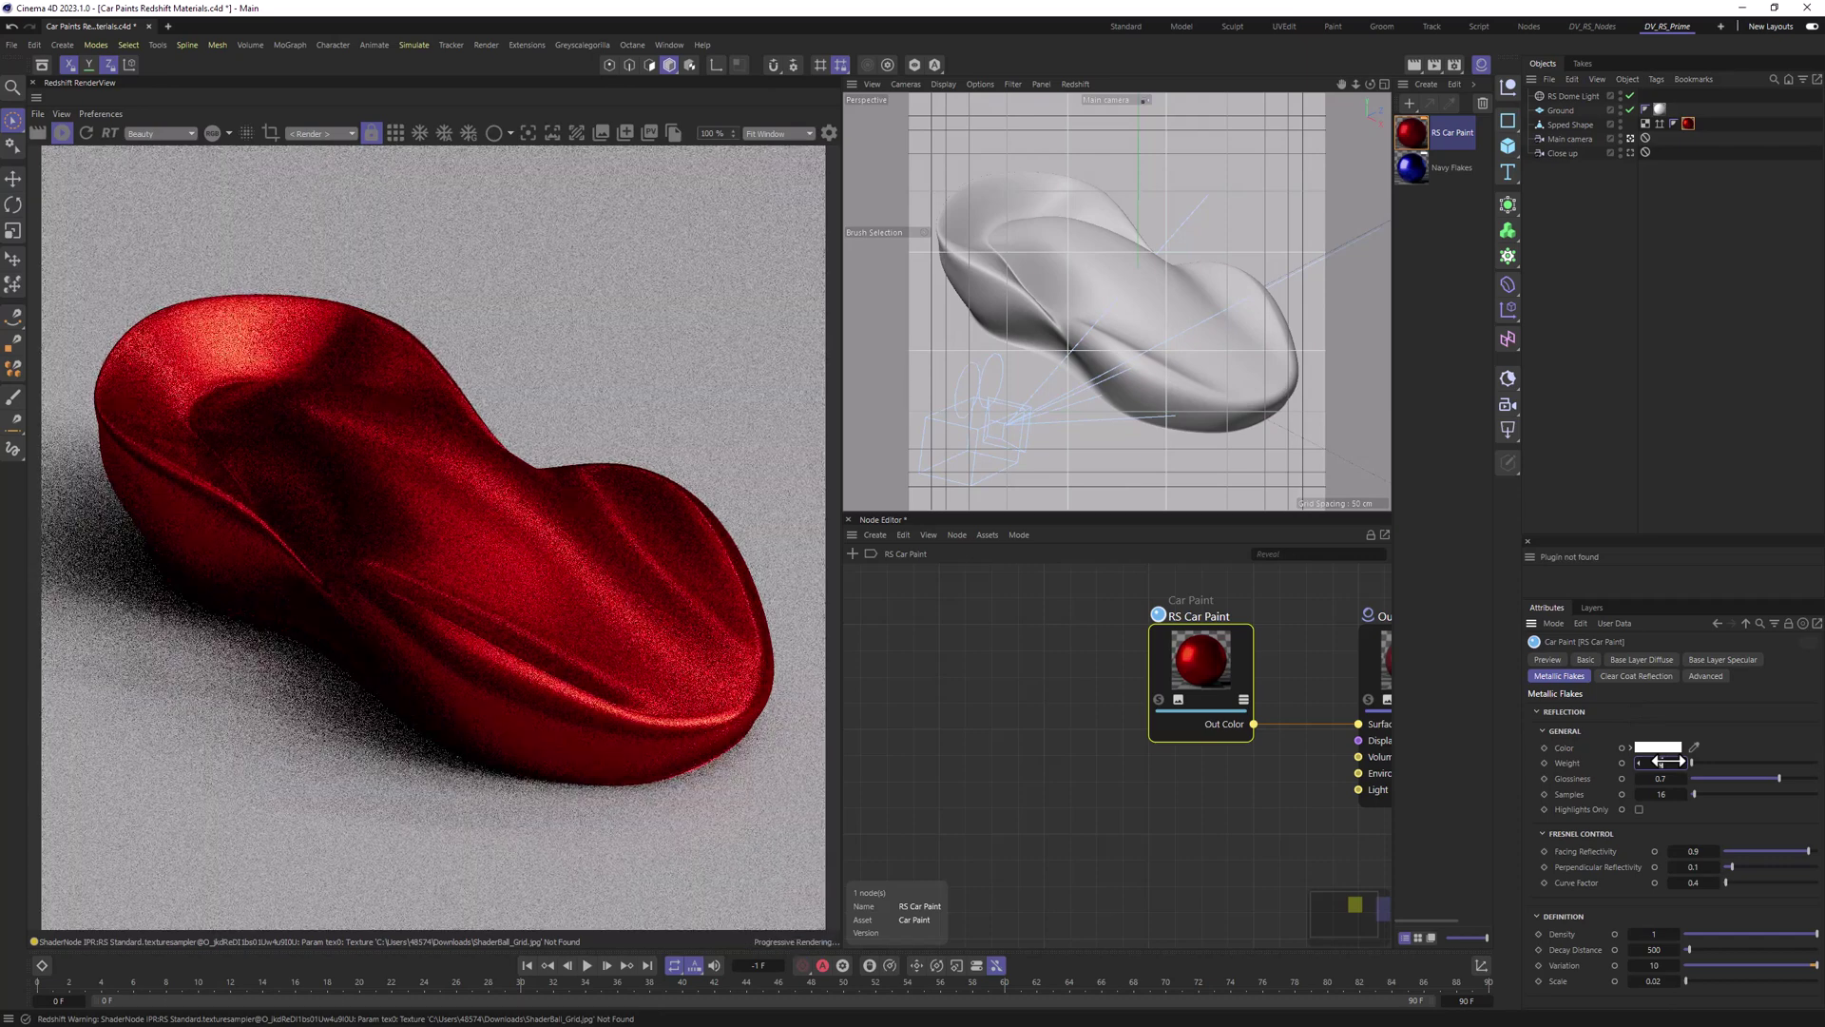
pyautogui.hotkey('ctrl', 'z')
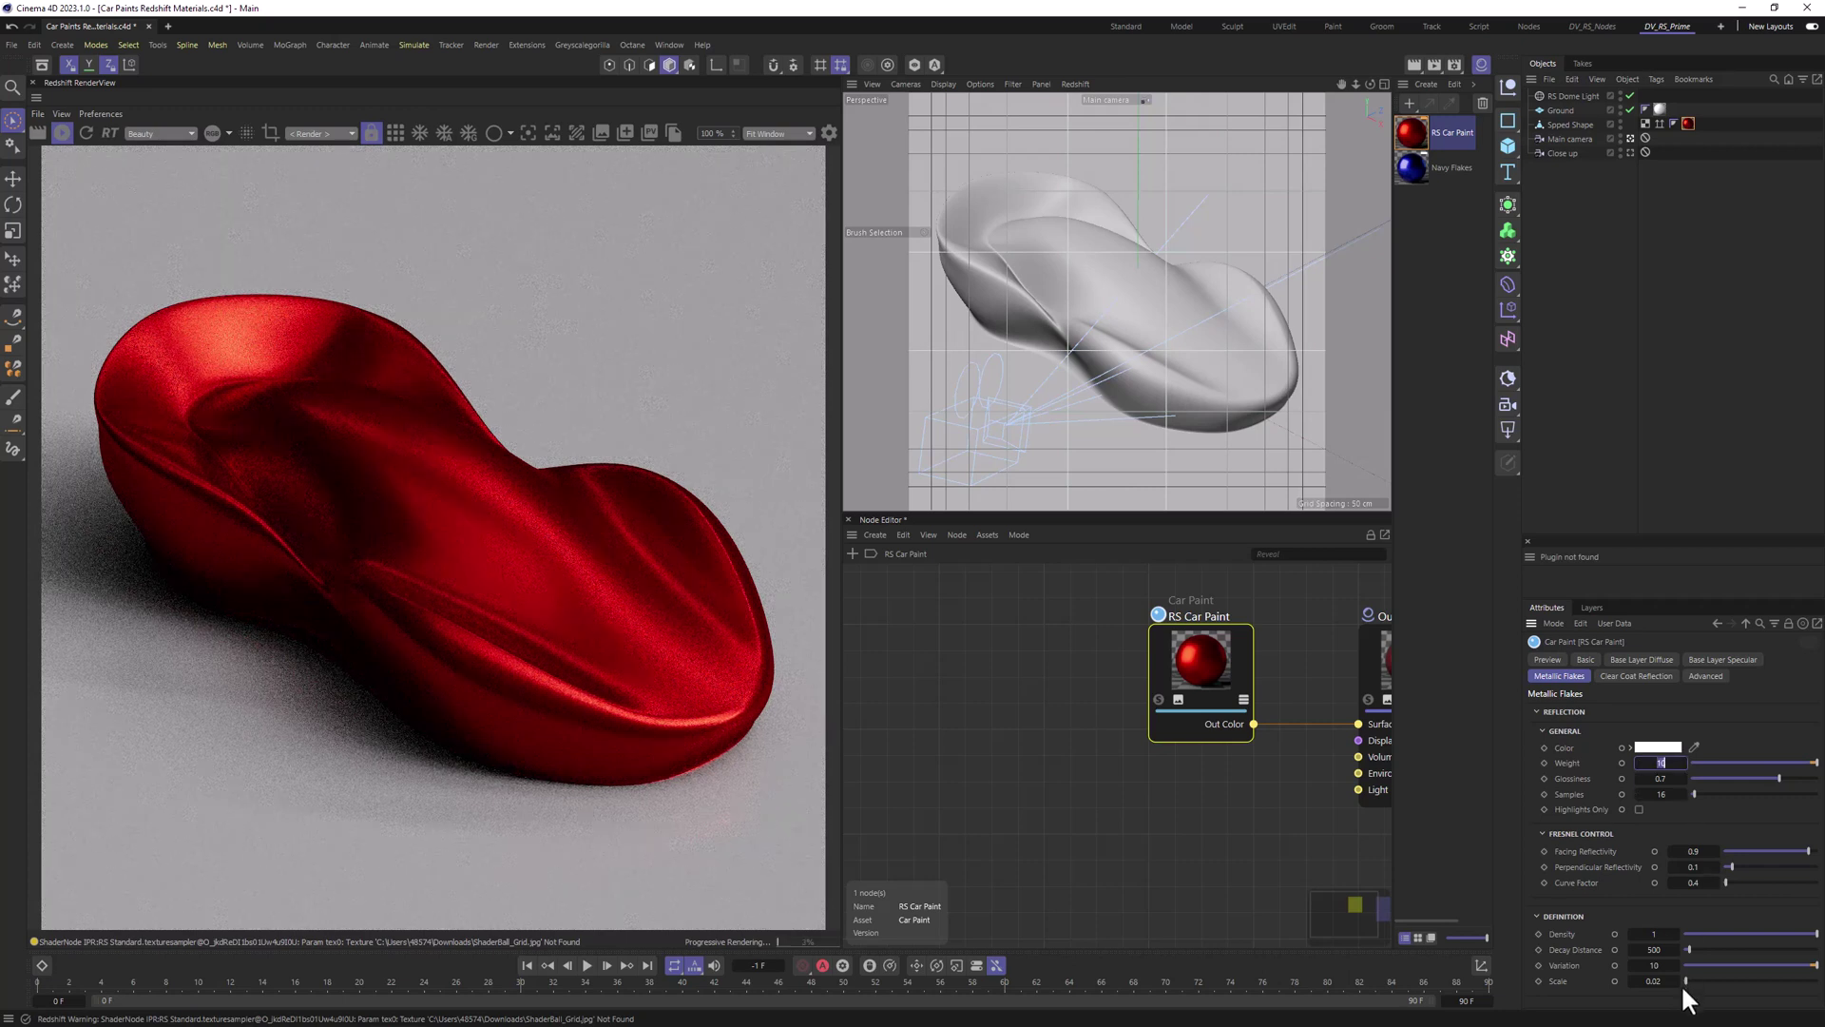
pyautogui.click(1557, 951)
pyautogui.press('Return')
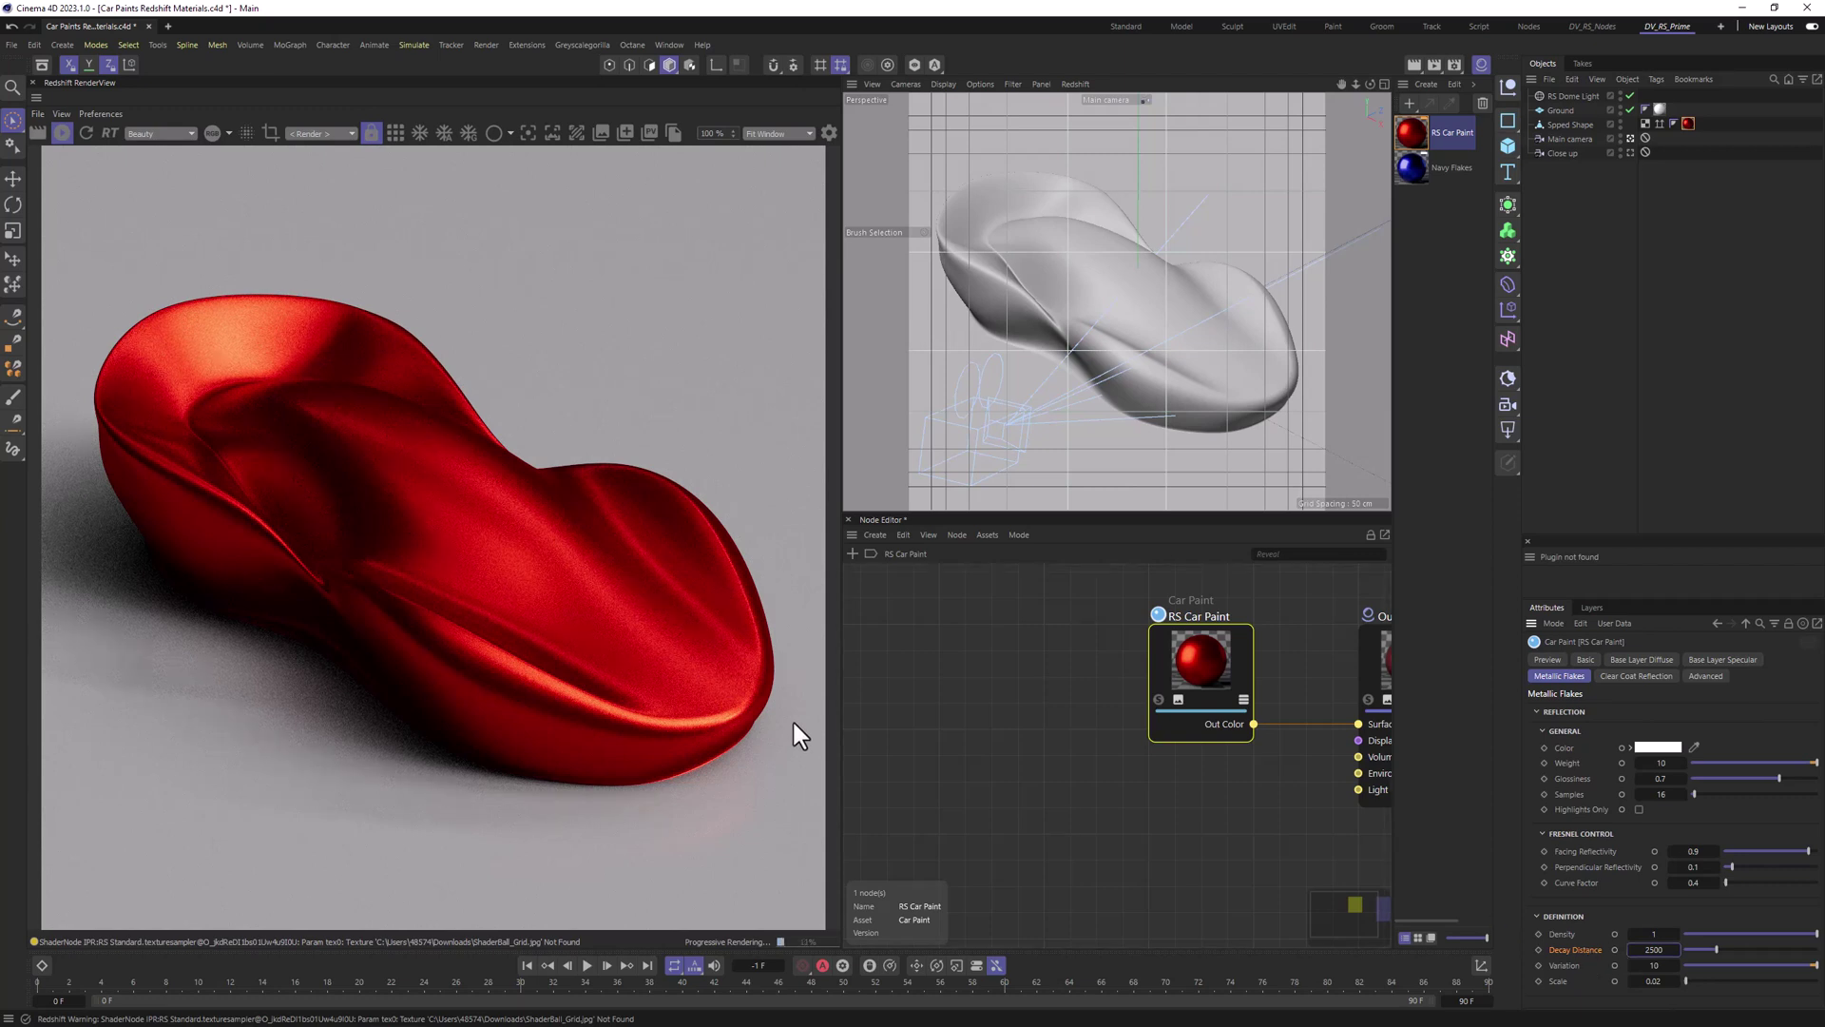
# Step: Set the clear coat weight to 1 and its glossiness to 0.96
pyautogui.click(1641, 678)
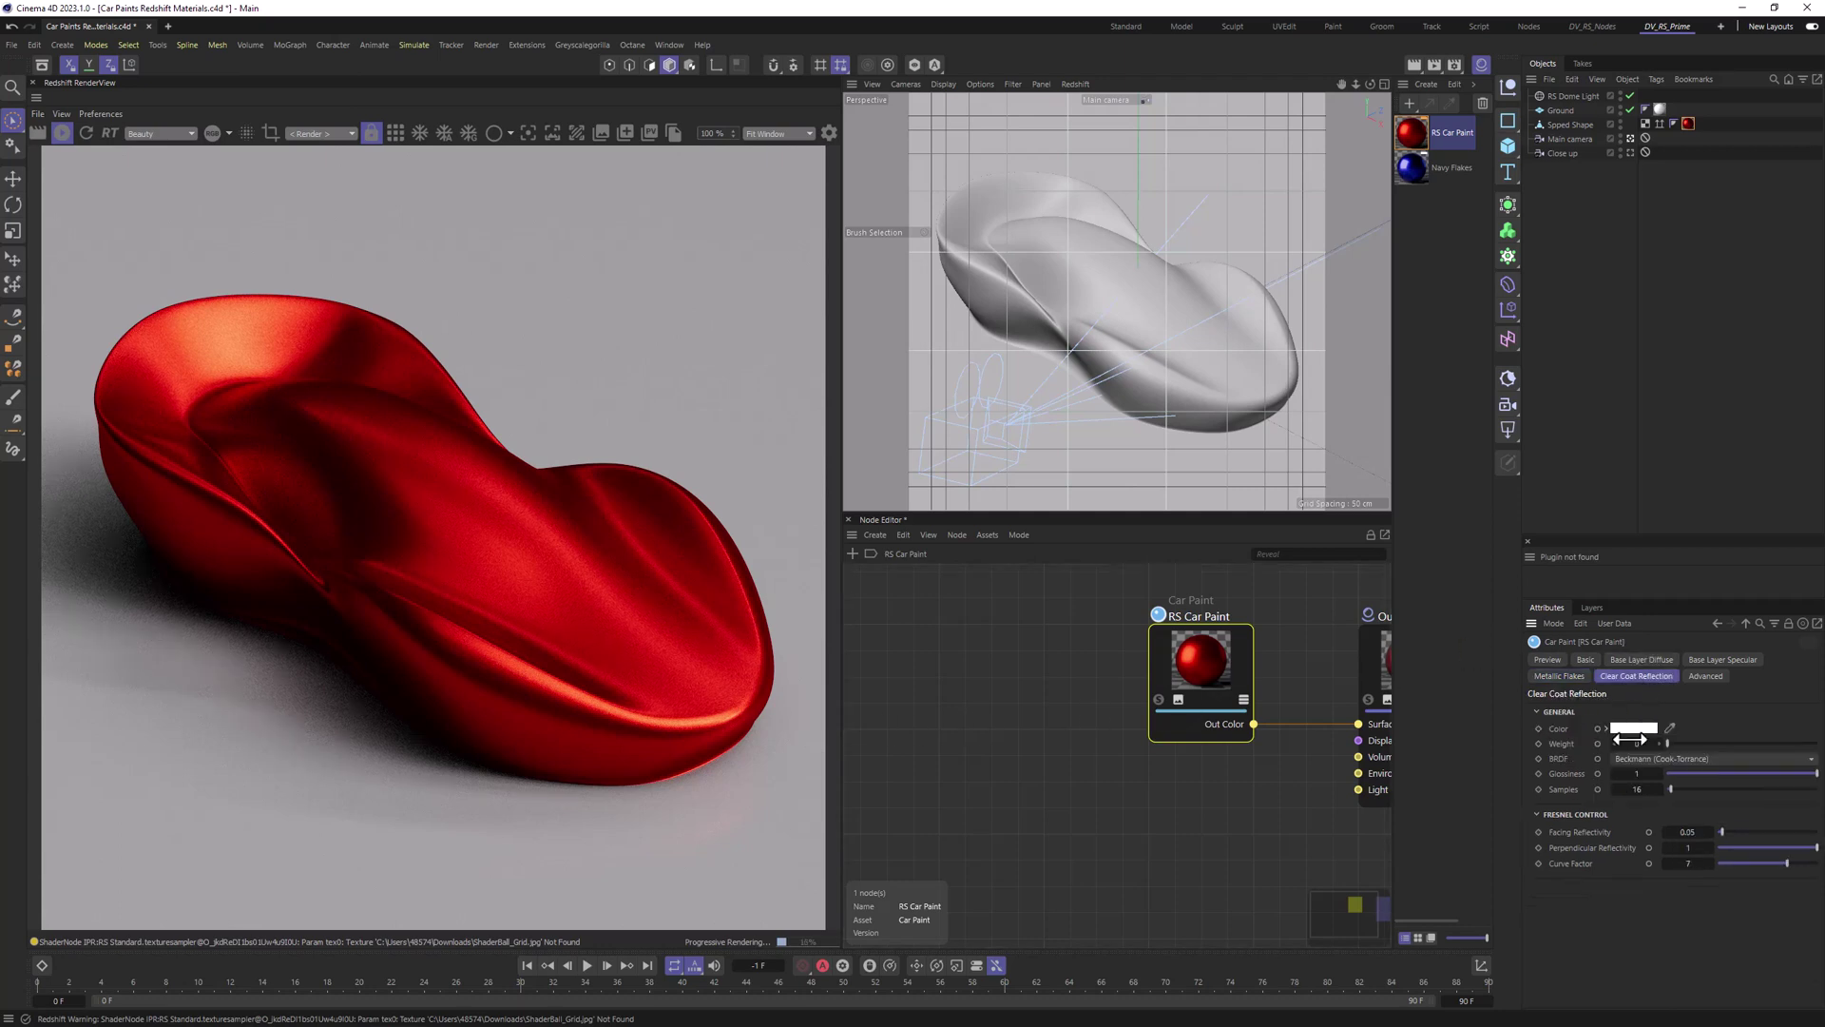
pyautogui.moveTo(1631, 744); pyautogui.dragTo(1726, 745)
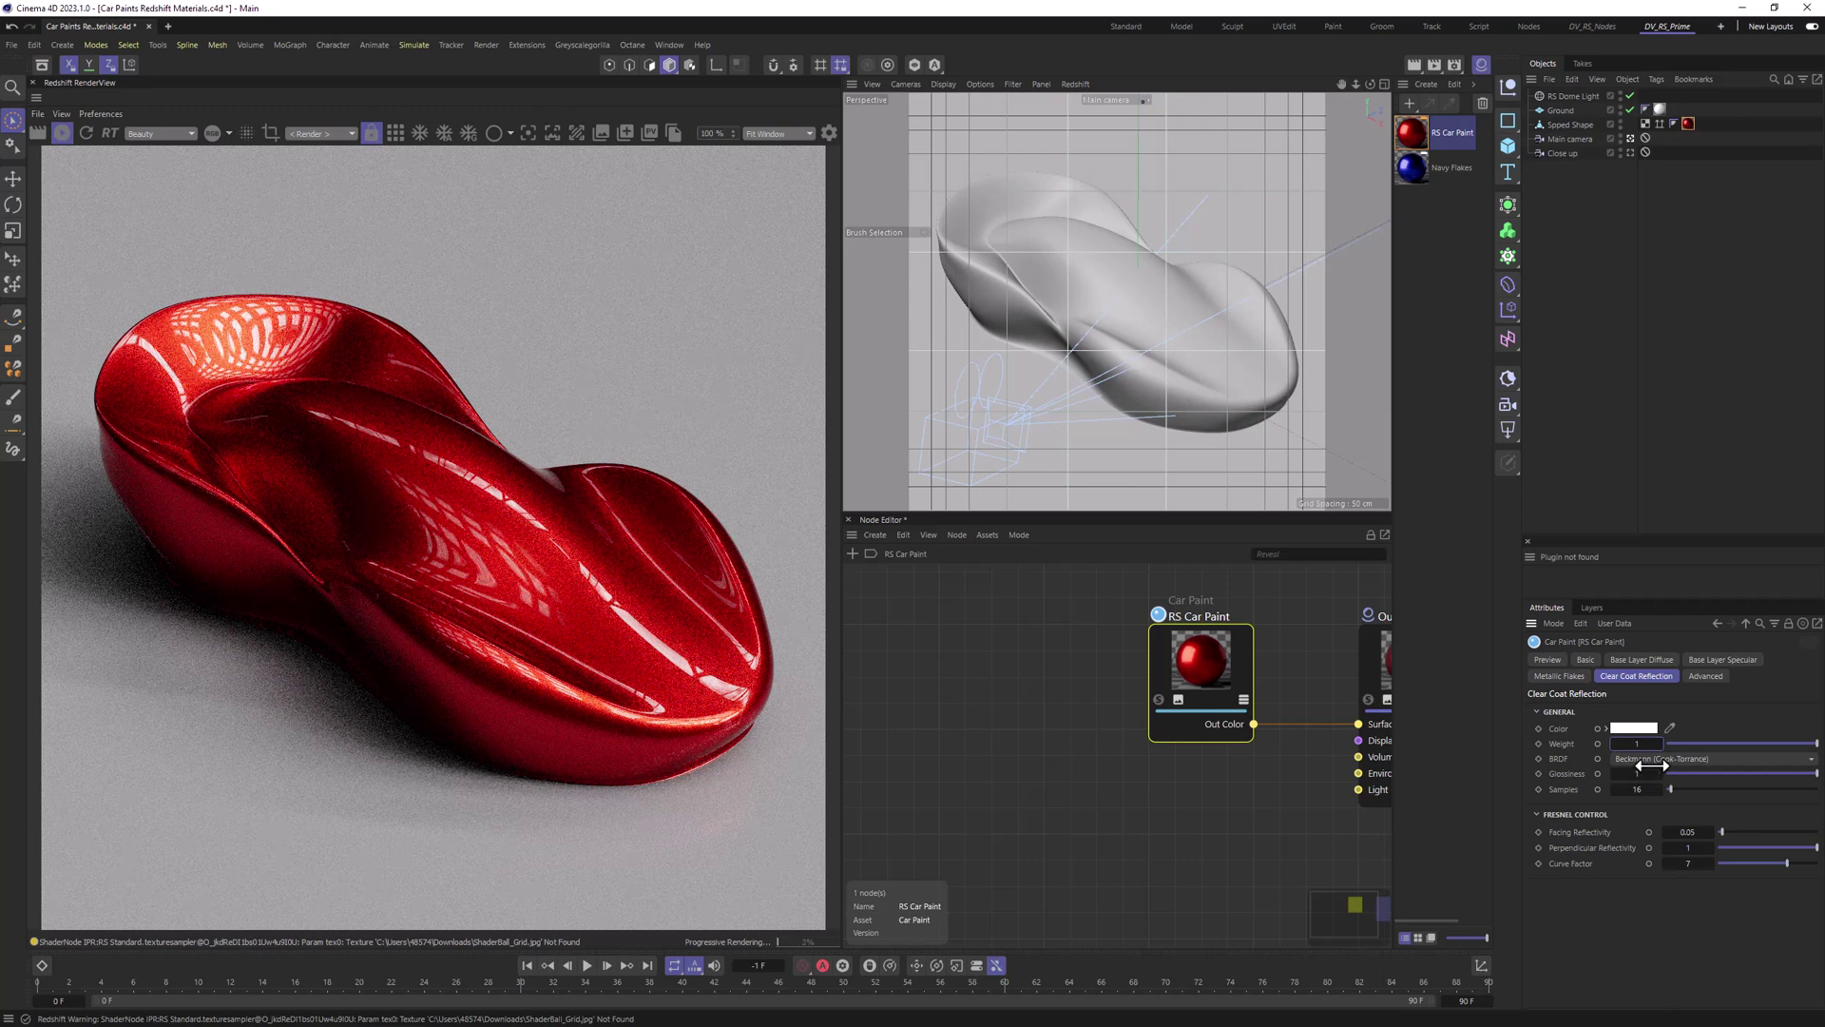
pyautogui.doubleClick(1641, 776)
pyautogui.moveTo(1640, 774); pyautogui.dragTo(1632, 775)
# Step: Switch the clear coat BRDF to GGX with a facing reflectivity of 0.08
pyautogui.click(1616, 758)
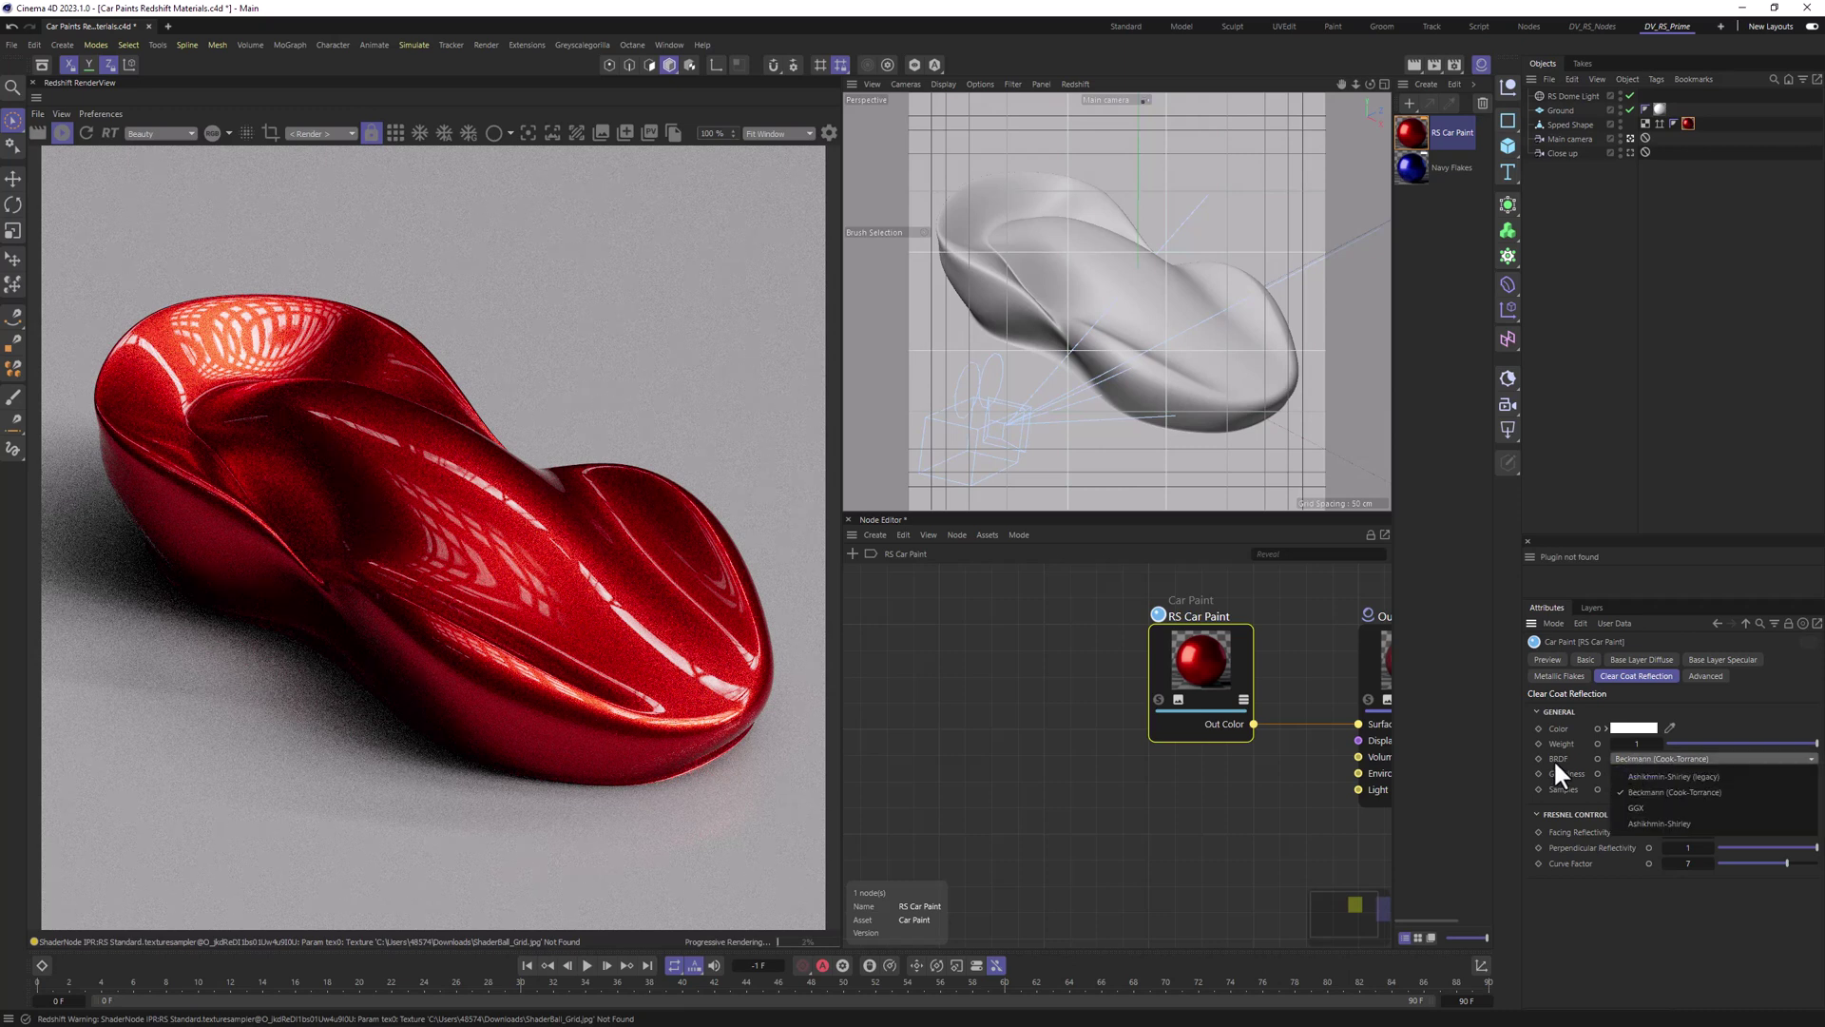
pyautogui.click(1631, 805)
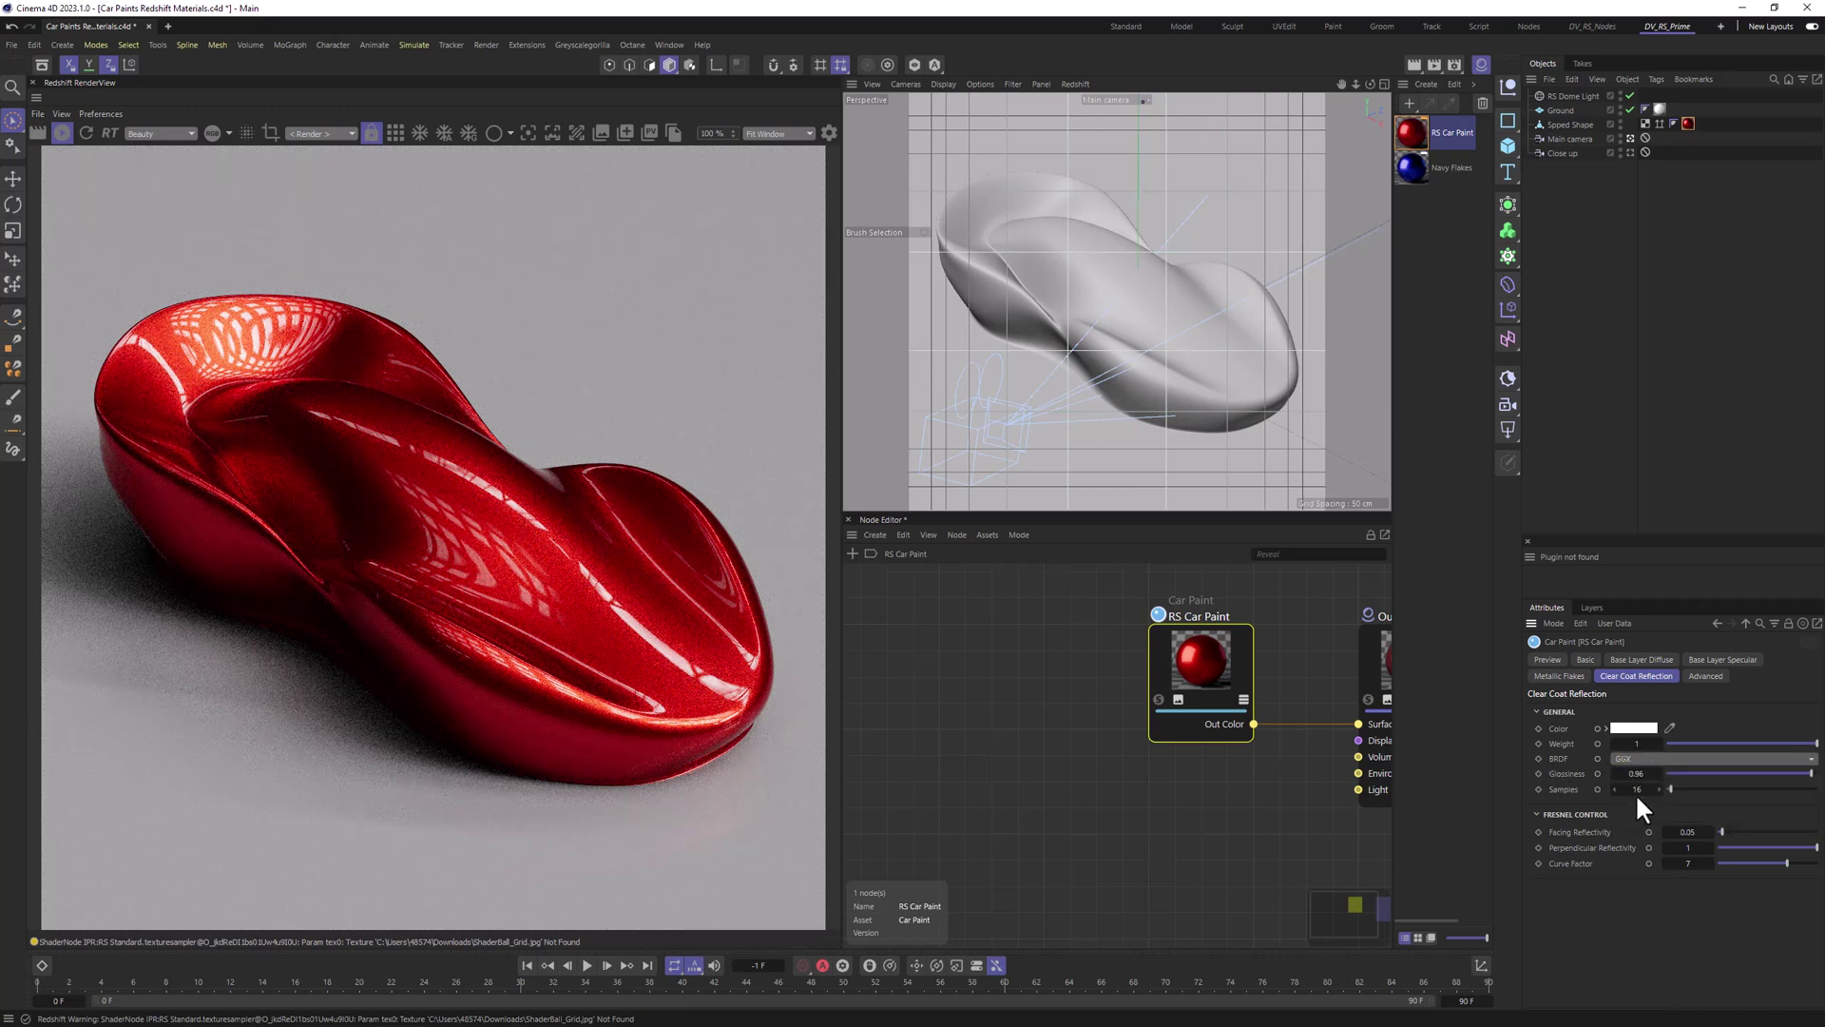
pyautogui.write('0.08')
pyautogui.press('Return')
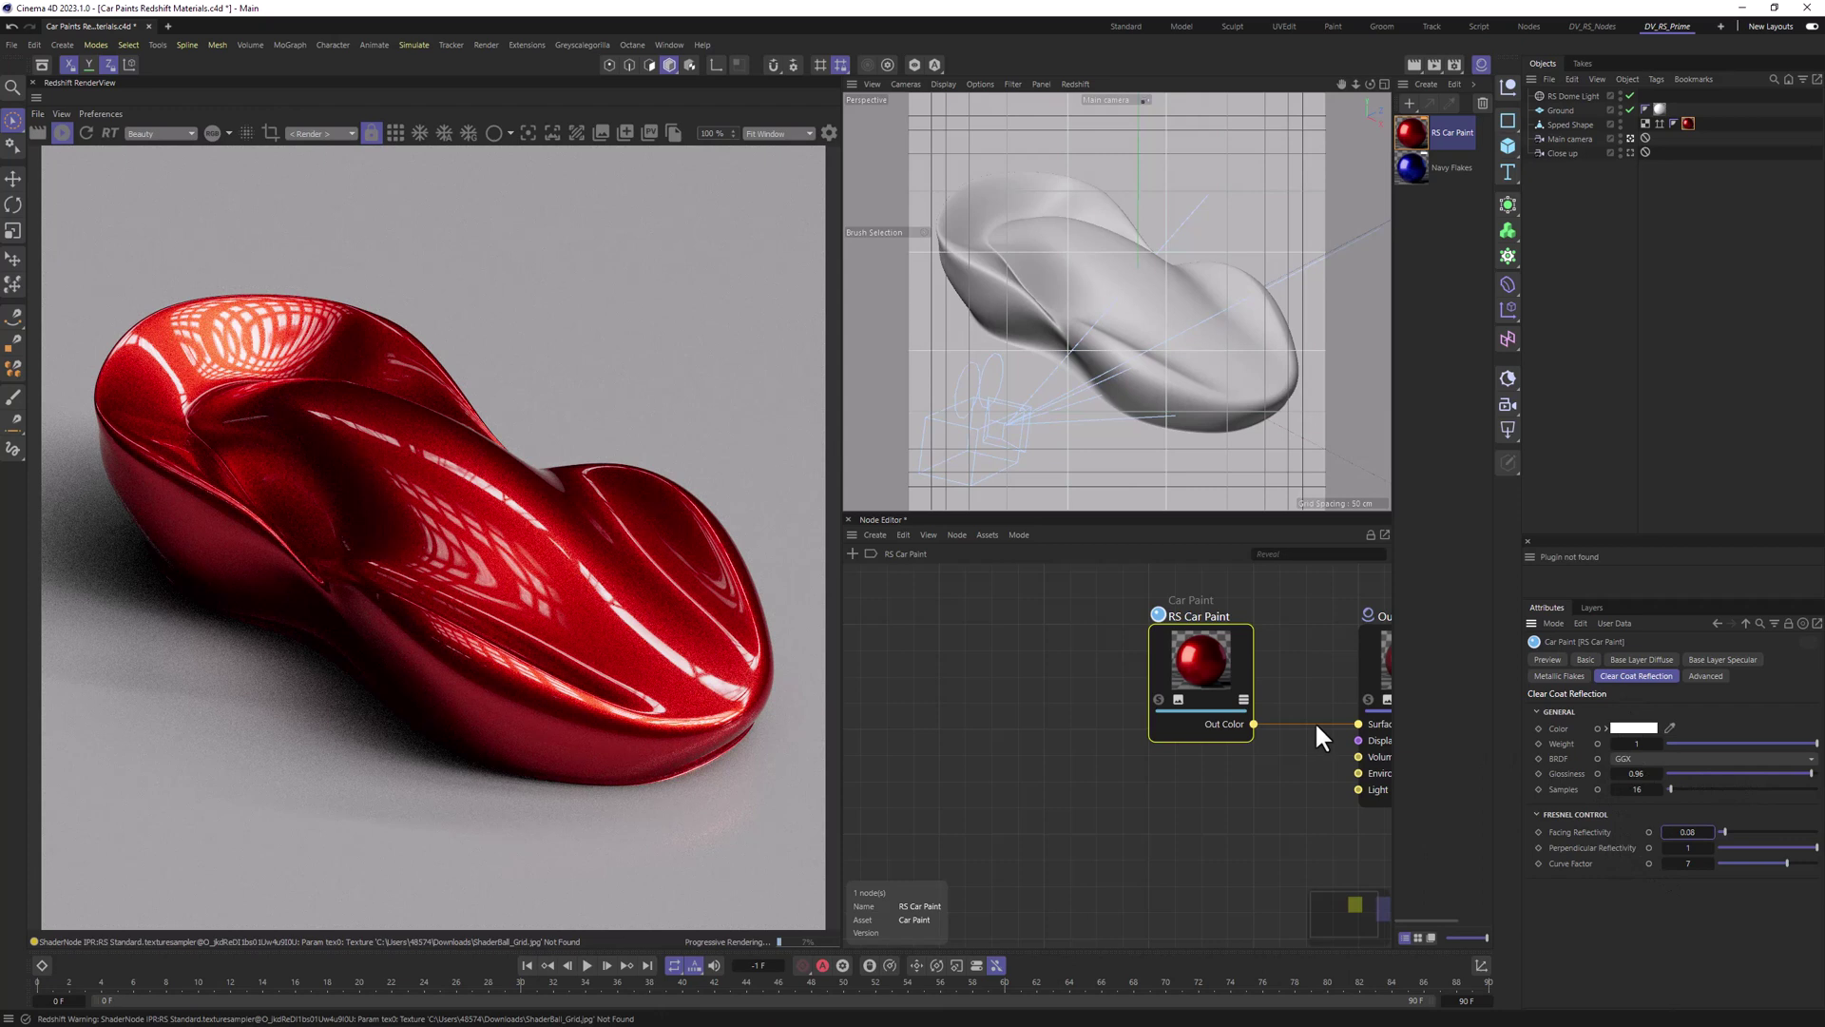
pyautogui.scroll(3, 1155, 724)
pyautogui.moveTo(1231, 728)
pyautogui.mouseDown(button='middle')
pyautogui.moveTo(1369, 784)
pyautogui.moveTo(1202, 725)
pyautogui.mouseUp(button='middle')
pyautogui.scroll(-4, 1369, 787)
pyautogui.moveTo(969, 656); pyautogui.dragTo(1081, 648, button='middle')
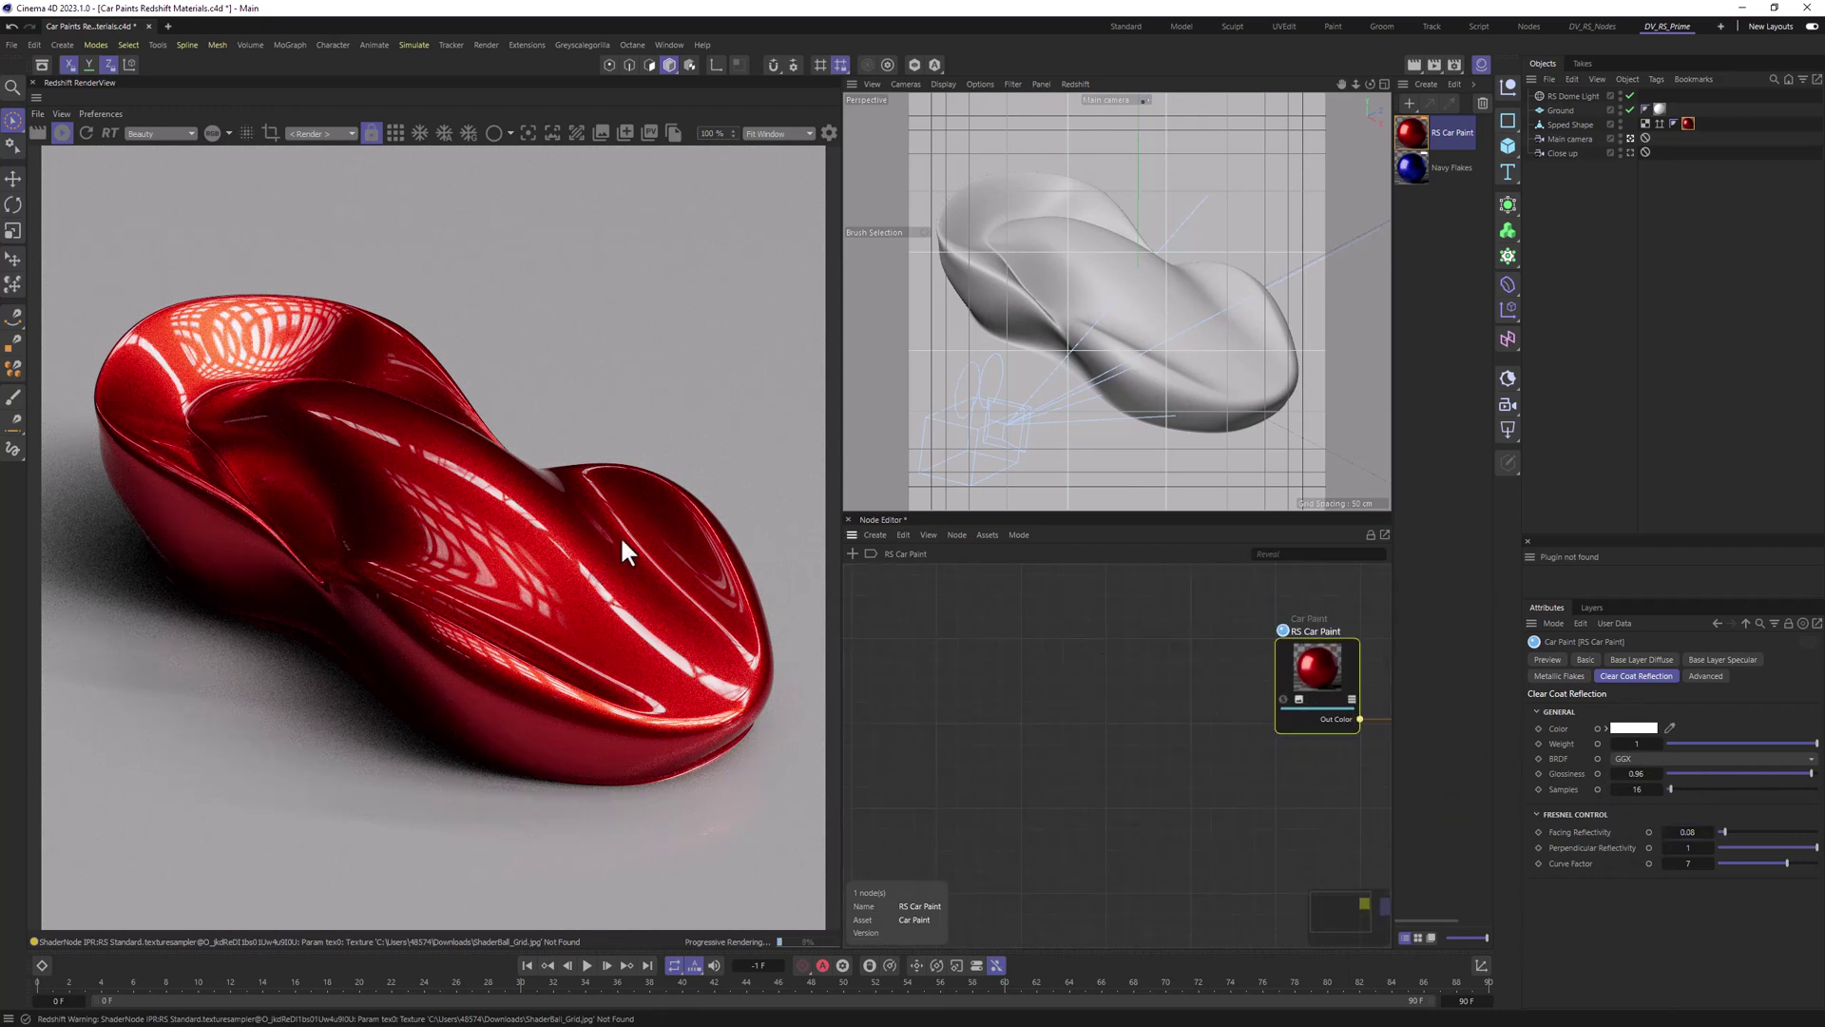
# Step: Render only a region of the car's surface through the Close up camera
pyautogui.click(1632, 152)
pyautogui.click(275, 130)
pyautogui.moveTo(403, 492); pyautogui.dragTo(603, 403)
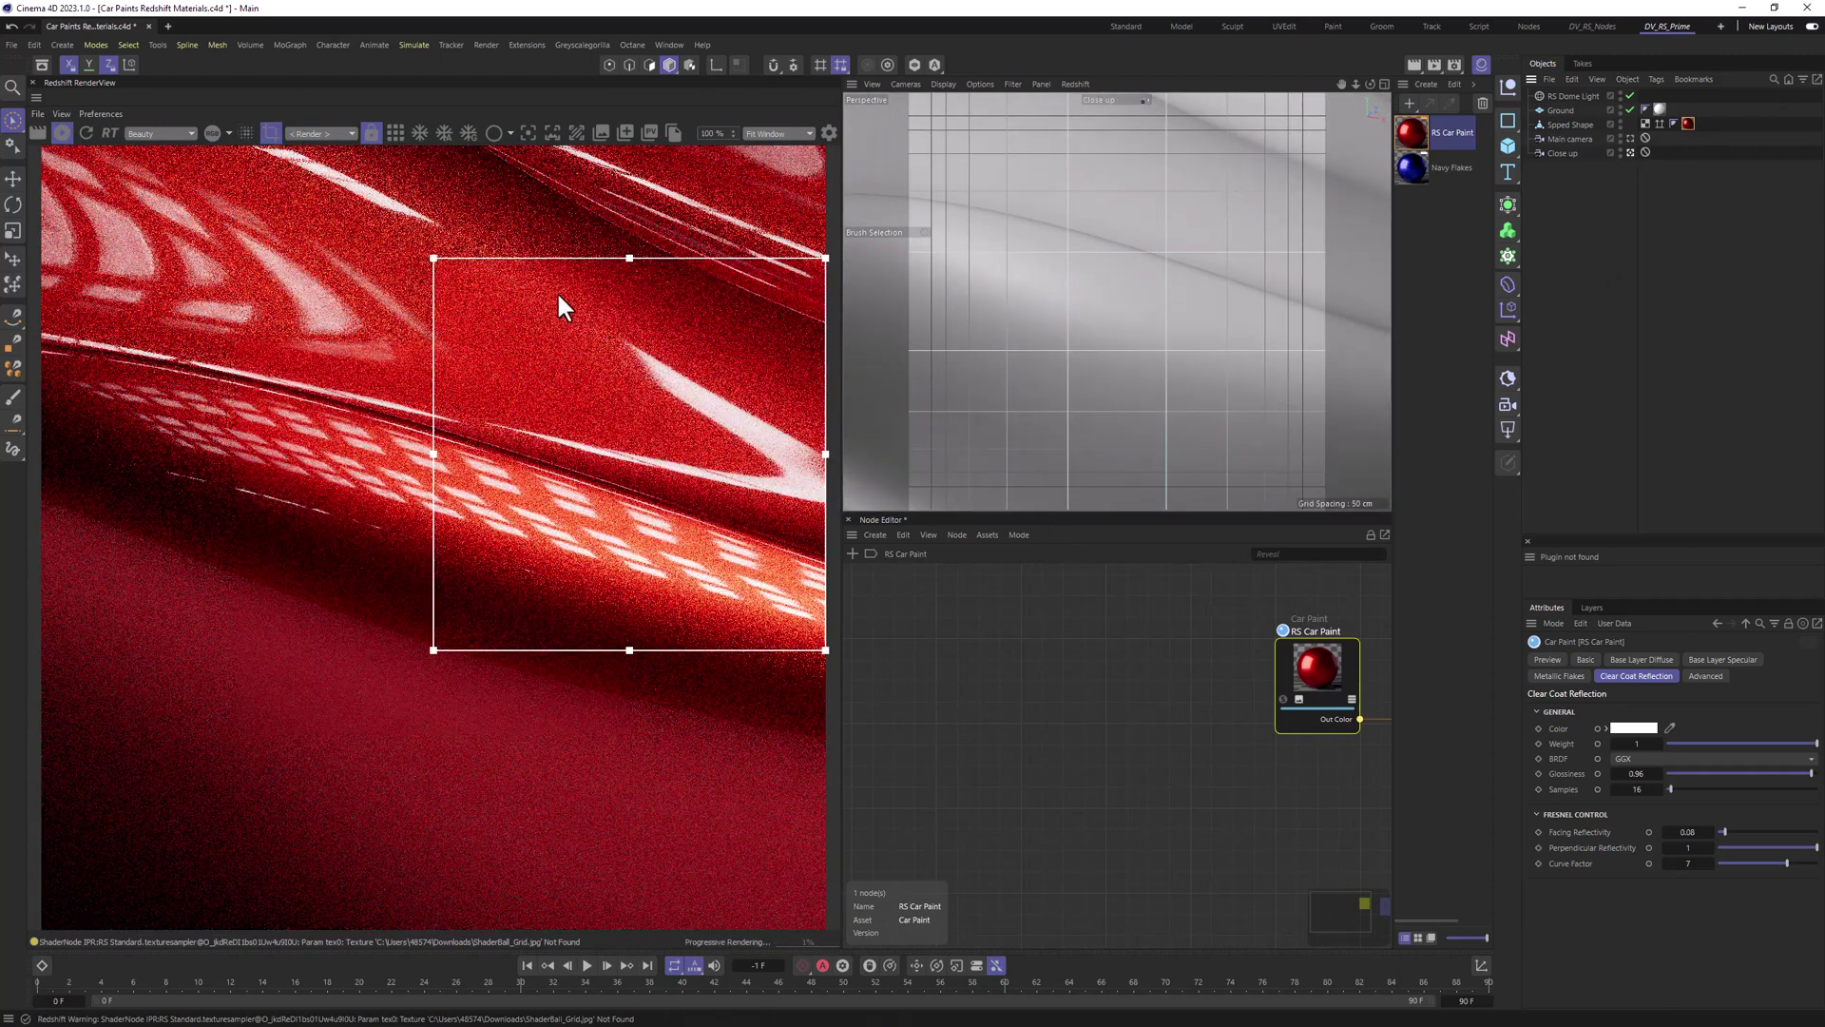
pyautogui.moveTo(450, 258); pyautogui.dragTo(573, 321)
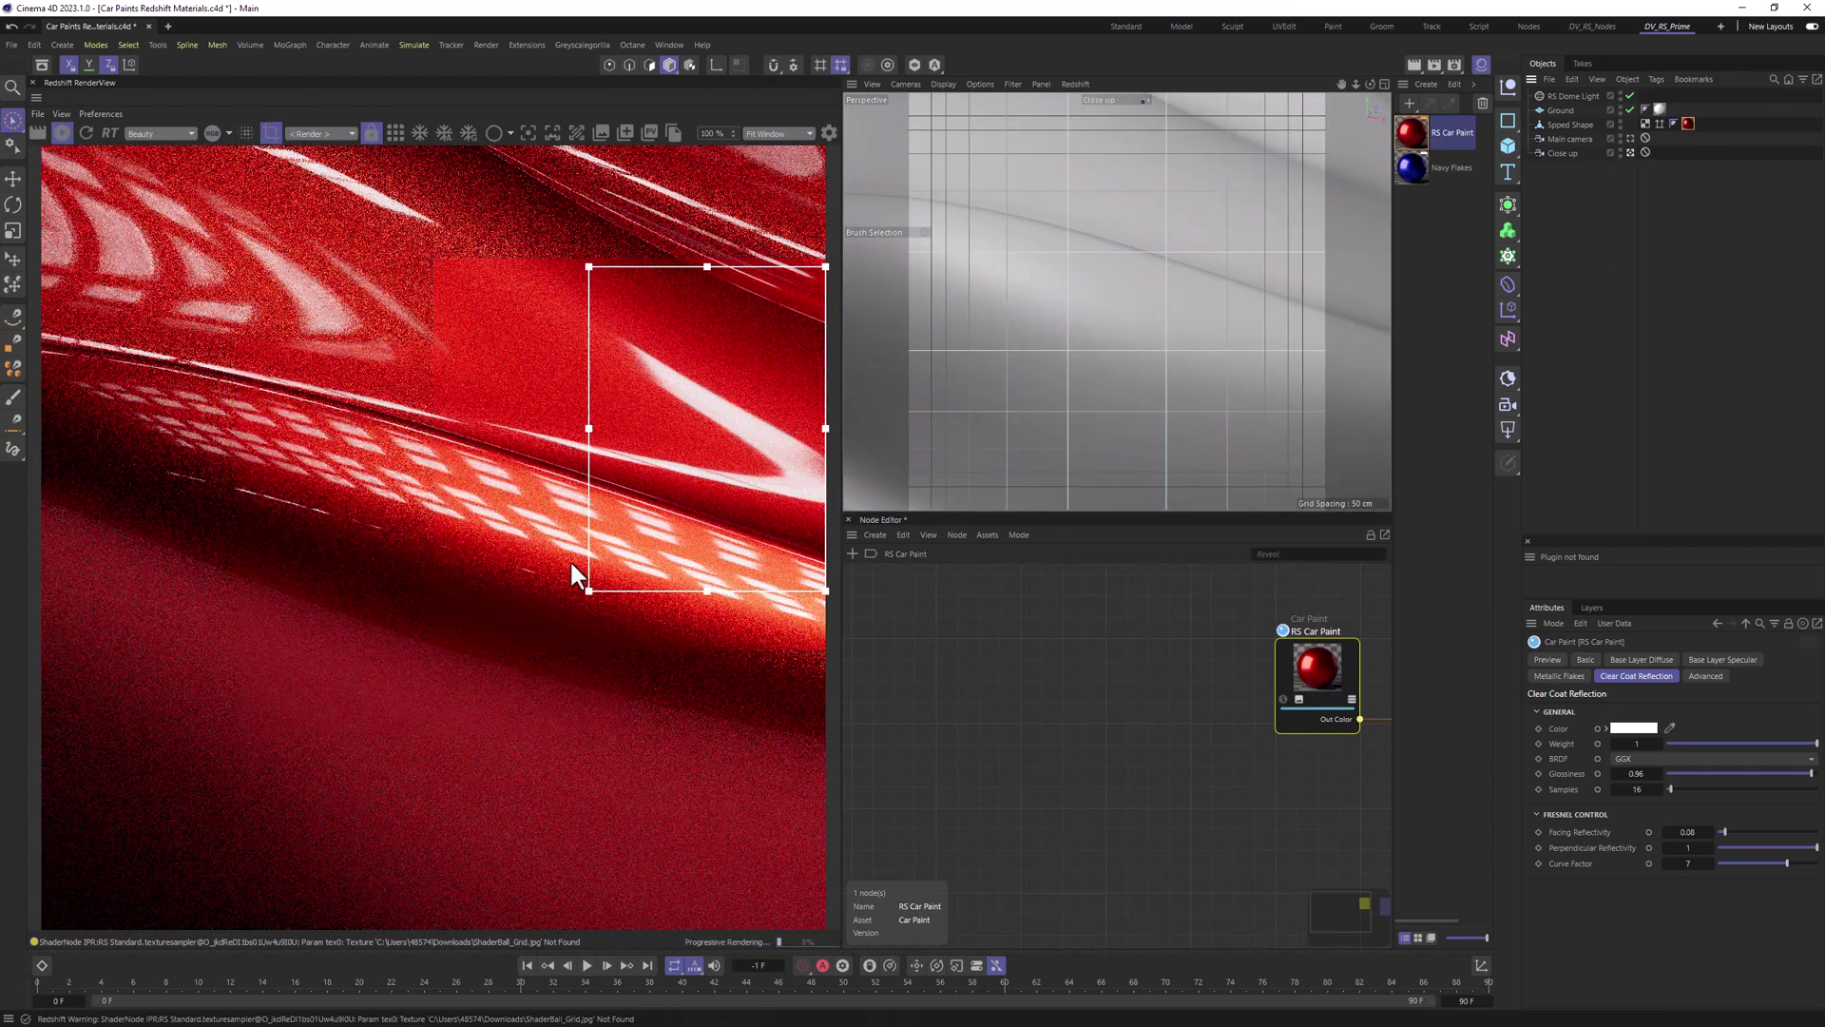
pyautogui.moveTo(586, 590); pyautogui.dragTo(516, 507)
pyautogui.click(1080, 679)
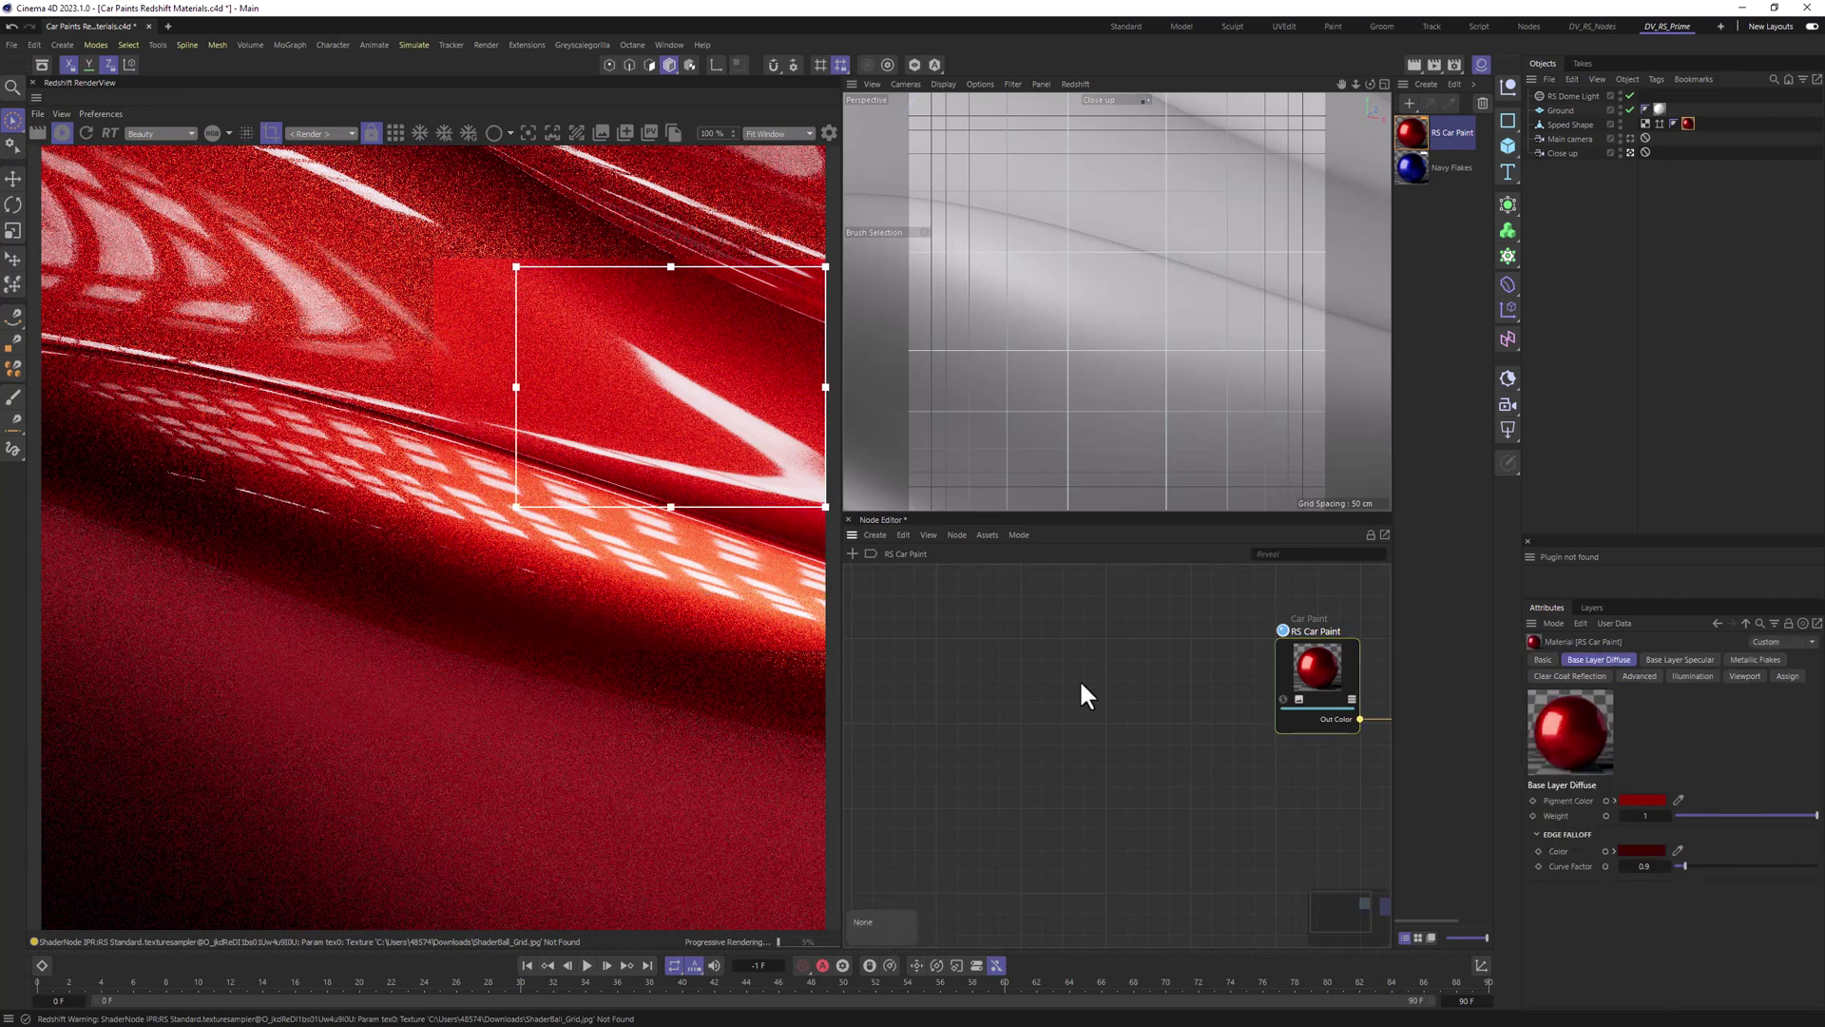
# Step: Add a Maxon Noise node to the car paint node graph
pyautogui.doubleClick(1002, 722)
pyautogui.write('maxon')
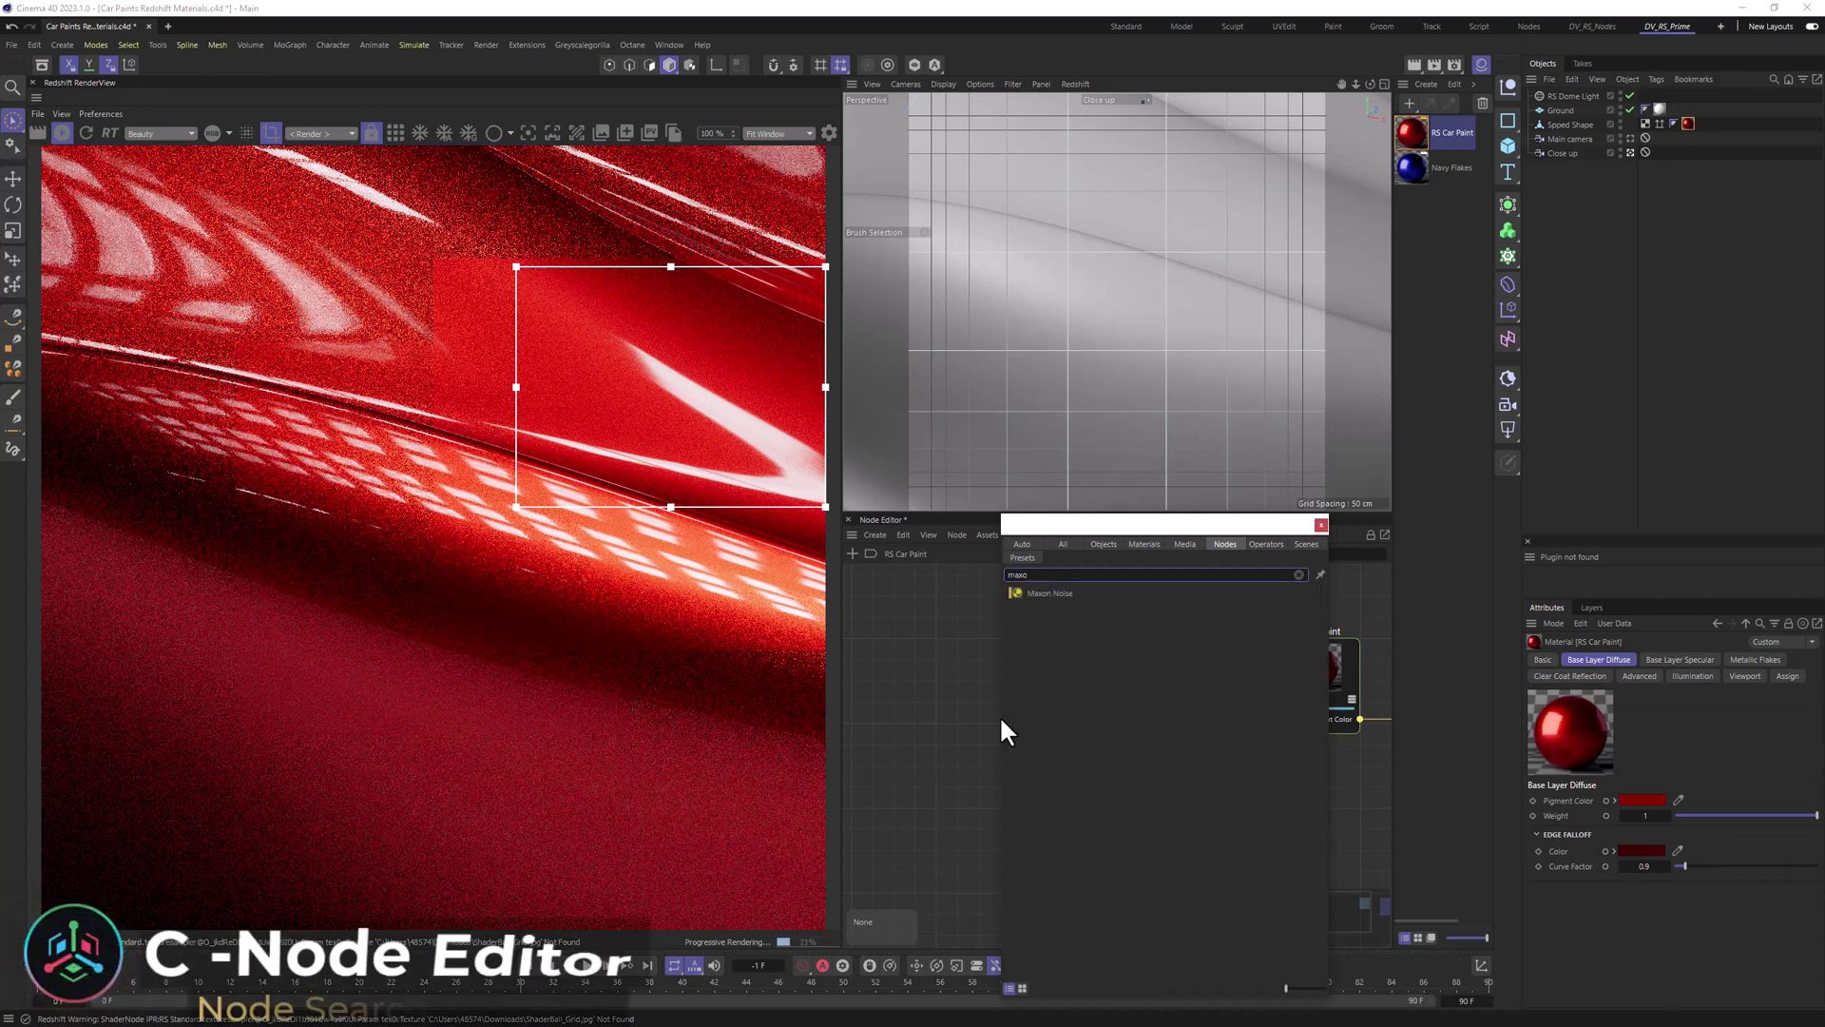
pyautogui.click(1051, 591)
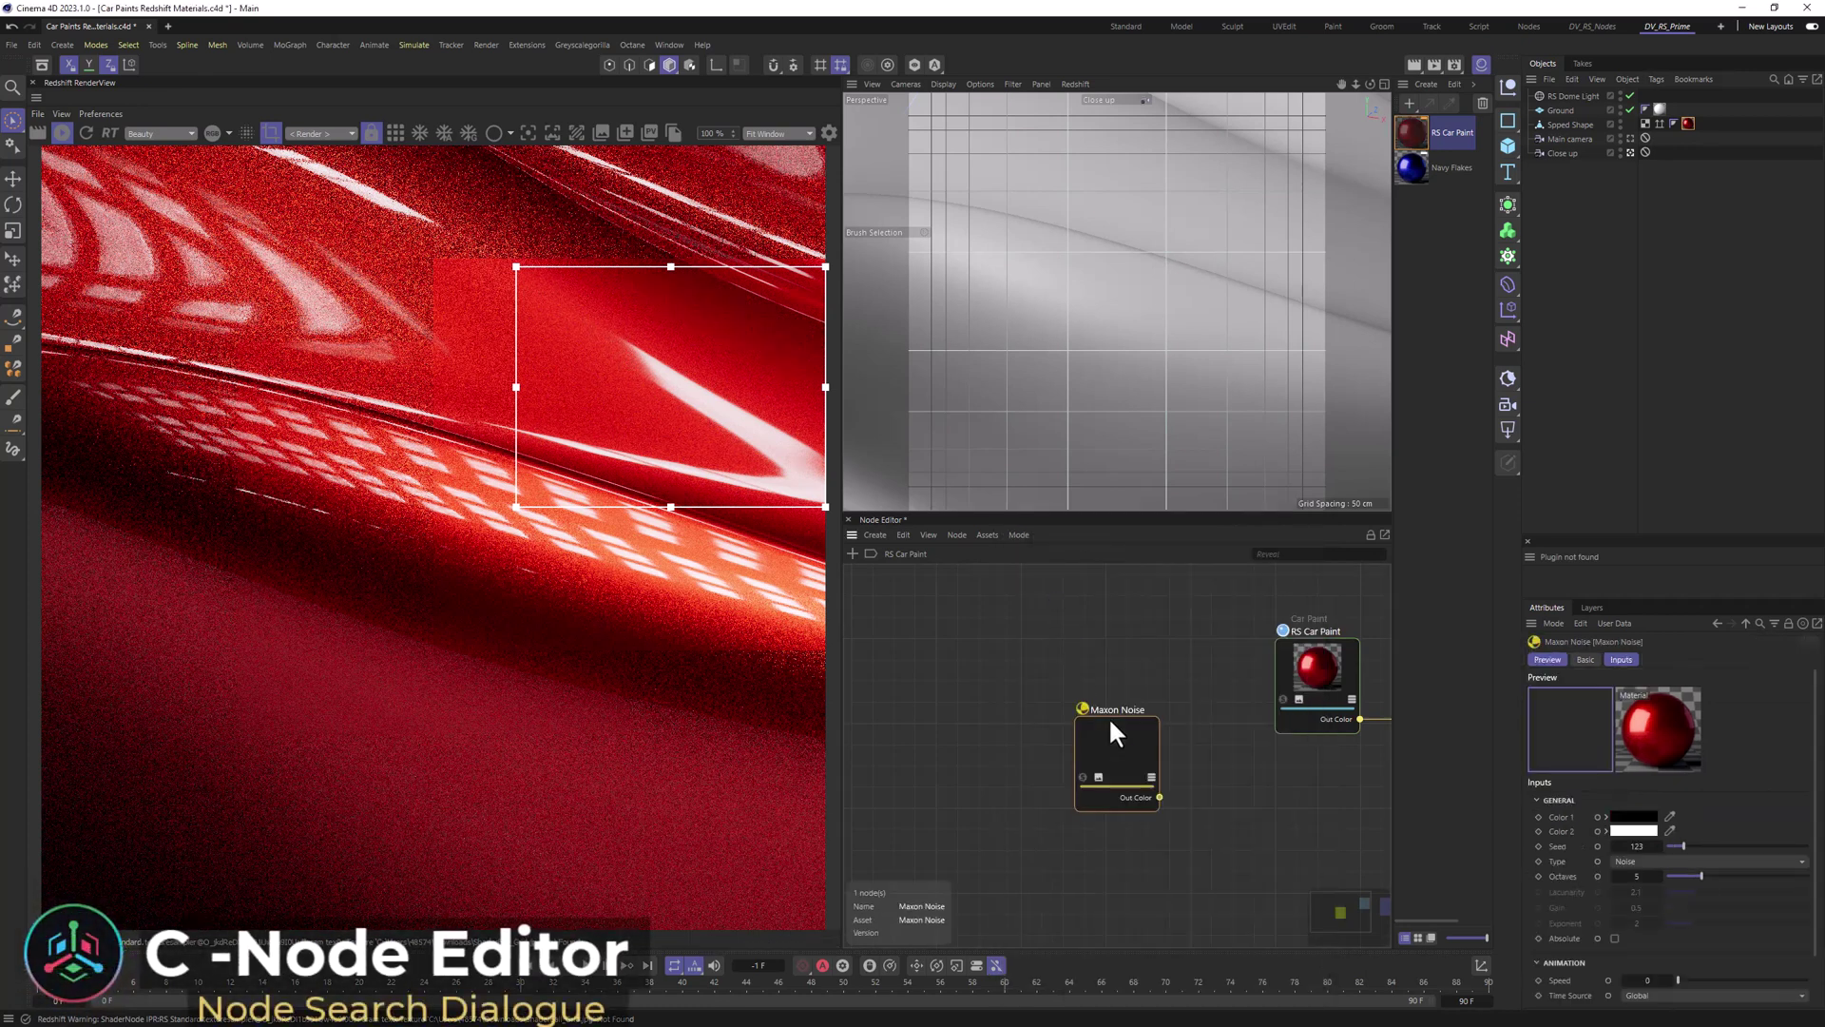
pyautogui.moveTo(1108, 716); pyautogui.dragTo(983, 669)
pyautogui.click(1066, 670)
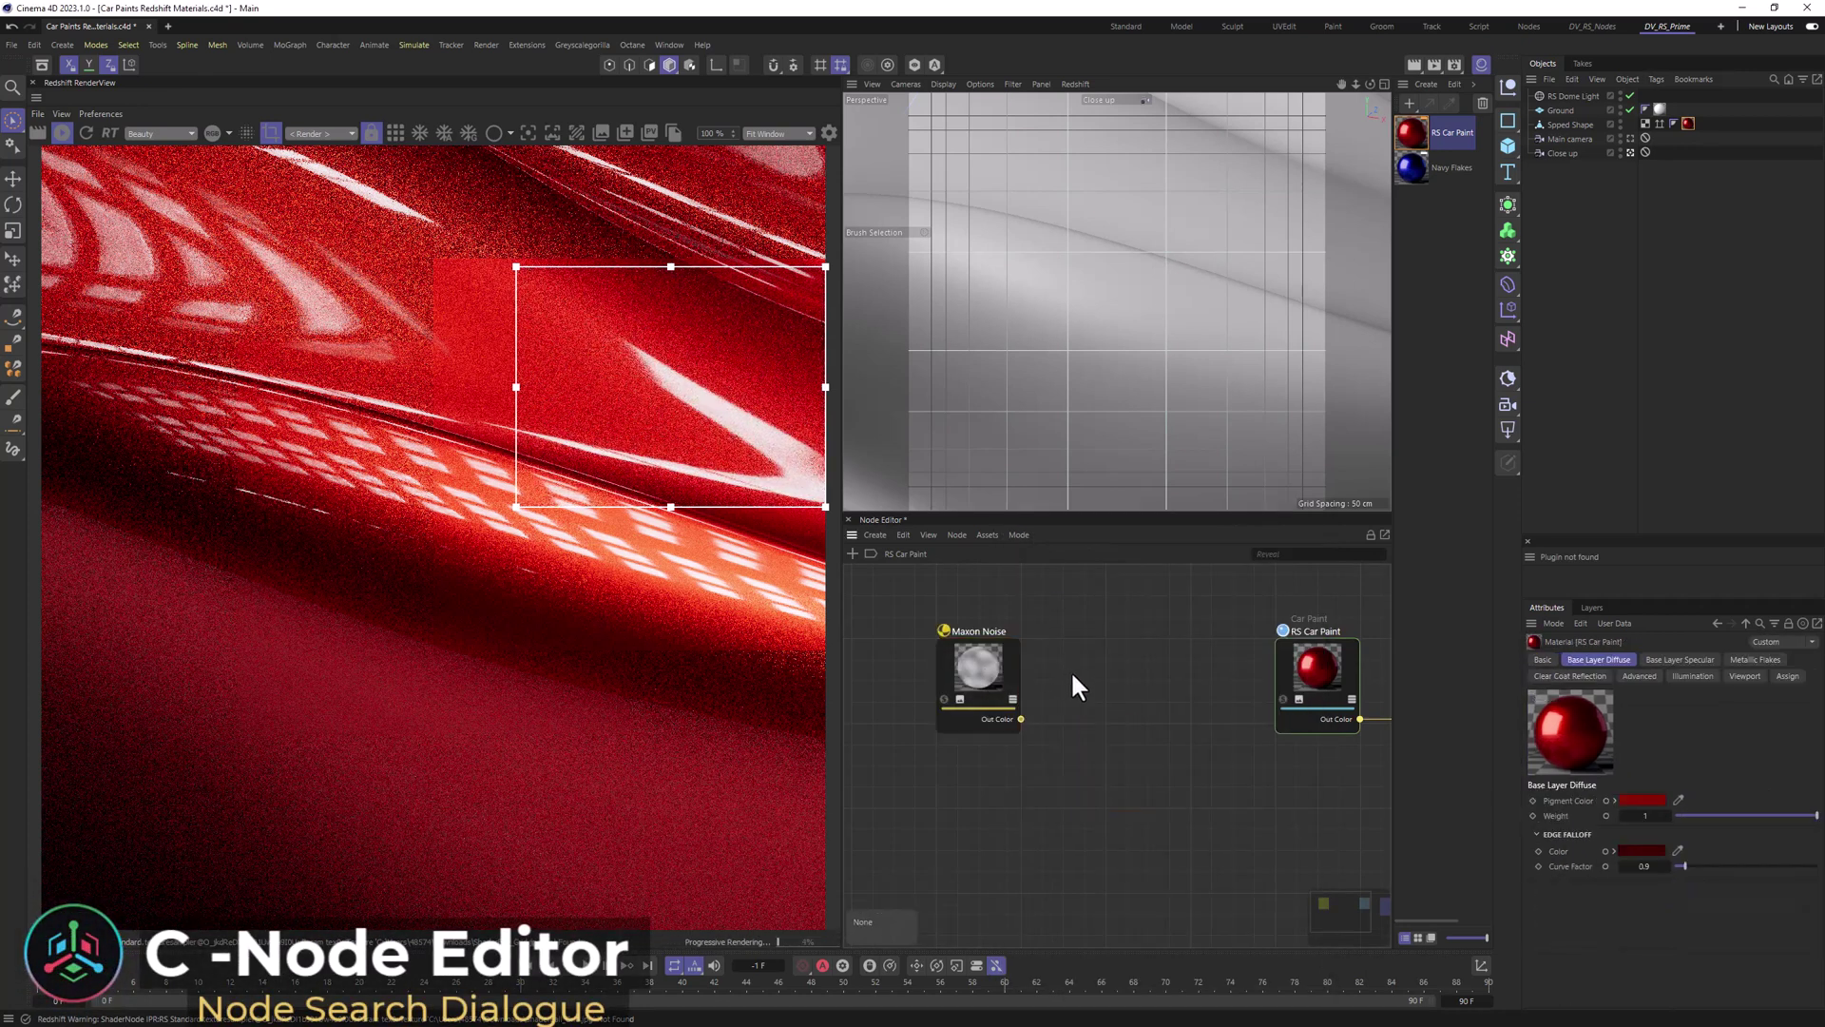
# Step: Add a Bump Map node and feed the Maxon Noise into its input
pyautogui.hotkey('shift', 'c')
pyautogui.write('bump')
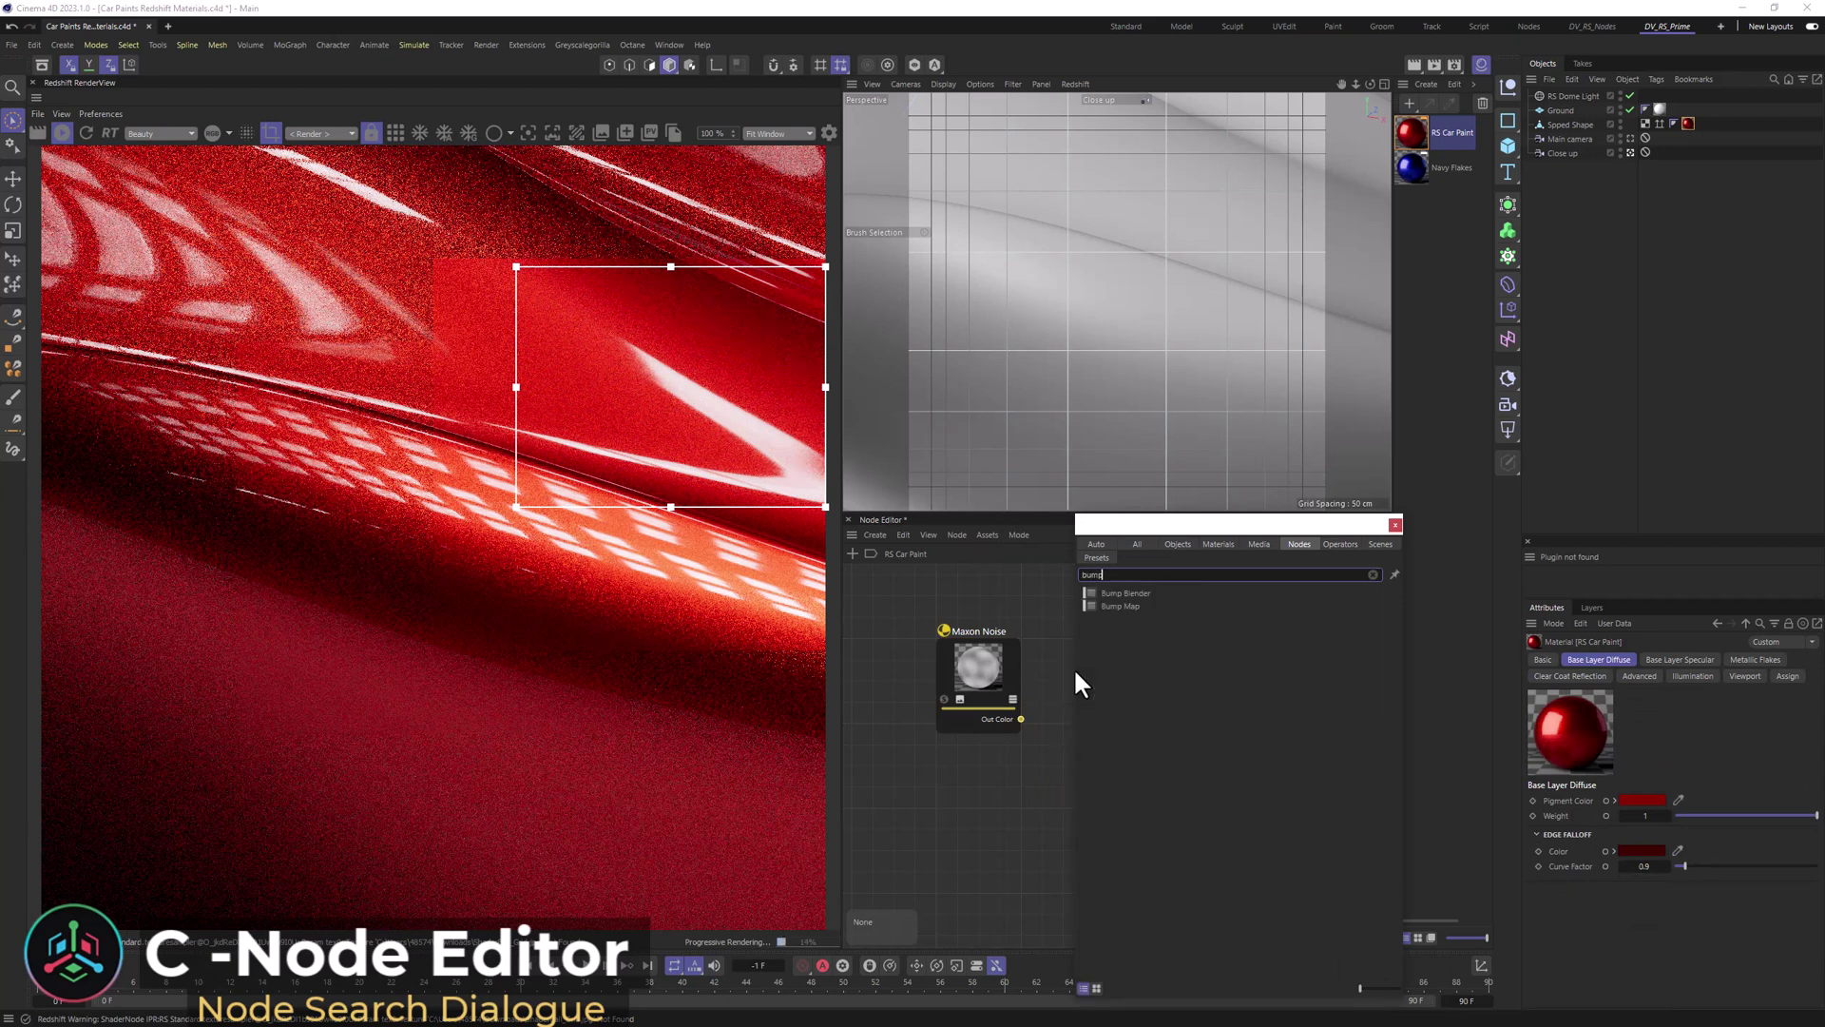
pyautogui.click(1052, 606)
pyautogui.write('c')
pyautogui.write('bump')
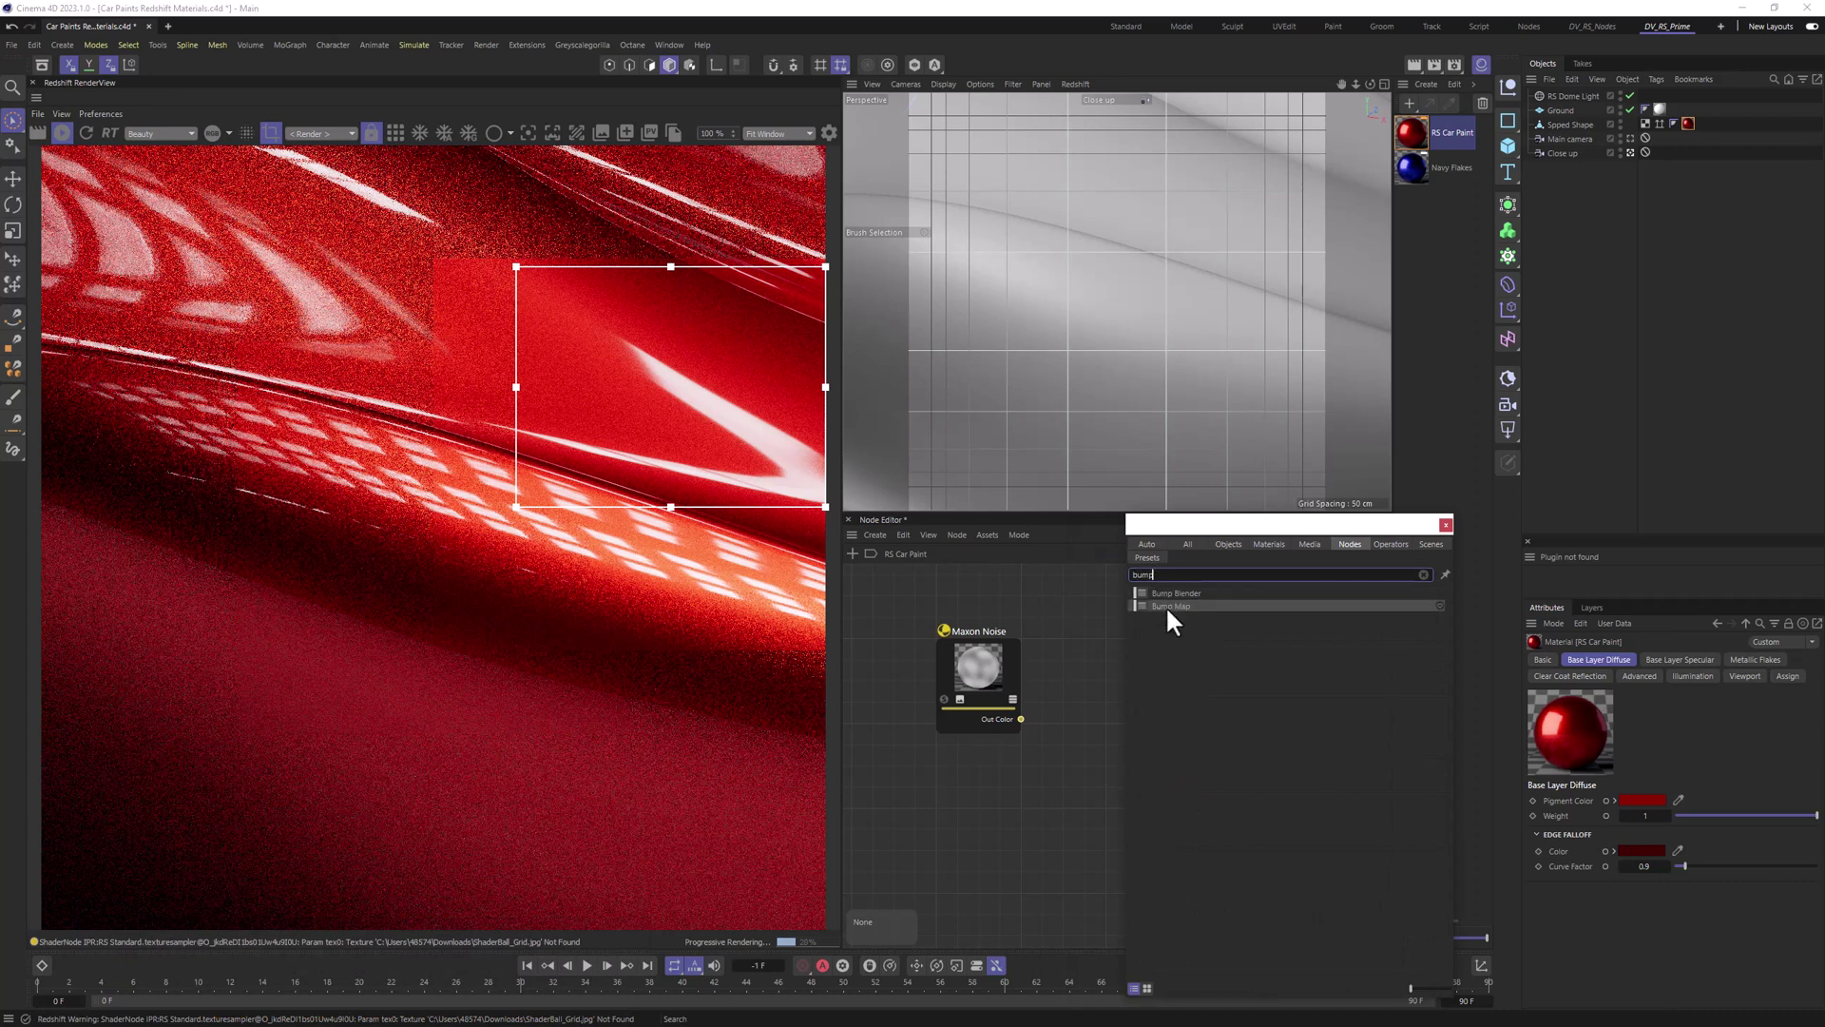
pyautogui.click(1156, 602)
pyautogui.moveTo(1121, 721); pyautogui.dragTo(1153, 658)
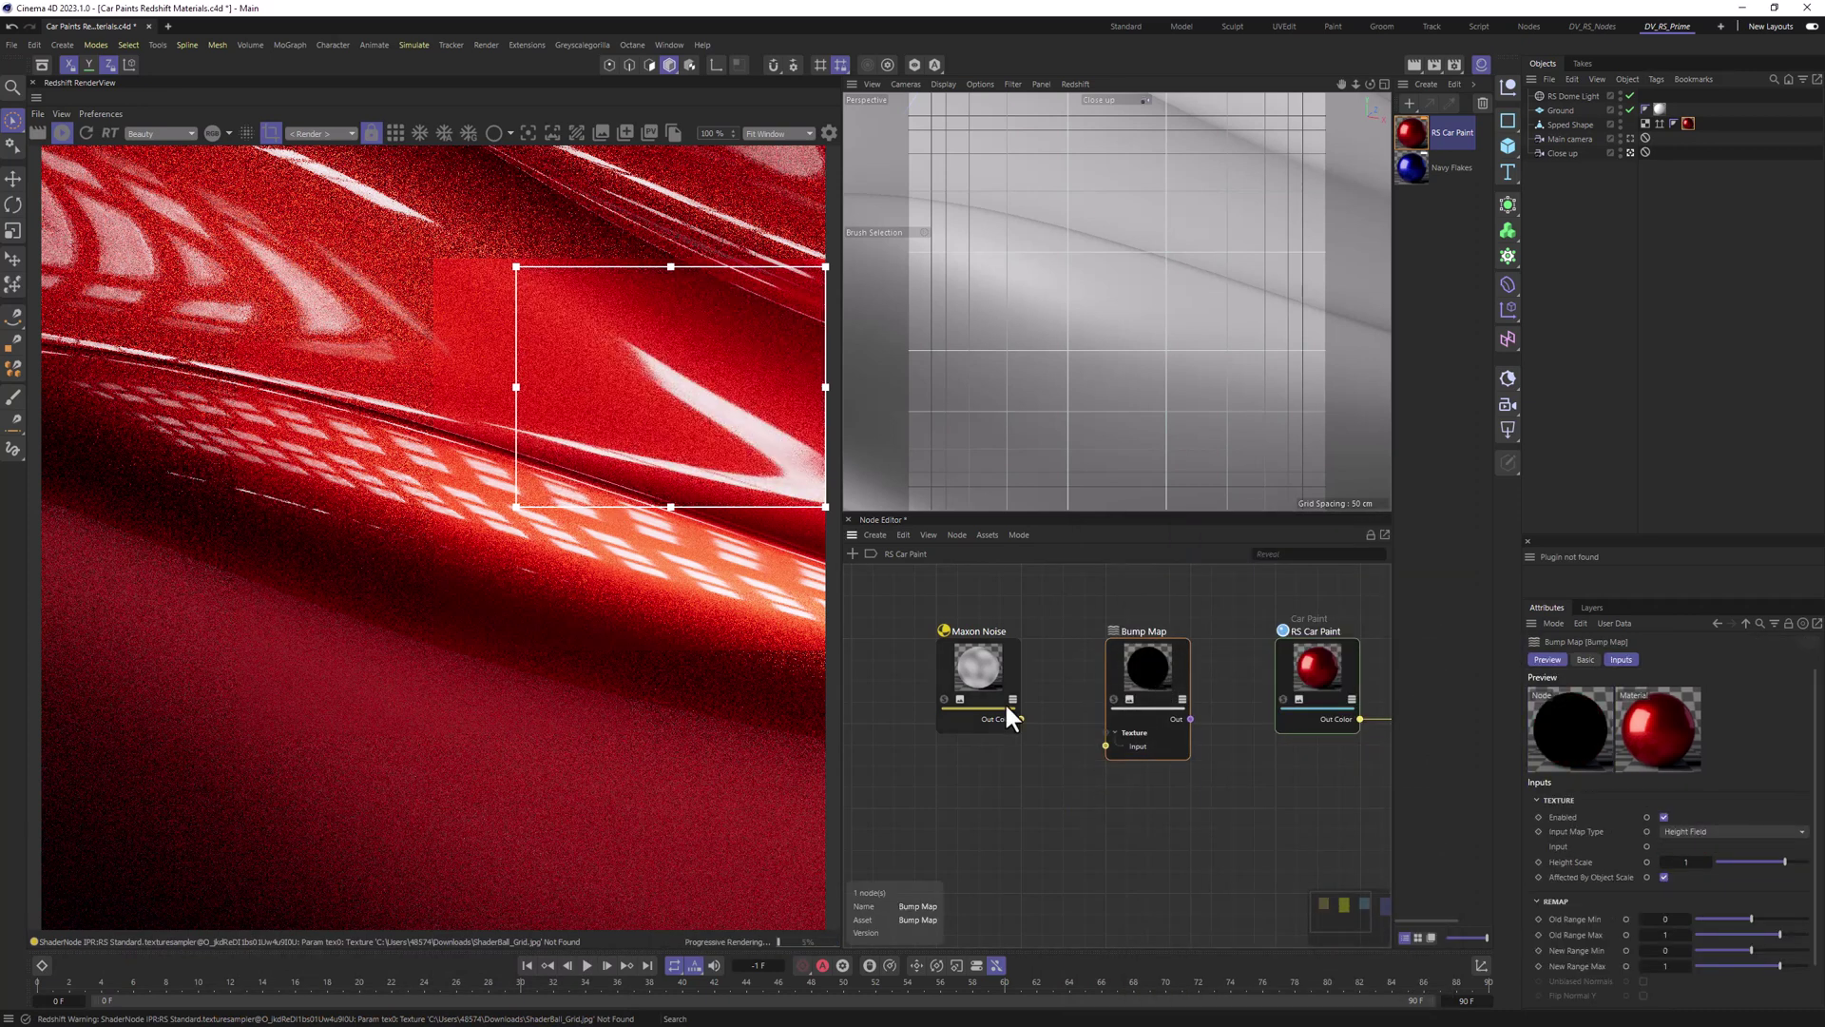
pyautogui.moveTo(1021, 719); pyautogui.dragTo(1115, 744)
pyautogui.scroll(2, 1116, 732)
pyautogui.moveTo(1197, 703); pyautogui.dragTo(1045, 710, button='middle')
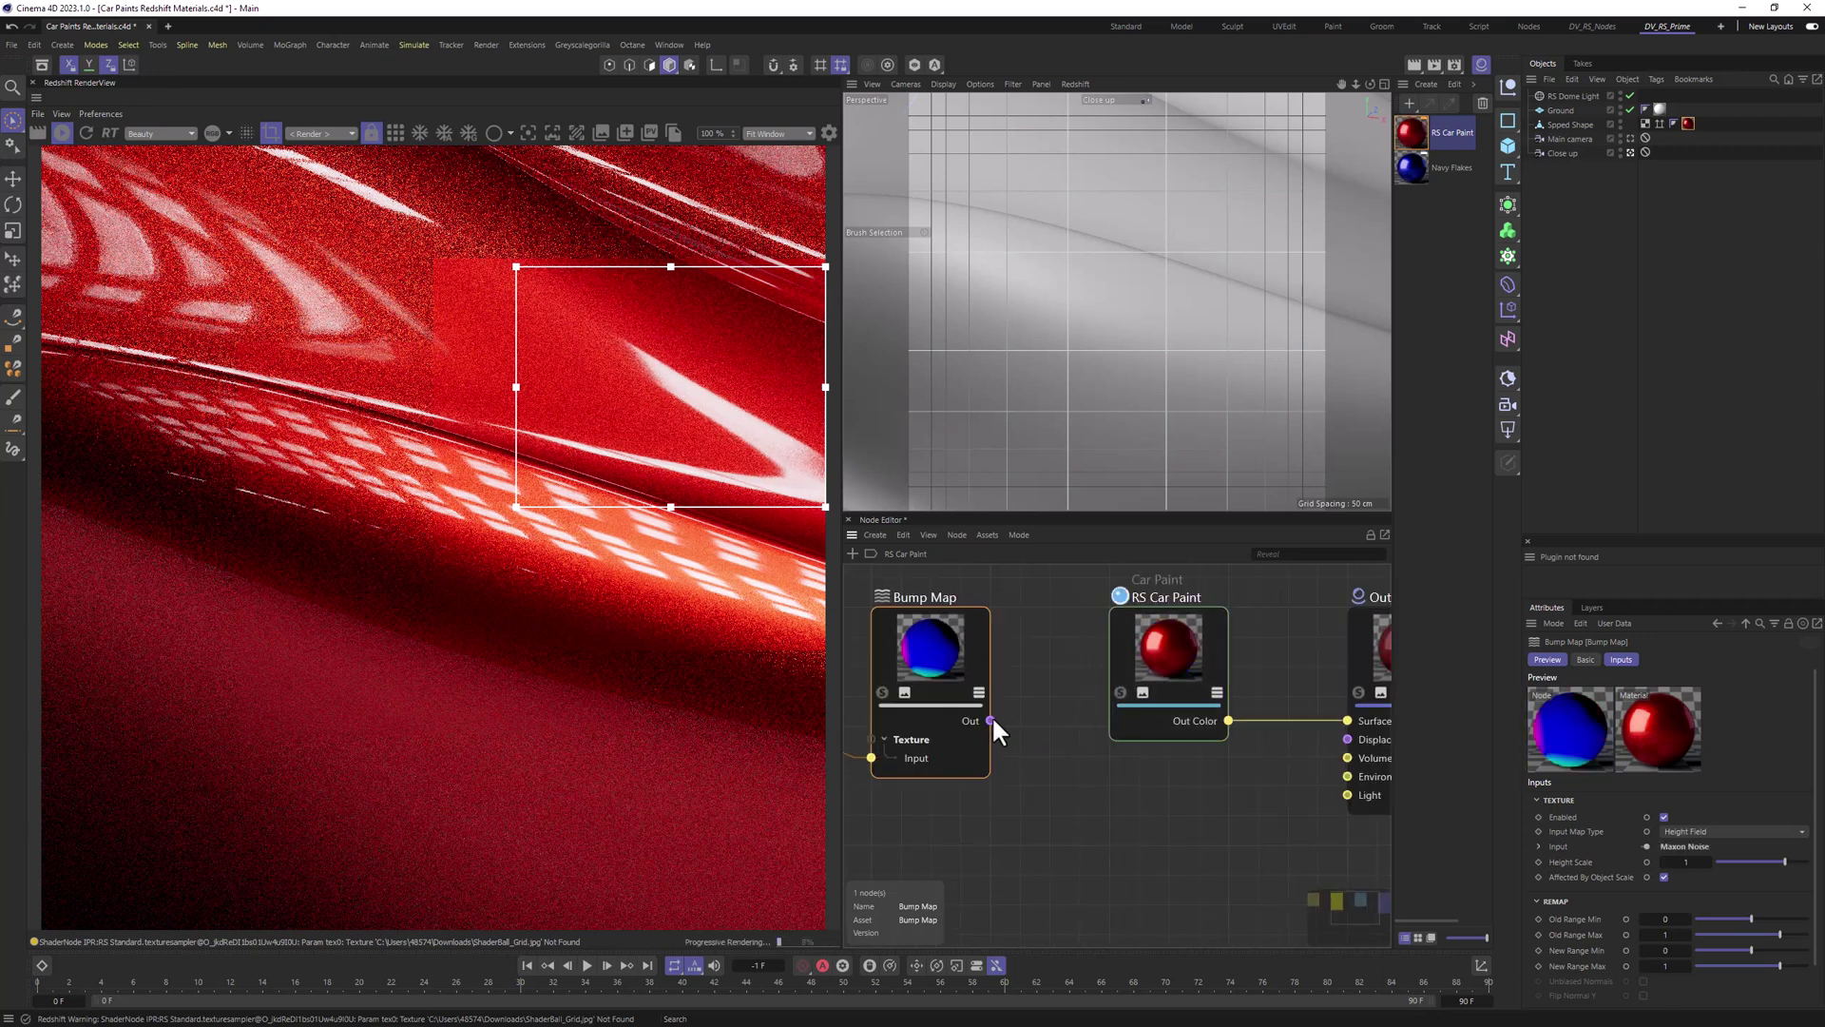
pyautogui.moveTo(989, 720)
pyautogui.mouseDown()
pyautogui.moveTo(1150, 639)
pyautogui.moveTo(1165, 603)
pyautogui.moveTo(1156, 657)
pyautogui.moveTo(1171, 642)
pyautogui.mouseUp()
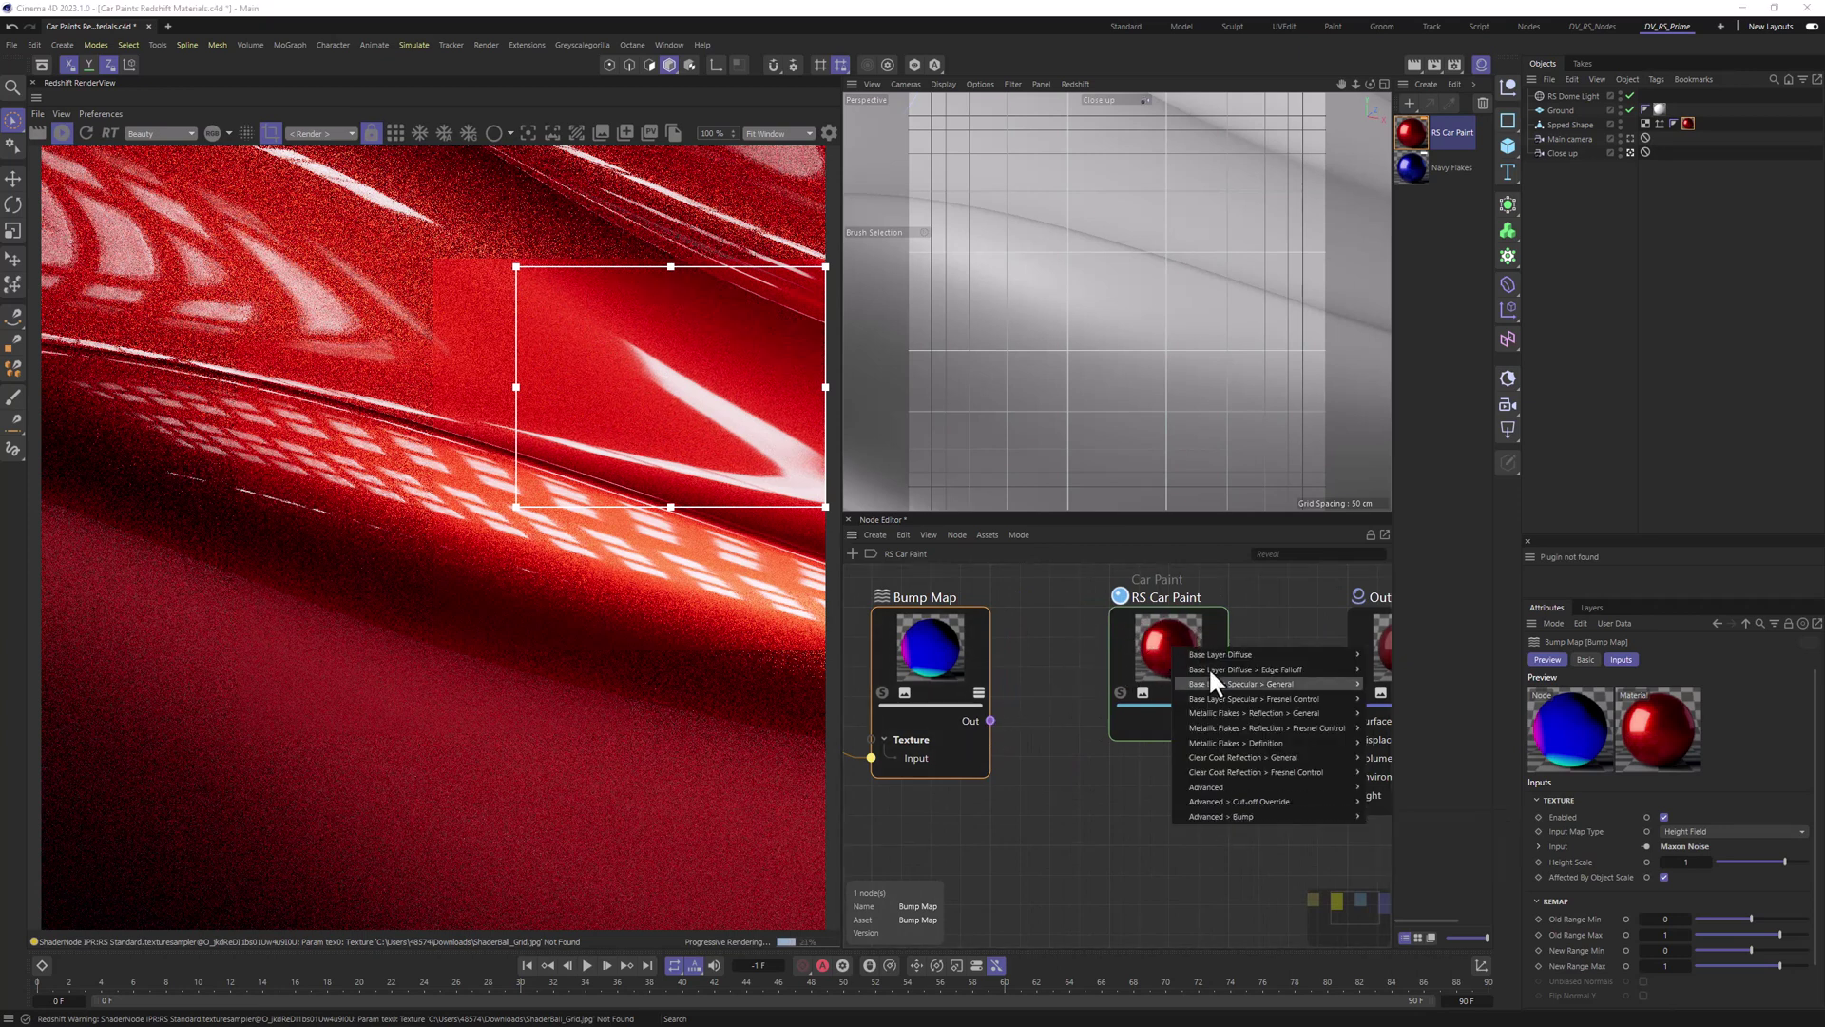
# Step: Connect the Bump Map to the RS Car Paint's bump map input
pyautogui.moveTo(1210, 818)
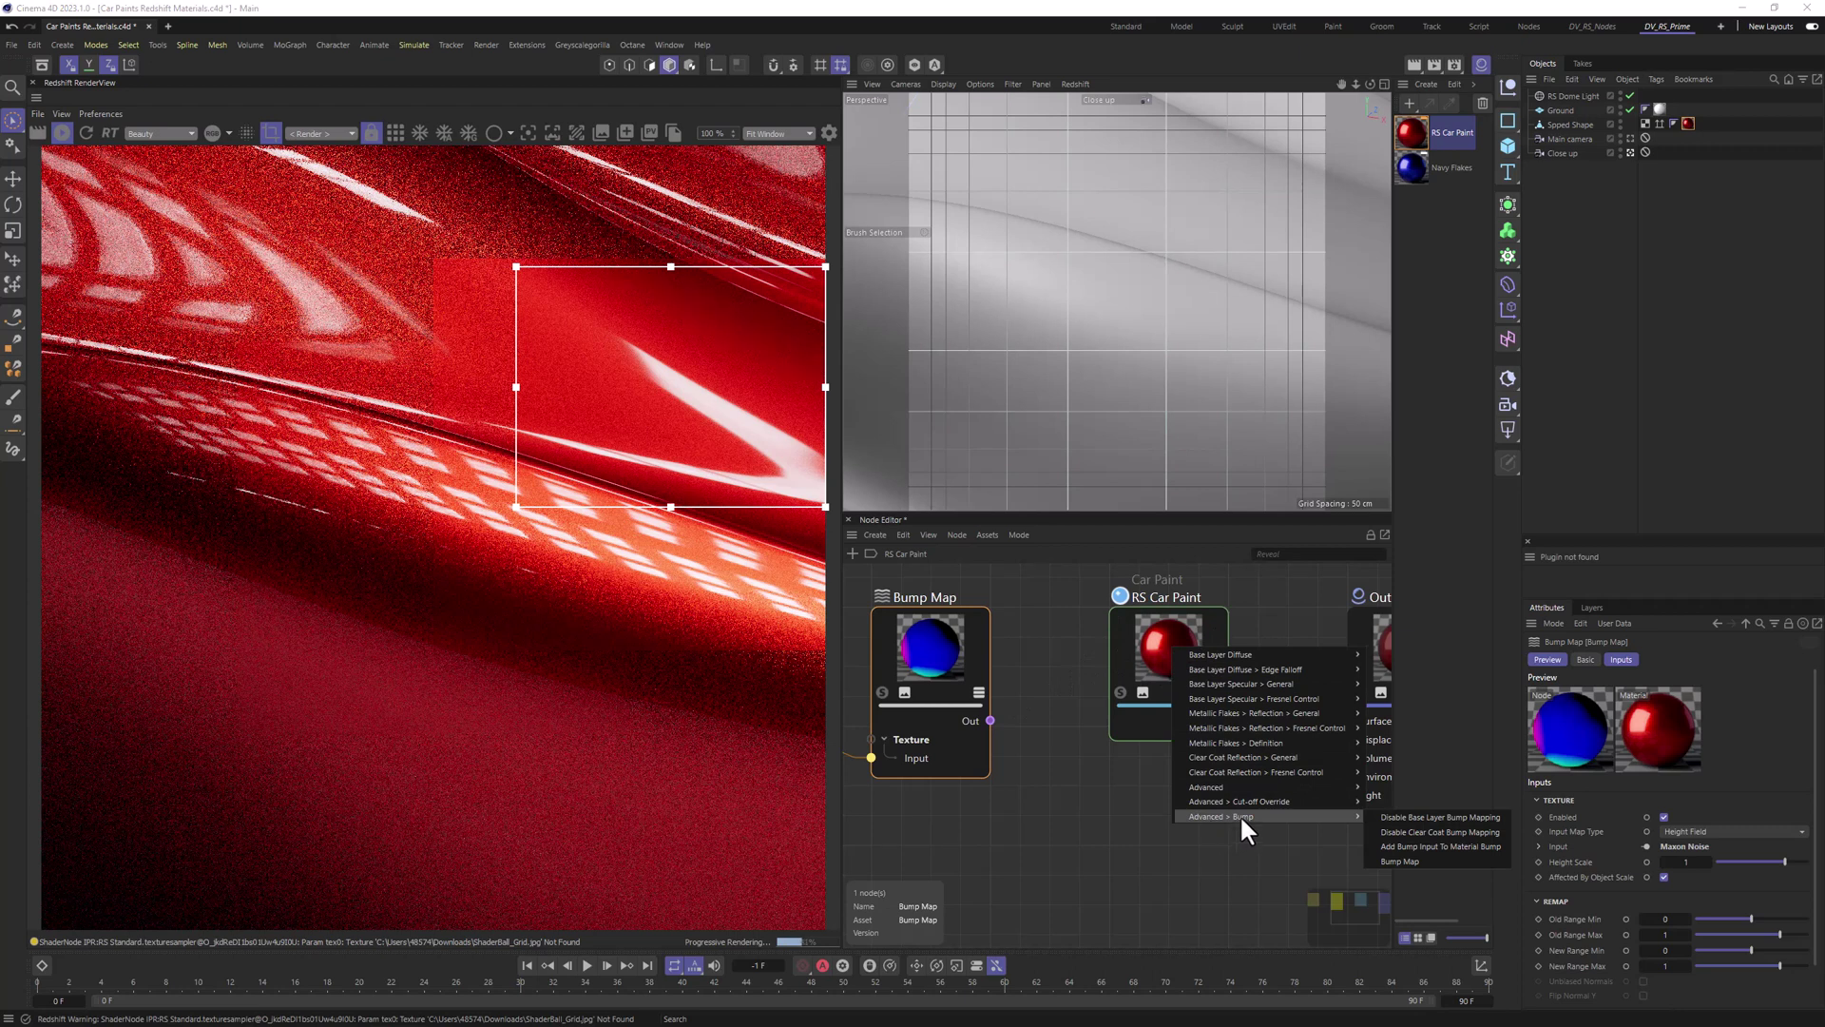
pyautogui.click(1405, 858)
pyautogui.moveTo(609, 345); pyautogui.dragTo(656, 372)
pyautogui.moveTo(1244, 711); pyautogui.dragTo(1120, 686, button='middle')
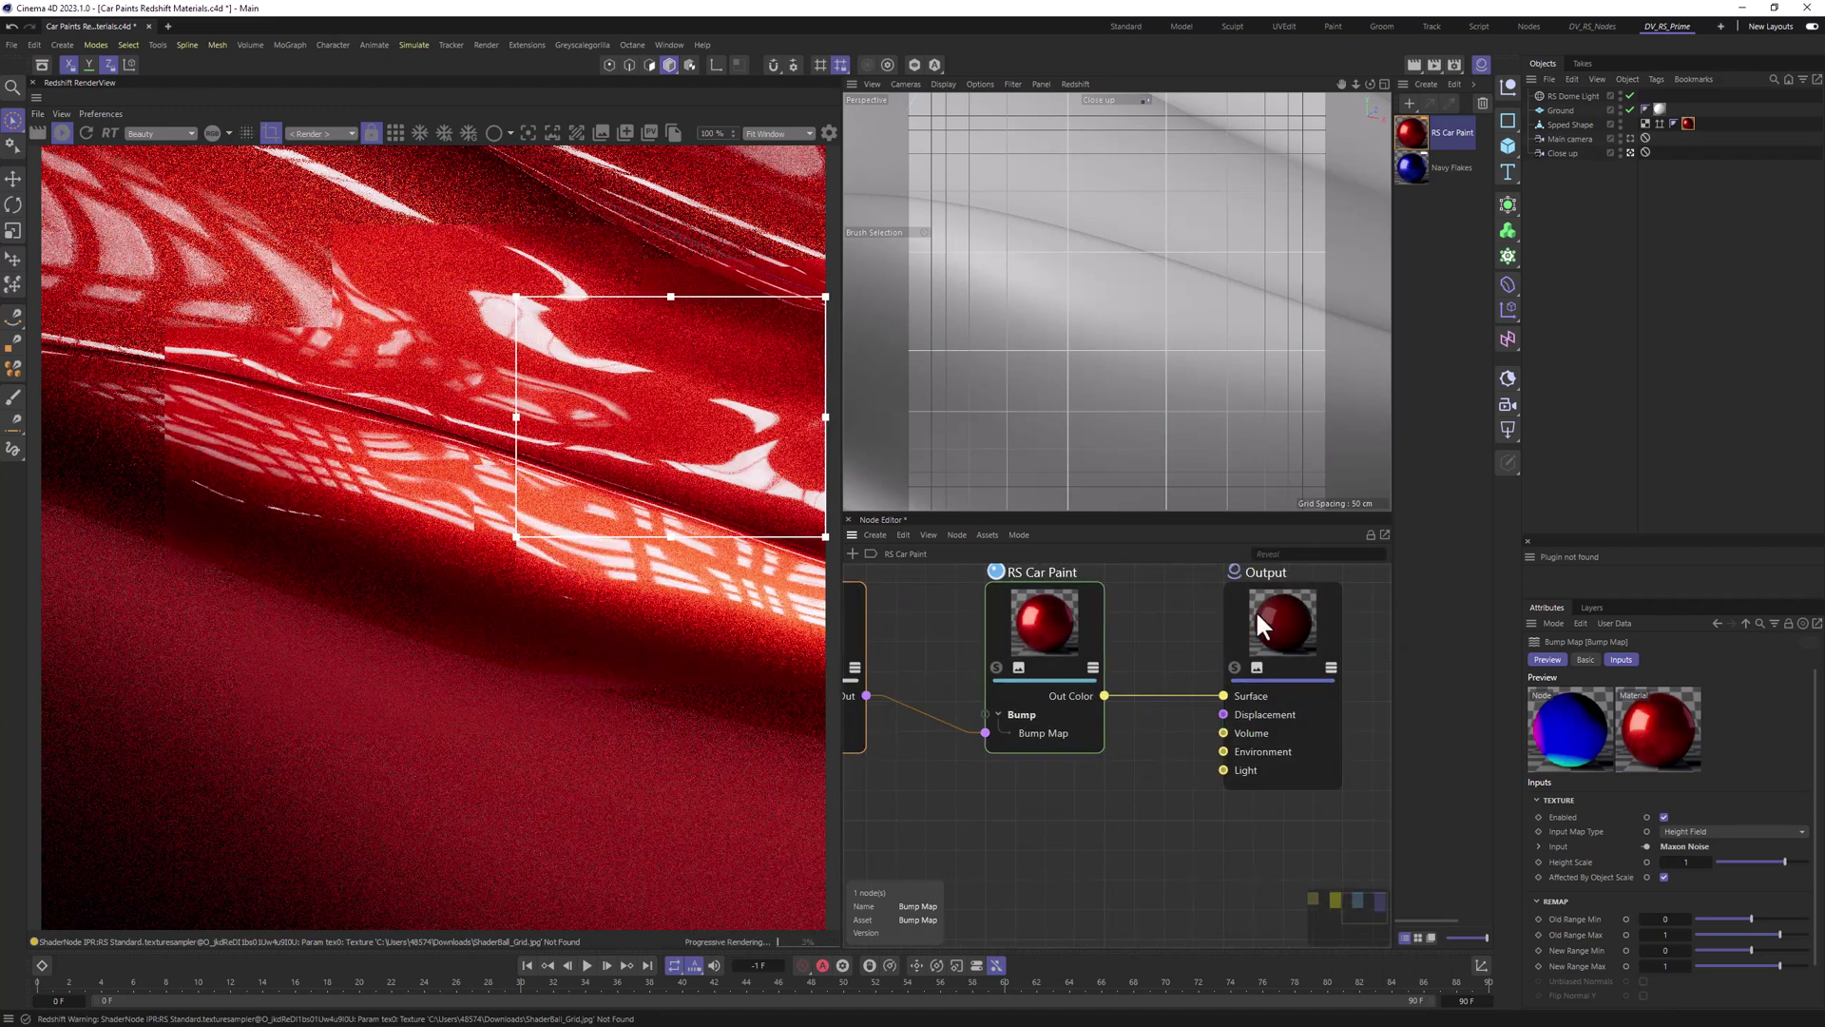
# Step: Disable base layer bump mapping in the car paint's Advanced settings
pyautogui.click(1022, 622)
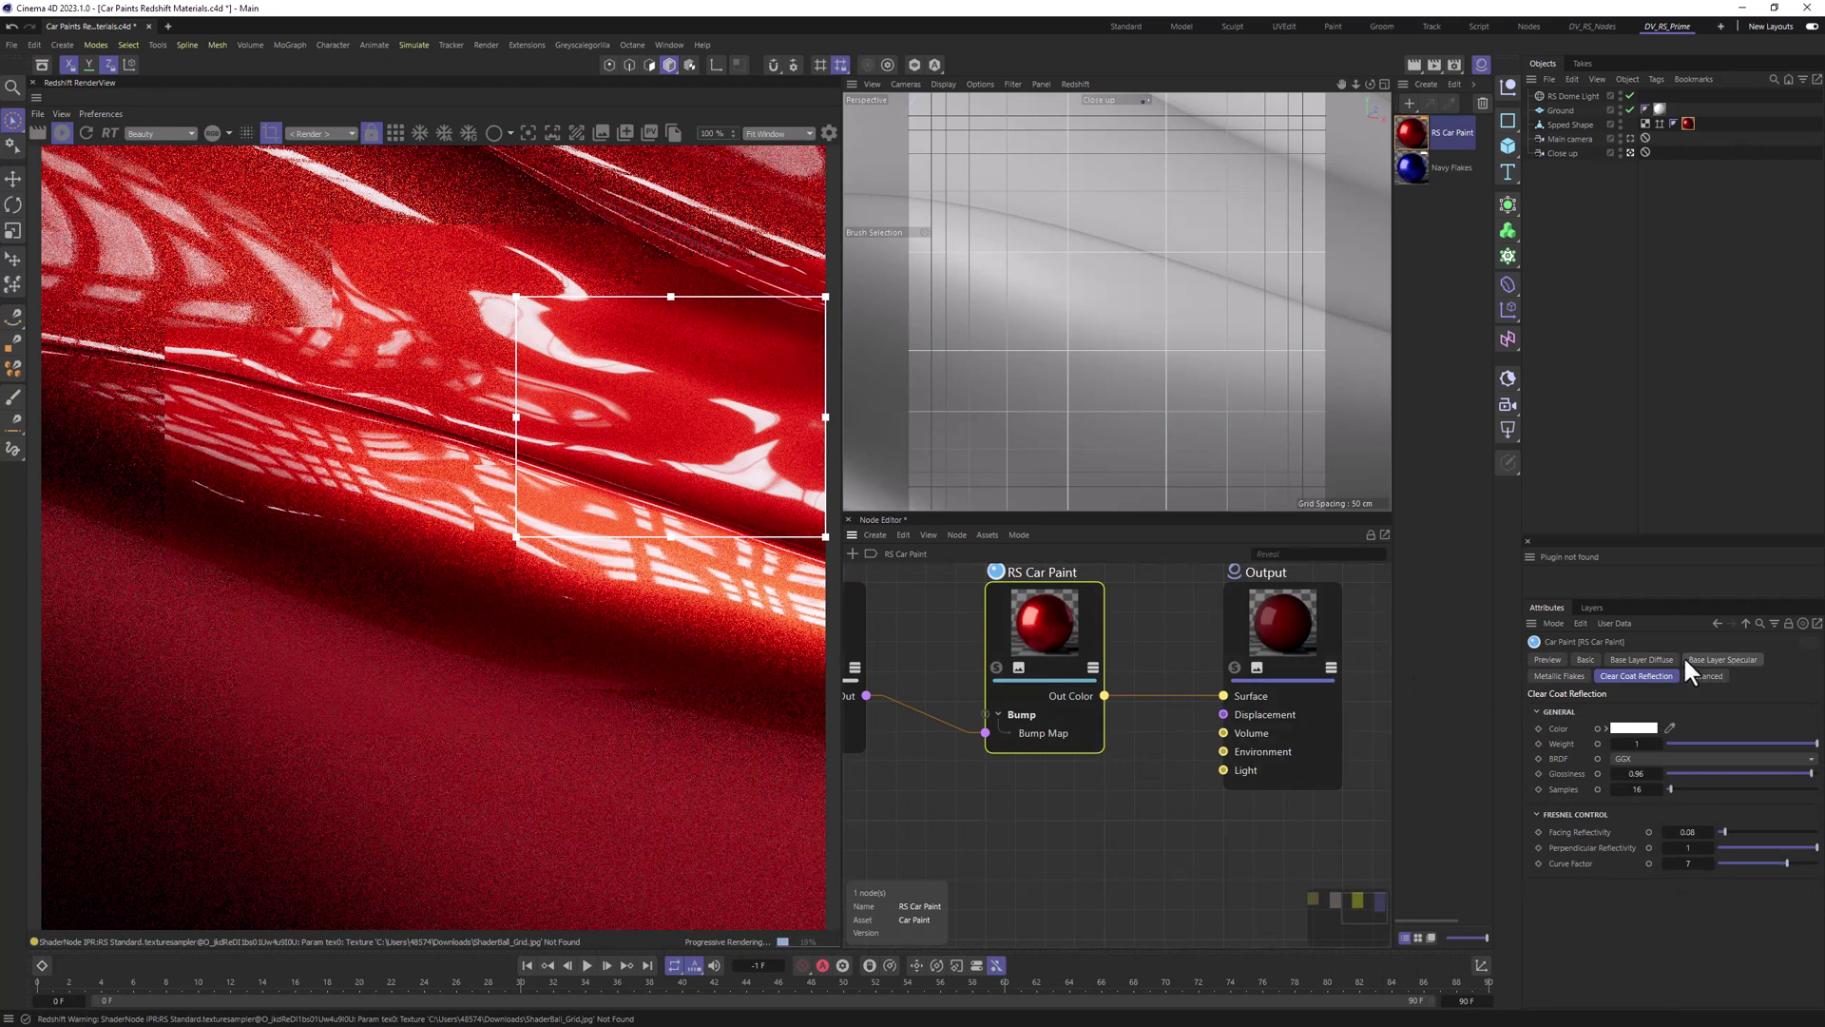
pyautogui.click(1707, 676)
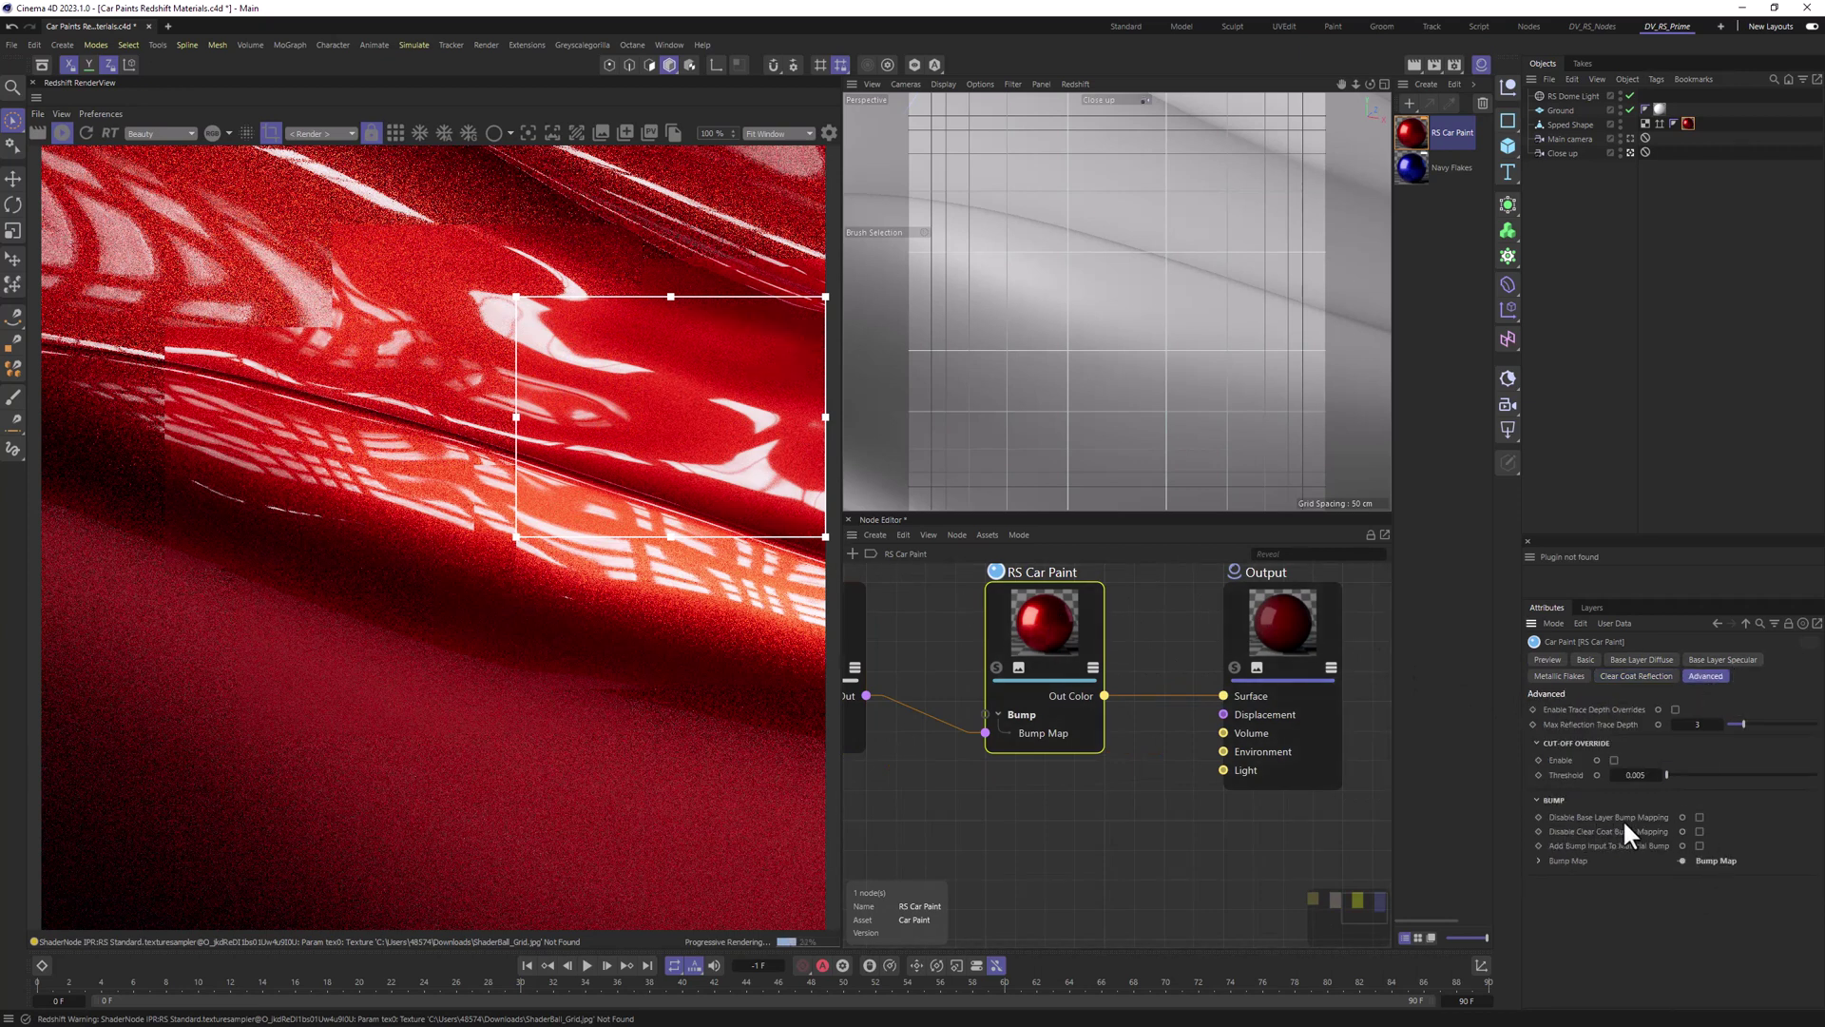
pyautogui.click(1700, 817)
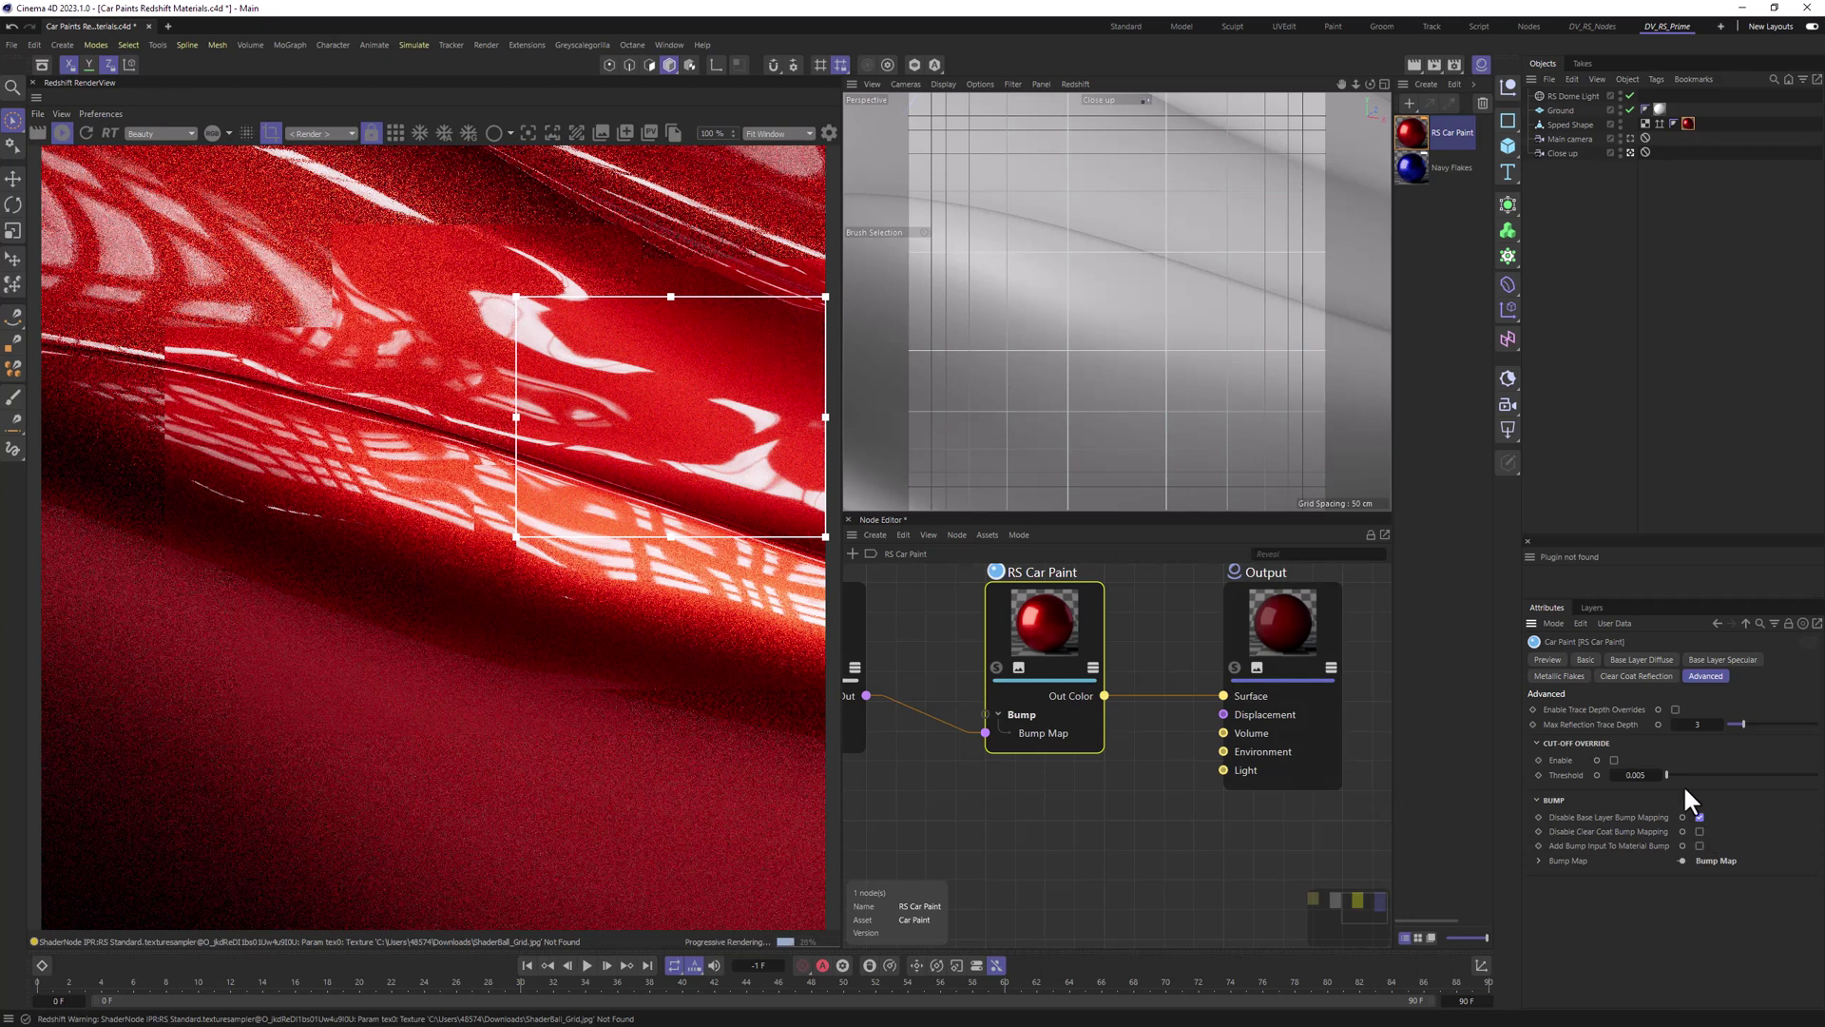
pyautogui.scroll(-3, 1084, 699)
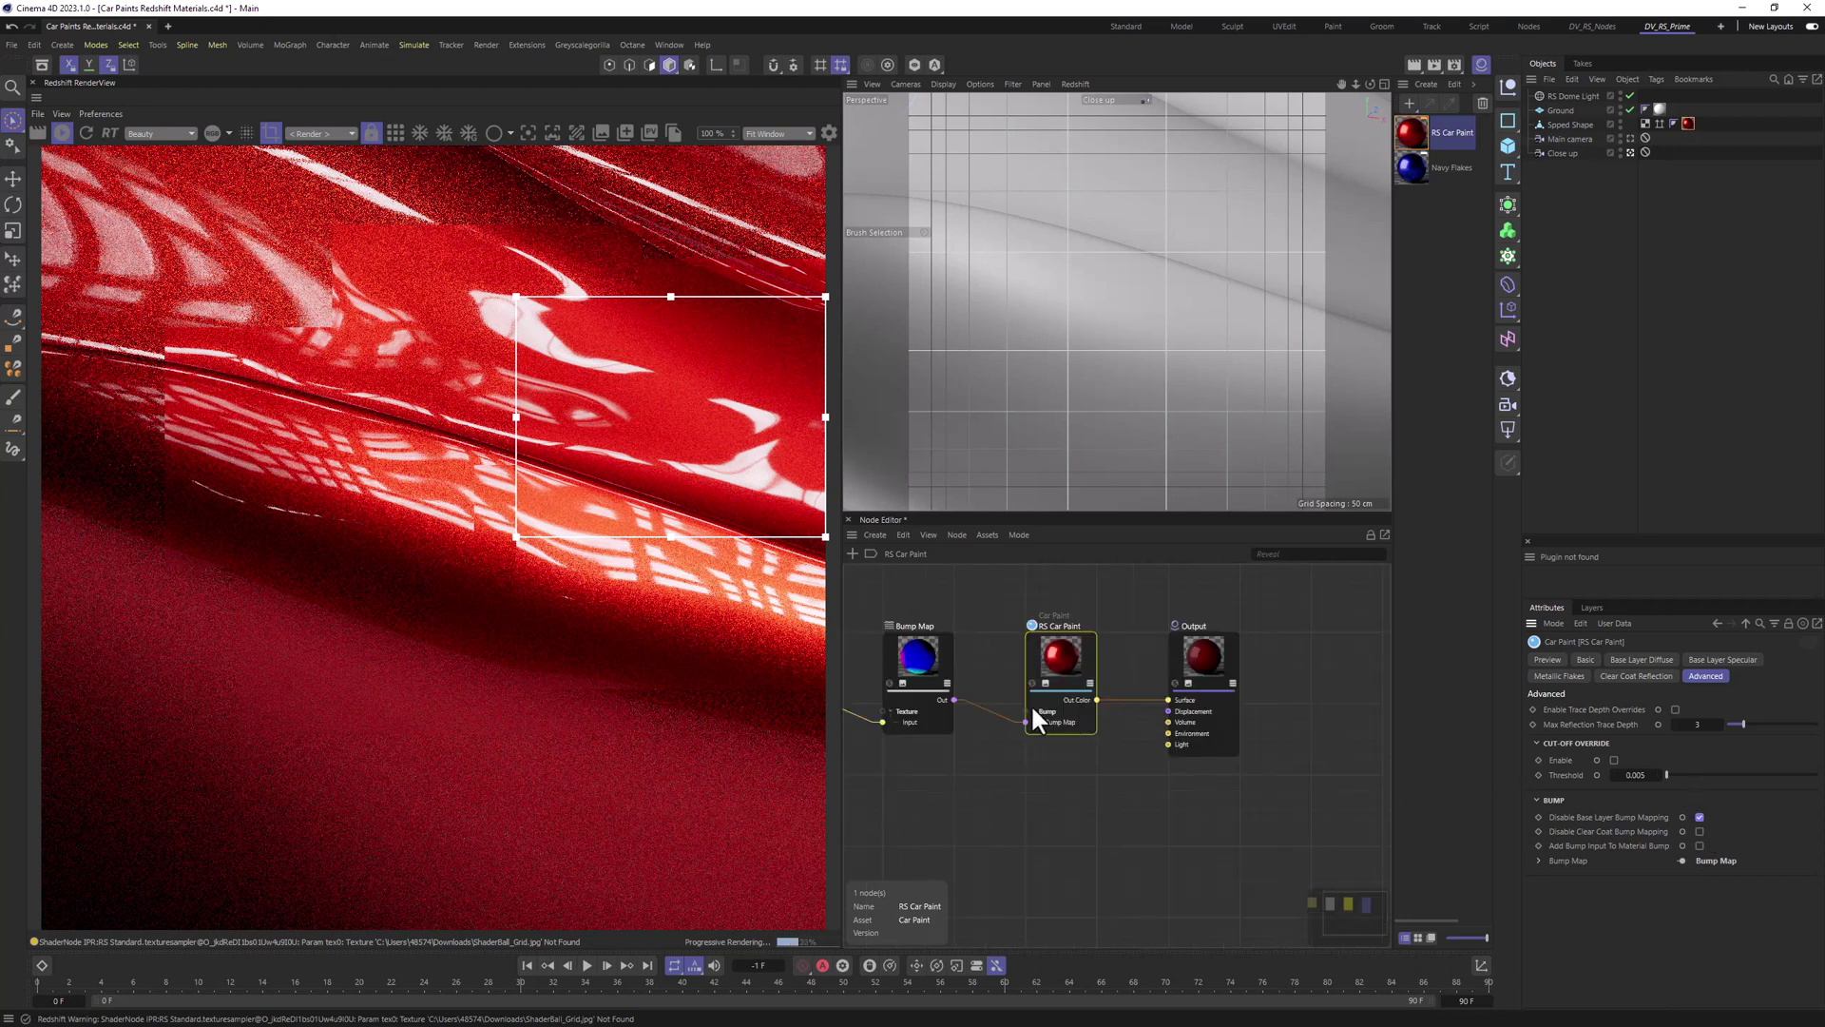
# Step: Set the Bump Map height scale to 0.1
pyautogui.moveTo(941, 696); pyautogui.dragTo(1198, 728, button='middle')
pyautogui.moveTo(1093, 702); pyautogui.dragTo(1049, 686, button='middle')
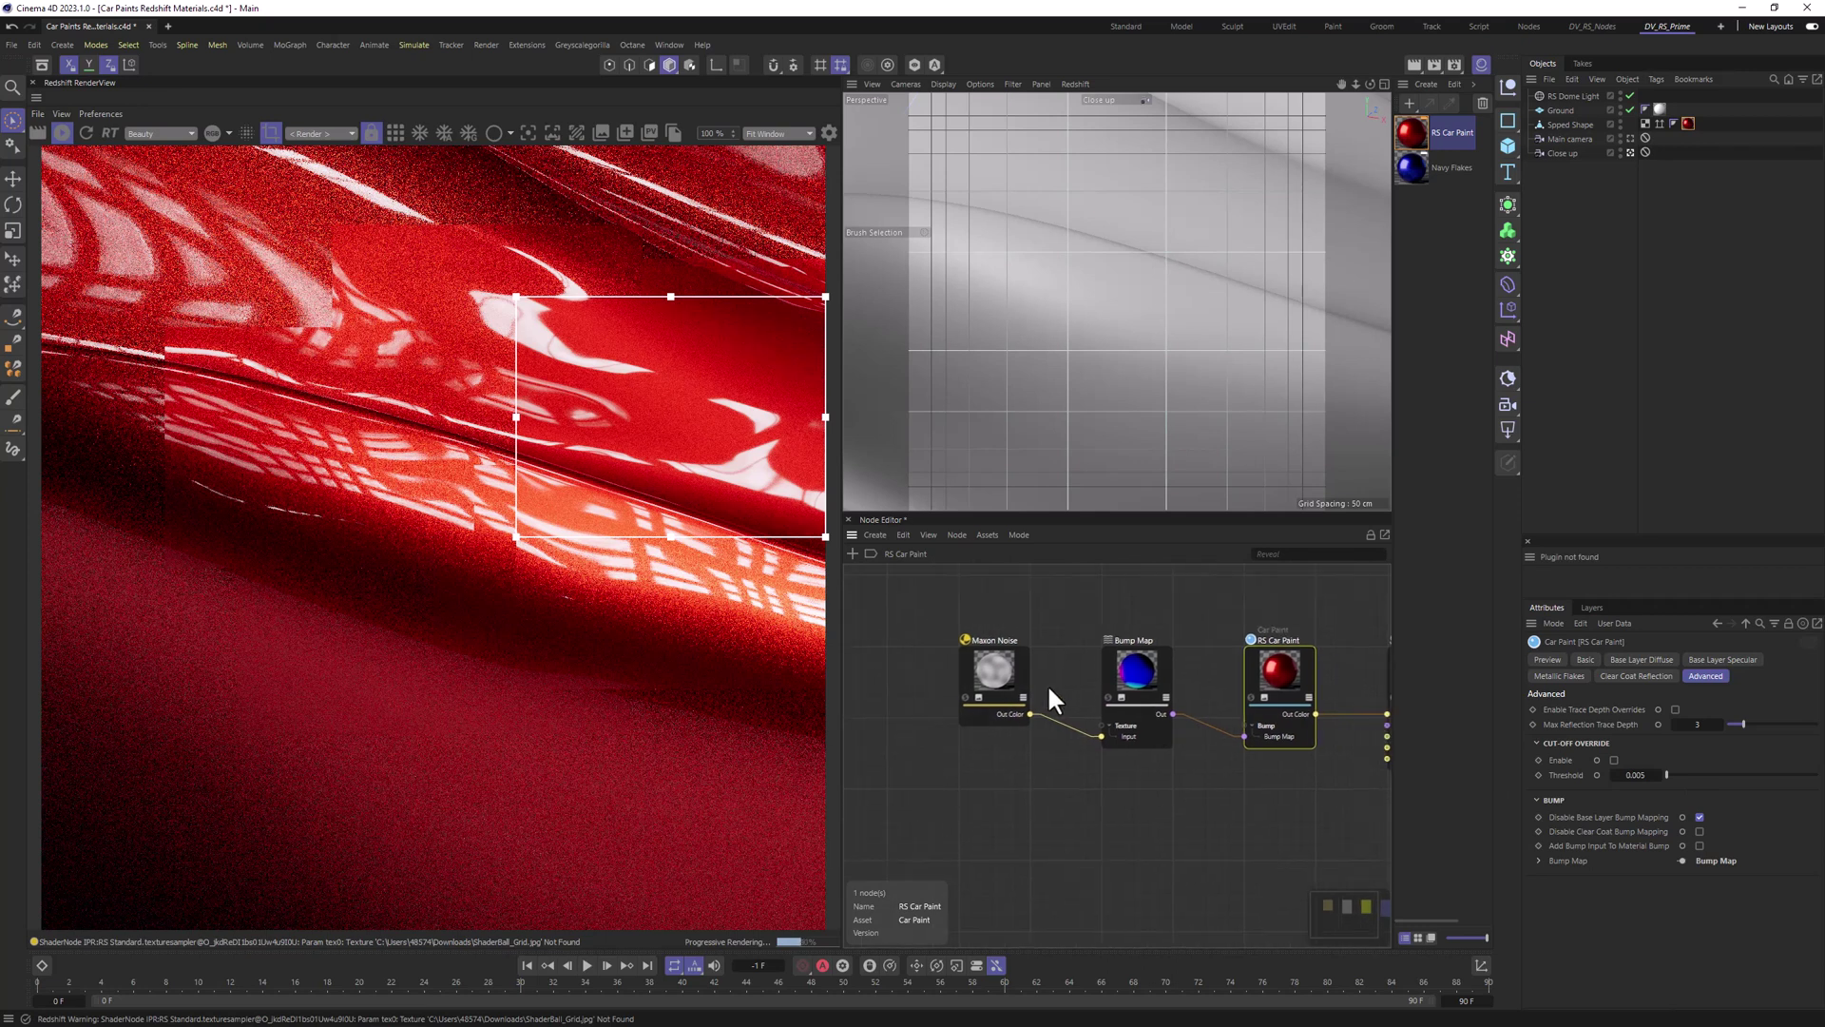
pyautogui.click(1137, 669)
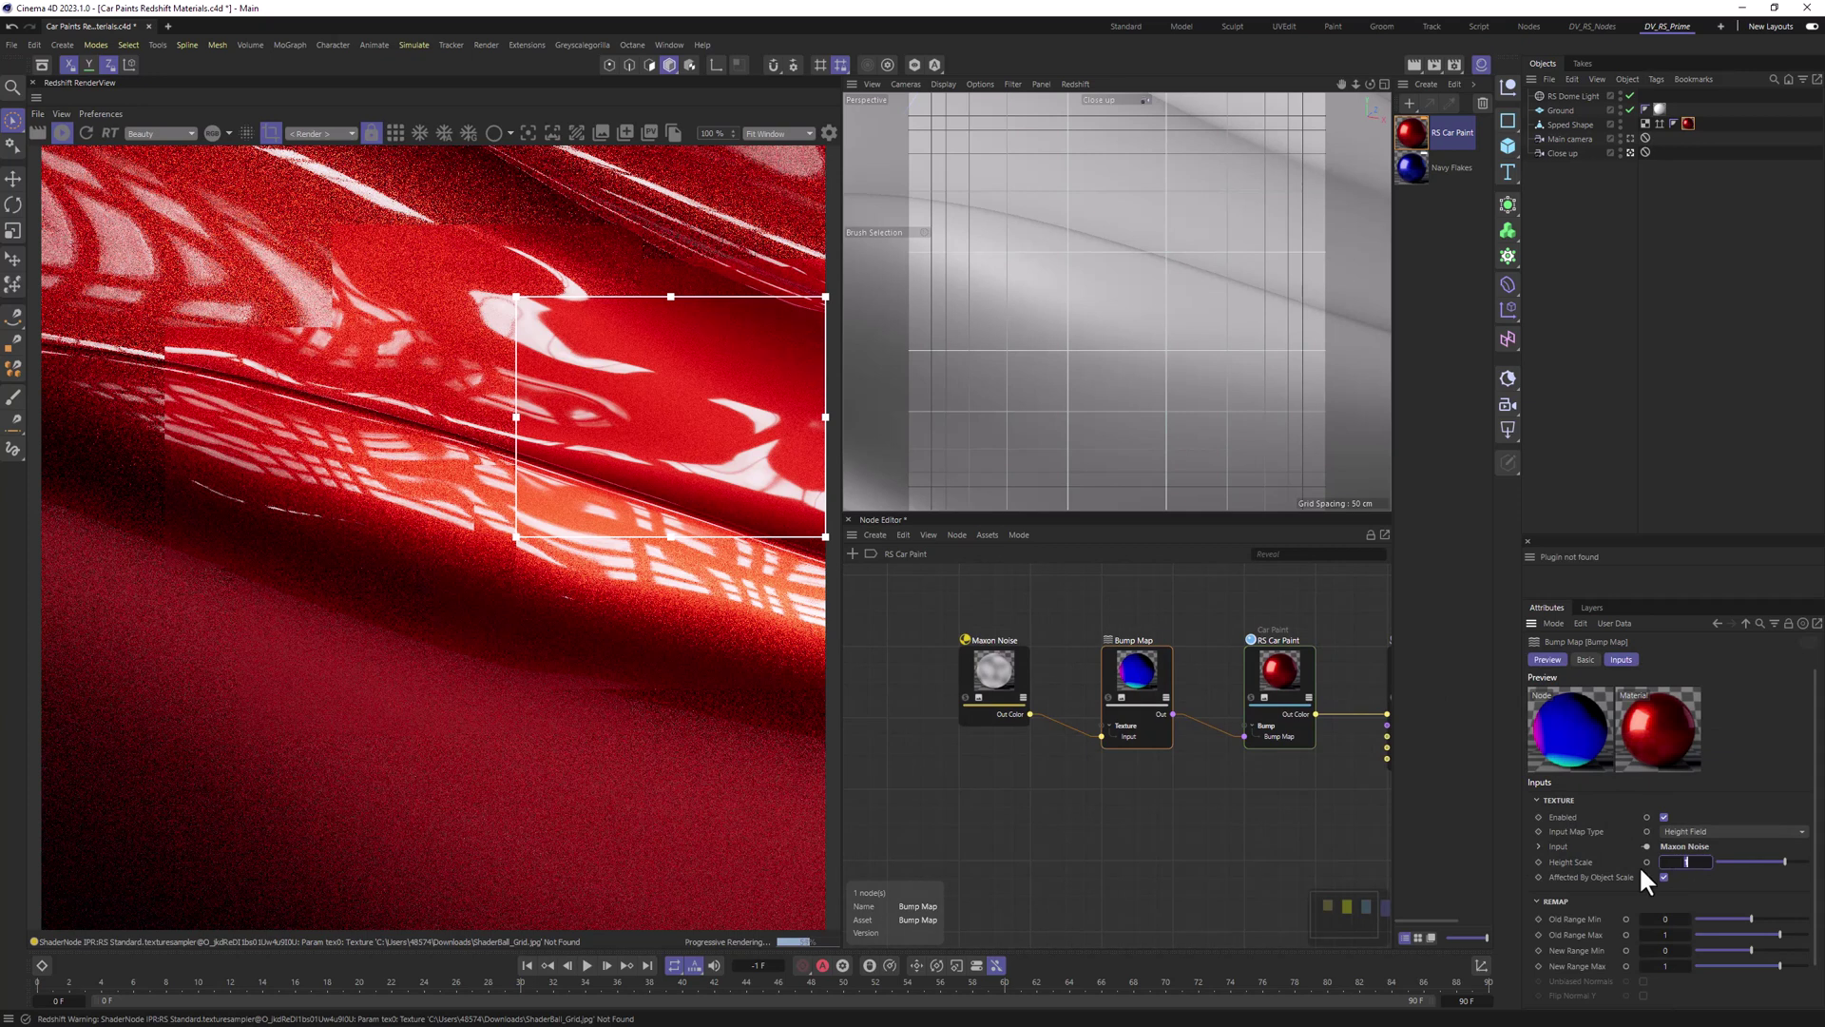
pyautogui.click(1063, 688)
pyautogui.click(1148, 670)
pyautogui.click(1689, 866)
pyautogui.write('0.1')
pyautogui.press('Return')
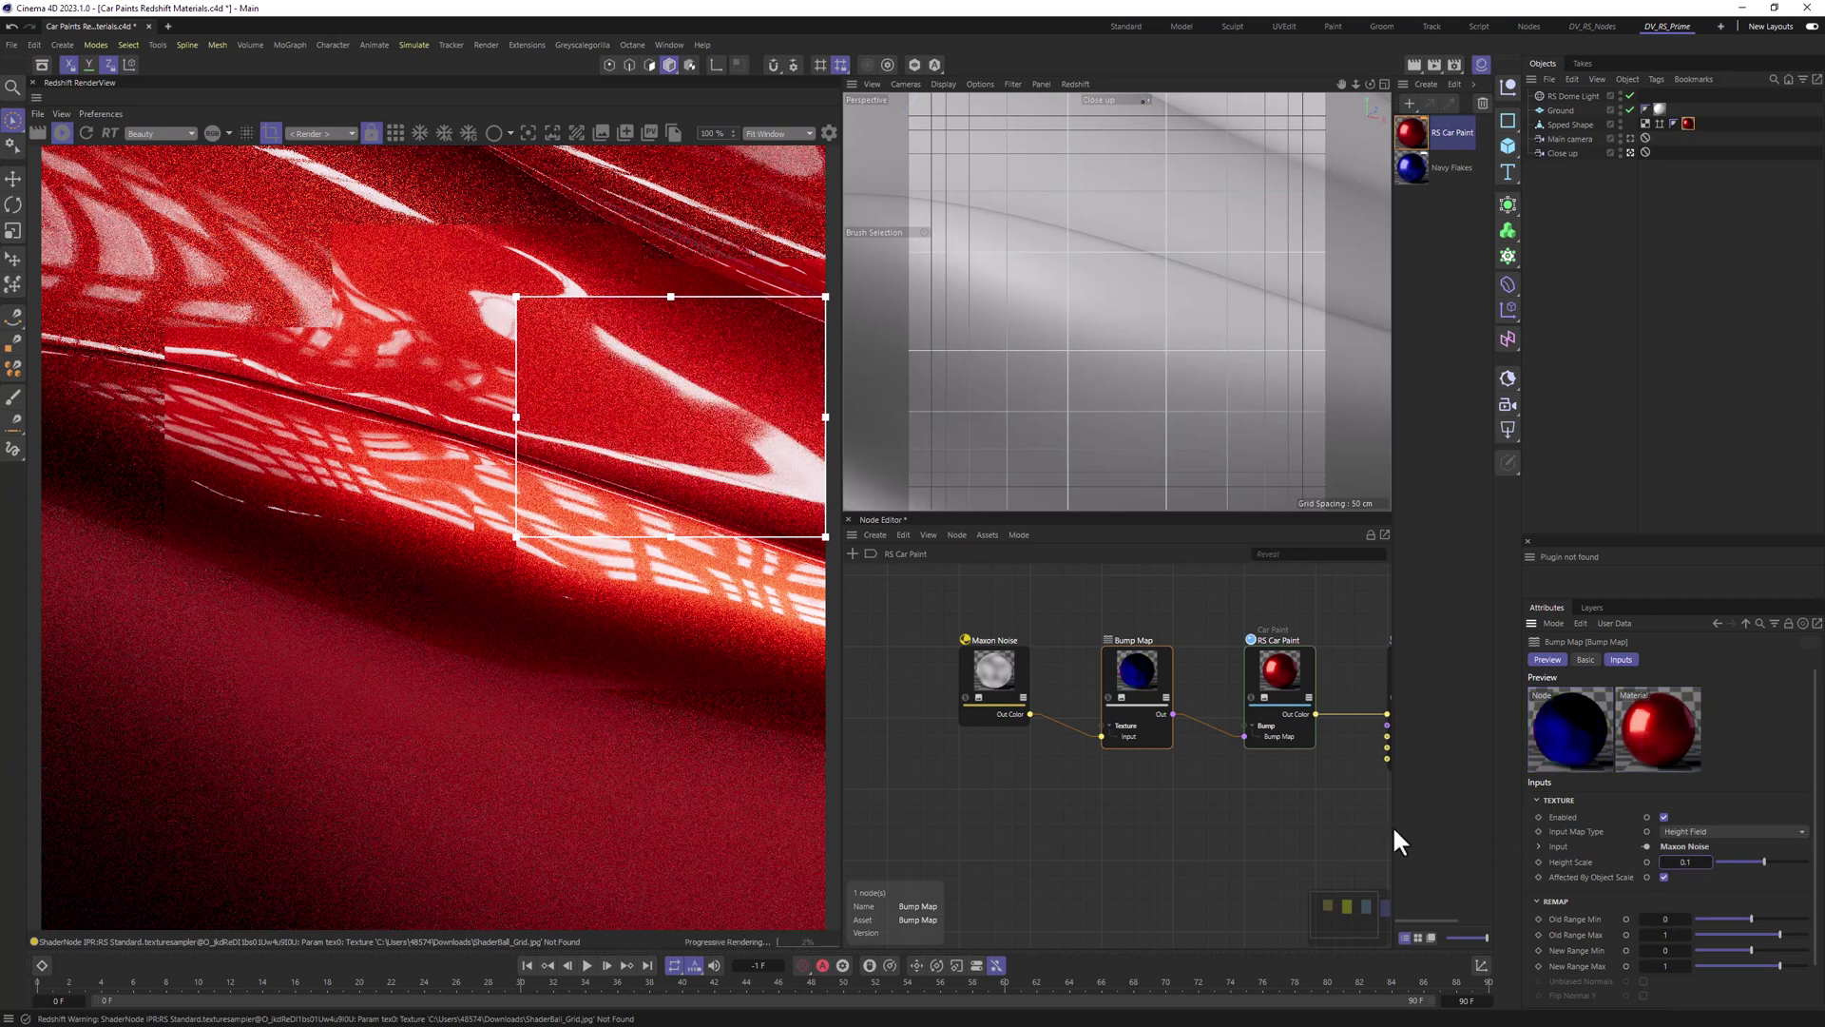
# Step: Set the Maxon Noise overall scale to 0.01
pyautogui.scroll(4, 1112, 761)
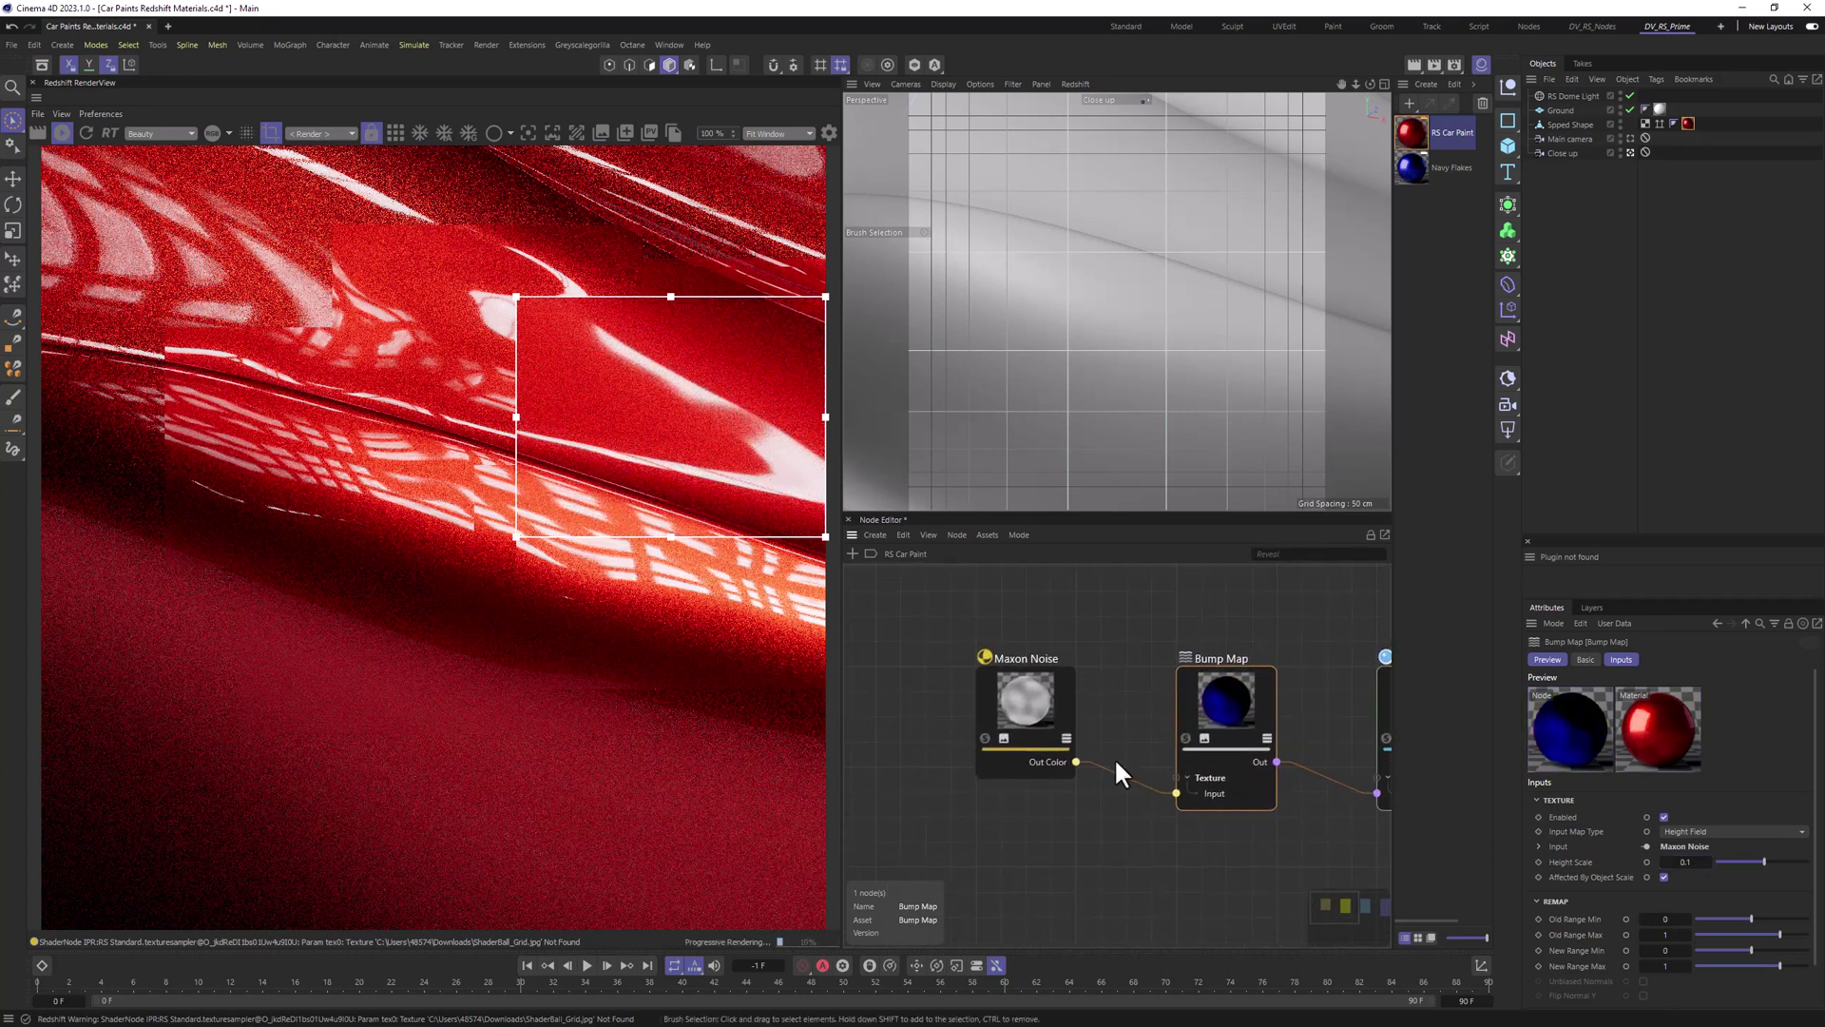
pyautogui.moveTo(645, 415); pyautogui.dragTo(645, 399)
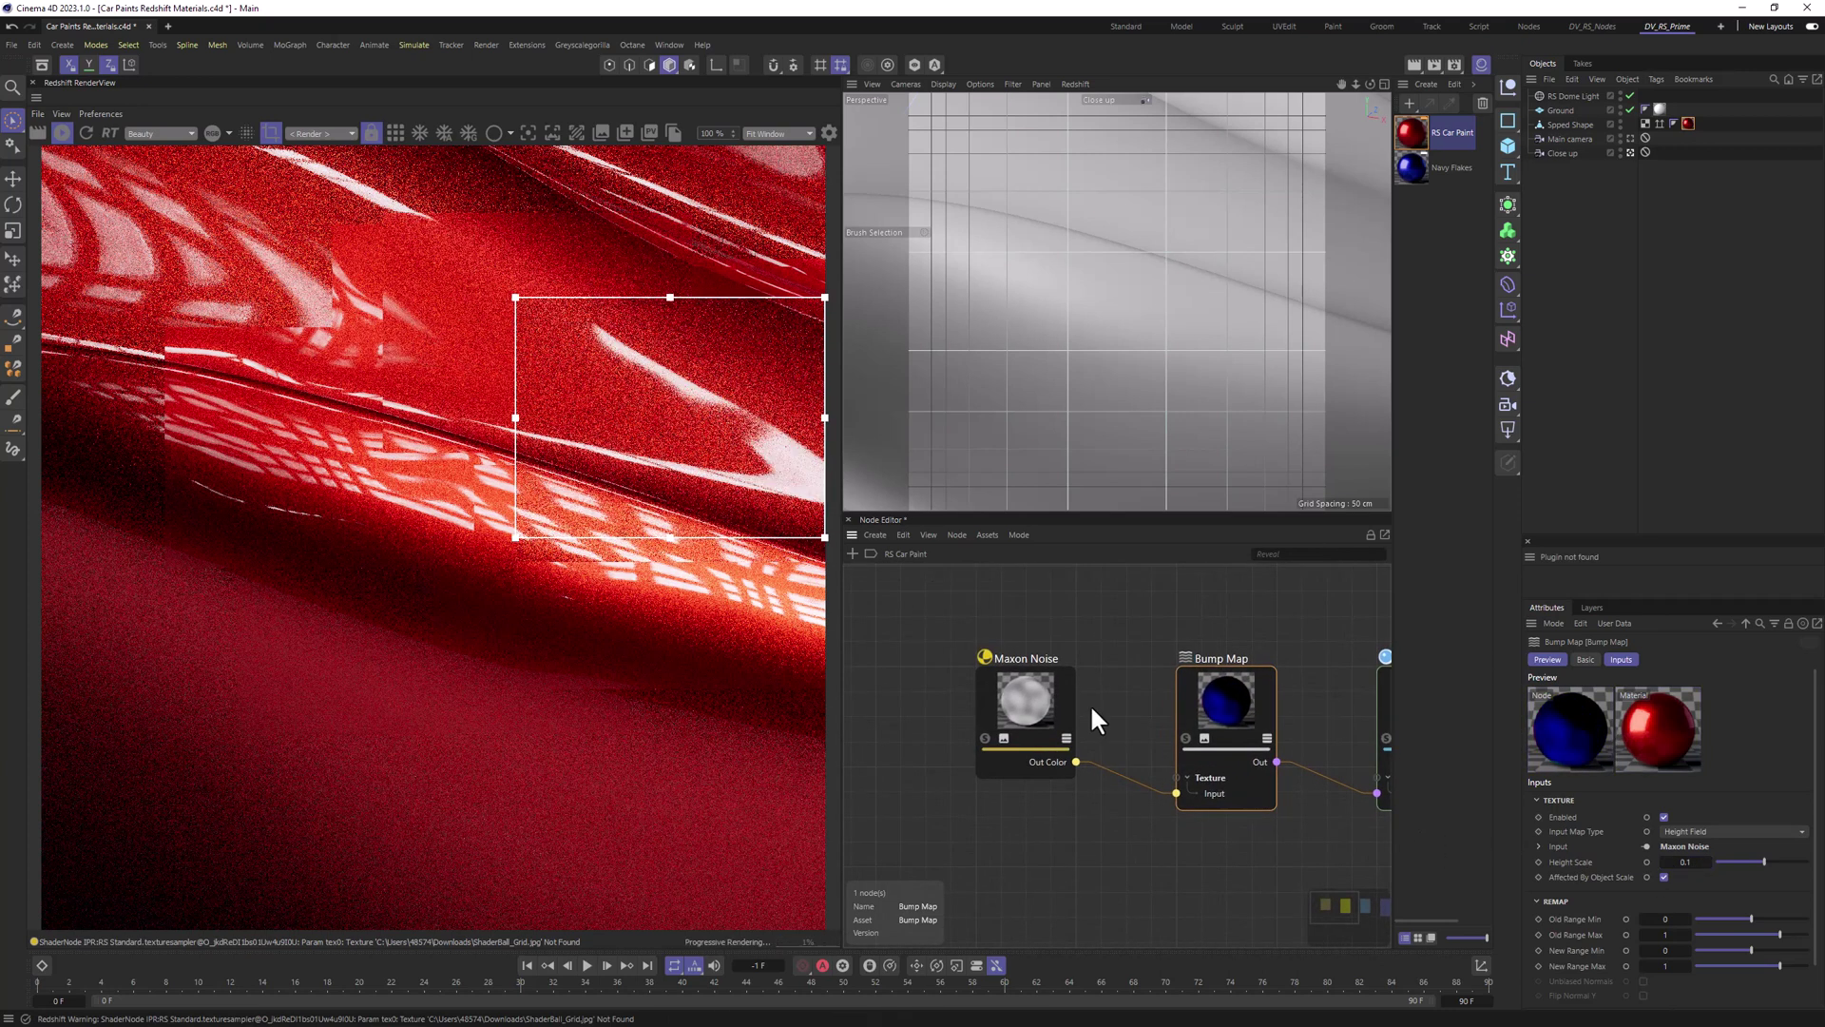
pyautogui.click(1006, 710)
pyautogui.scroll(-2, 1636, 941)
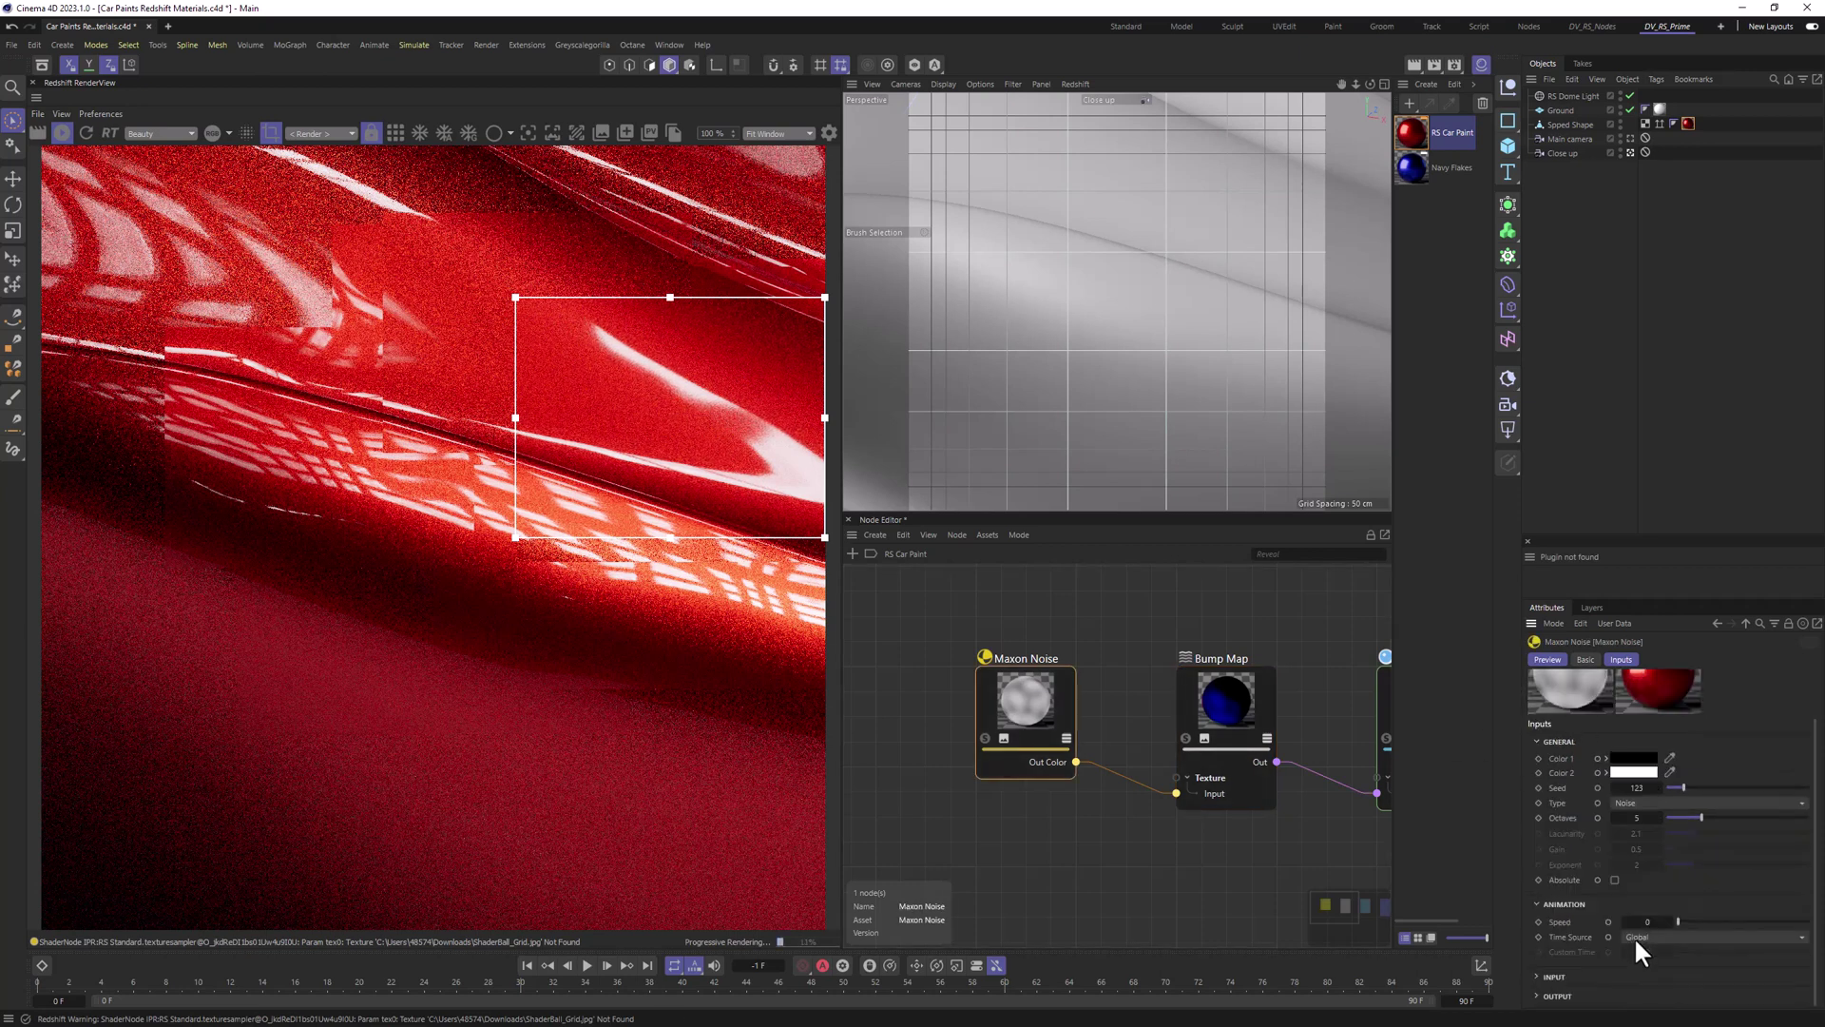
pyautogui.click(1551, 976)
pyautogui.scroll(-2, 1597, 971)
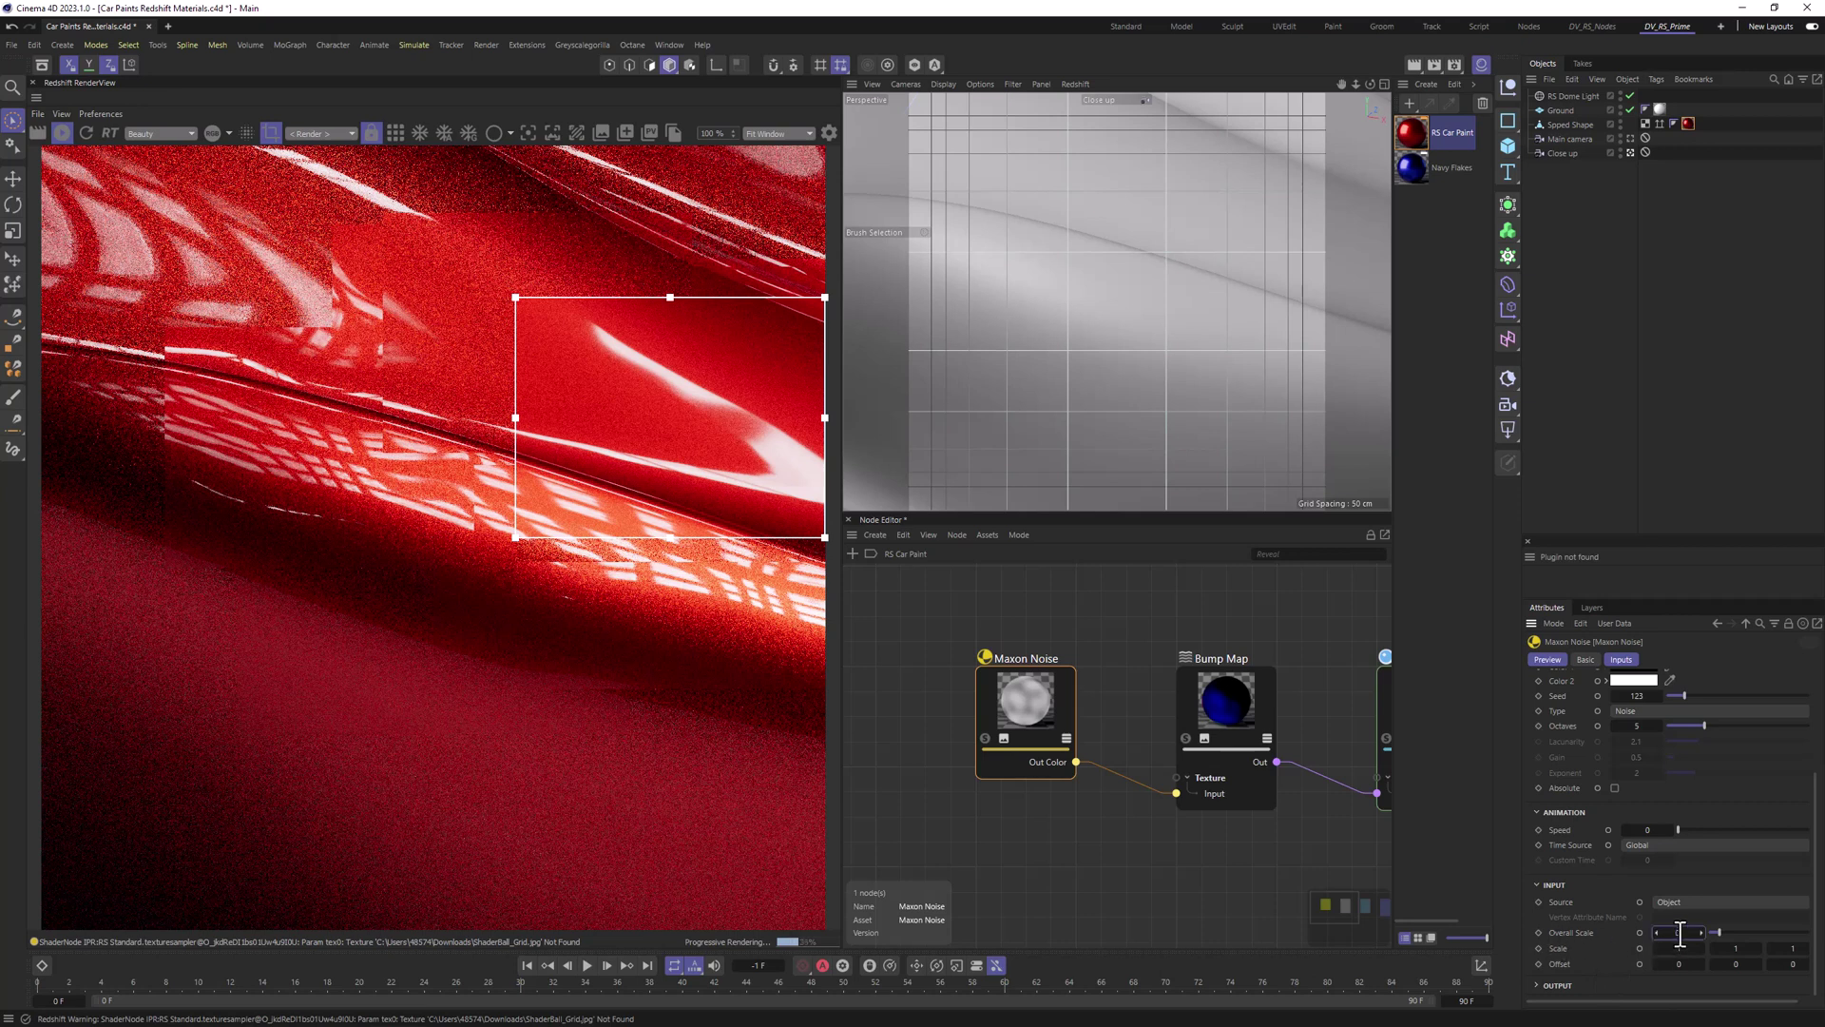
pyautogui.write('01')
pyautogui.press('Return')
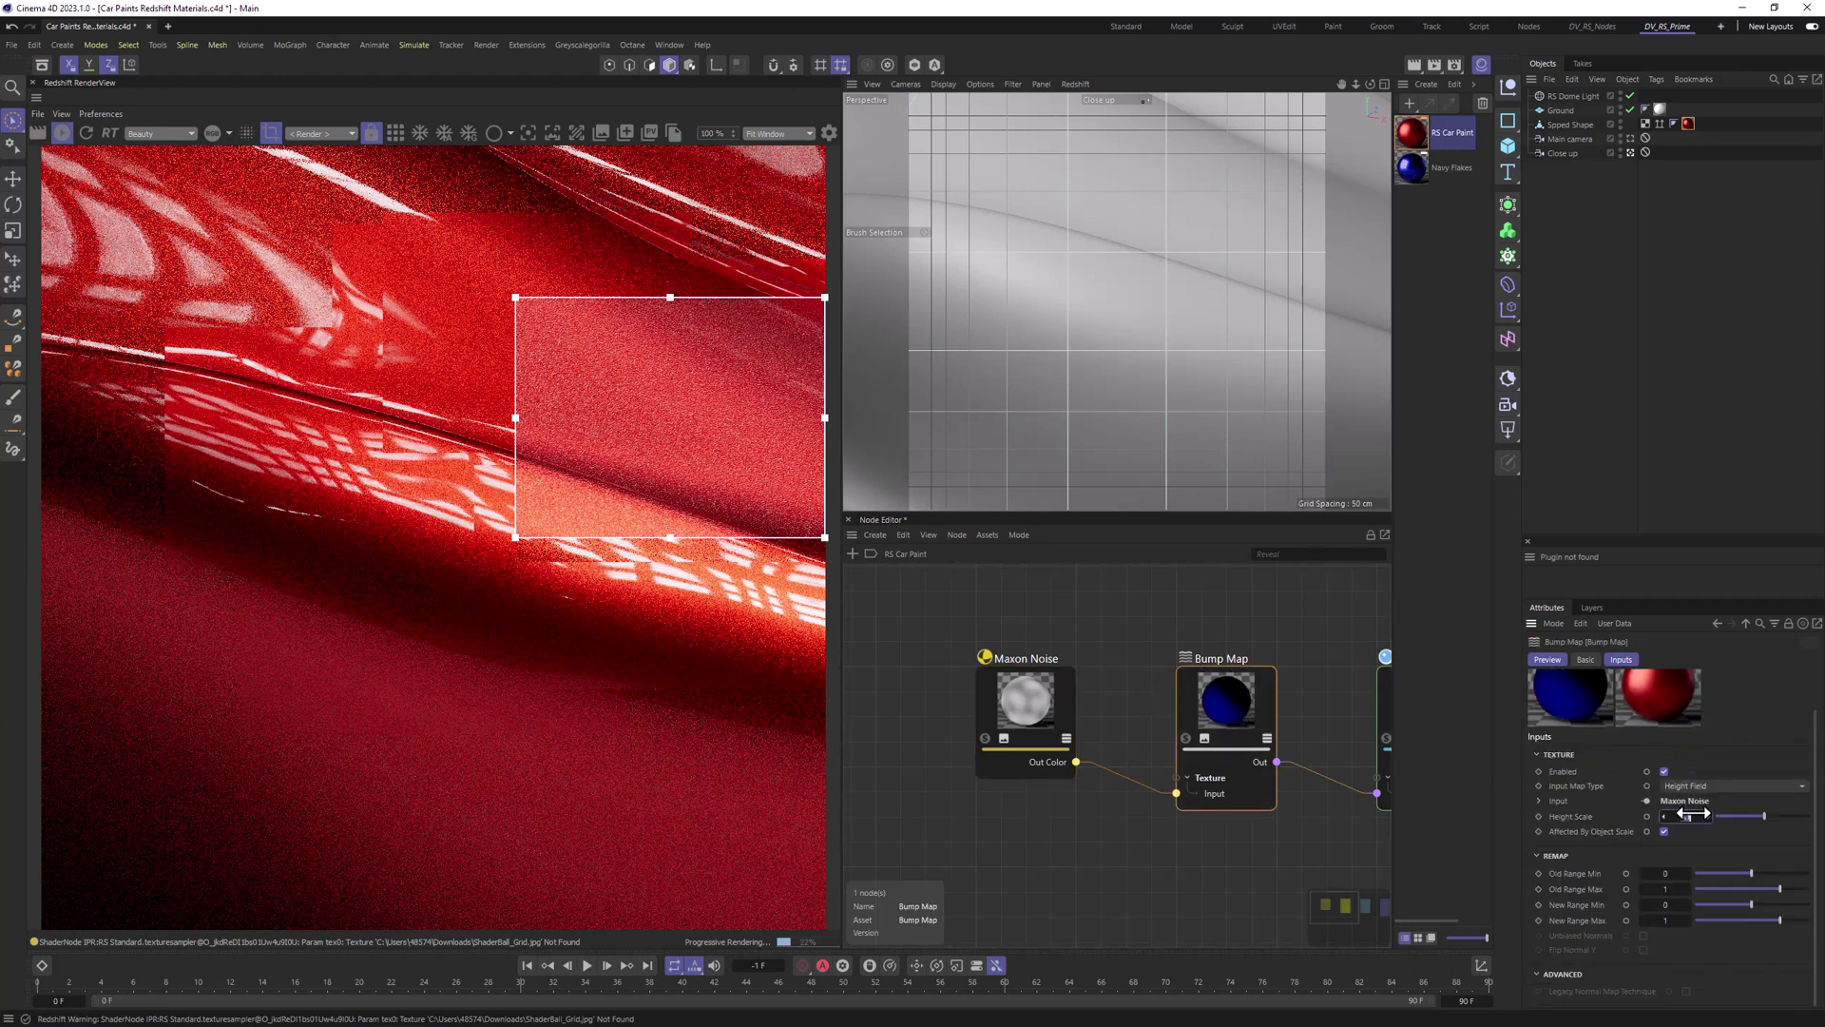
# Step: Lower the Bump Map height scale to 0.001
pyautogui.moveTo(1688, 813); pyautogui.dragTo(1689, 816)
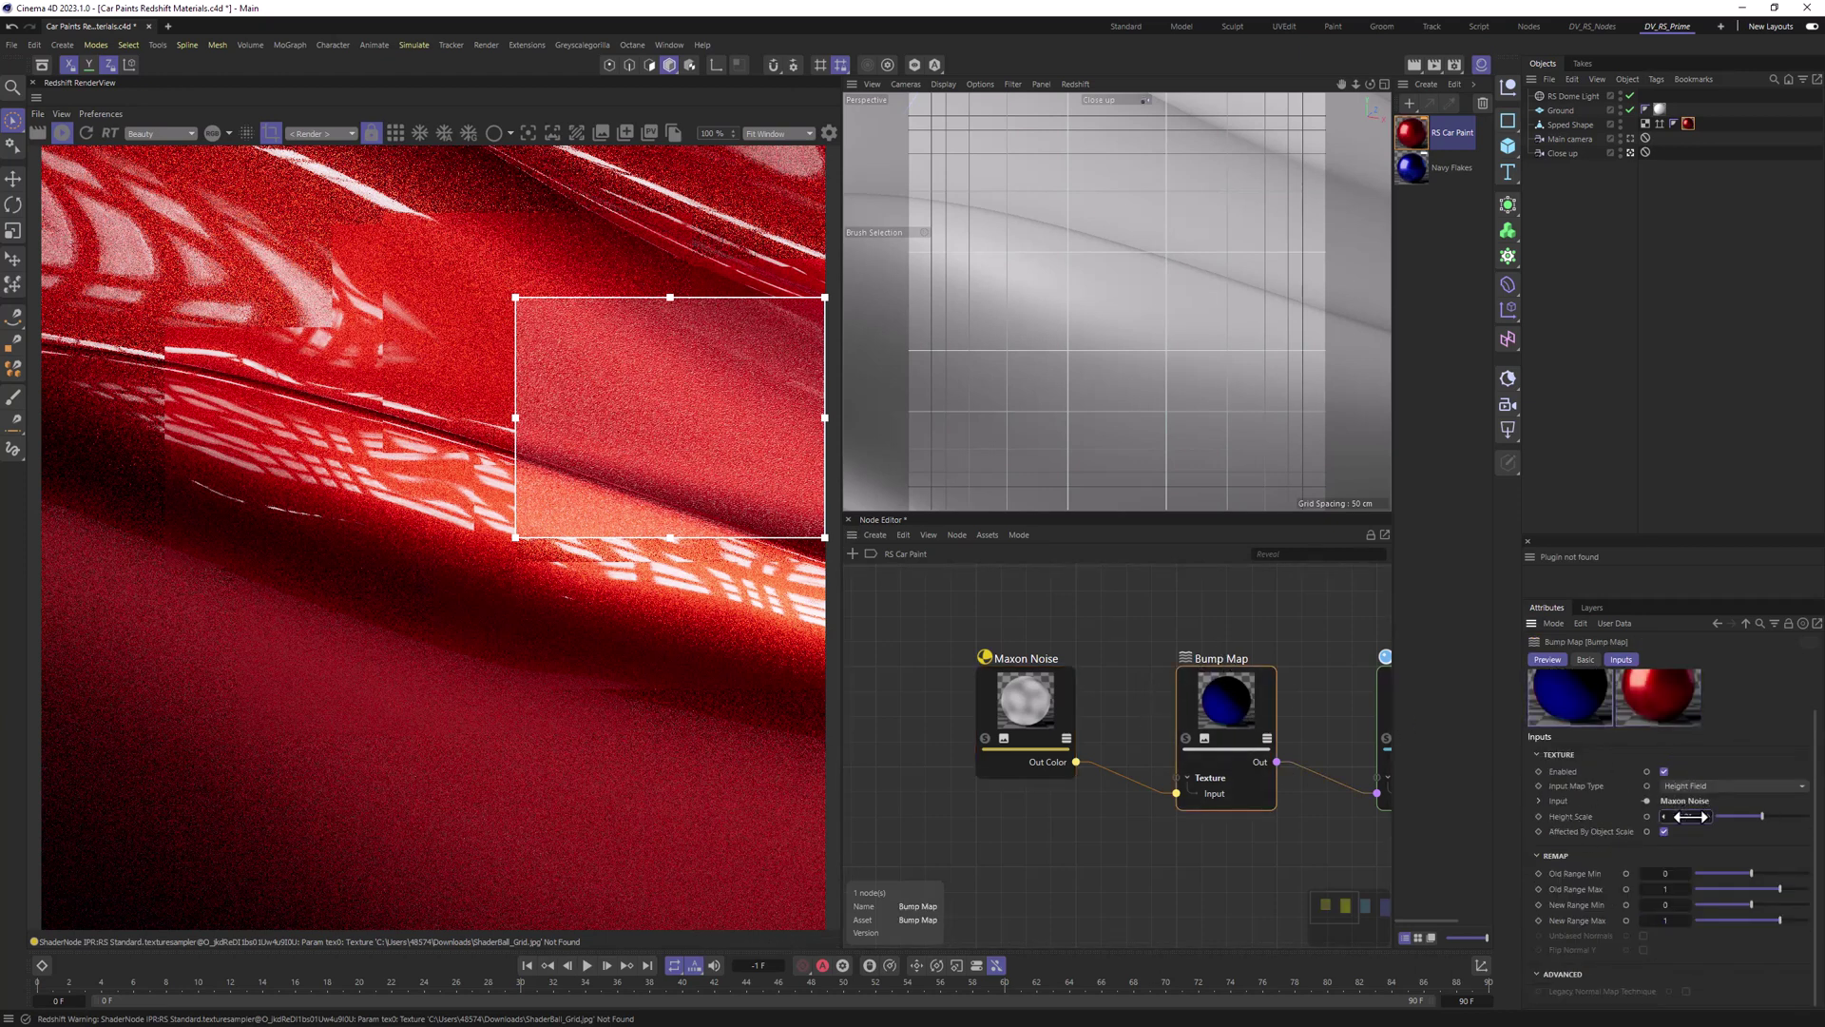
pyautogui.click(1686, 802)
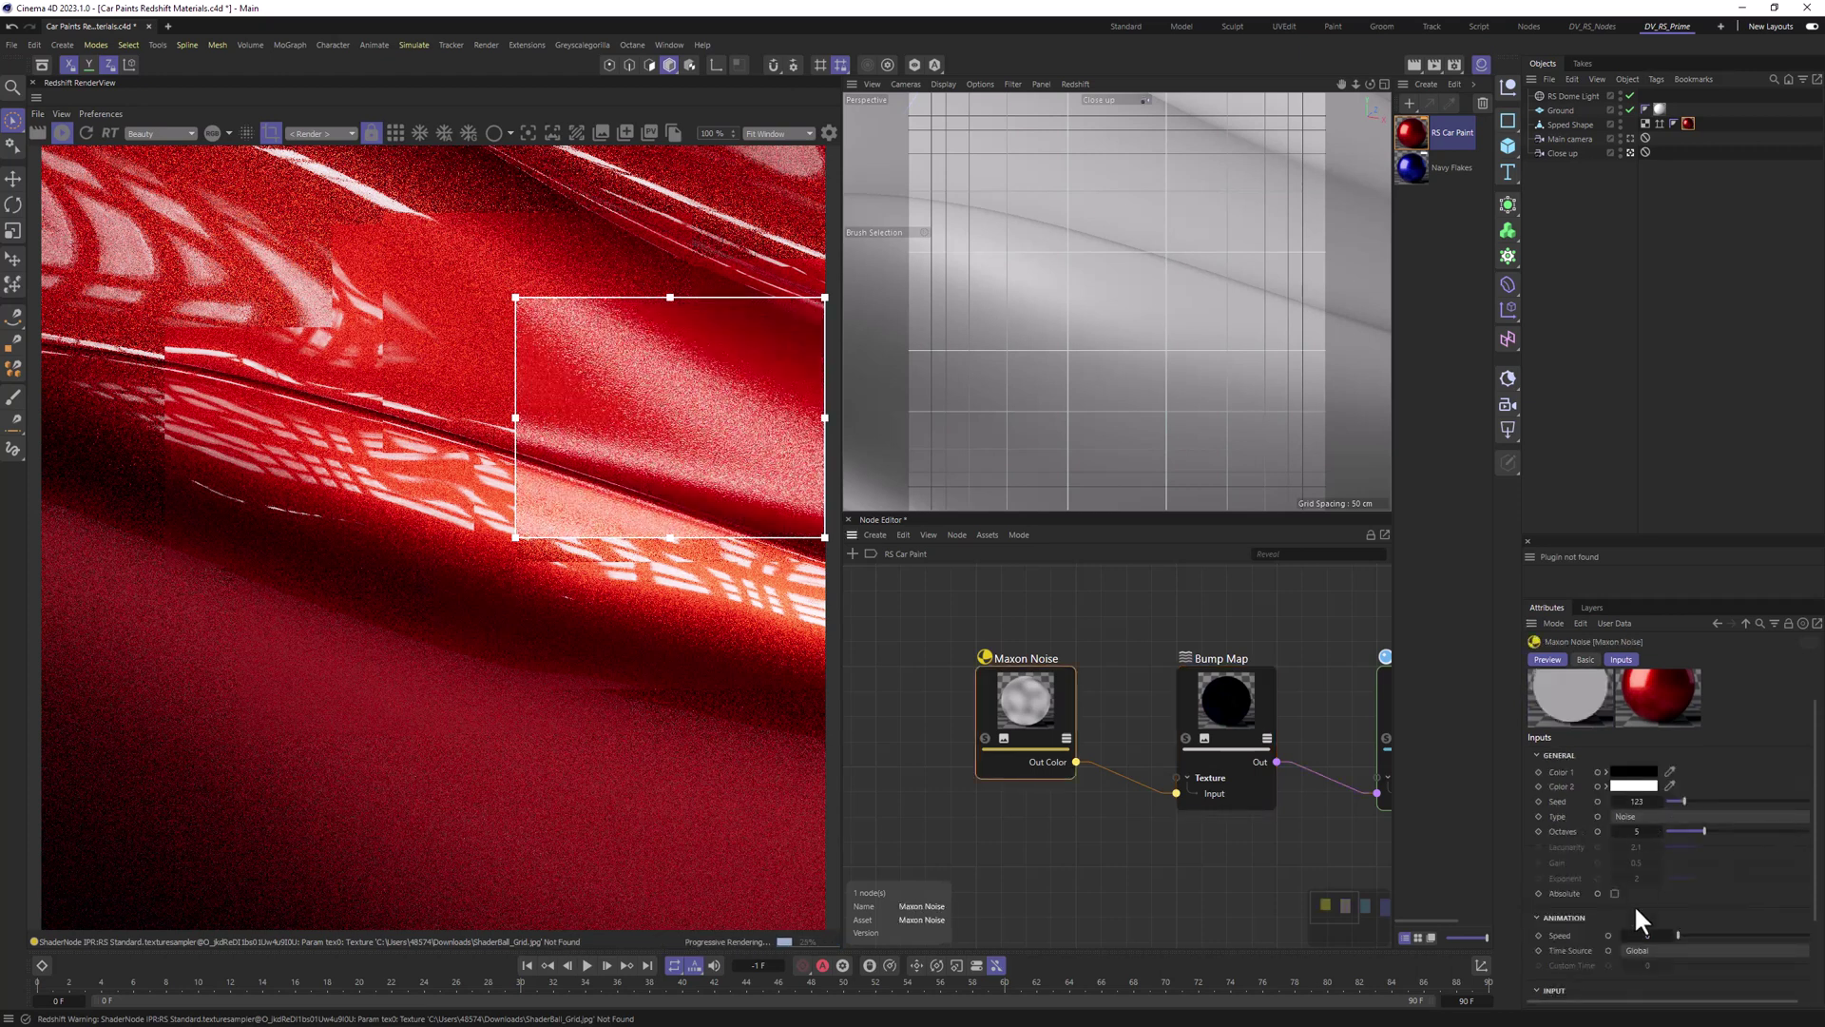
pyautogui.scroll(-3, 1639, 922)
pyautogui.doubleClick(1685, 932)
pyautogui.click(1689, 933)
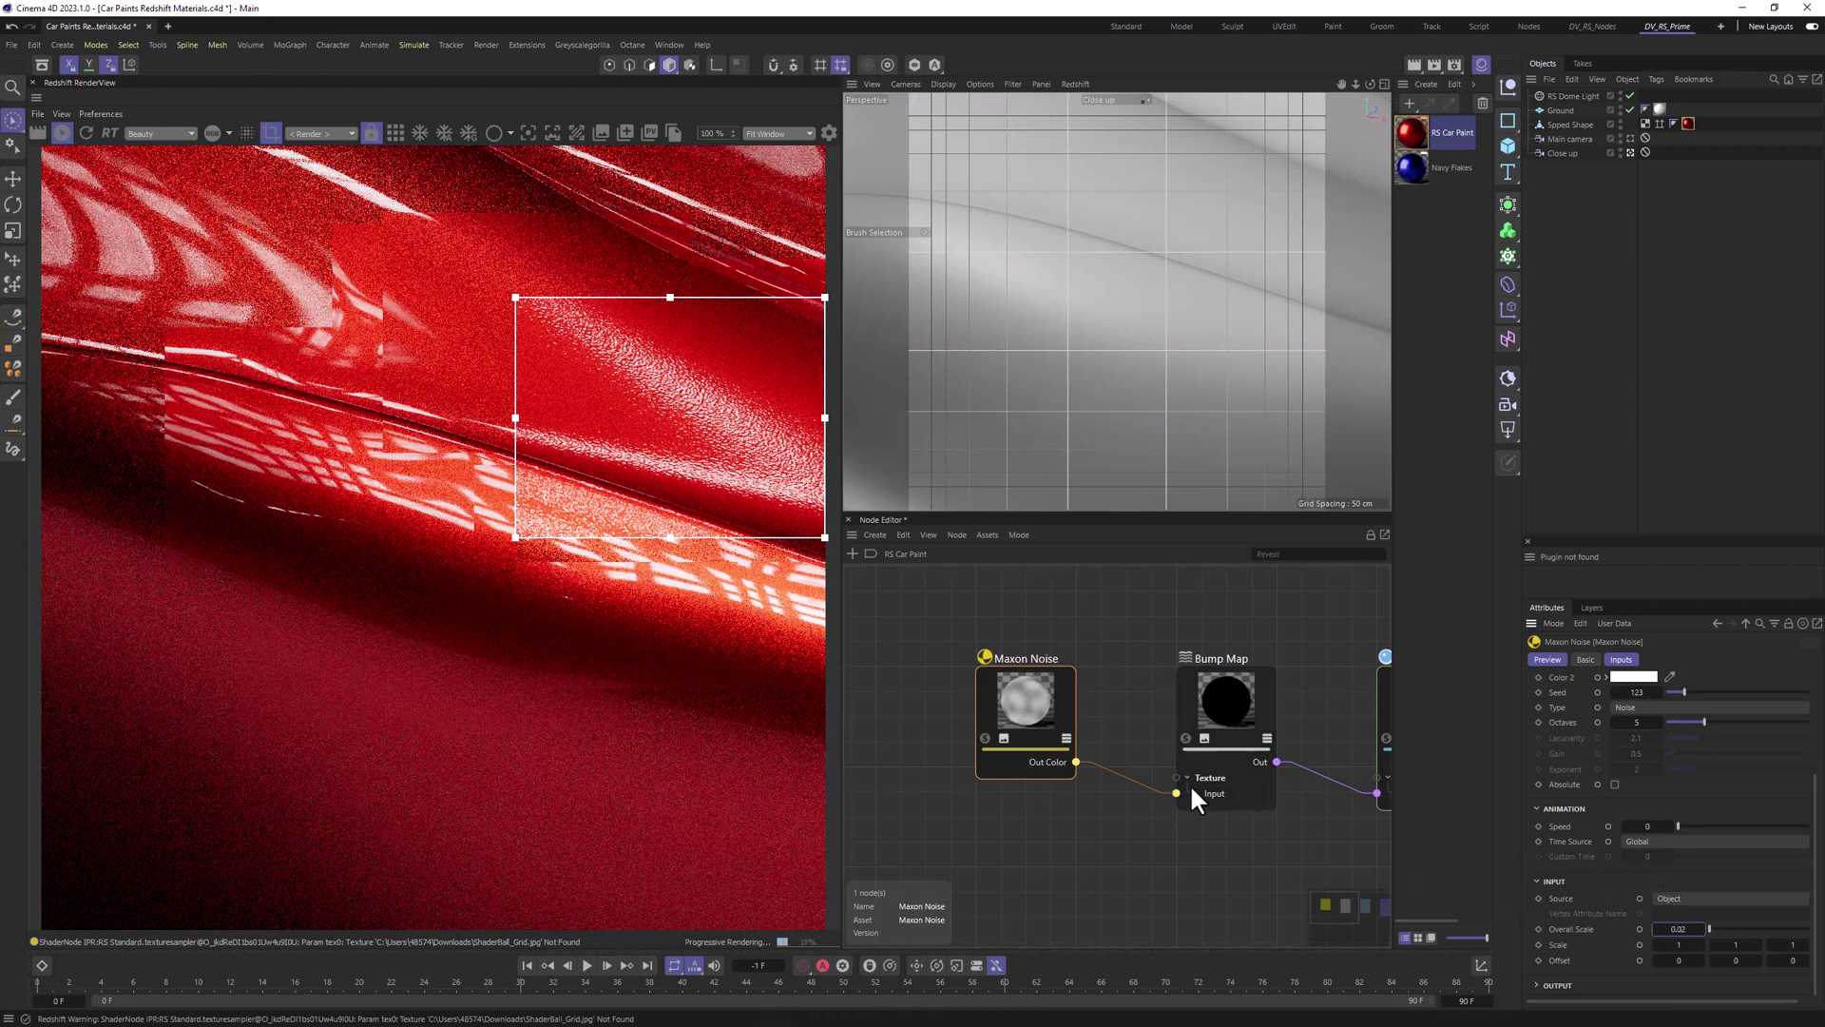
pyautogui.click(1241, 682)
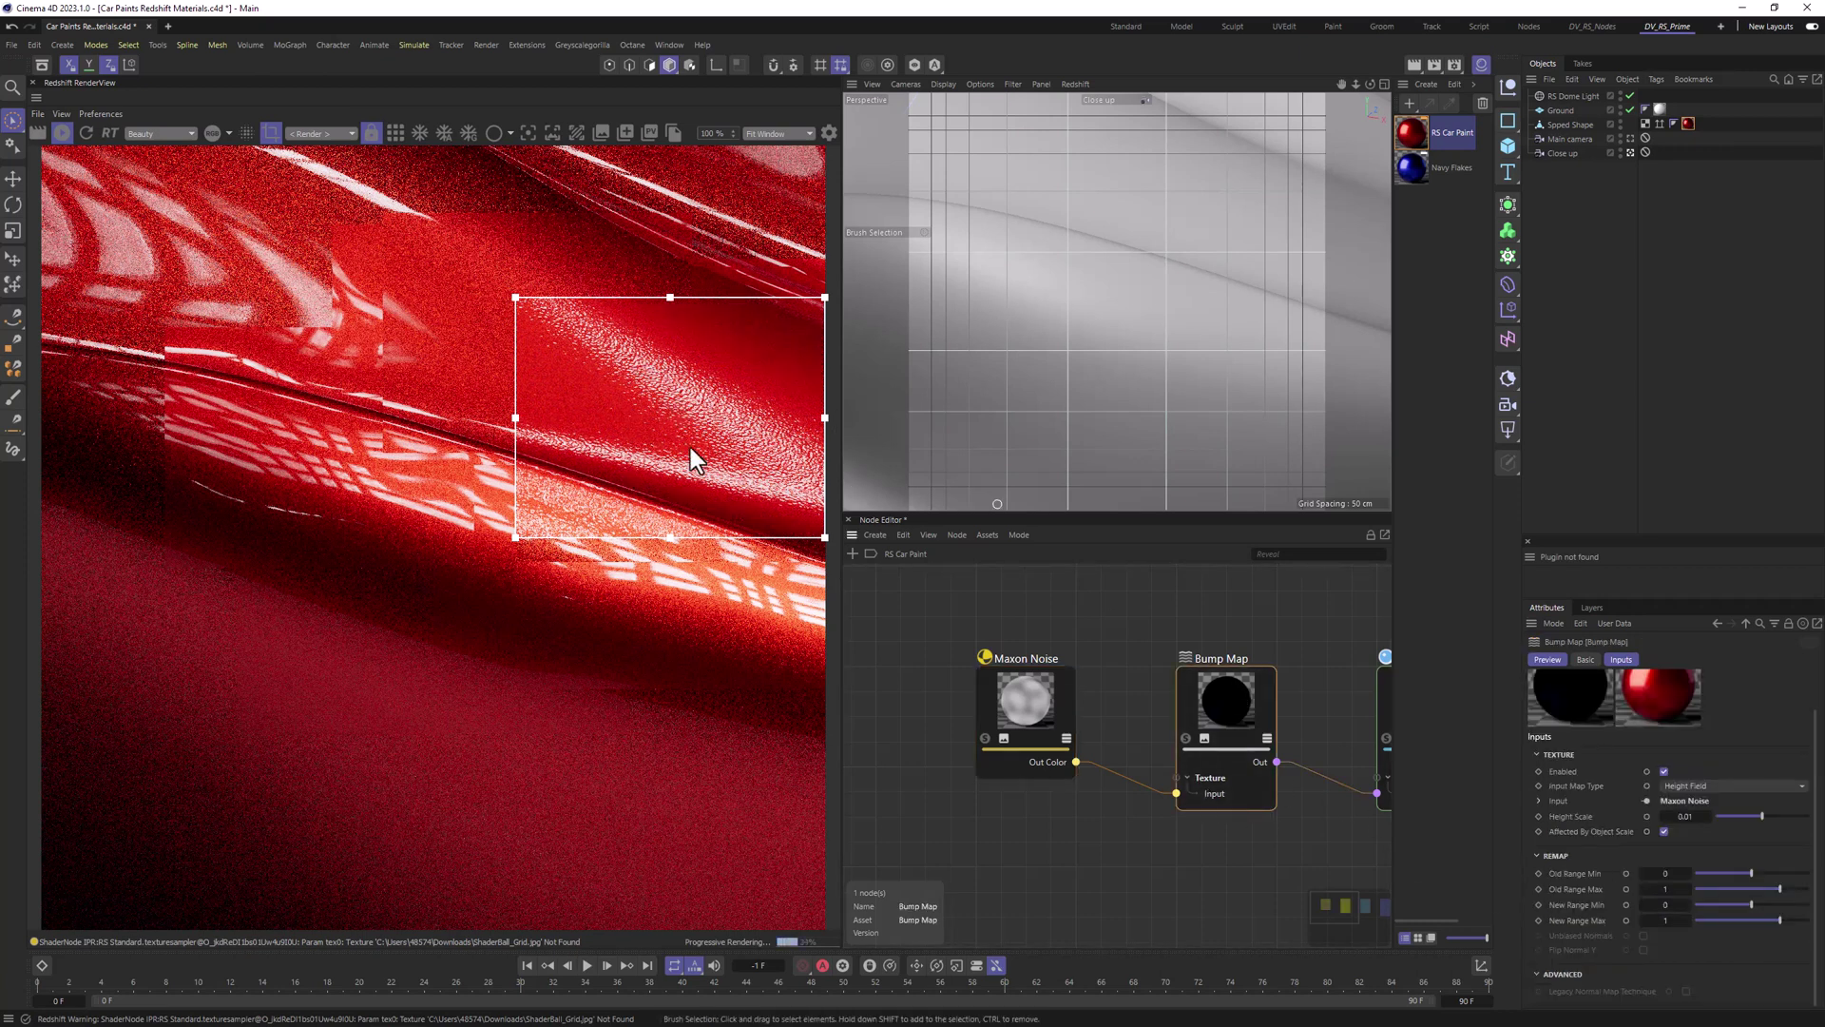
pyautogui.doubleClick(1683, 815)
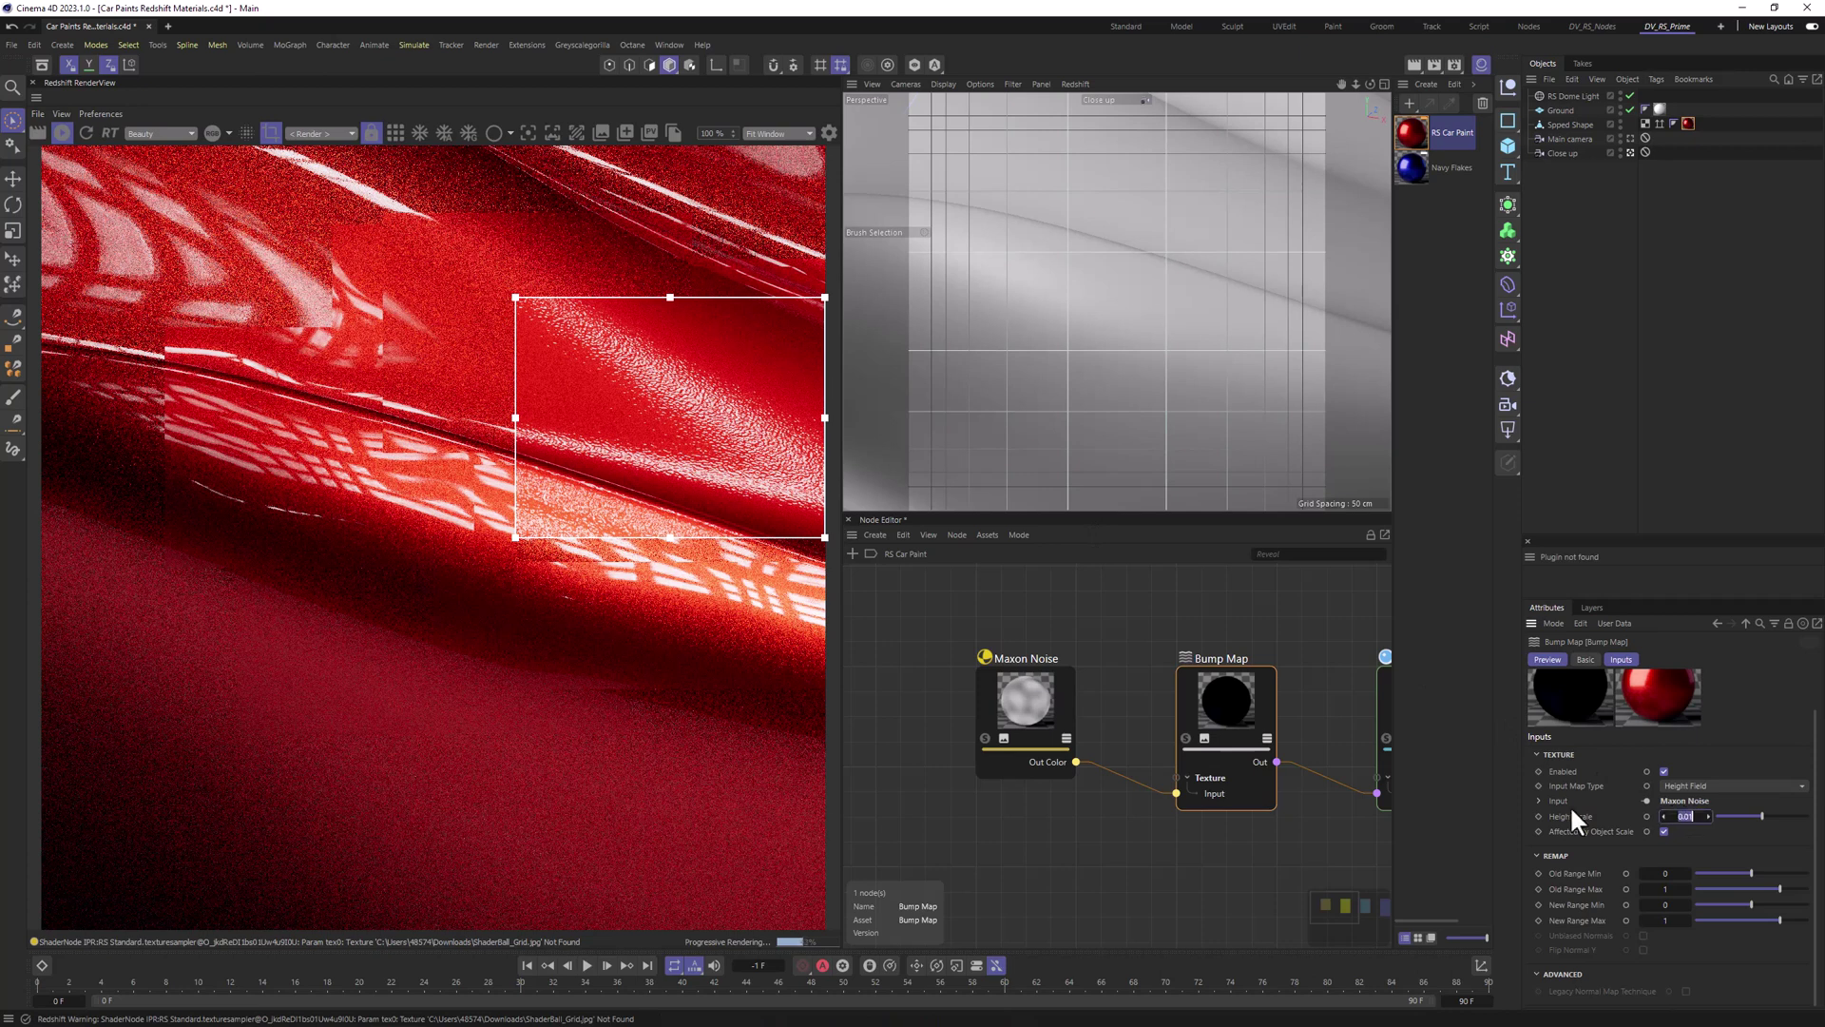
pyautogui.write('6')
pyautogui.press('Return')
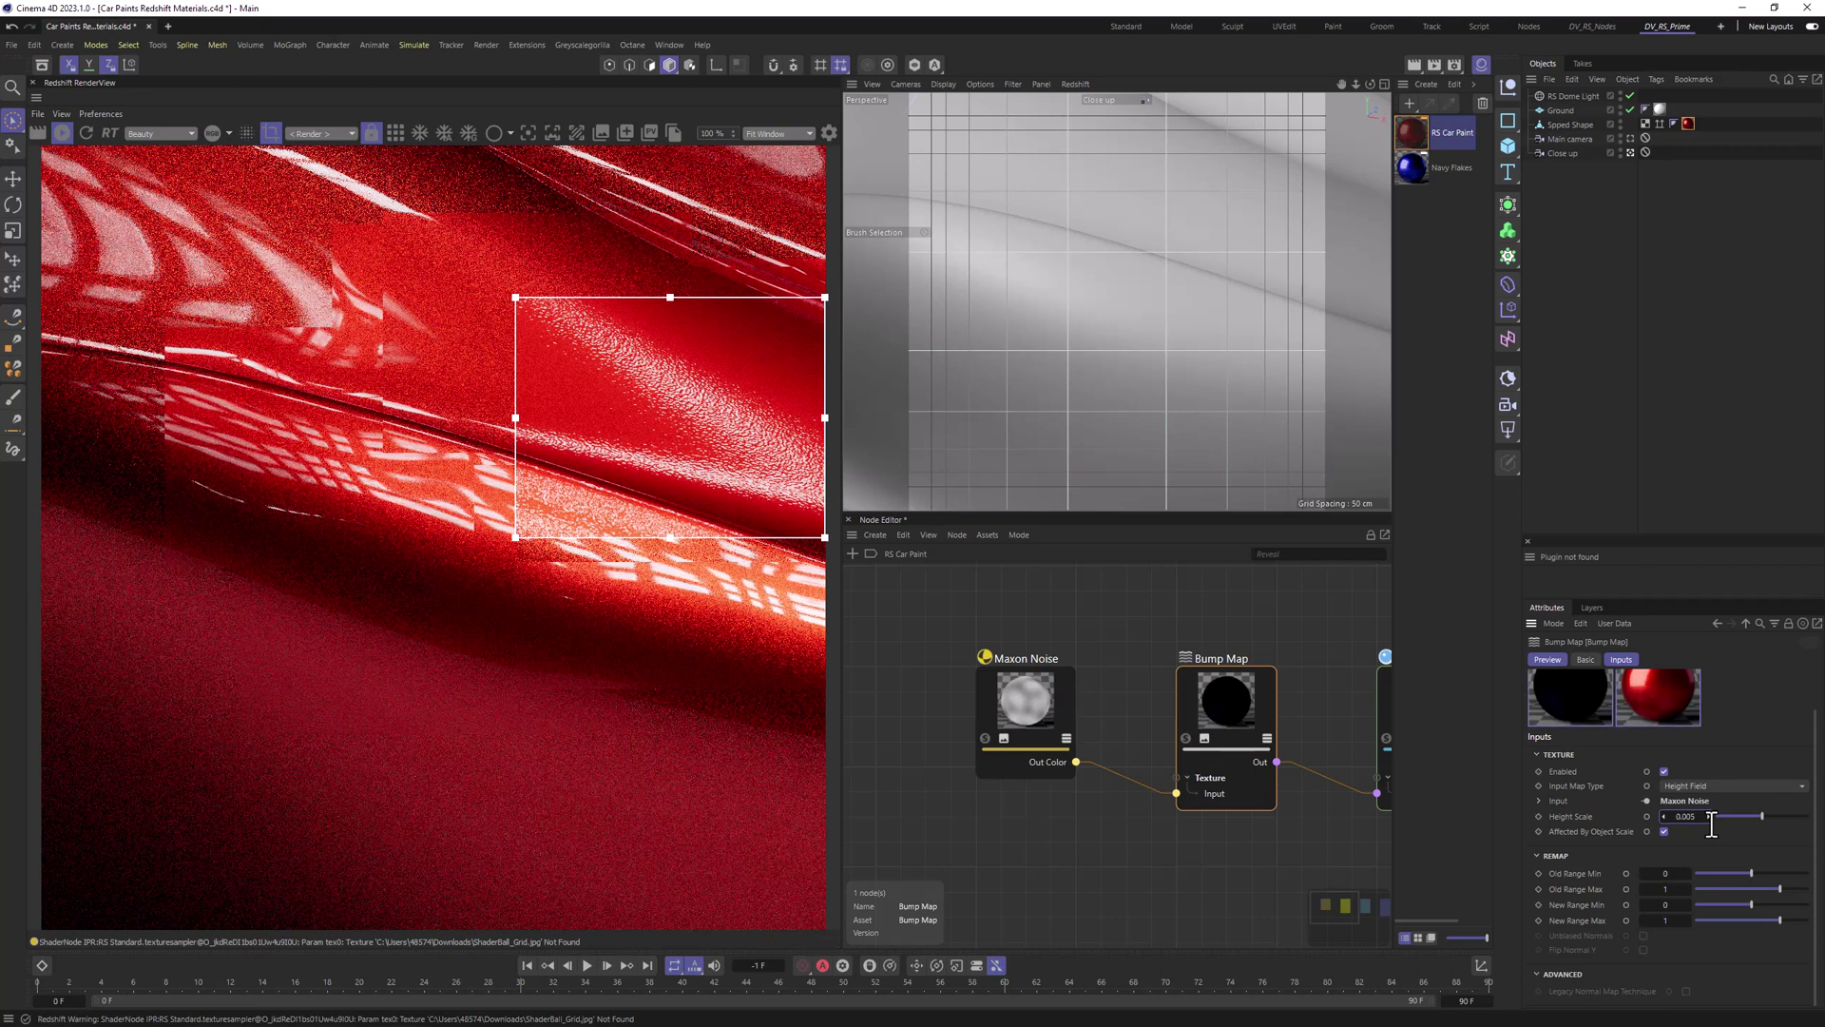
pyautogui.press('Return')
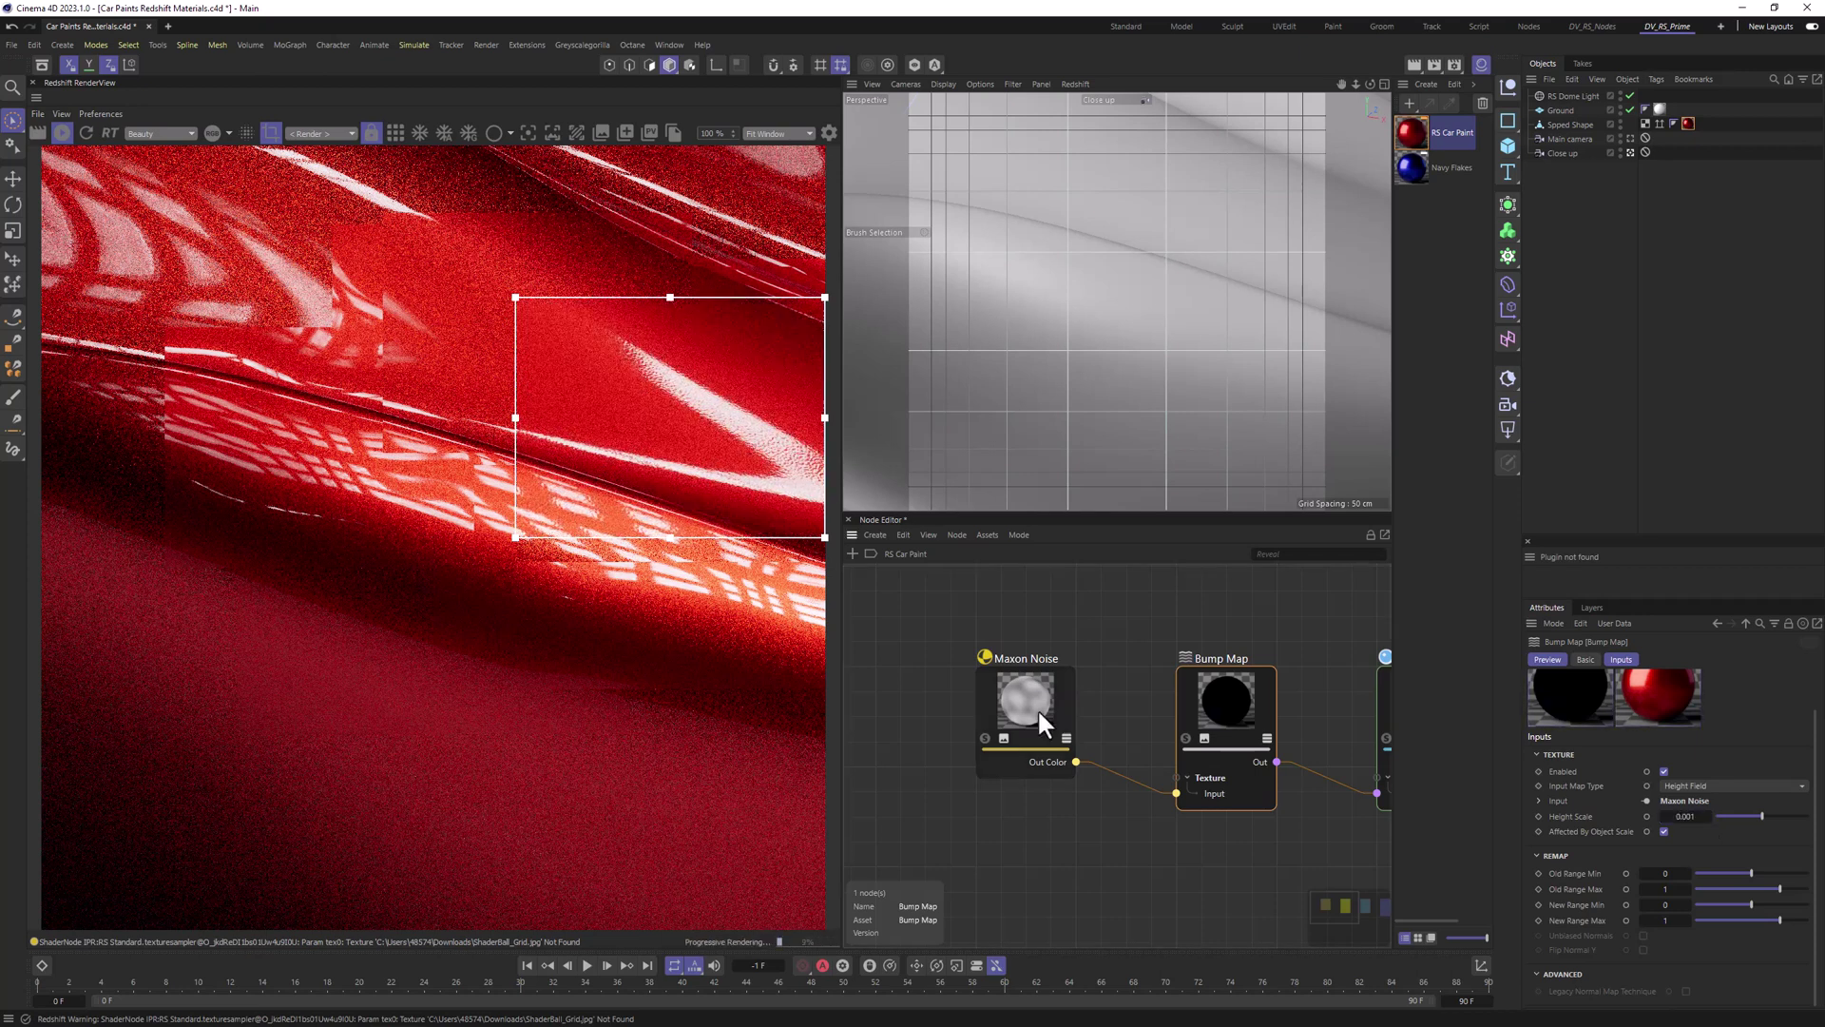
# Step: Change the Maxon Noise overall scale to 0.05
pyautogui.click(1040, 715)
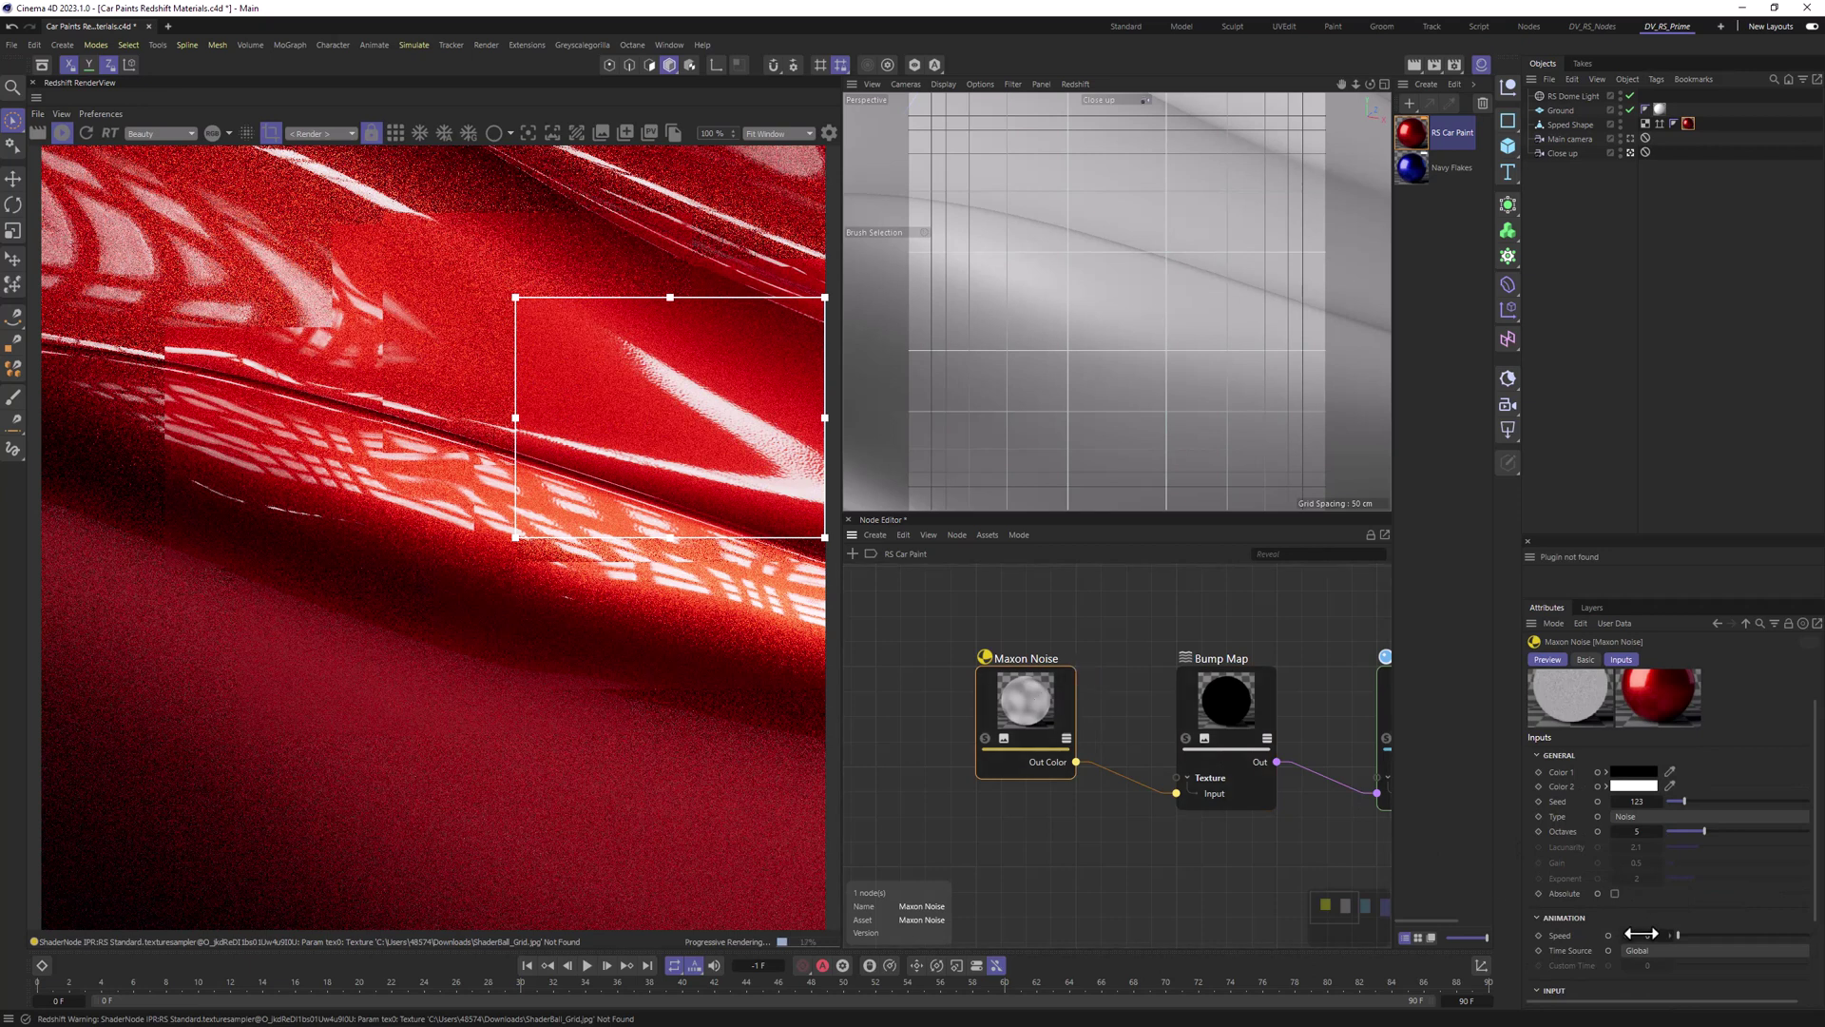
pyautogui.scroll(-2, 1631, 932)
pyautogui.click(1688, 930)
pyautogui.write('0.05')
pyautogui.press('Return')
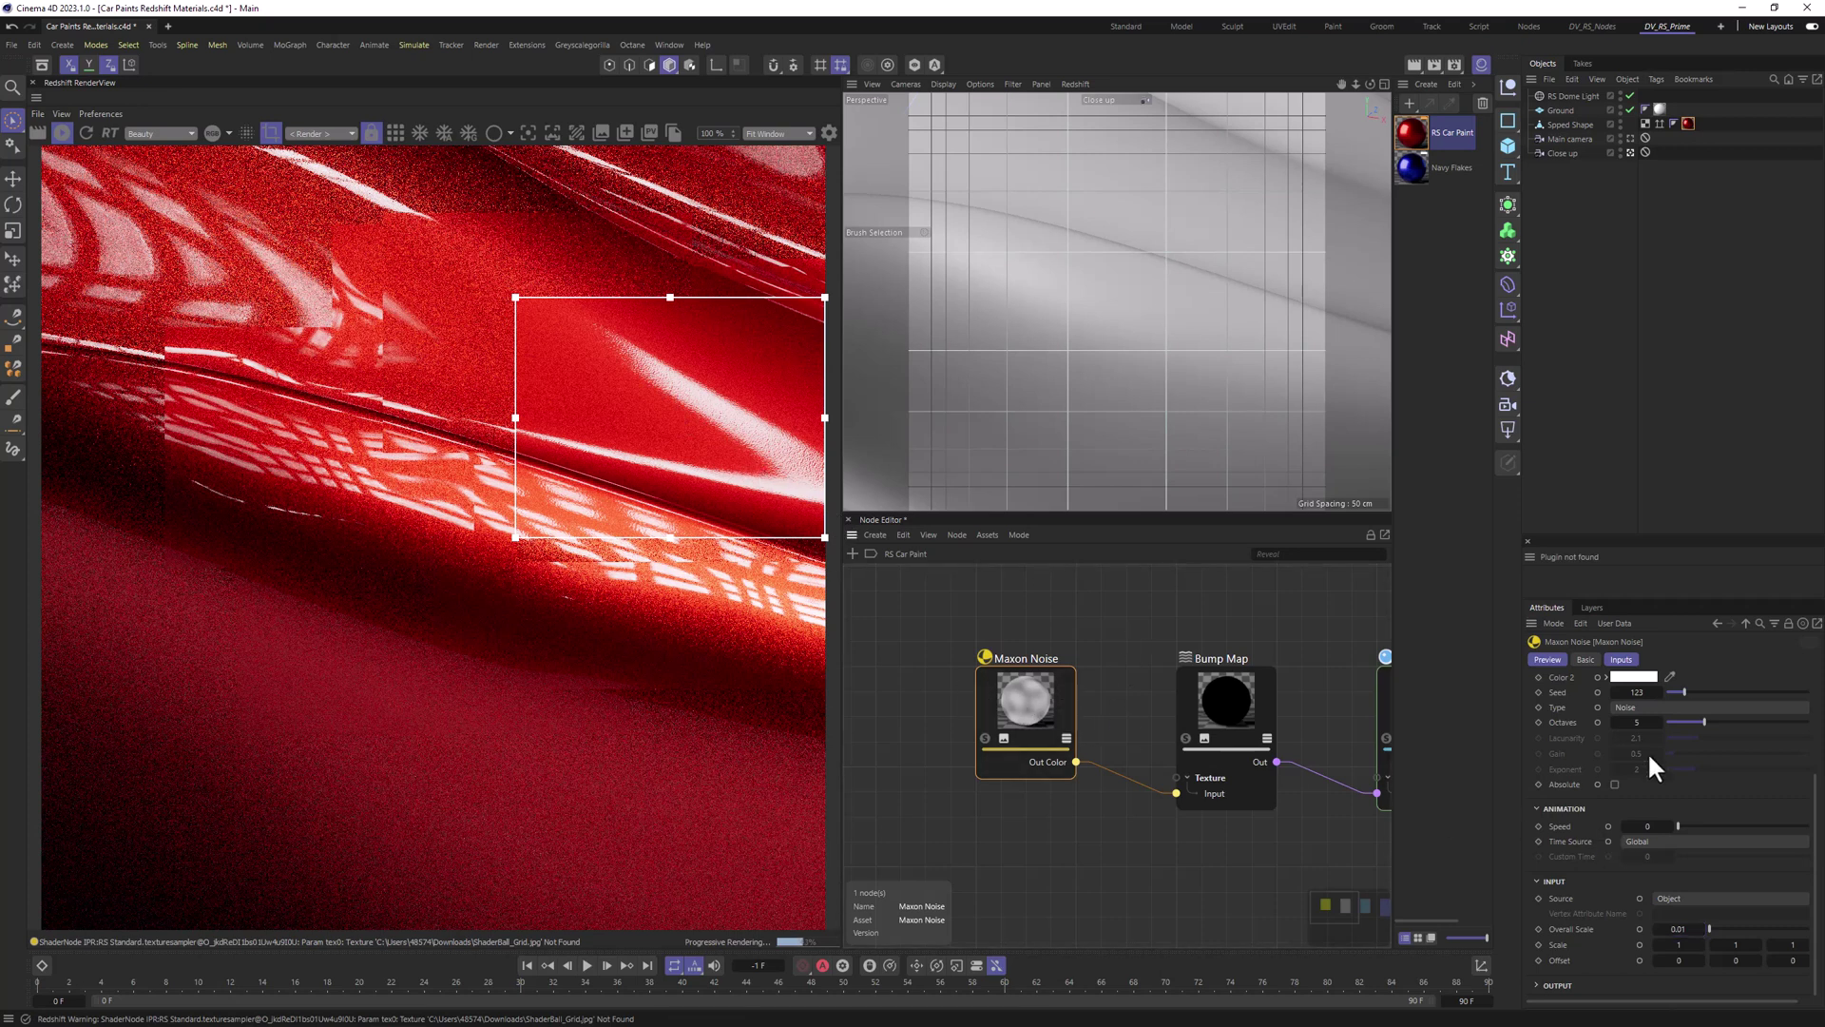
# Step: Browse the noise types, keep the default Noise, and switch to the Main camera
pyautogui.scroll(3, 1646, 751)
pyautogui.click(1632, 854)
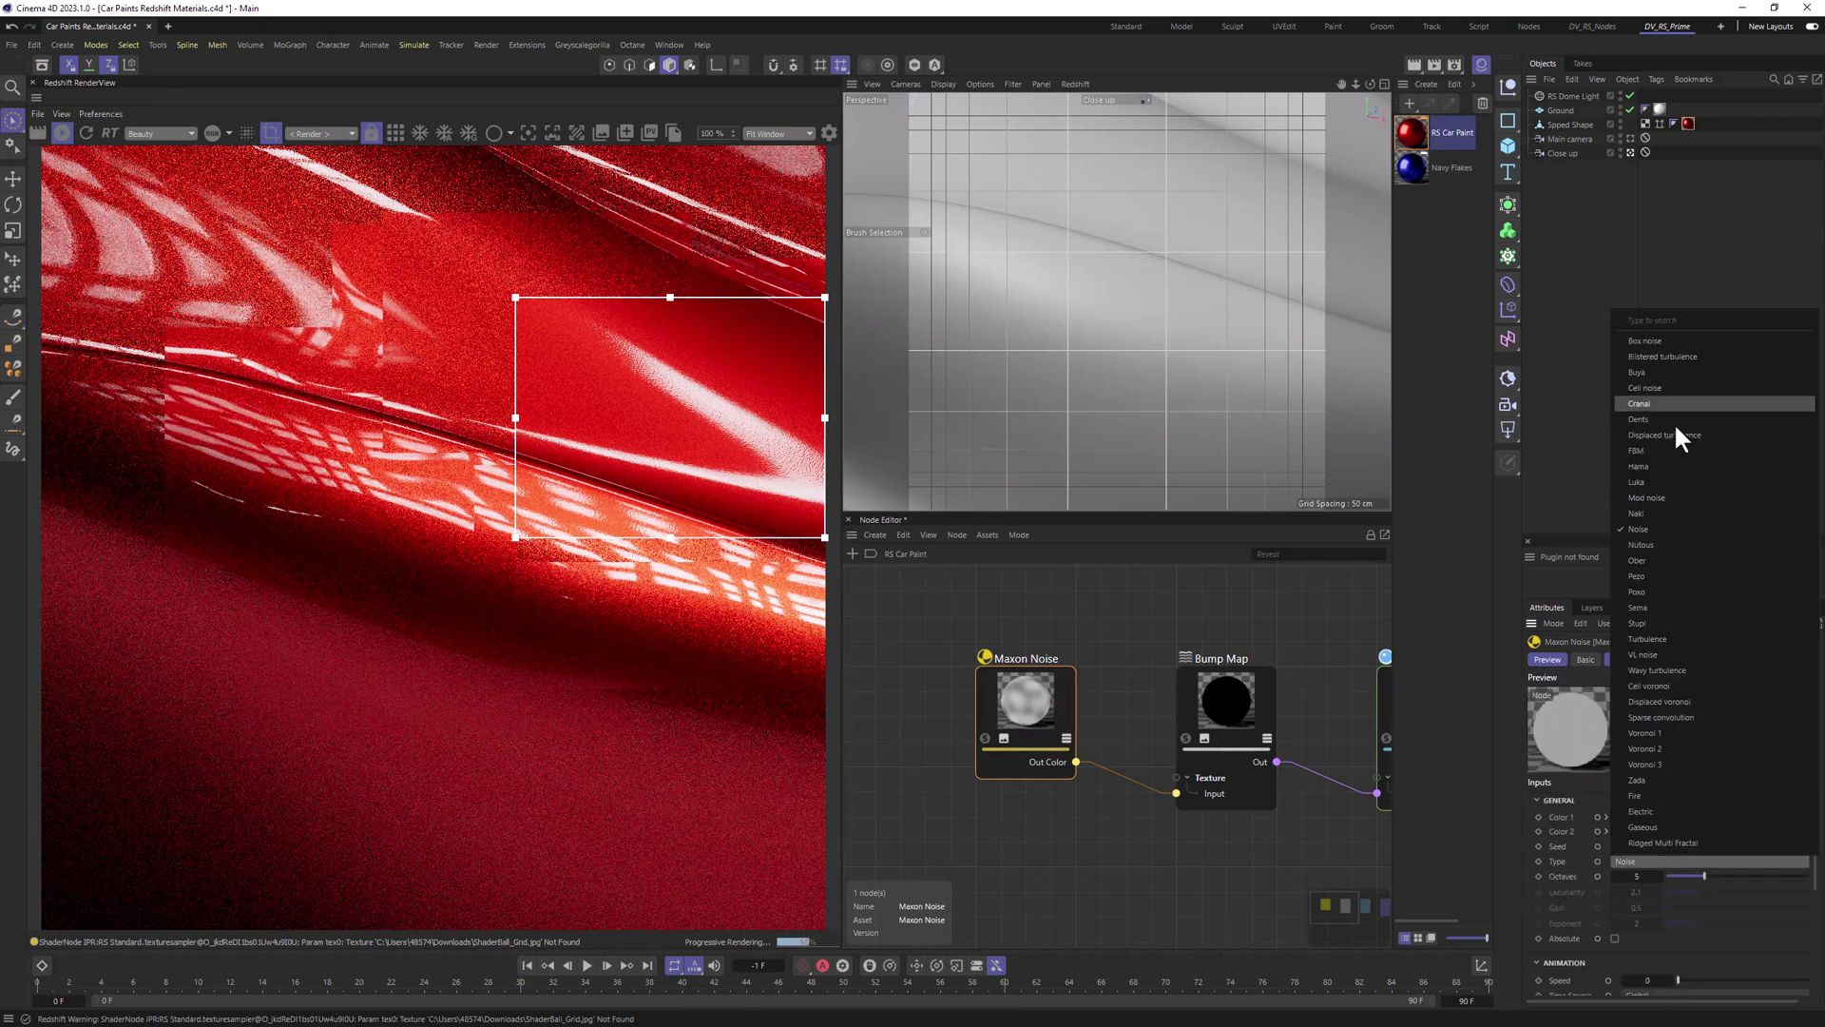
pyautogui.click(1555, 416)
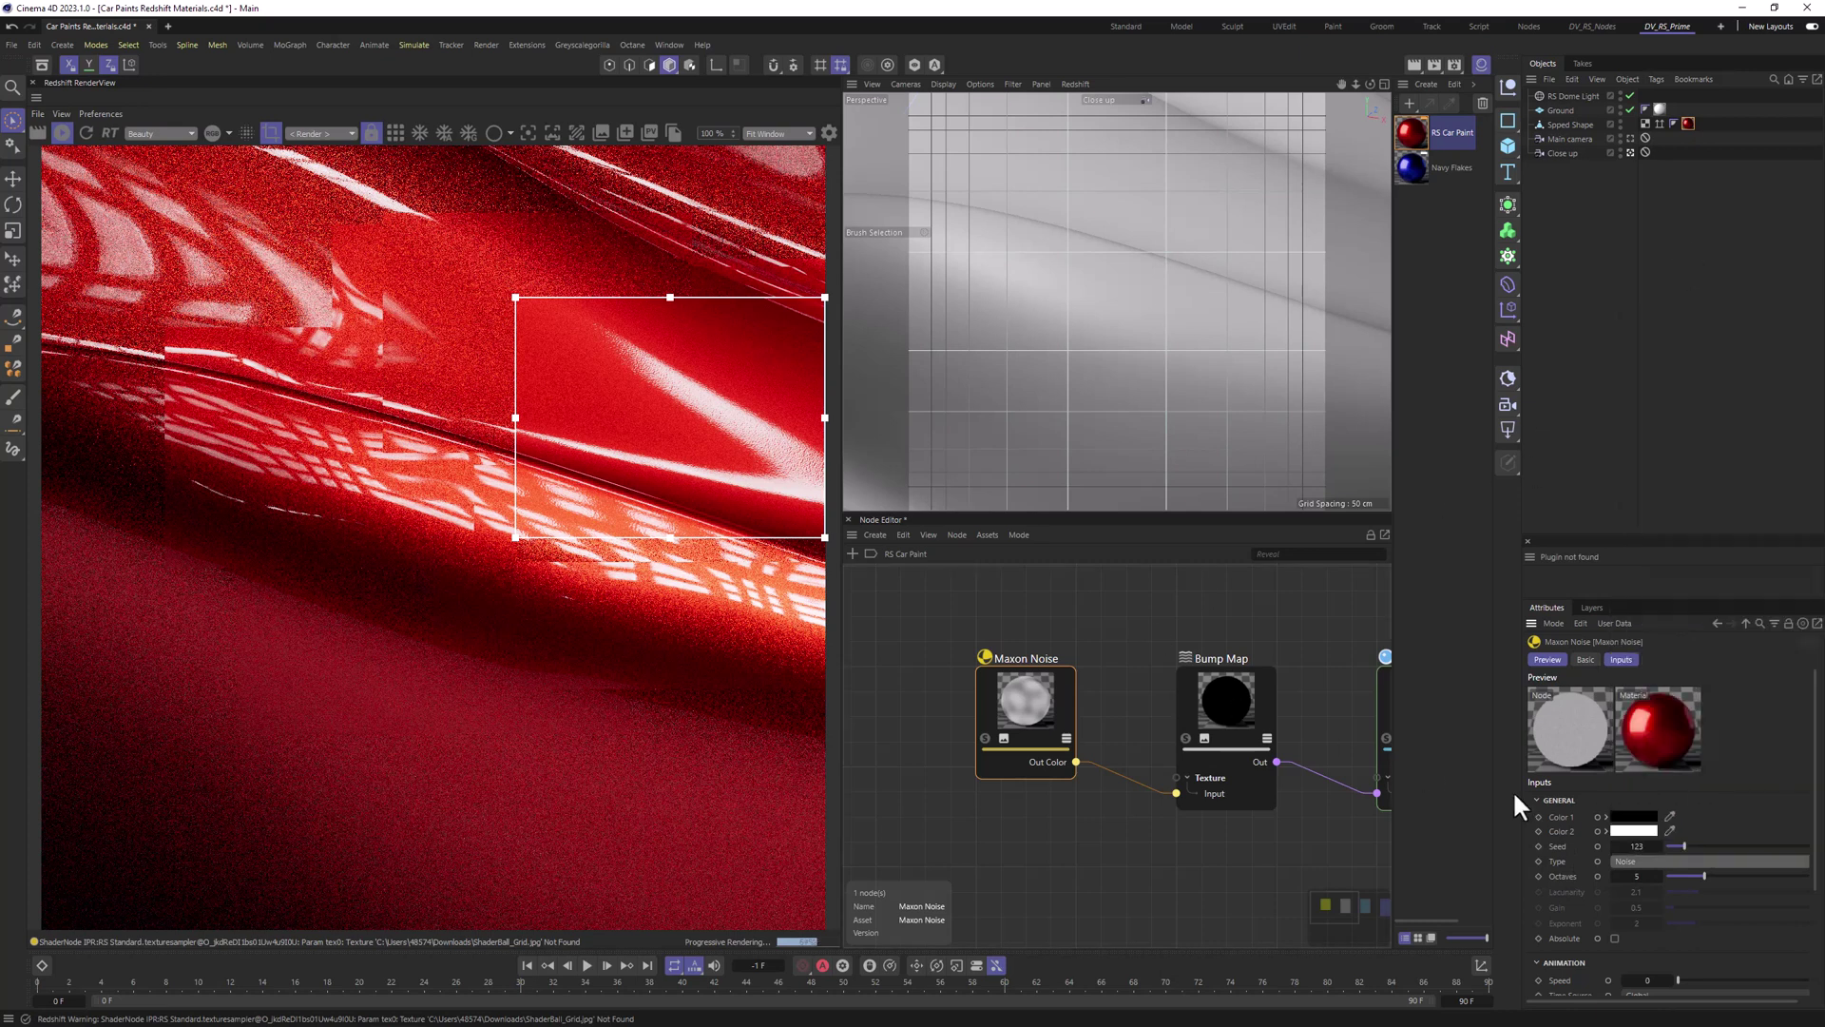
pyautogui.click(1655, 861)
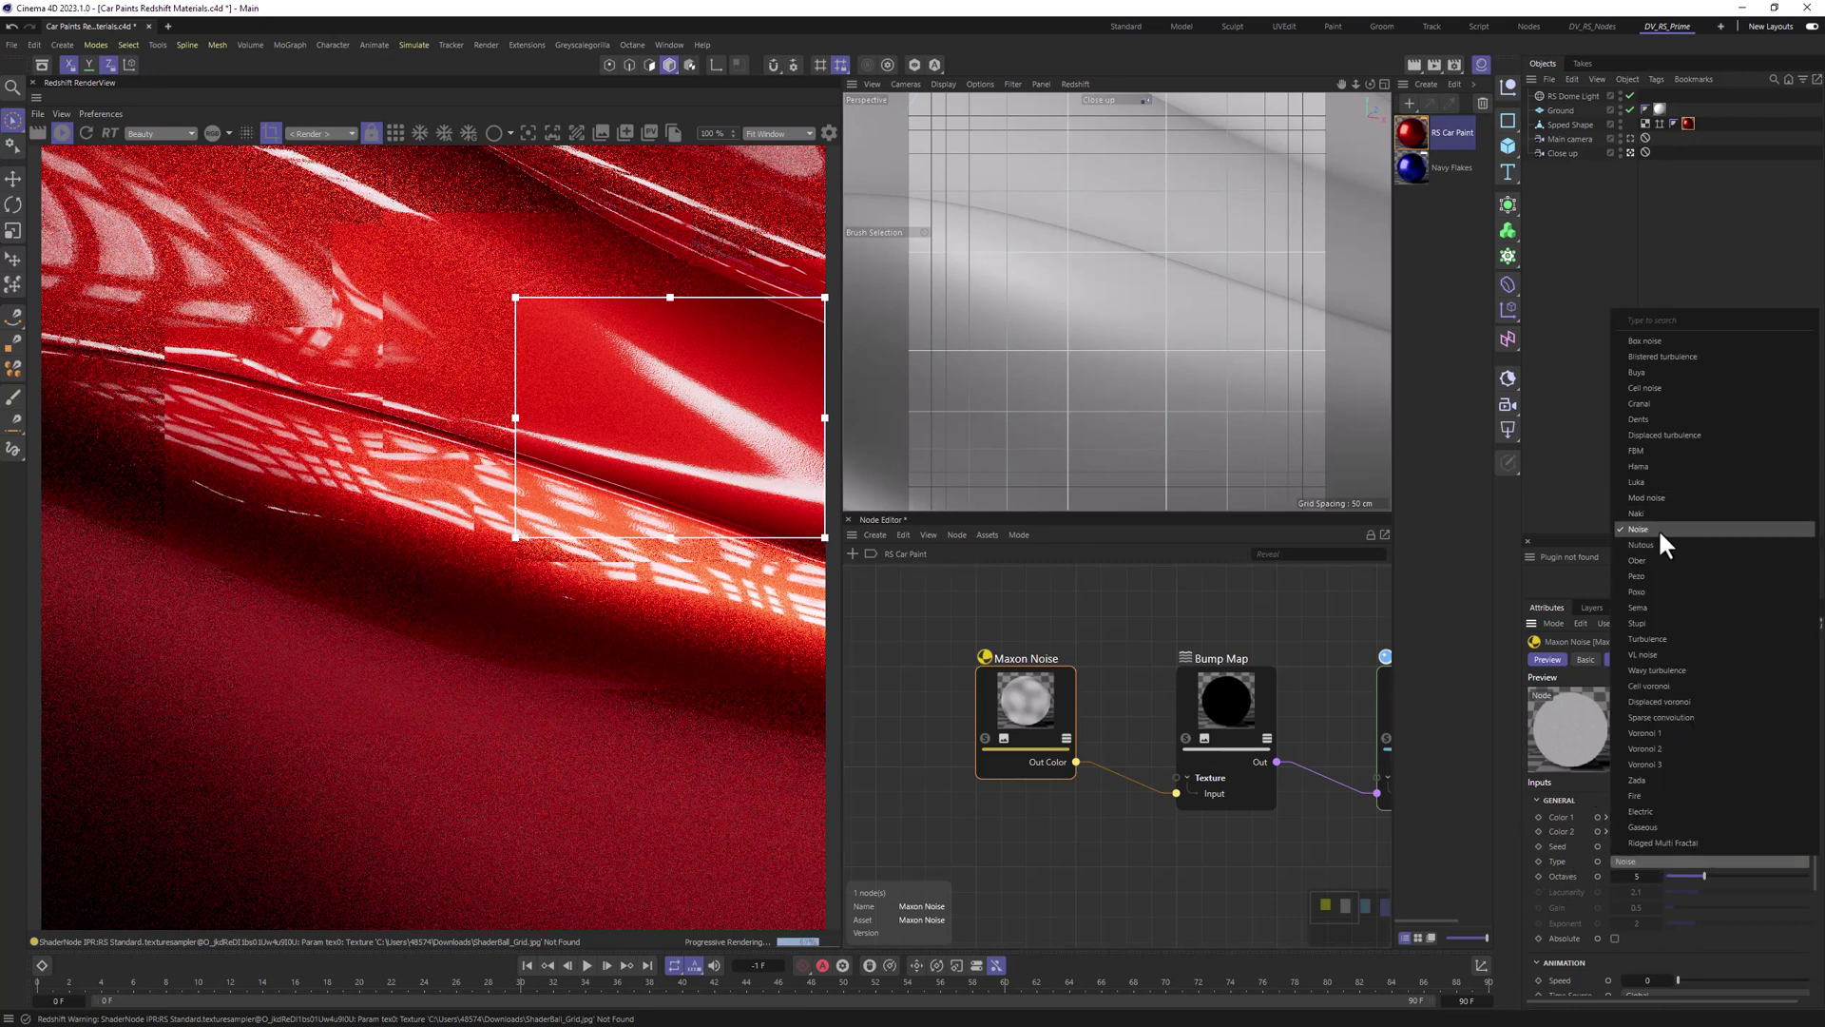
pyautogui.click(1564, 362)
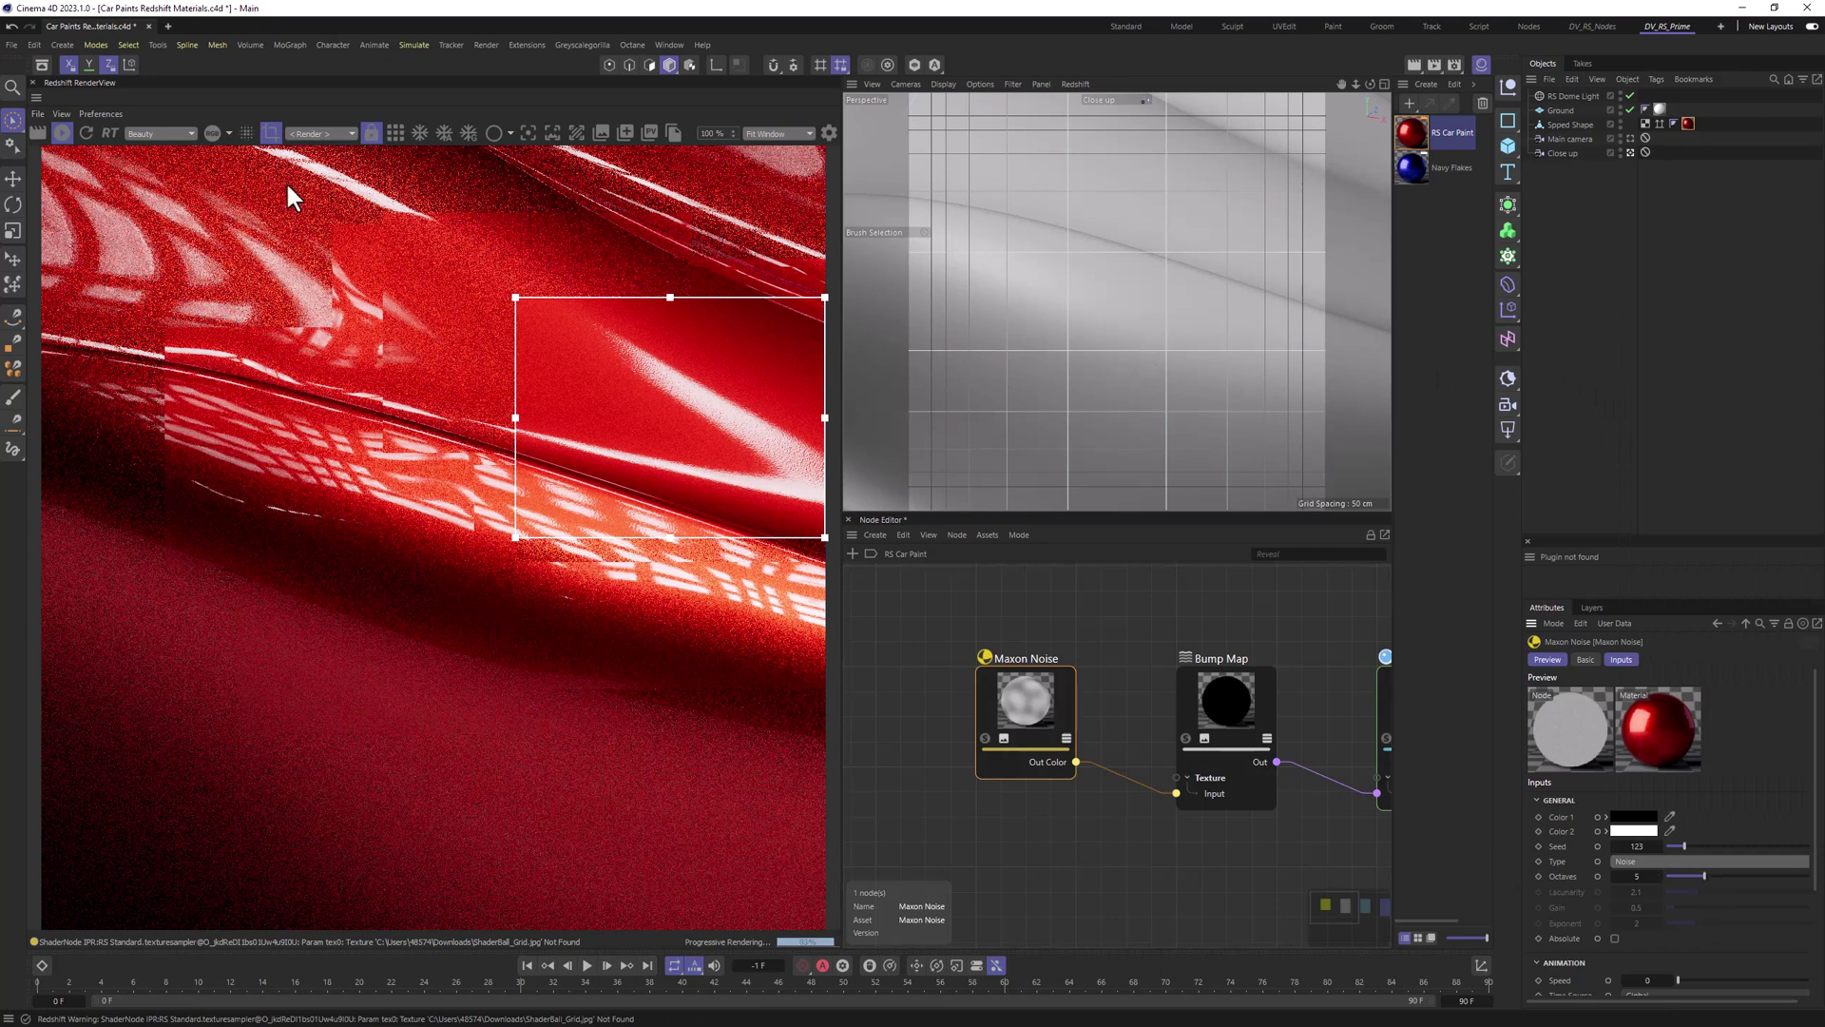
pyautogui.click(1630, 138)
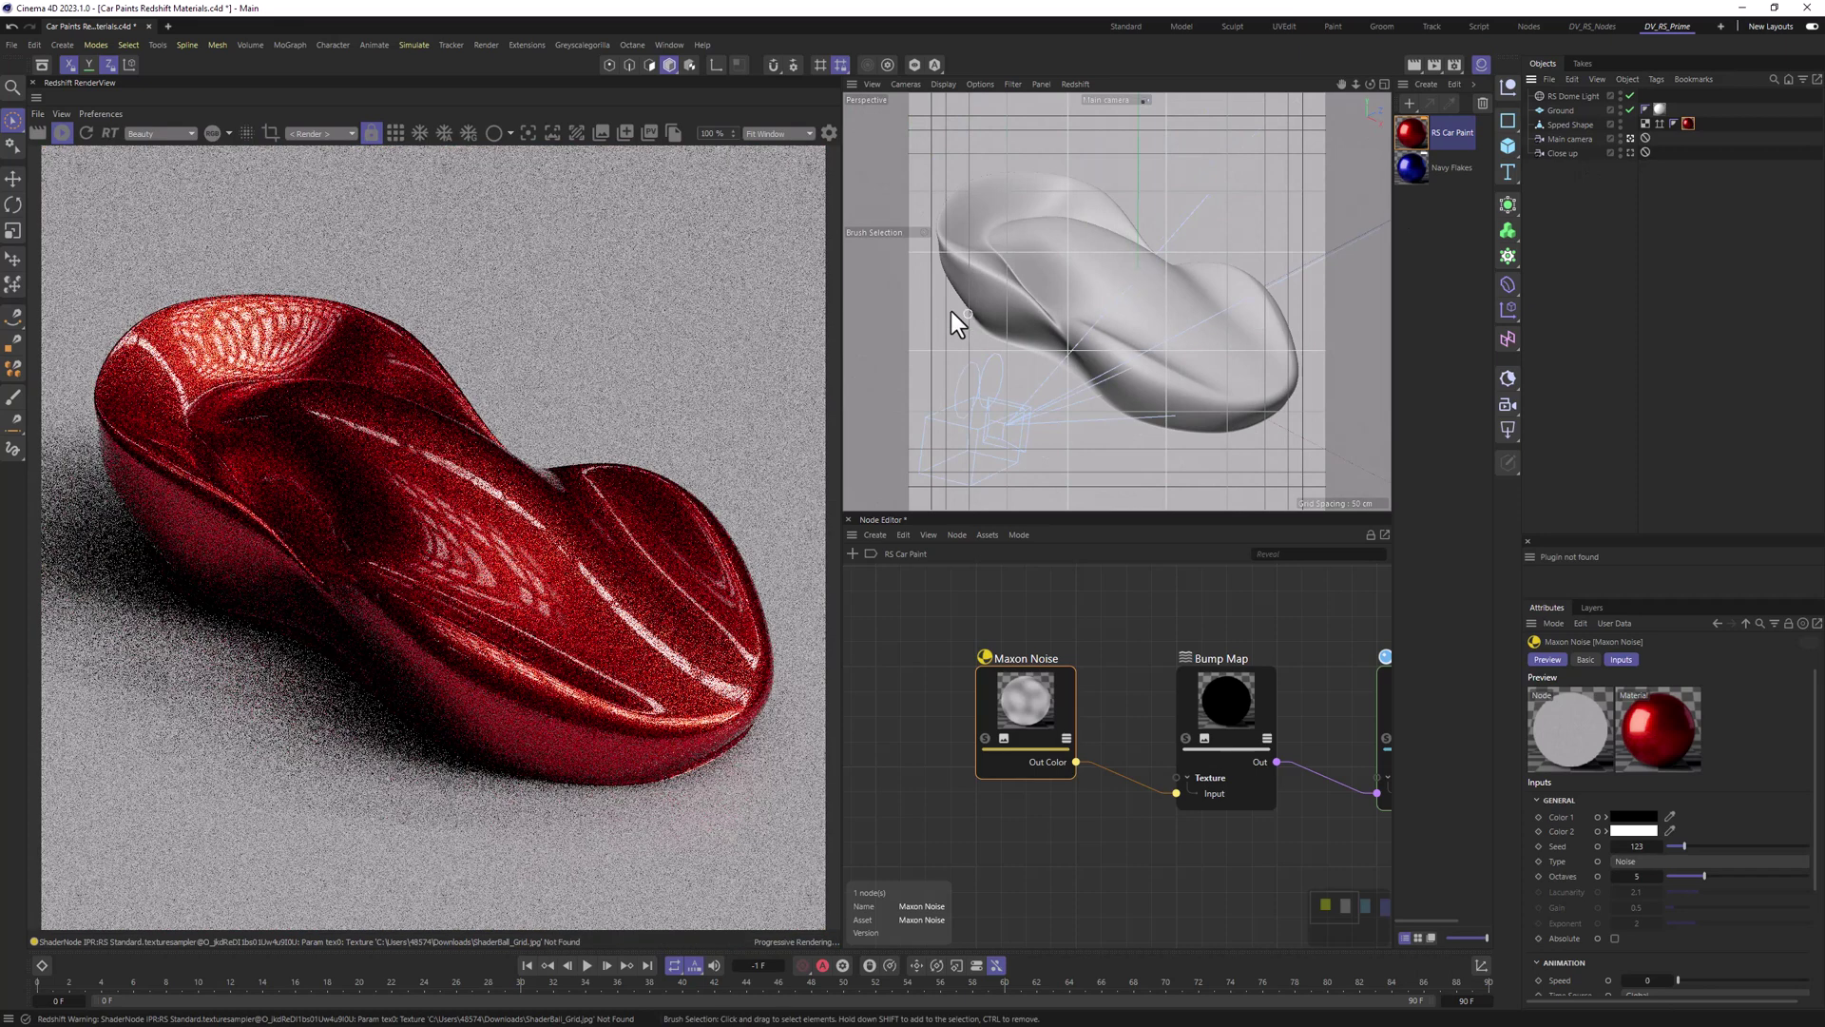
# Step: Drop the Base Layer Specular weight to 0 for a darker, deeper red
pyautogui.click(270, 134)
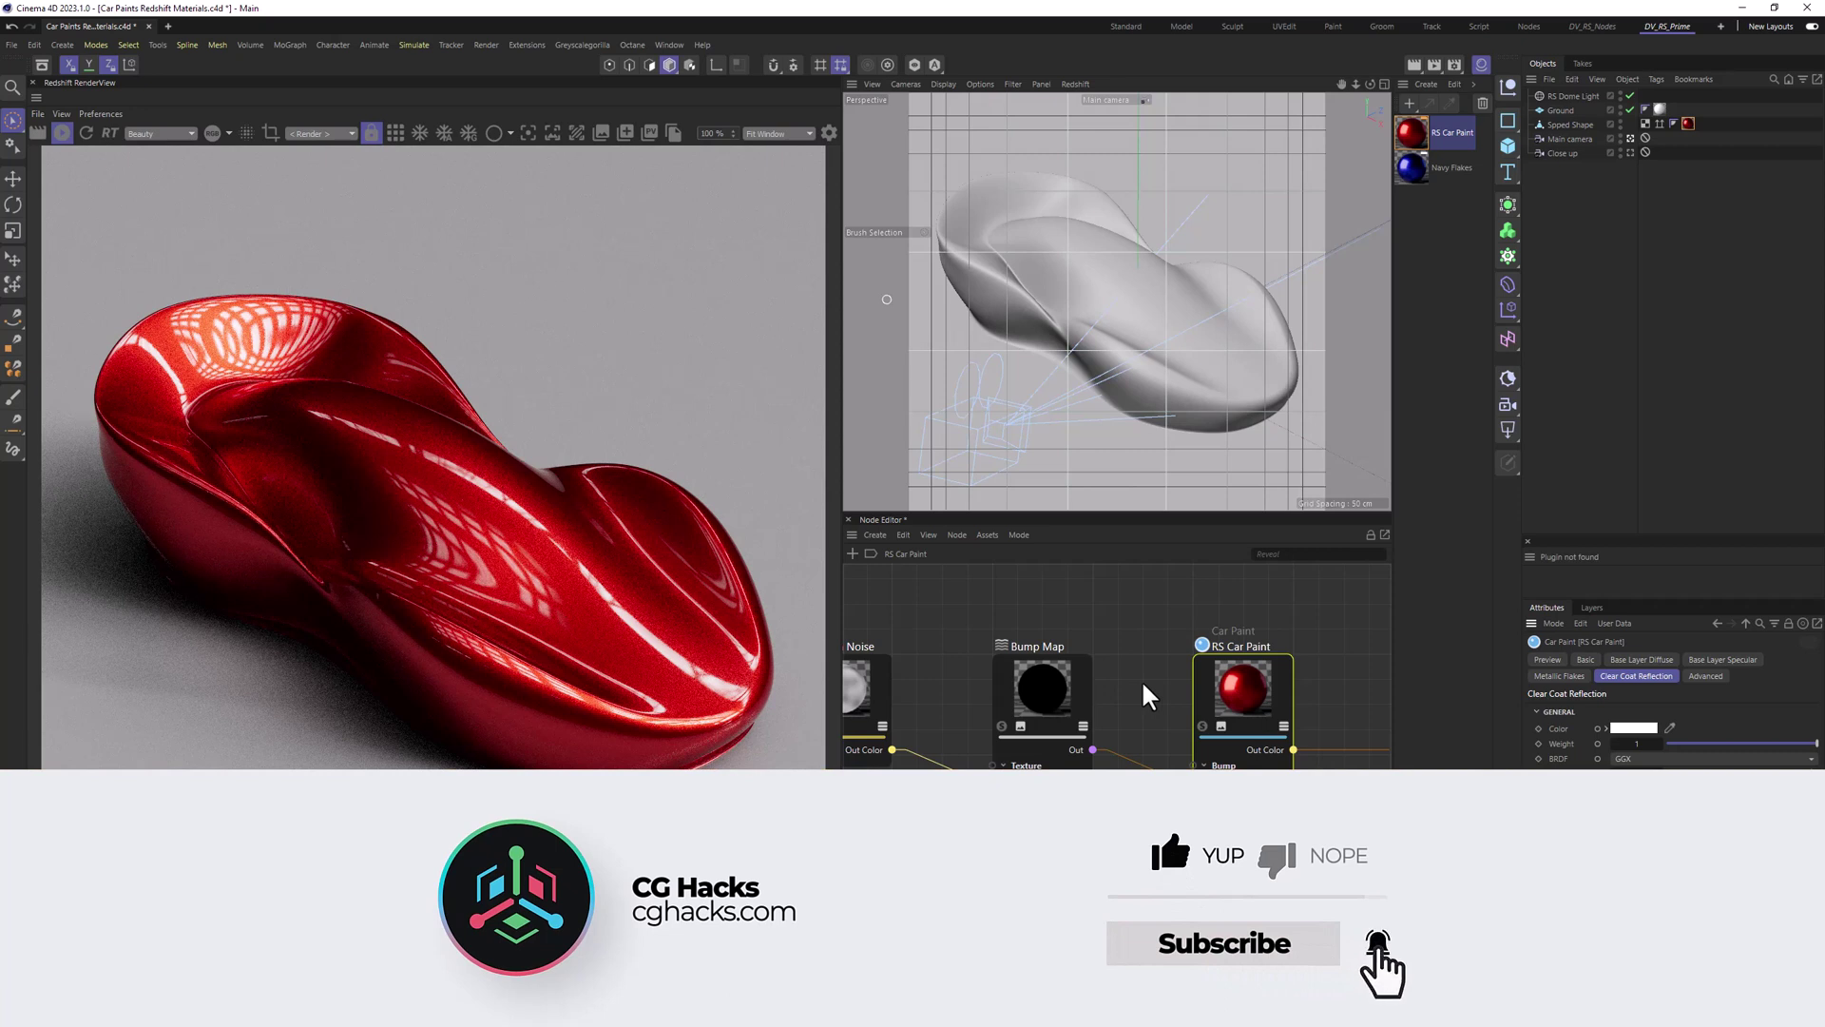
pyautogui.moveTo(1144, 684); pyautogui.dragTo(1219, 693, button='middle')
pyautogui.scroll(-2, 1169, 702)
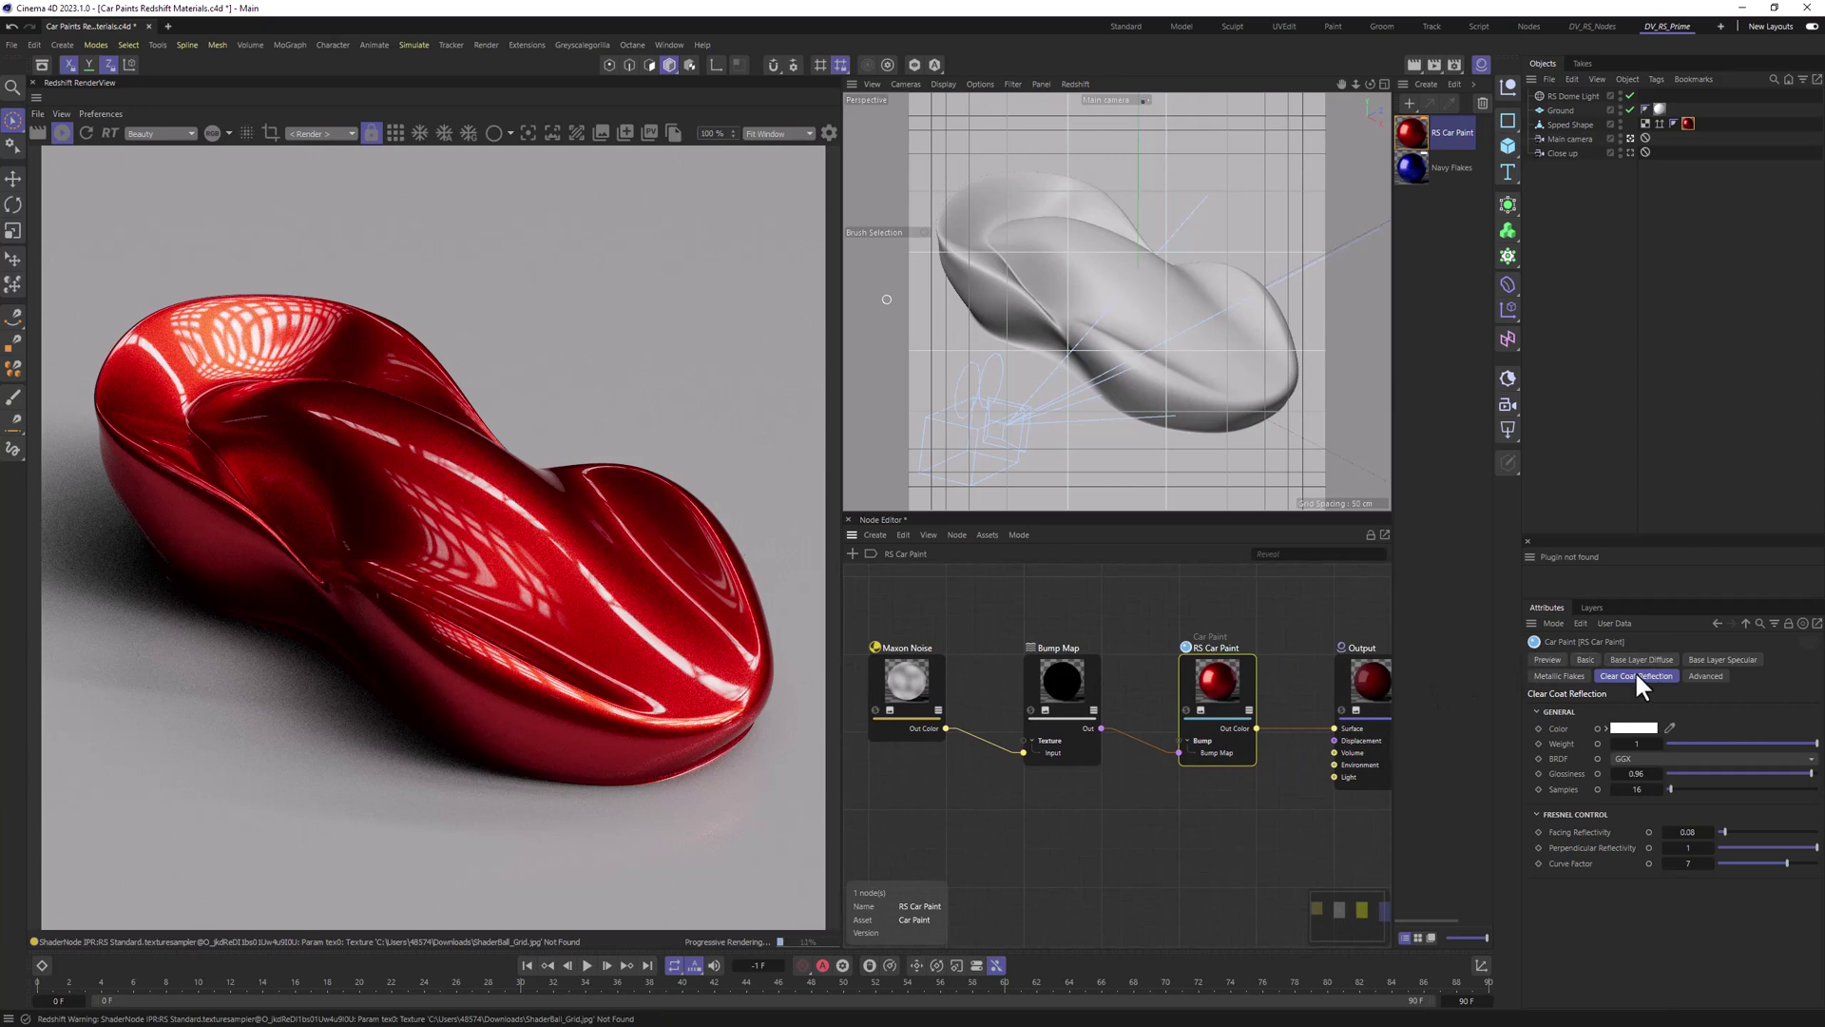
pyautogui.click(1559, 675)
pyautogui.click(1722, 660)
pyautogui.click(1559, 674)
pyautogui.click(1724, 659)
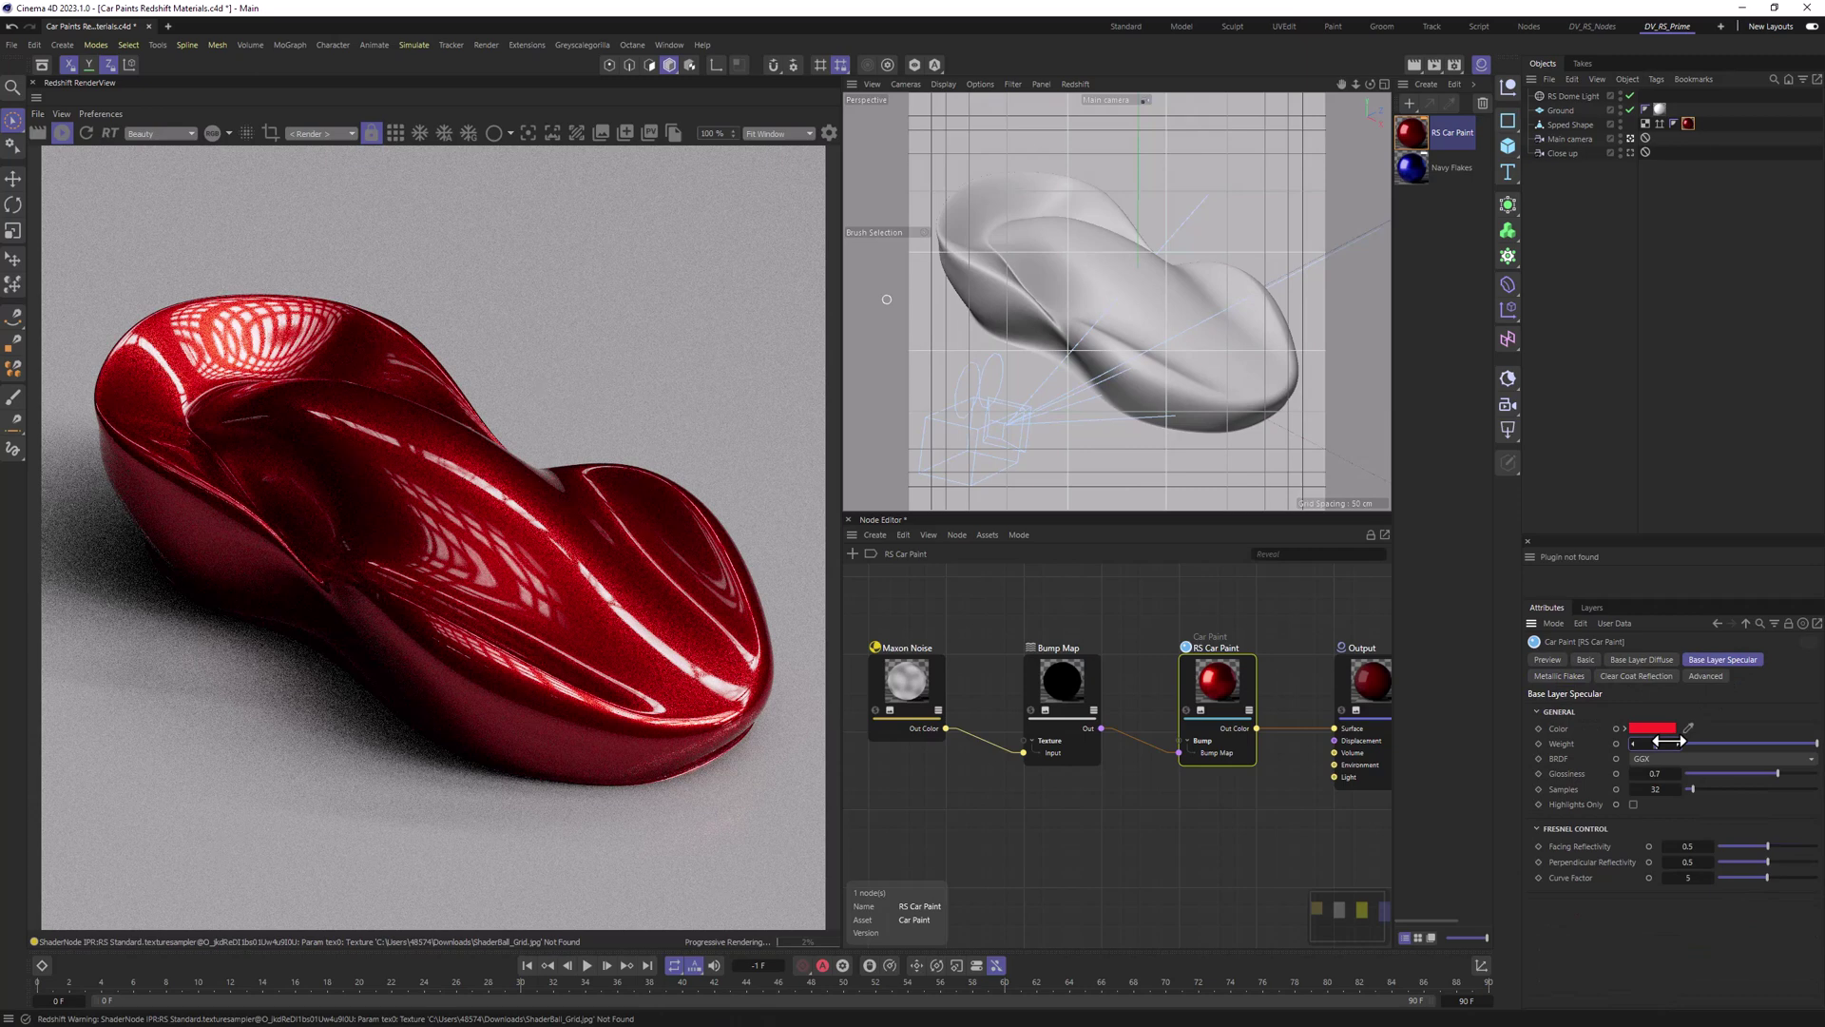
pyautogui.moveTo(1669, 741); pyautogui.dragTo(1616, 742)
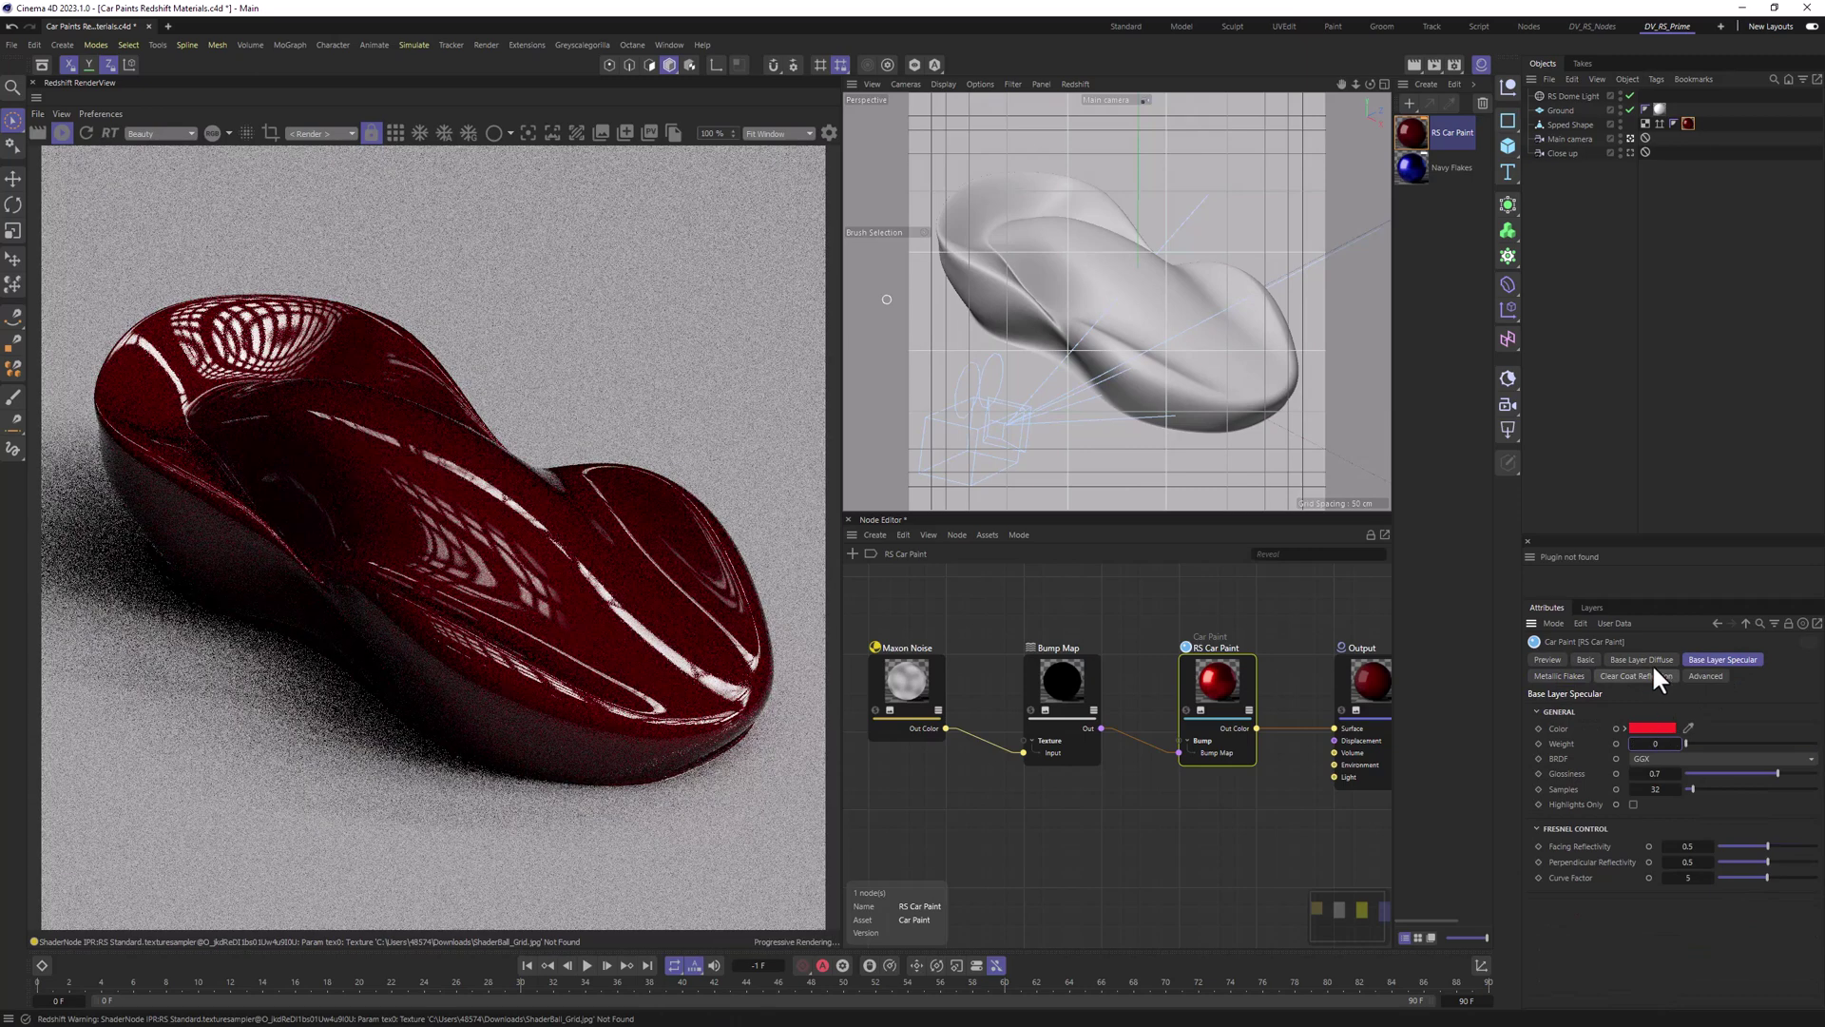
pyautogui.click(1647, 658)
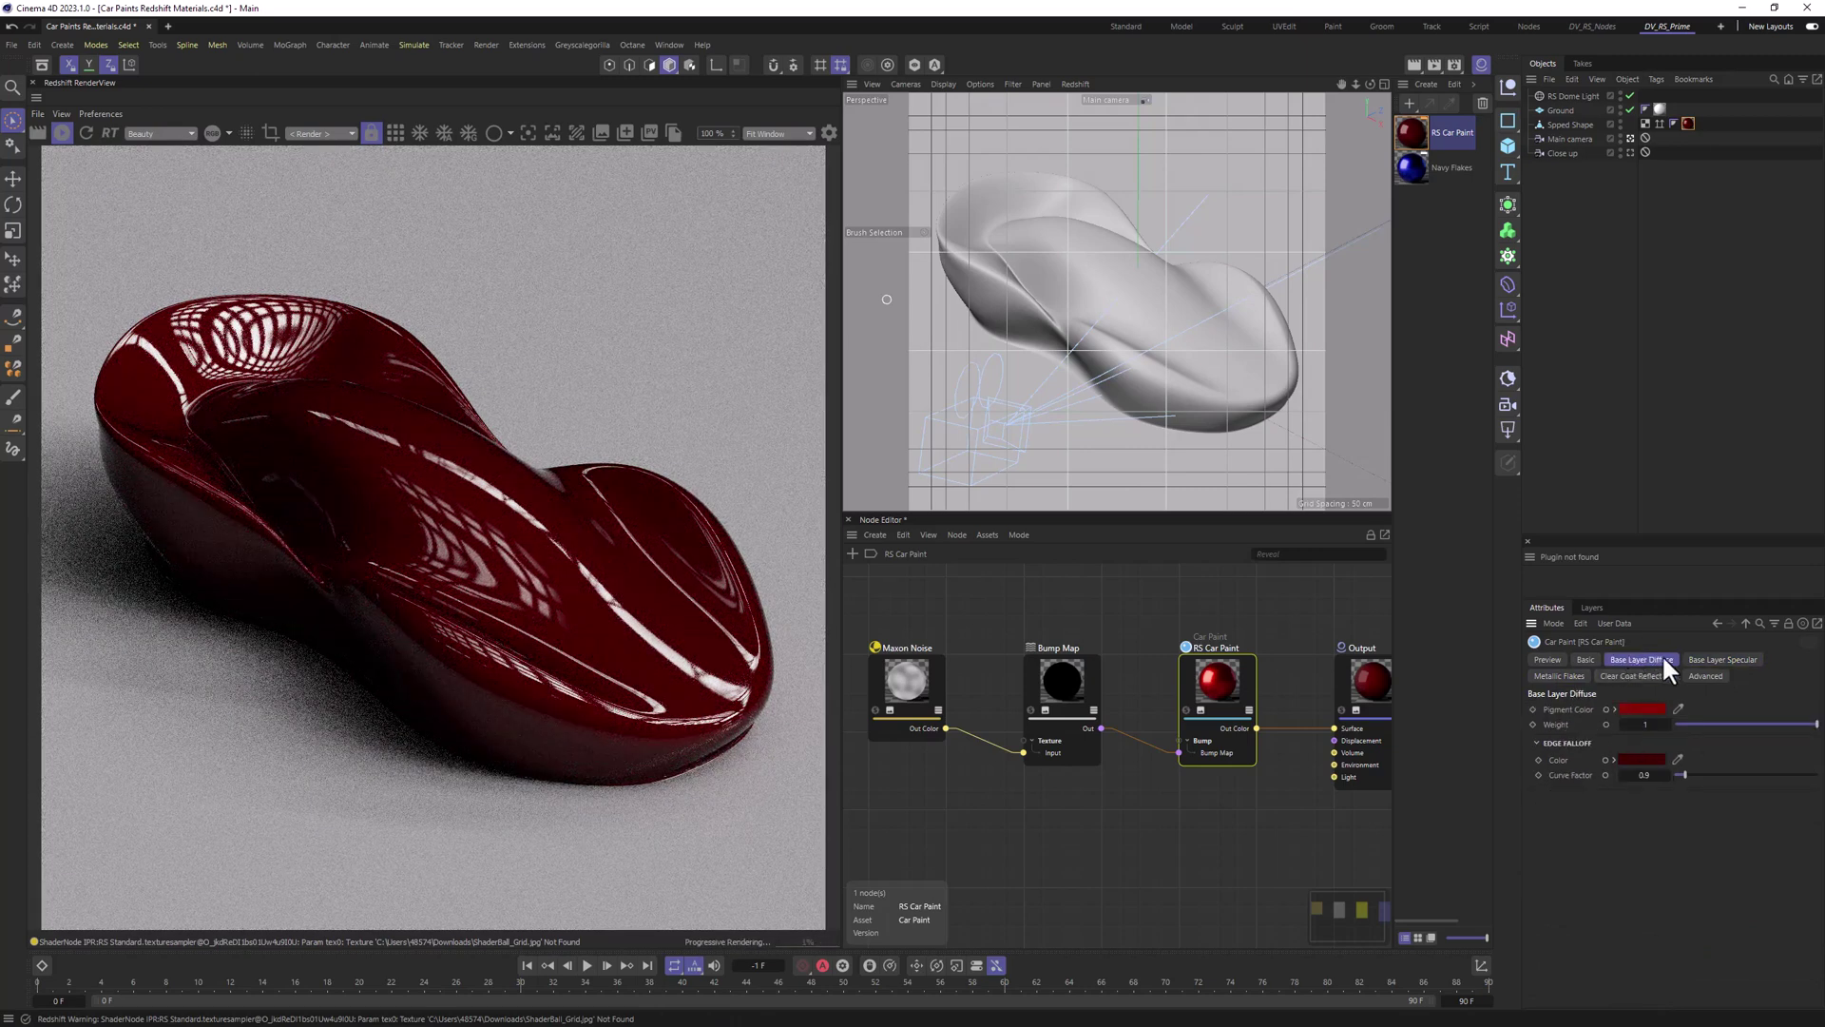
# Step: Adjust the base layer pigment colour's red brightness and saturation
pyautogui.click(1636, 708)
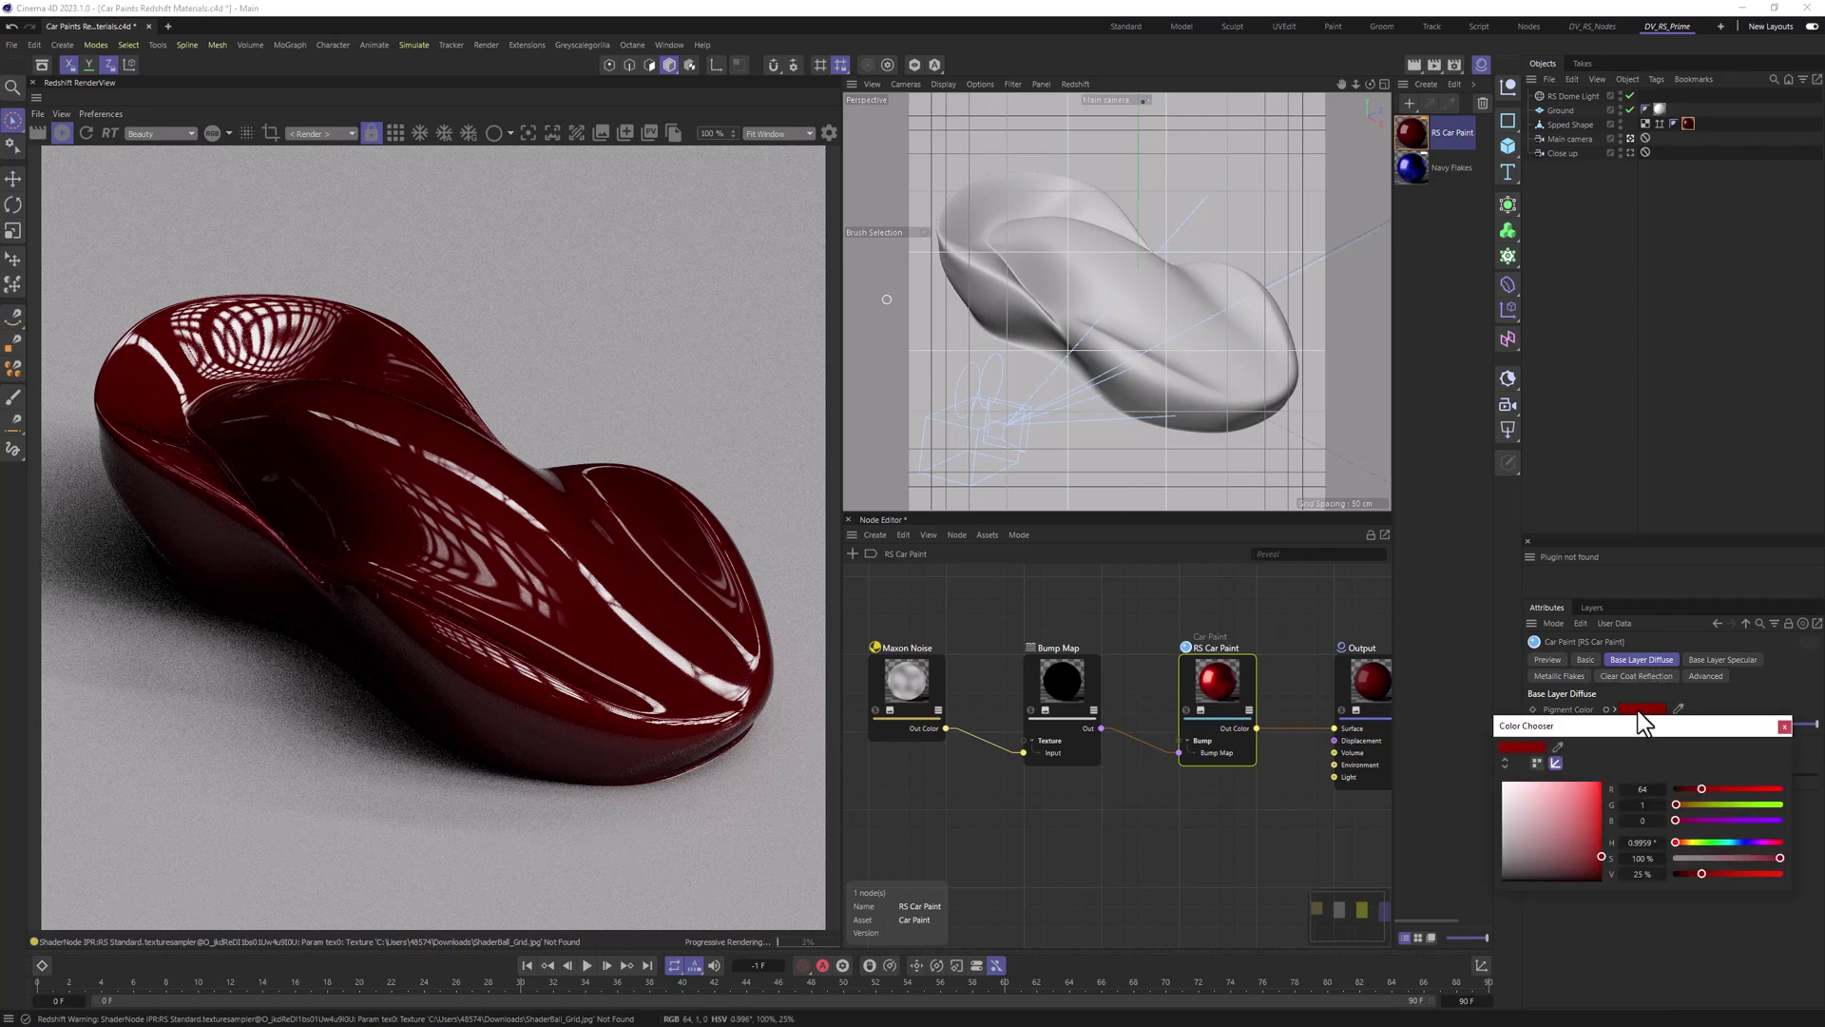
pyautogui.moveTo(1604, 724); pyautogui.dragTo(1264, 632)
pyautogui.moveTo(1355, 778); pyautogui.dragTo(1434, 779)
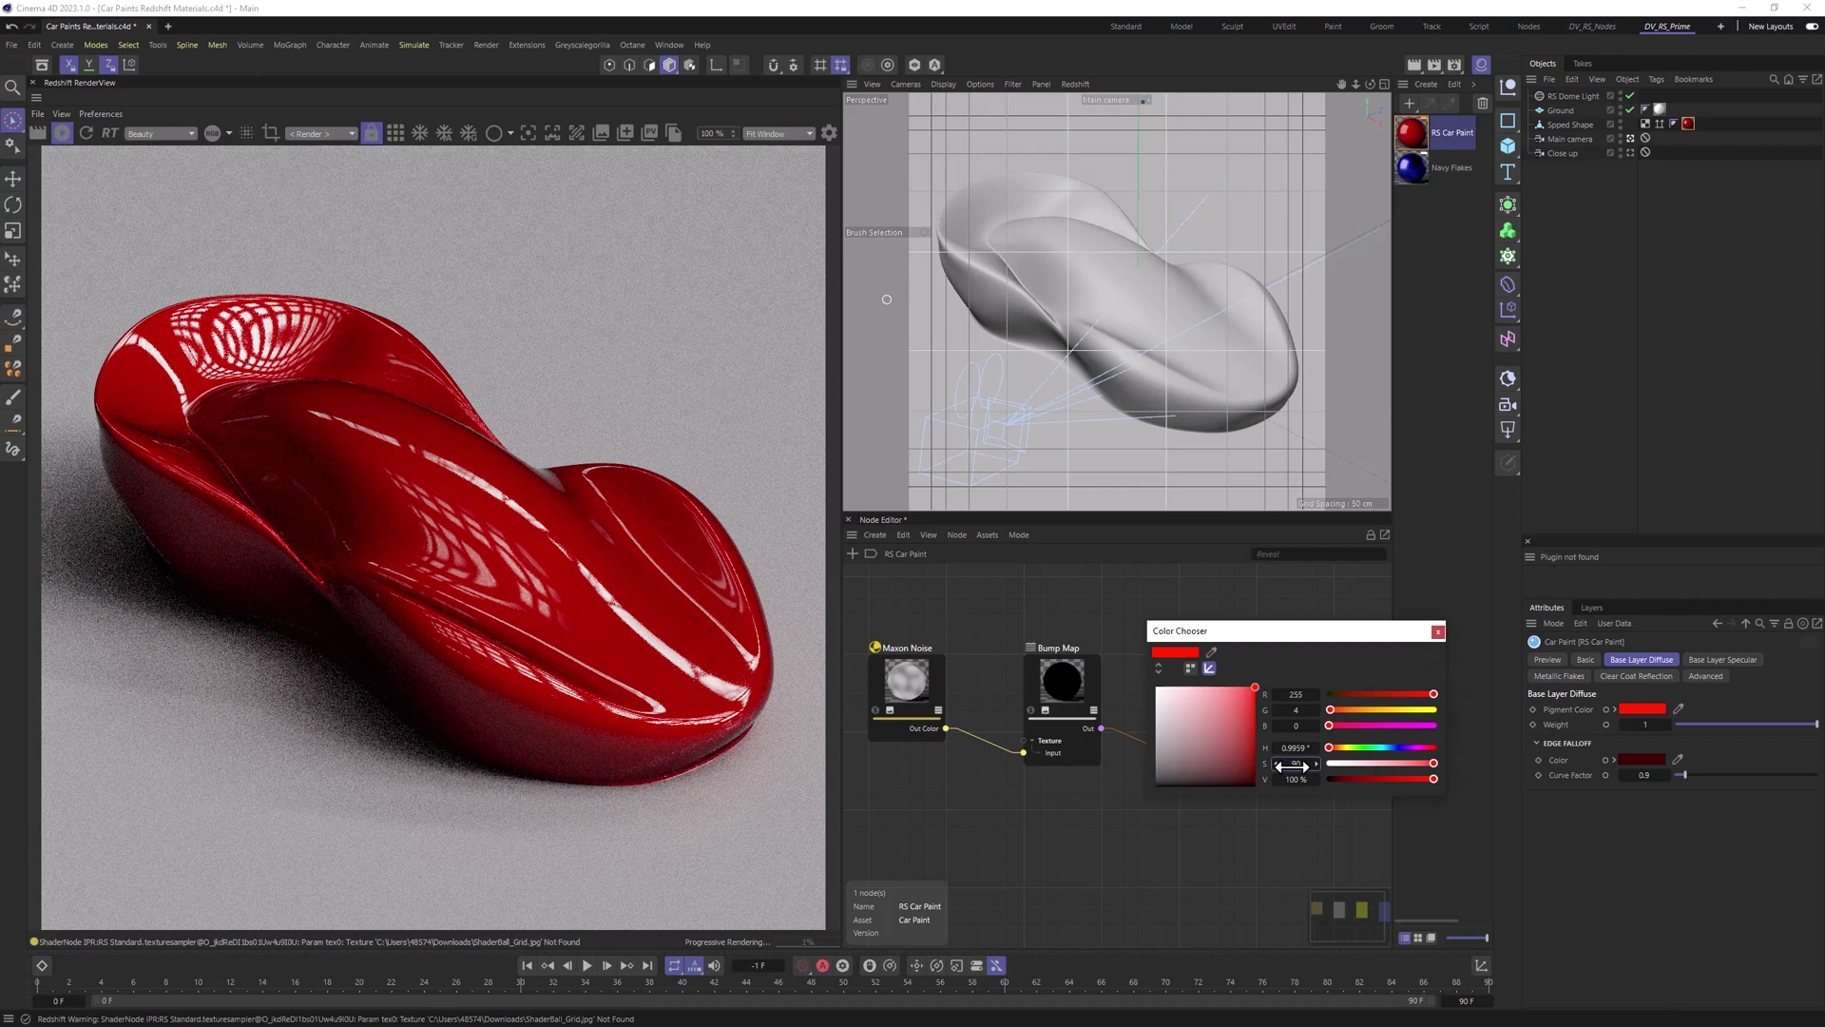
pyautogui.moveTo(1298, 765); pyautogui.dragTo(1291, 766)
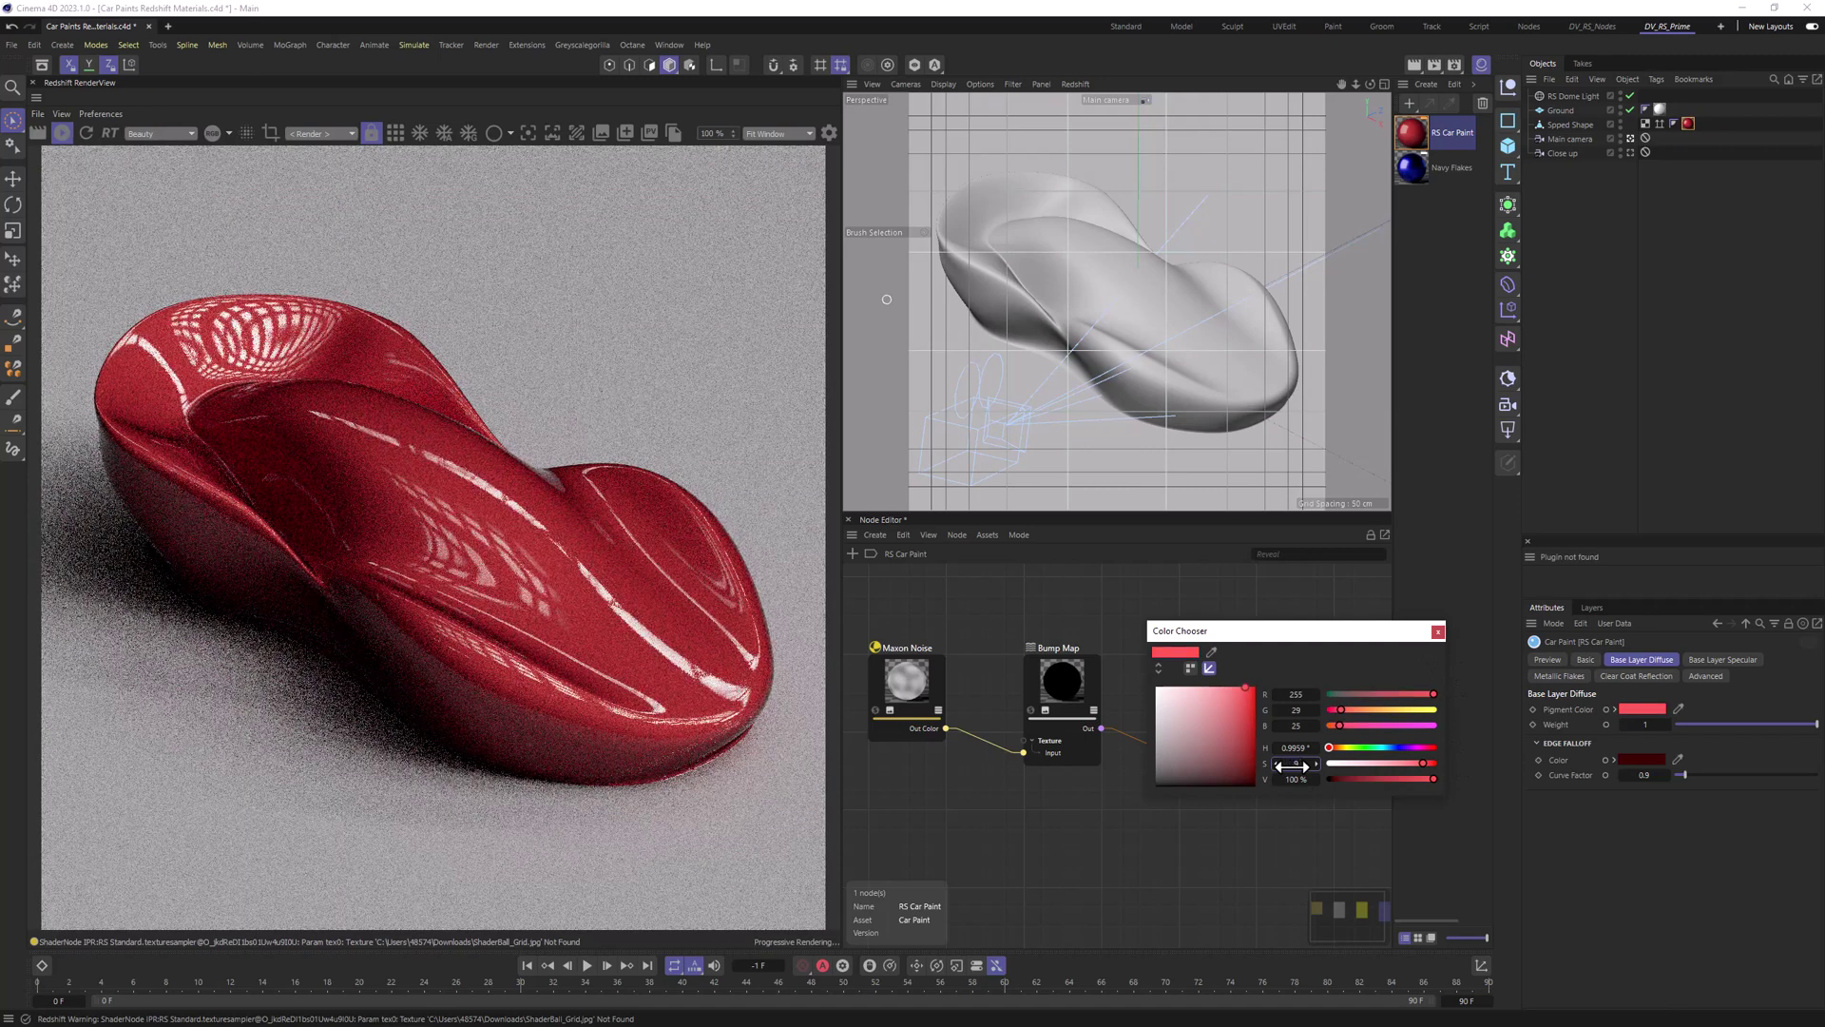
pyautogui.moveTo(1291, 765); pyautogui.dragTo(1299, 765)
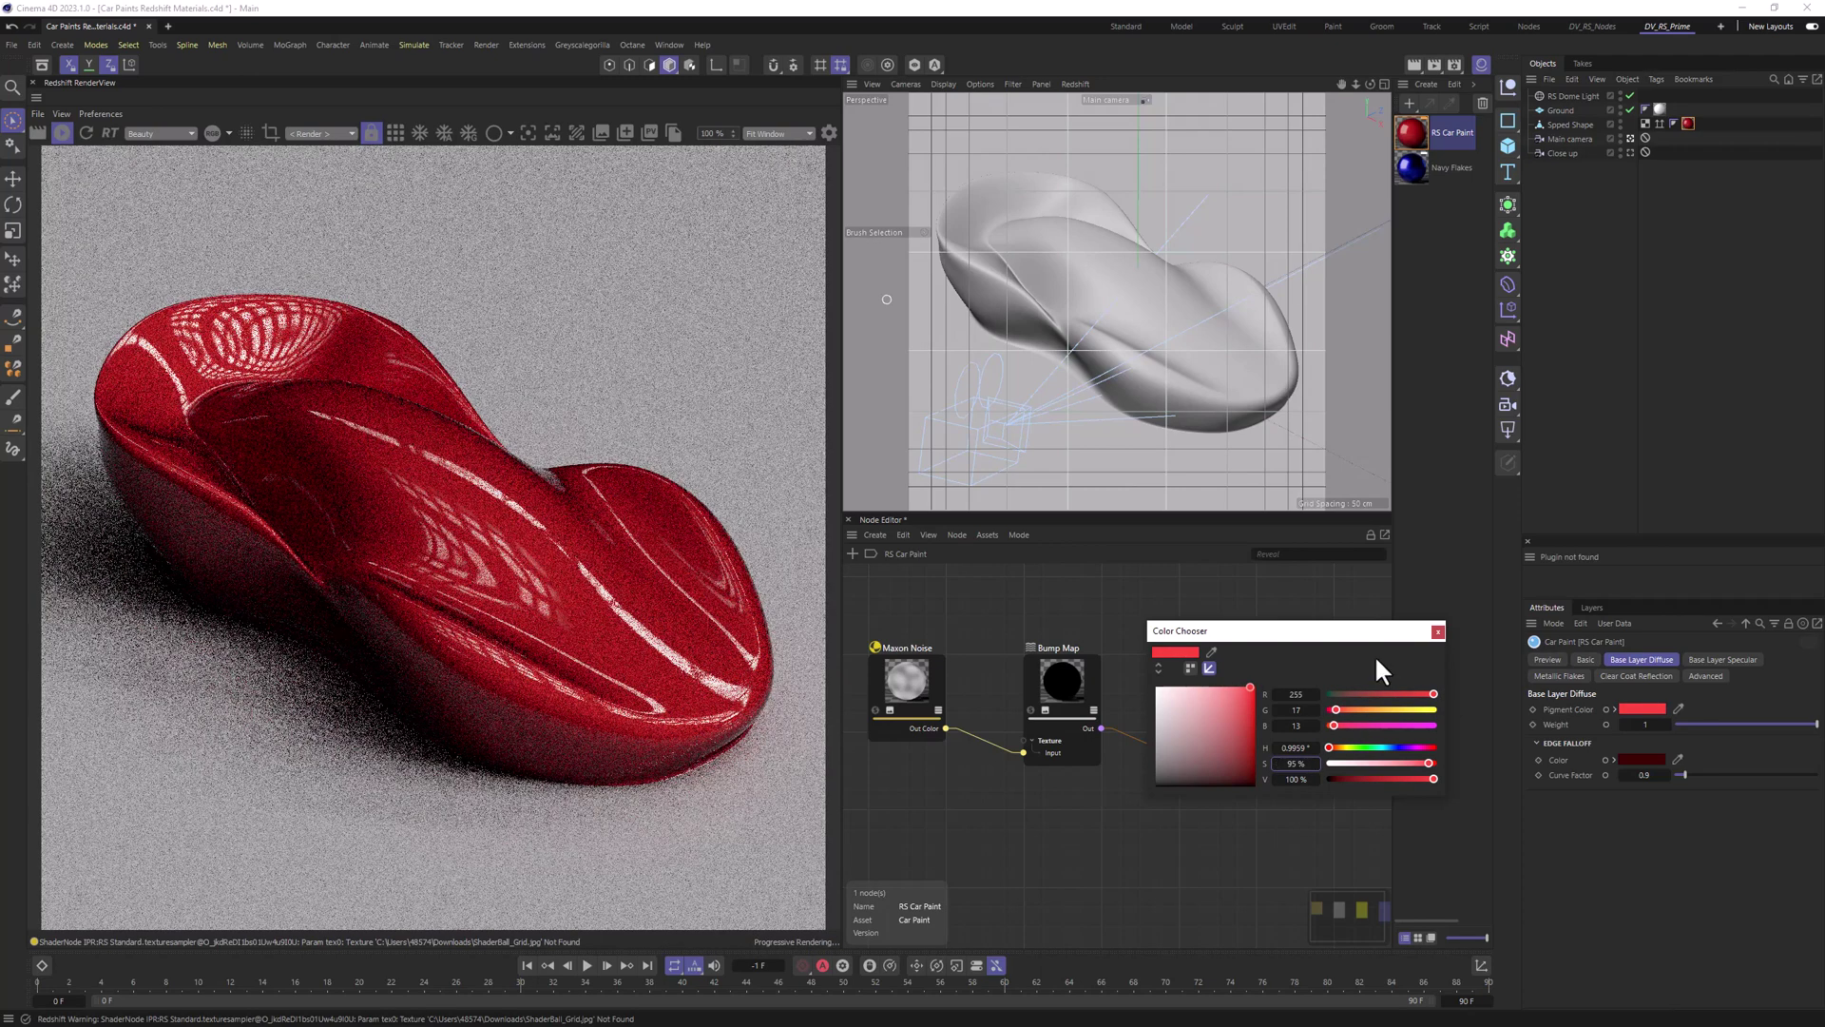
pyautogui.click(1437, 631)
# Step: Darken the edge falloff colour to 50%, then 20% brightness
pyautogui.click(1642, 758)
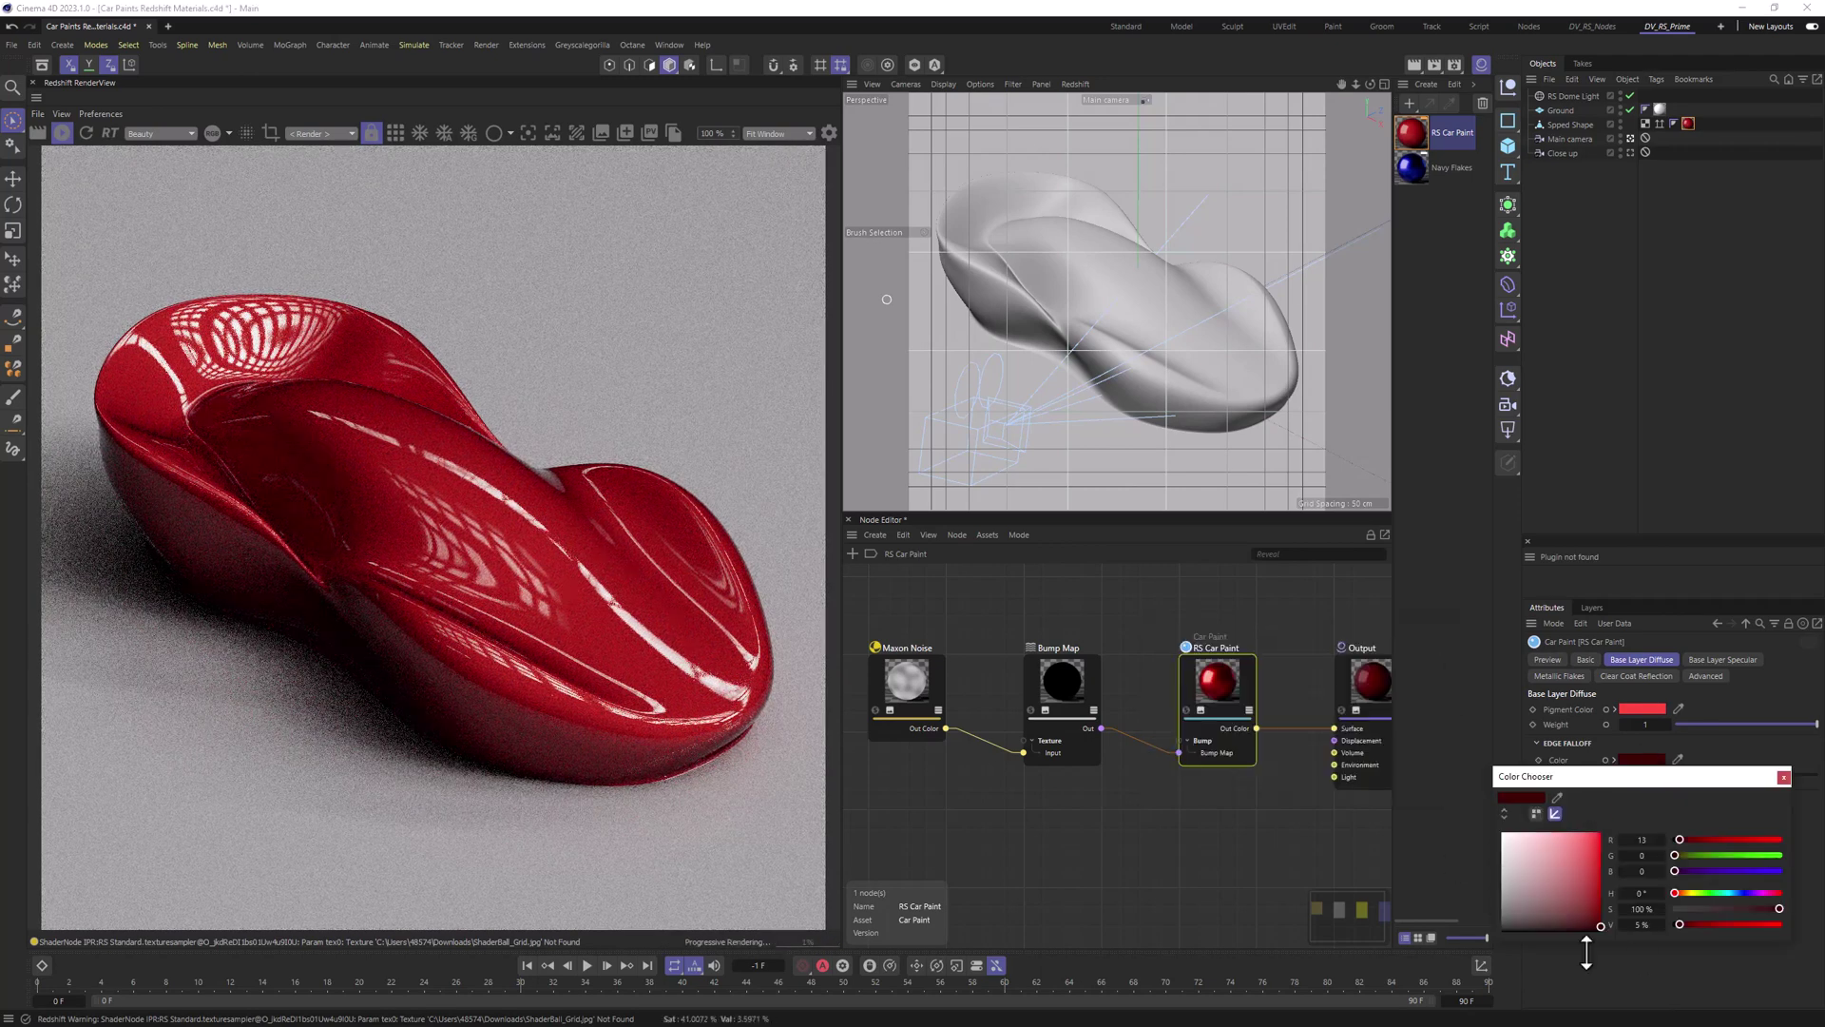
pyautogui.moveTo(1627, 774); pyautogui.dragTo(1261, 689)
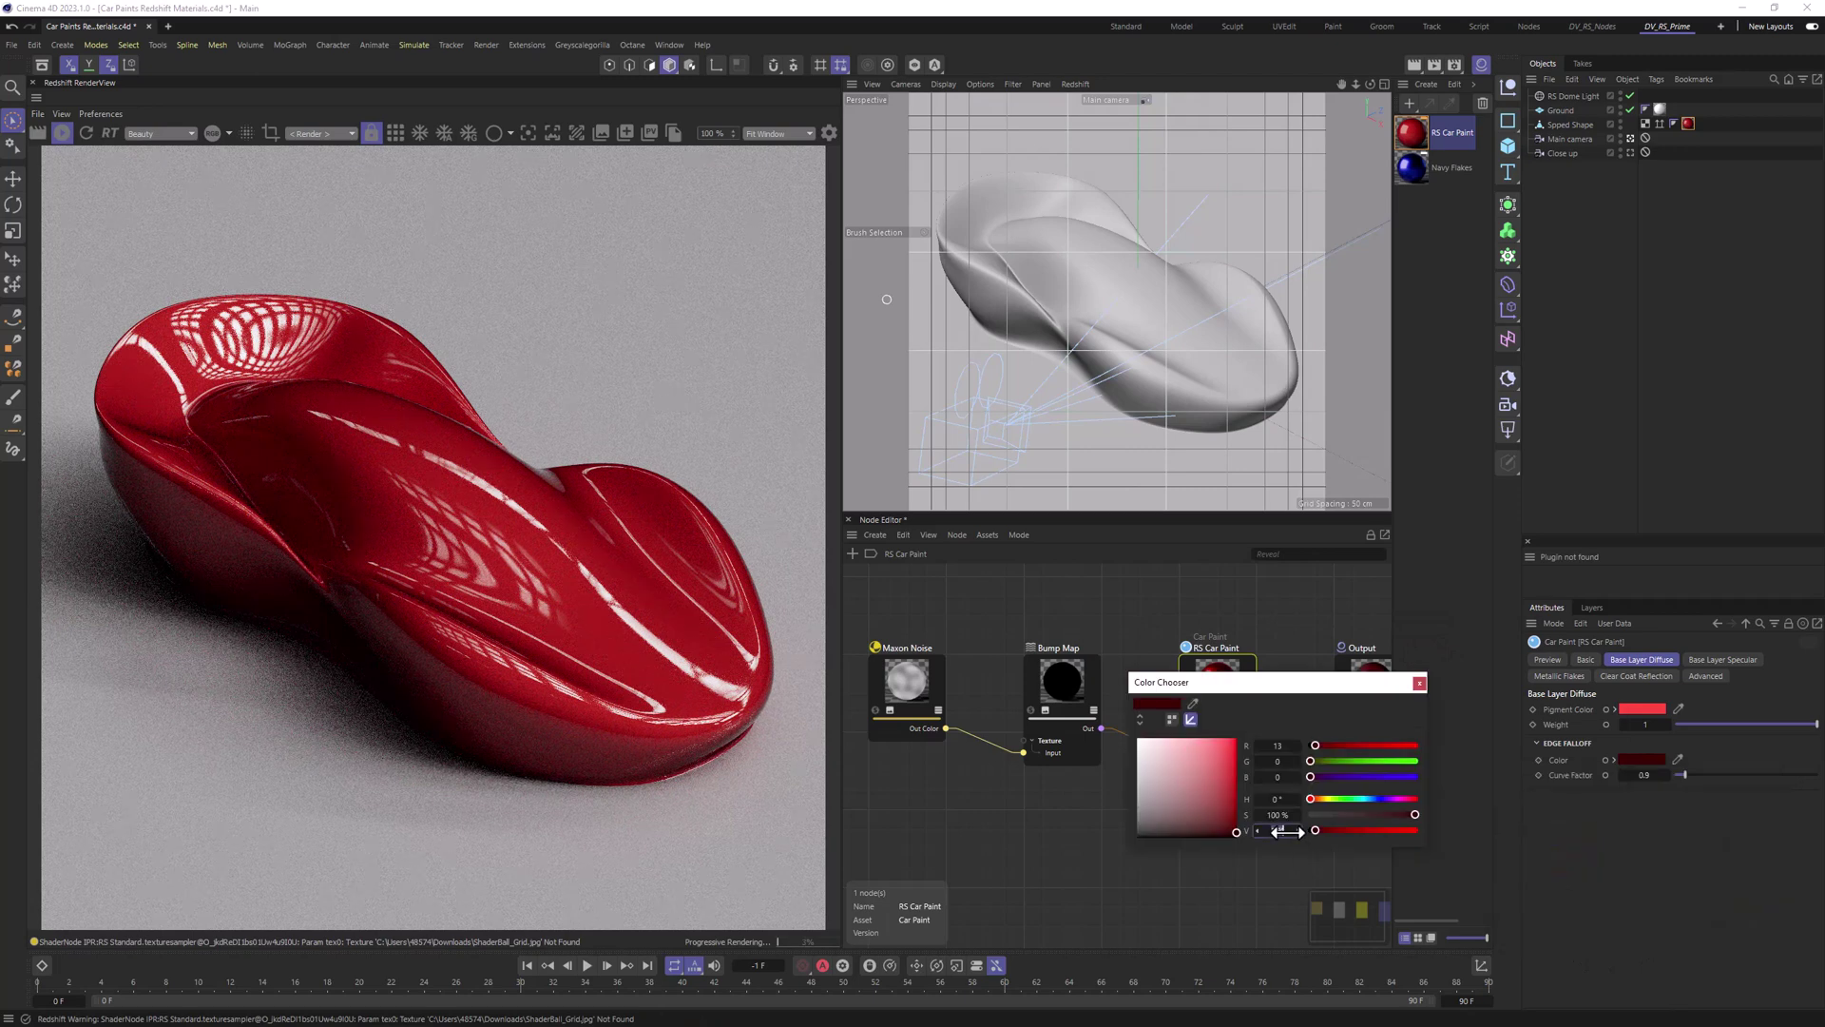
pyautogui.write('50')
pyautogui.press('Return')
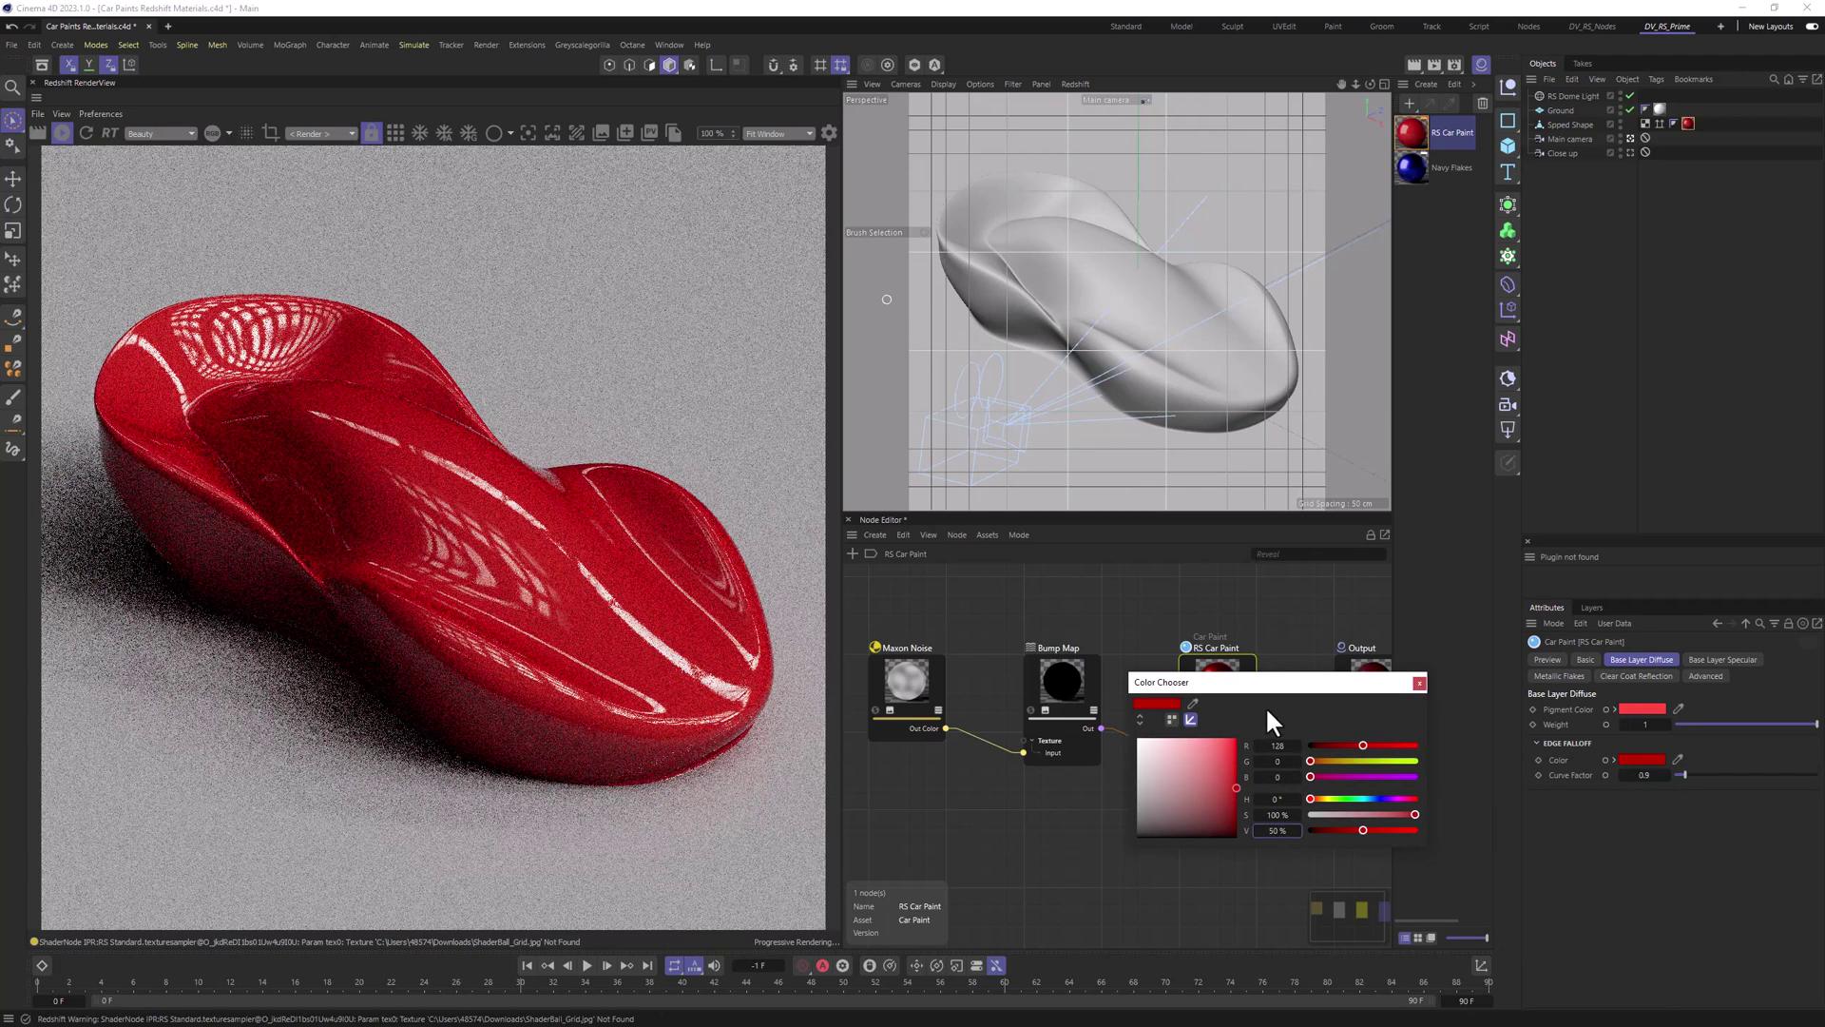
pyautogui.moveTo(1272, 830); pyautogui.dragTo(1264, 830)
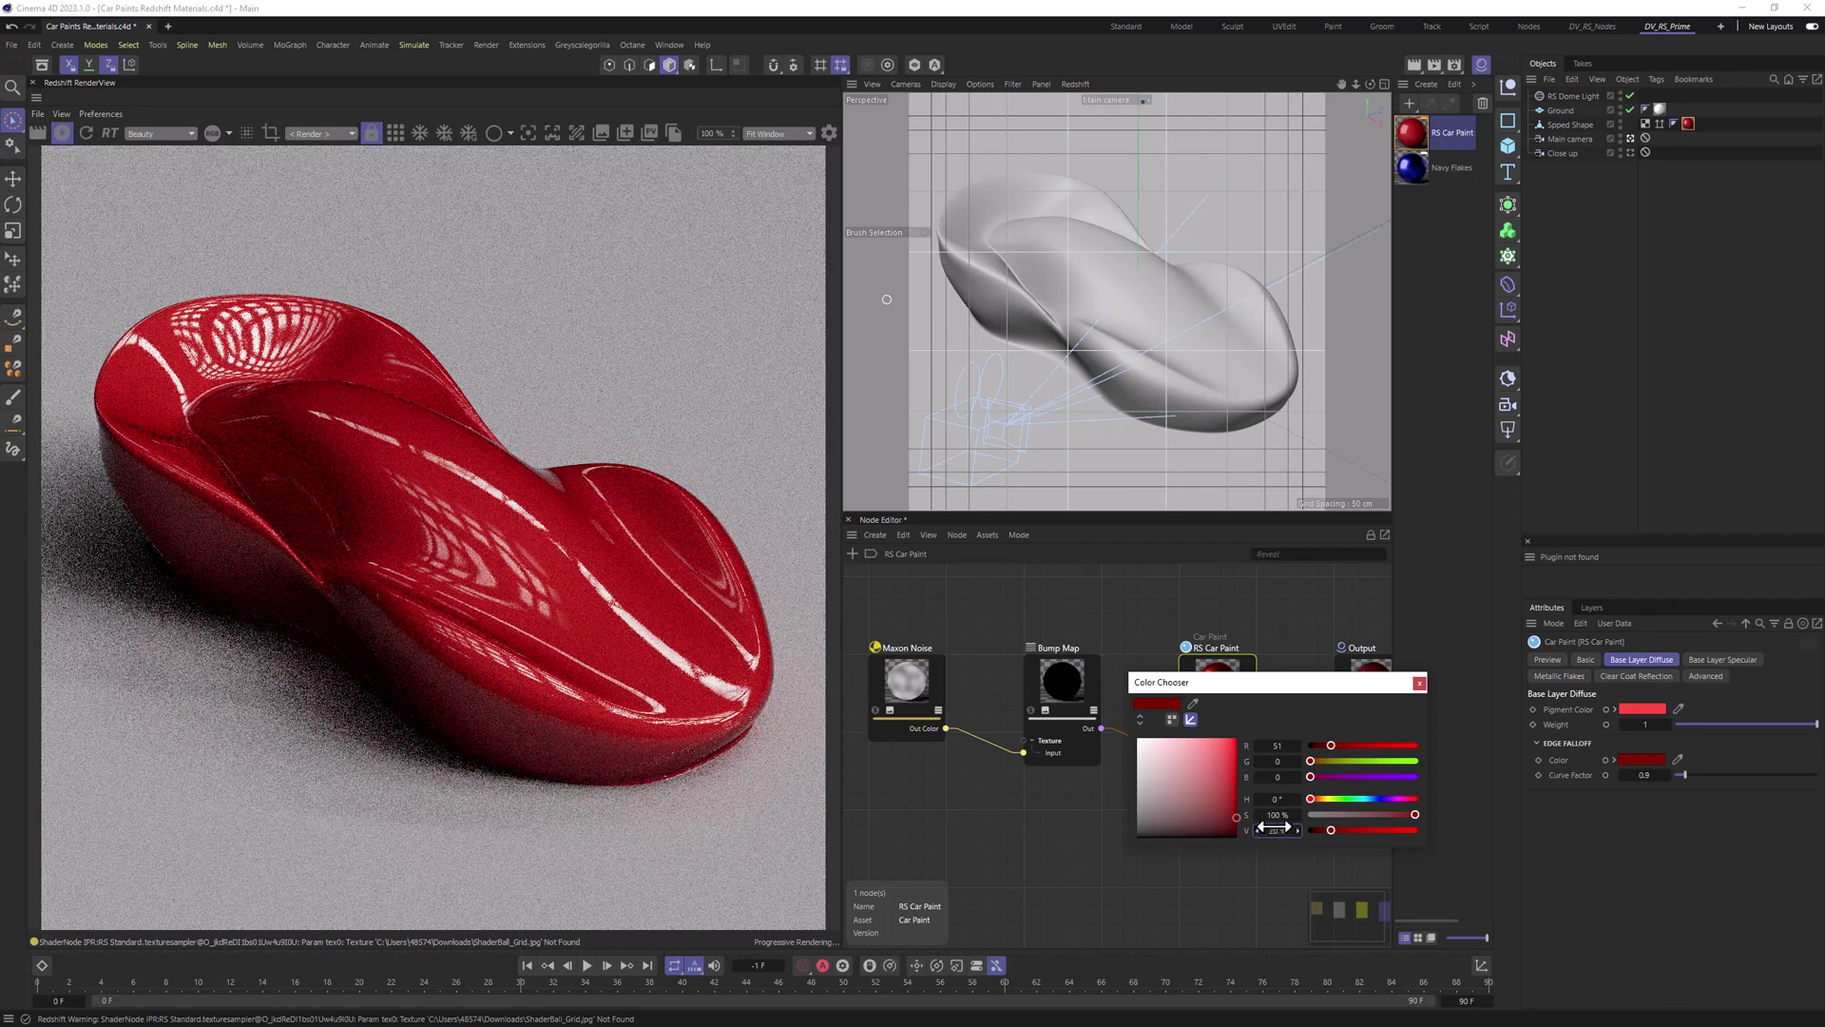
pyautogui.click(1421, 682)
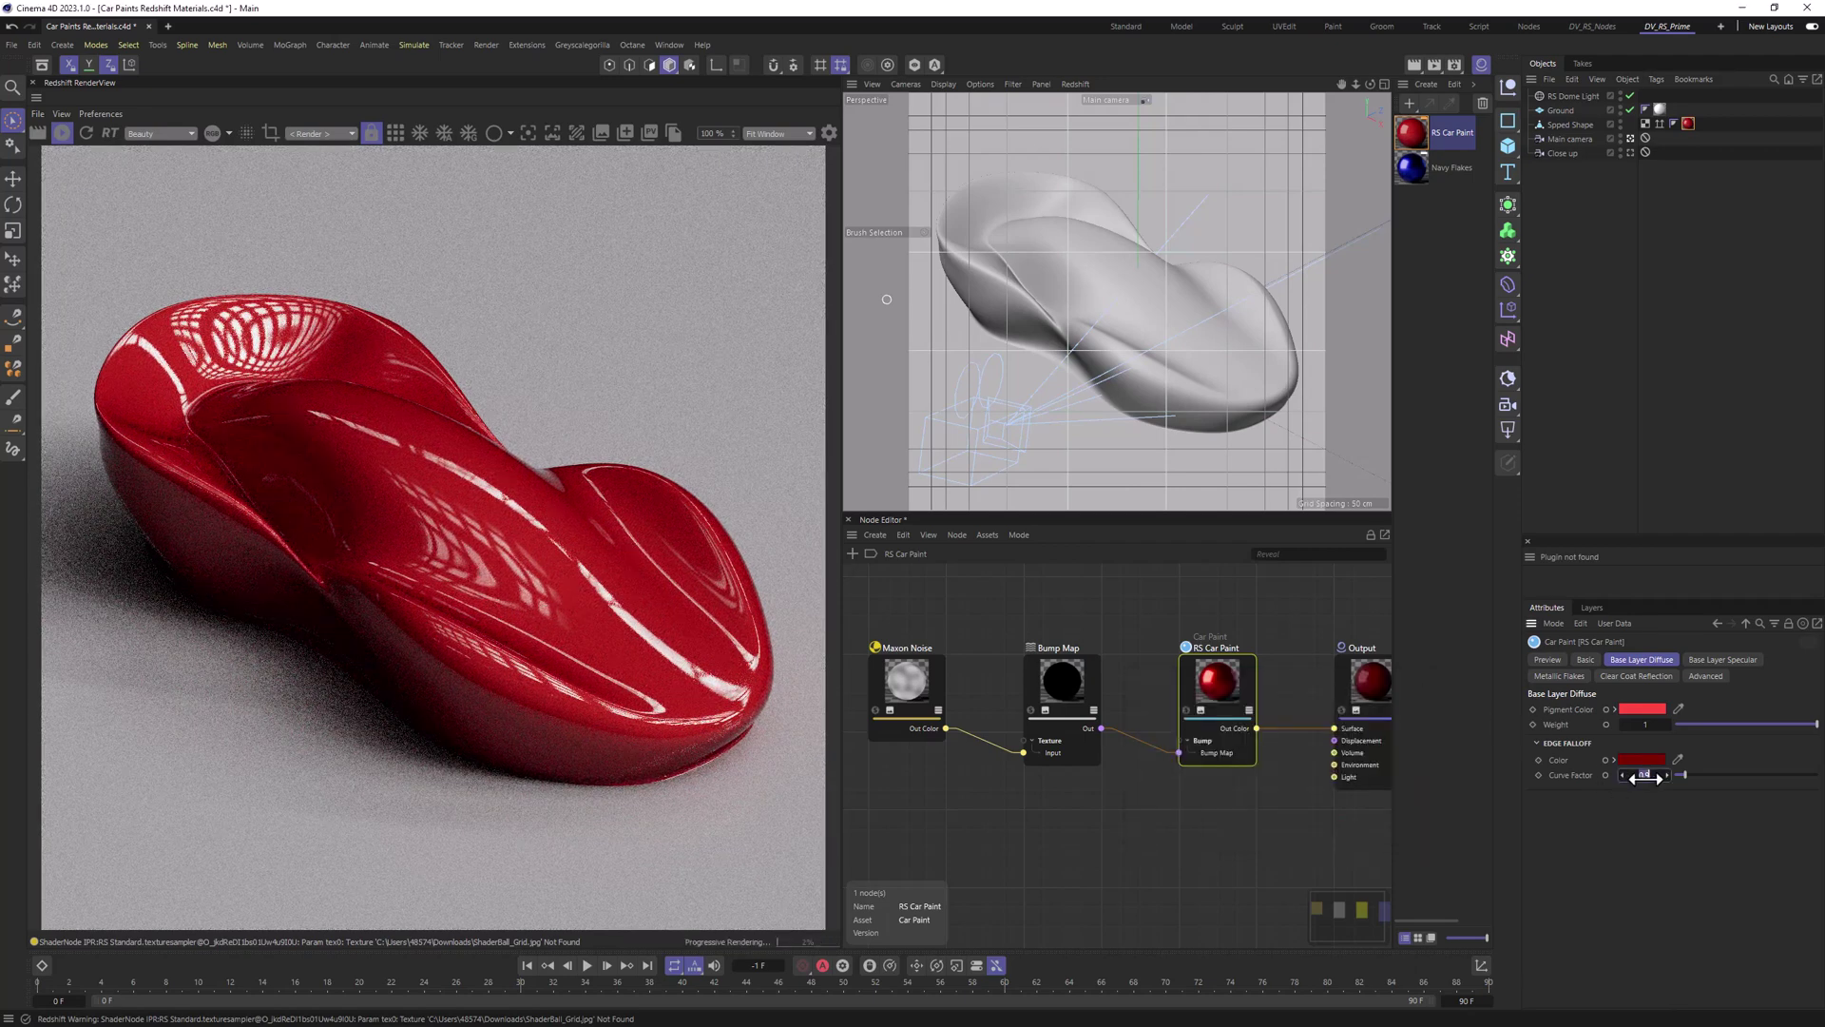
# Step: Try an edge falloff curve factor of 0, then raise it to 0.9
pyautogui.write('0')
pyautogui.press('Return')
pyautogui.click(1643, 709)
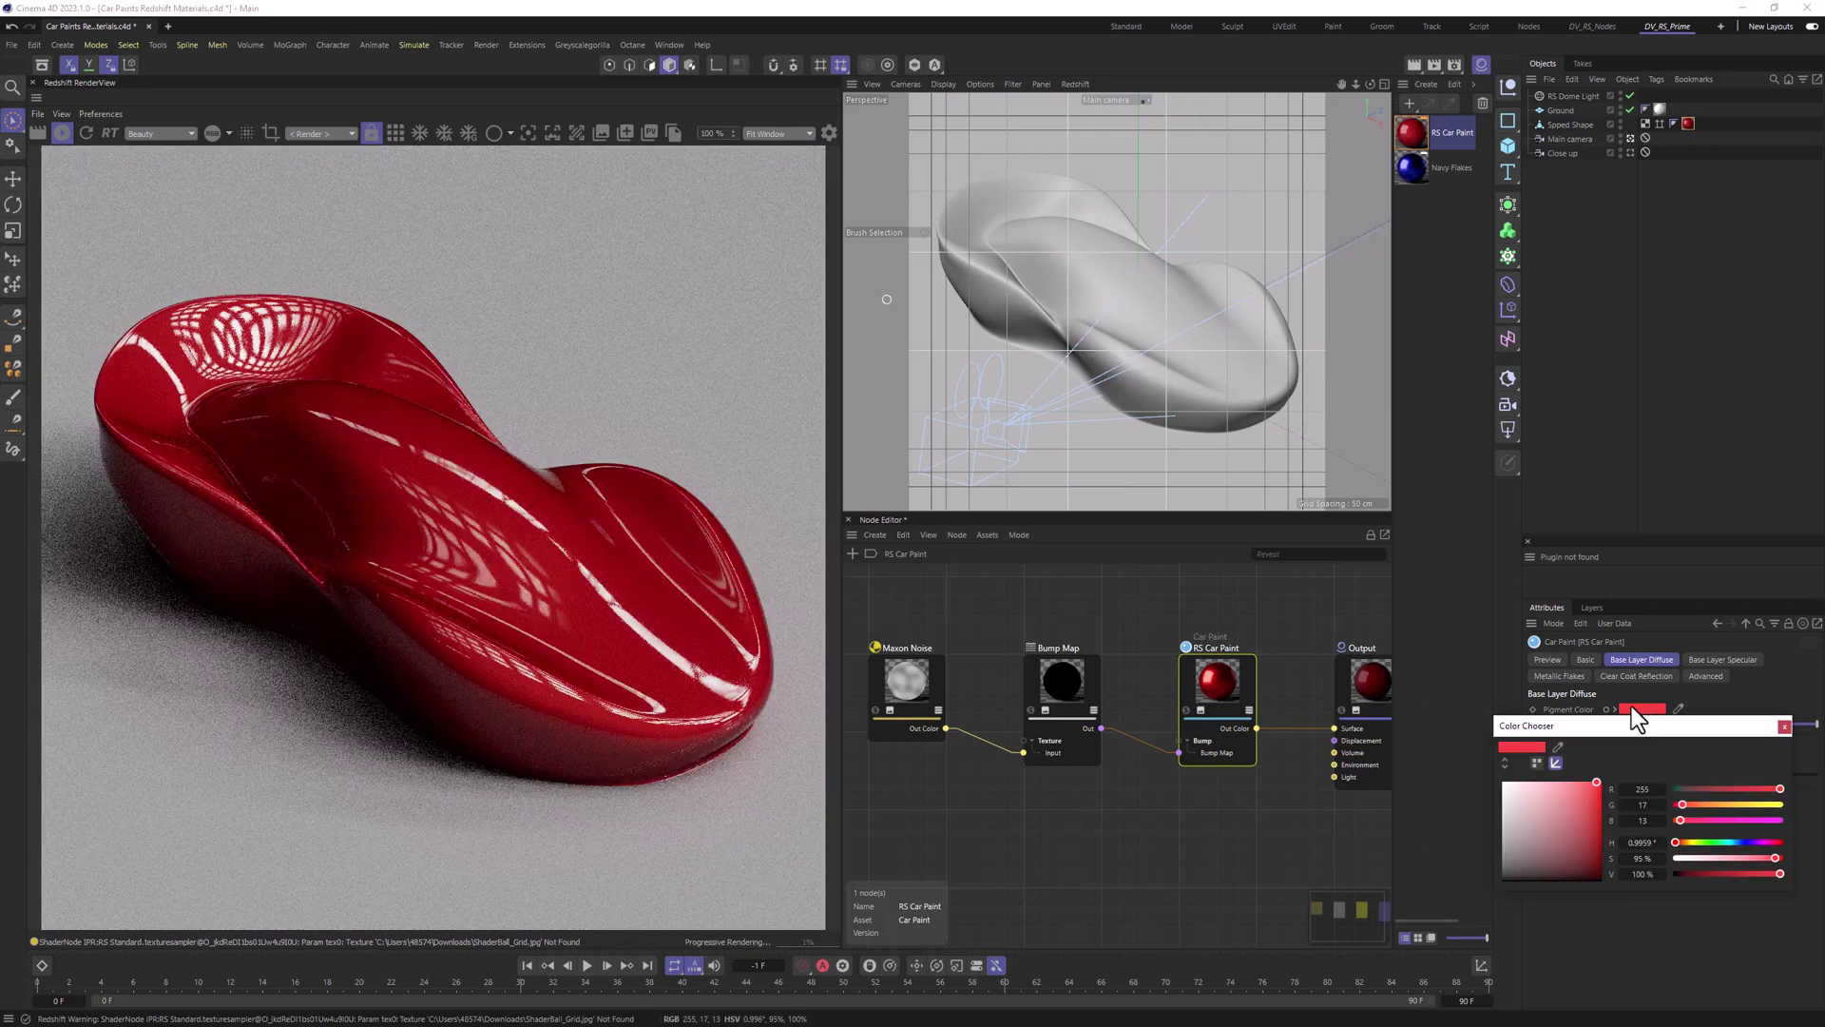
pyautogui.click(1784, 726)
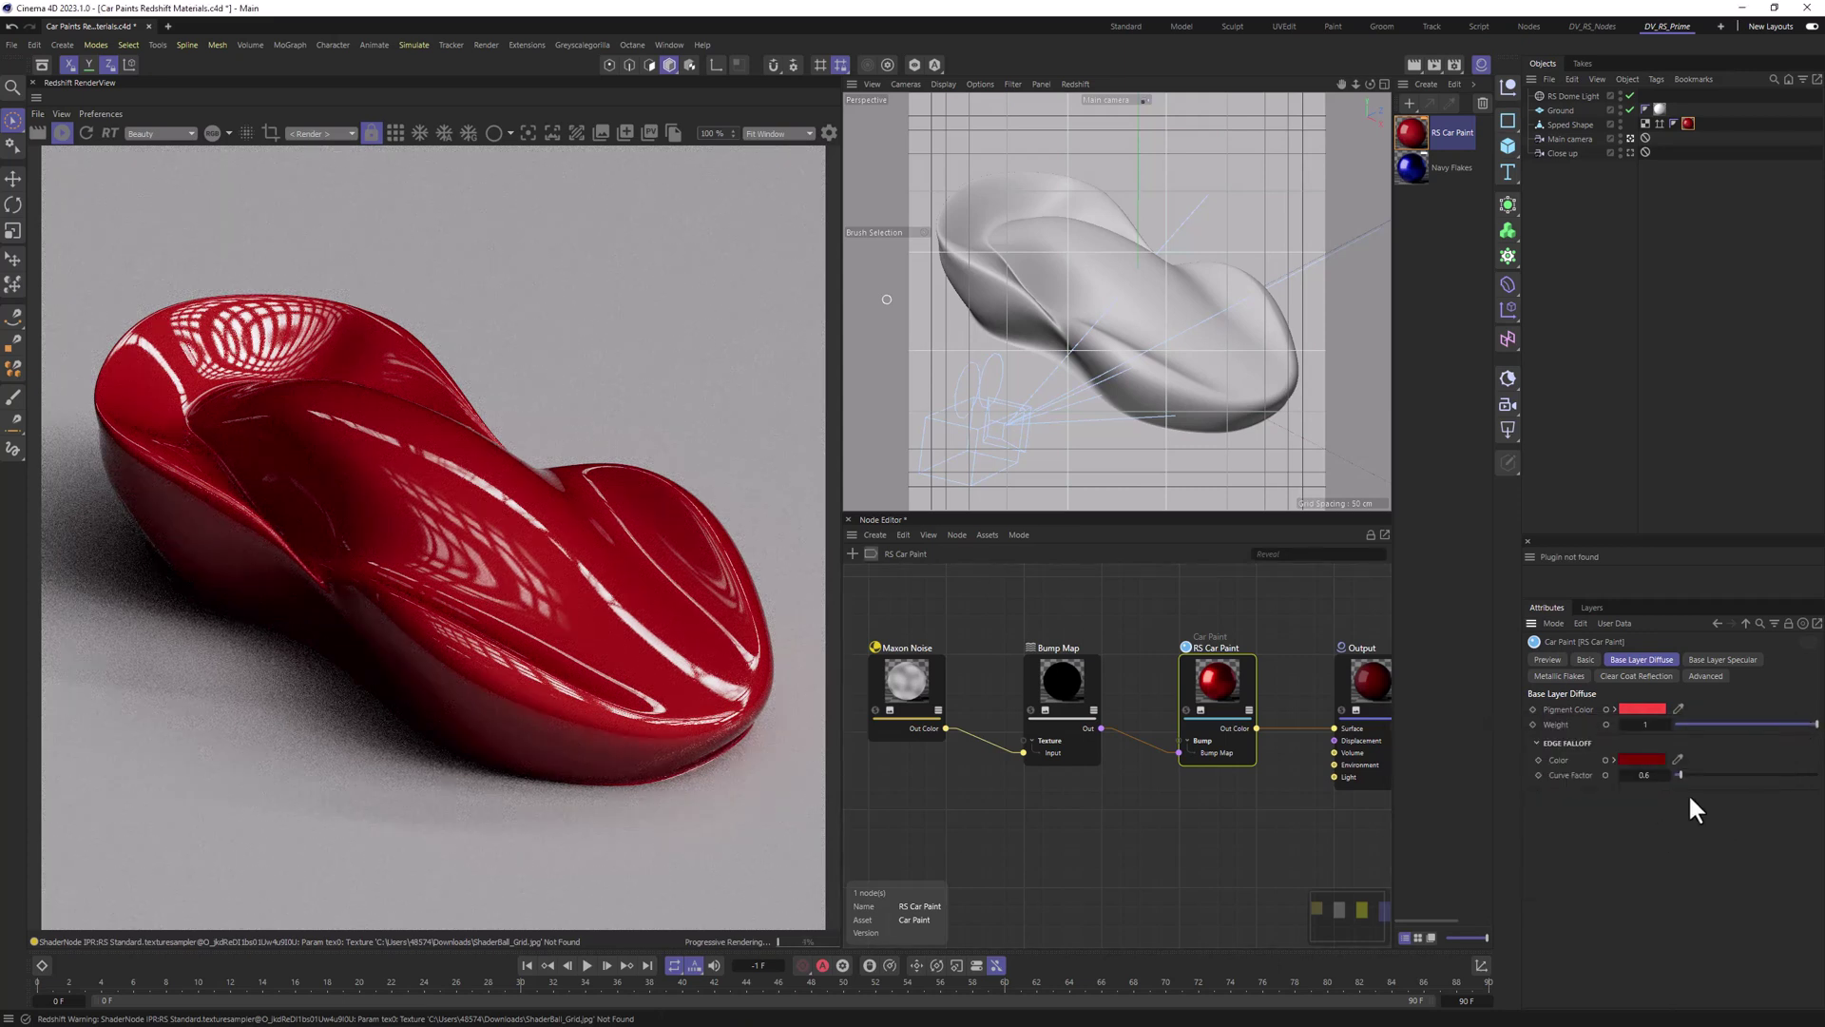
pyautogui.moveTo(1278, 667); pyautogui.dragTo(1196, 639, button='middle')
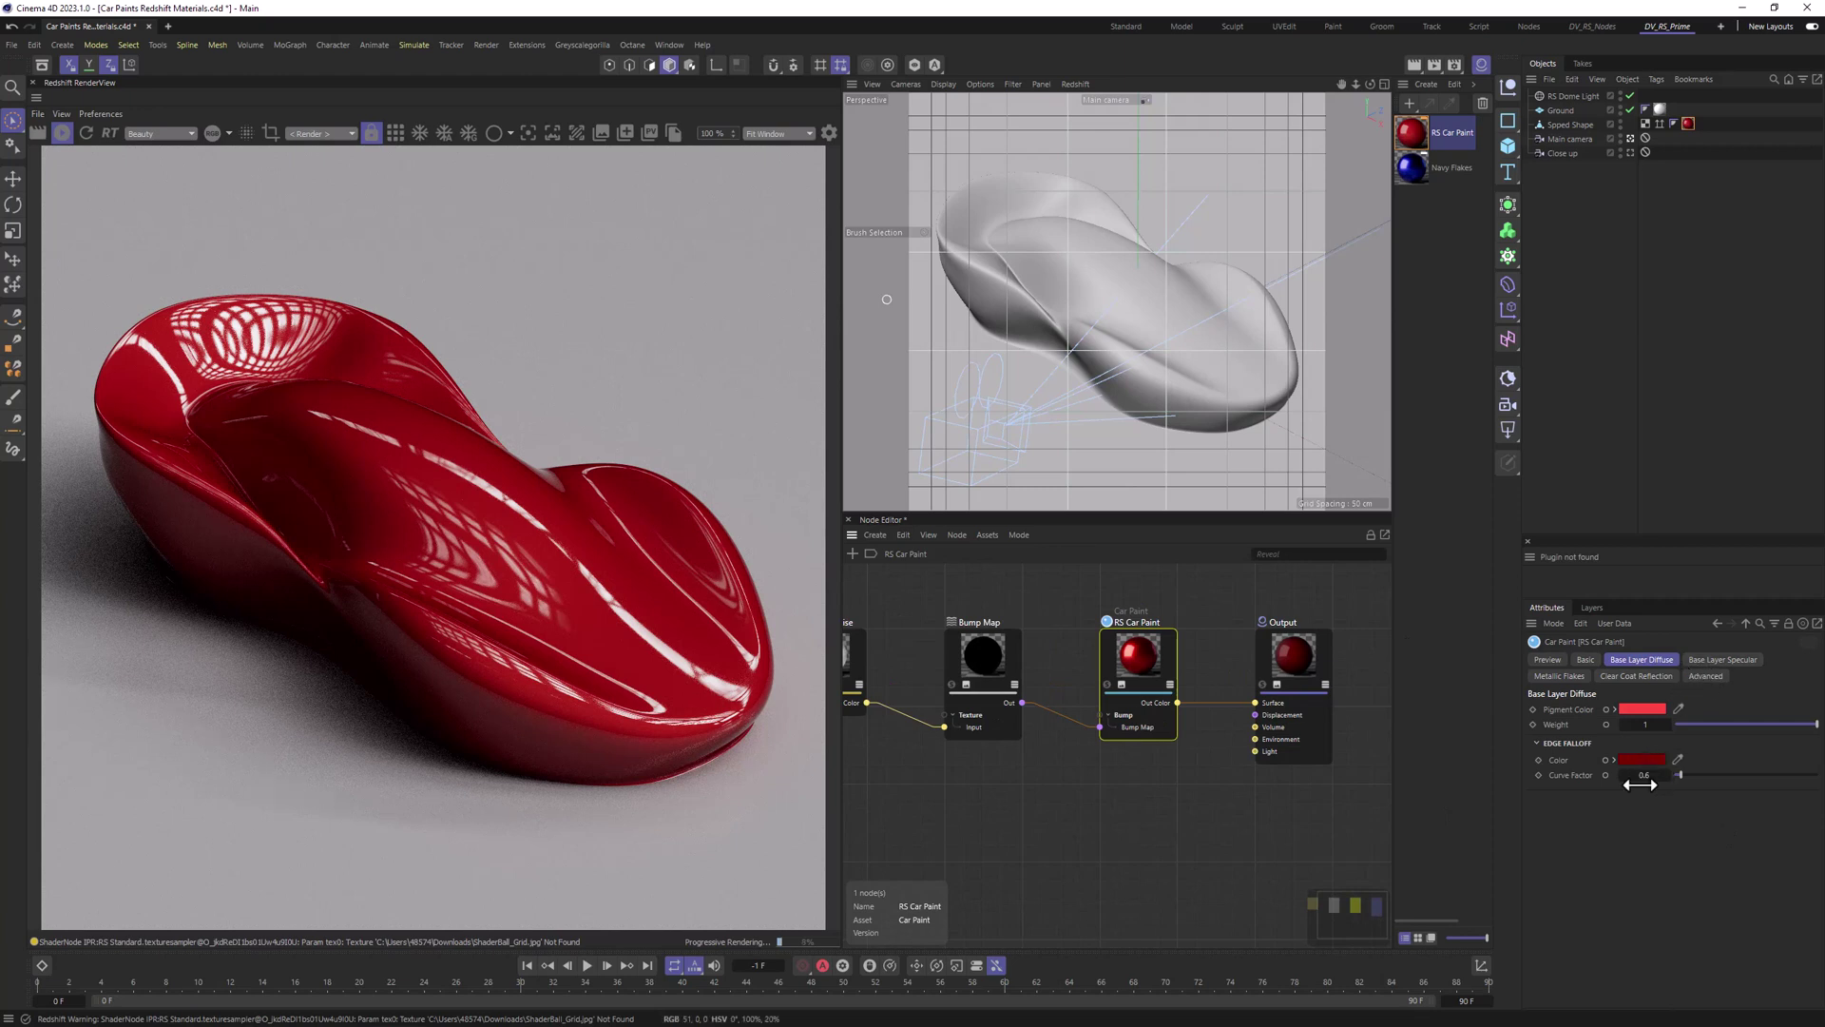
pyautogui.moveTo(1639, 784); pyautogui.dragTo(1654, 784)
pyautogui.click(1719, 659)
# Step: Restart the interactive render and lower the Clear Coat Reflection glossiness
pyautogui.click(1561, 675)
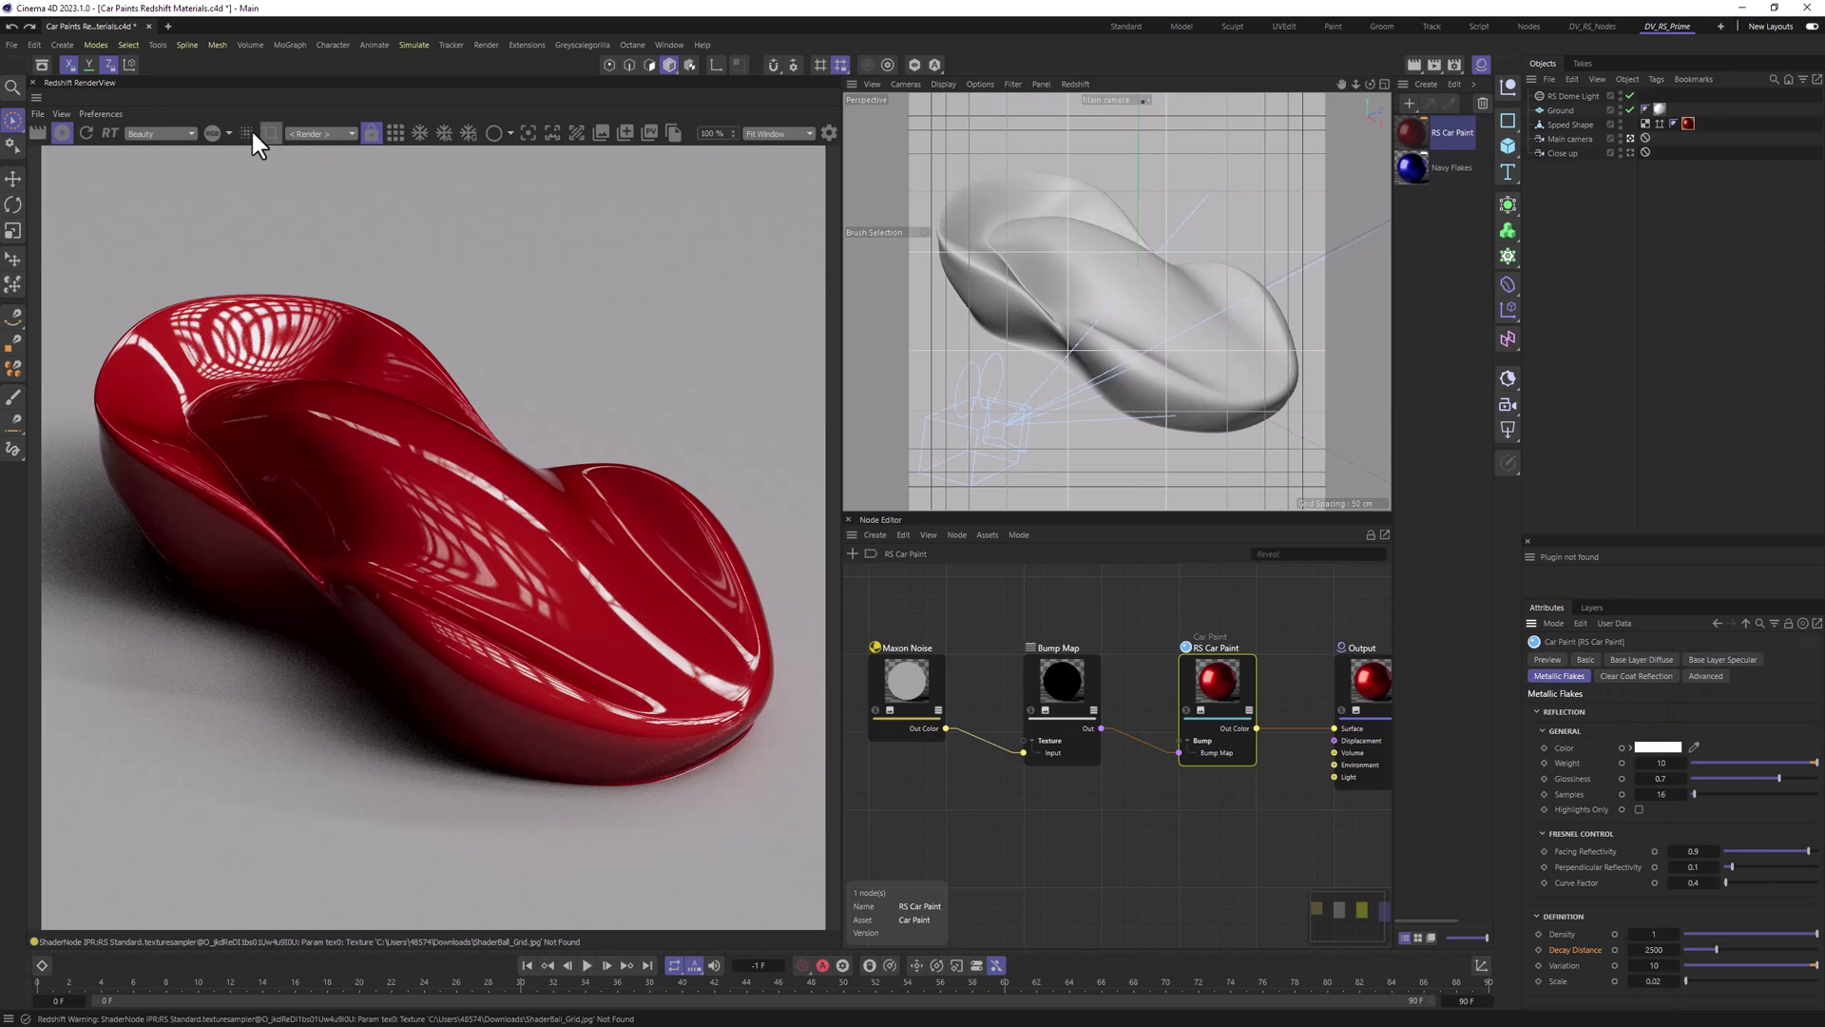
pyautogui.click(63, 124)
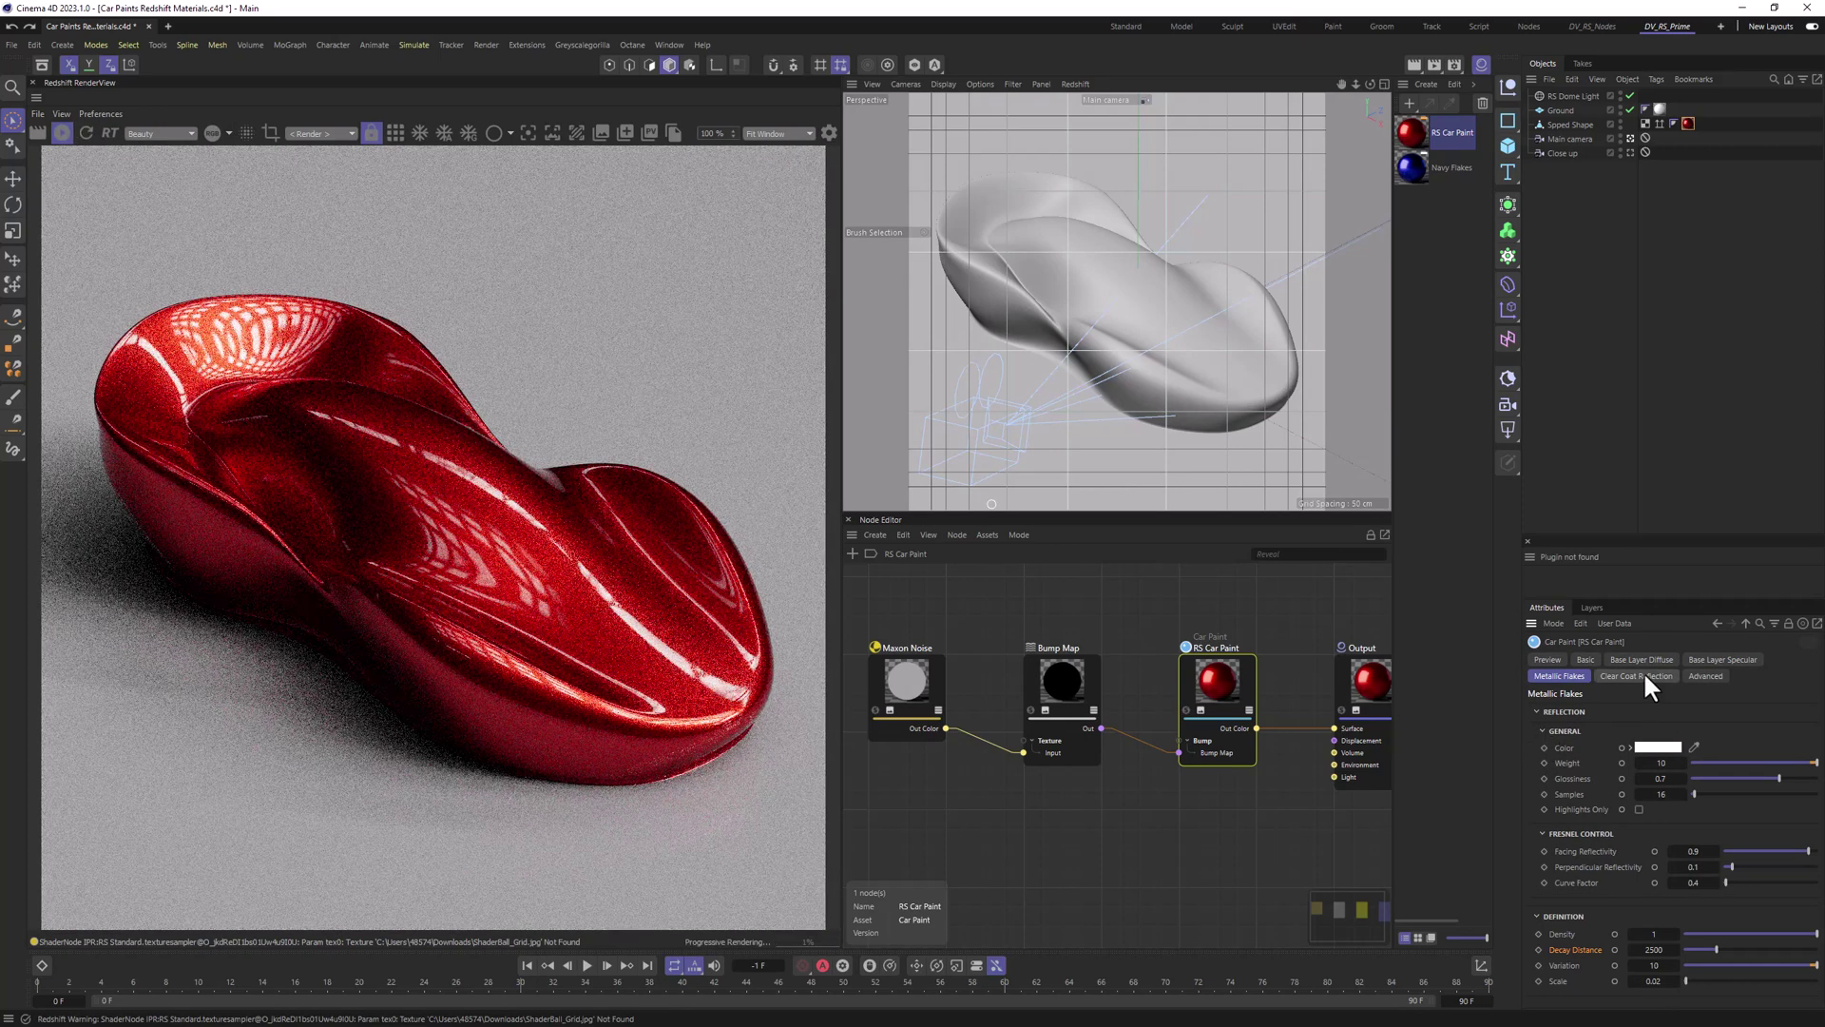
pyautogui.click(1639, 675)
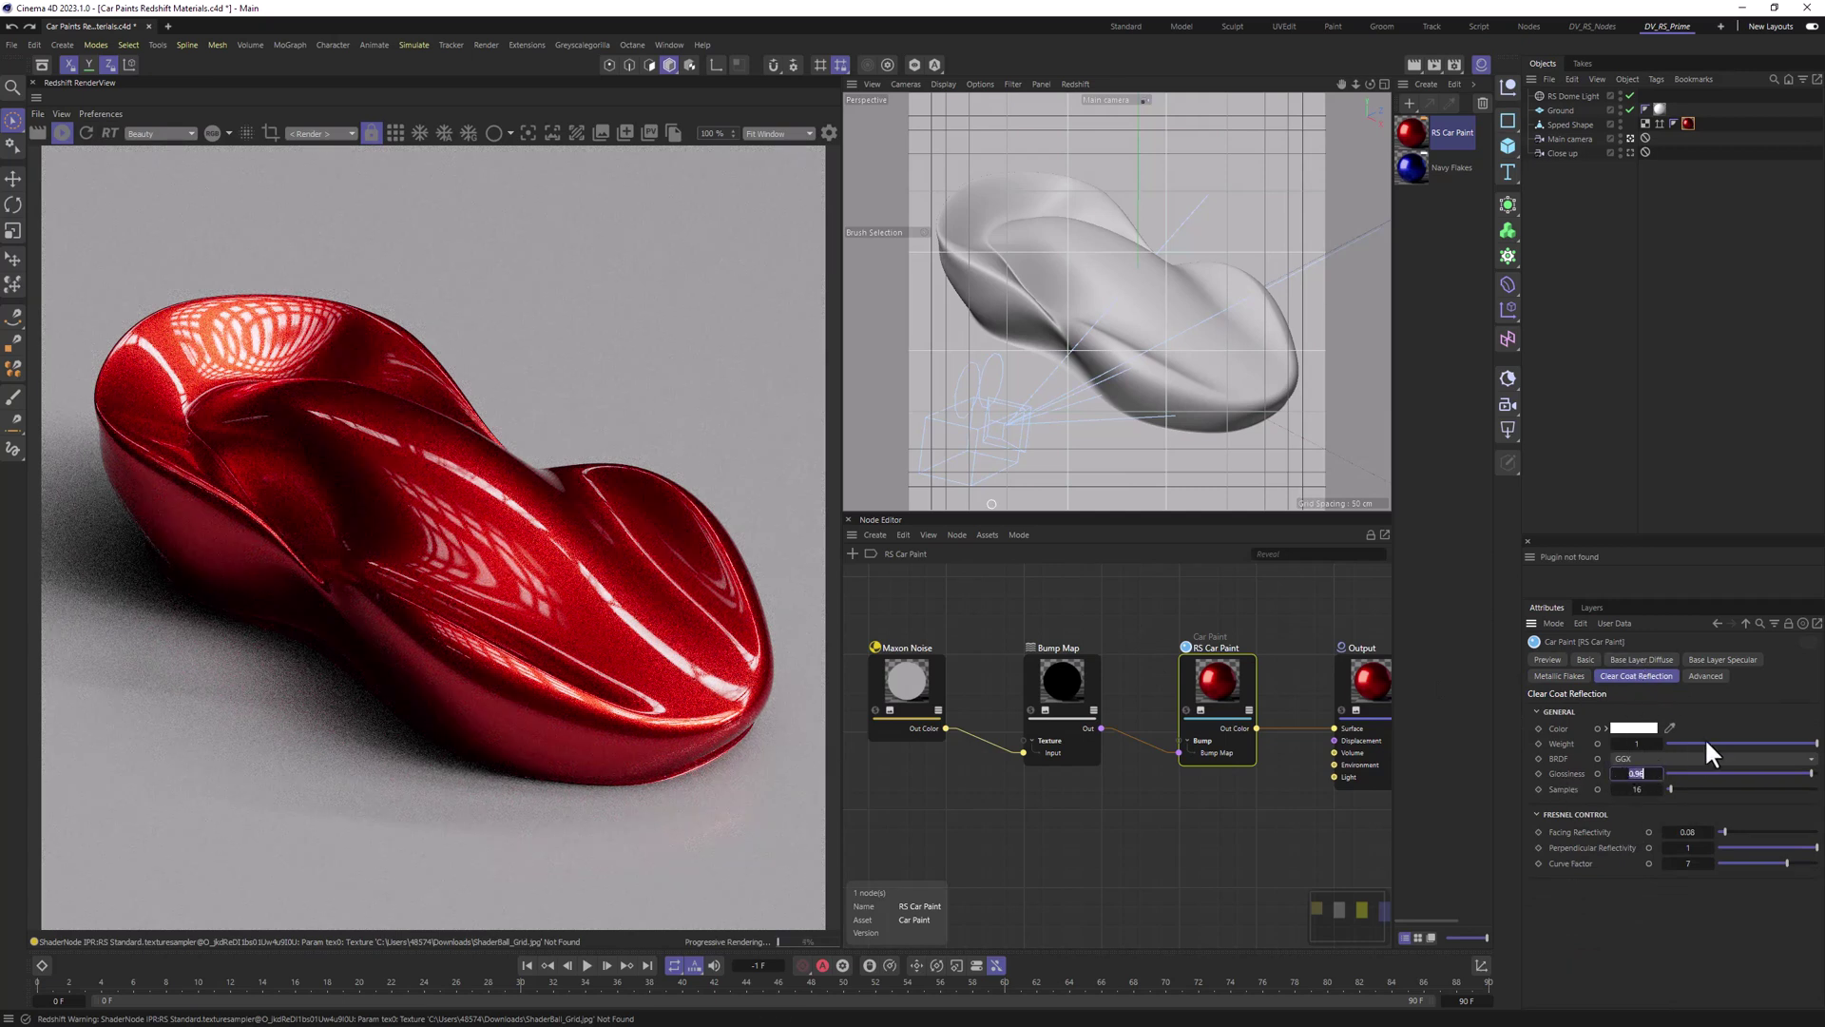
pyautogui.write('0')
pyautogui.moveTo(1632, 775); pyautogui.dragTo(1606, 775)
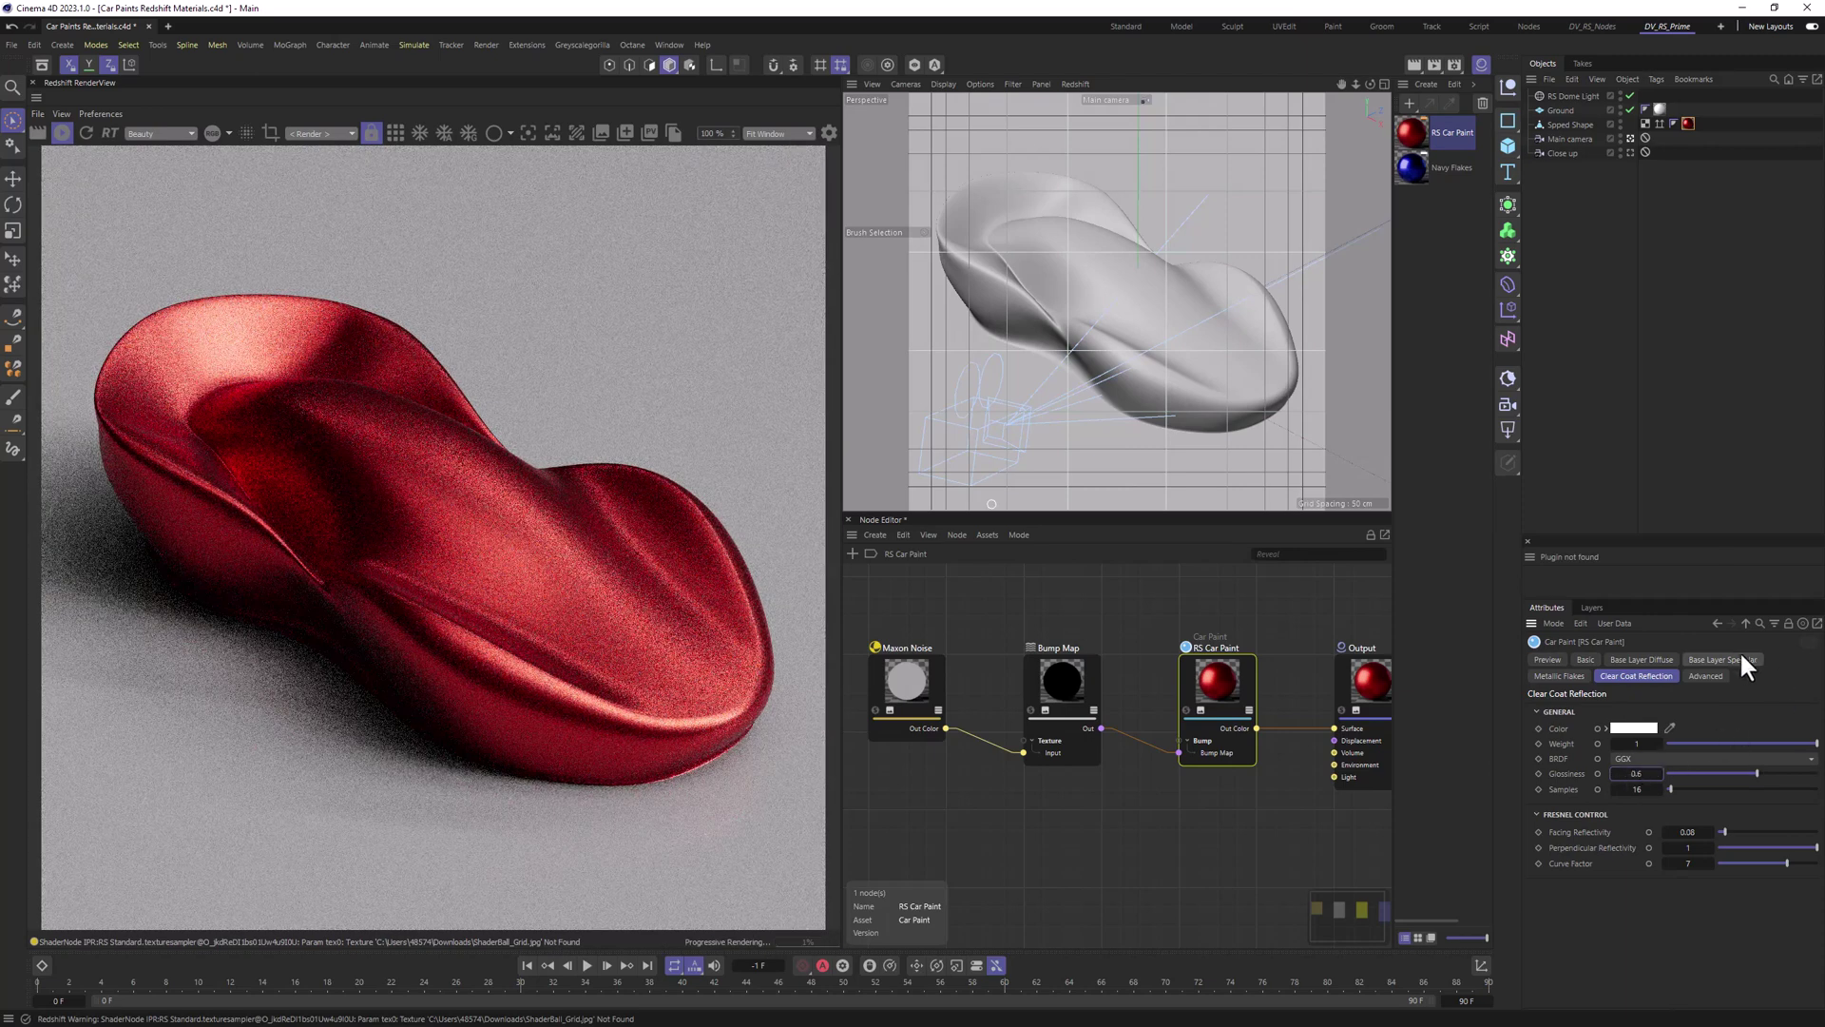
# Step: Set the Metallic Flakes weight to 0
pyautogui.click(1561, 676)
pyautogui.click(1646, 762)
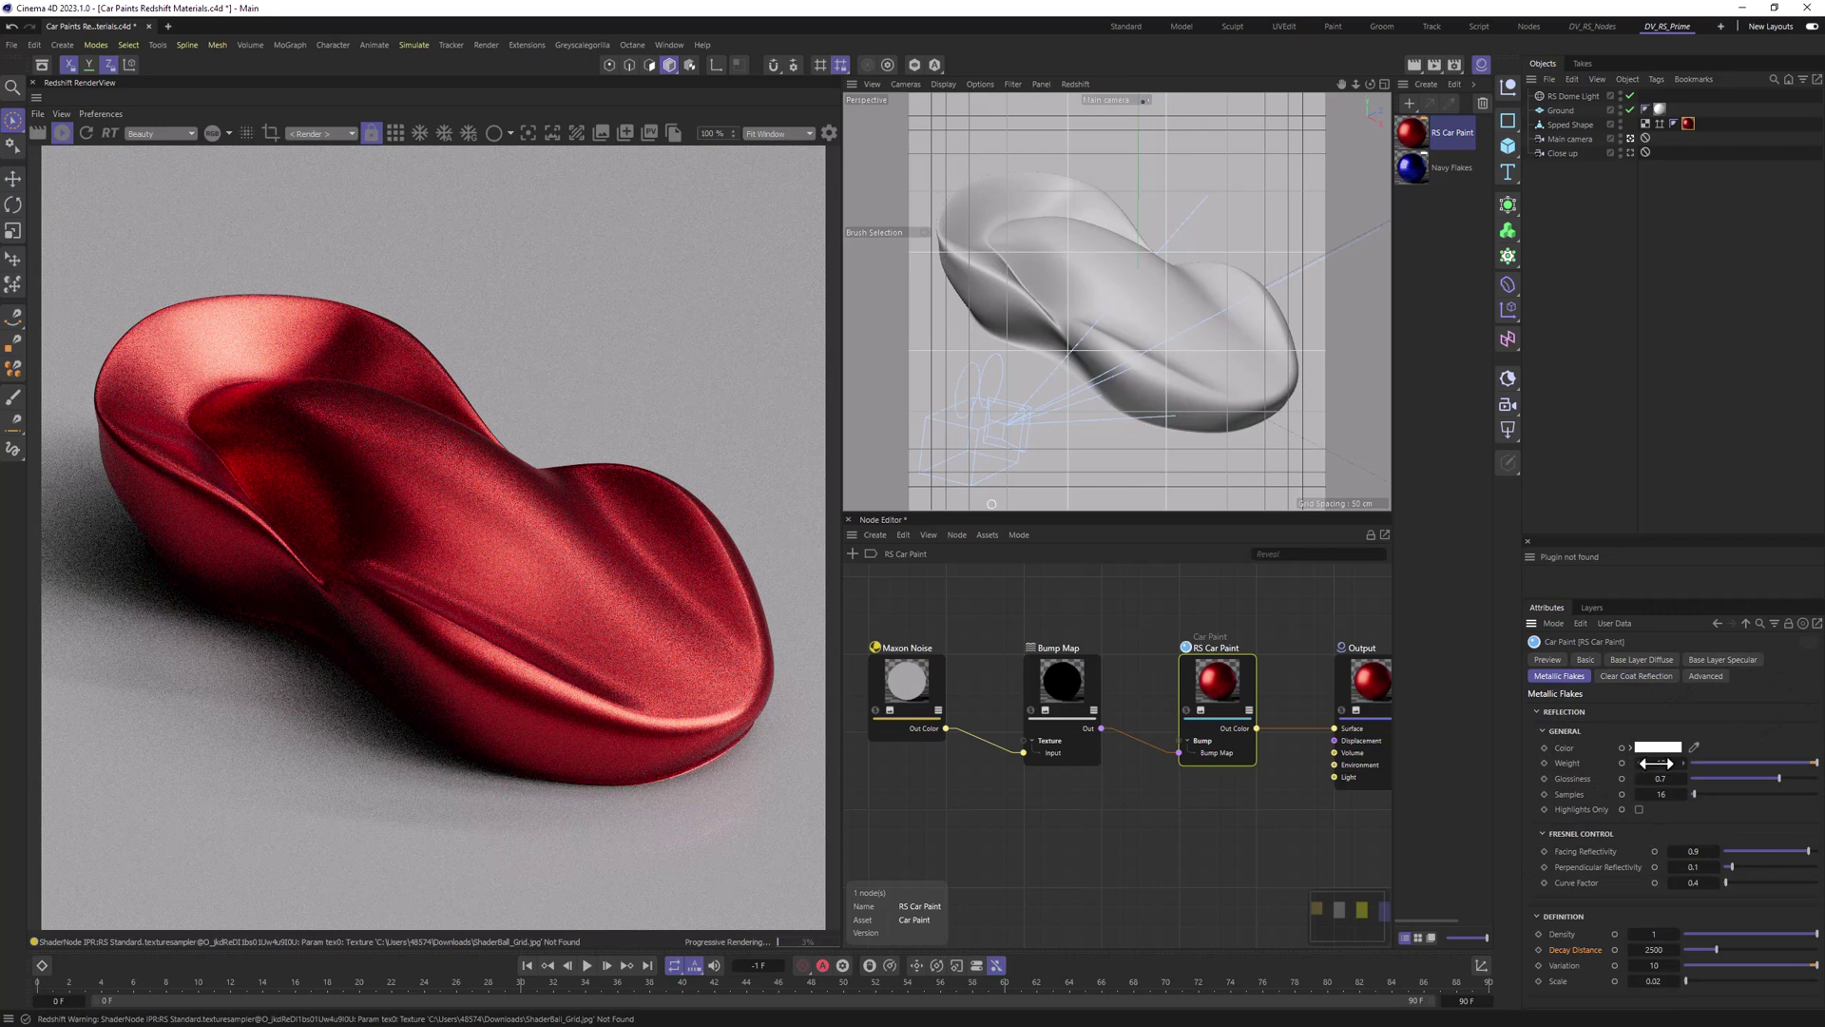
pyautogui.write('0')
pyautogui.press('Return')
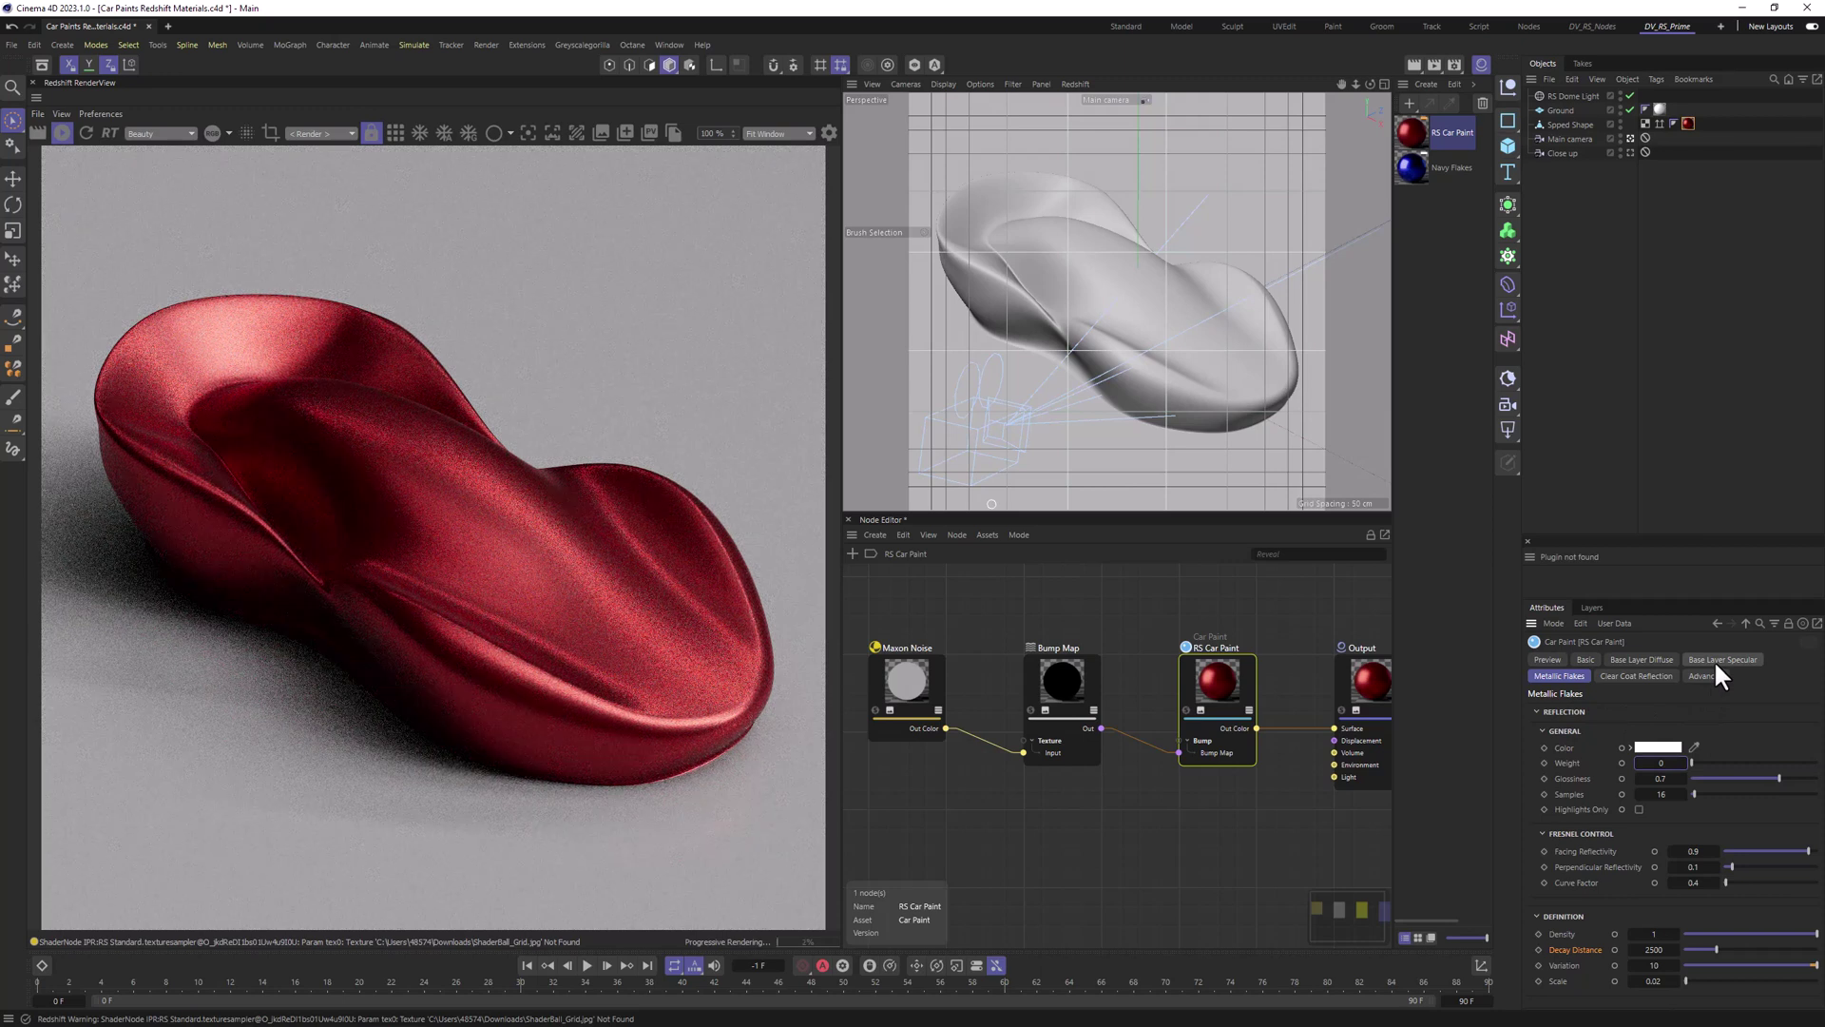
# Step: Set the Base Layer Specular glossiness to 0.6
pyautogui.click(1717, 665)
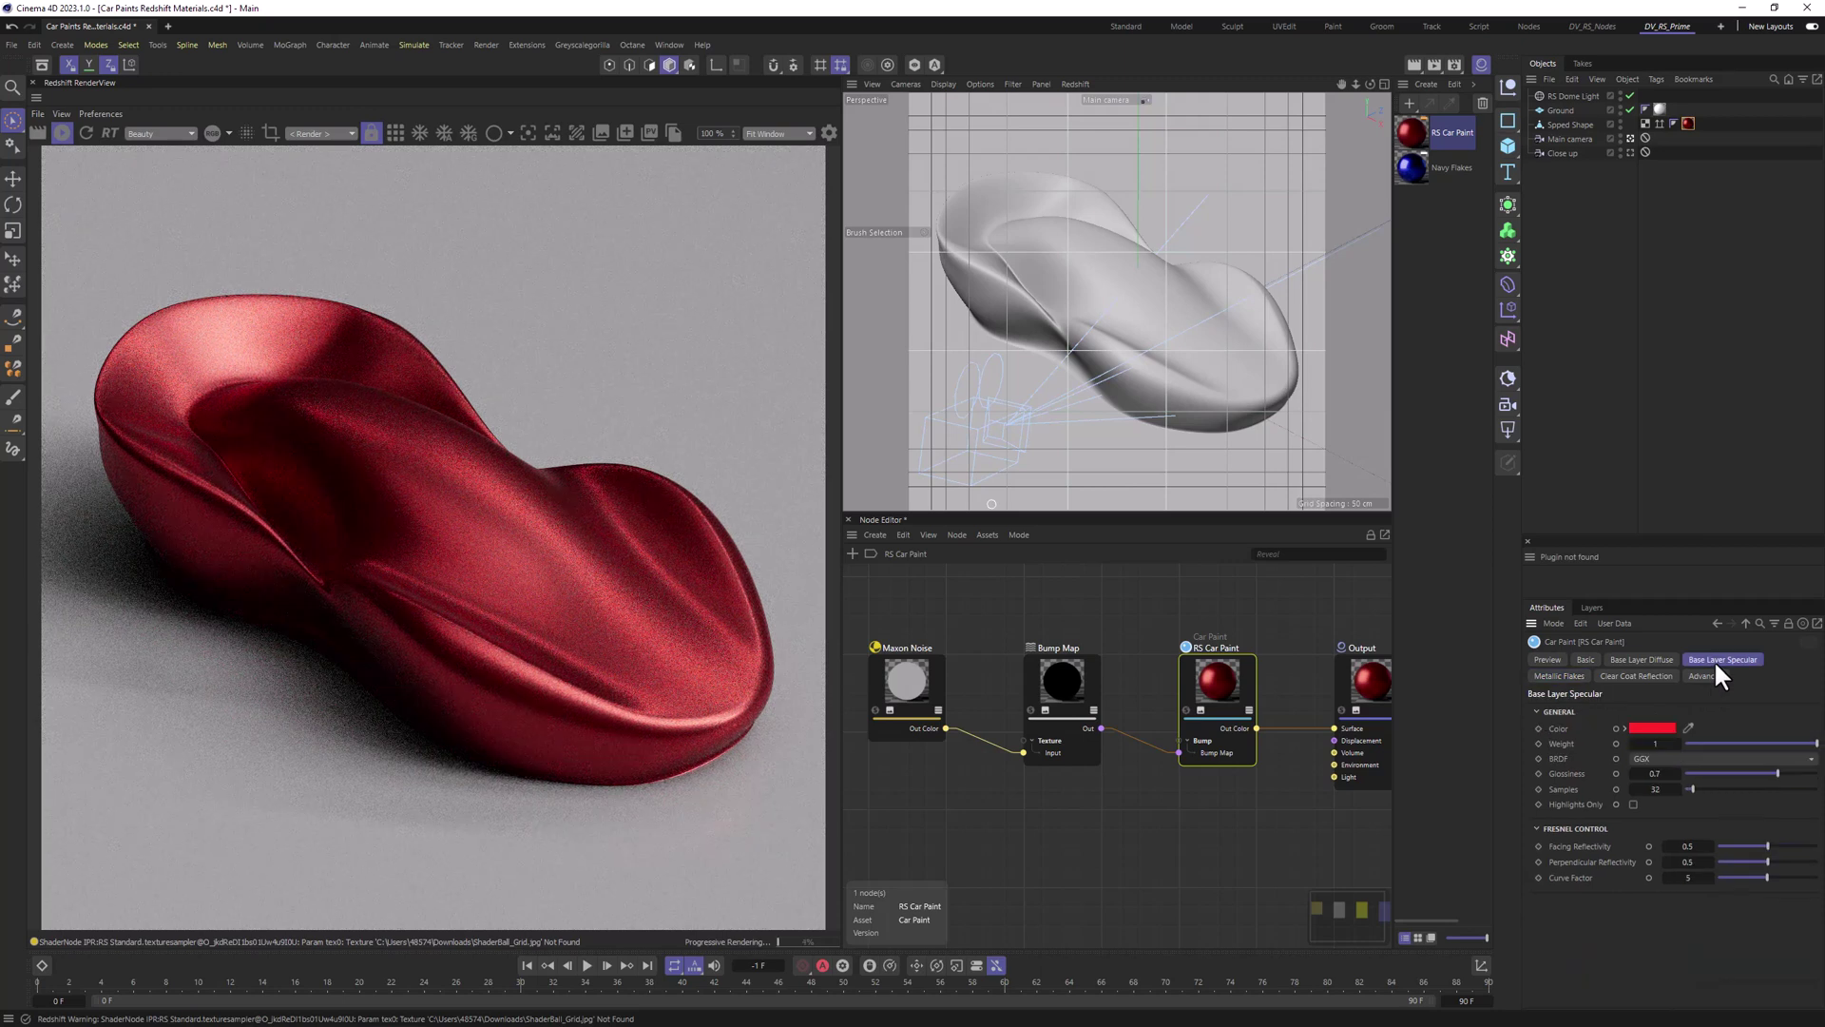
pyautogui.click(1655, 774)
pyautogui.write('0.5')
pyautogui.press('Return')
pyautogui.click(1655, 776)
pyautogui.write('0.6')
pyautogui.press('Return')
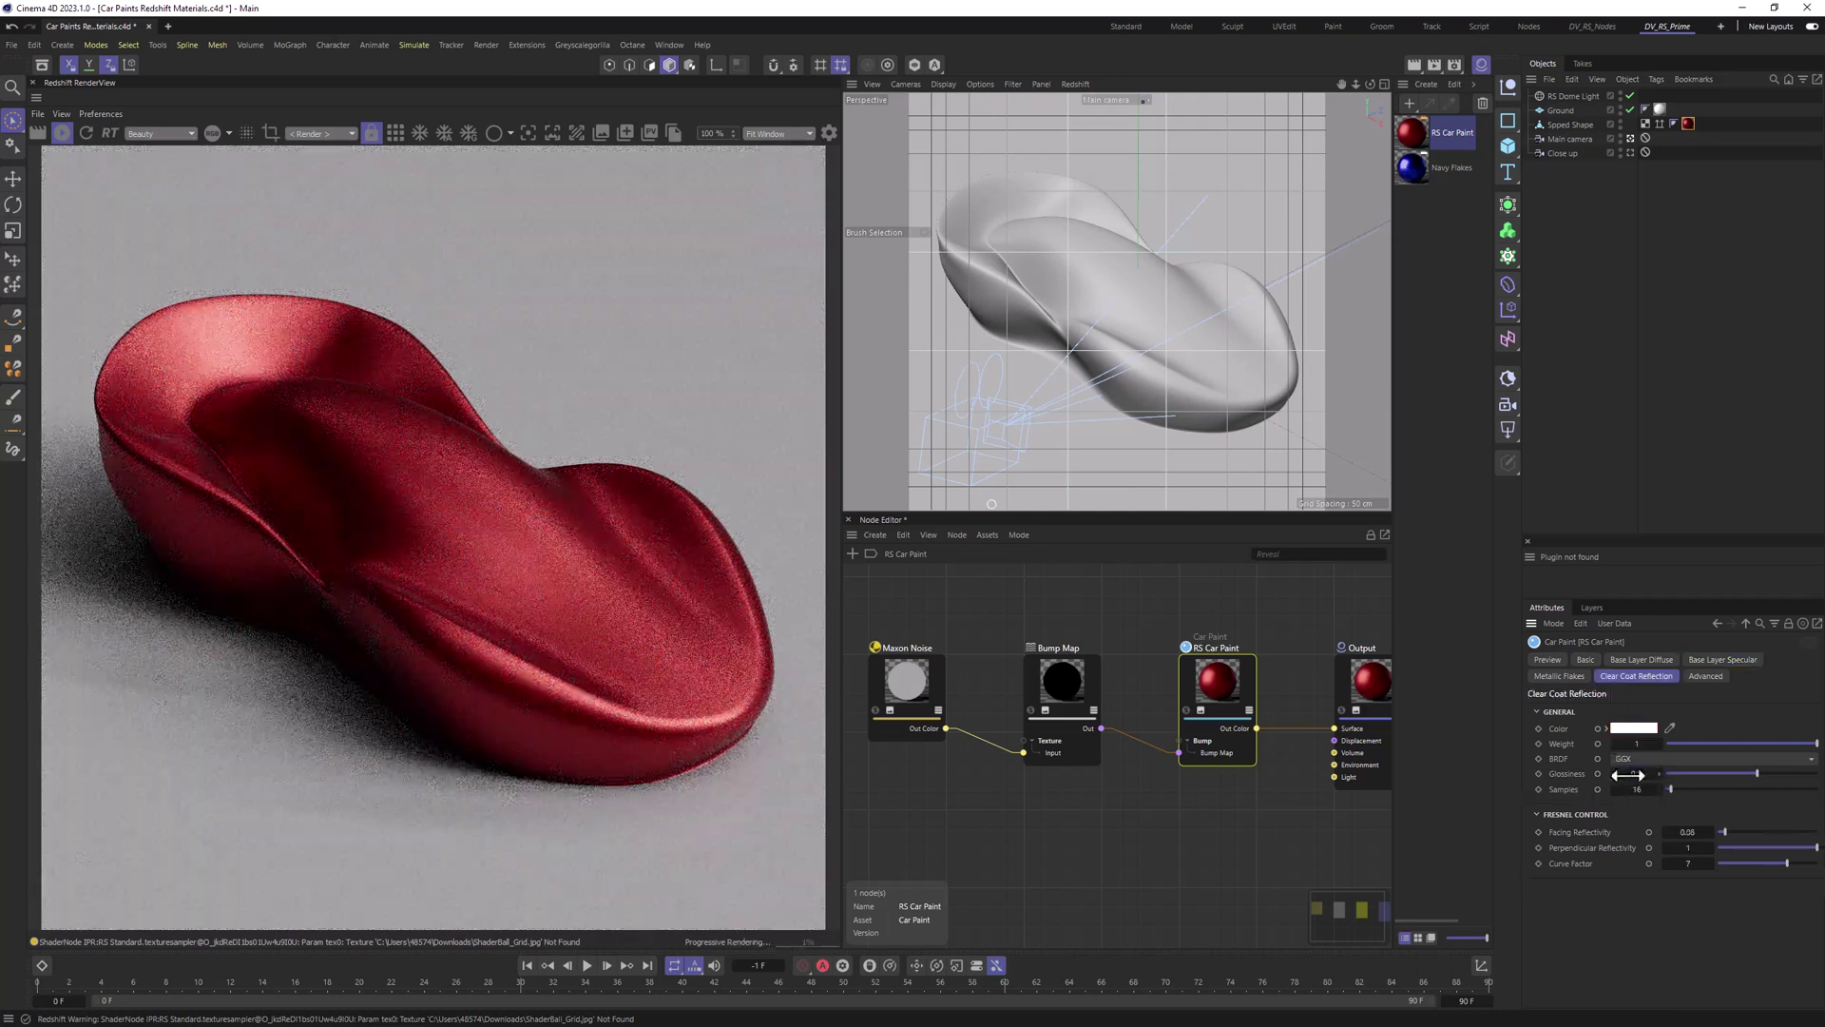
# Step: Make the base specular colour a fully saturated (100%) red
pyautogui.click(1633, 658)
pyautogui.click(1721, 660)
pyautogui.click(1647, 728)
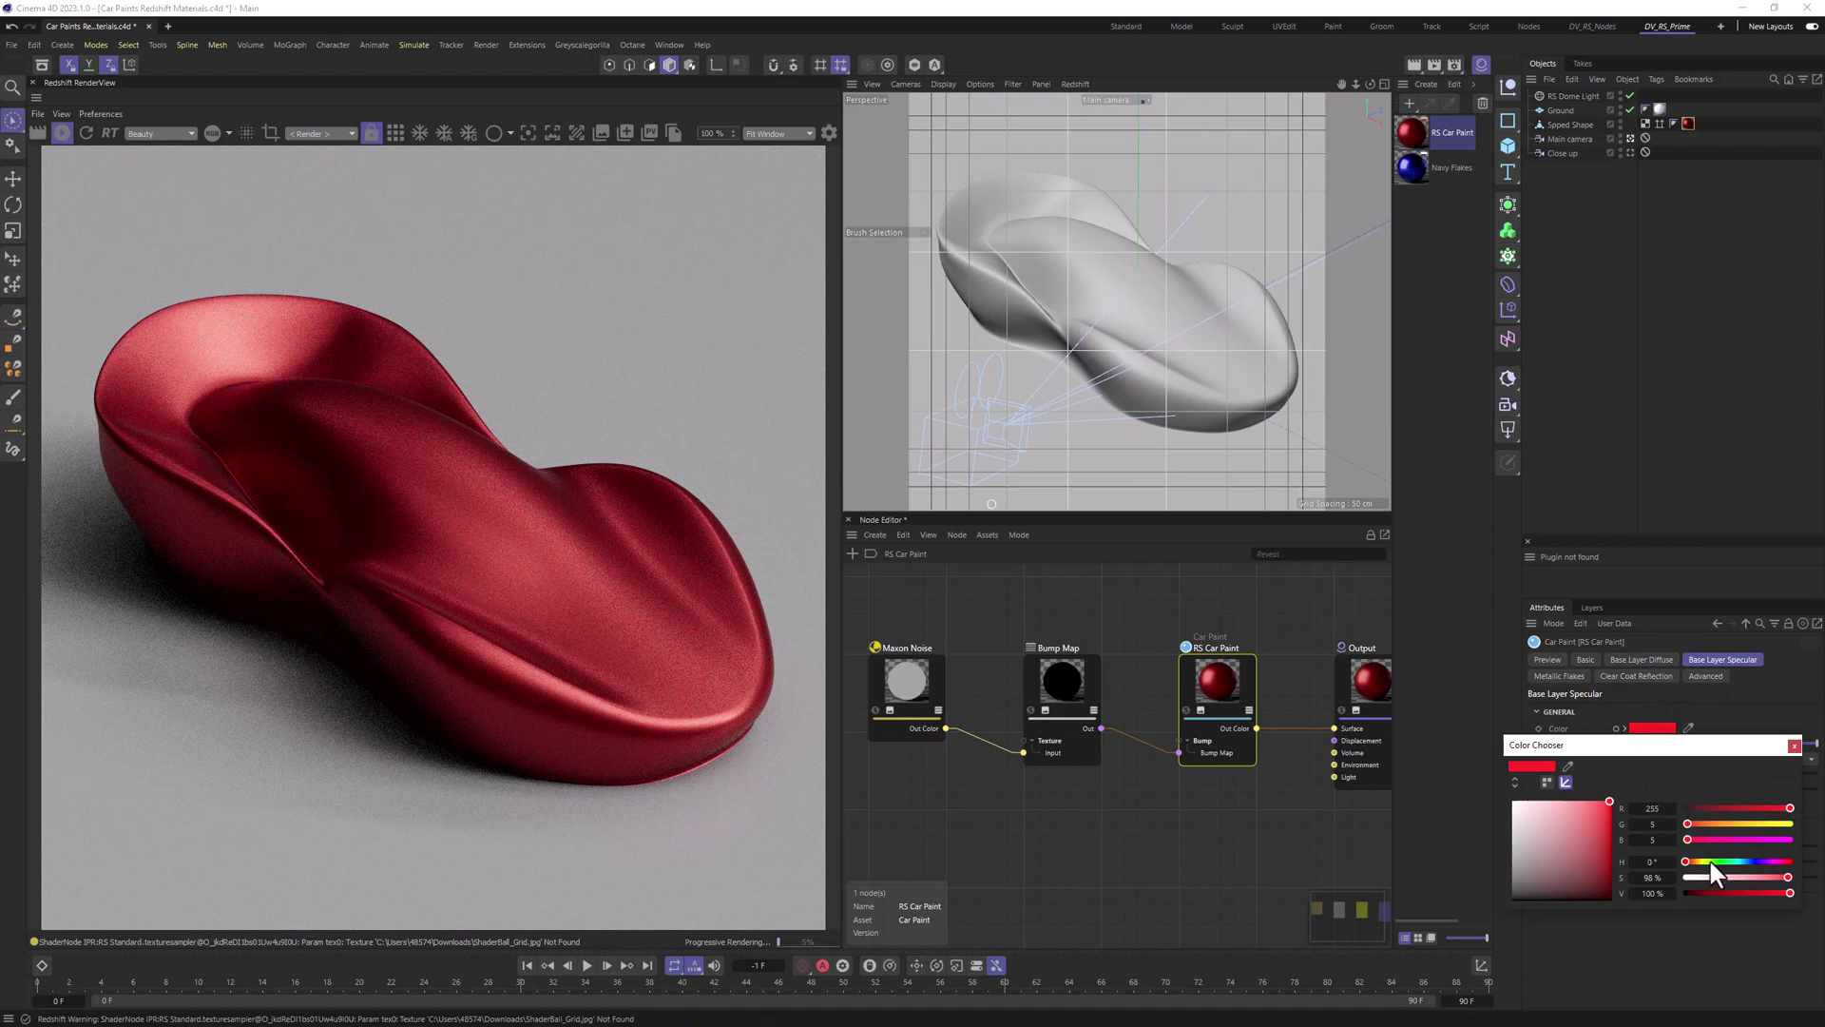
pyautogui.moveTo(1651, 877); pyautogui.dragTo(1678, 877)
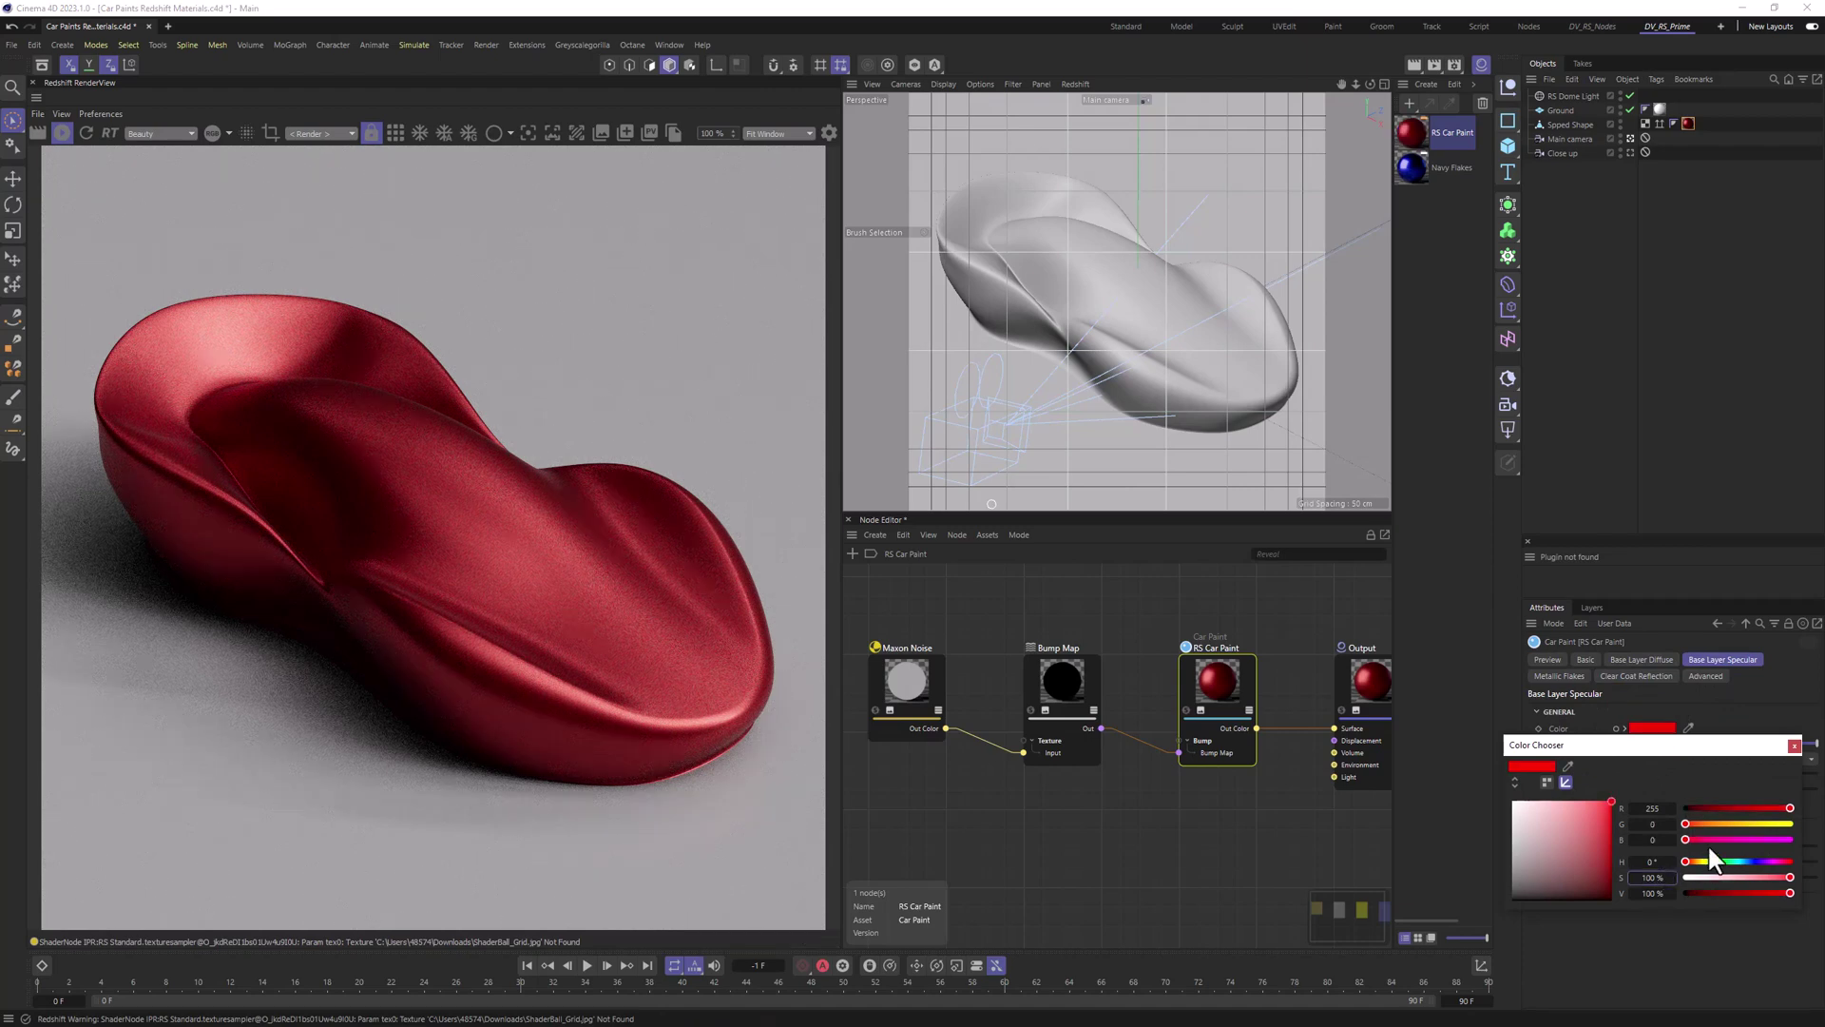
pyautogui.click(1794, 747)
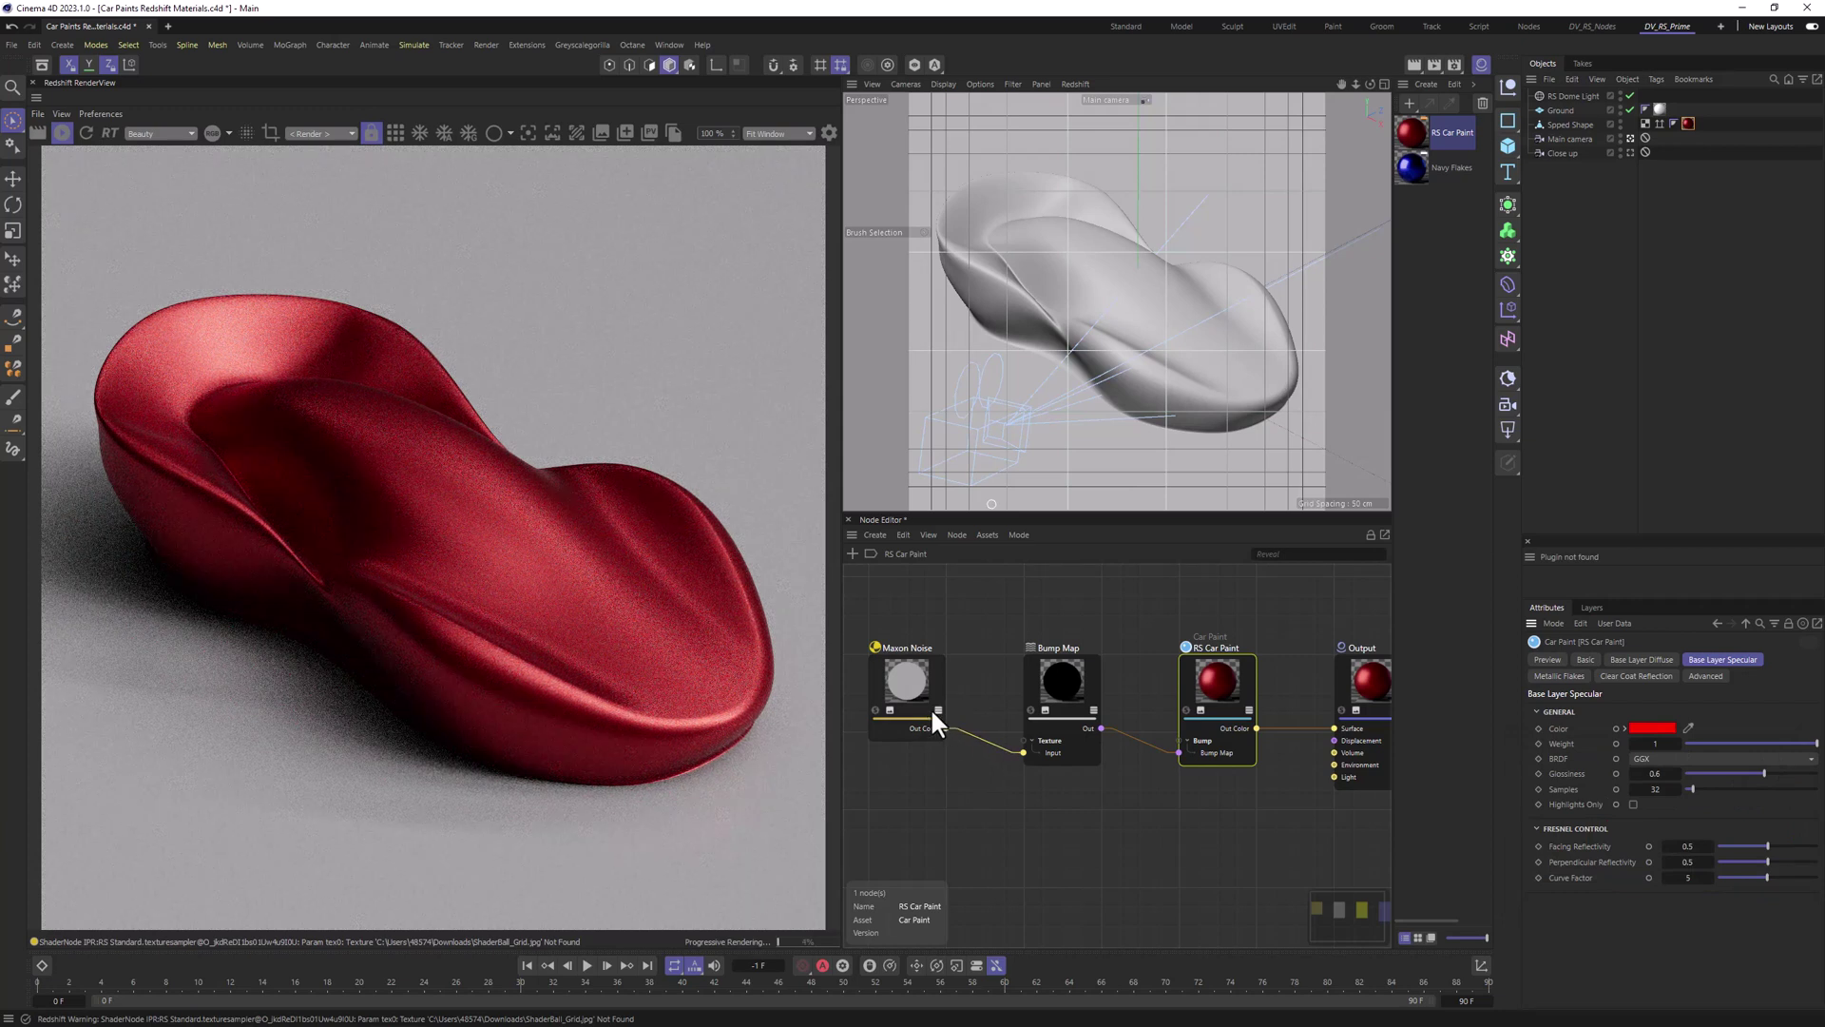
# Step: Set the Metallic Flakes weight to 10 and flakes glossiness to 0.6
pyautogui.click(1559, 675)
pyautogui.moveTo(1659, 760); pyautogui.dragTo(1673, 761)
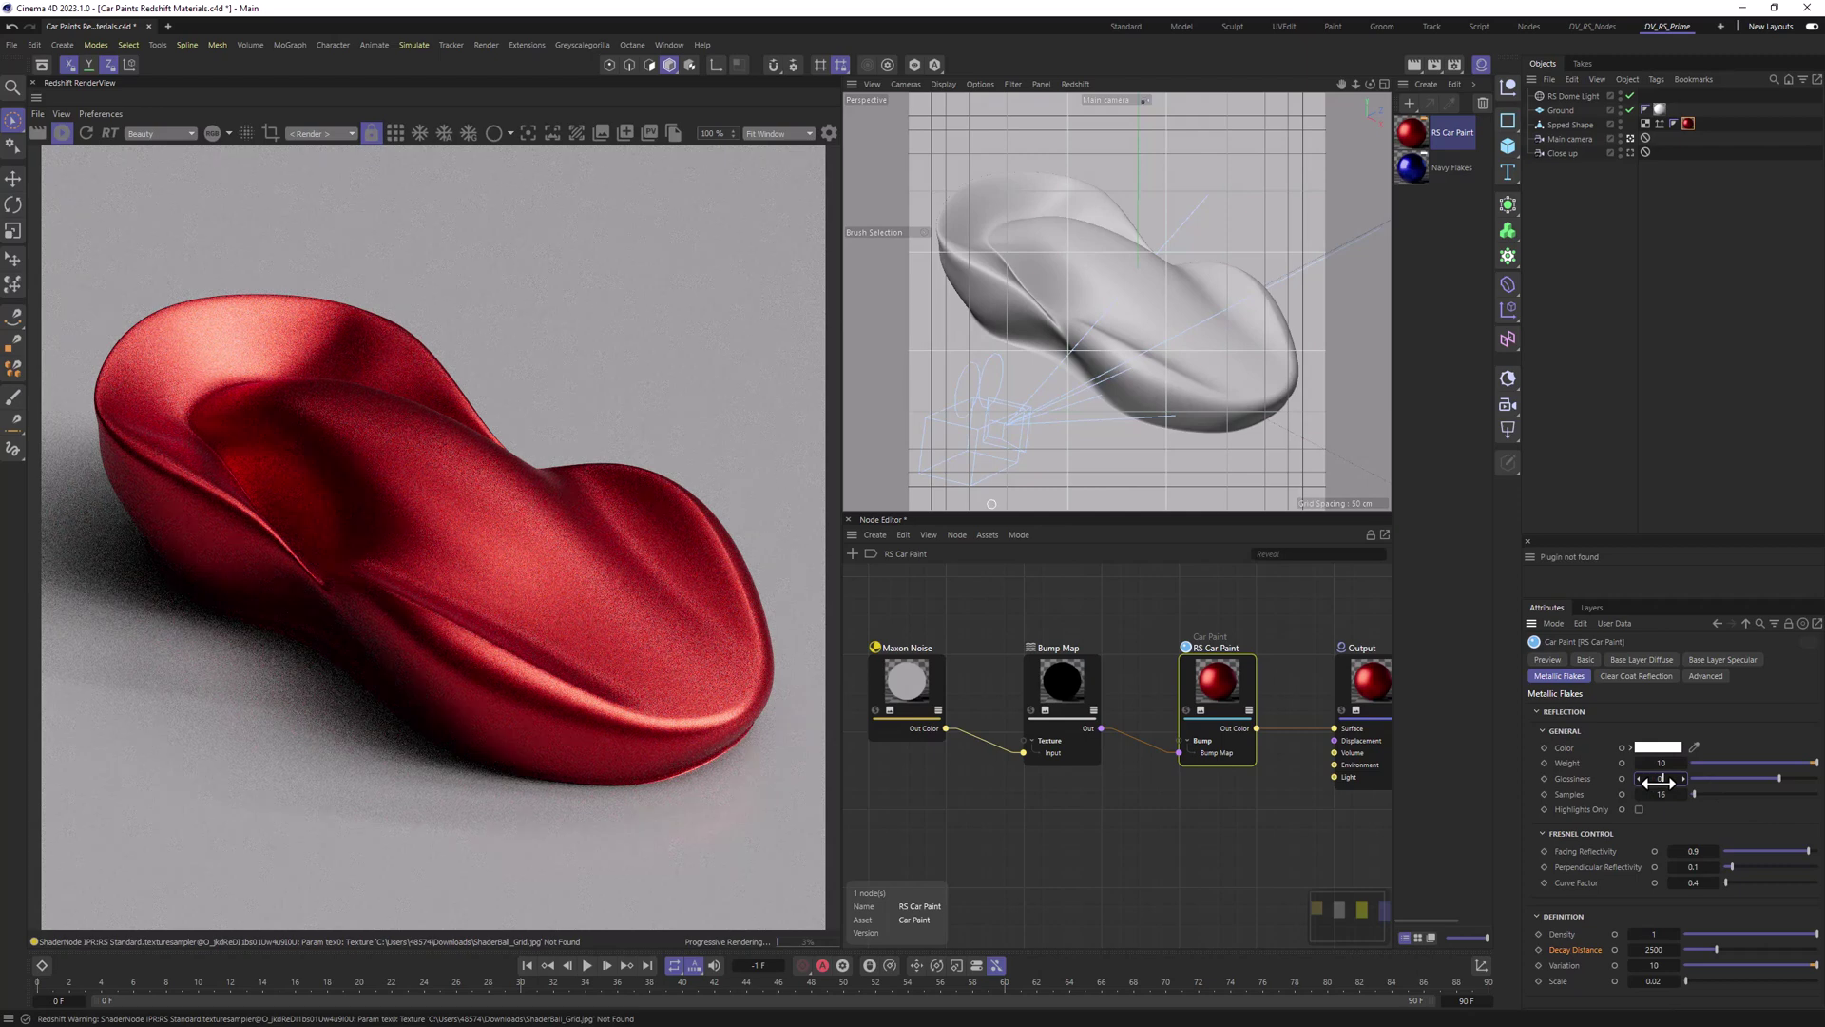
pyautogui.moveTo(1647, 781); pyautogui.dragTo(1629, 781)
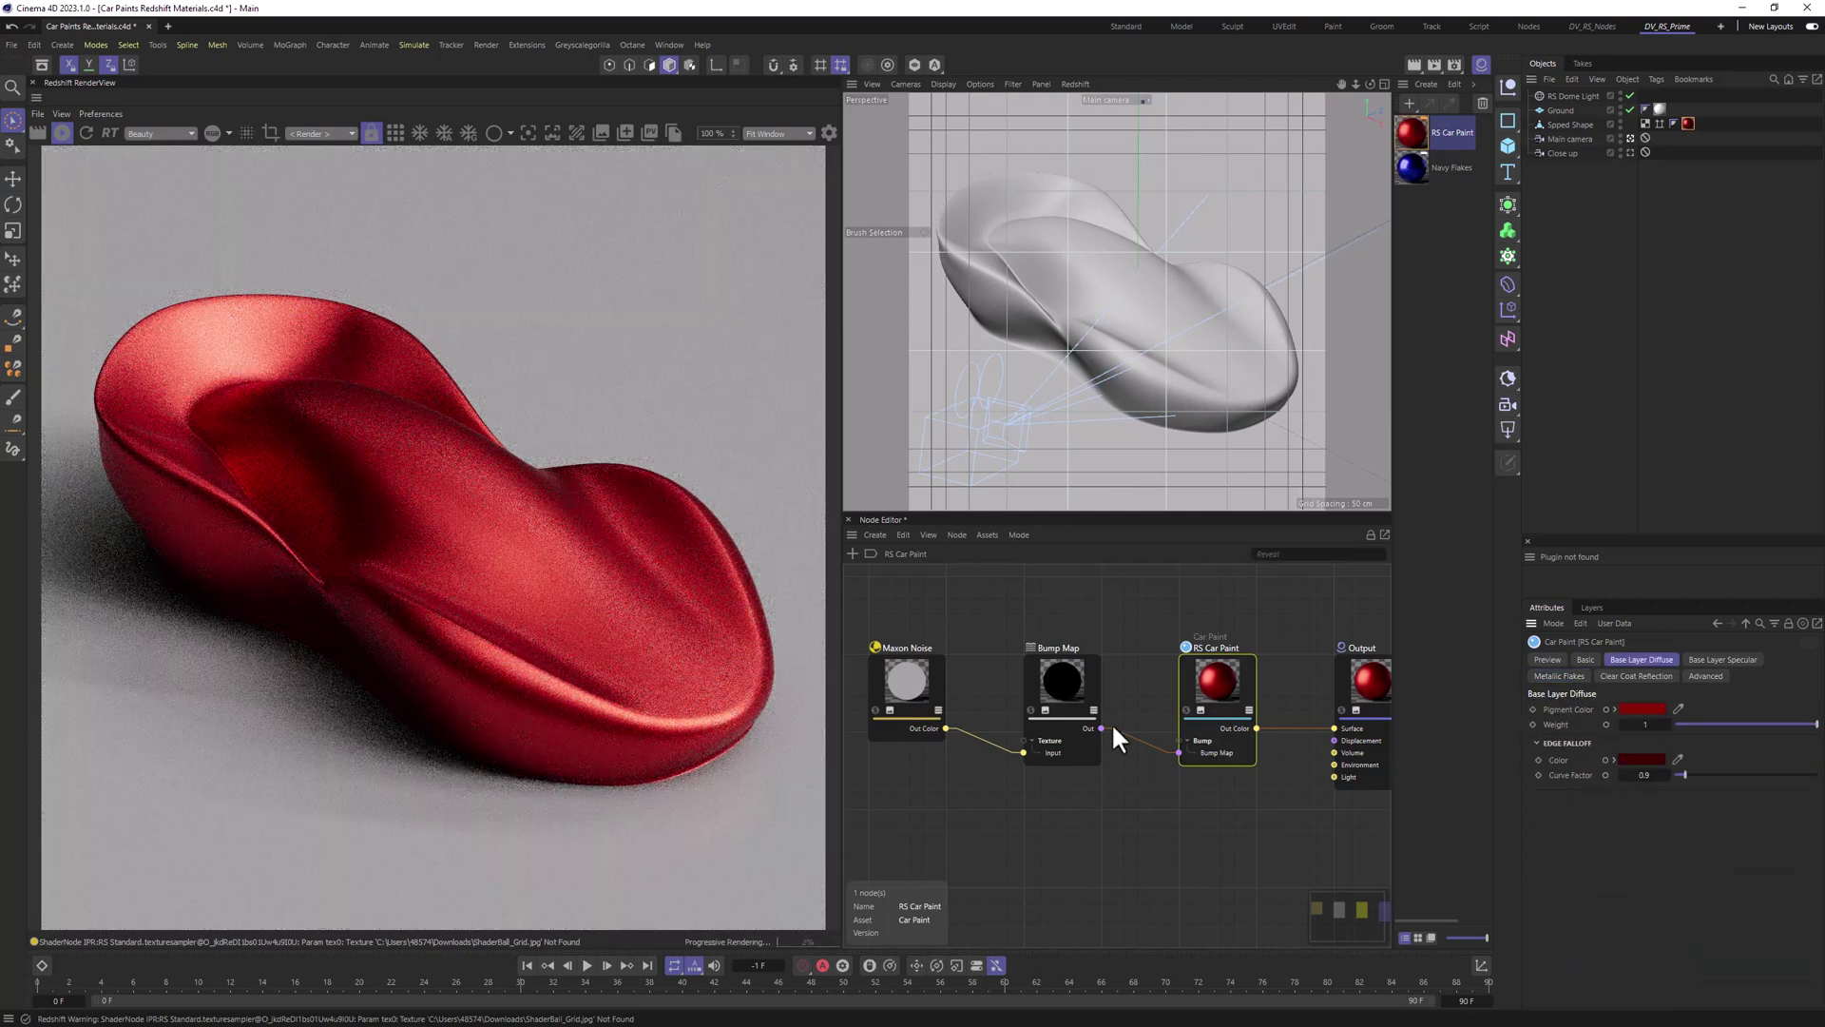
pyautogui.scroll(-1, 1110, 721)
pyautogui.moveTo(970, 814); pyautogui.dragTo(1027, 800, button='middle')
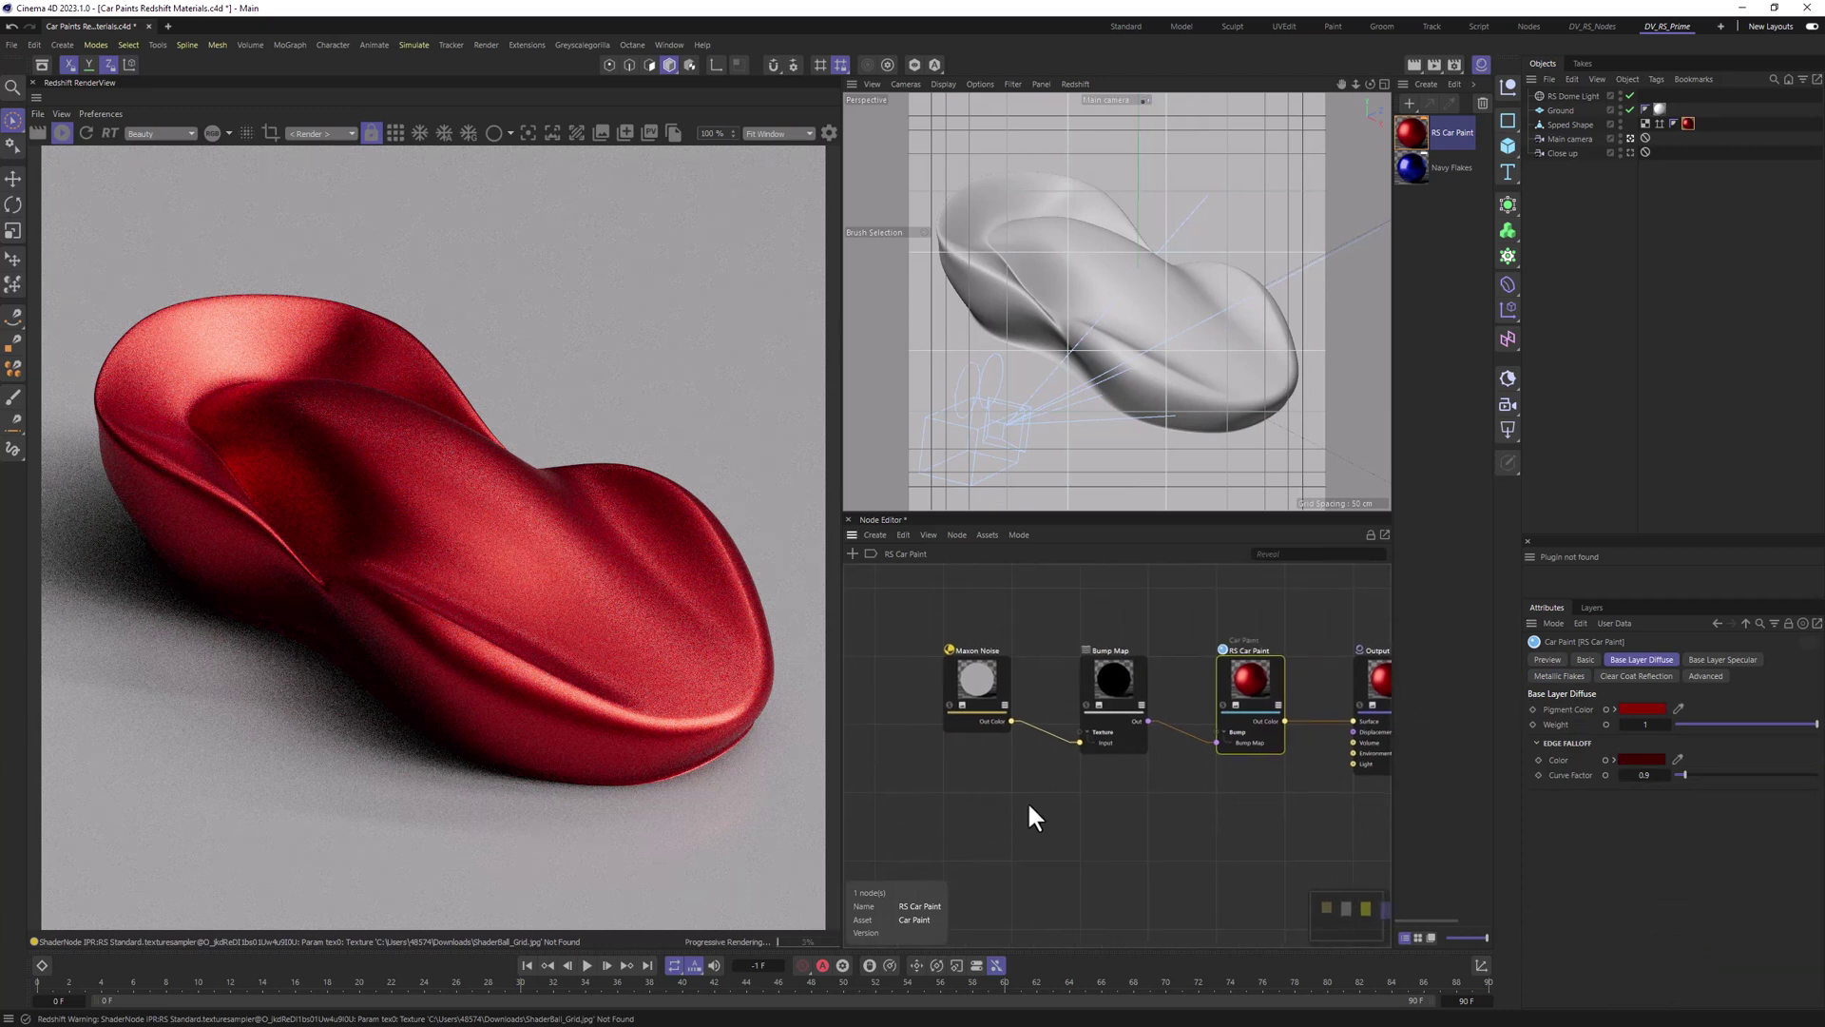
# Step: Set the clear coat glossiness to 0.96
pyautogui.click(1649, 674)
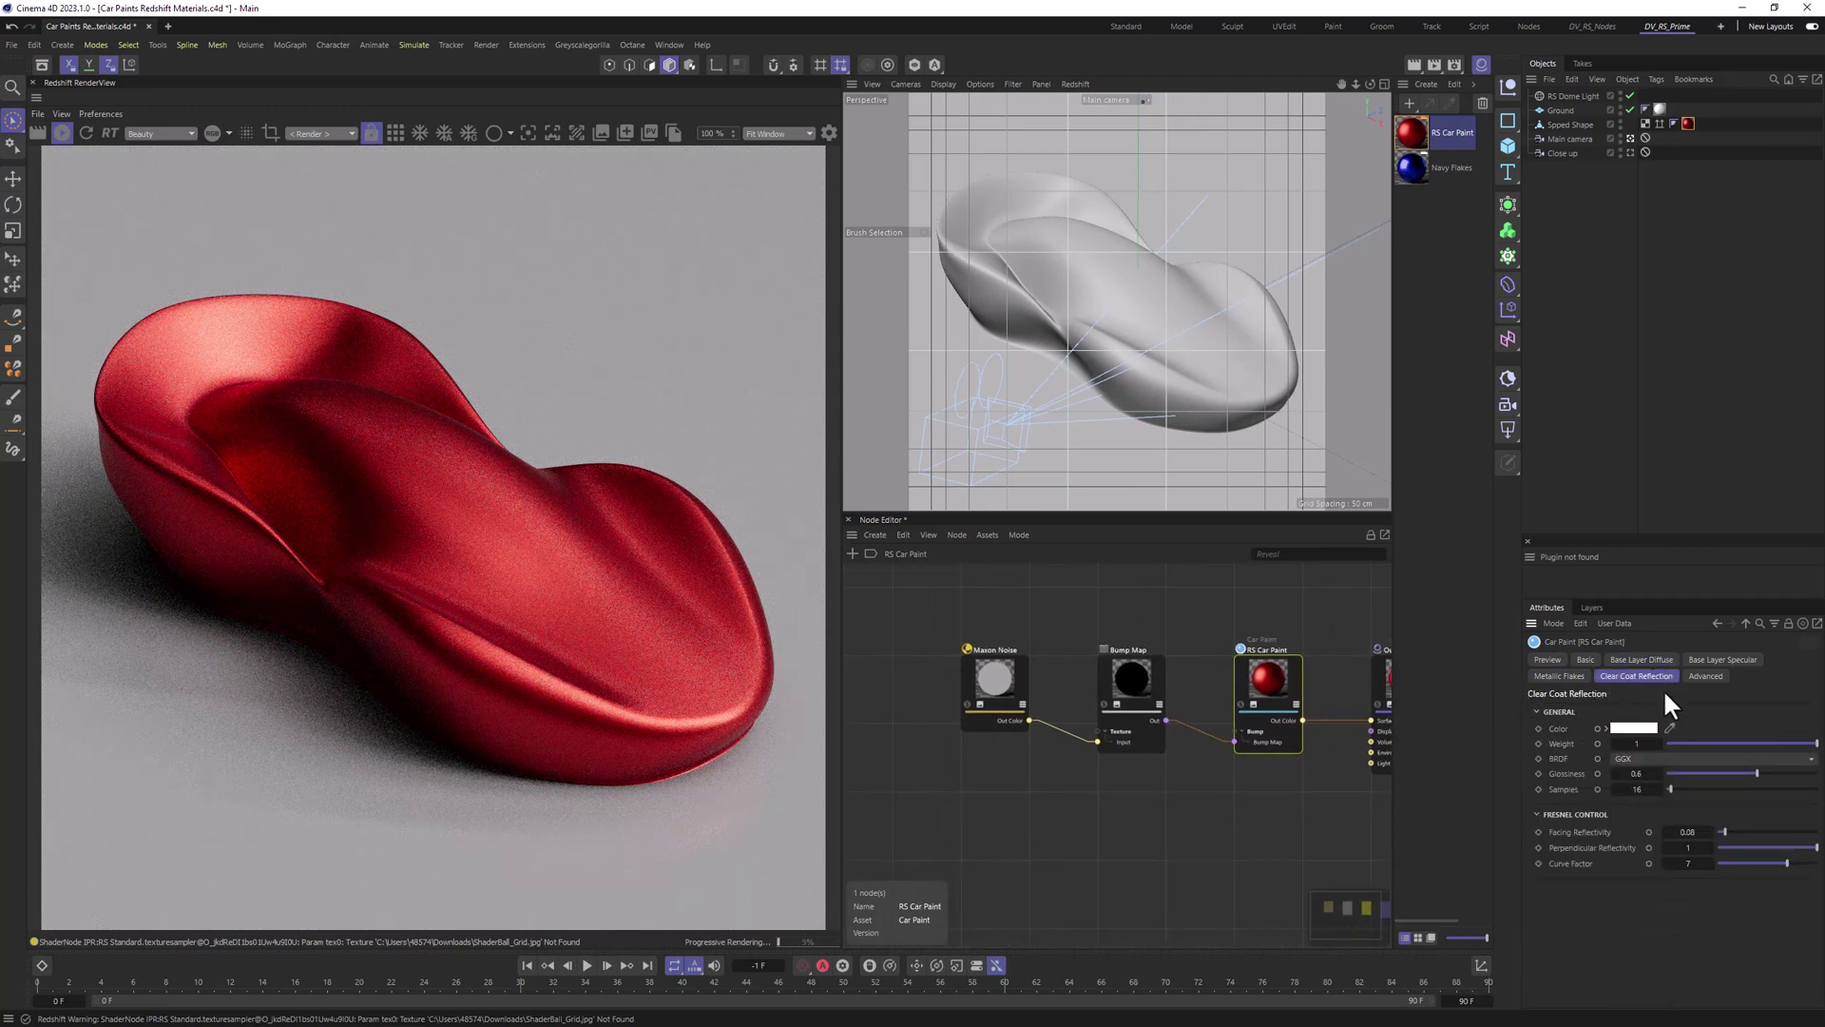
pyautogui.click(1638, 774)
pyautogui.write('0.96')
pyautogui.press('Return')
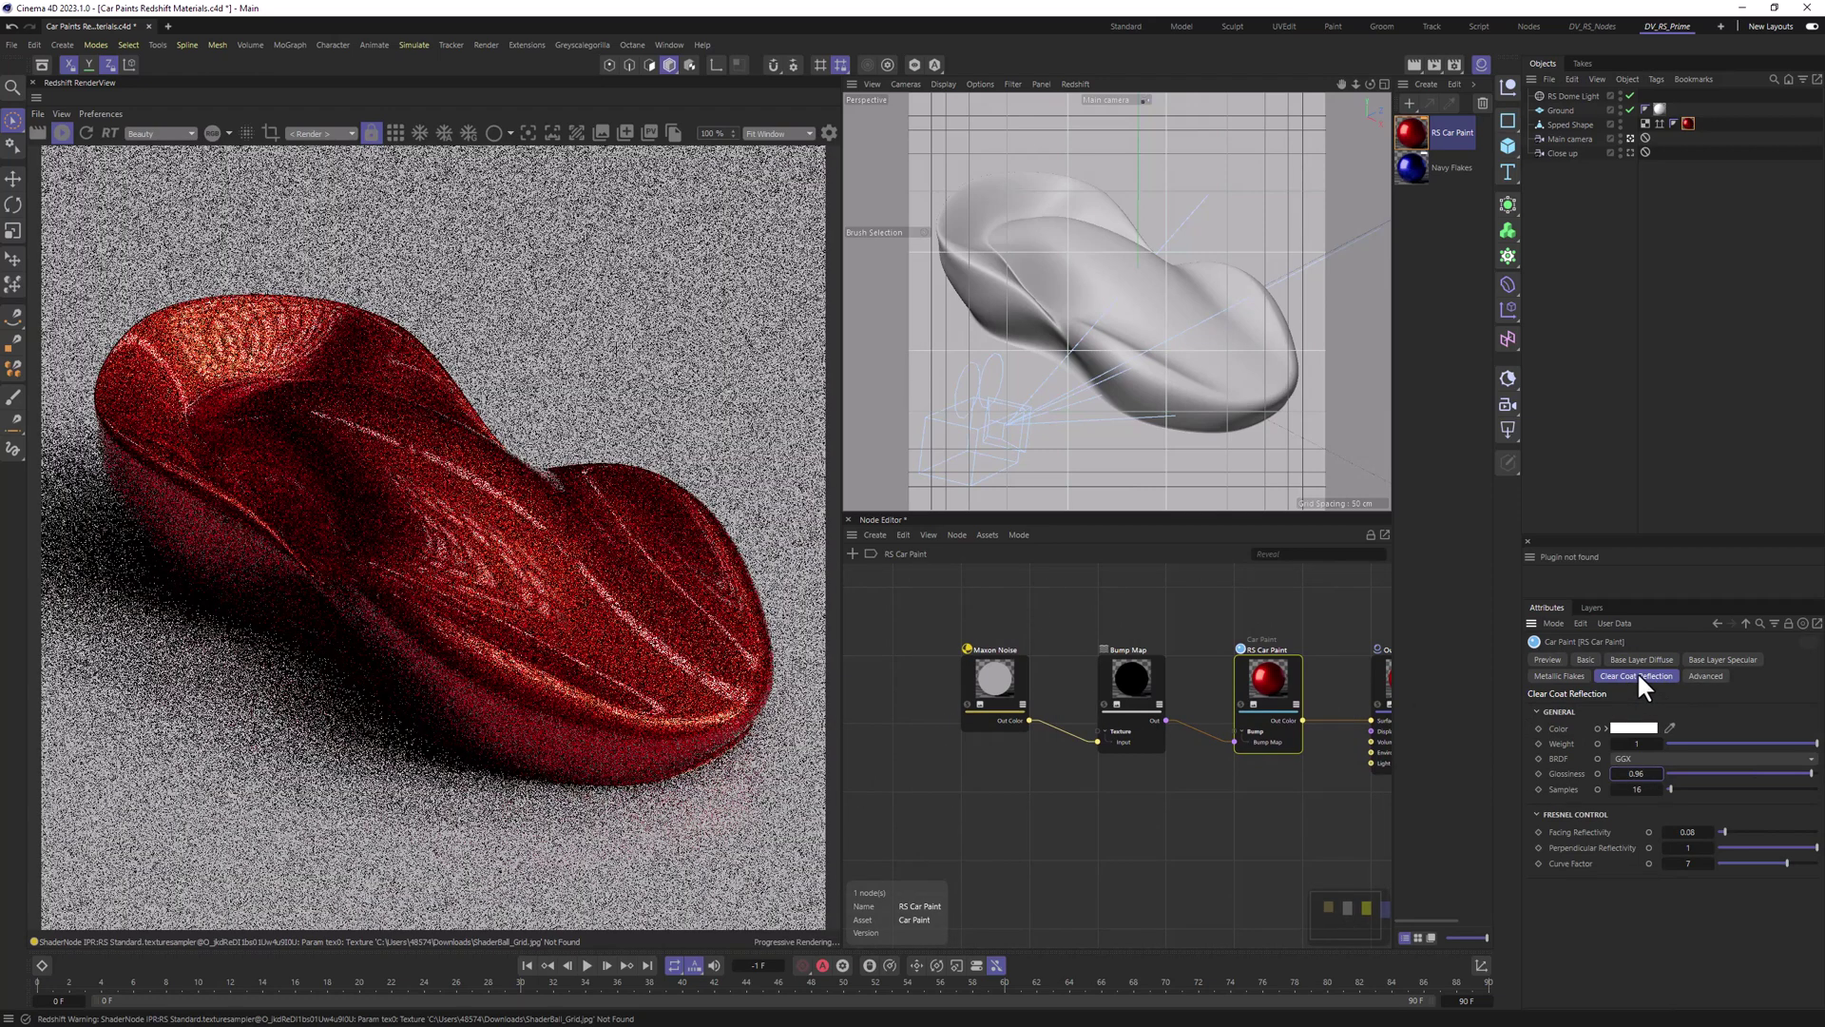
# Step: Lower the metallic flakes weight and check the diffuse pigment and edge falloff colours
pyautogui.click(1563, 673)
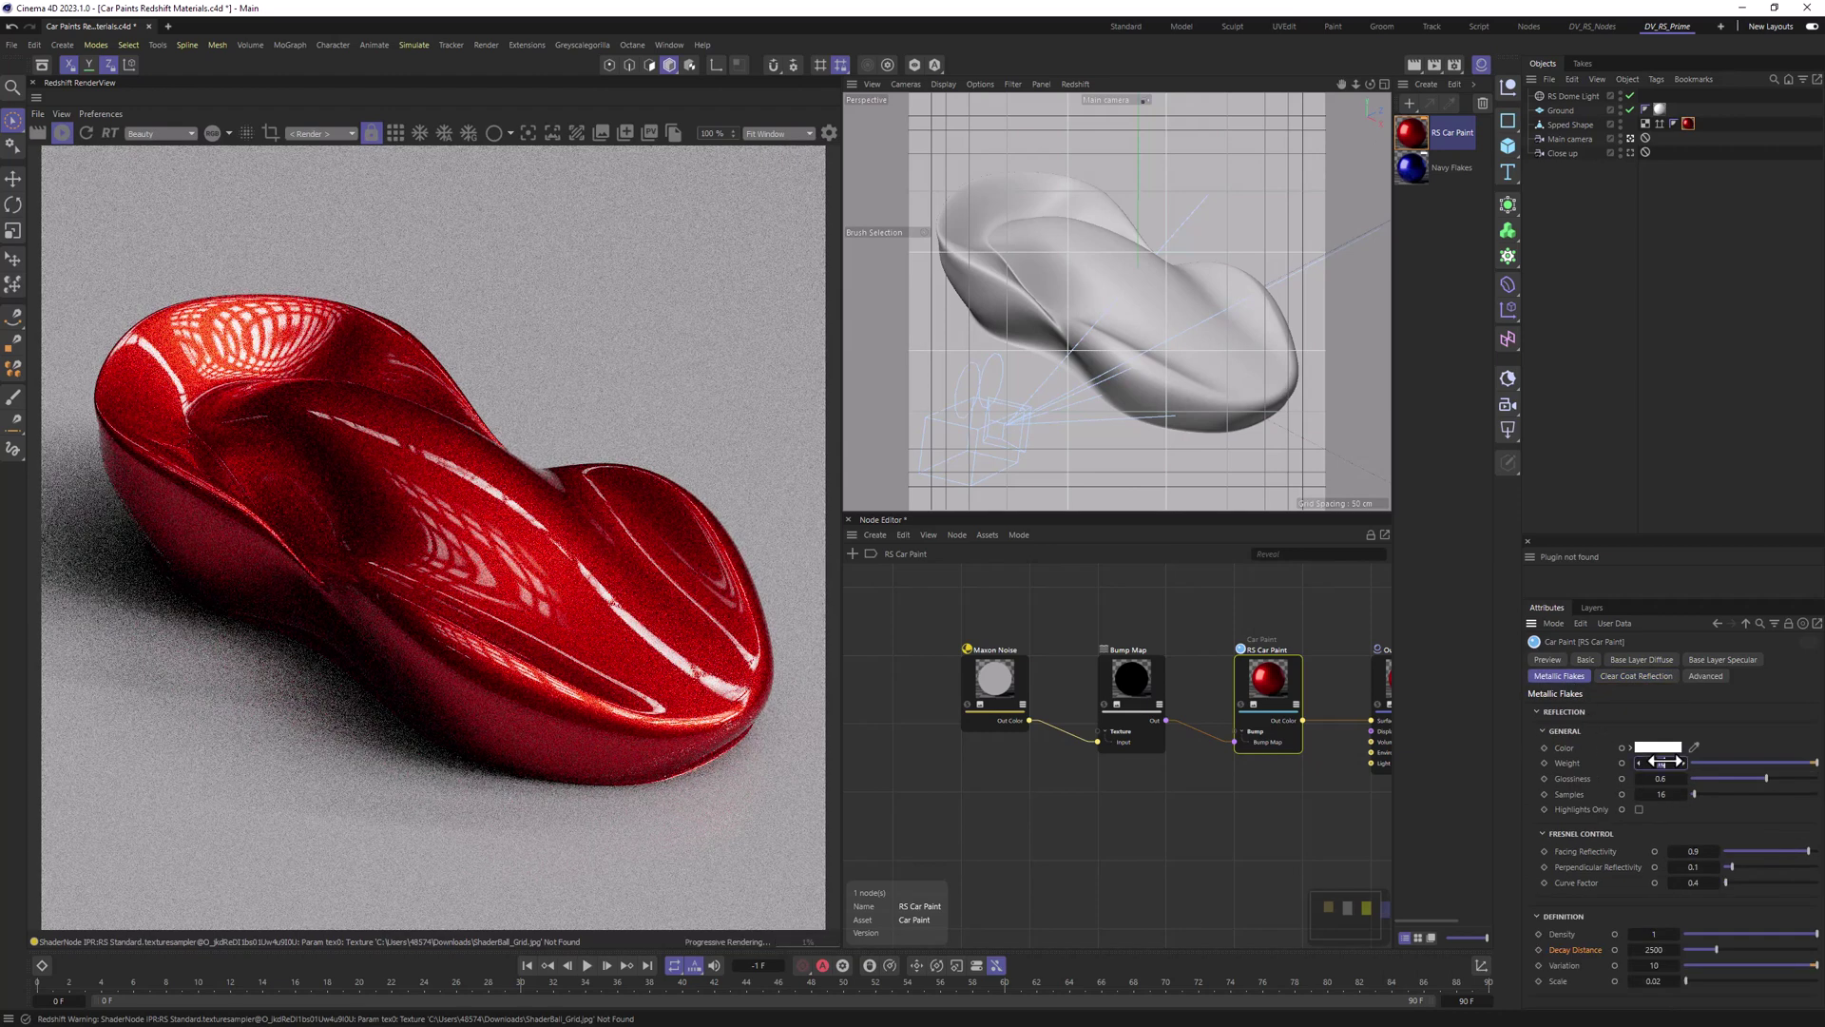
pyautogui.moveTo(1659, 762); pyautogui.dragTo(1640, 763)
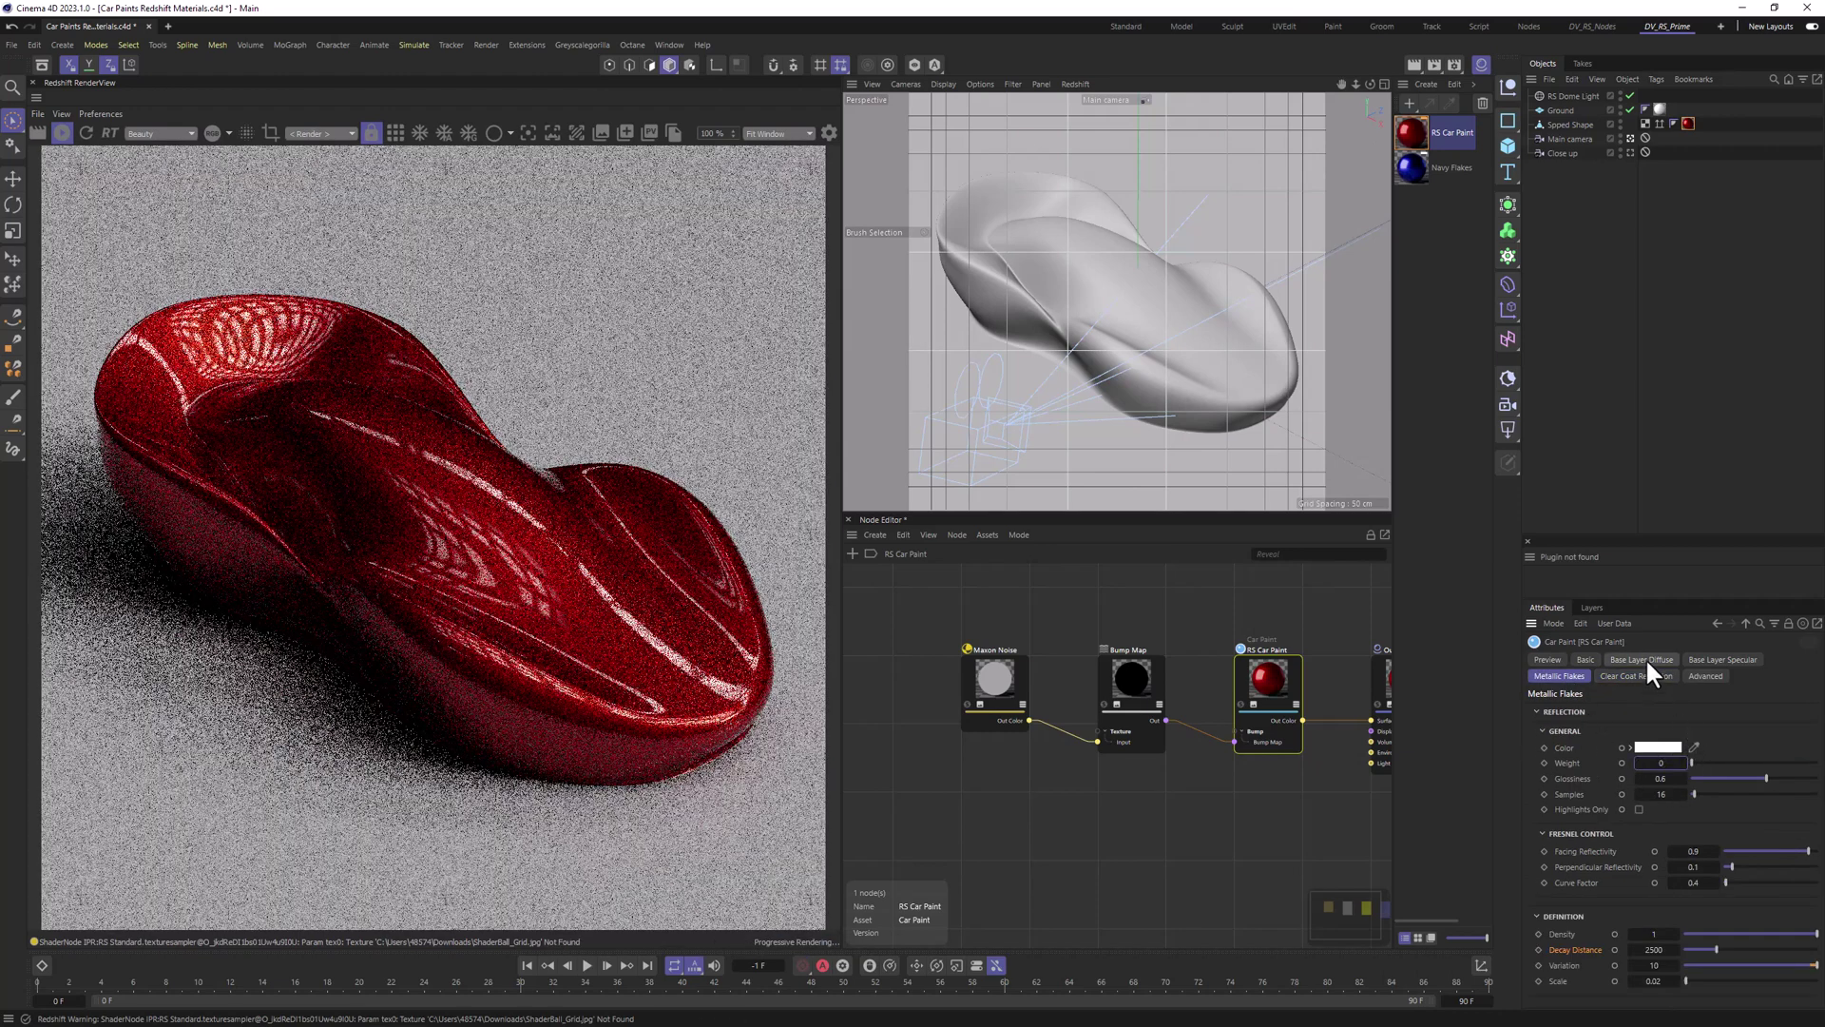
pyautogui.click(1643, 660)
pyautogui.click(1646, 709)
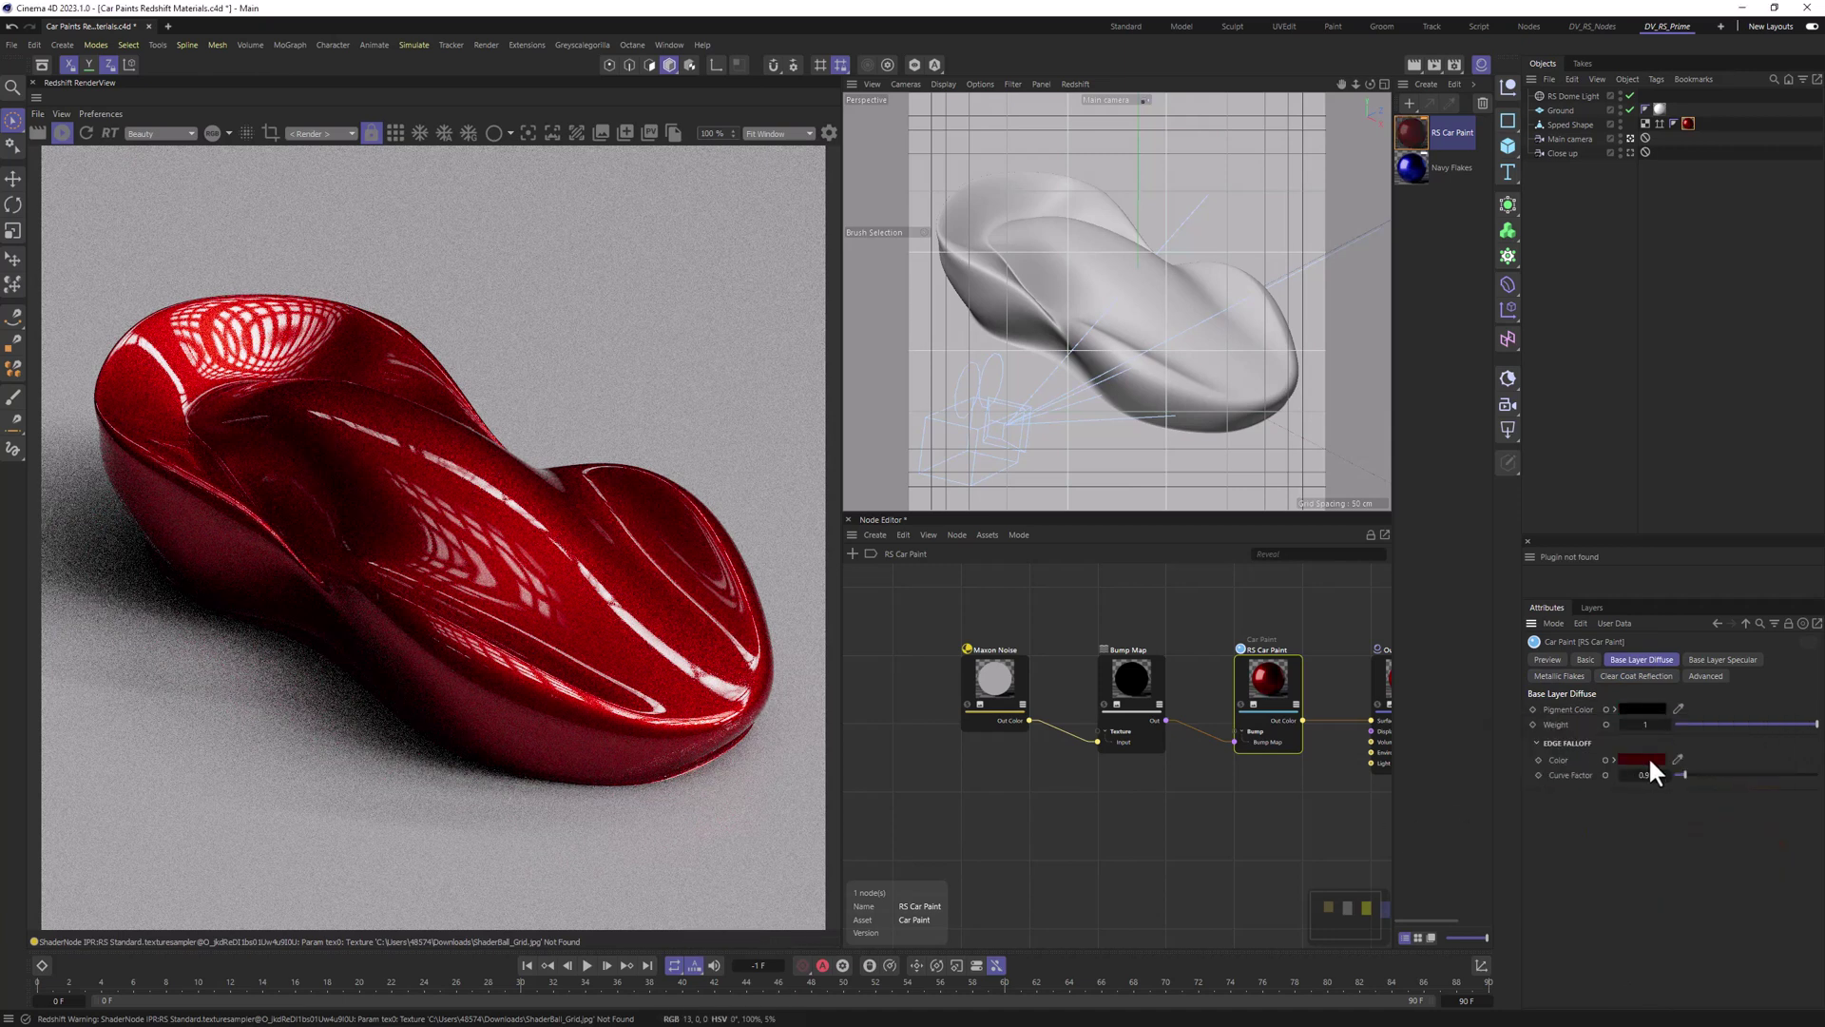
pyautogui.click(1647, 757)
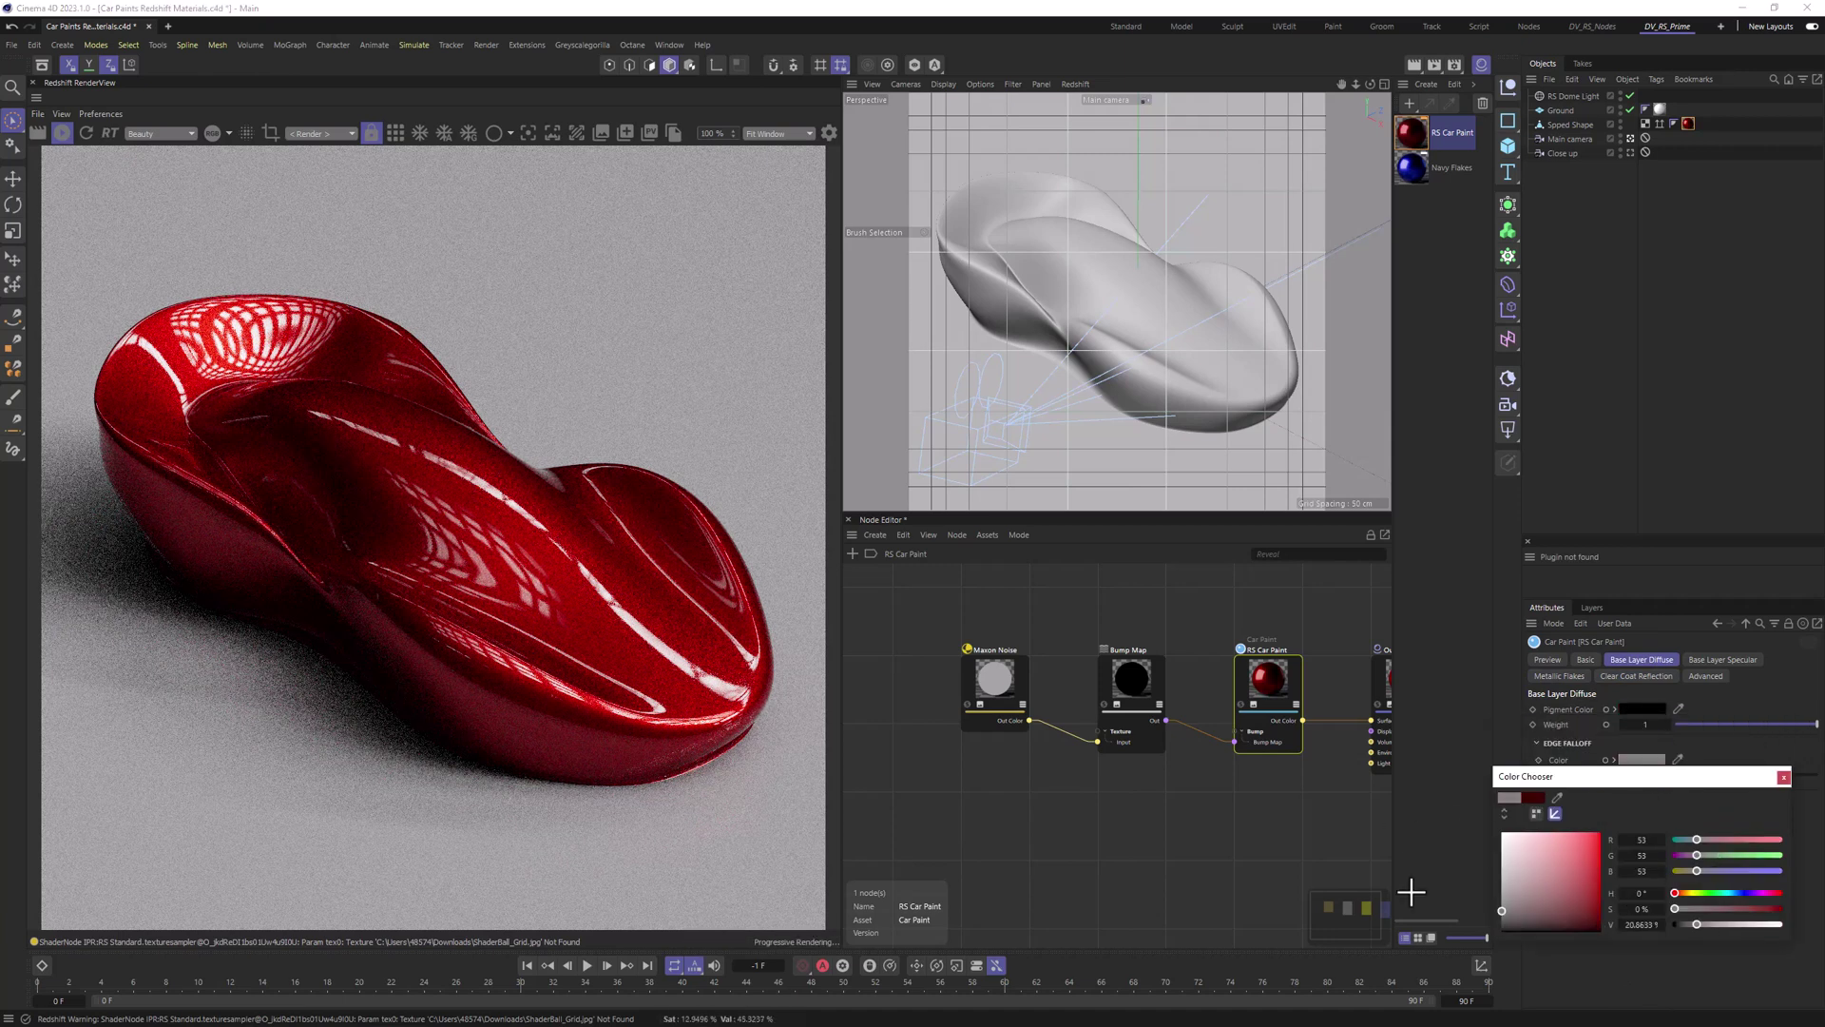
# Step: Set base specular glossiness to 0.9 and facing and perpendicular reflectivity to 1
pyautogui.click(1748, 659)
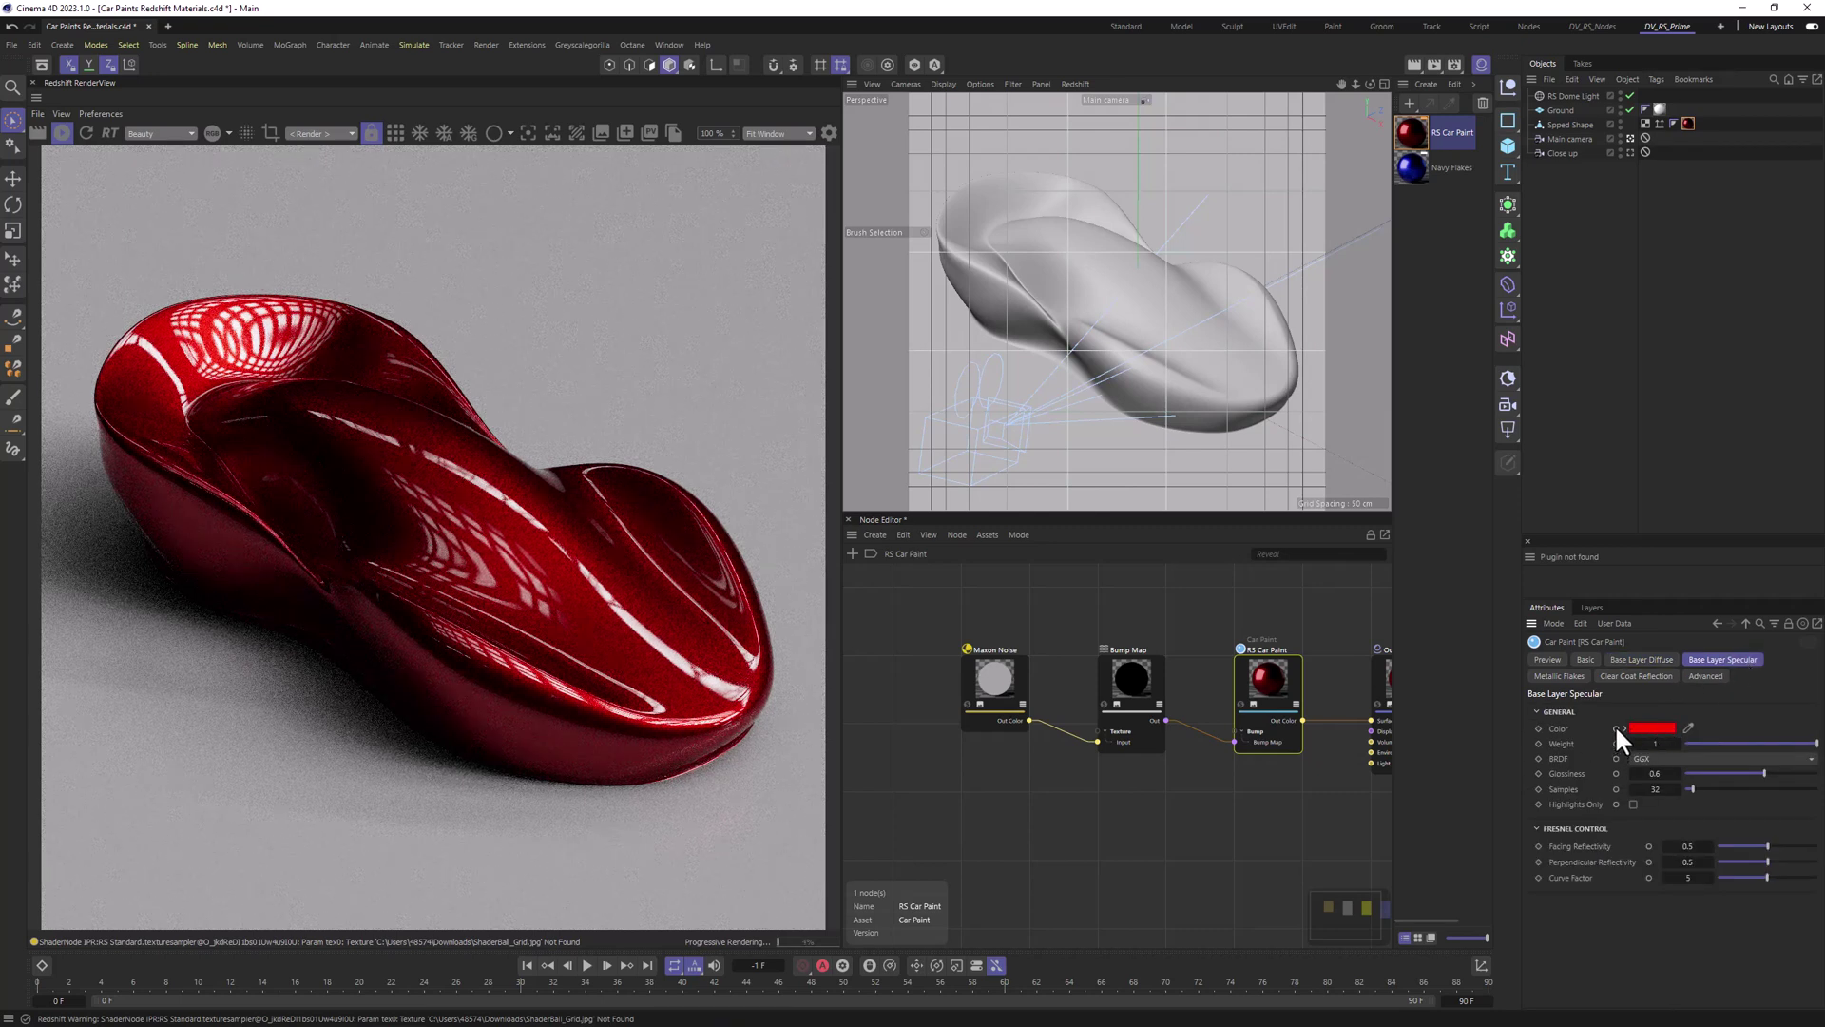
pyautogui.click(1645, 773)
pyautogui.write('0')
pyautogui.press('Return')
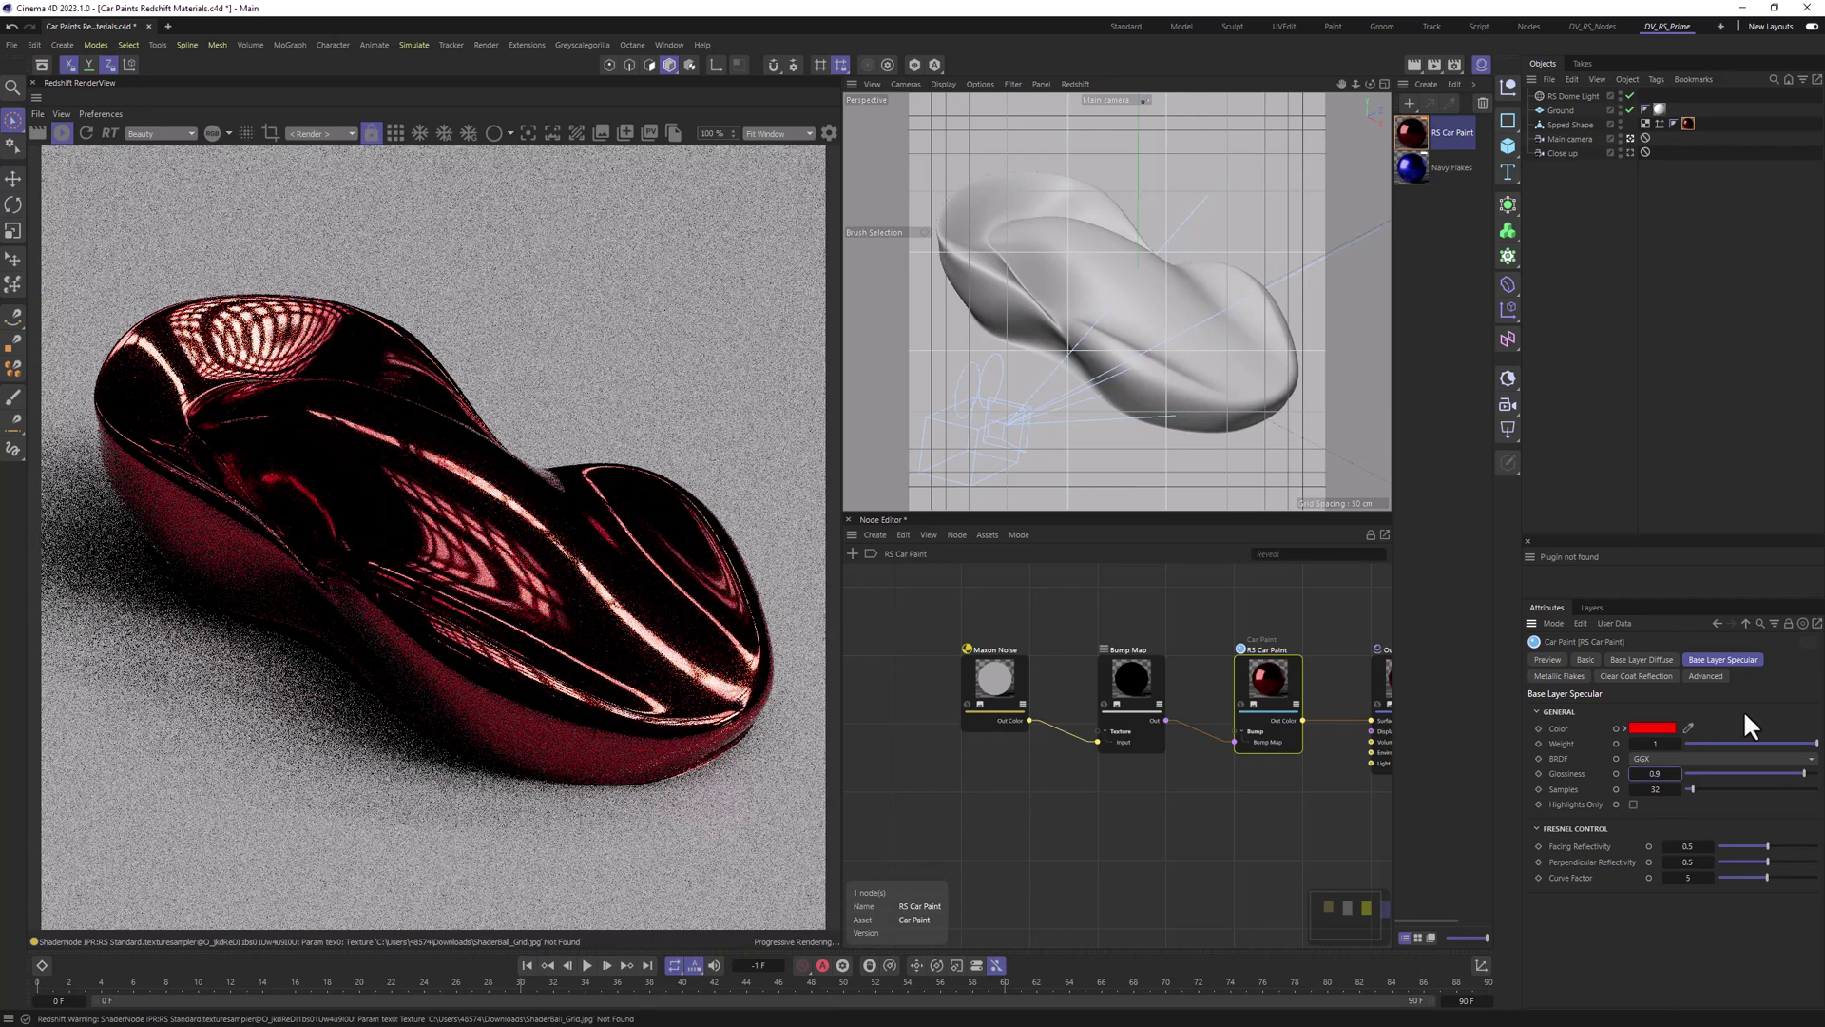
pyautogui.moveTo(1698, 846); pyautogui.dragTo(1584, 859)
pyautogui.write('1')
pyautogui.write('1')
pyautogui.press('Return')
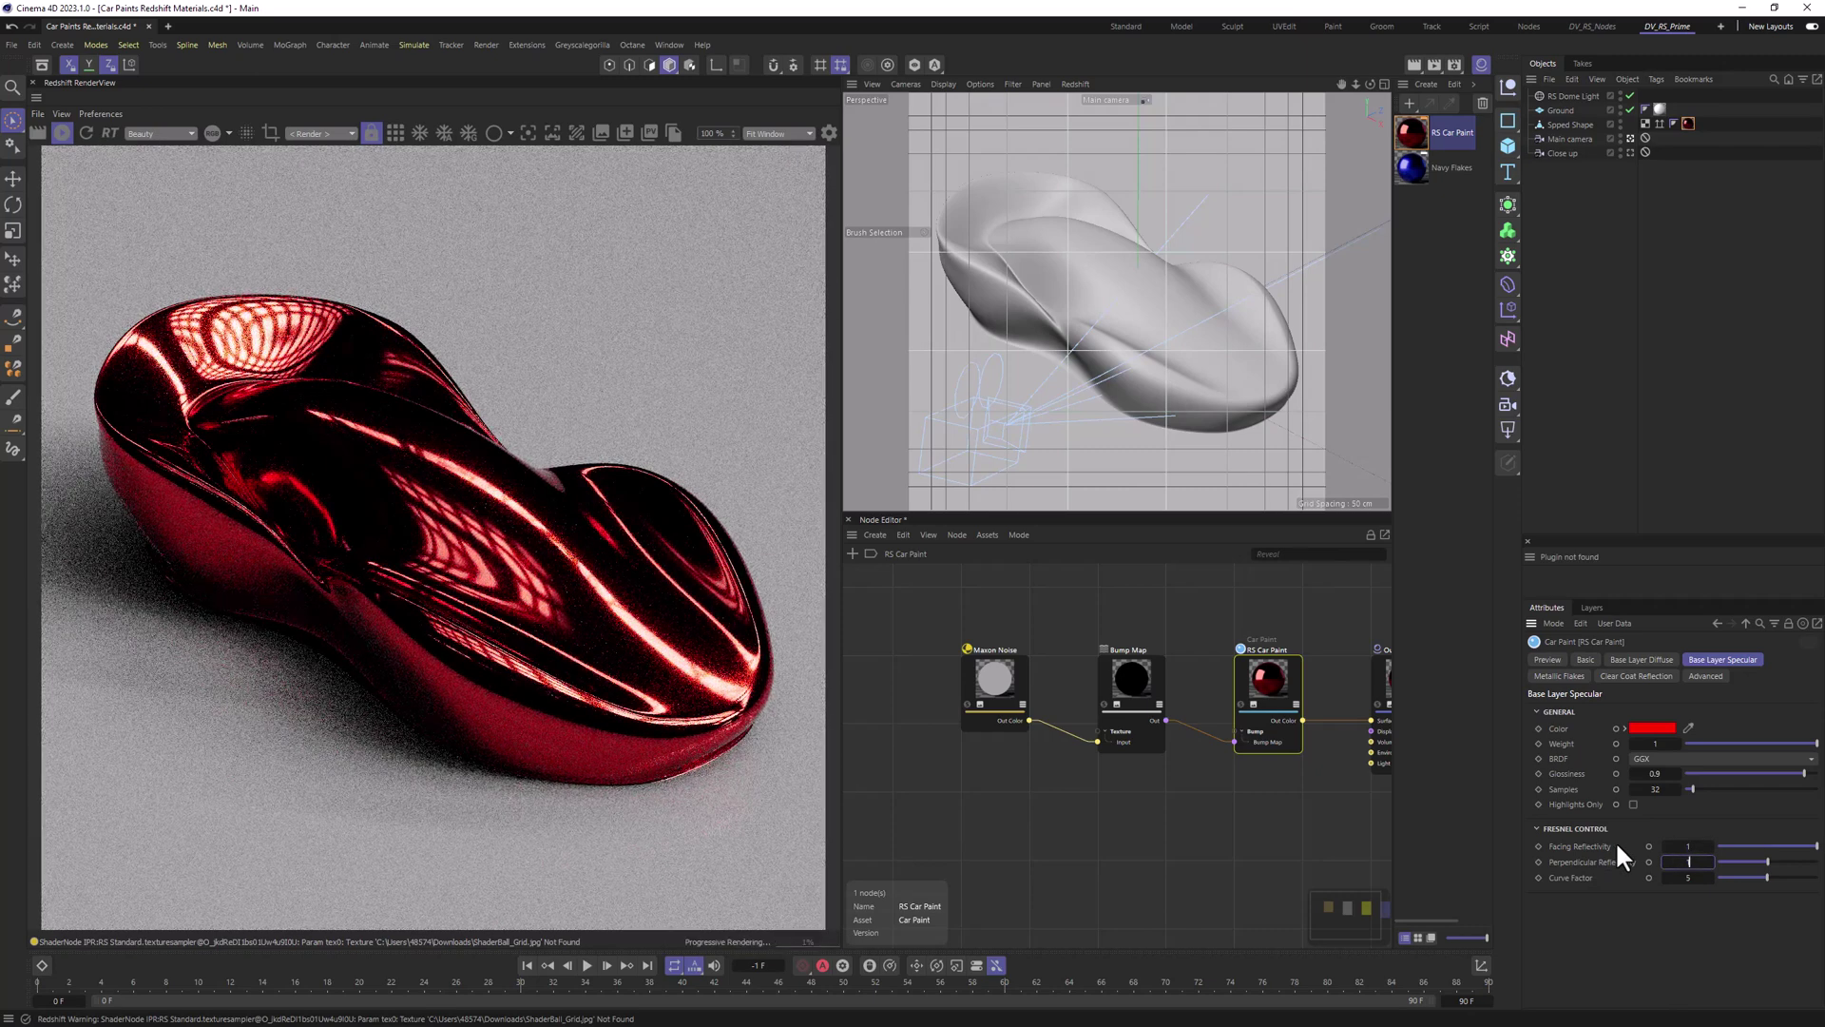
pyautogui.click(1625, 678)
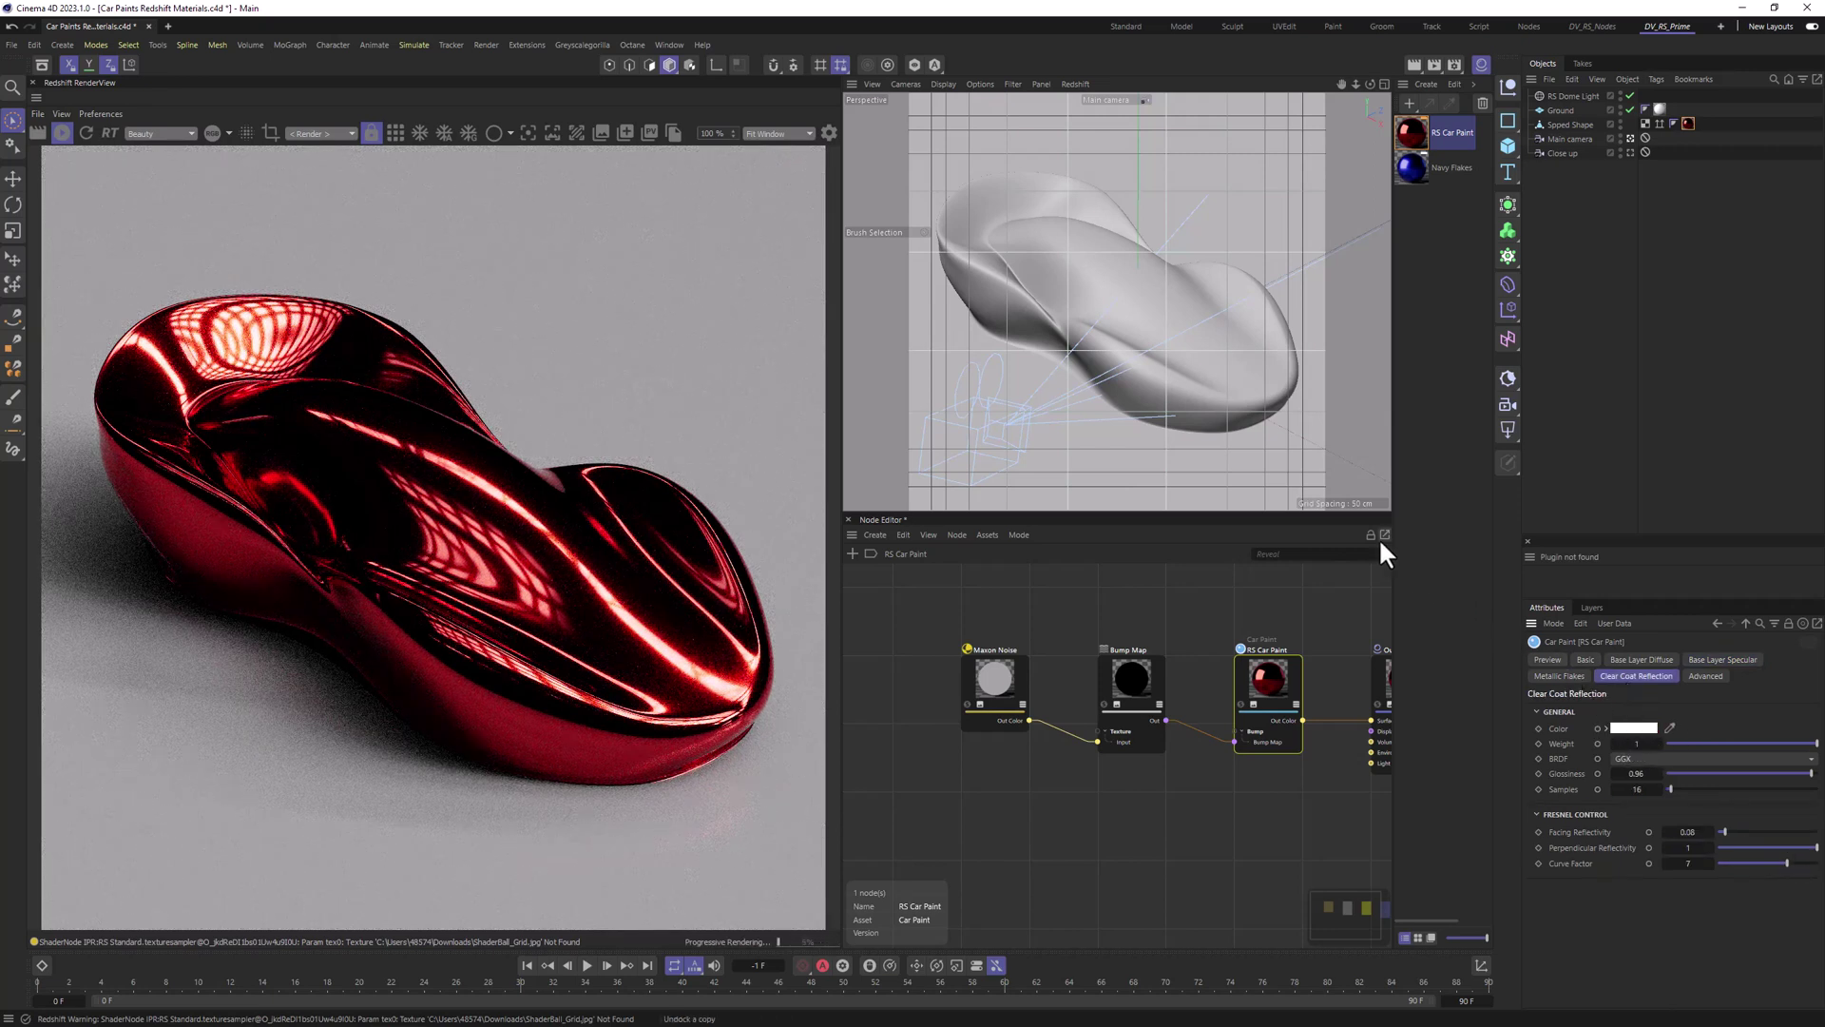
# Step: Render through the Close up camera with a region over the red highlight
pyautogui.click(1631, 153)
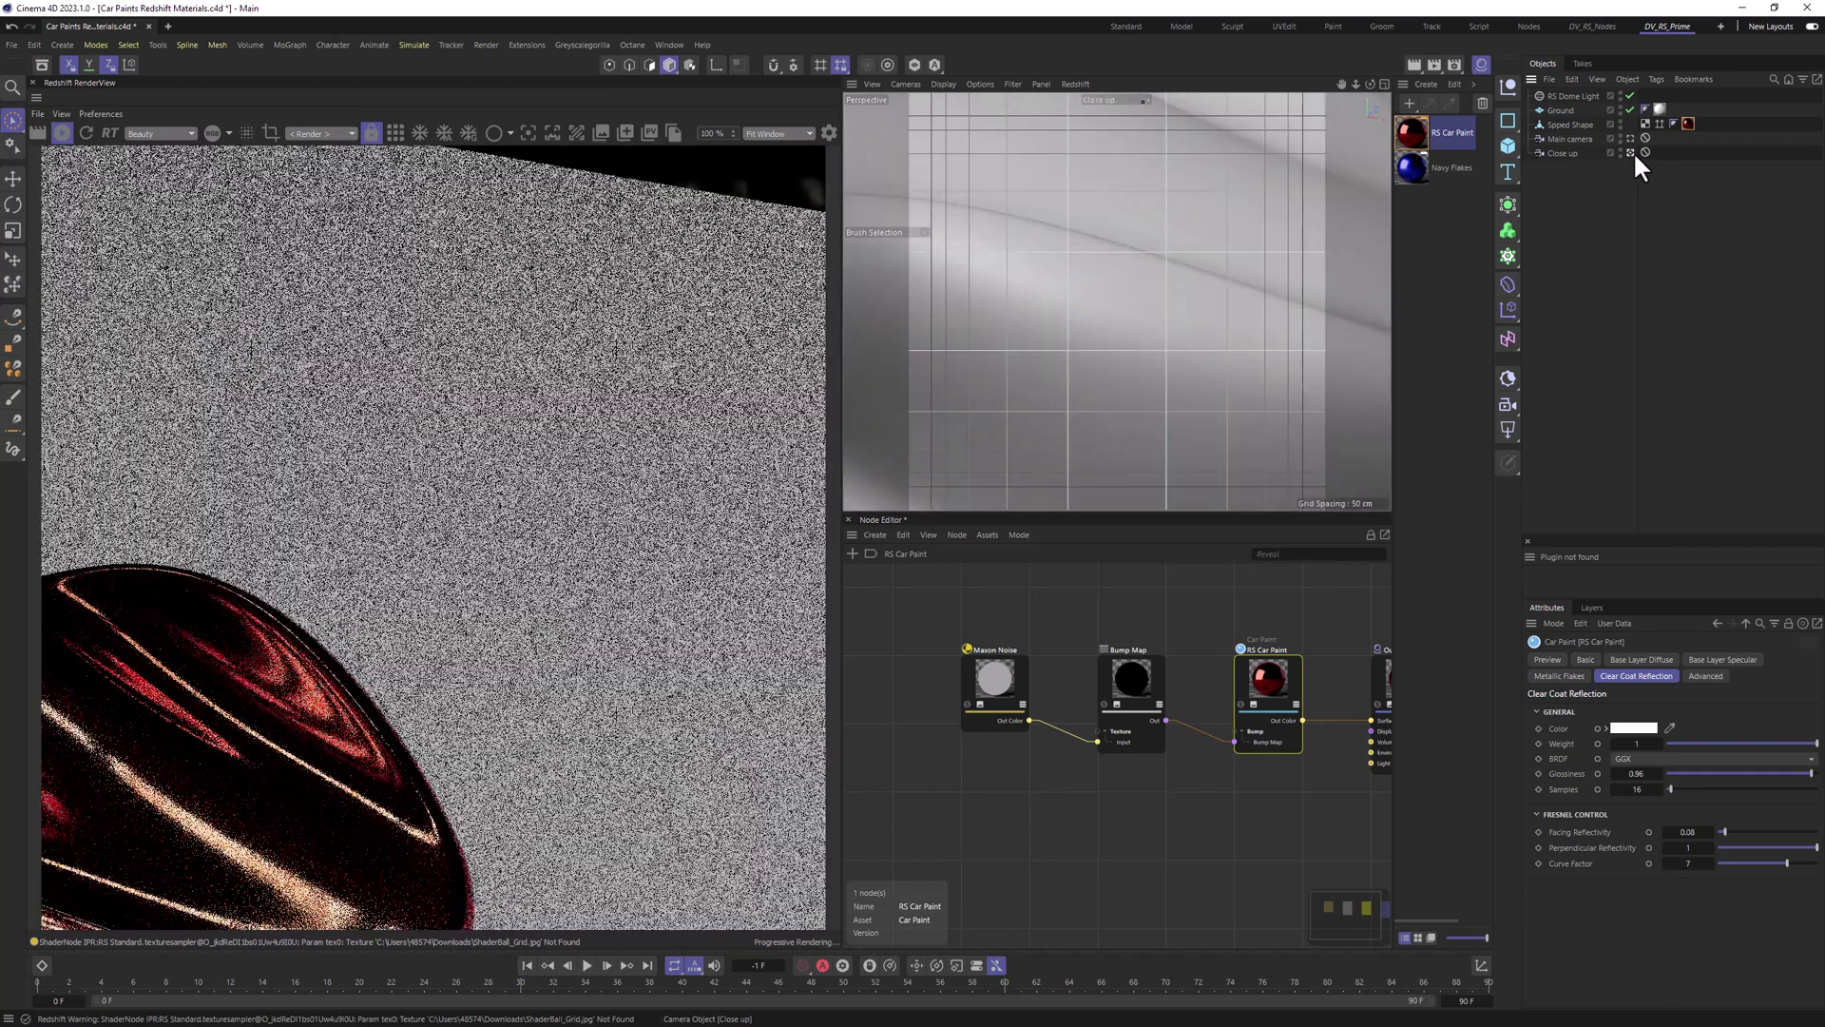
pyautogui.click(270, 133)
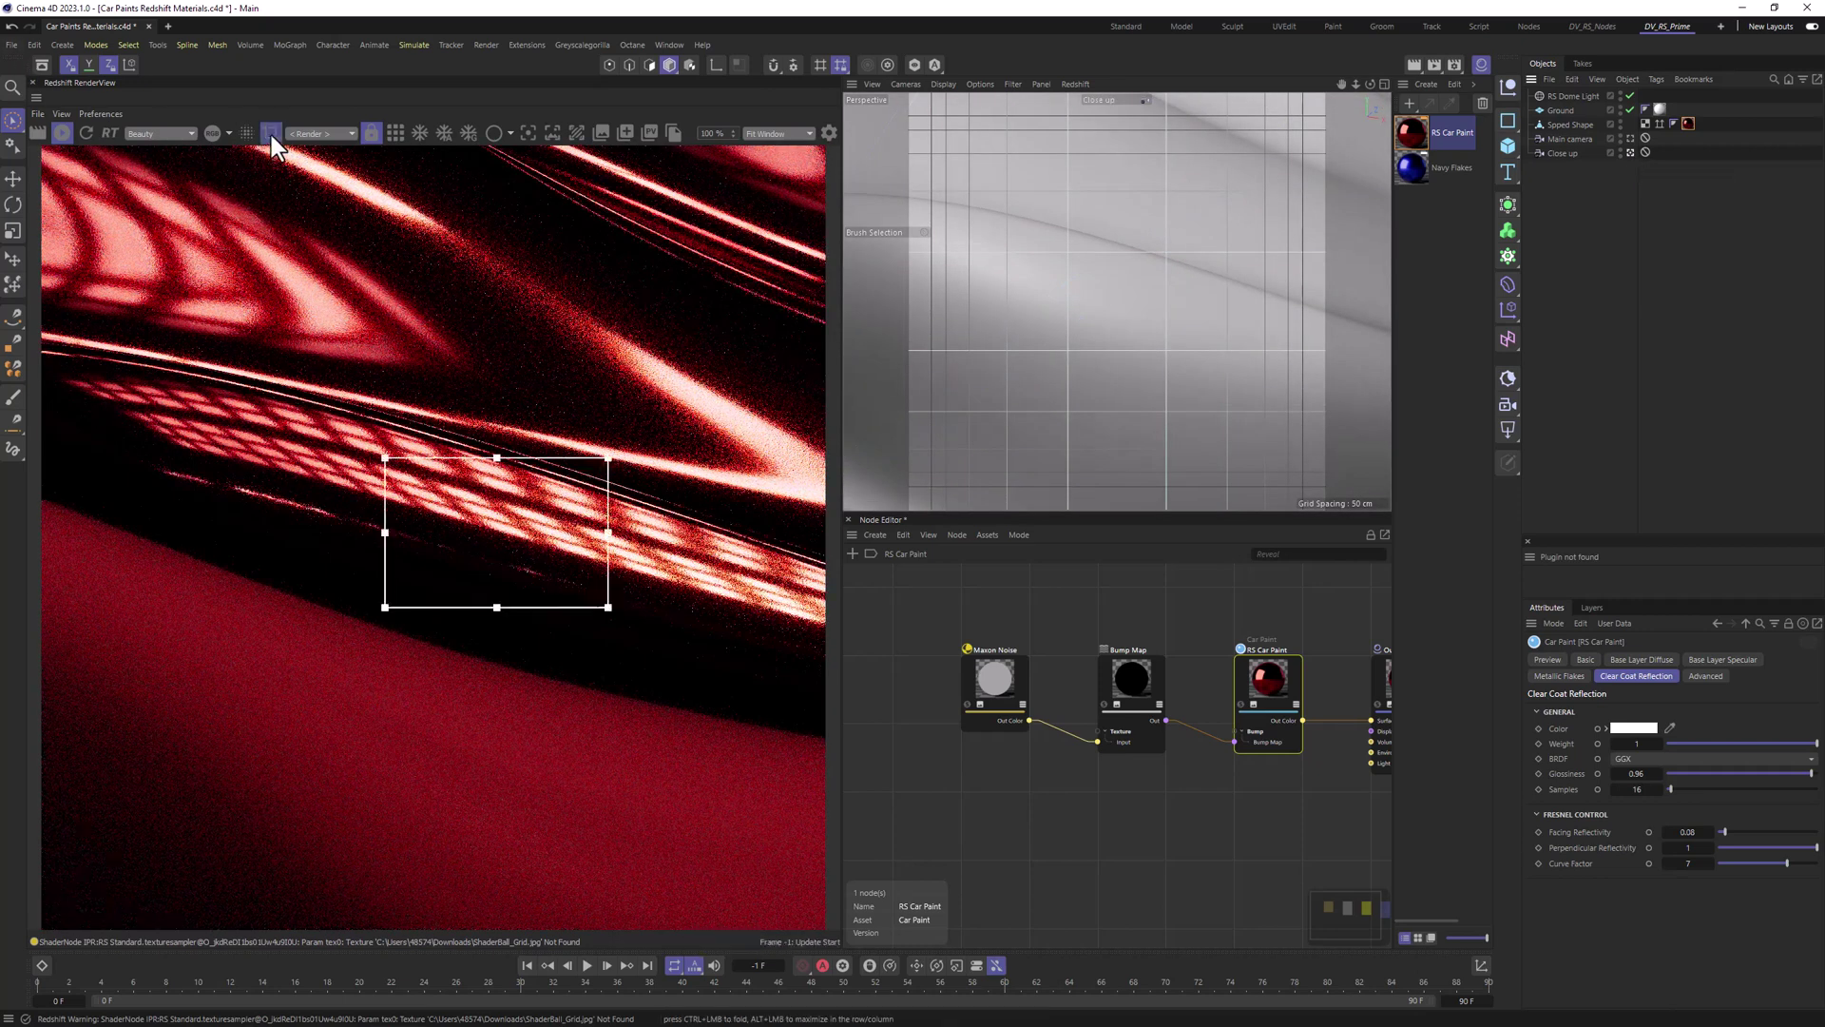
pyautogui.moveTo(509, 546); pyautogui.dragTo(762, 422)
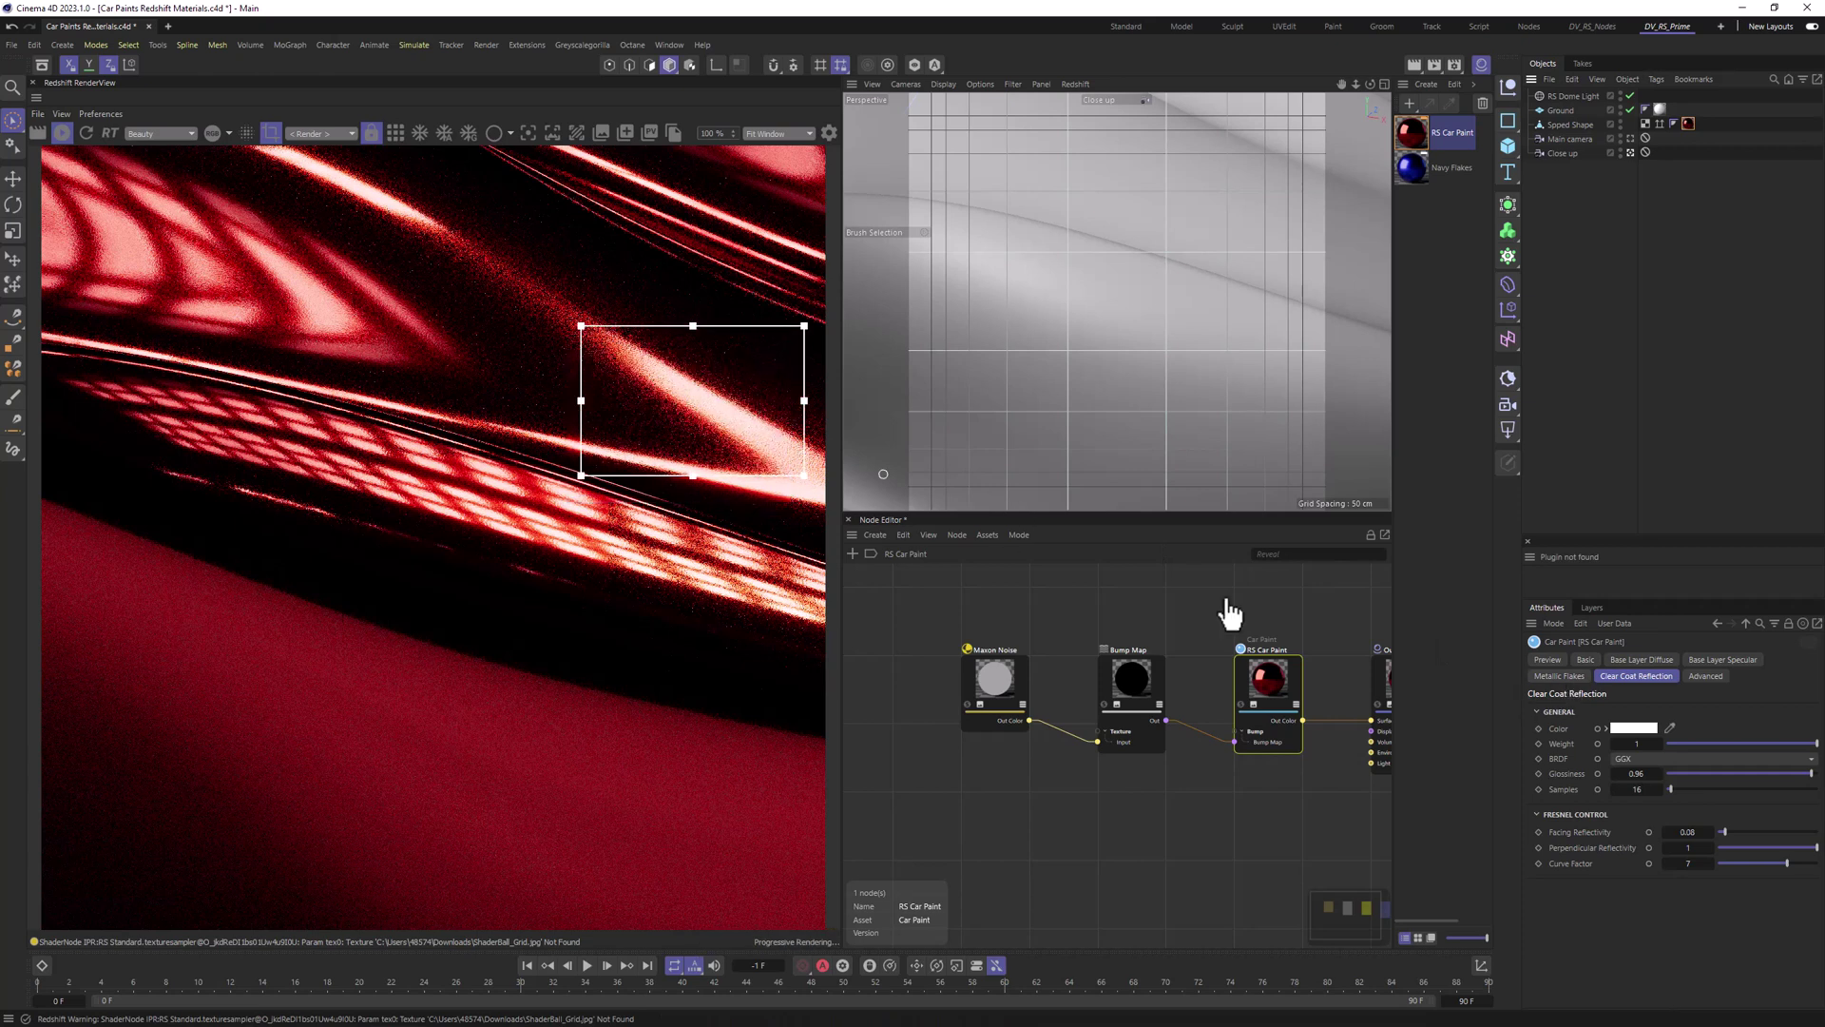
# Step: Set the base specular colour saturation to 97%
pyautogui.click(1701, 660)
pyautogui.click(1652, 728)
pyautogui.doubleClick(1648, 877)
pyautogui.write('97')
pyautogui.press('Return')
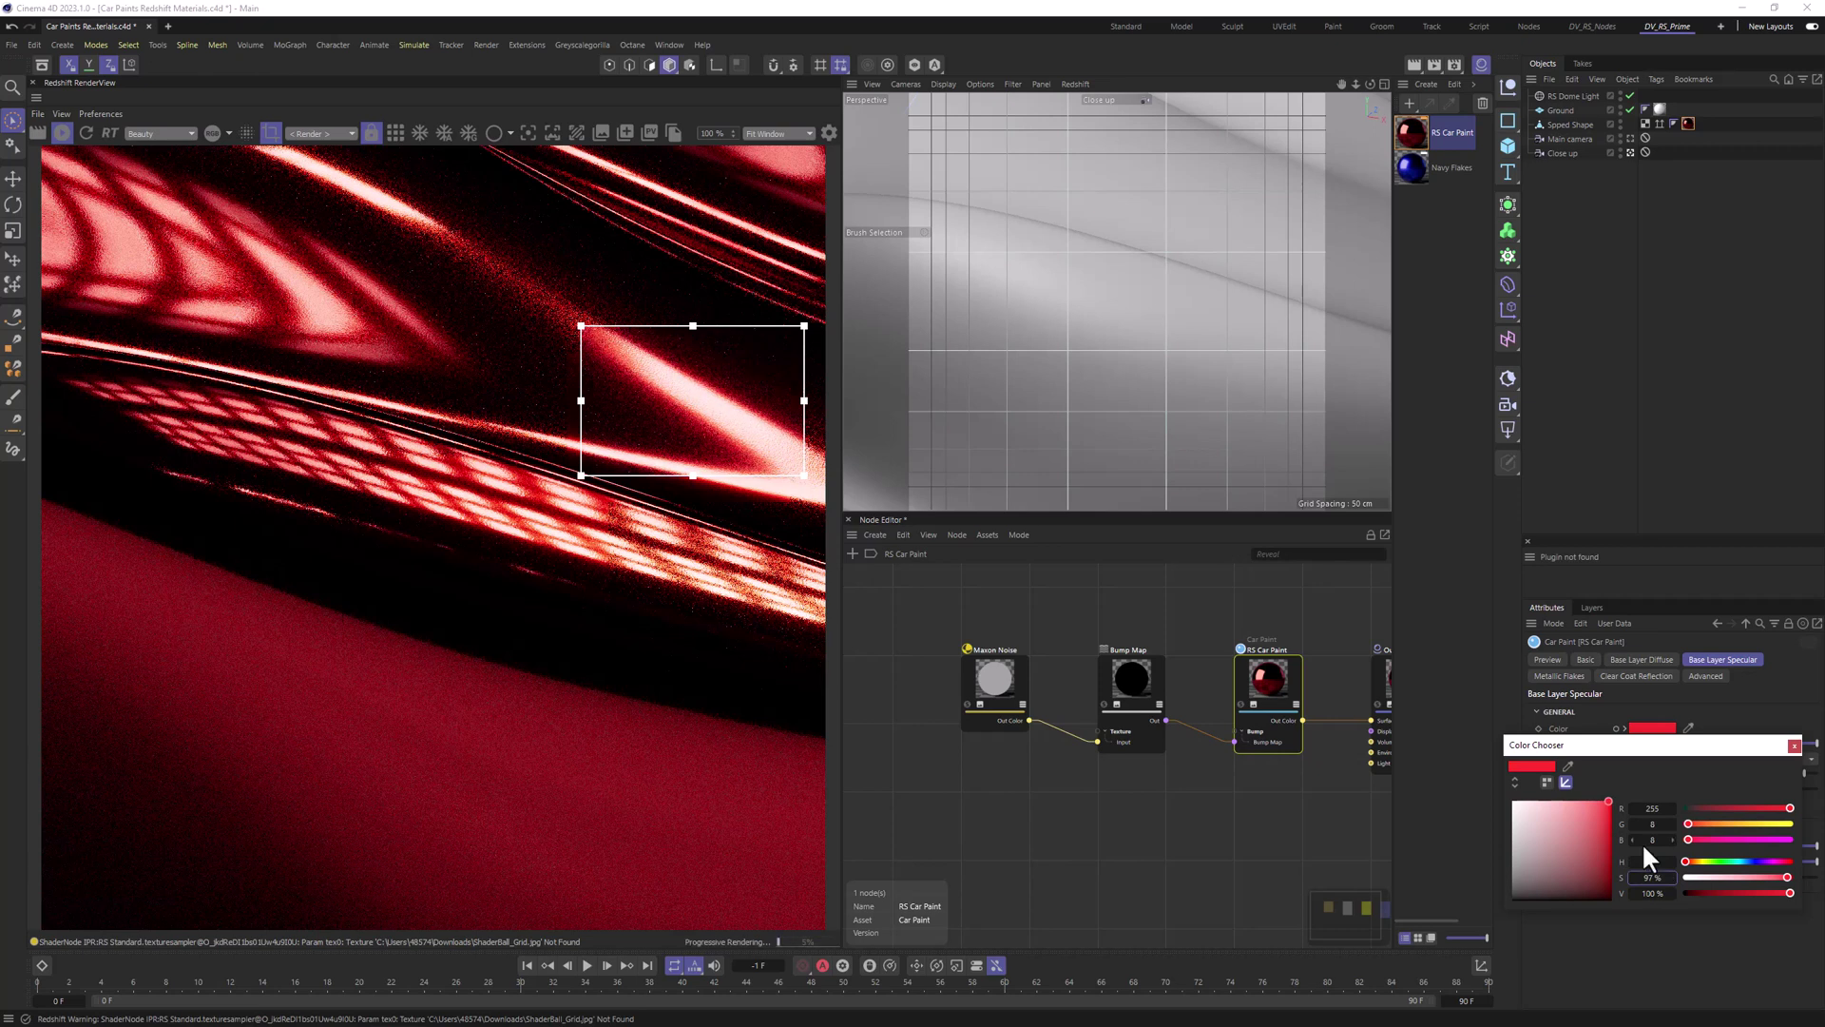
pyautogui.click(1793, 746)
# Step: Set the Clear Coat weight to 1 and turn off region rendering
pyautogui.moveTo(693, 412)
pyautogui.mouseDown()
pyautogui.moveTo(663, 375)
pyautogui.moveTo(677, 406)
pyautogui.mouseUp()
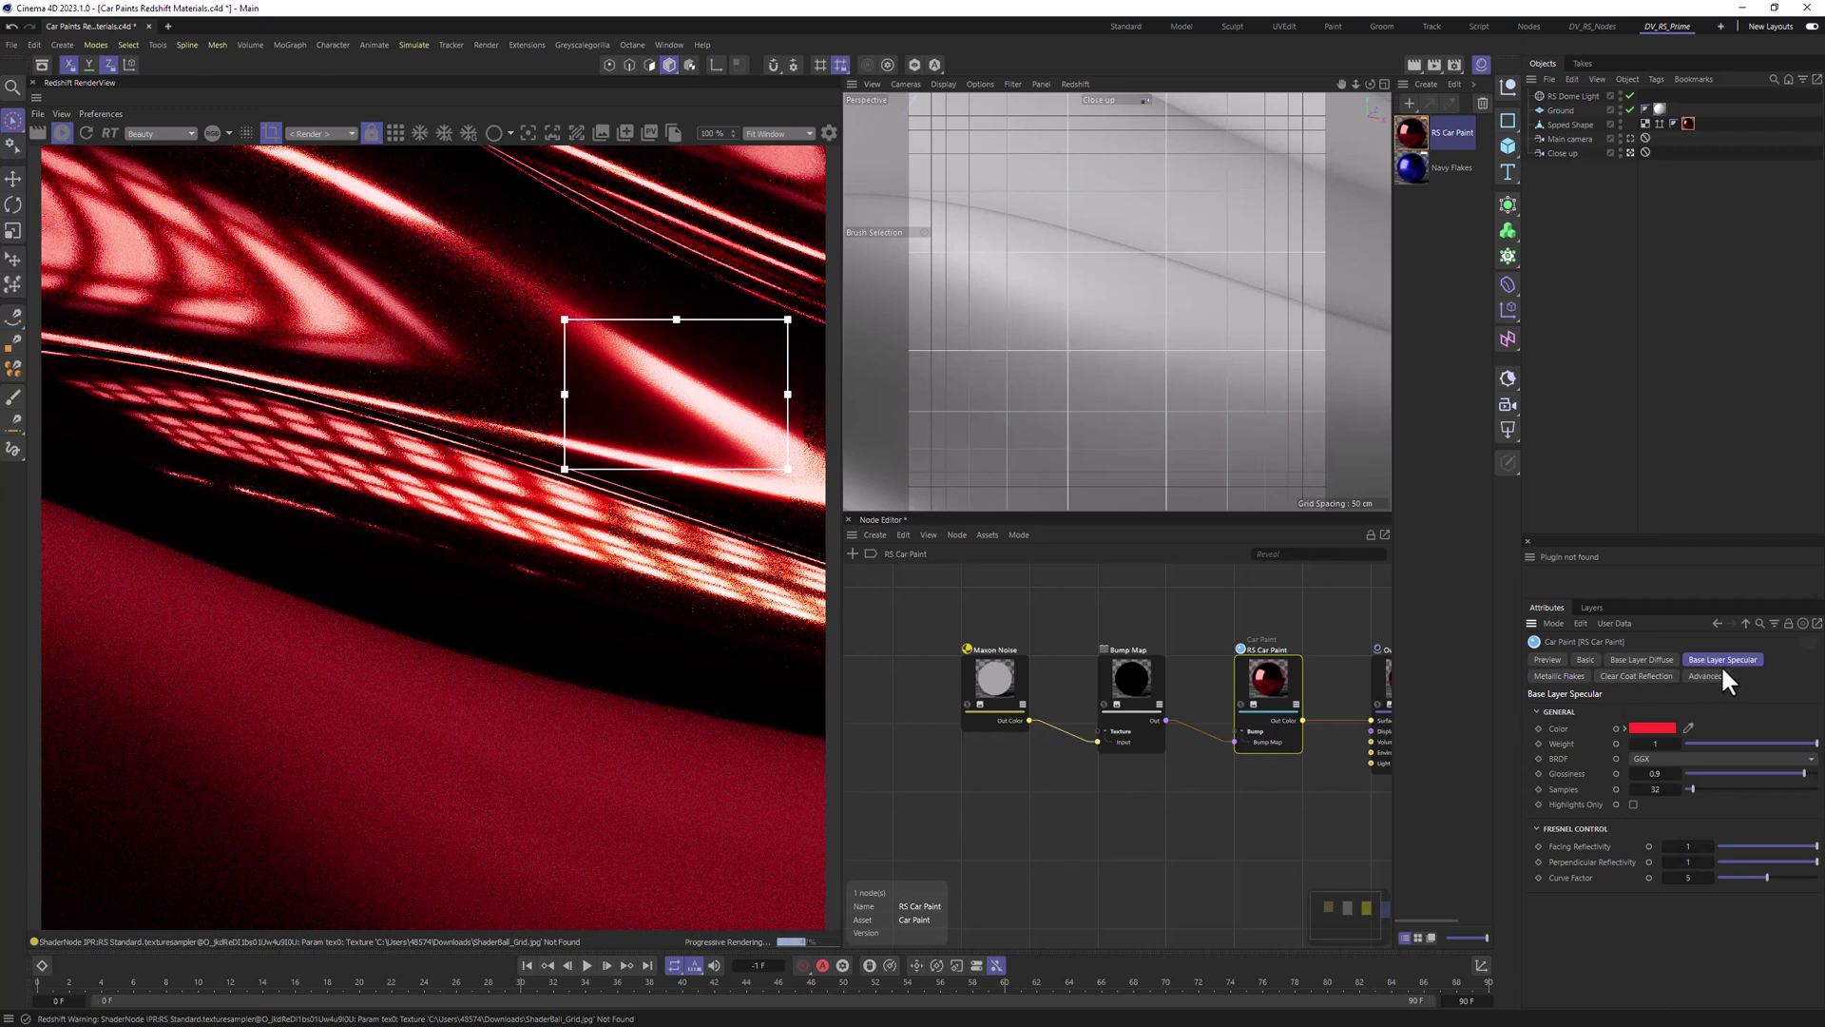
pyautogui.click(1616, 676)
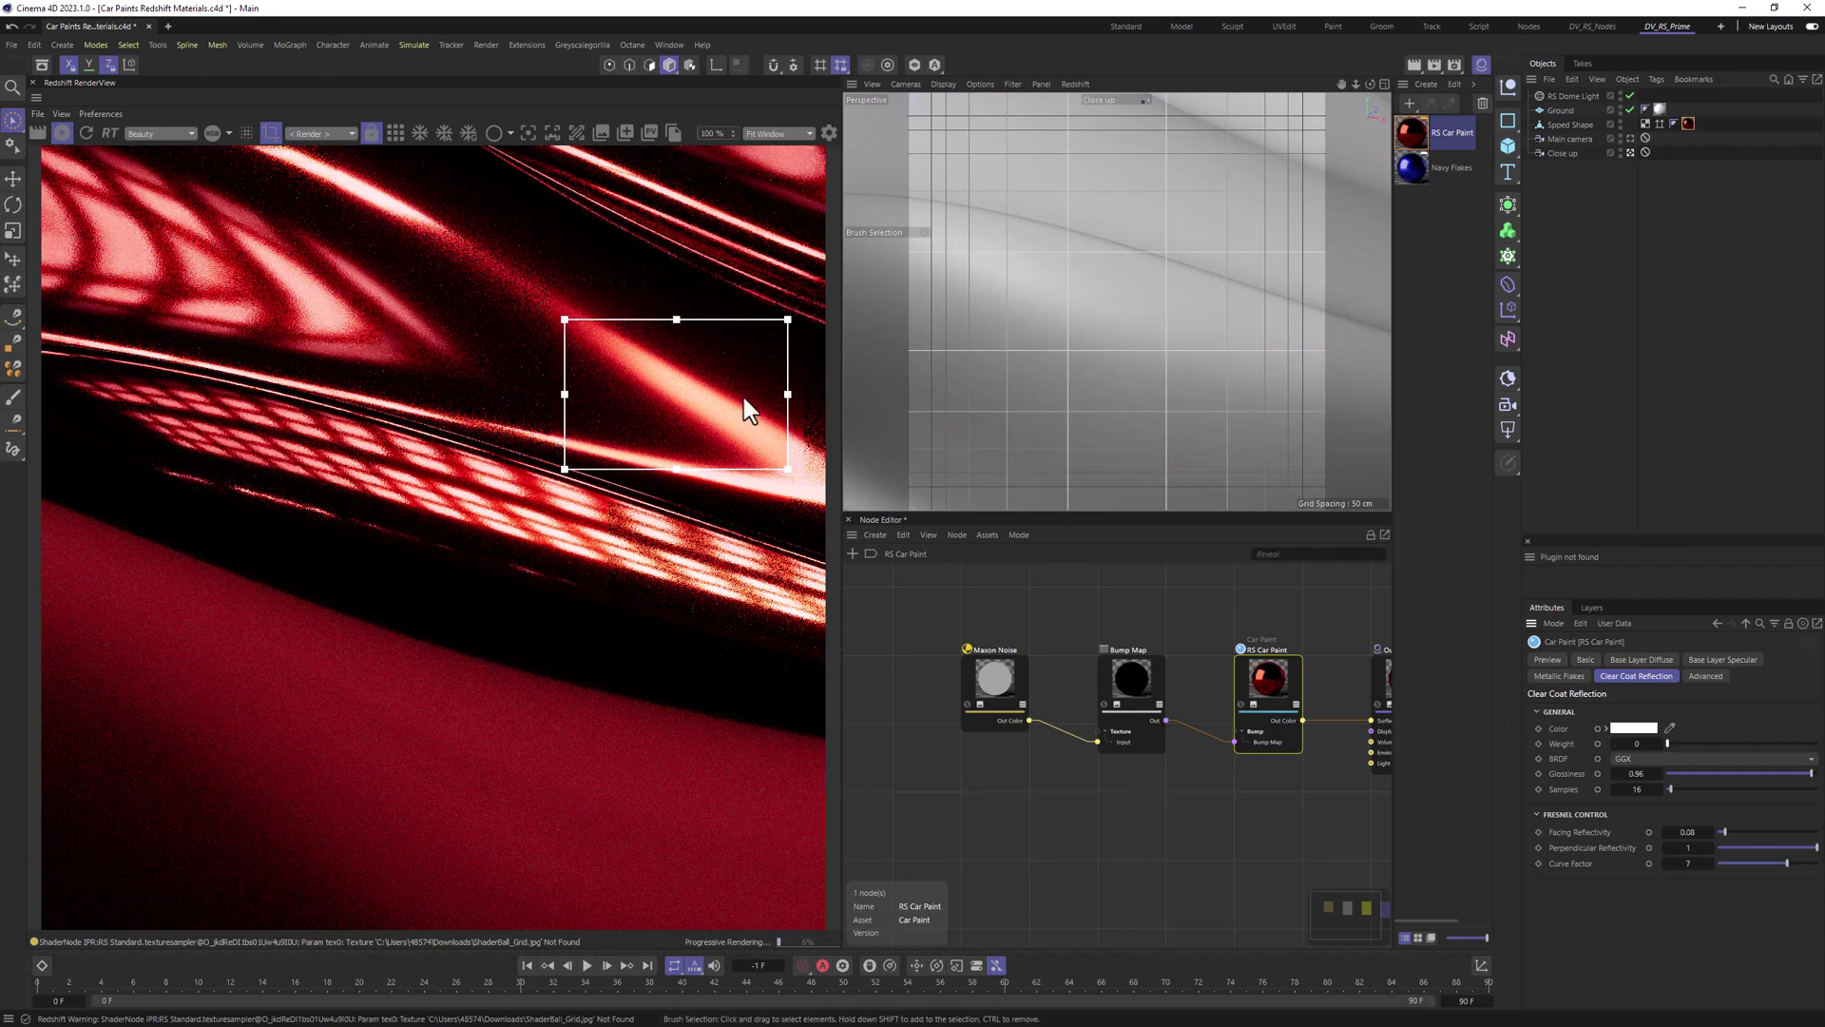
pyautogui.moveTo(686, 382); pyautogui.dragTo(724, 418)
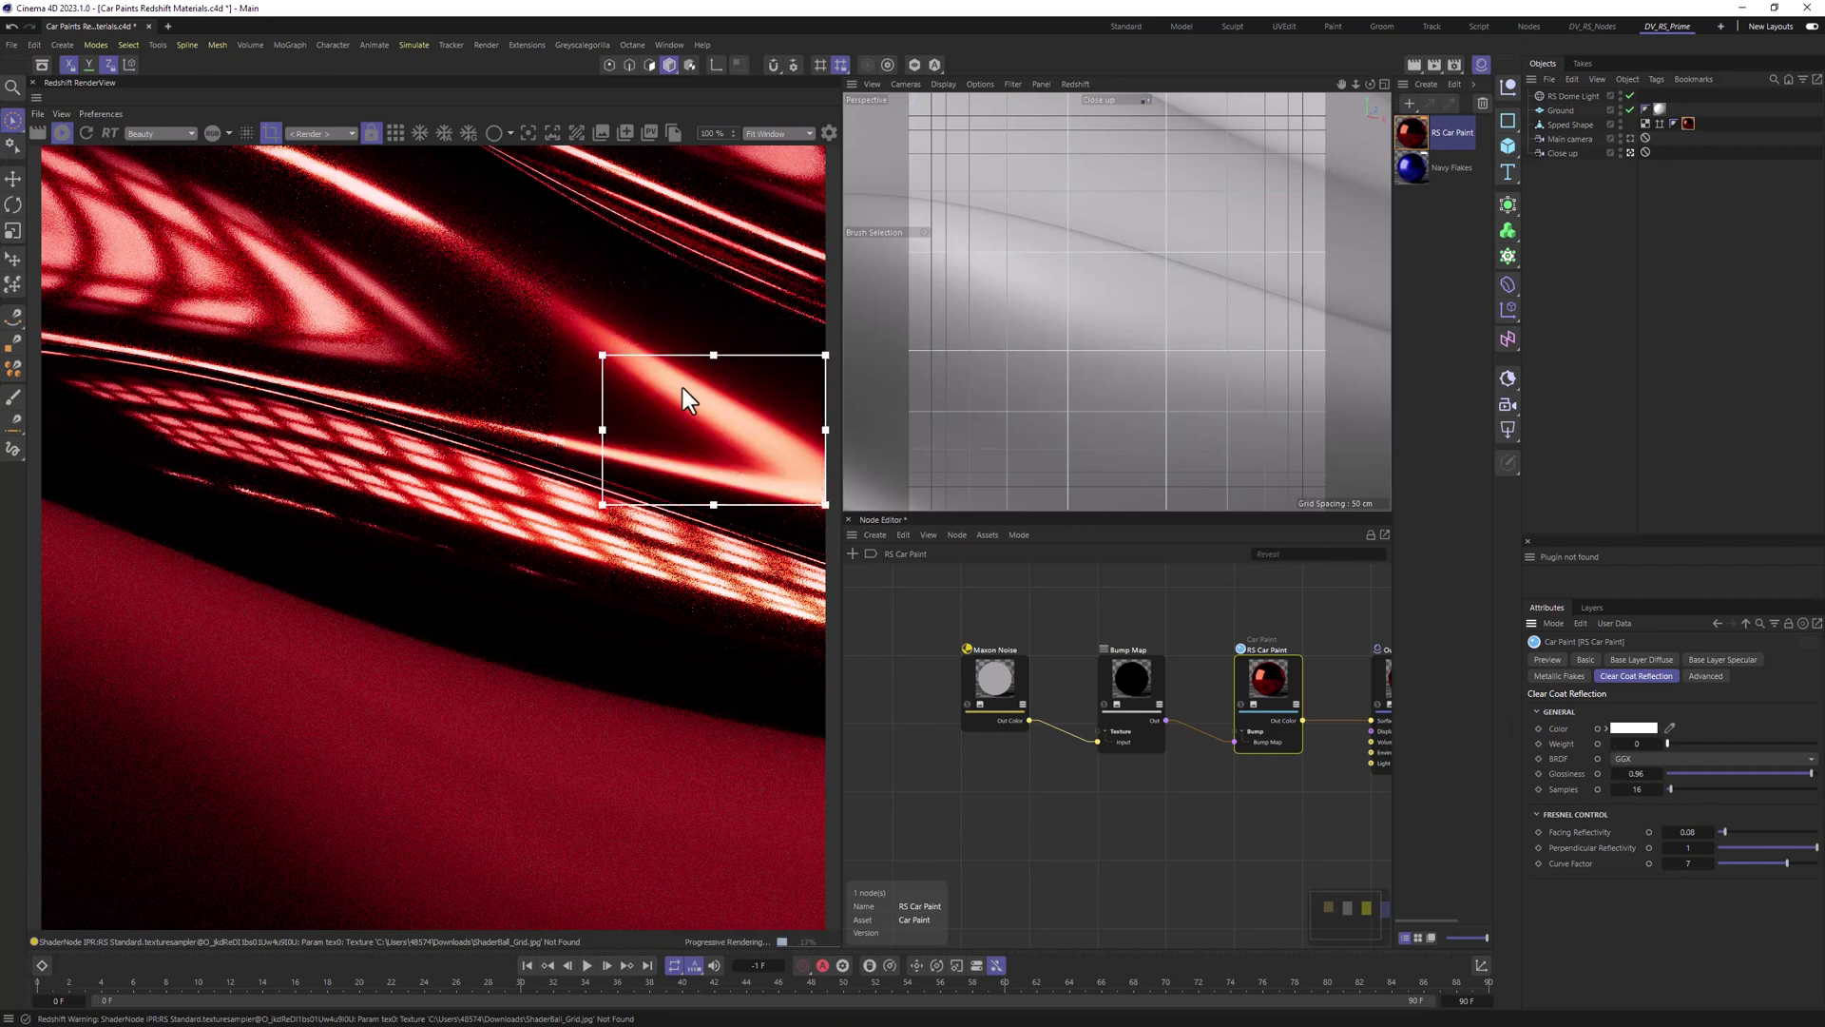
pyautogui.doubleClick(1652, 742)
pyautogui.write('1')
pyautogui.press('Return')
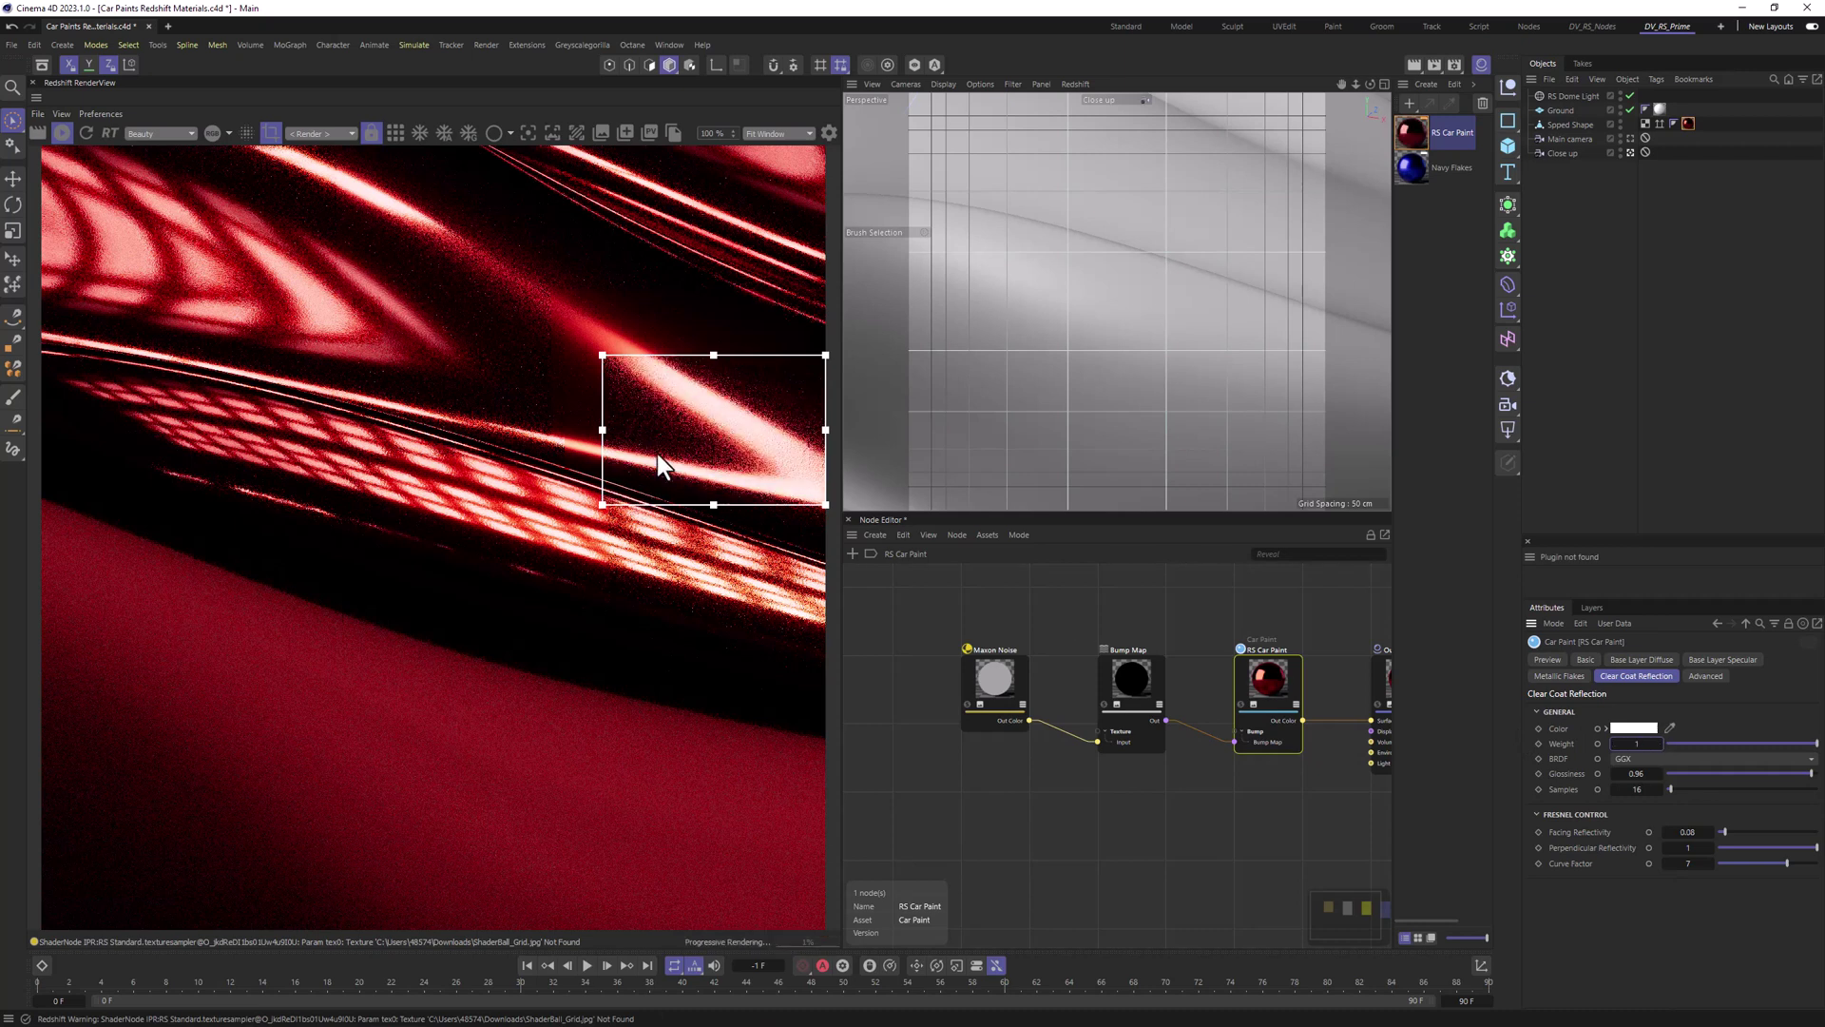
pyautogui.moveTo(774, 472); pyautogui.dragTo(724, 394)
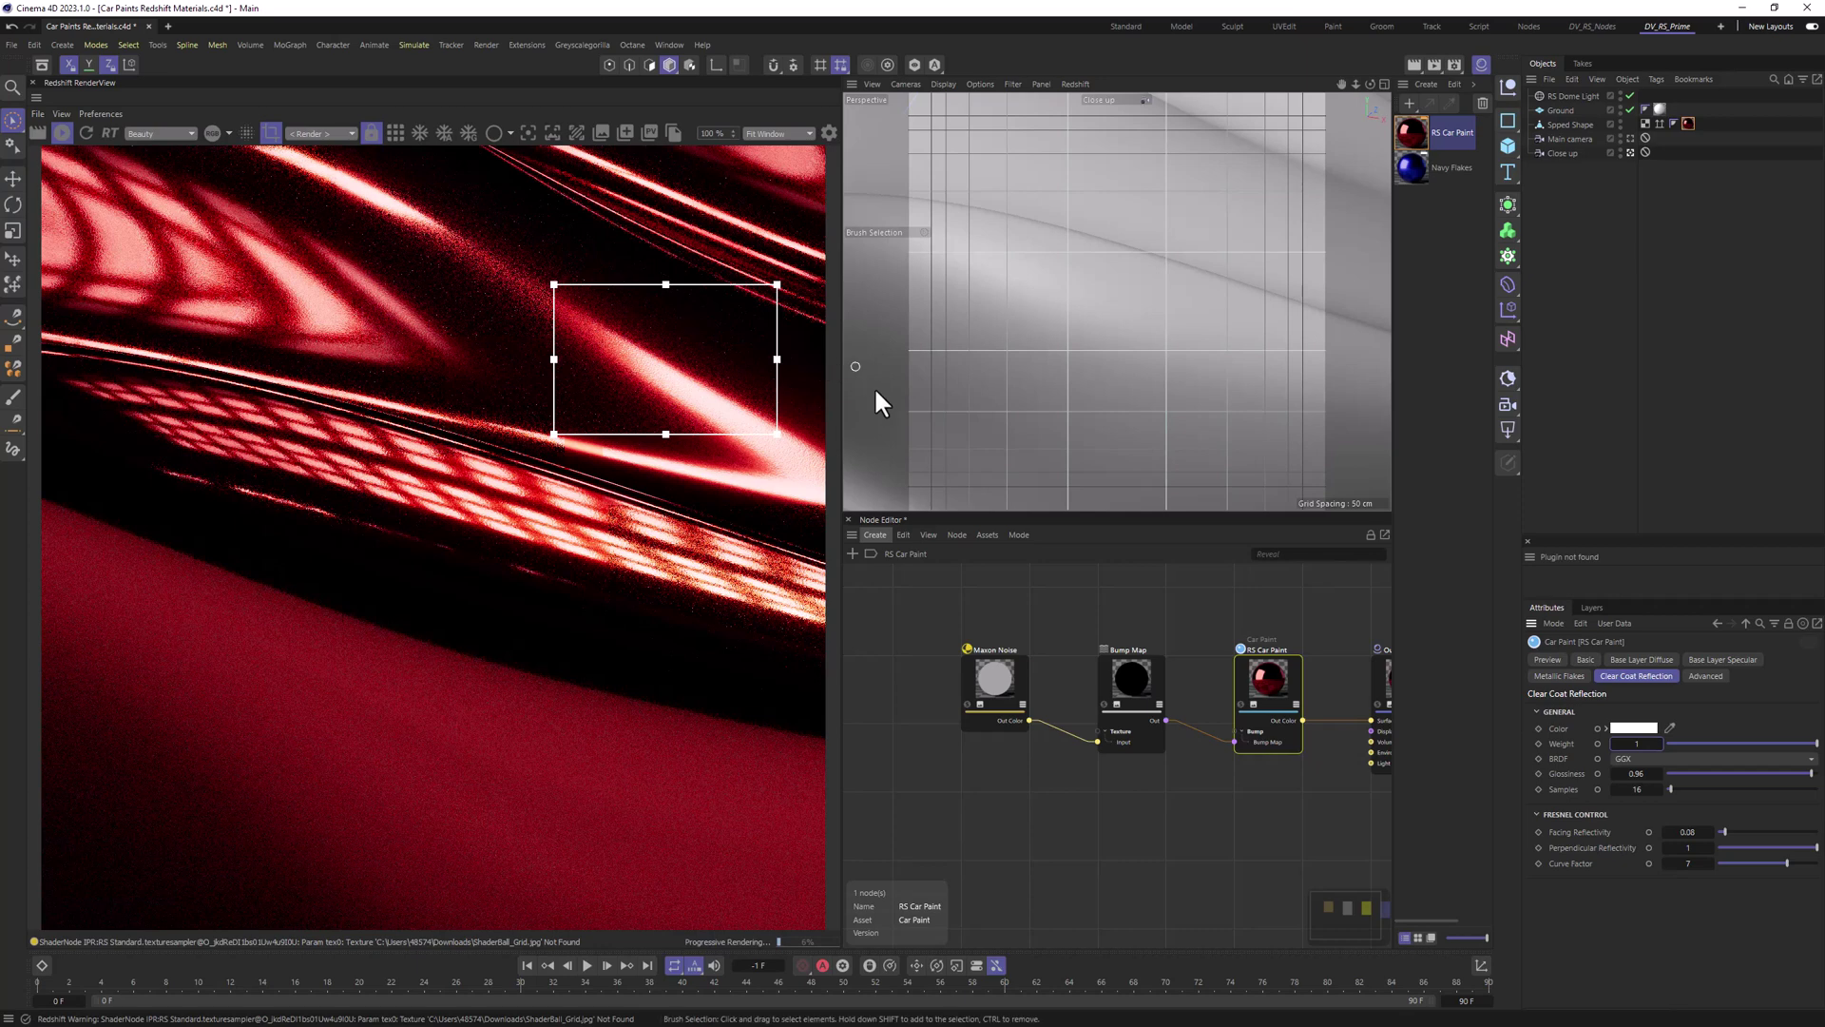
pyautogui.click(270, 133)
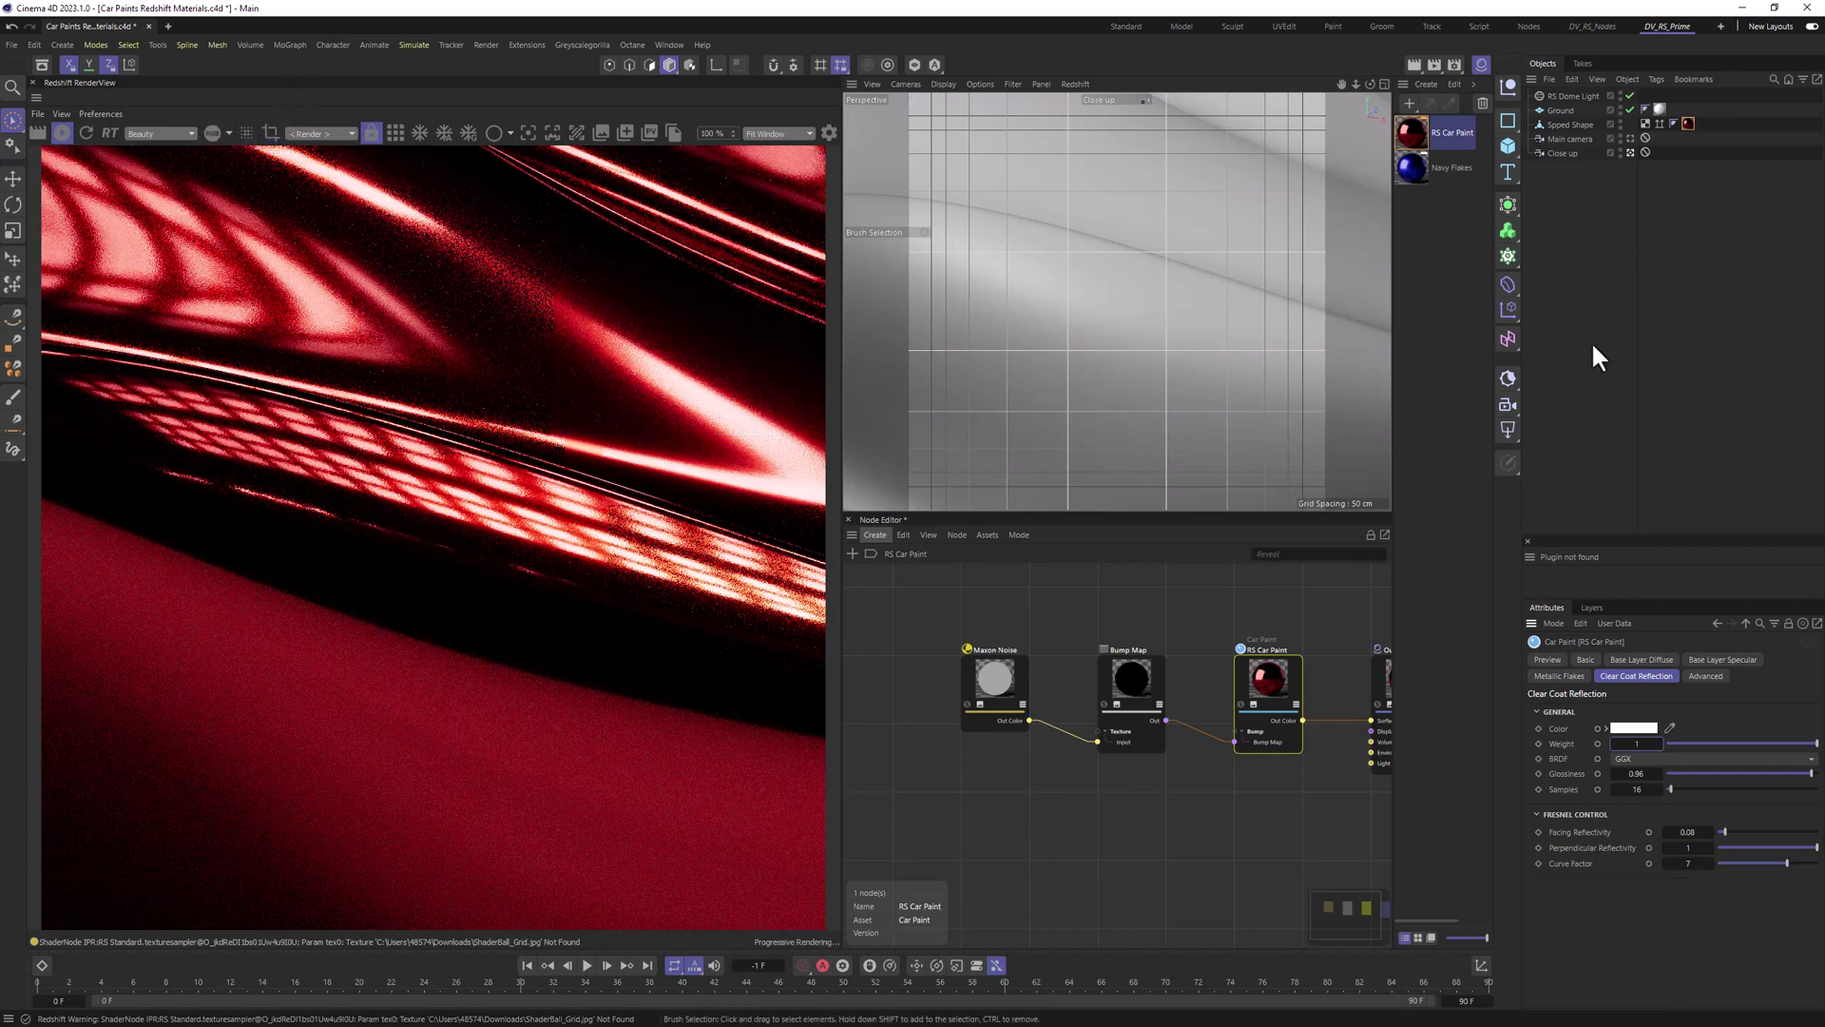
# Step: Switch back to the Main camera and review the flakes and clear coat settings
pyautogui.click(1629, 138)
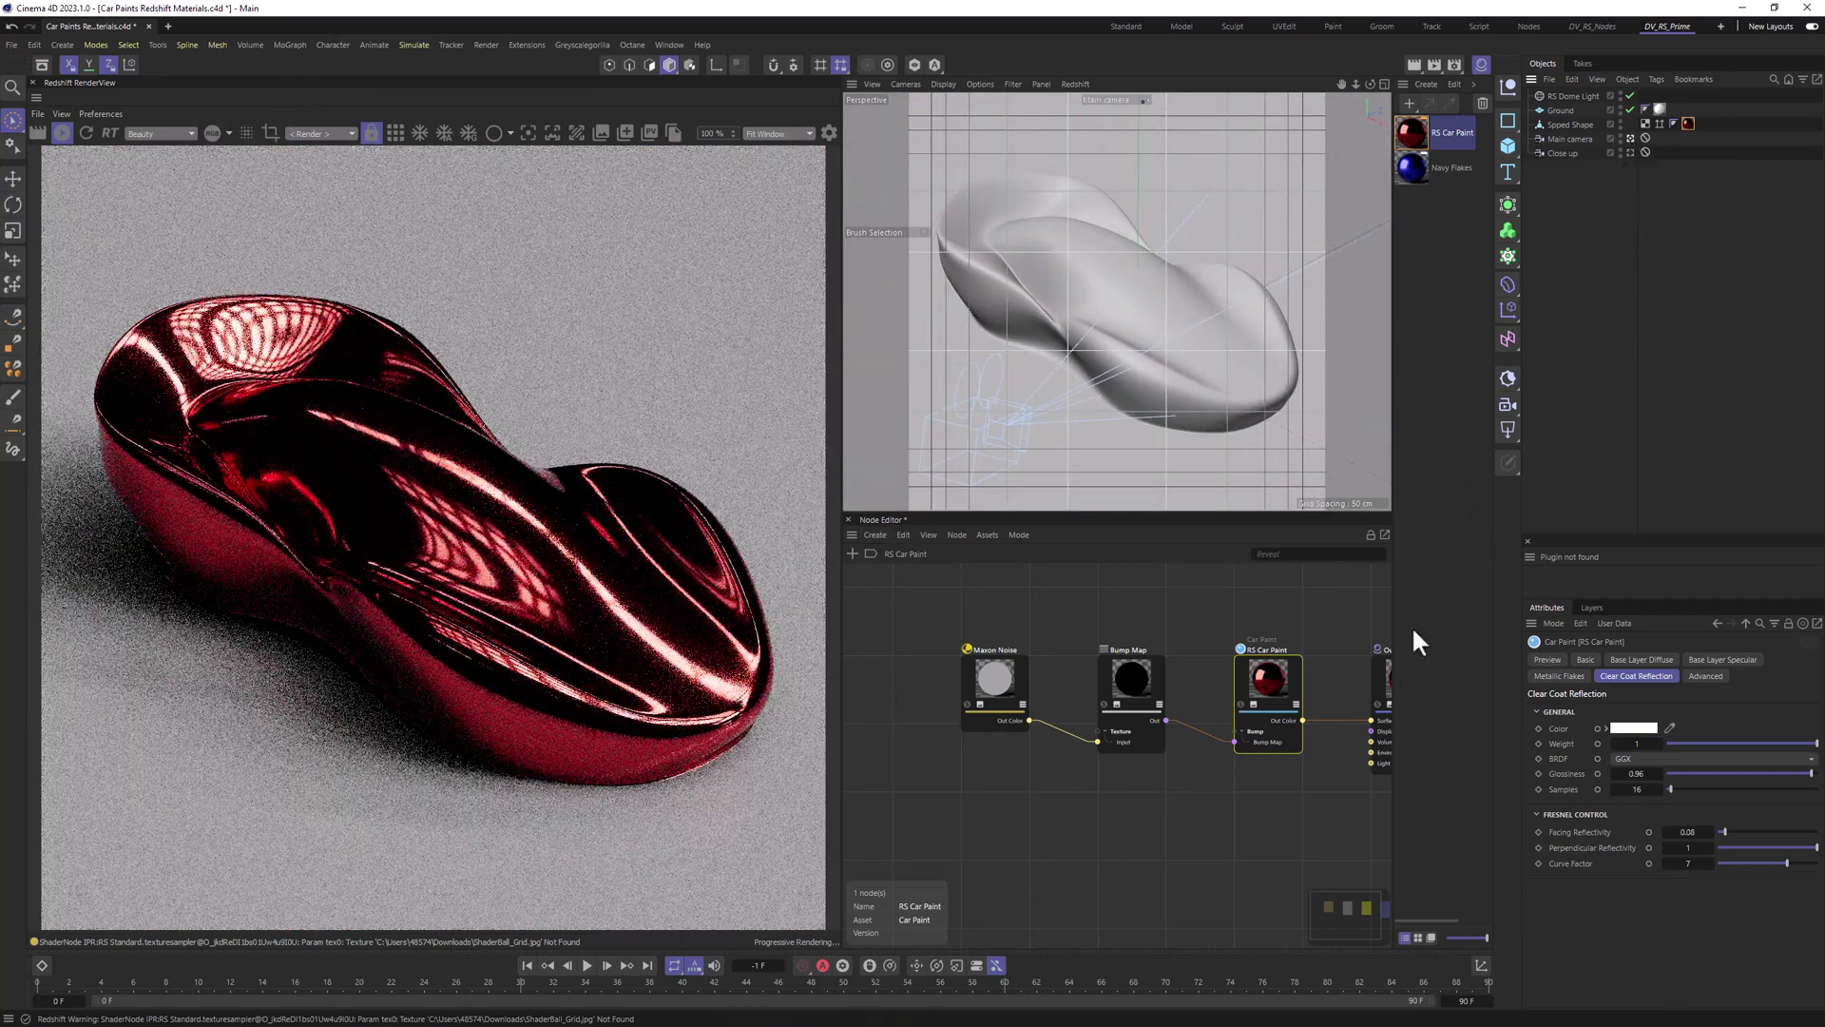
pyautogui.click(1562, 674)
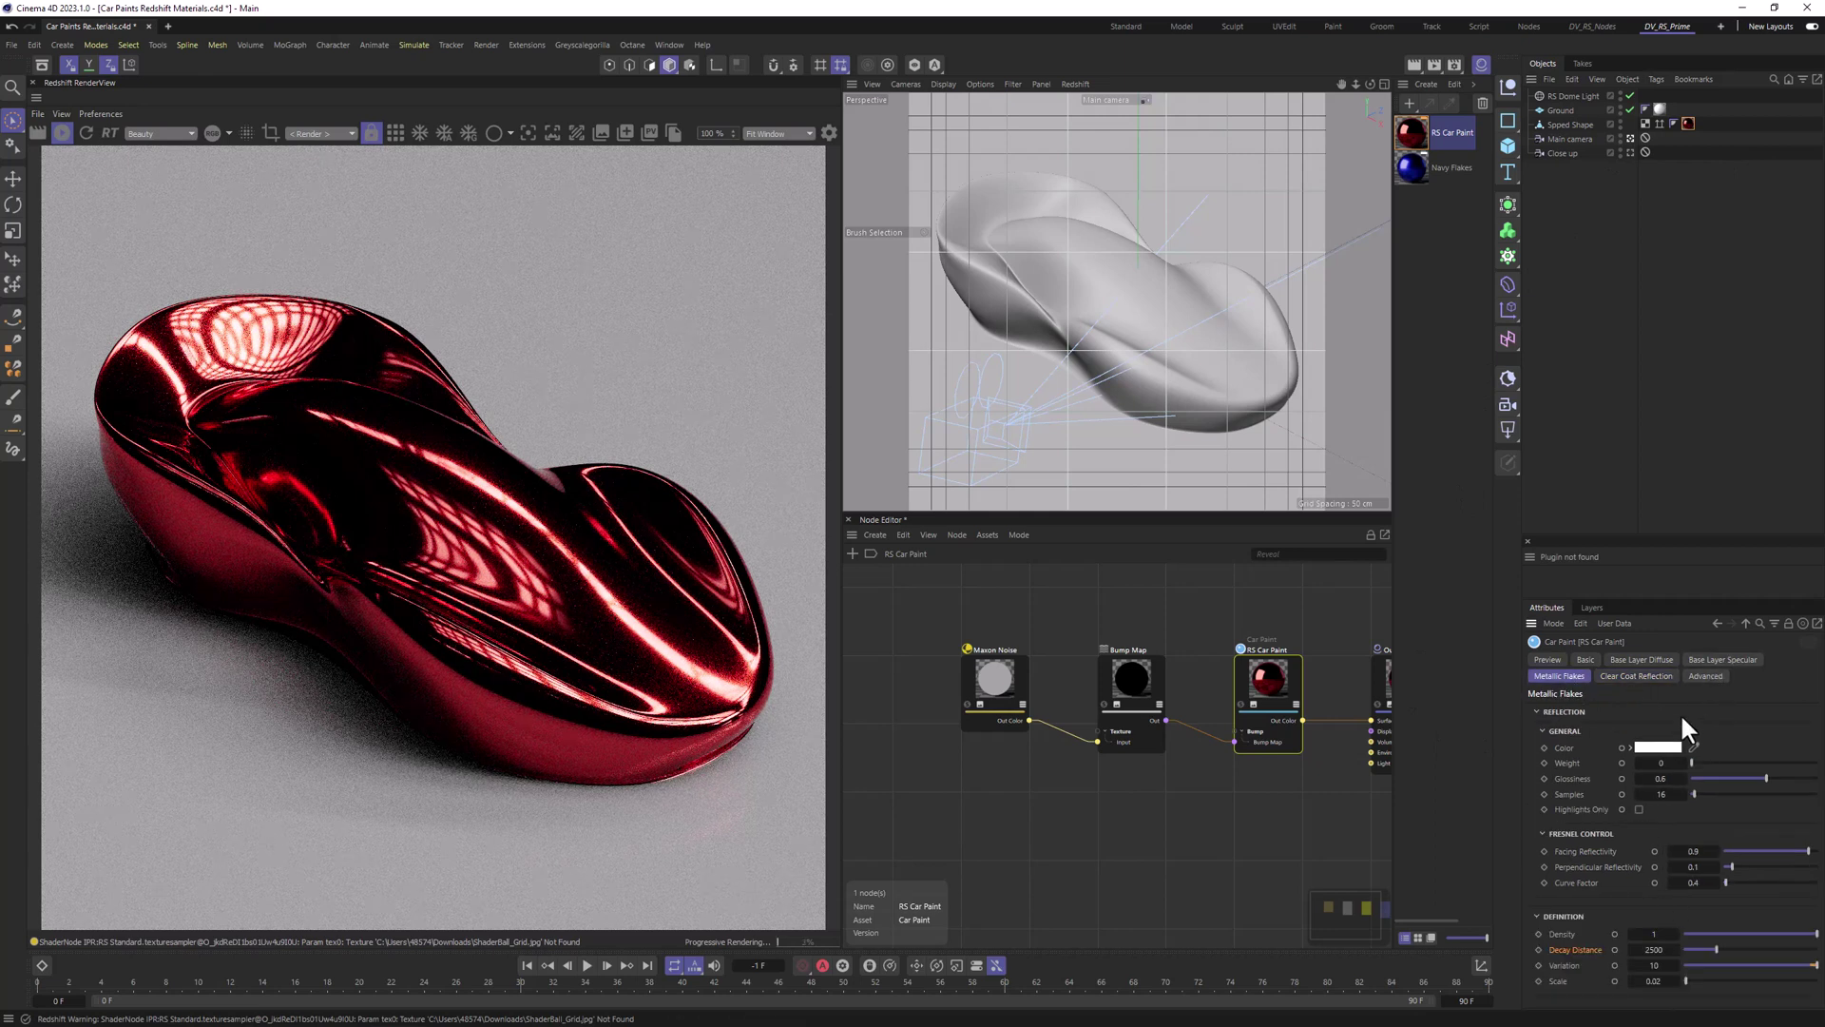
pyautogui.click(1628, 676)
pyautogui.click(1560, 675)
pyautogui.click(1647, 676)
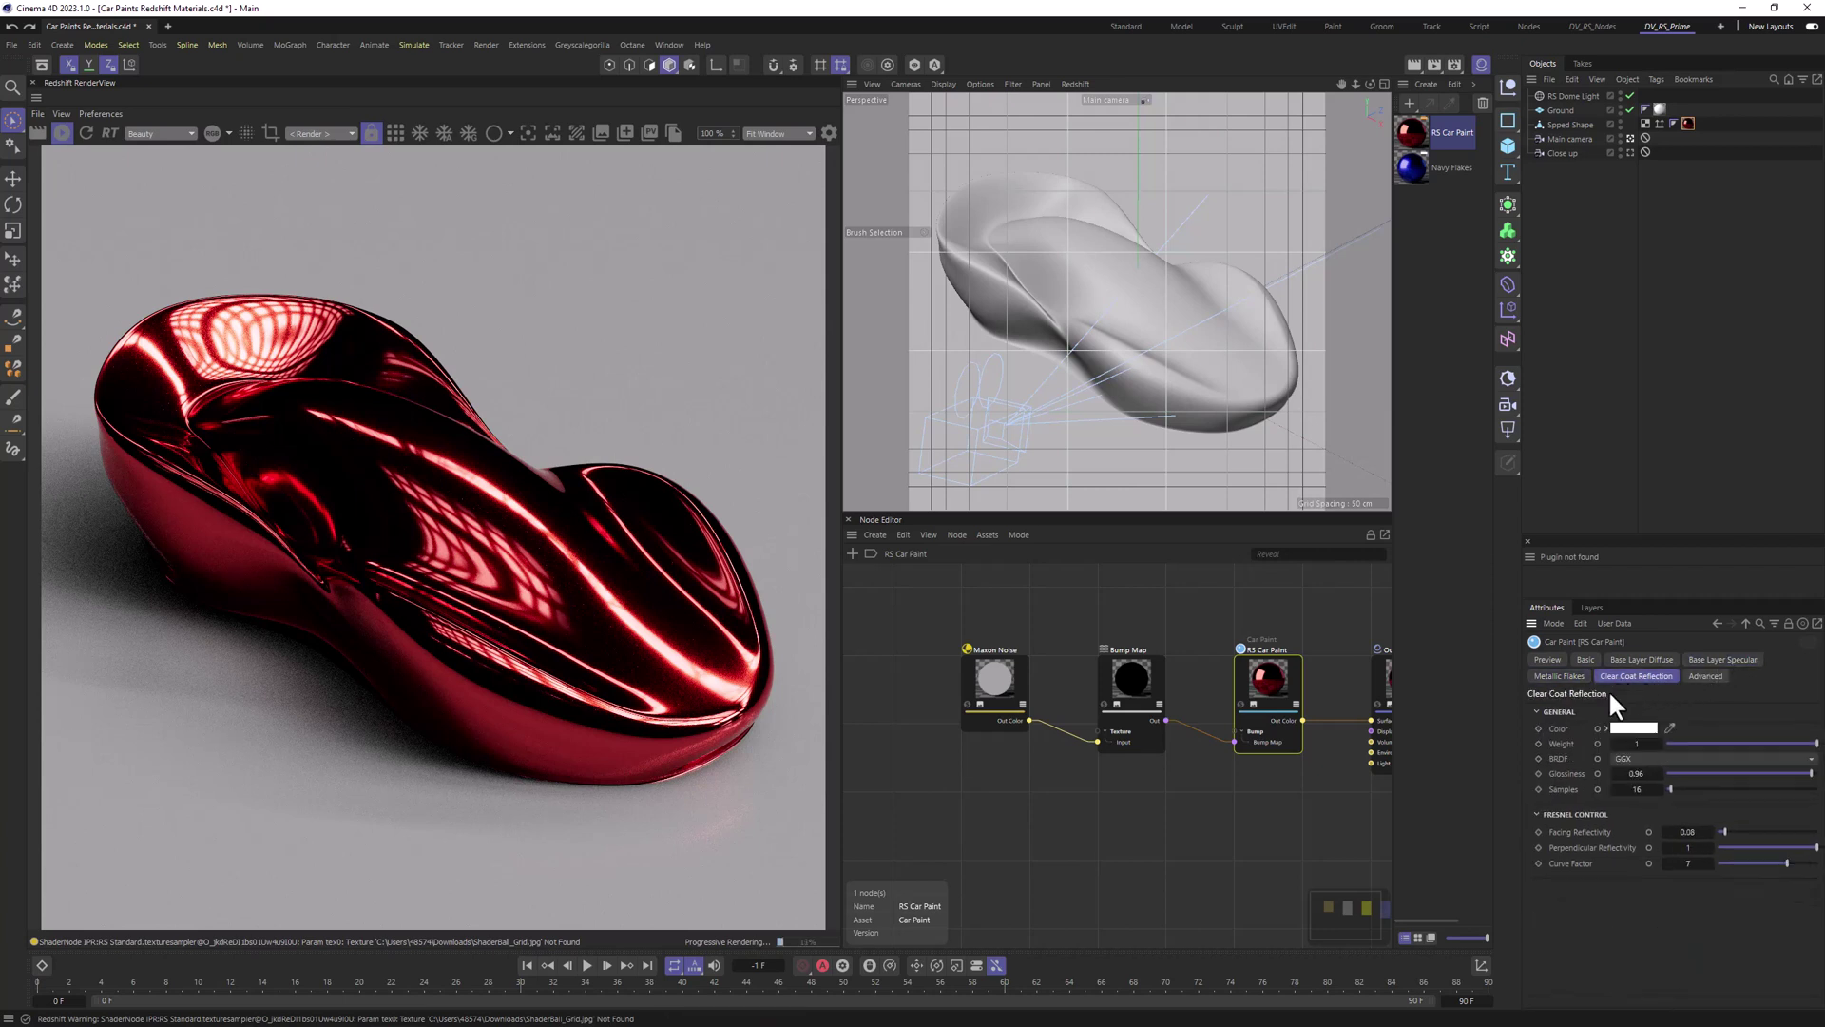
# Step: Set base specular facing and perpendicular reflectivity to 0.5 and glossiness to 0.7
pyautogui.click(1709, 660)
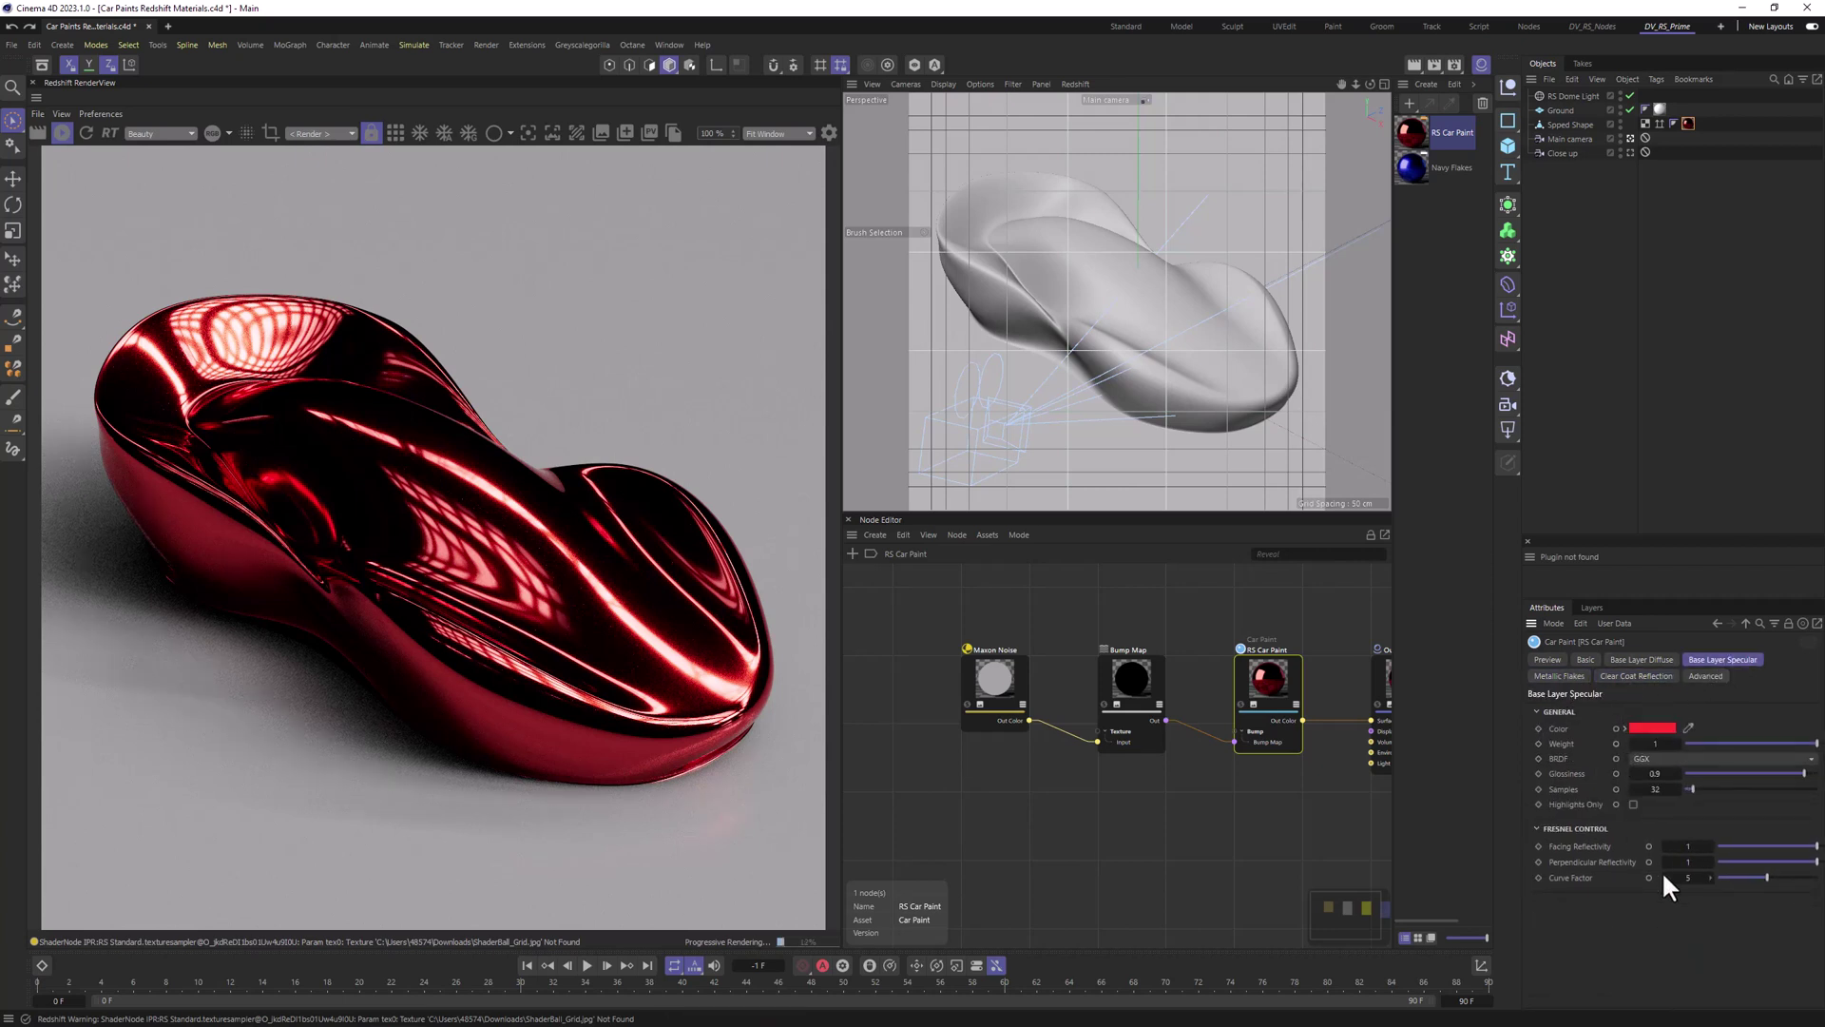
pyautogui.click(1683, 844)
pyautogui.write('0.5')
pyautogui.press('Tab')
pyautogui.write('0.5')
pyautogui.press('Return')
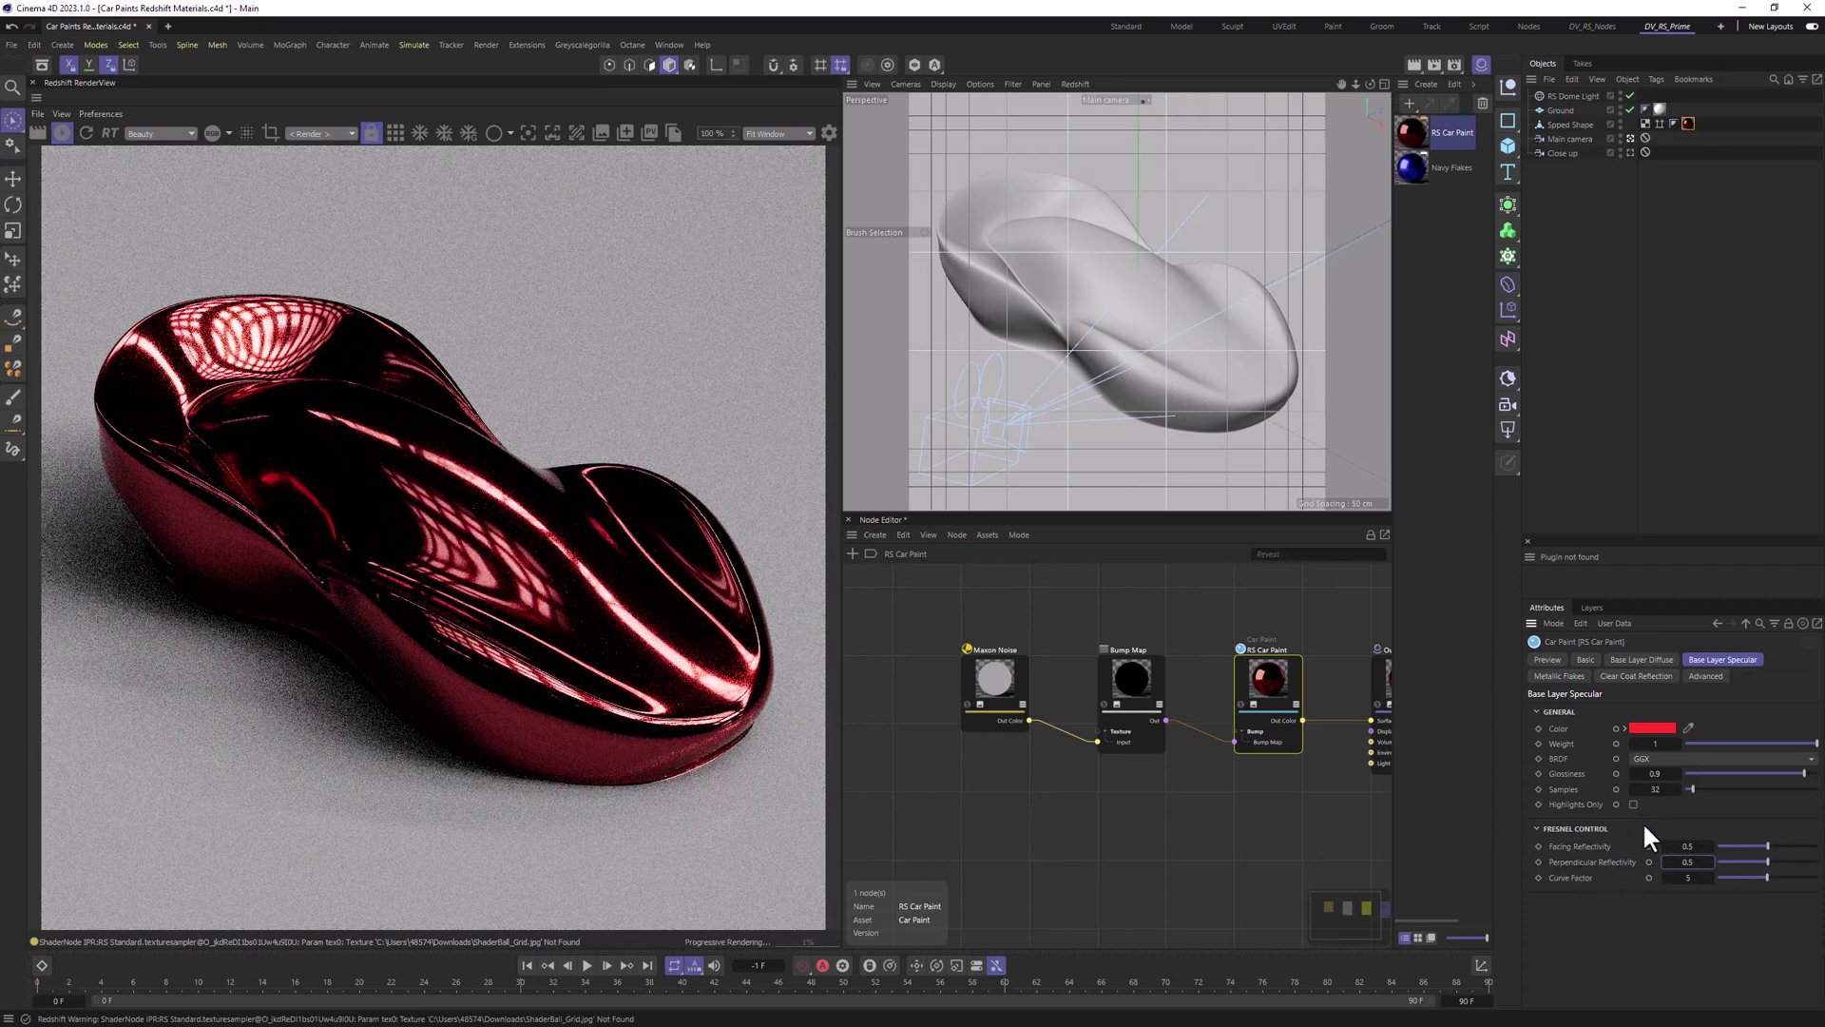
pyautogui.click(1655, 773)
pyautogui.write('0.7')
pyautogui.press('Return')
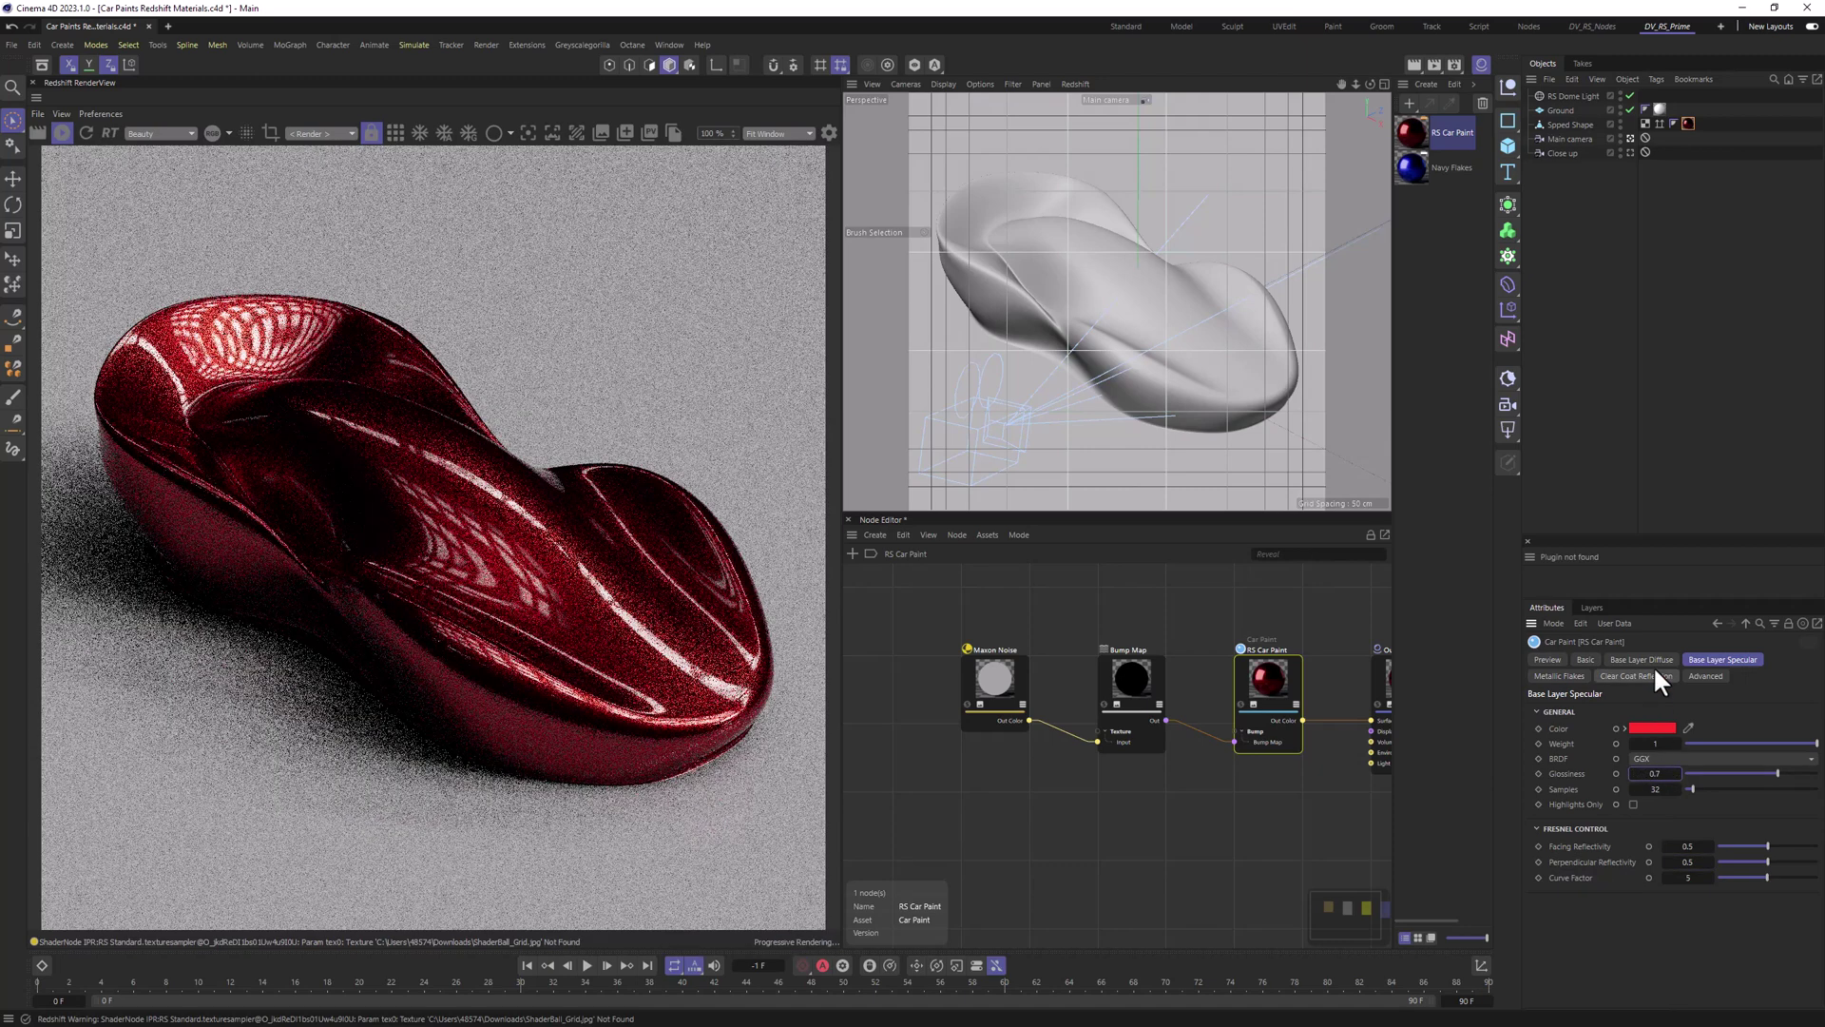
# Step: Check the diffuse pigment colour and move the Maxon Noise and Bump Map nodes lower
pyautogui.click(1654, 661)
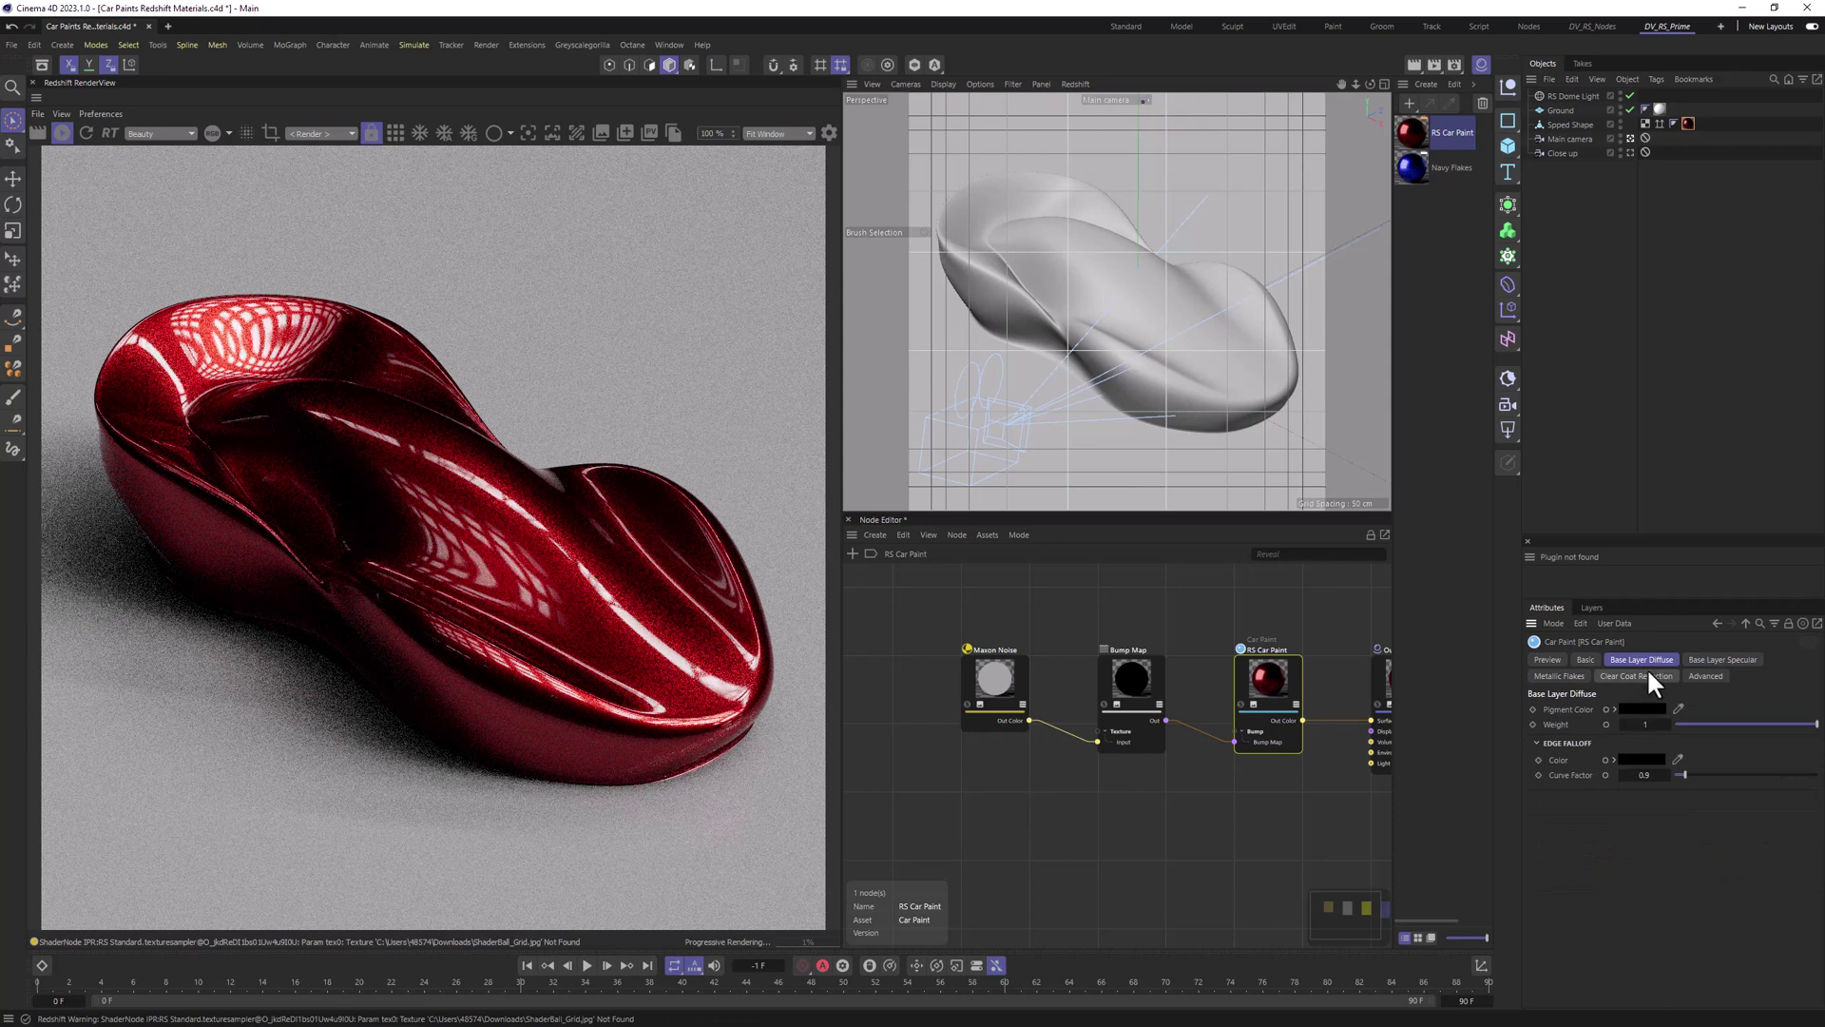
pyautogui.click(1645, 709)
pyautogui.moveTo(981, 679); pyautogui.dragTo(981, 884)
pyautogui.moveTo(1128, 679); pyautogui.dragTo(1125, 884)
# Step: Add a Fresnel node to the car paint node graph via the 'fre' search
pyautogui.moveTo(1013, 646); pyautogui.dragTo(1065, 708, button='middle')
pyautogui.click(998, 631)
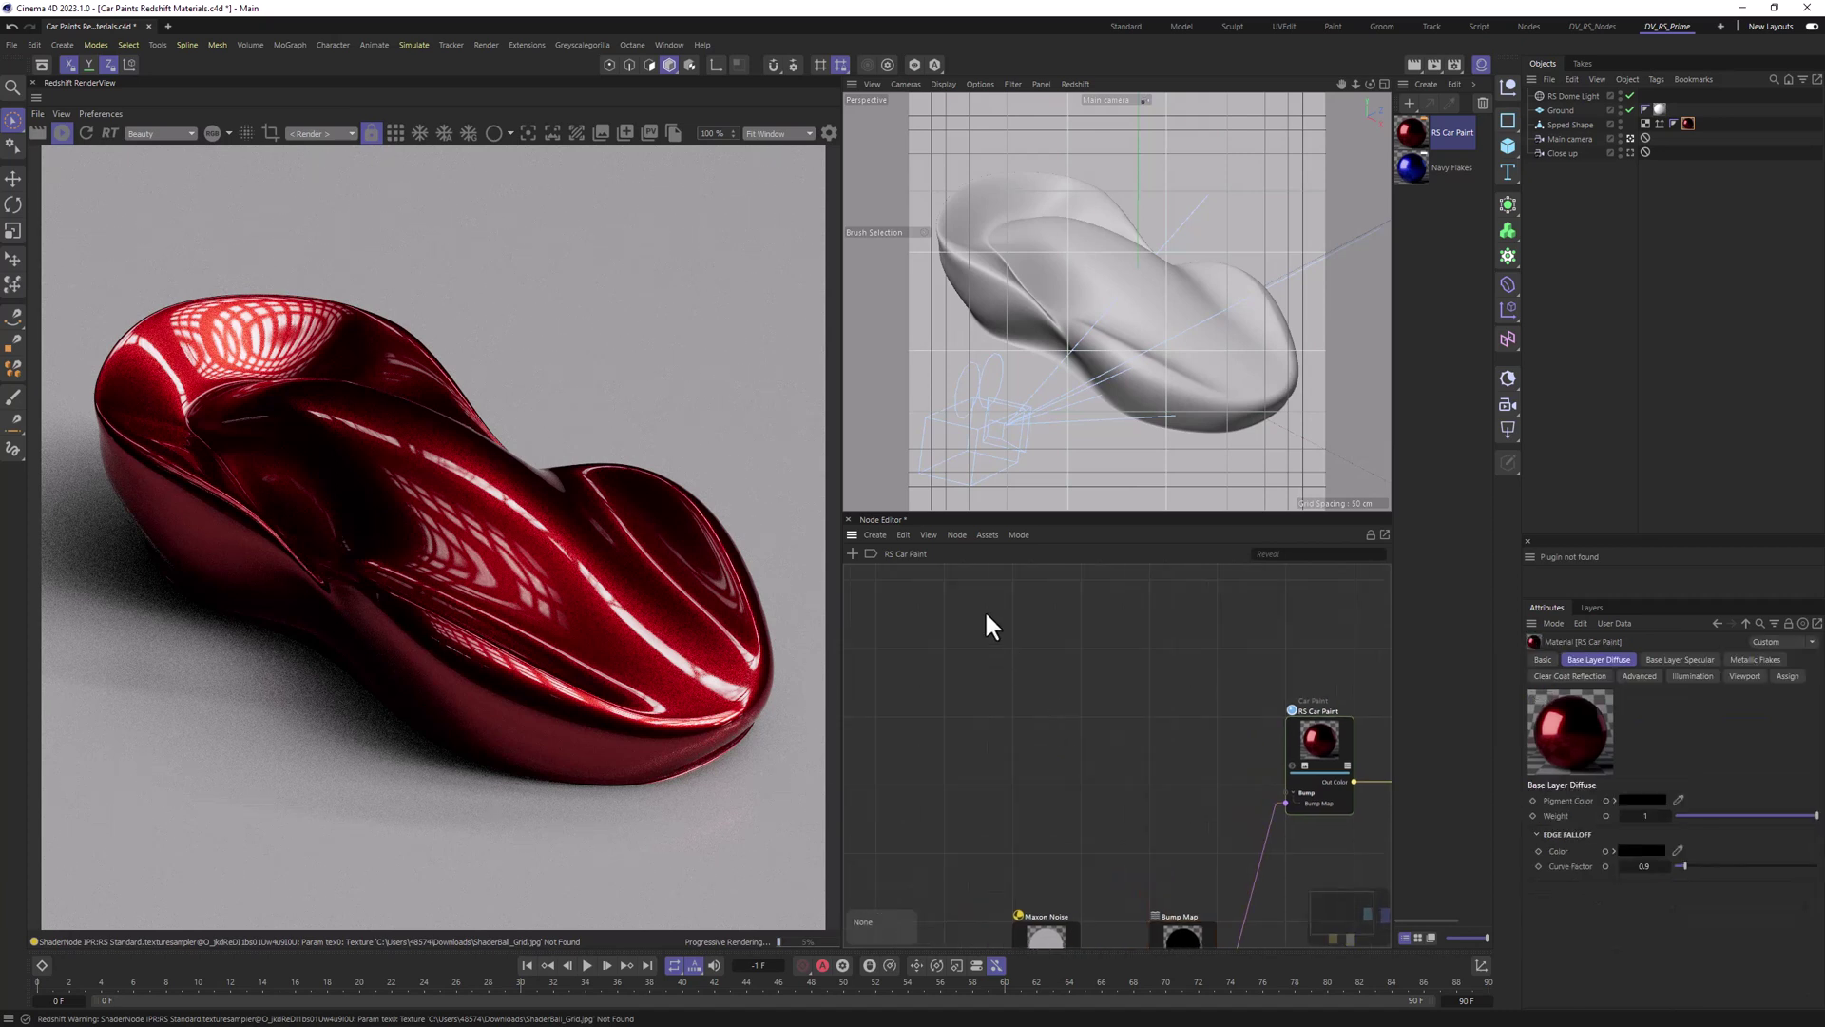
pyautogui.hotkey('shift', 'c')
pyautogui.write('fre')
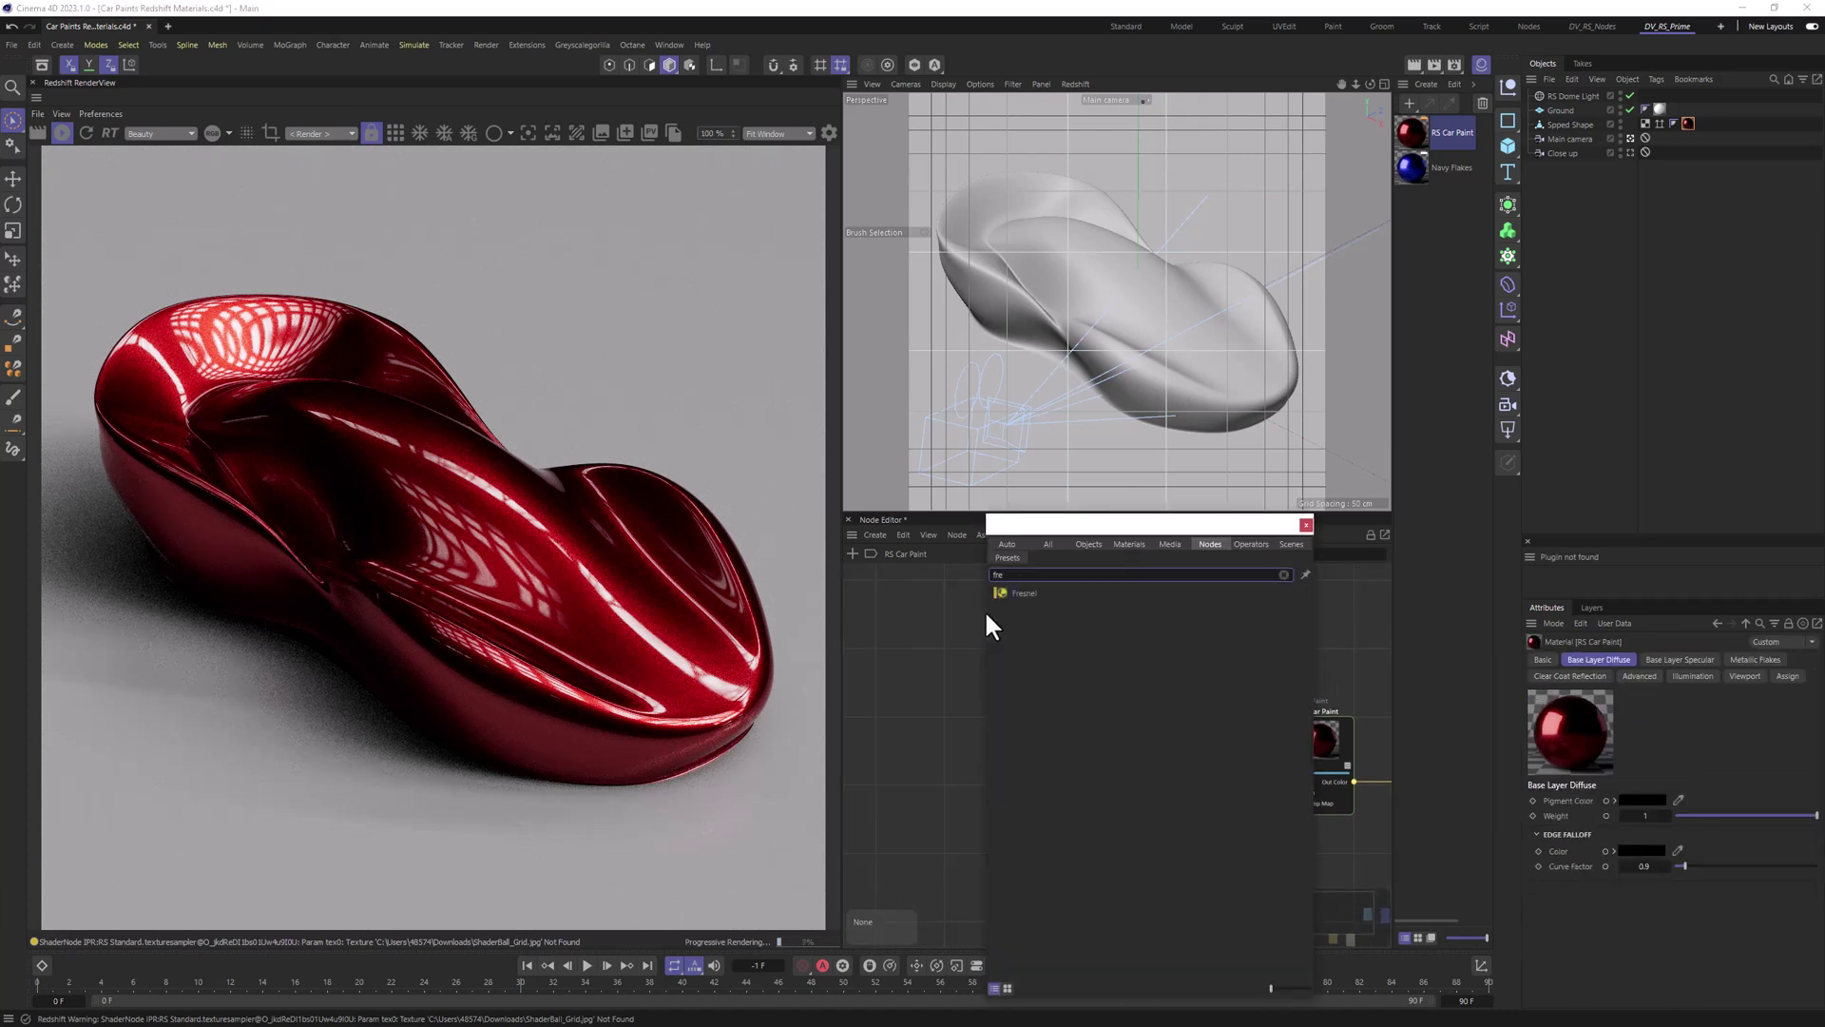
pyautogui.click(1012, 592)
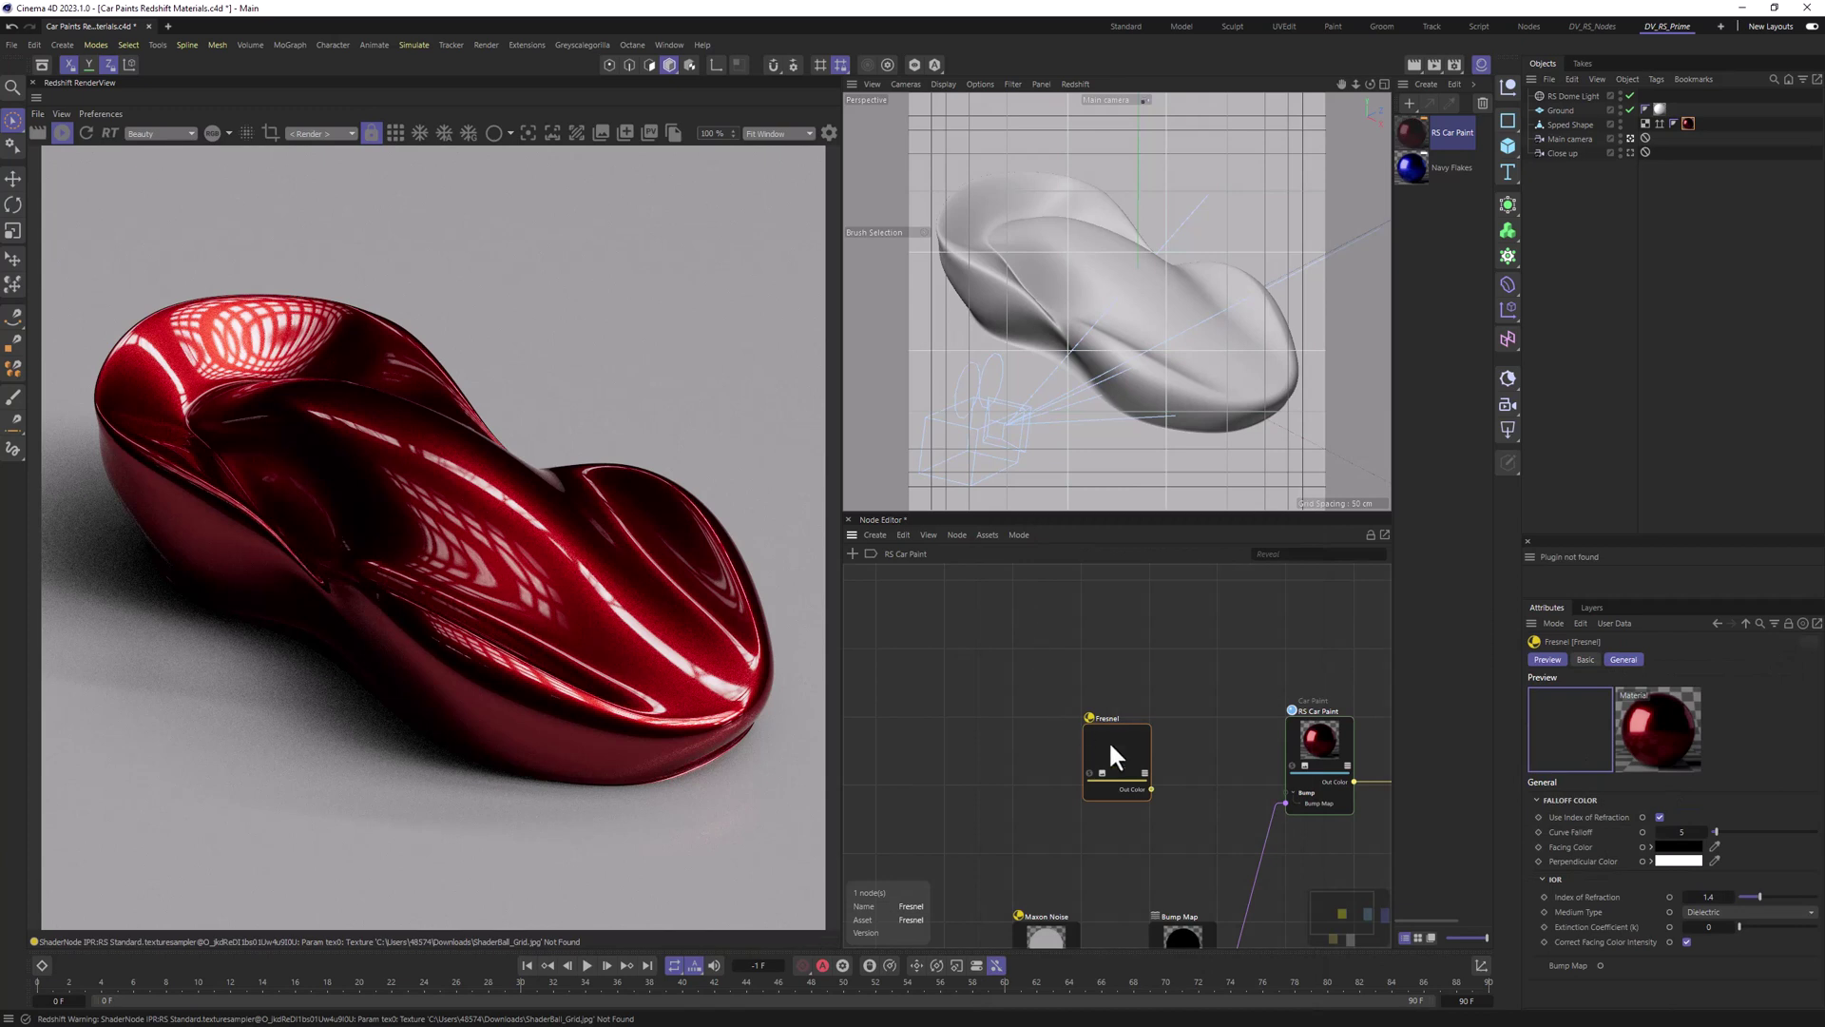
pyautogui.moveTo(1109, 739); pyautogui.dragTo(995, 699)
pyautogui.click(1084, 682)
# Step: Add a Ramp node fed by Fresnel into its Alt Input, and drag its output to the car paint
pyautogui.hotkey('shift', 'c')
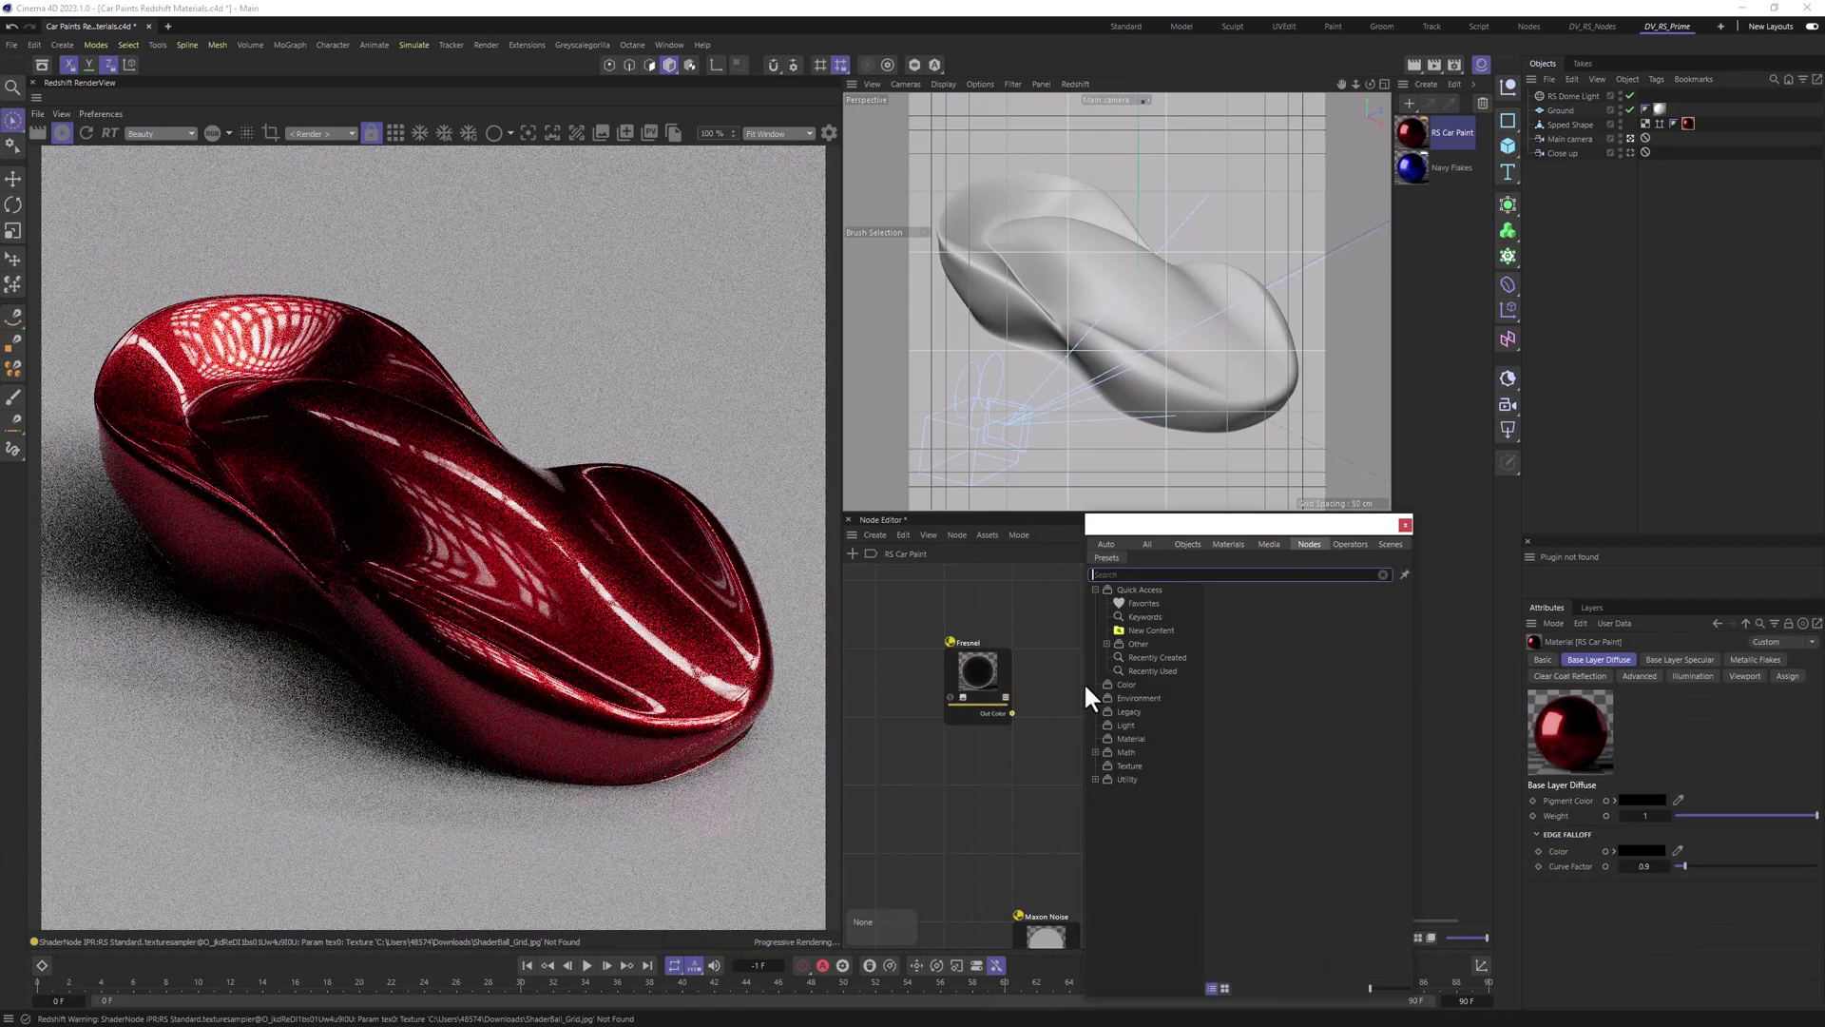
pyautogui.write('ramp')
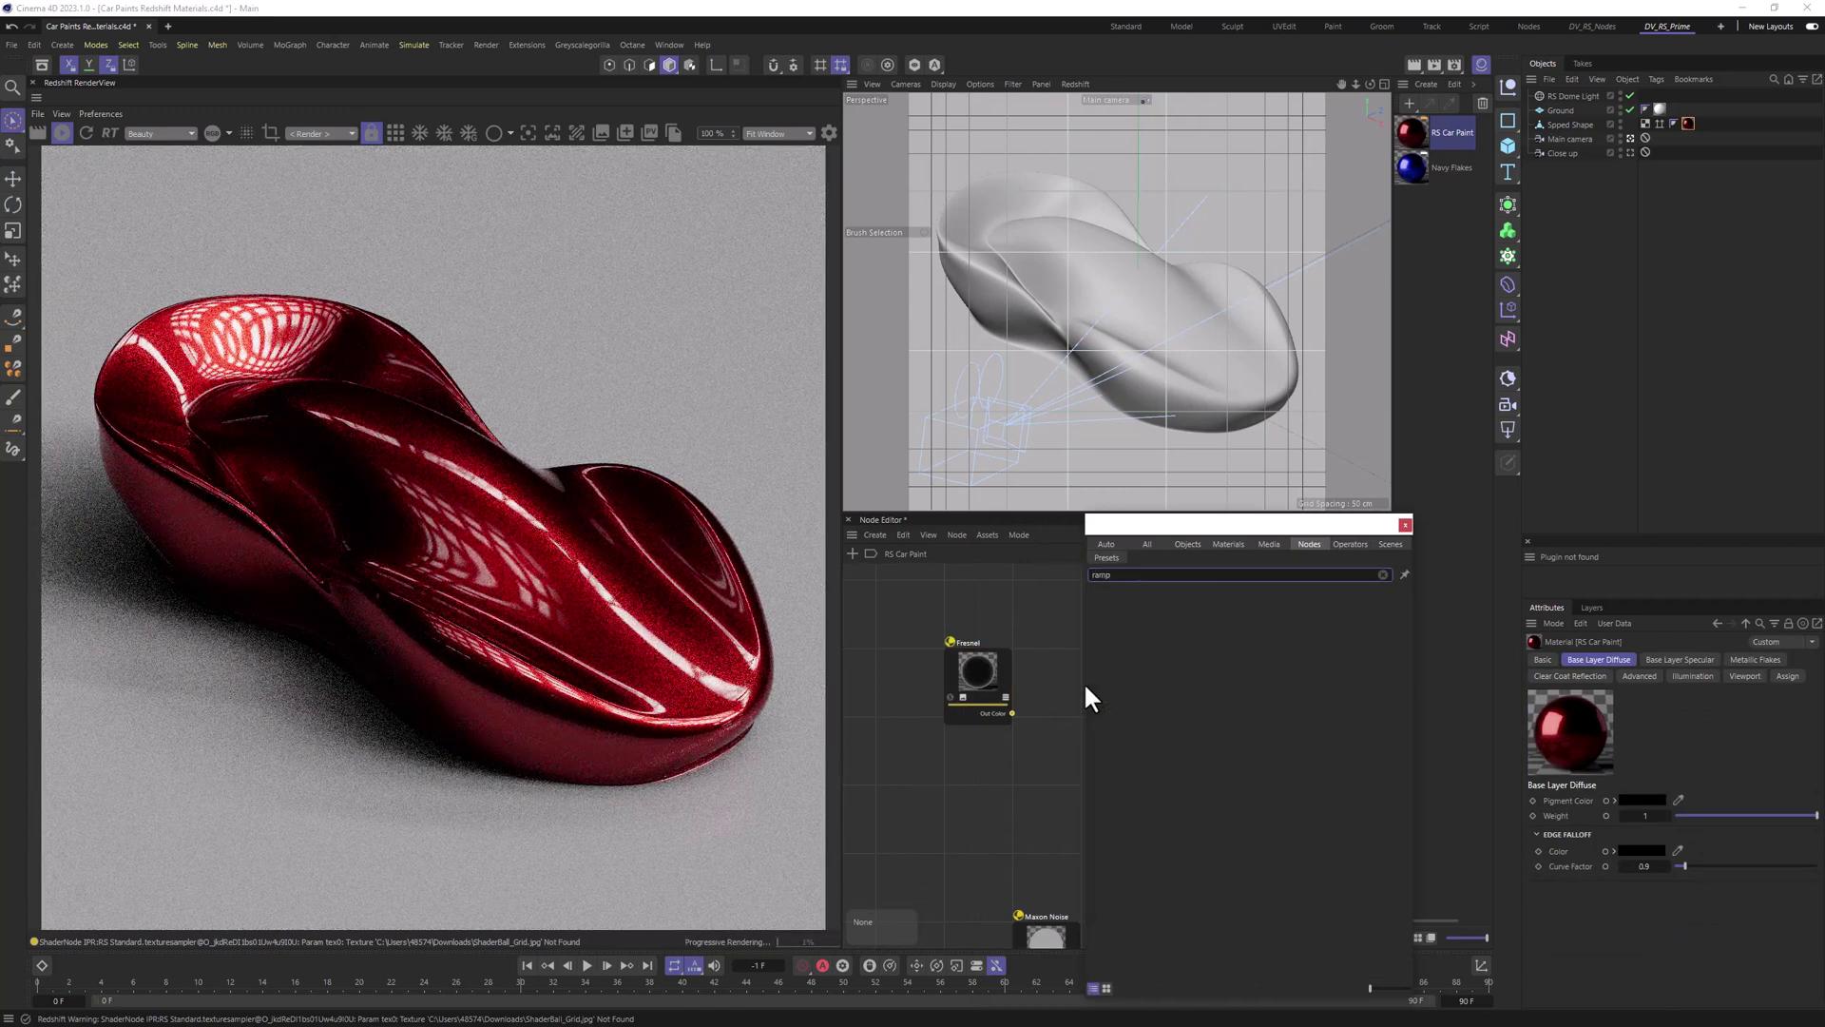
pyautogui.click(1101, 593)
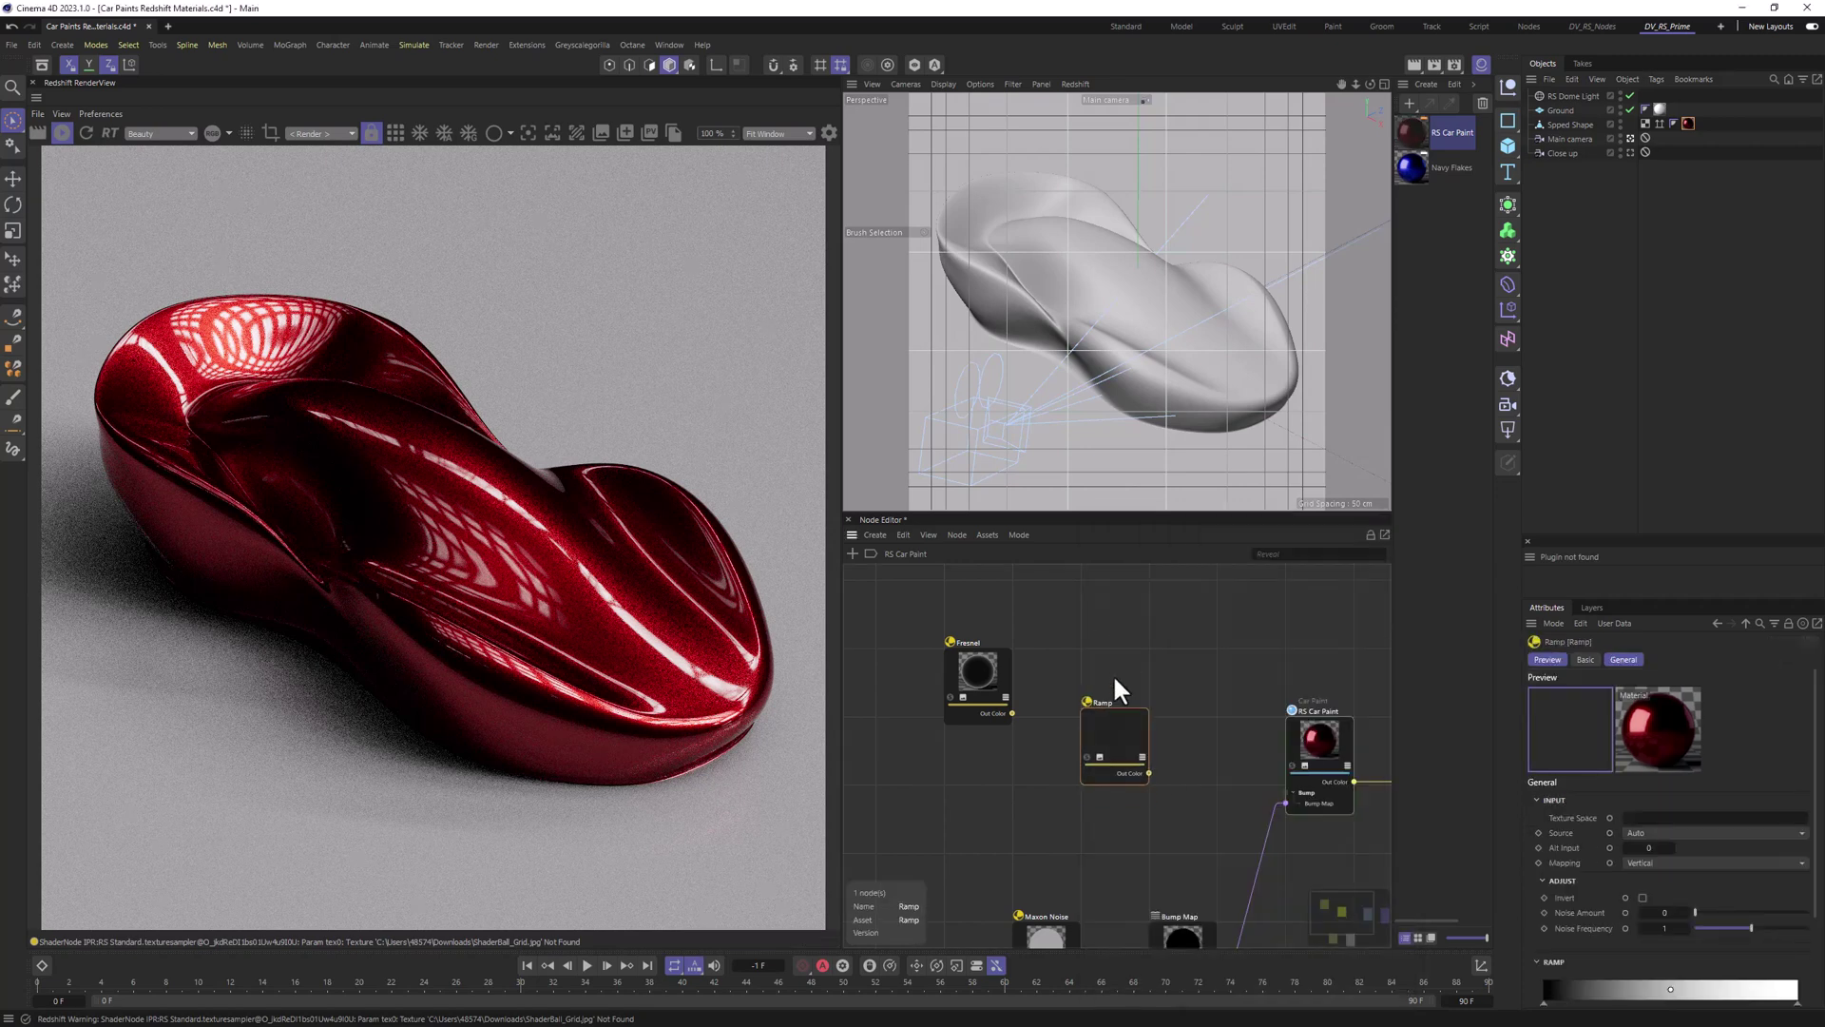
pyautogui.moveTo(1011, 713); pyautogui.dragTo(1127, 667)
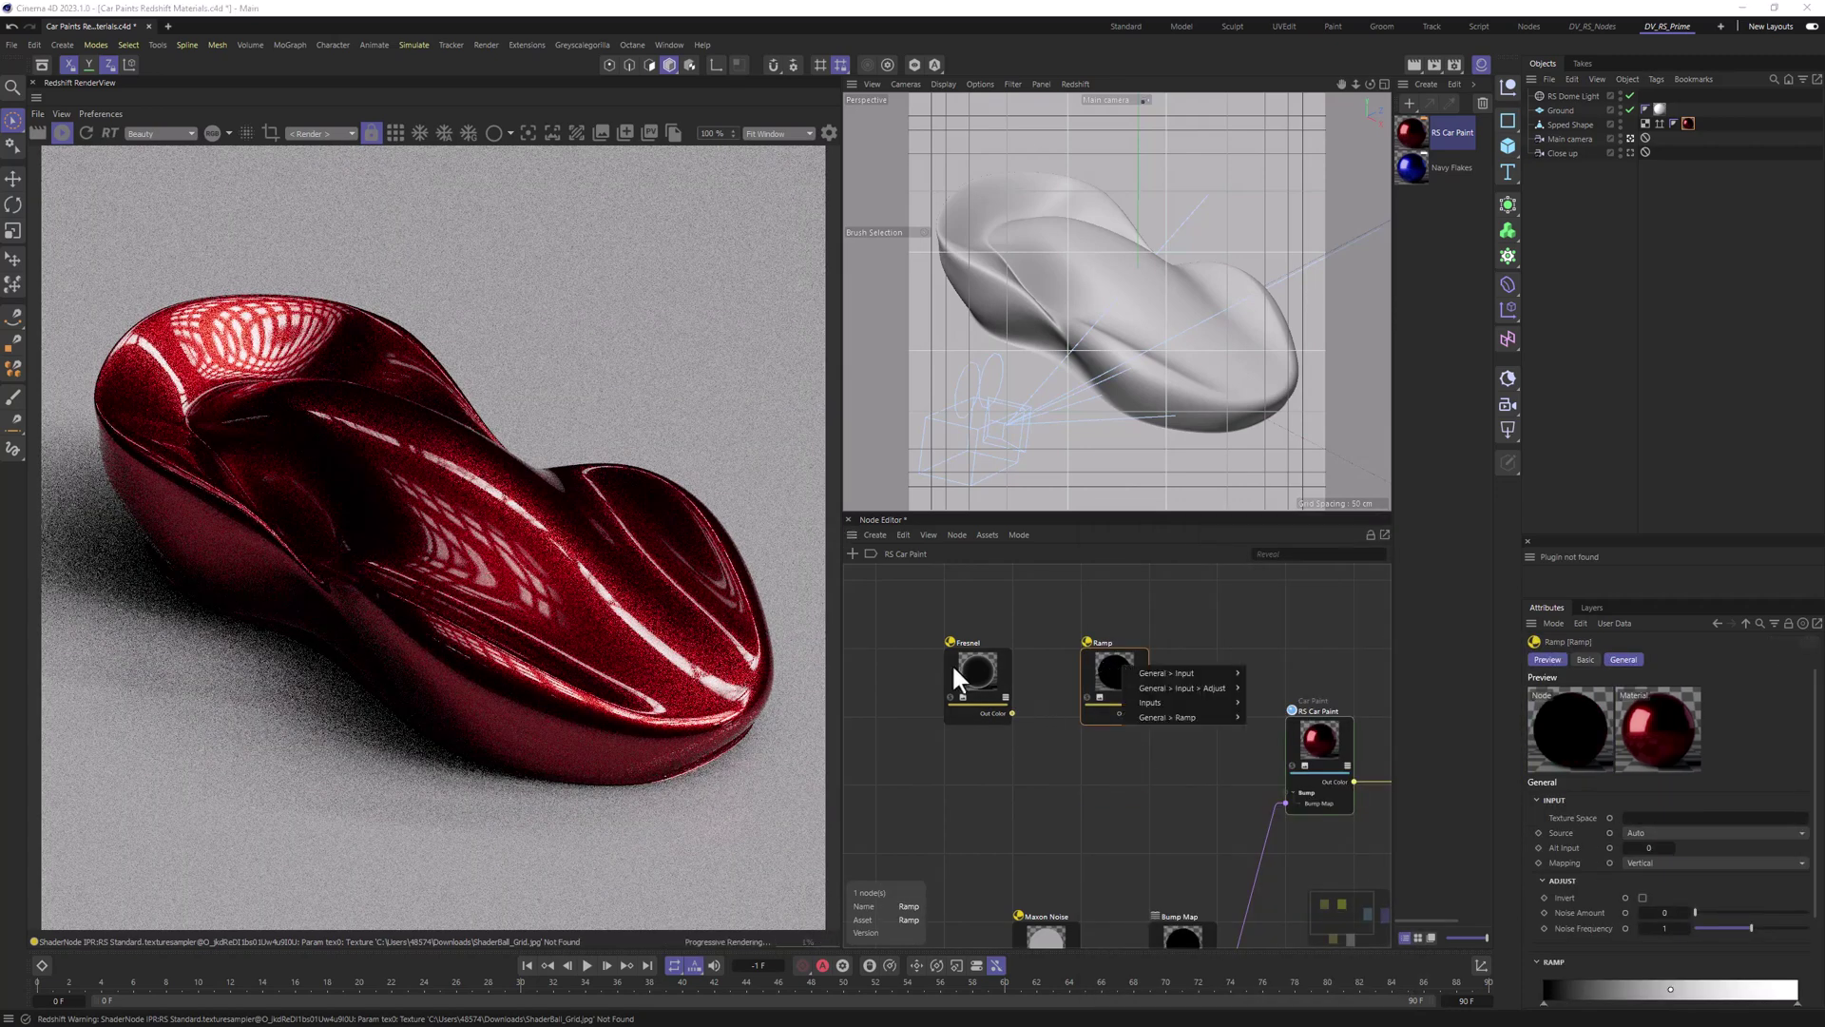
pyautogui.moveTo(1223, 671)
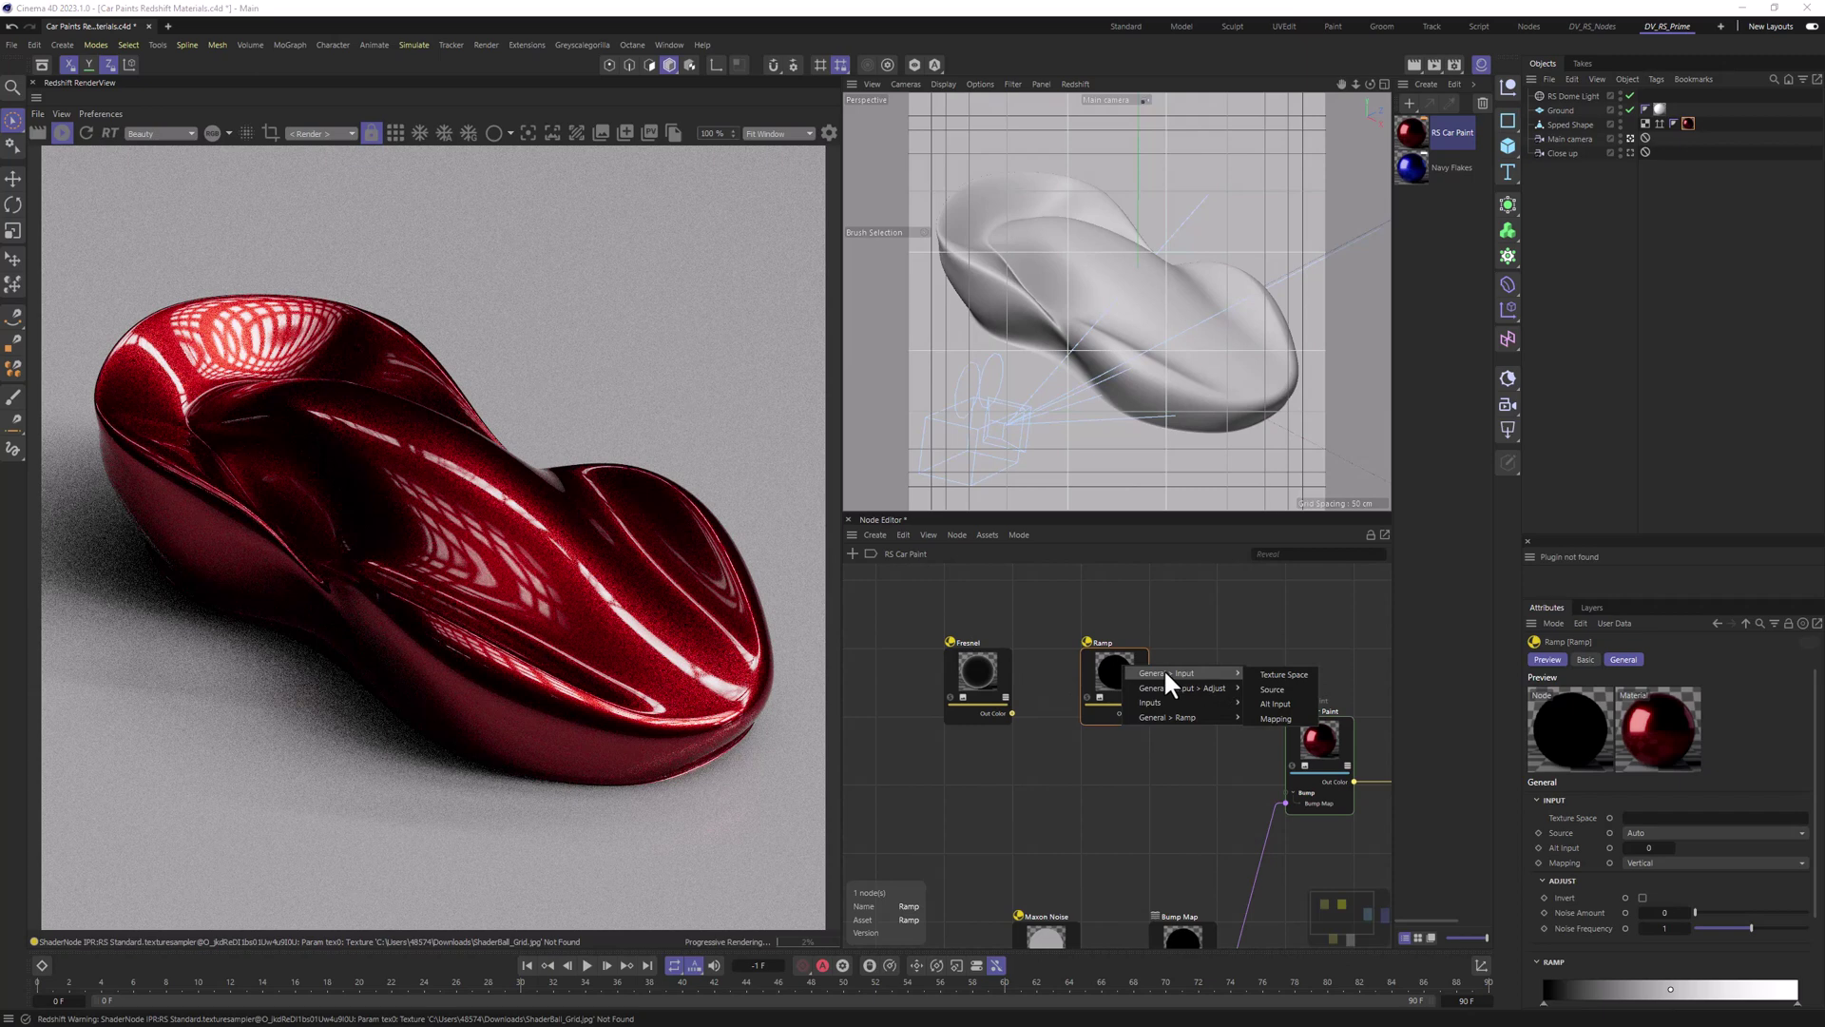
pyautogui.click(1269, 699)
pyautogui.moveTo(1251, 717); pyautogui.dragTo(1320, 734)
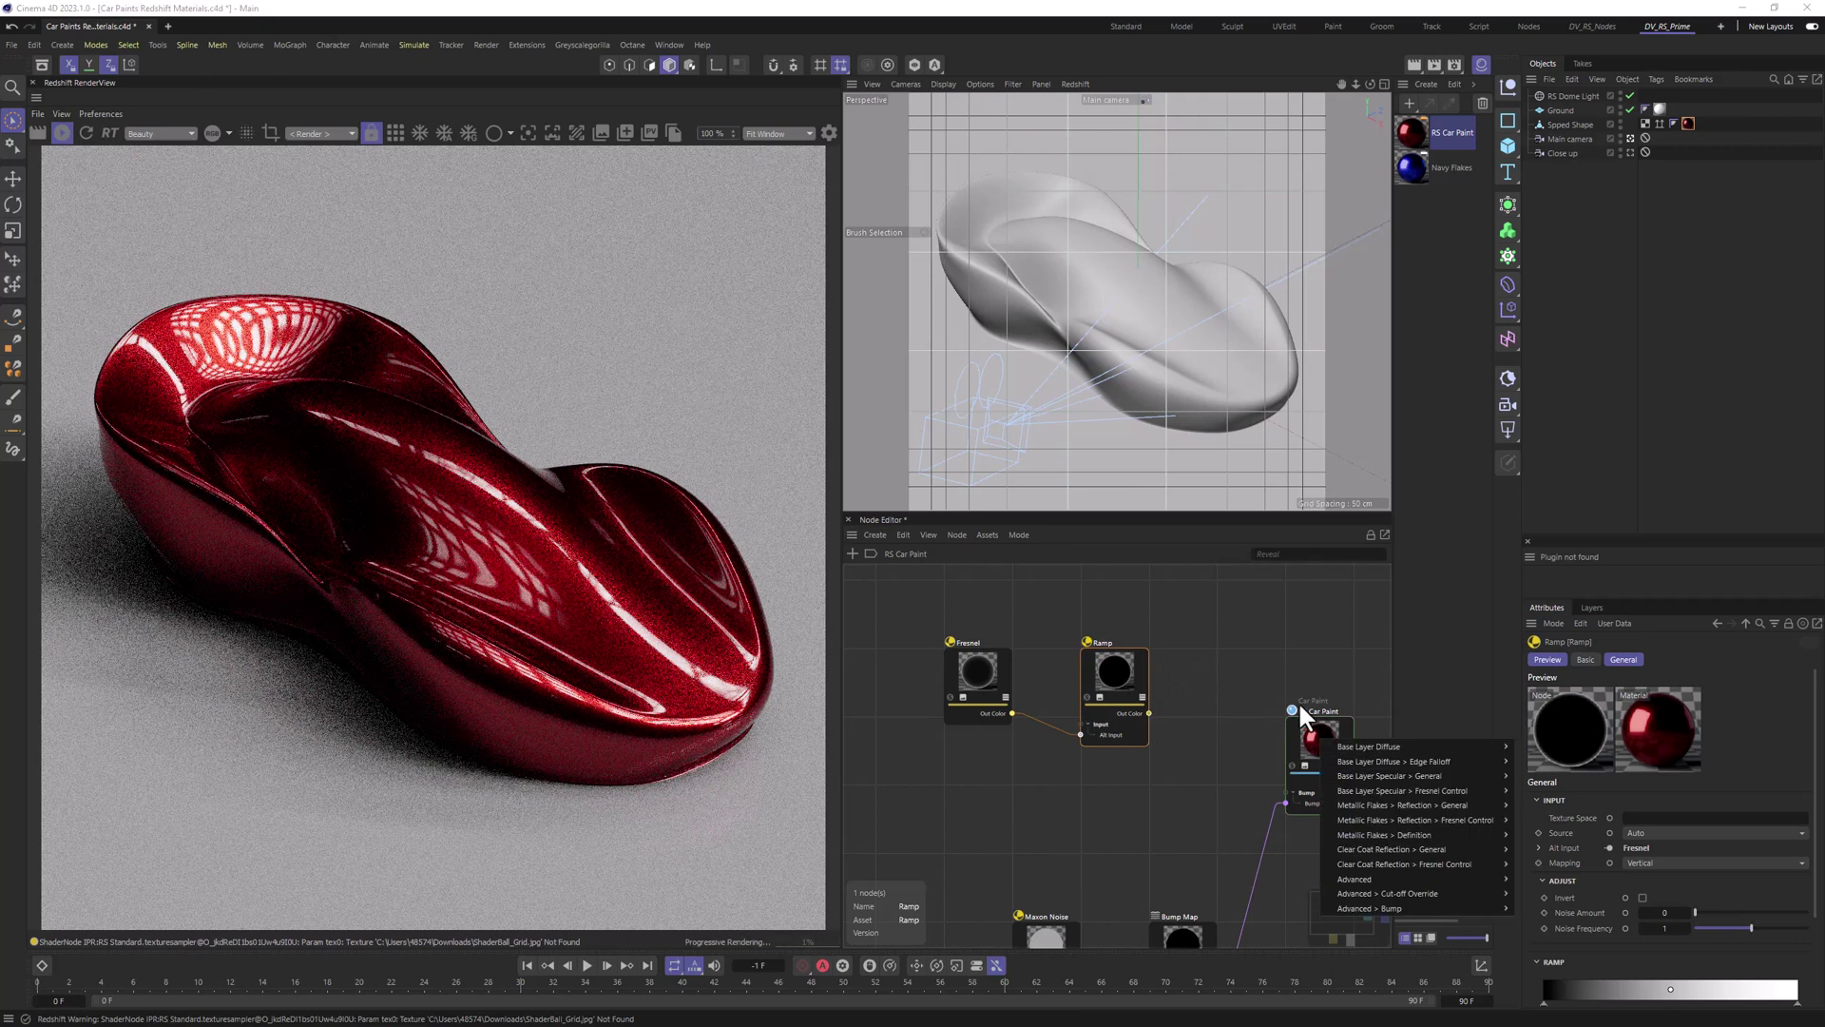
pyautogui.moveTo(1378, 746)
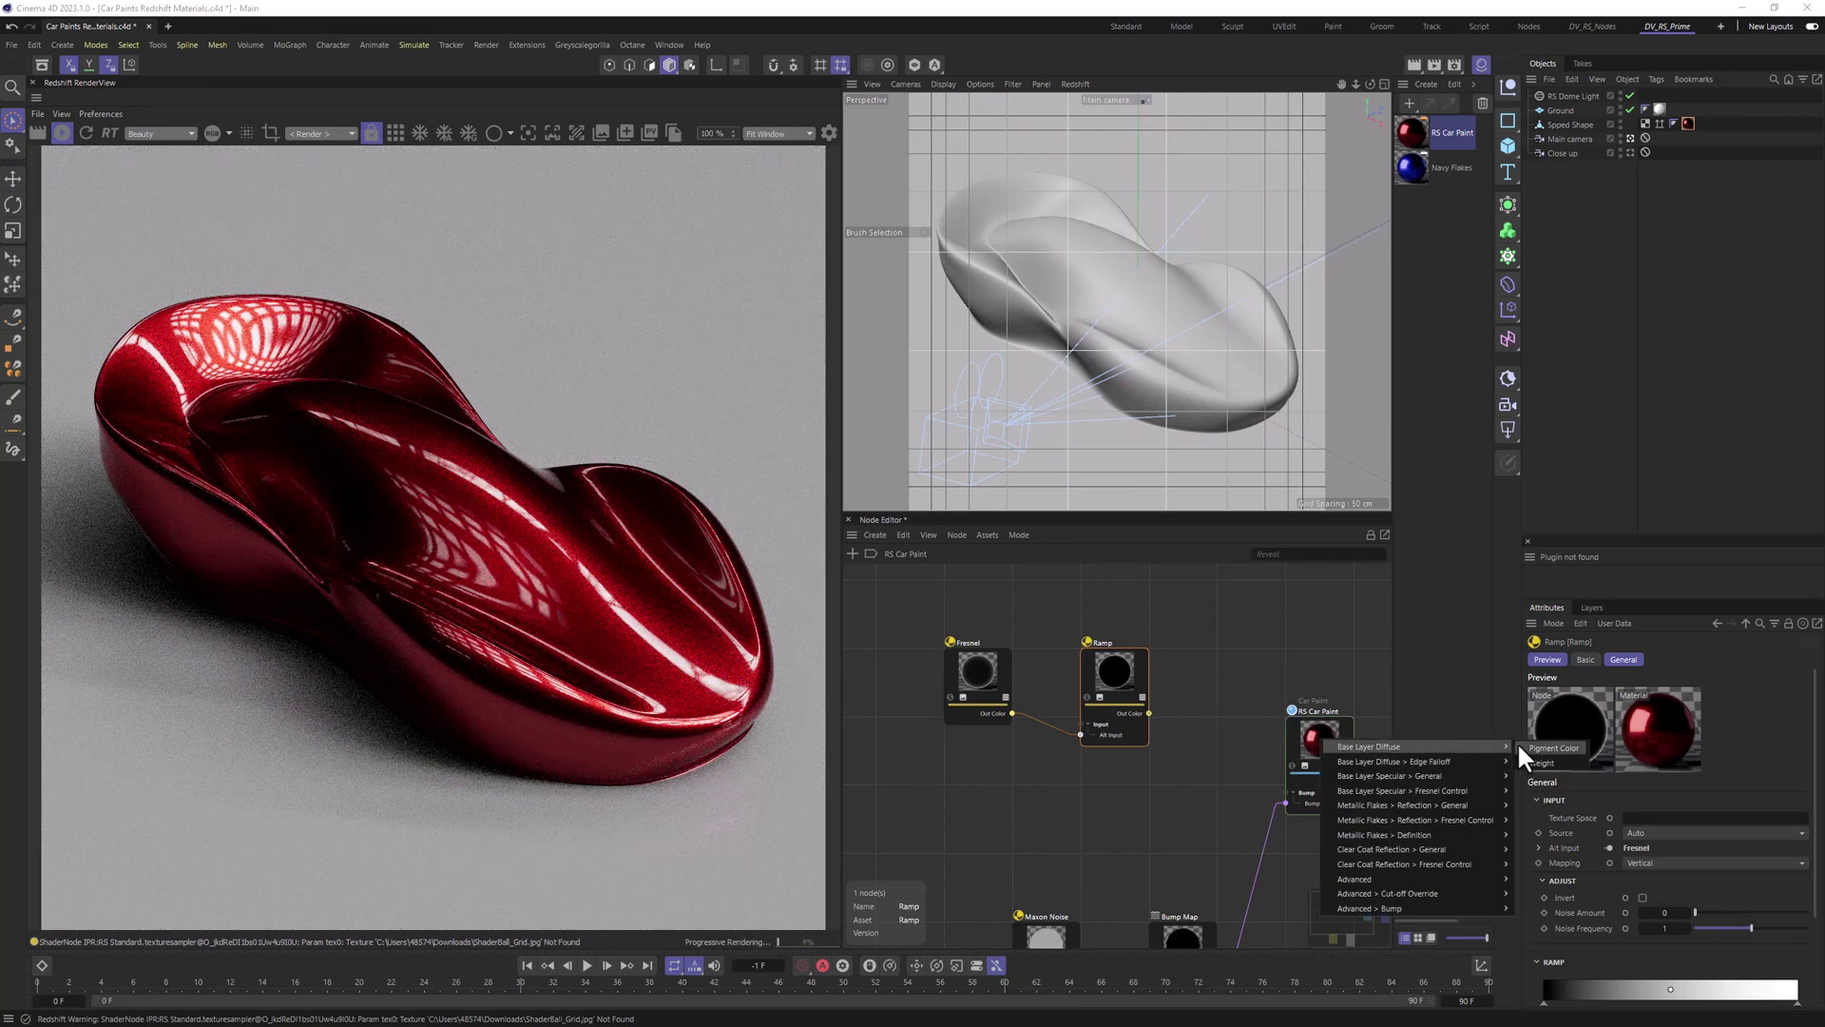
# Step: Plug the Ramp into the car paint's diffuse Pigment Color and Edge Falloff Color
pyautogui.click(1551, 748)
pyautogui.rightClick(1314, 736)
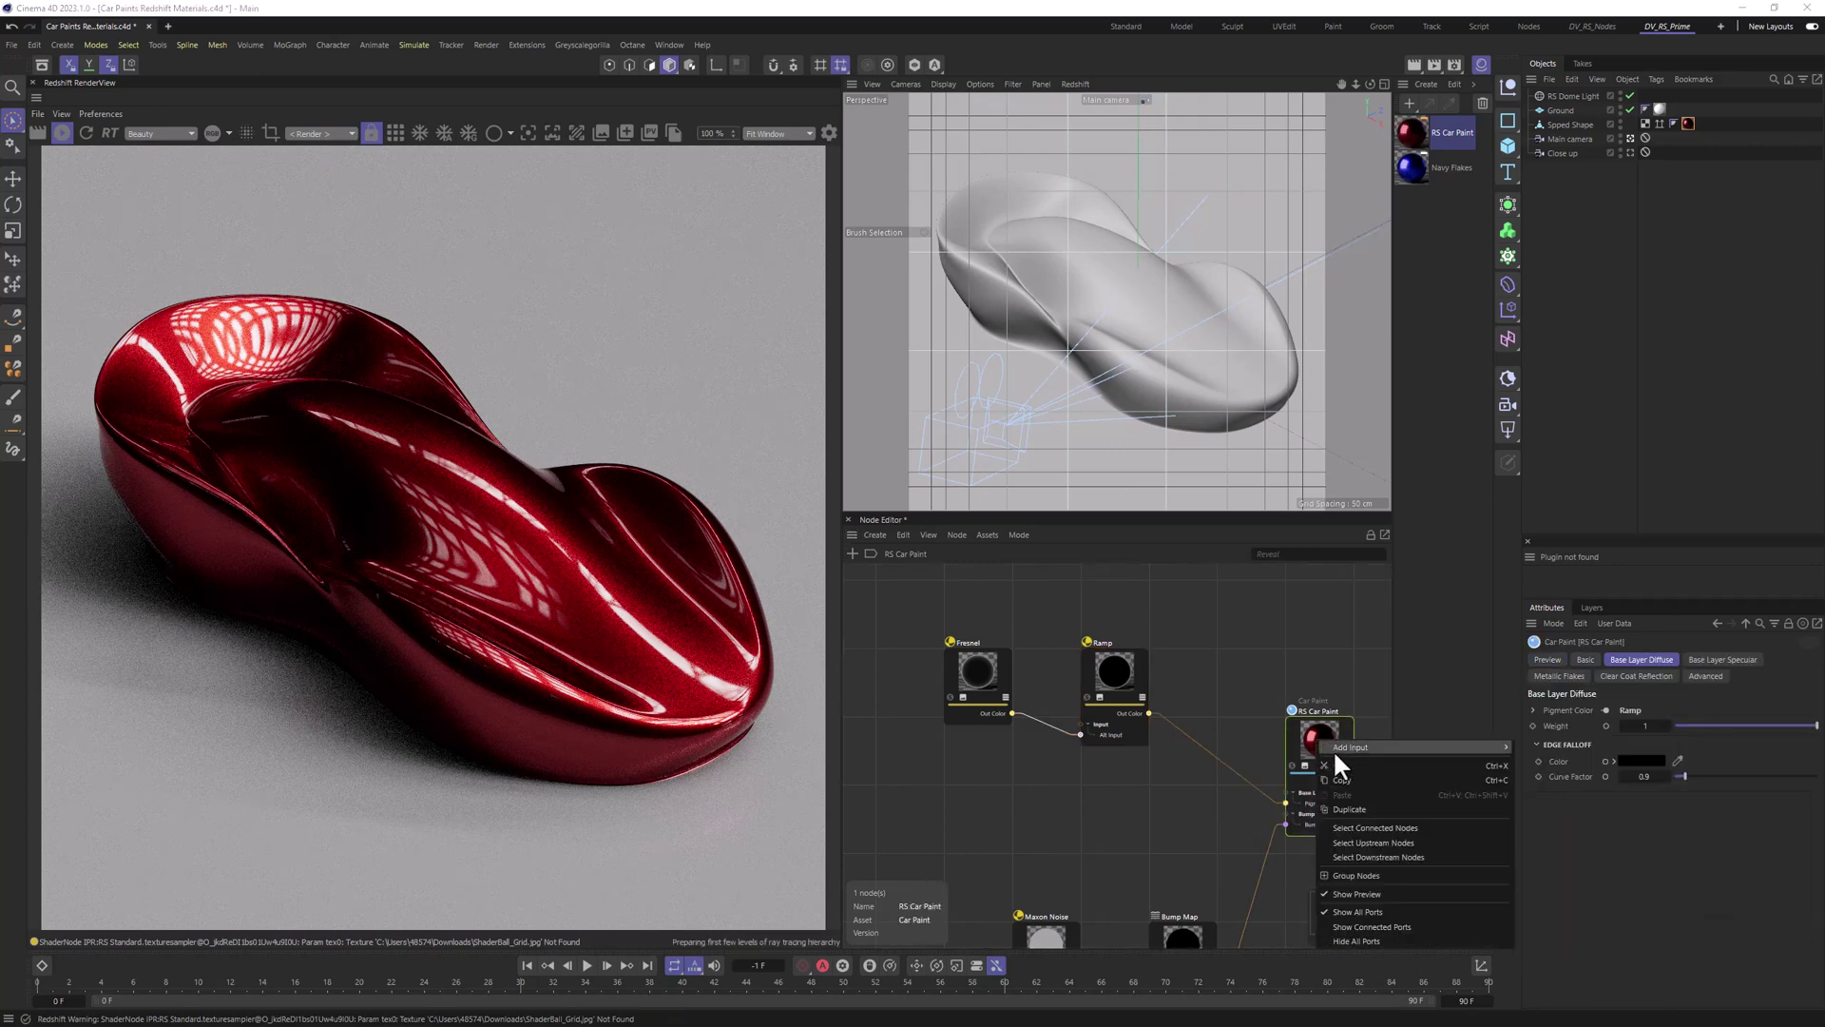
pyautogui.click(1245, 668)
pyautogui.moveTo(1149, 713); pyautogui.dragTo(1302, 743)
pyautogui.click(1304, 750)
pyautogui.moveTo(1370, 766)
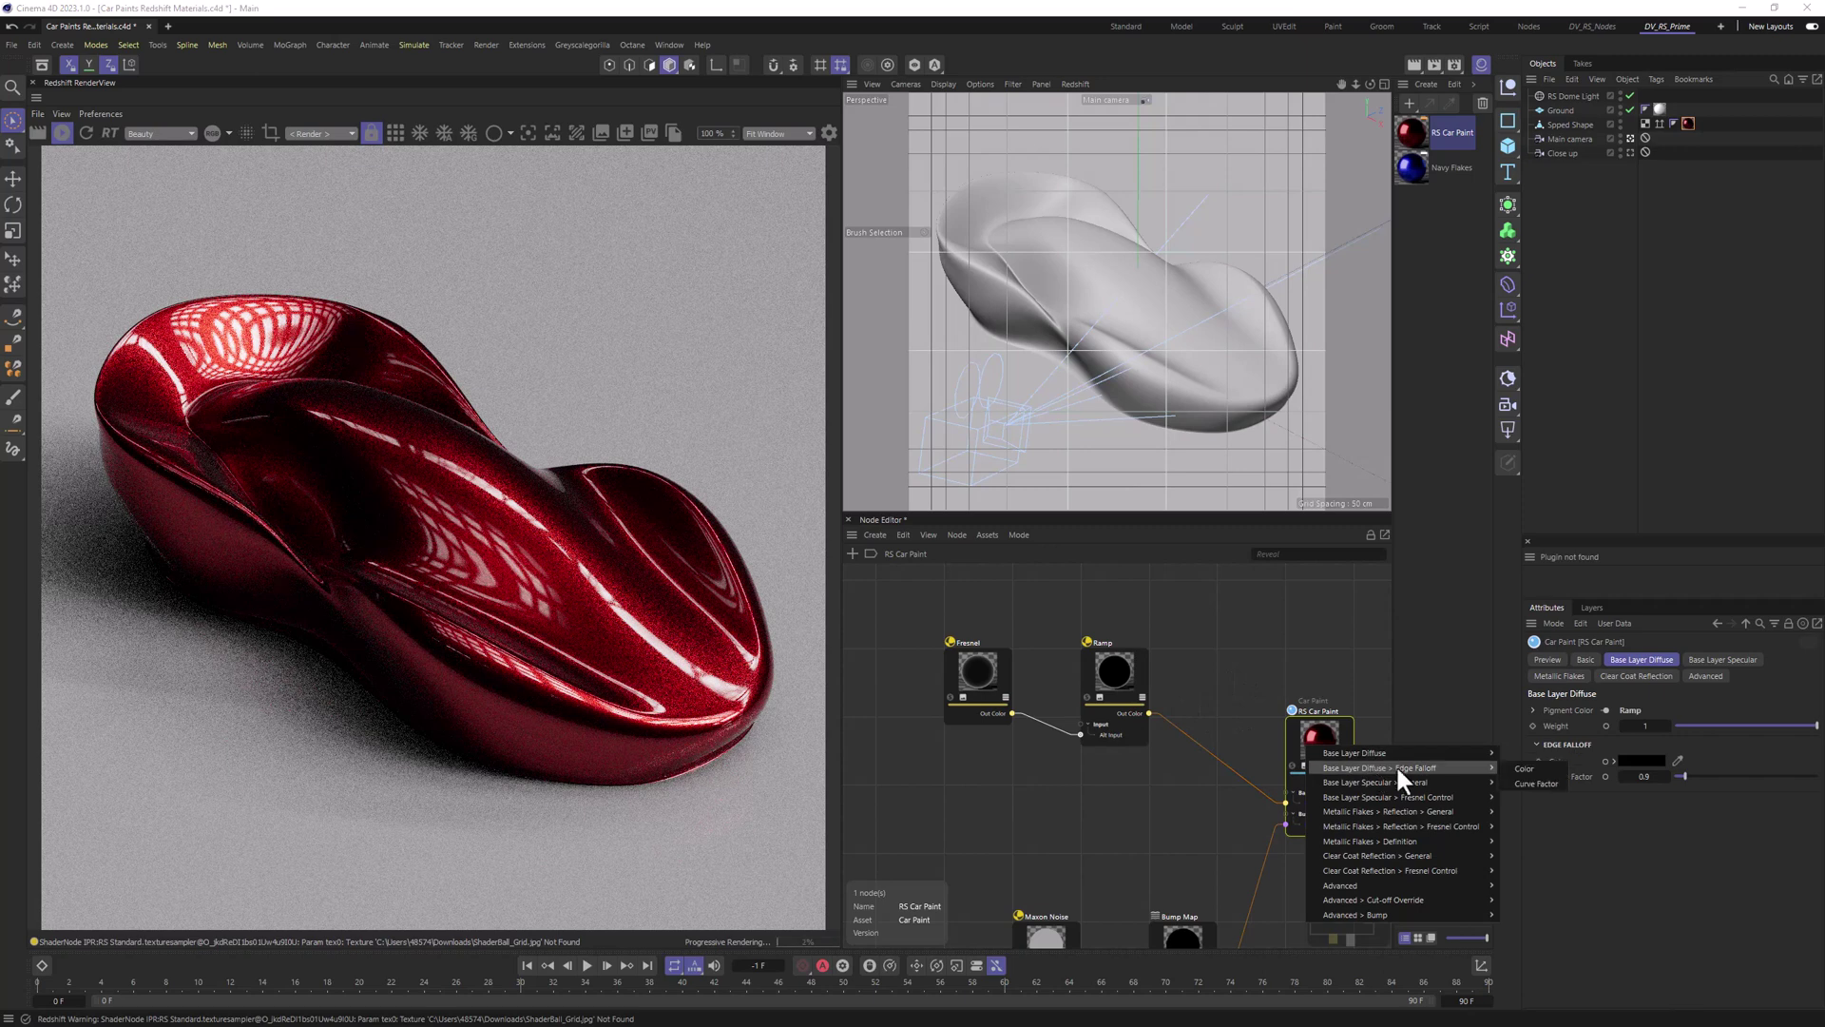
pyautogui.click(1526, 767)
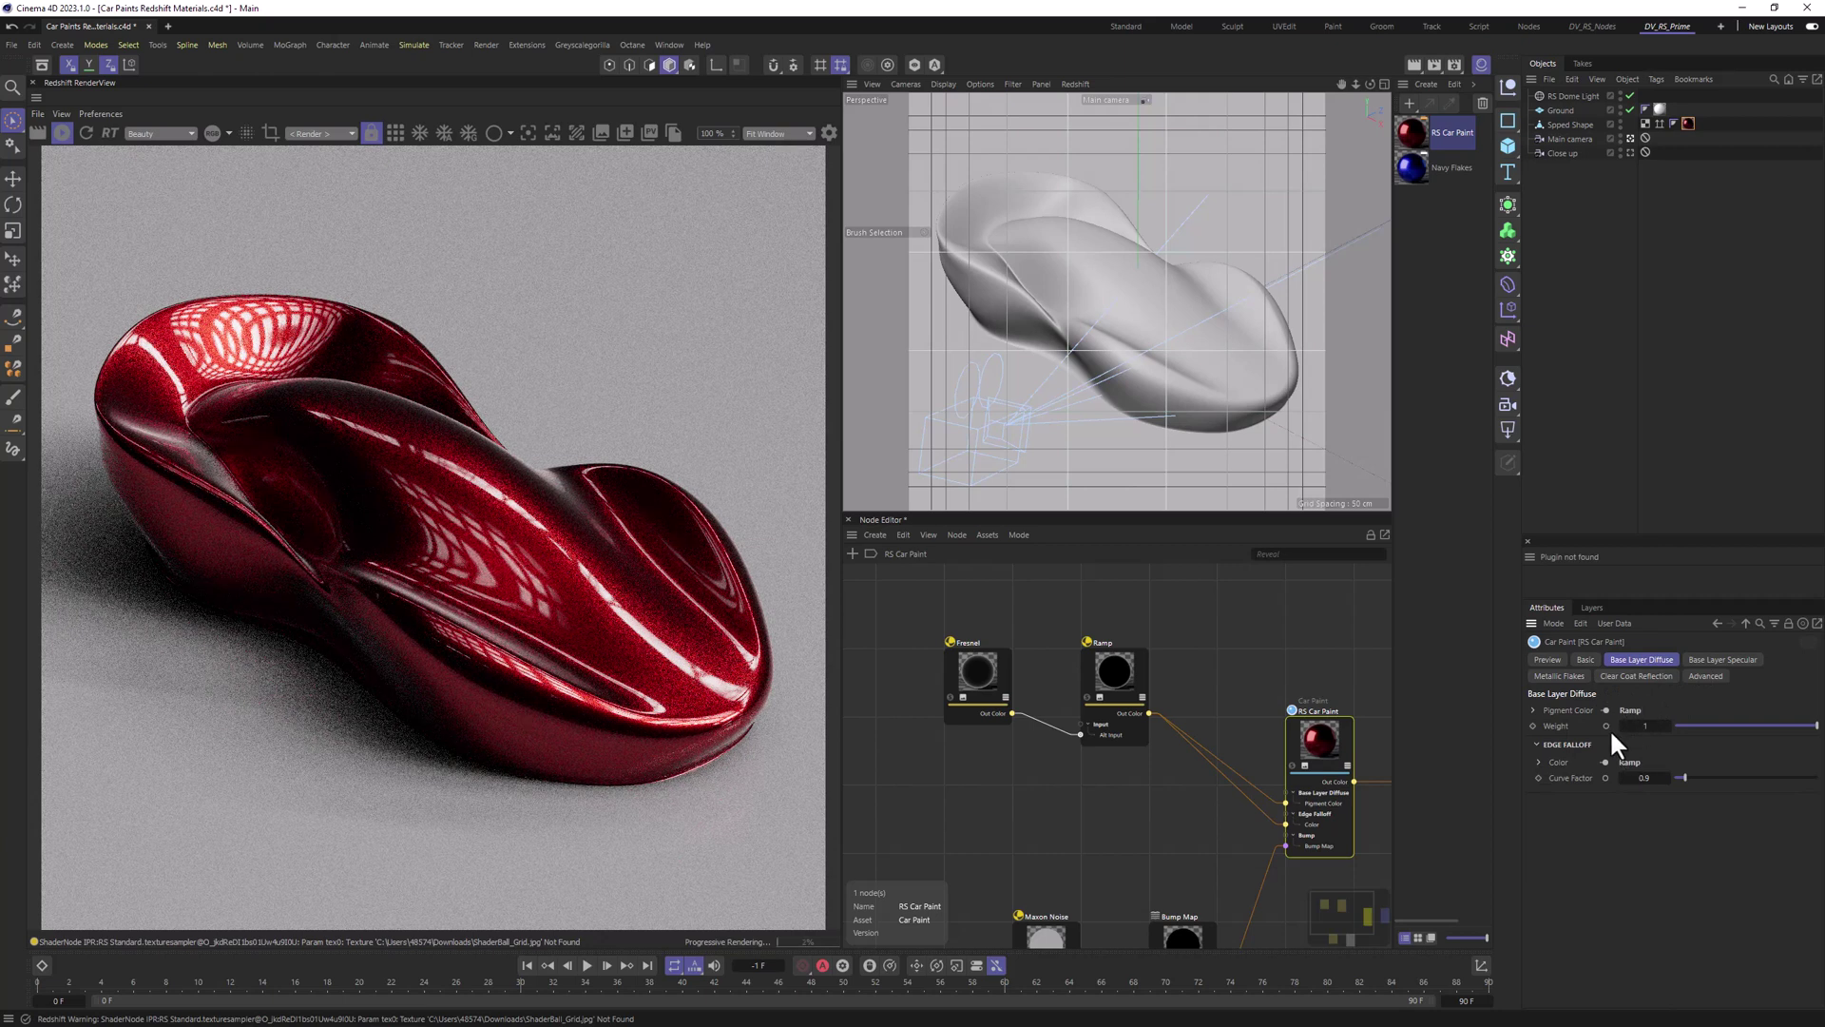
# Step: Compare the Fresnel and Ramp settings, then scroll to the Ramp's gradient
pyautogui.click(1114, 677)
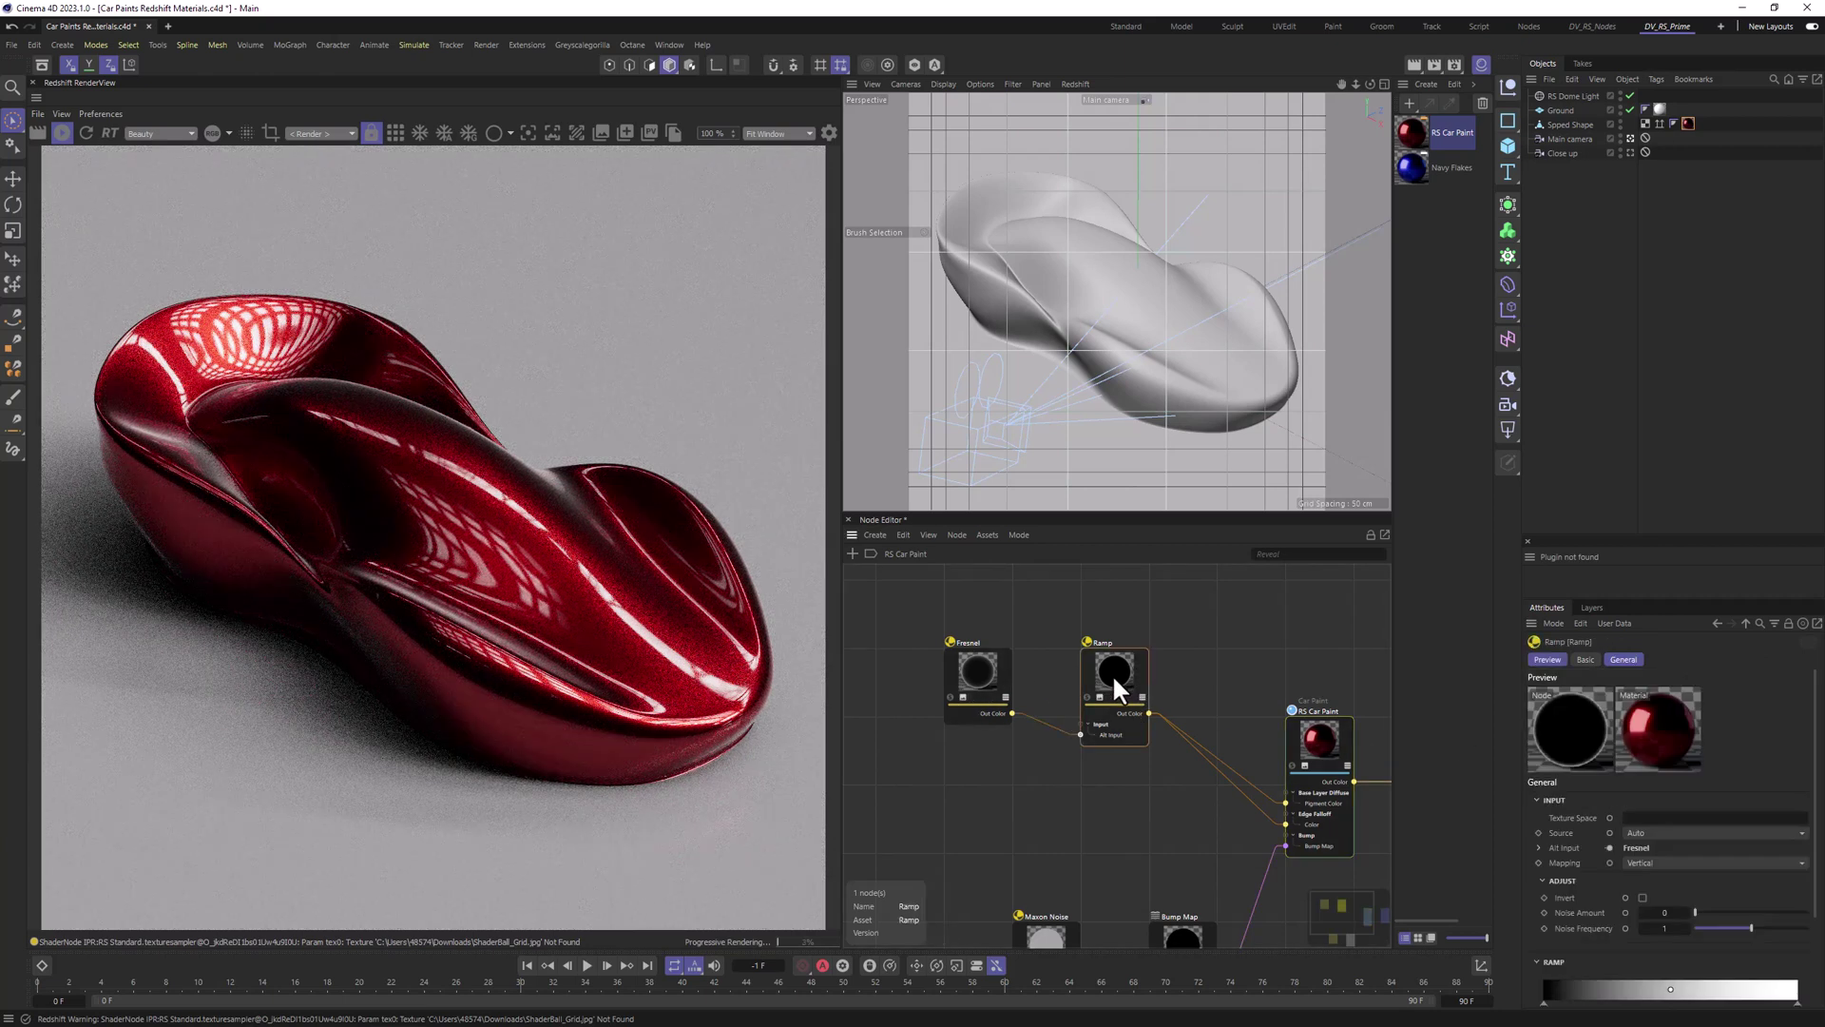
pyautogui.scroll(-3, 1643, 908)
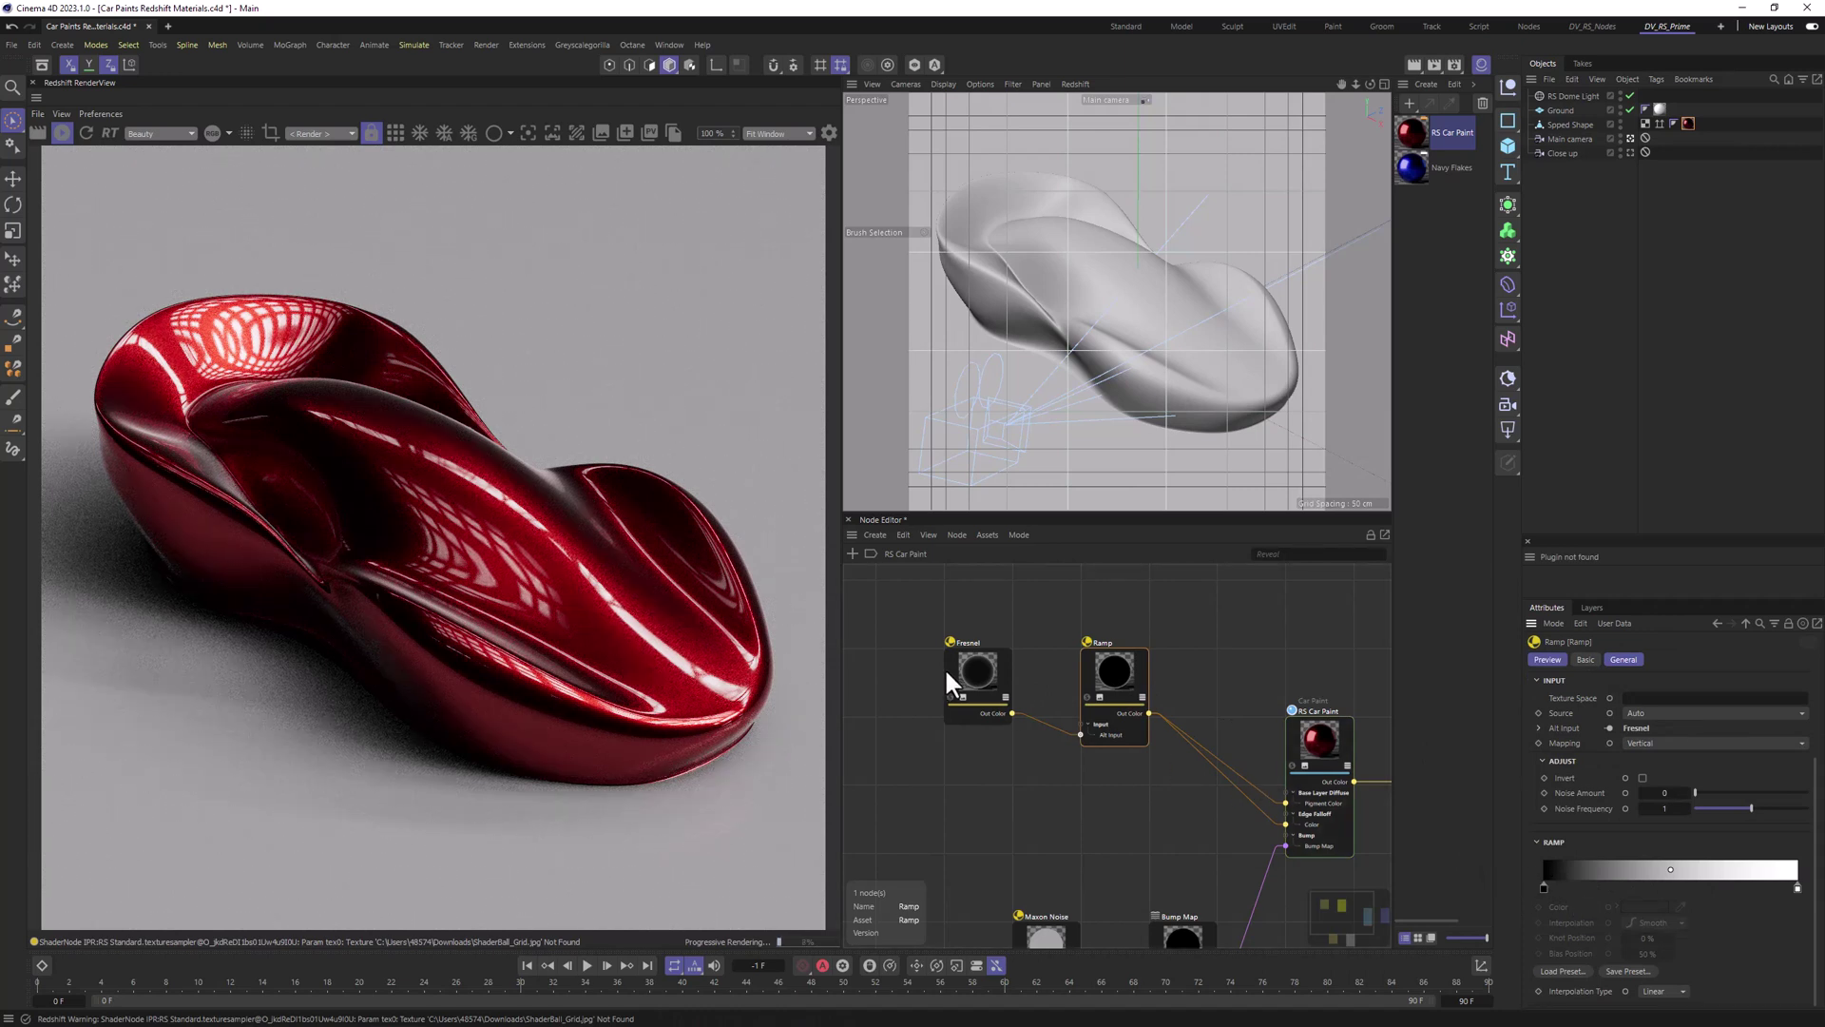
pyautogui.click(972, 675)
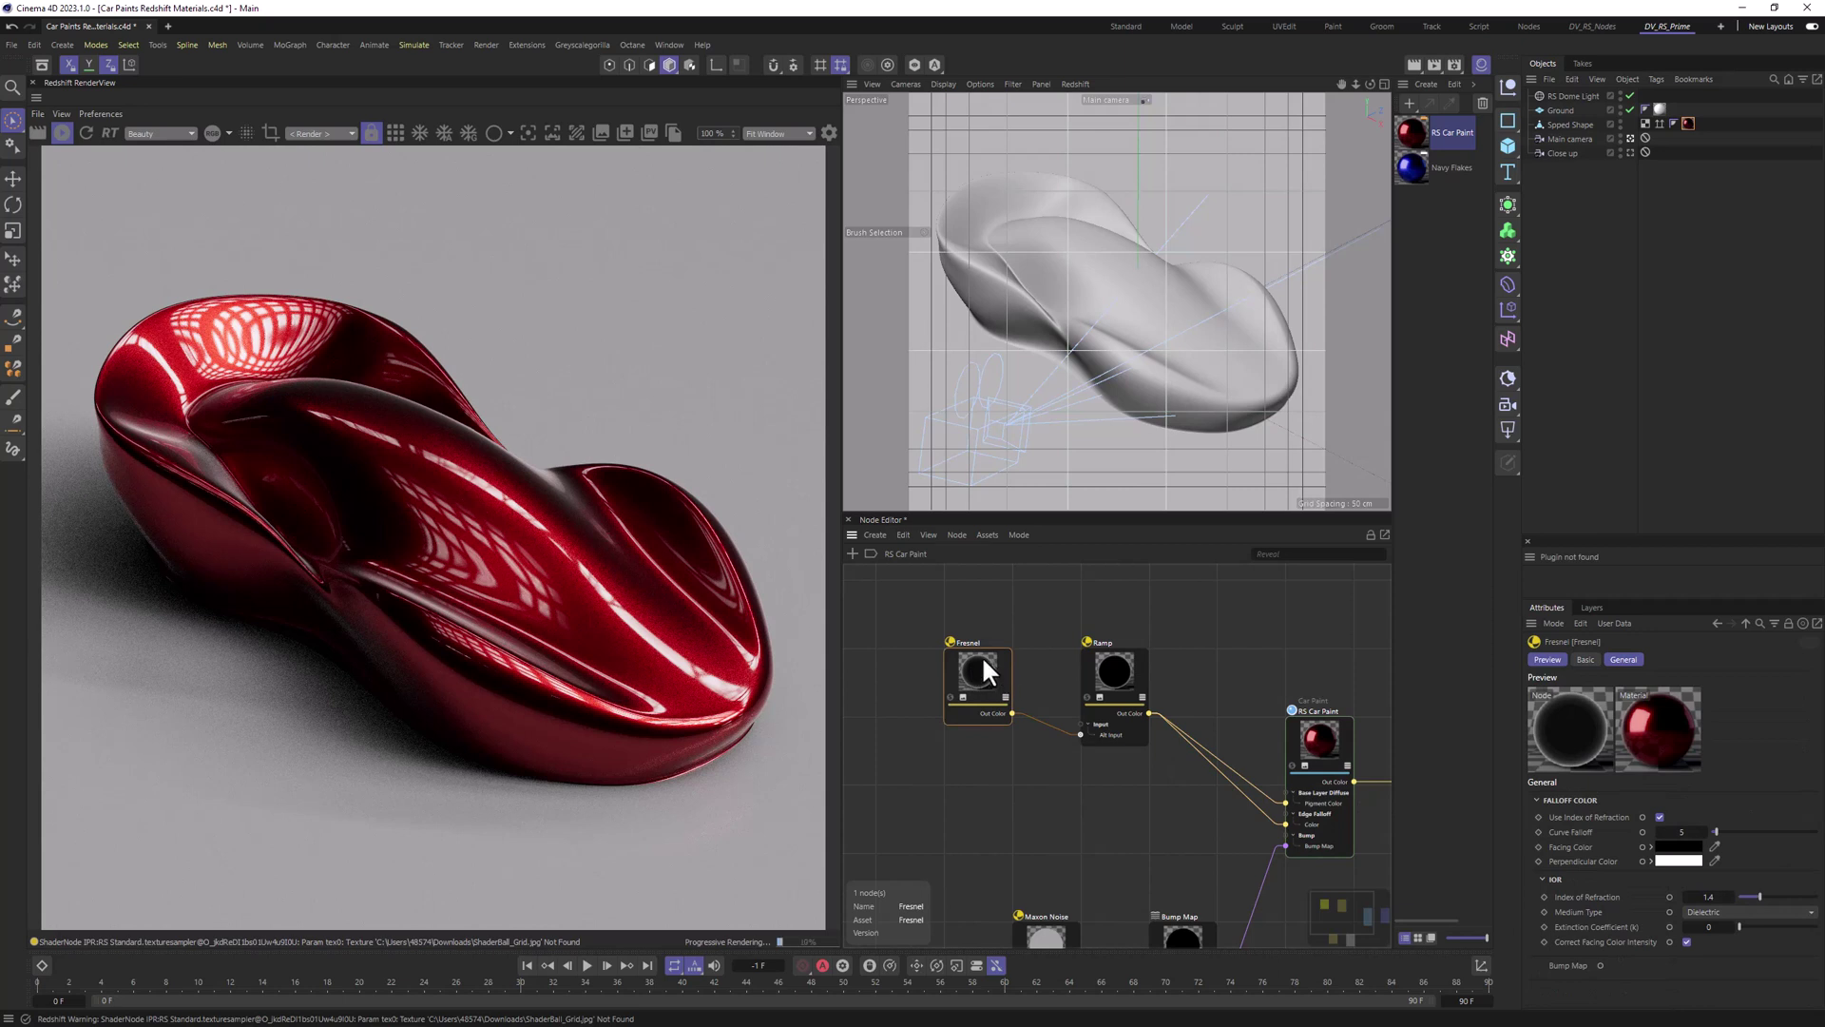
pyautogui.click(1108, 661)
pyautogui.click(985, 661)
pyautogui.click(1121, 670)
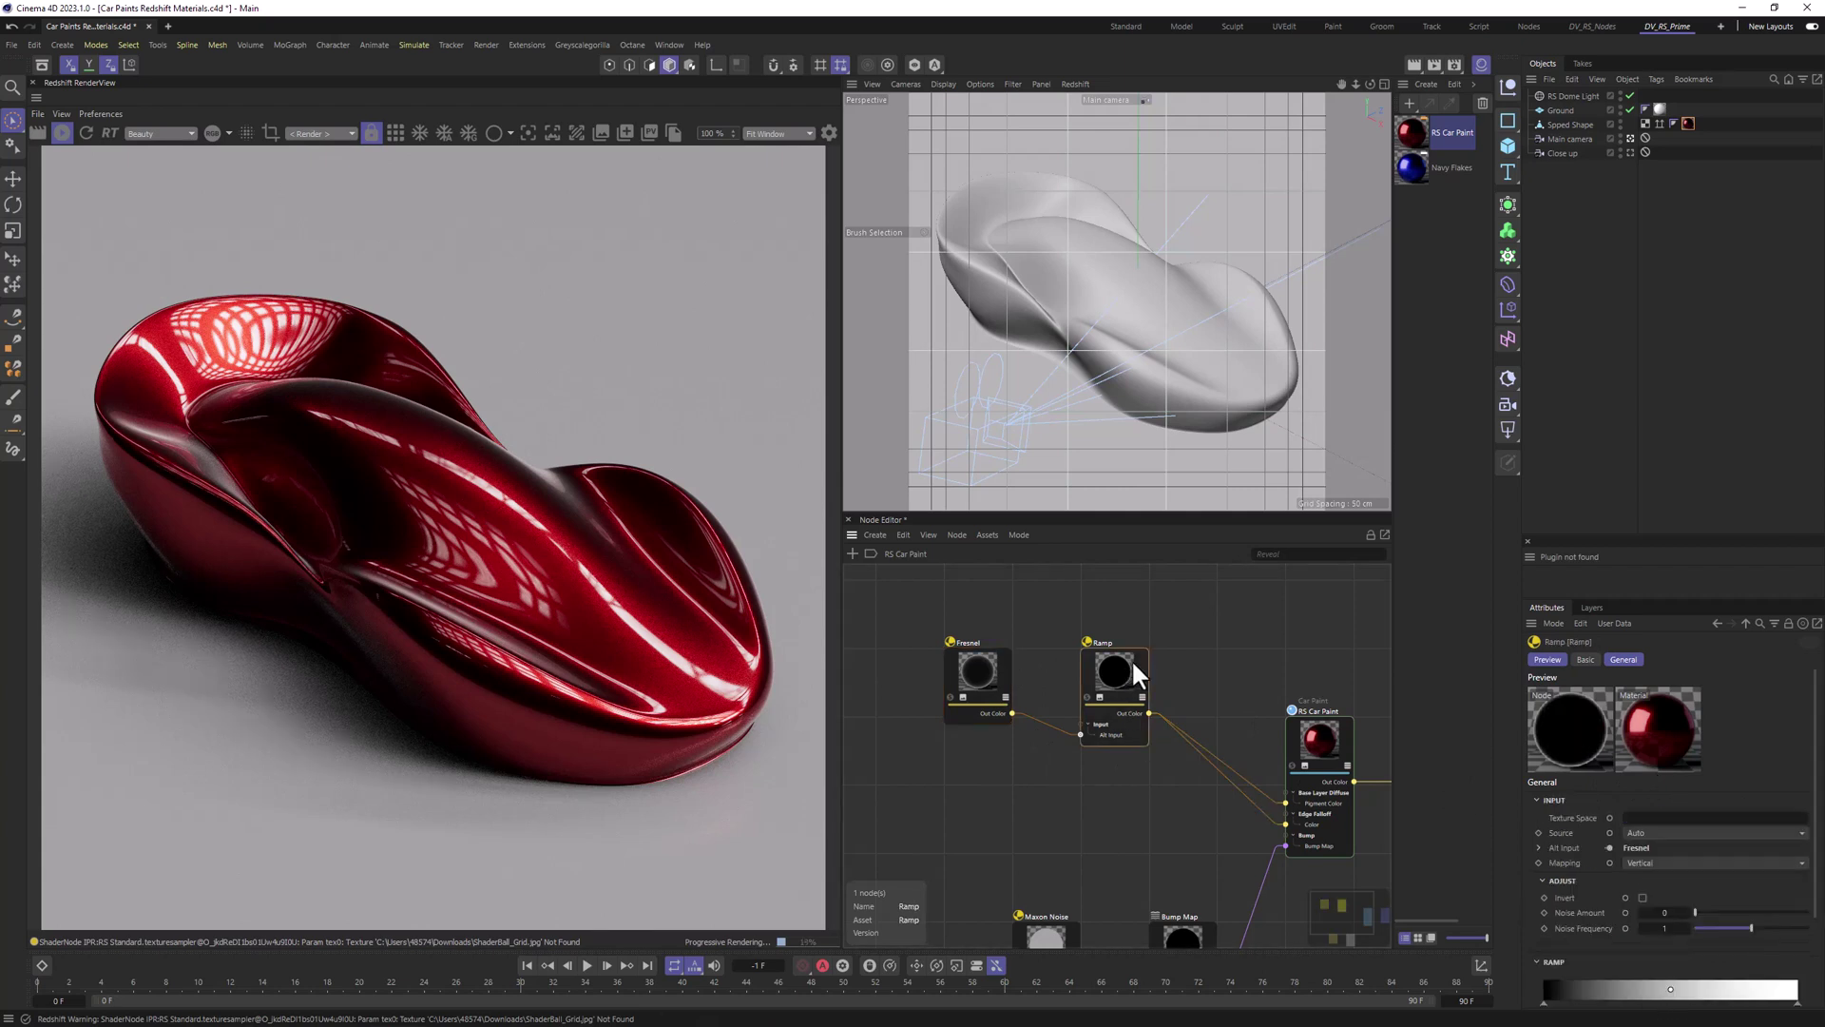
pyautogui.scroll(-3, 1531, 881)
# Step: Colour the Ramp gradient's left knot red and right knot green, then solo the Ramp
pyautogui.doubleClick(1544, 885)
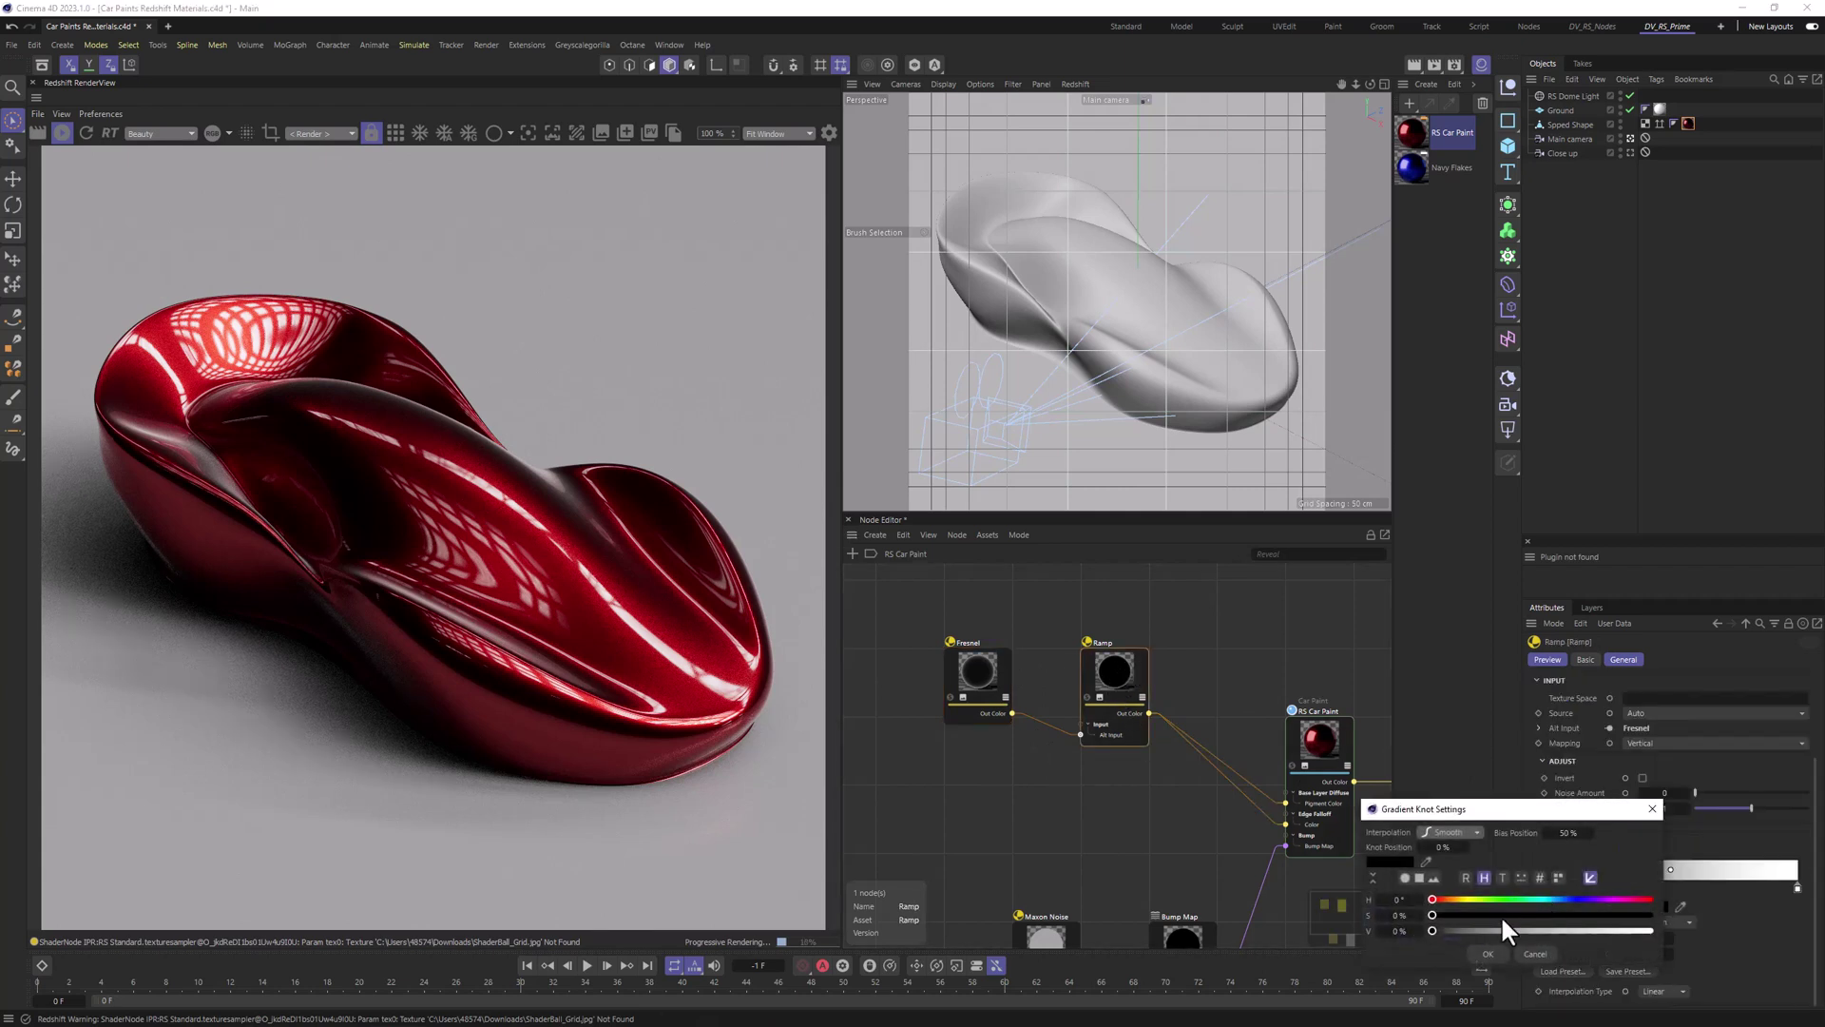
pyautogui.moveTo(1481, 916); pyautogui.dragTo(1659, 931)
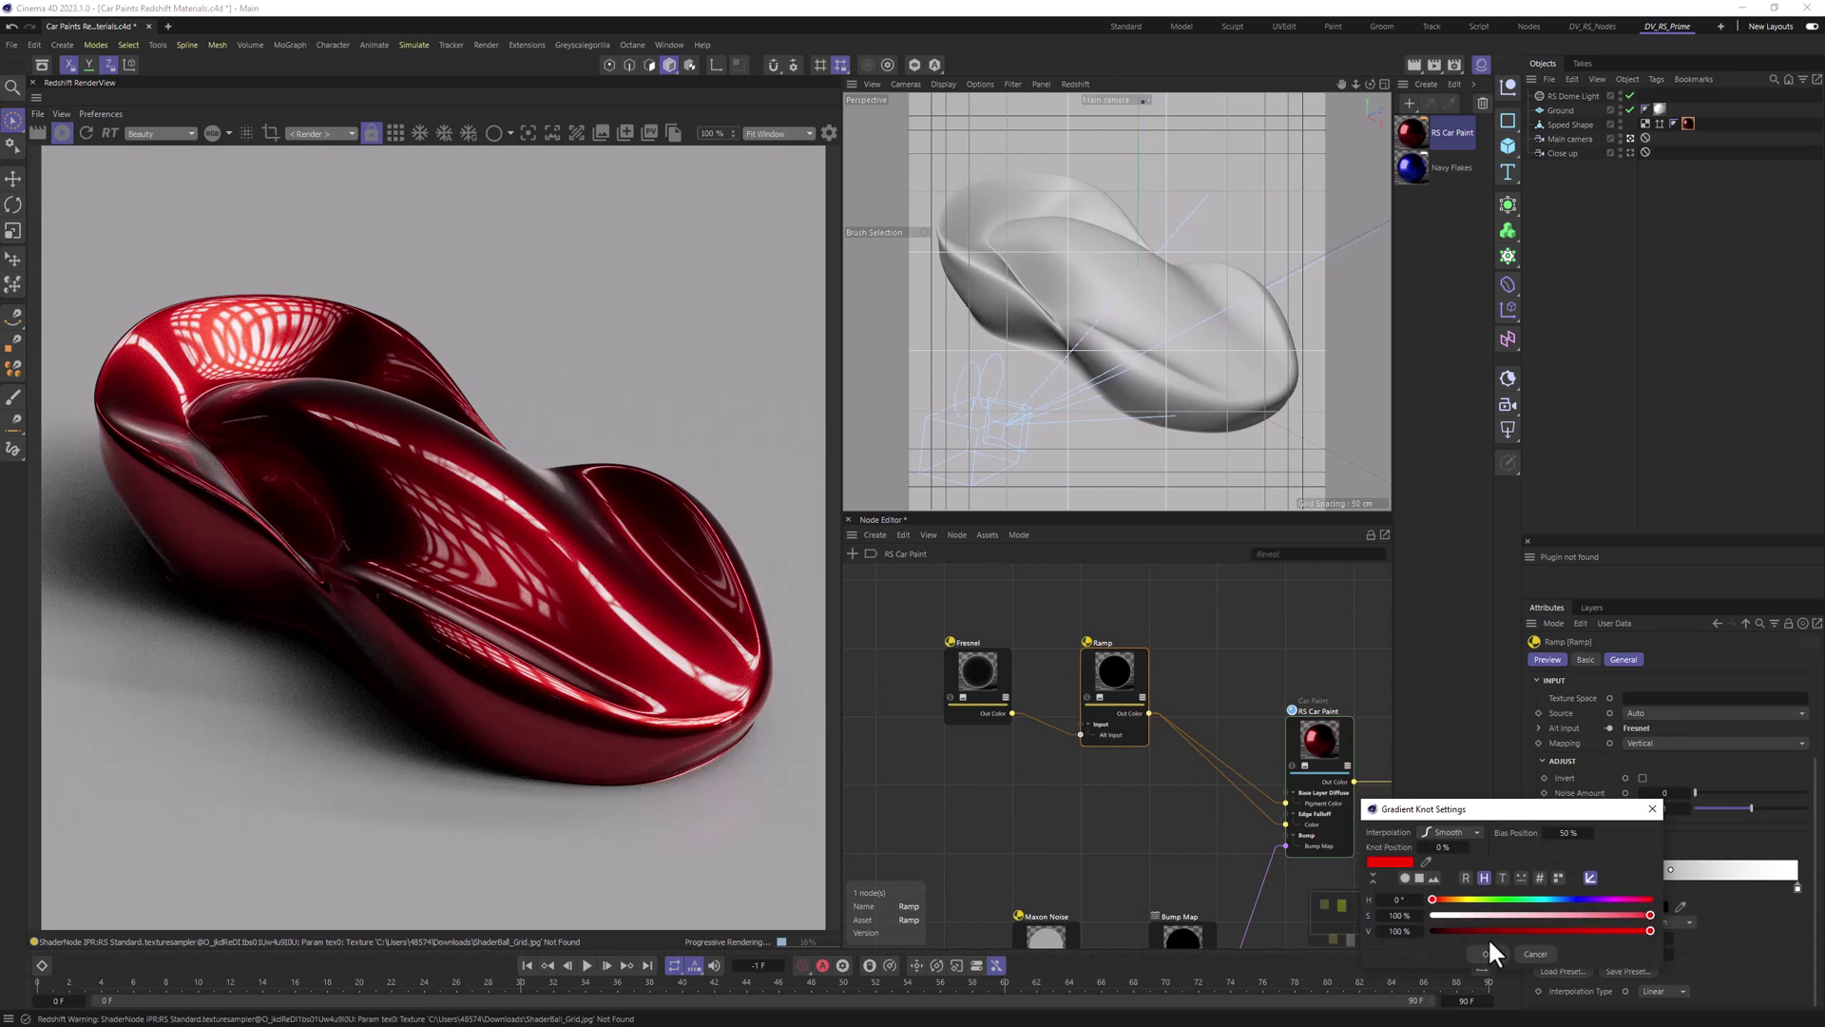
pyautogui.click(1488, 953)
pyautogui.doubleClick(1797, 887)
pyautogui.moveTo(1538, 903); pyautogui.dragTo(1508, 901)
pyautogui.click(1623, 919)
pyautogui.click(1483, 955)
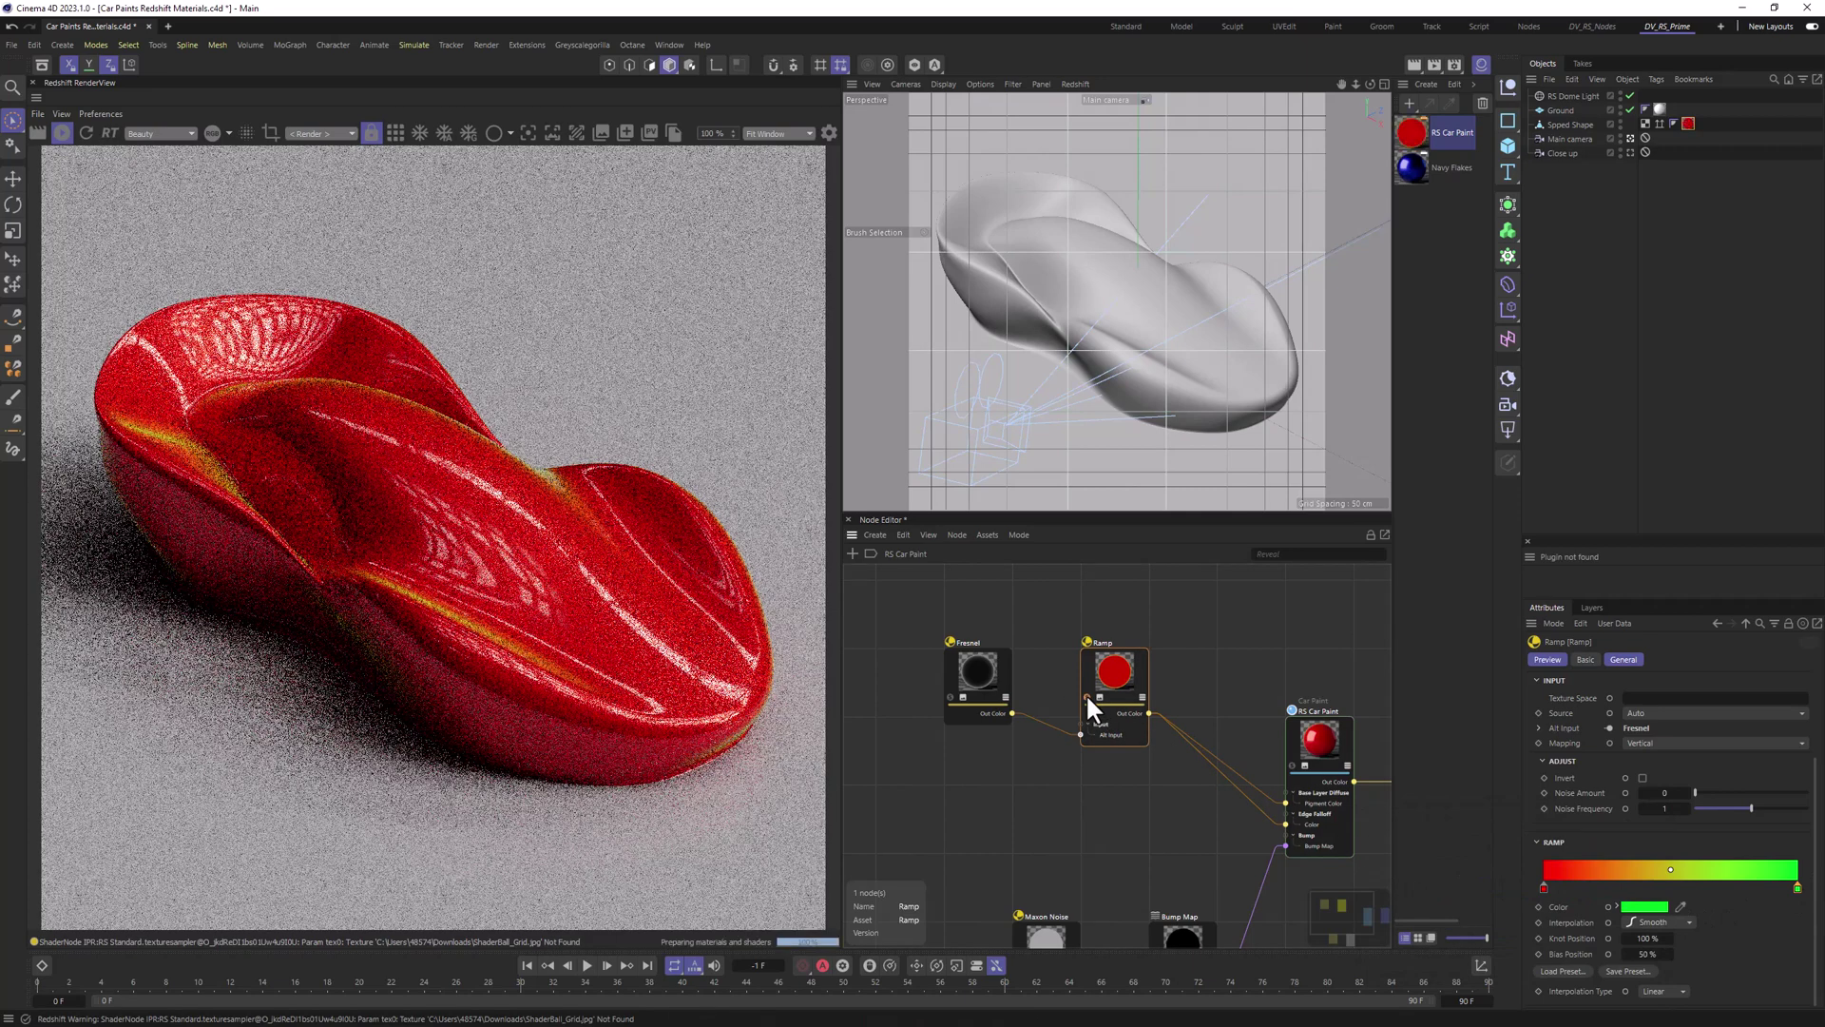
pyautogui.click(1086, 695)
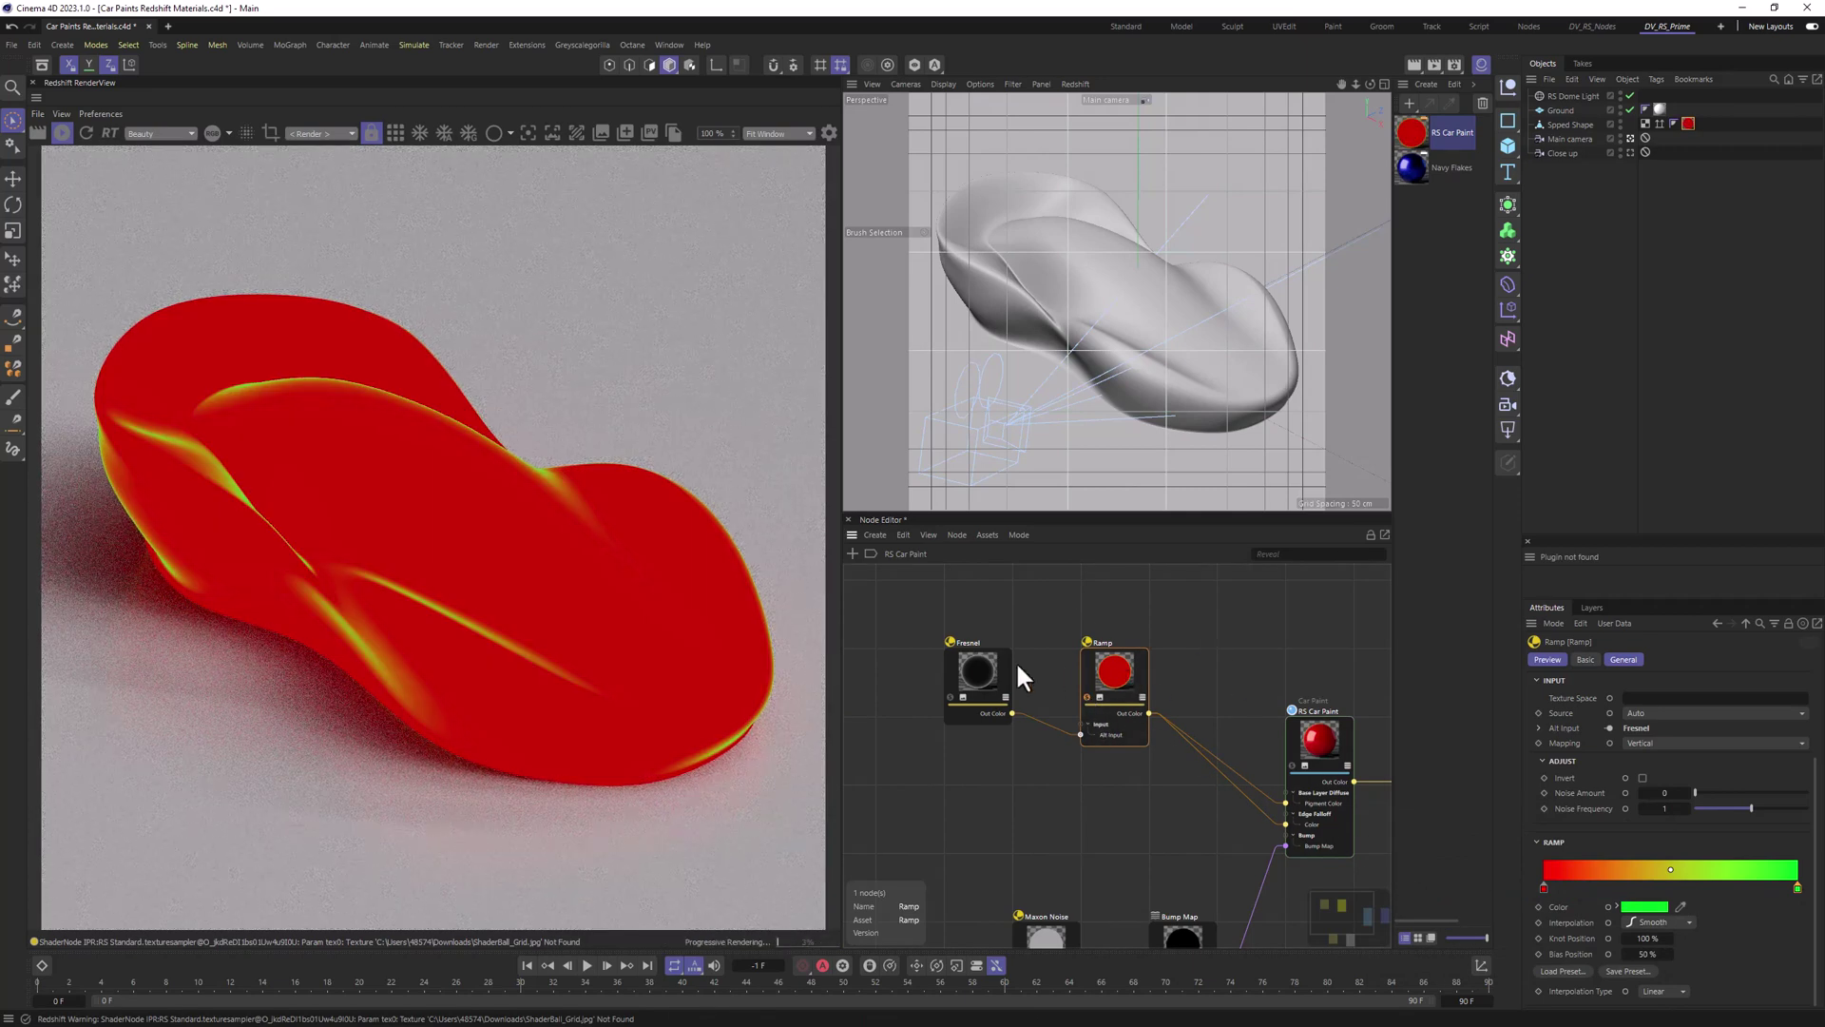
# Step: Turn off the Fresnel's Use Index of Refraction and set Curve Falloff to 0.5
pyautogui.click(963, 646)
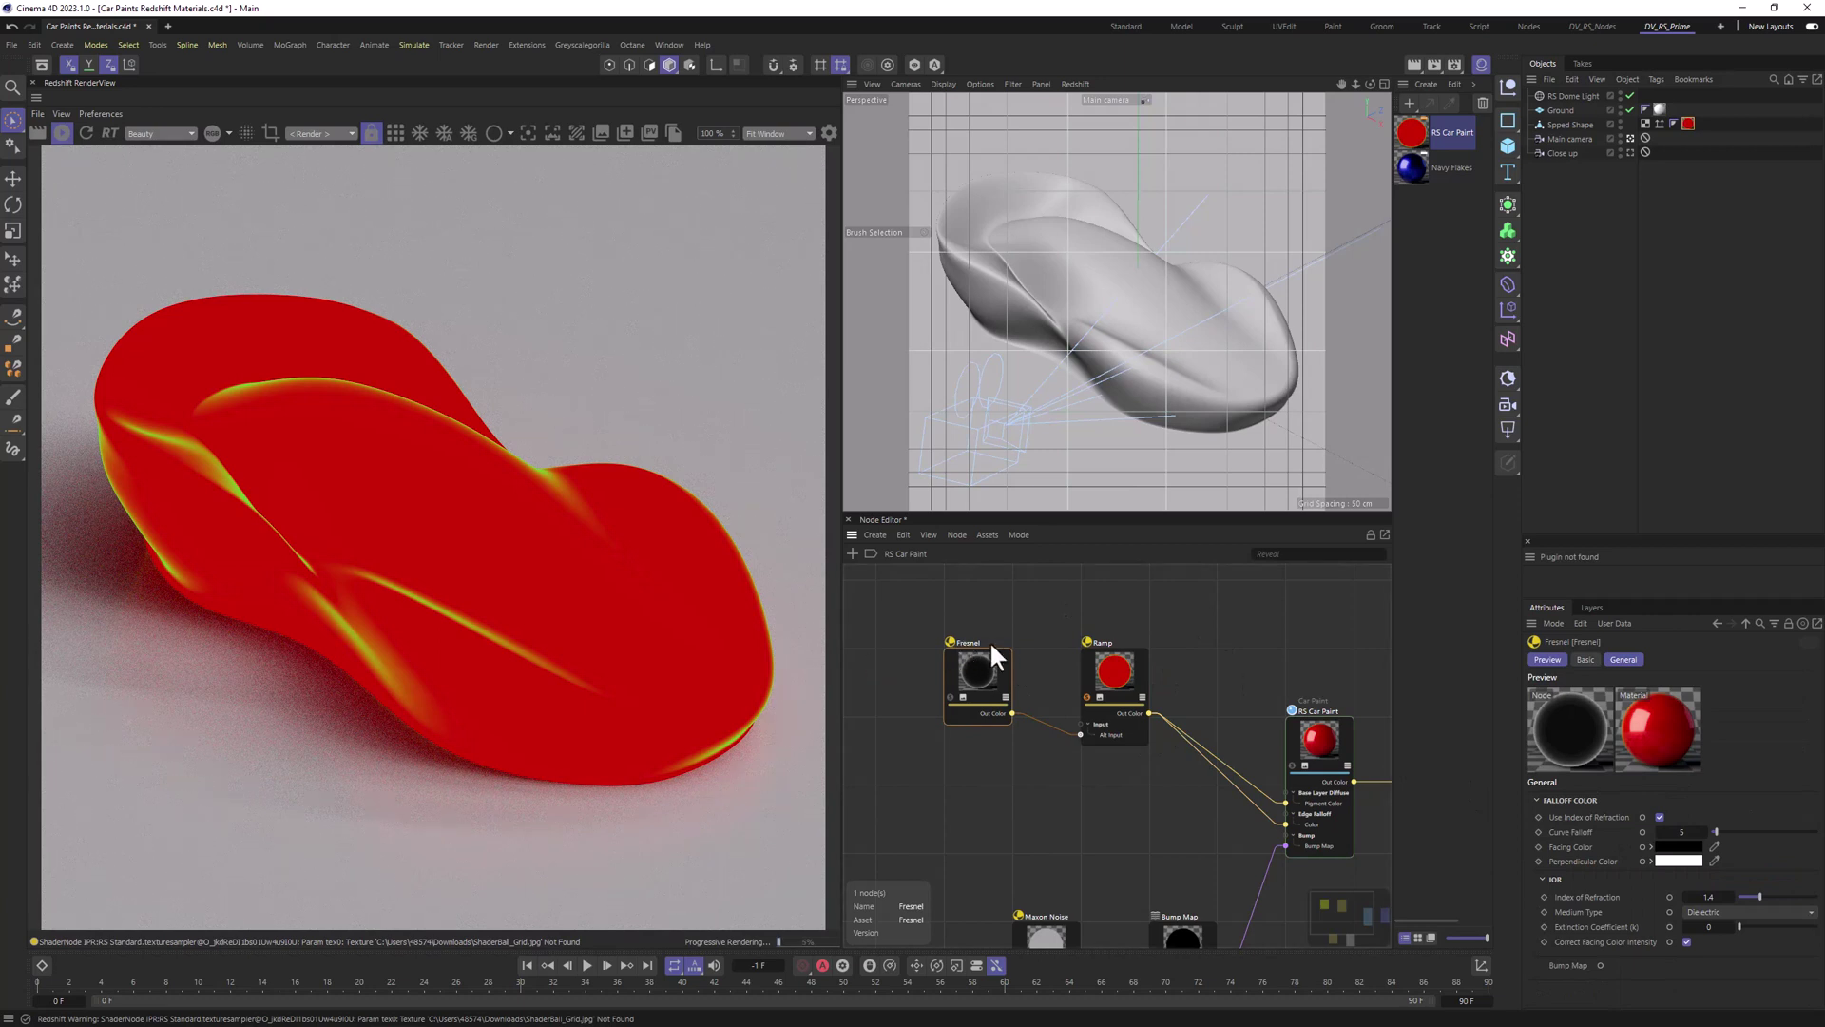
pyautogui.click(1660, 816)
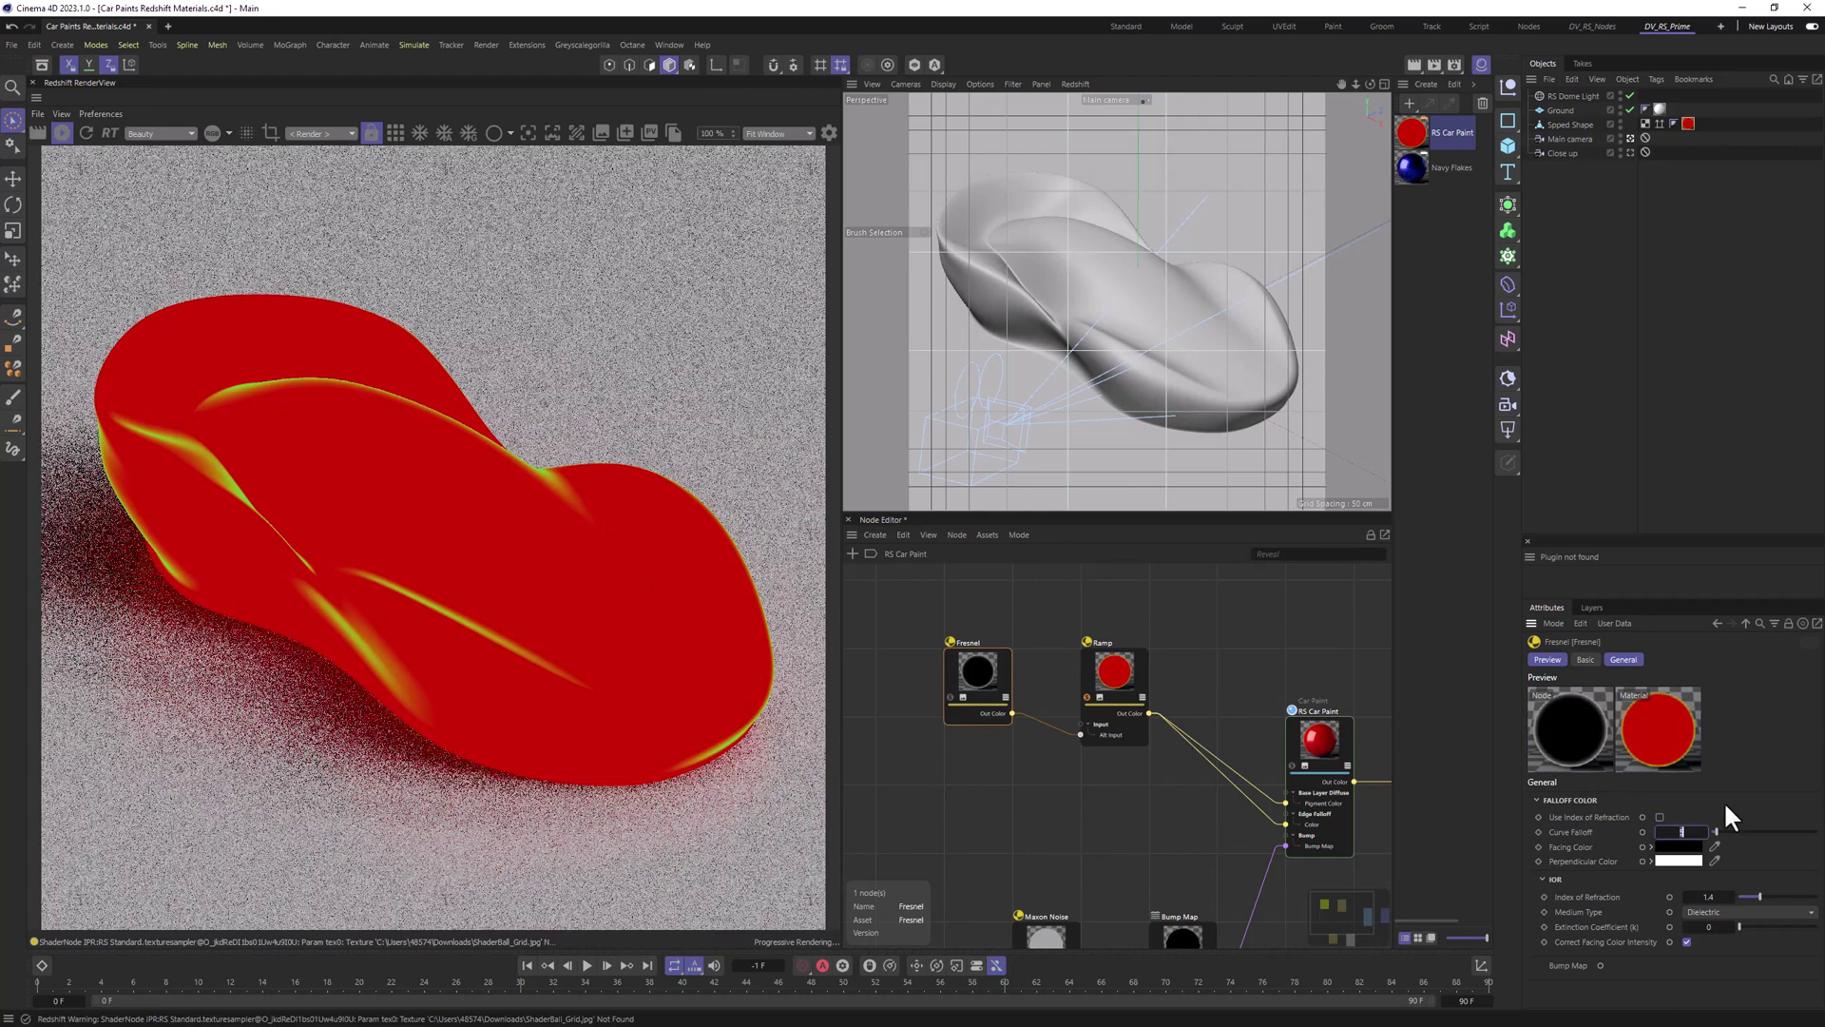
pyautogui.write('0')
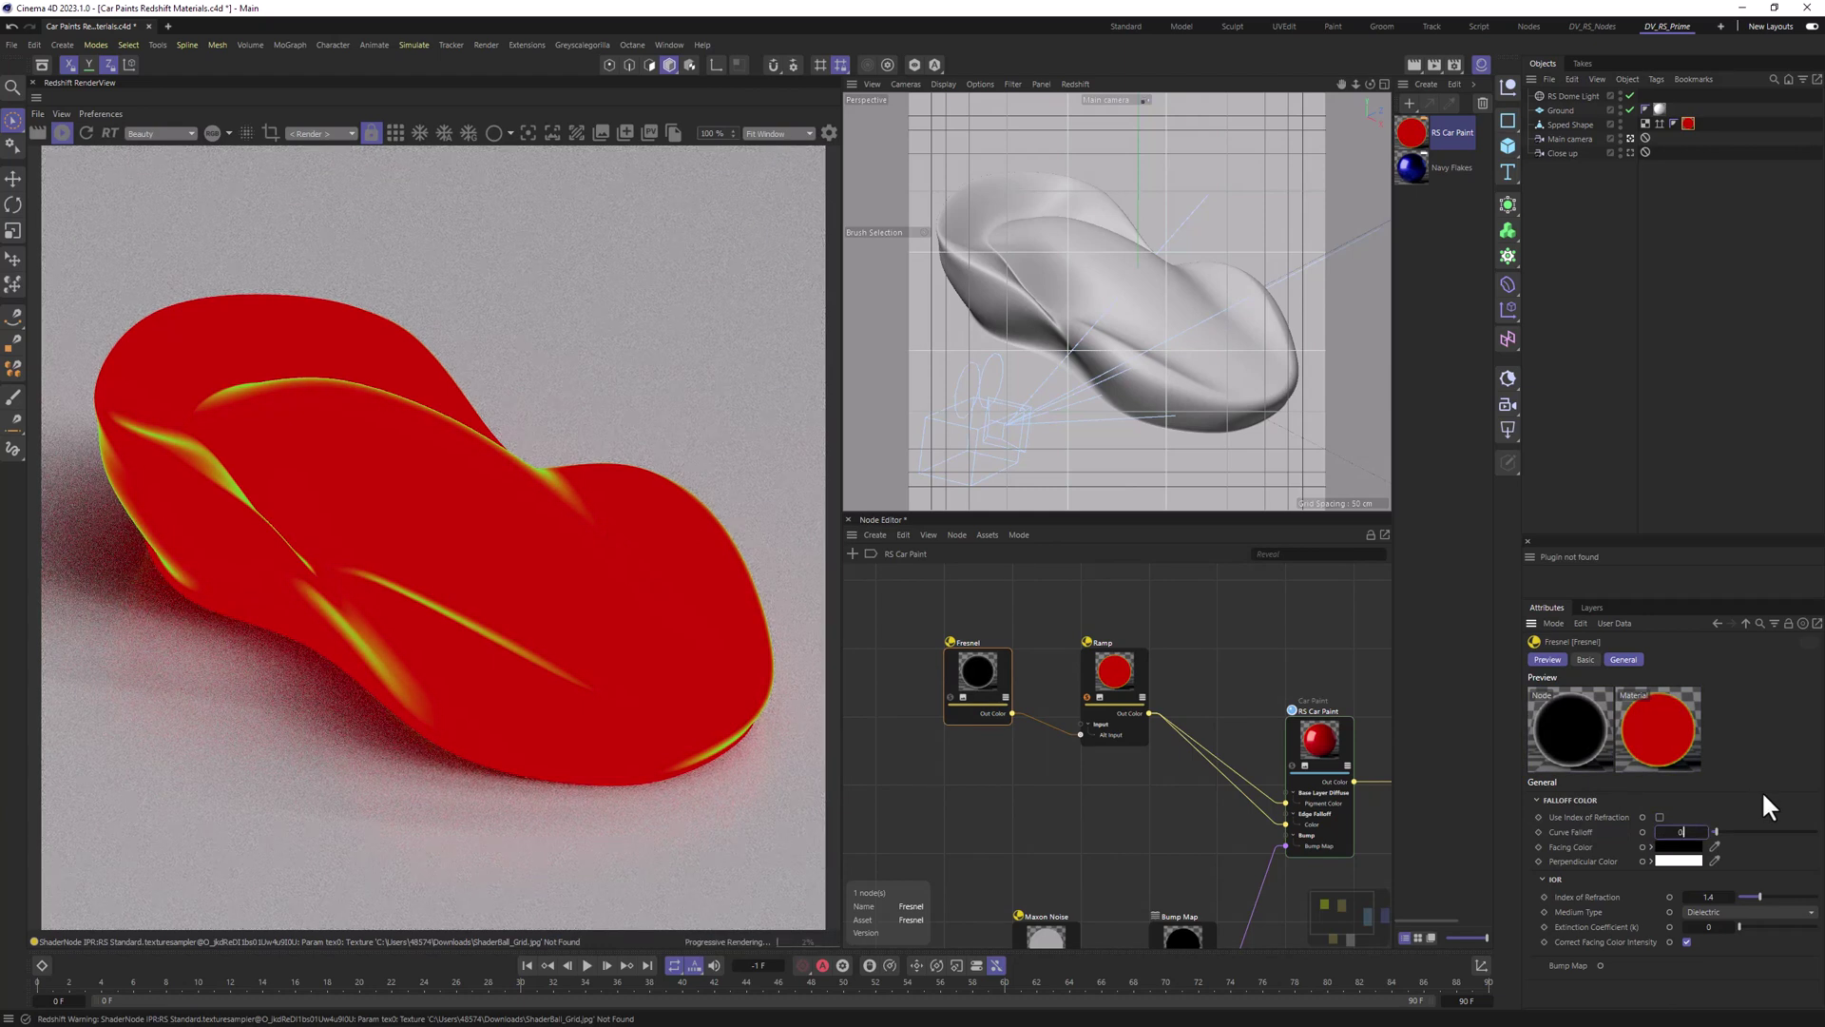
pyautogui.write('.5')
pyautogui.press('Return')
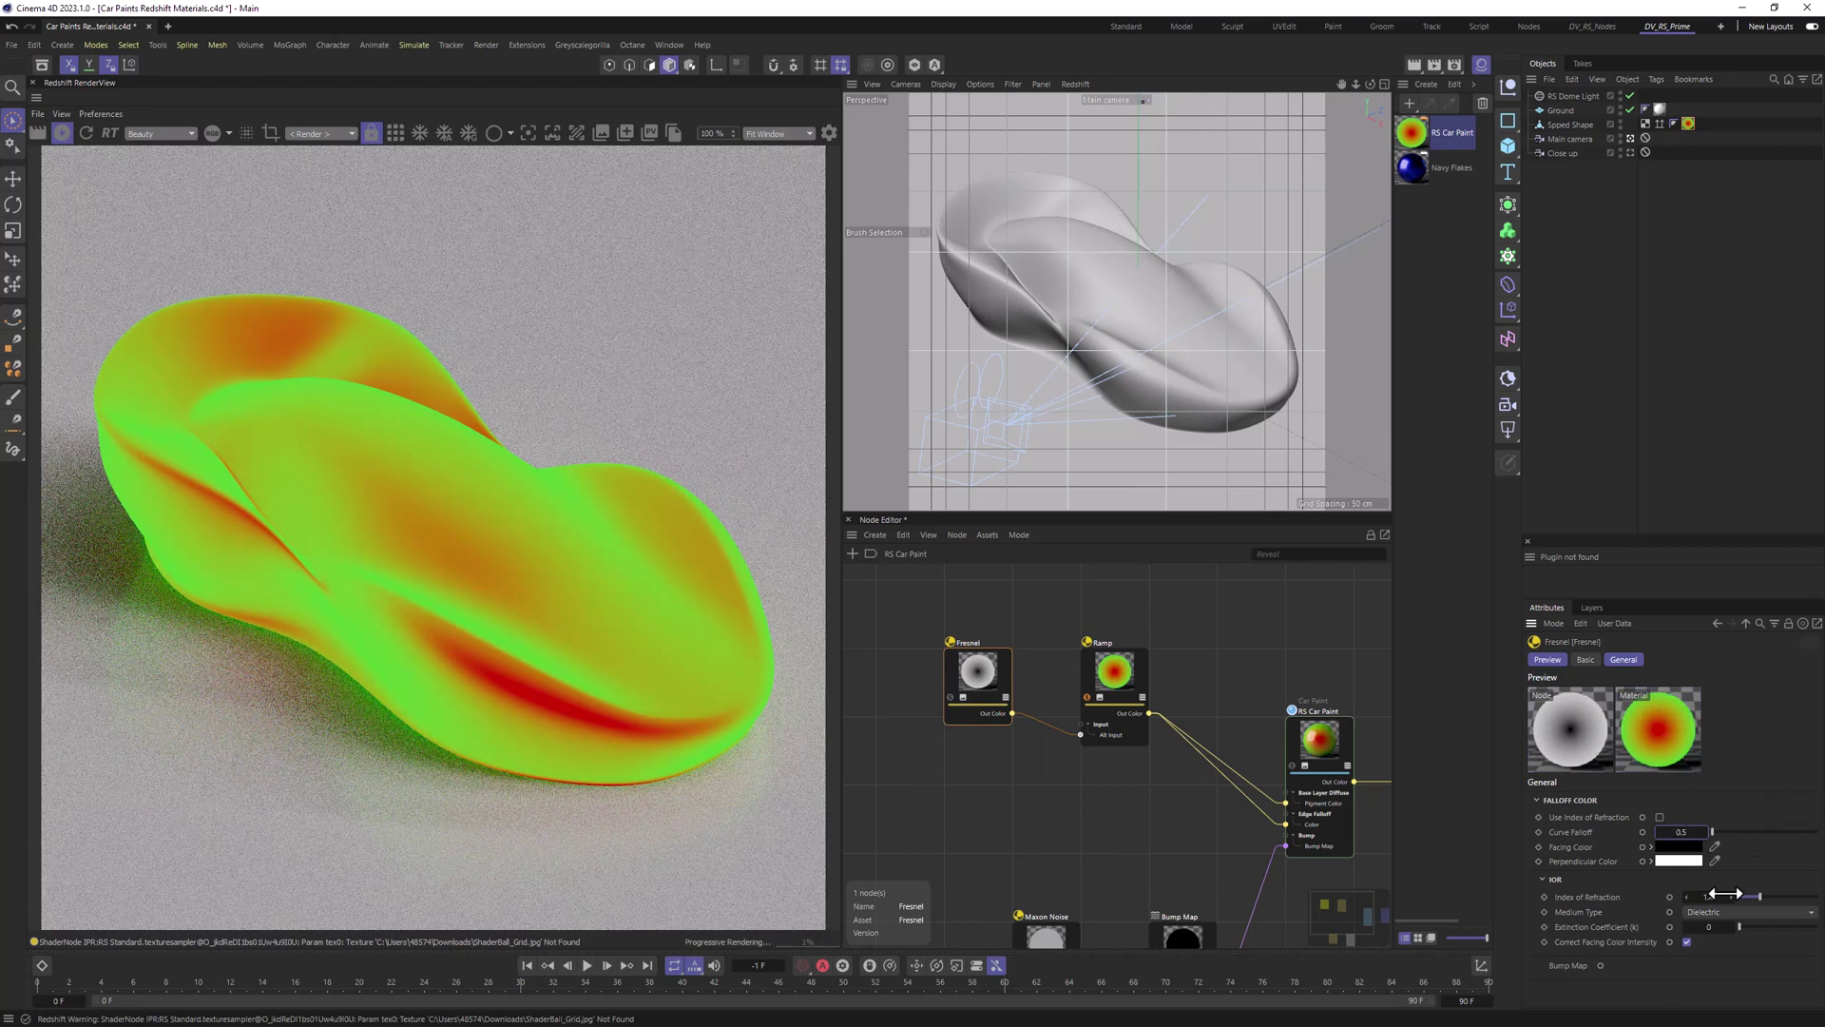
# Step: Swap the Fresnel's facing and perpendicular colours so facing becomes white
pyautogui.rightClick(1690, 842)
pyautogui.click(1569, 846)
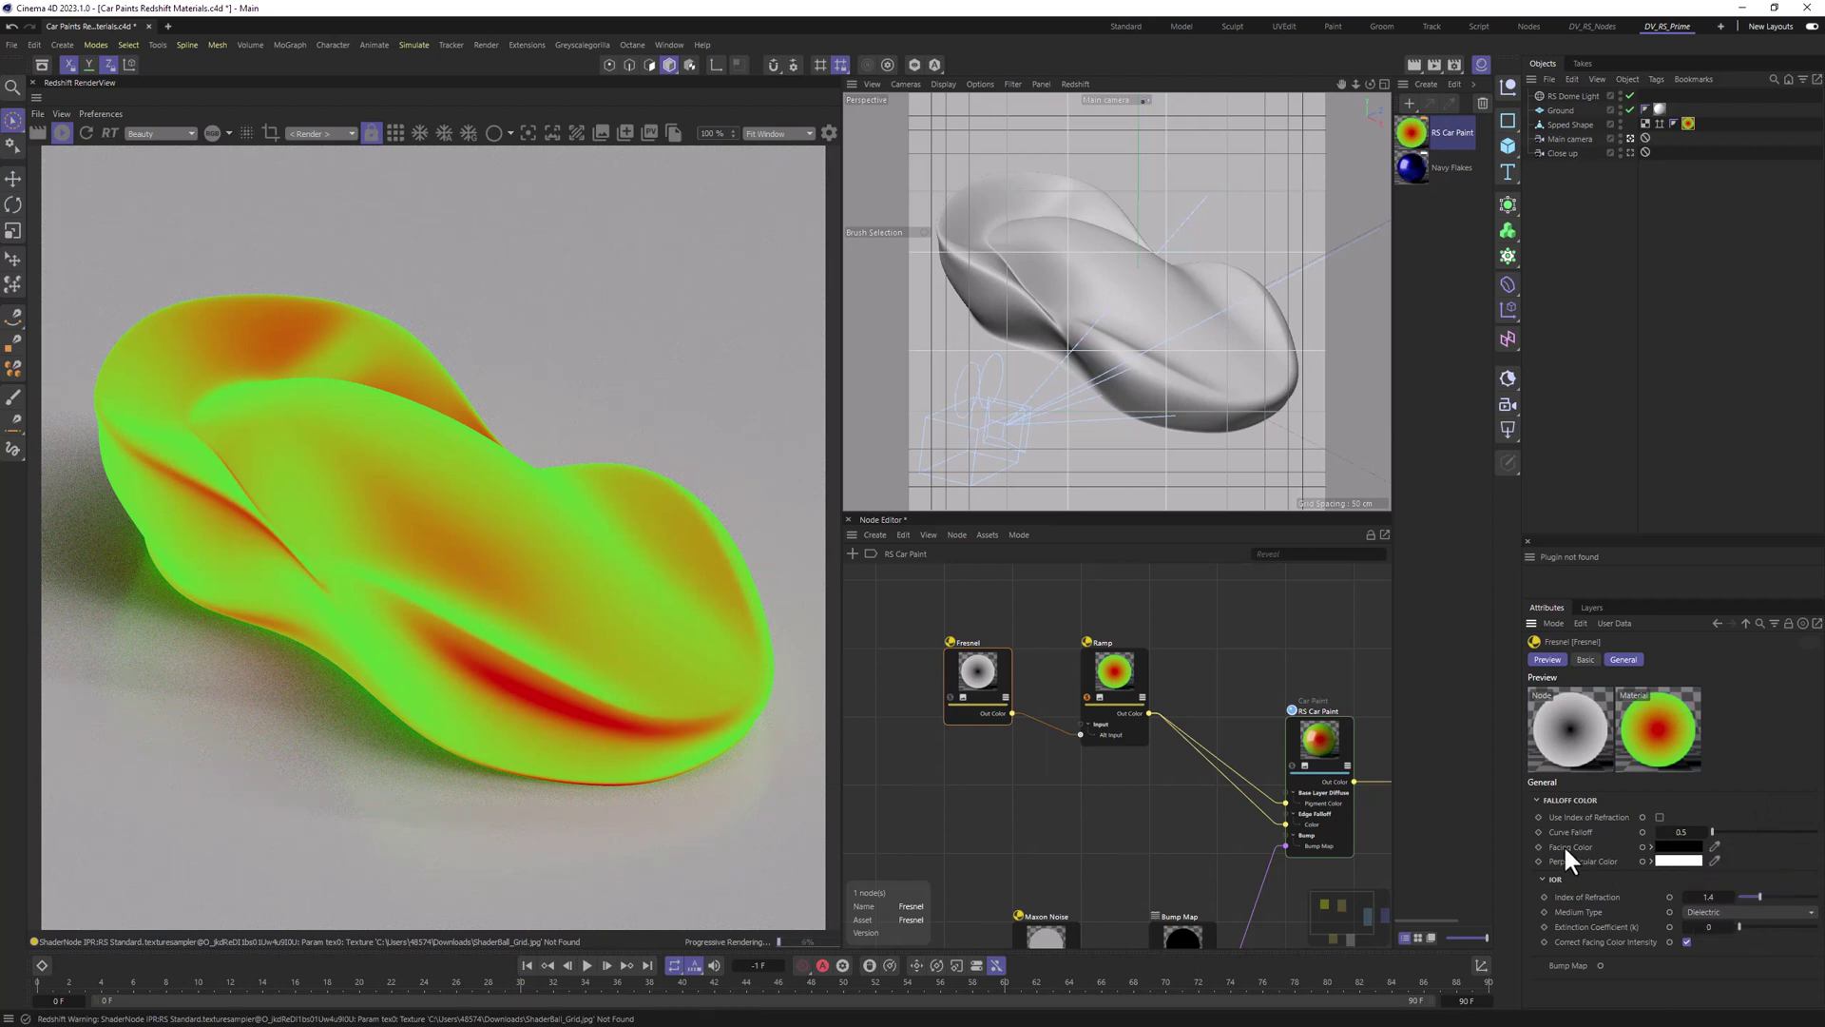
pyautogui.rightClick(1686, 844)
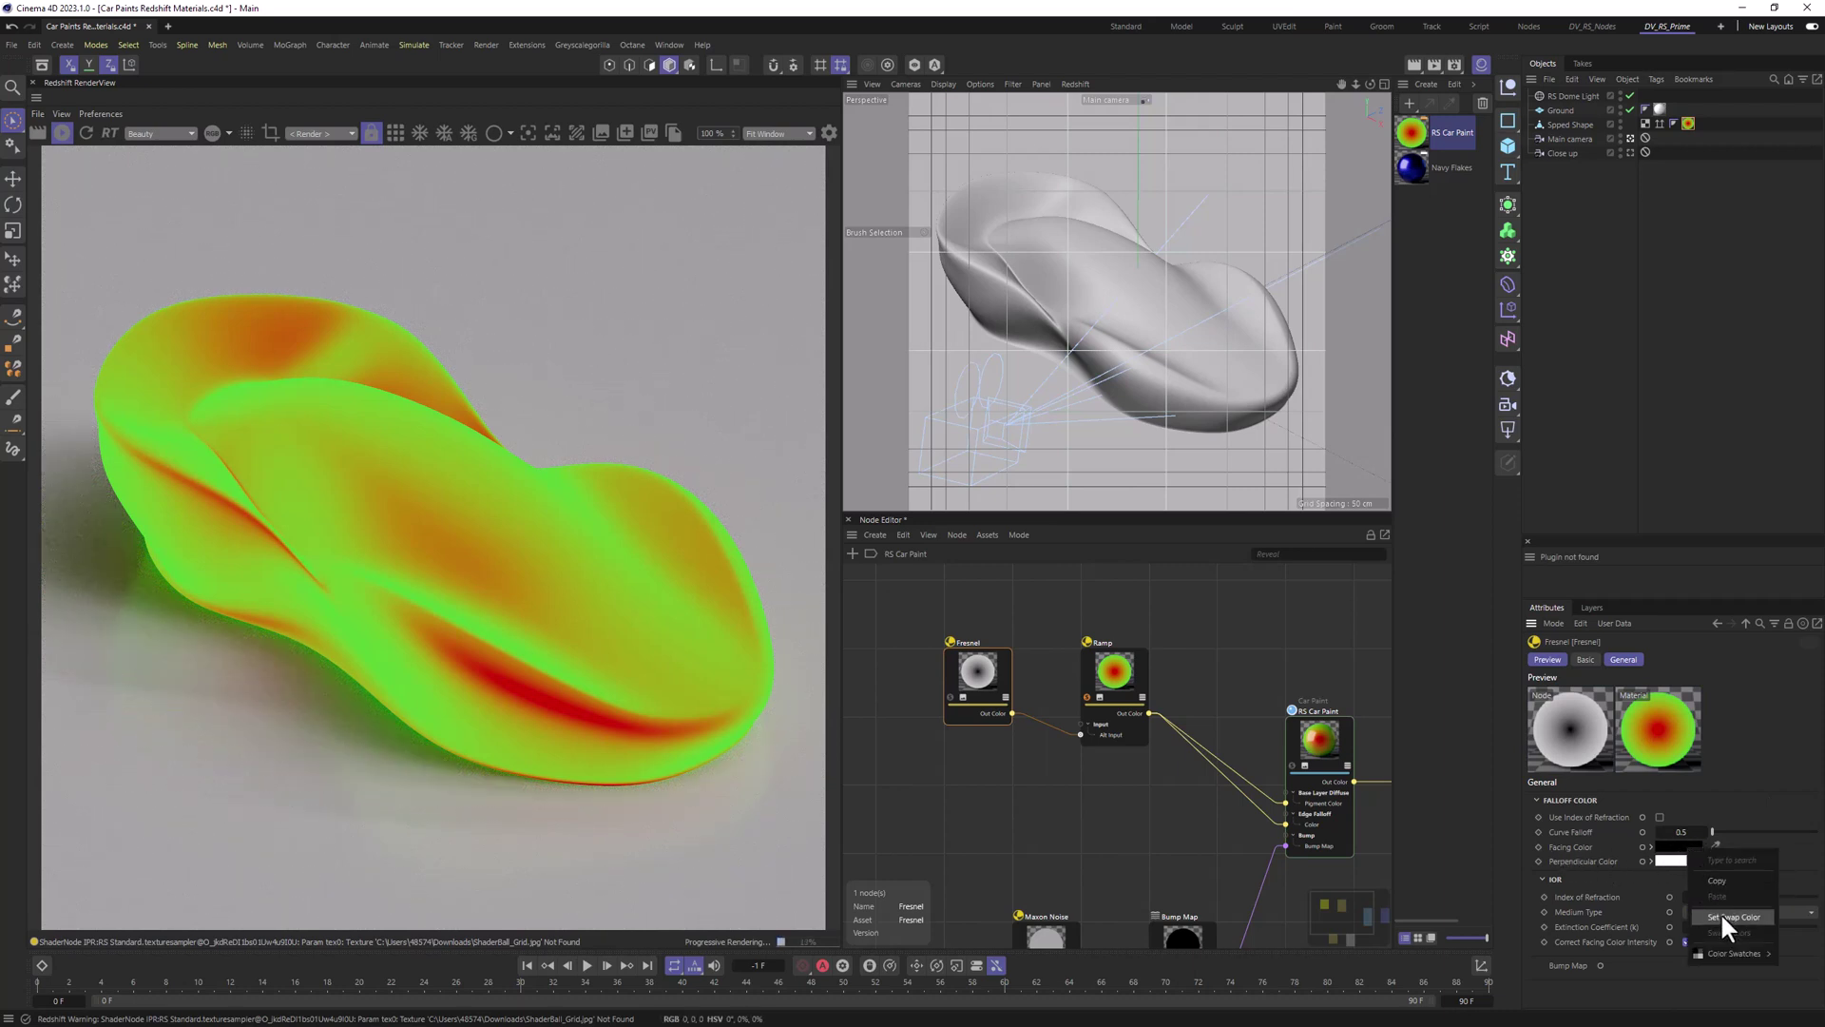
pyautogui.click(1719, 912)
pyautogui.rightClick(1691, 860)
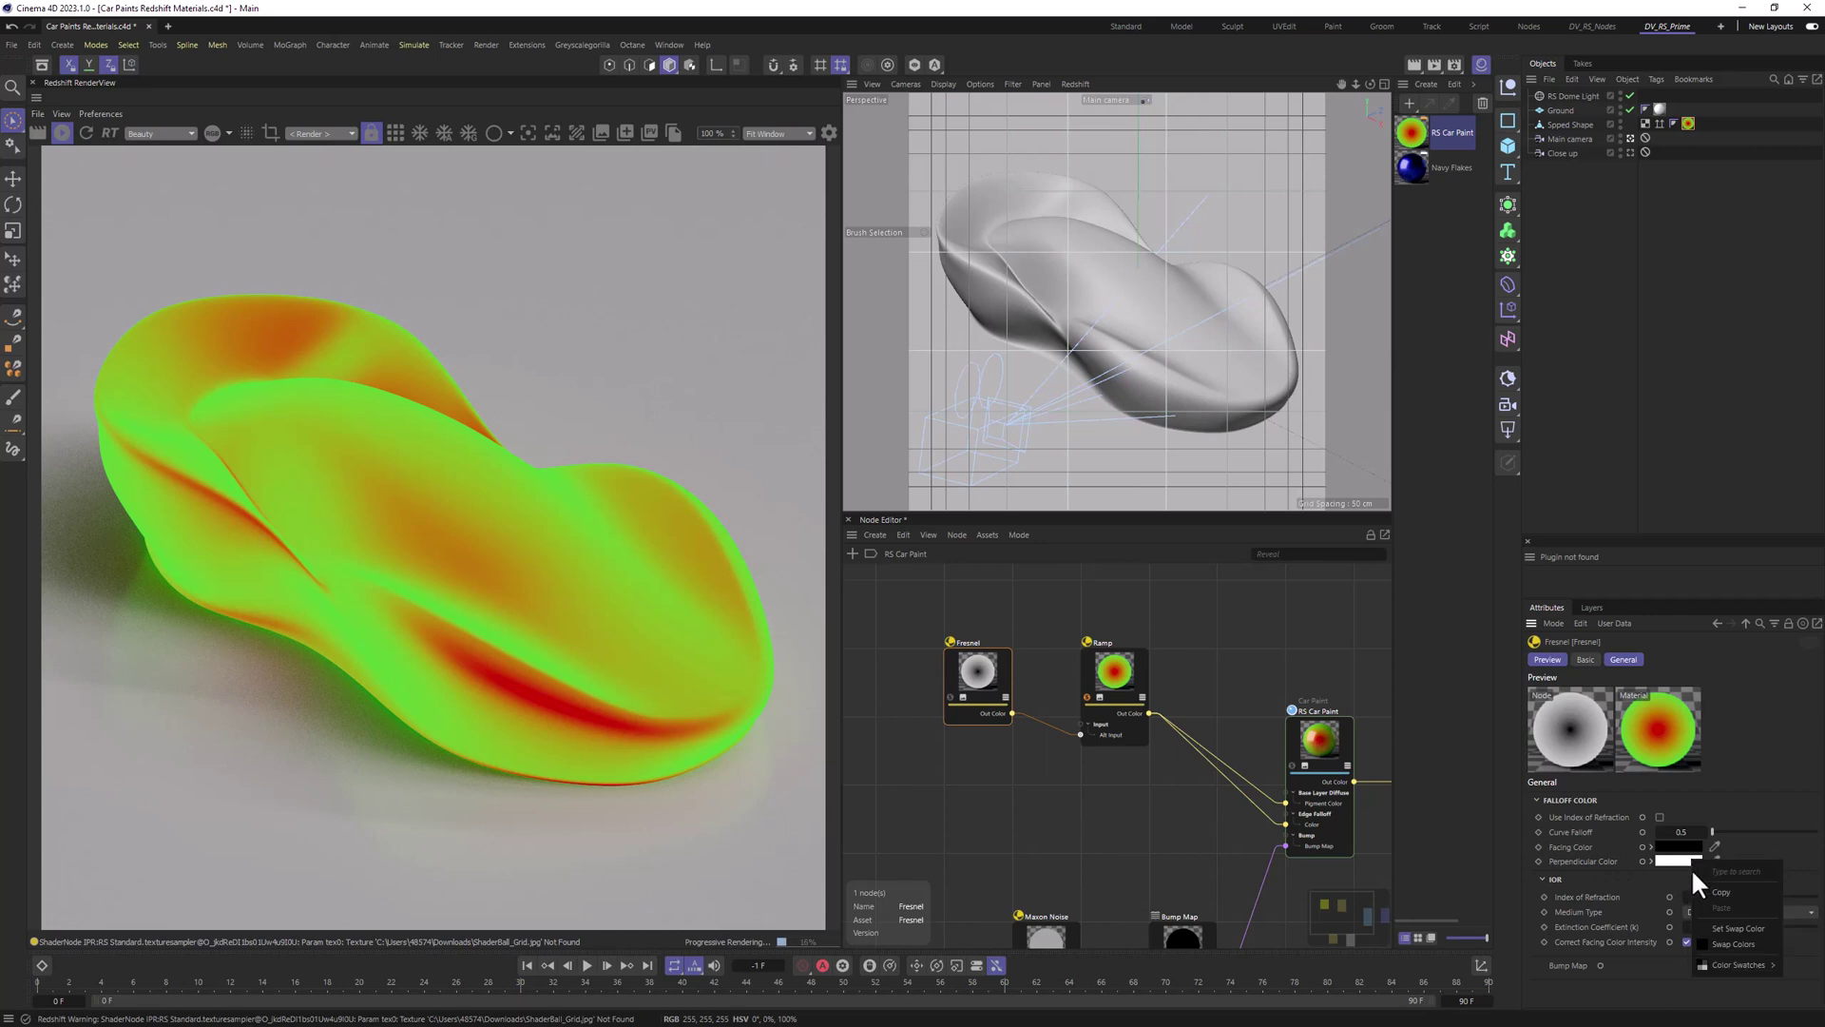
pyautogui.click(1572, 867)
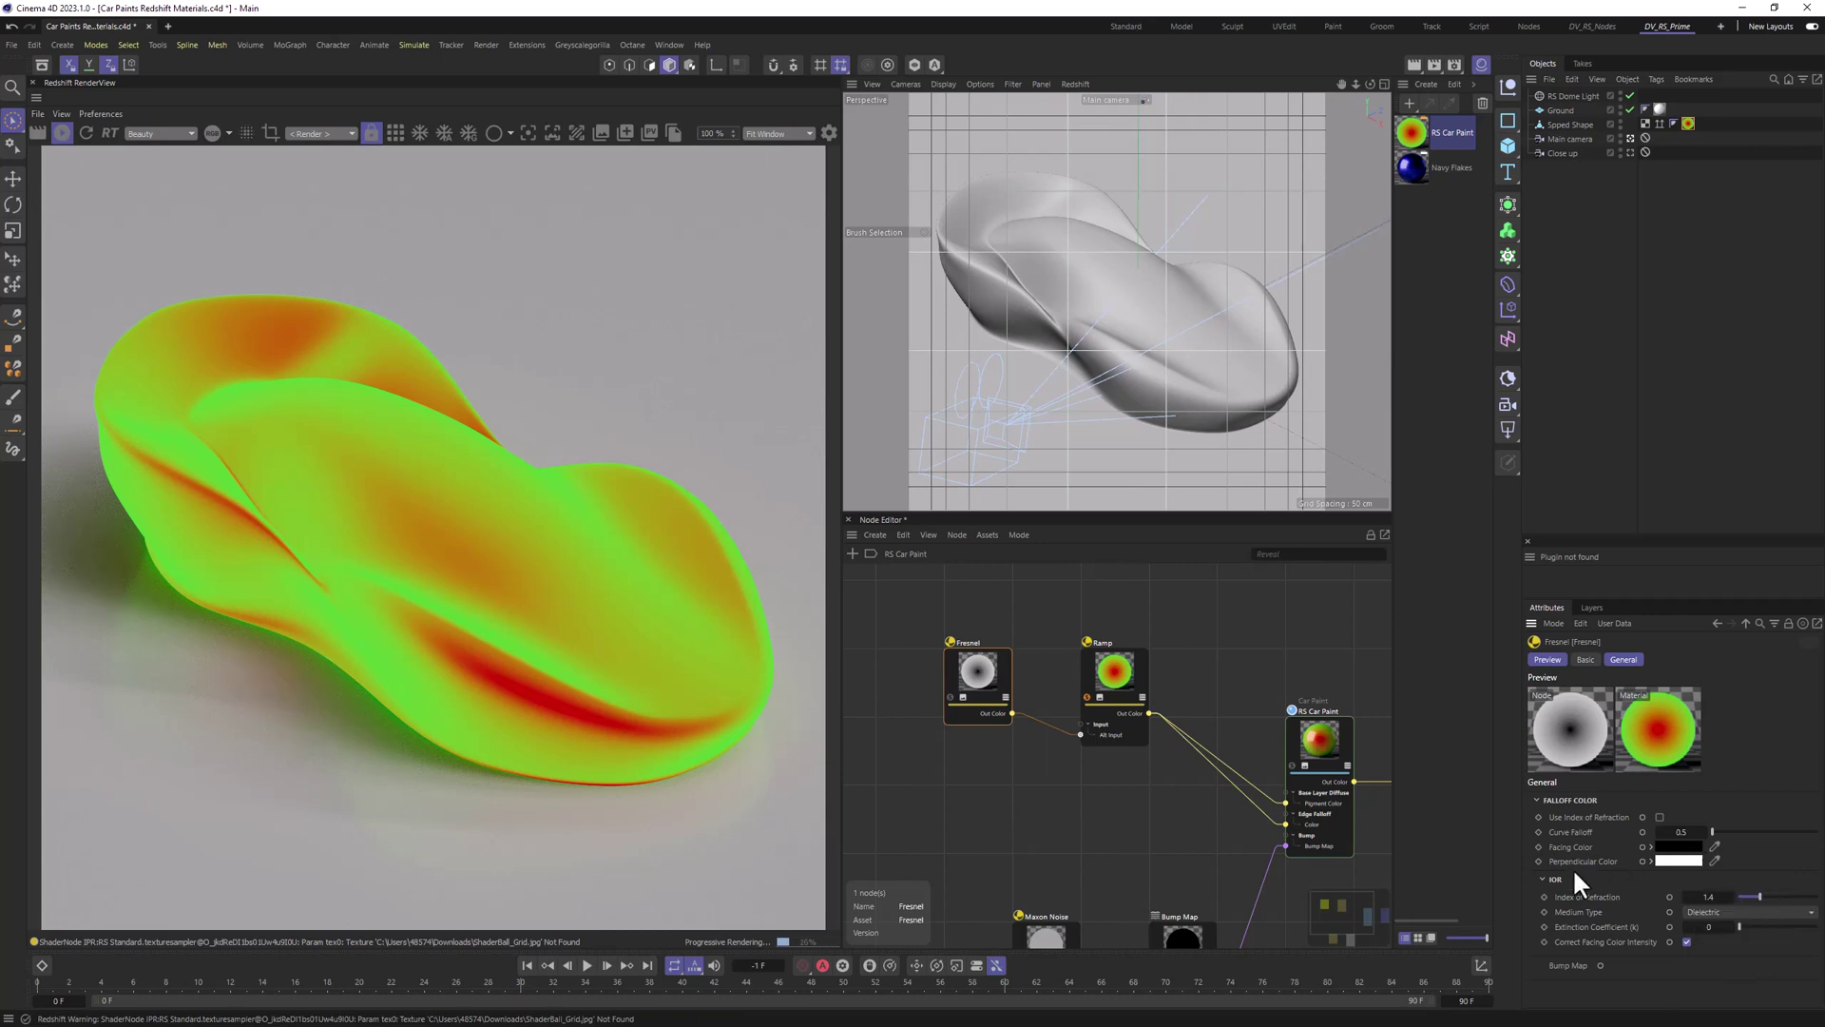
pyautogui.rightClick(1666, 860)
pyautogui.click(1688, 853)
pyautogui.rightClick(1677, 861)
pyautogui.click(1717, 945)
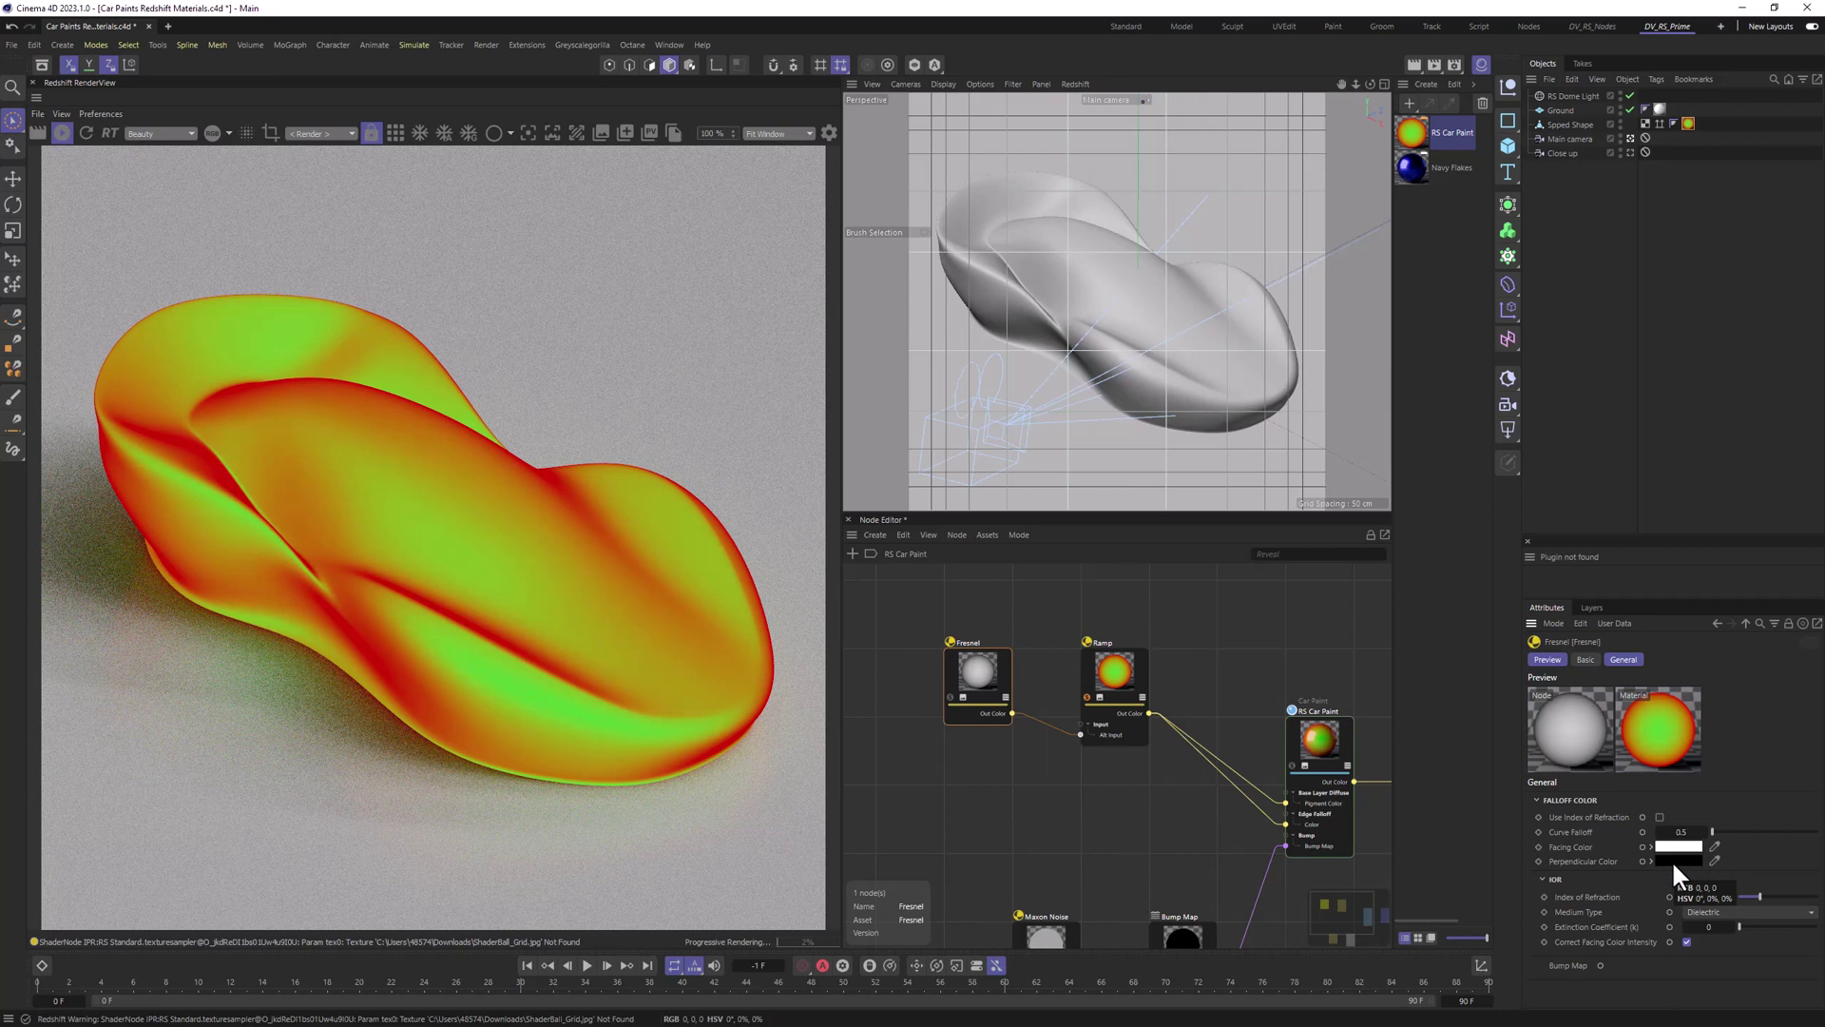
pyautogui.click(1673, 846)
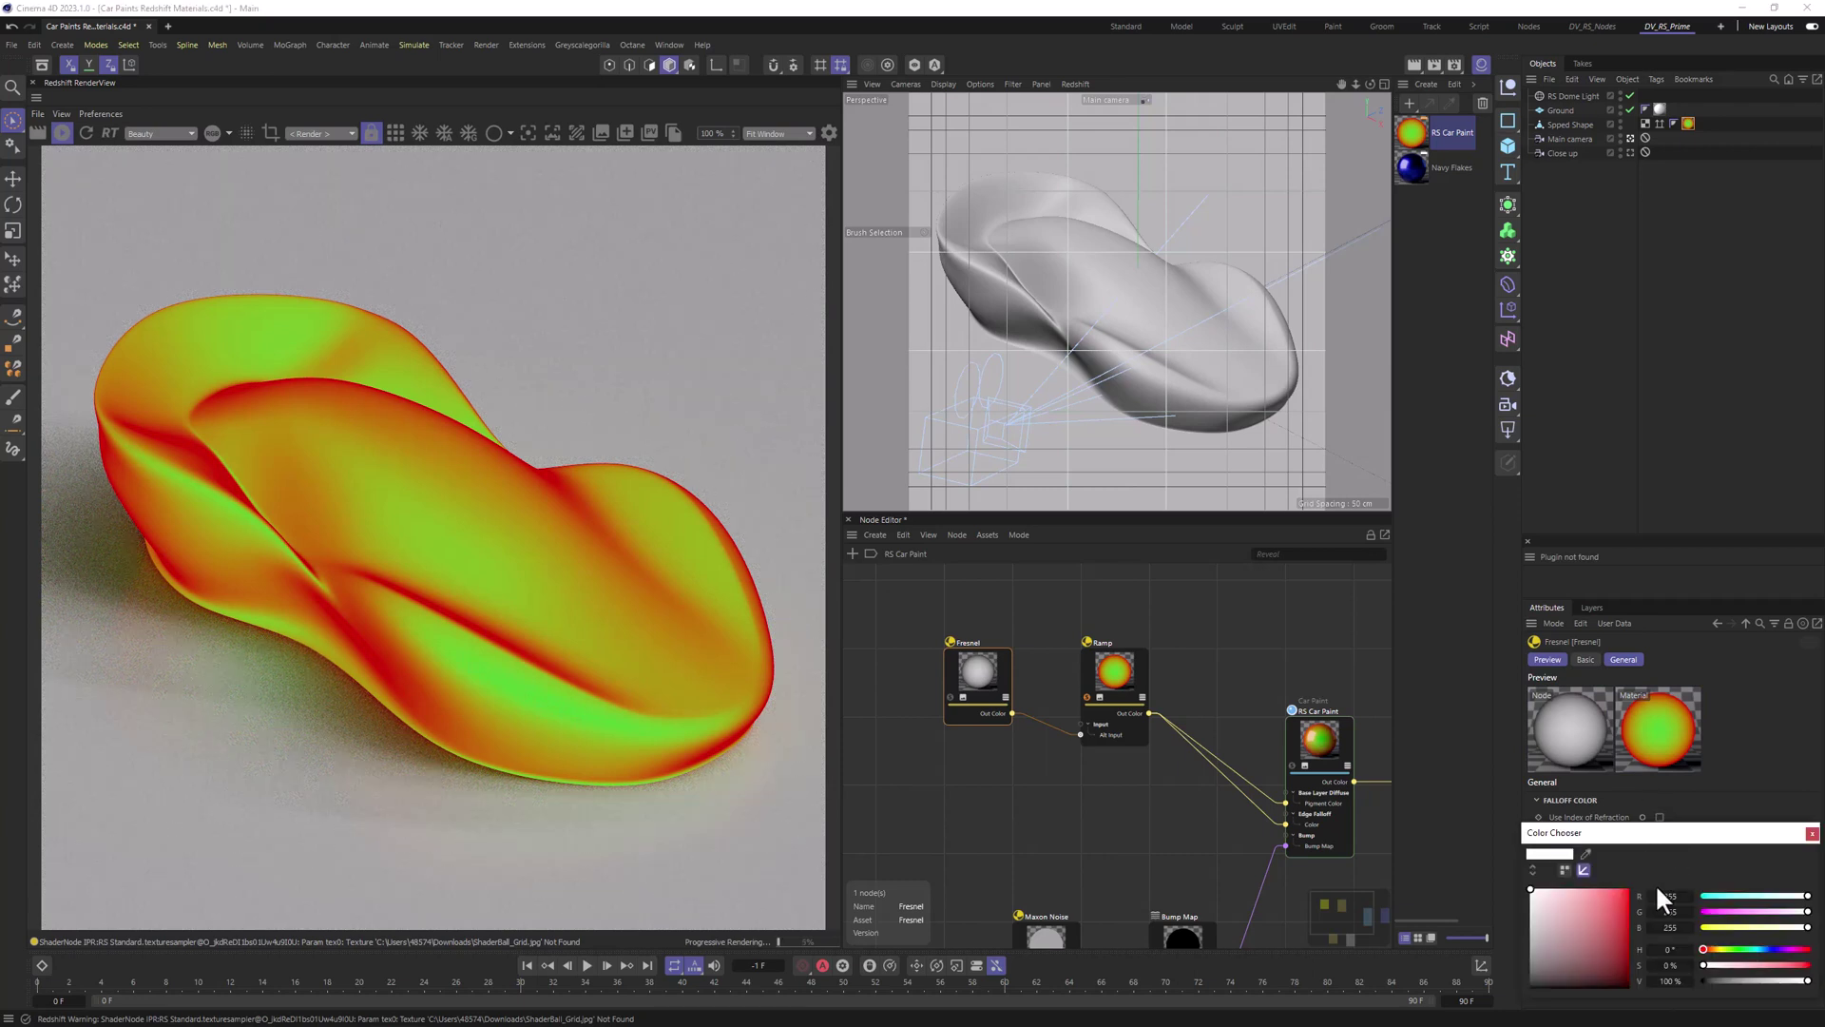
pyautogui.click(1811, 834)
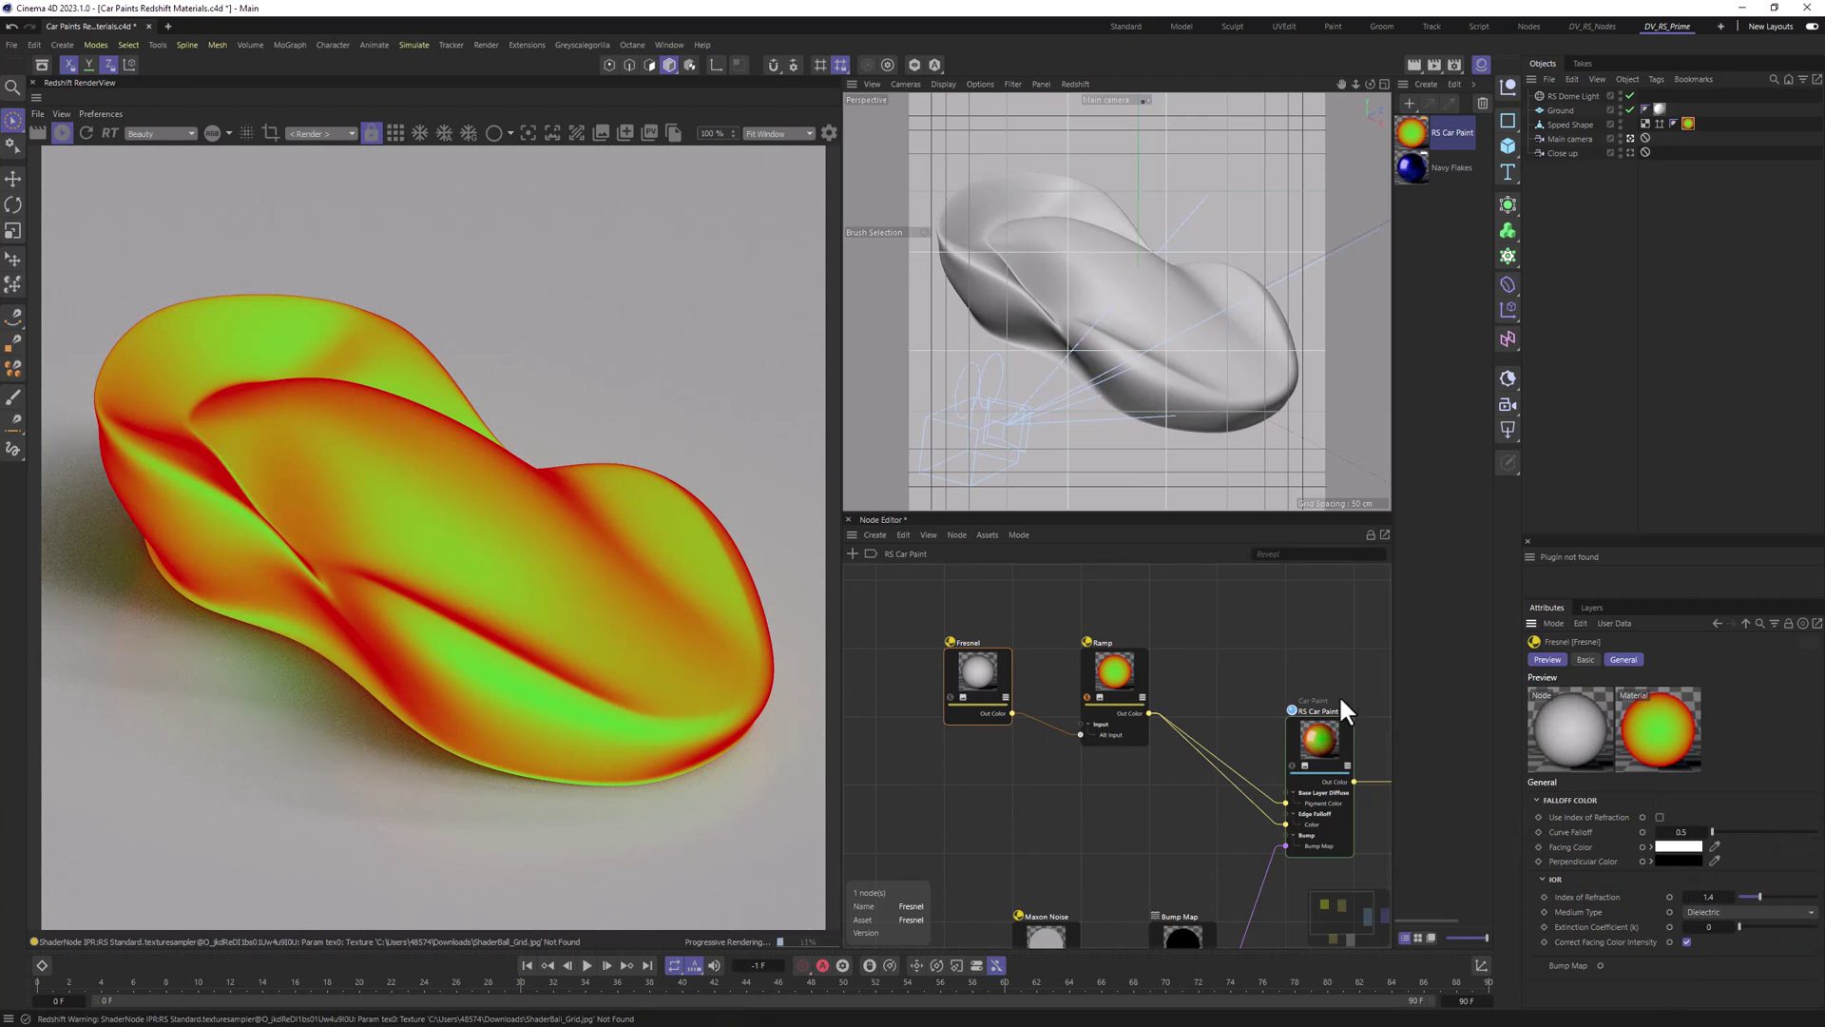
# Step: Lower the Fresnel Curve Falloff to 0.45 and return to the Ramp settings
pyautogui.click(1114, 676)
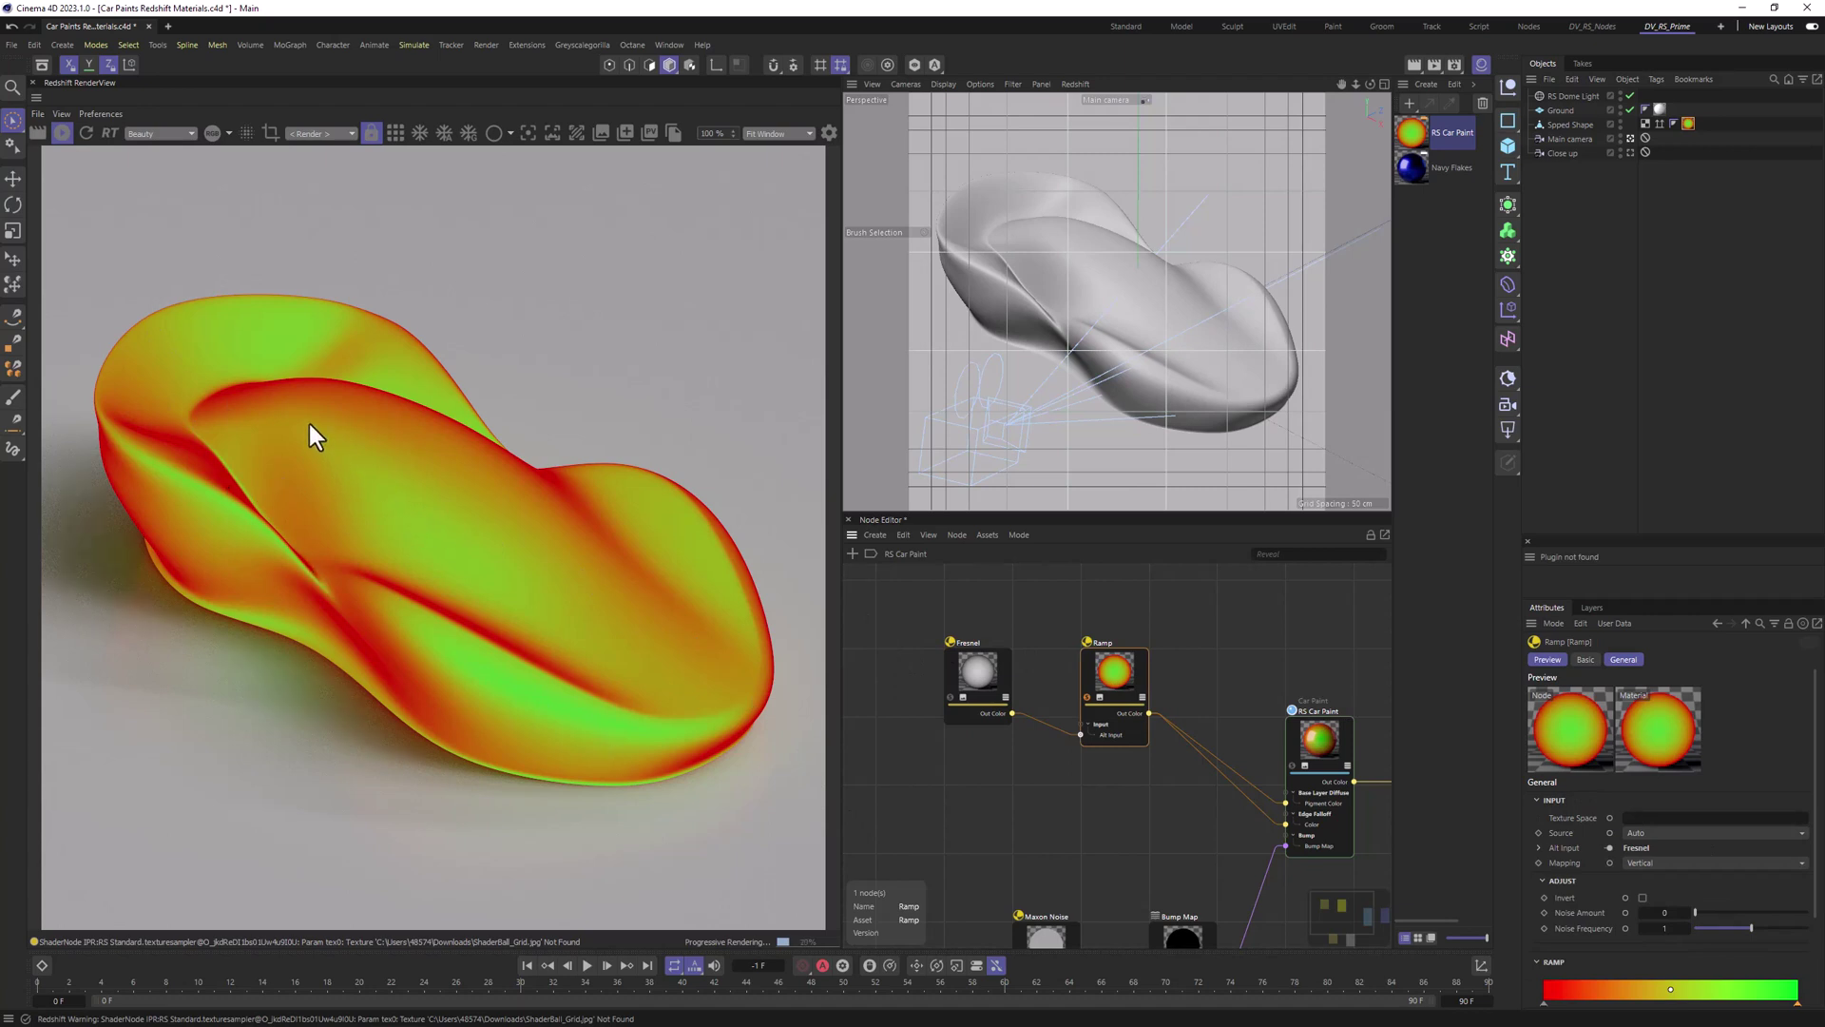
pyautogui.click(962, 677)
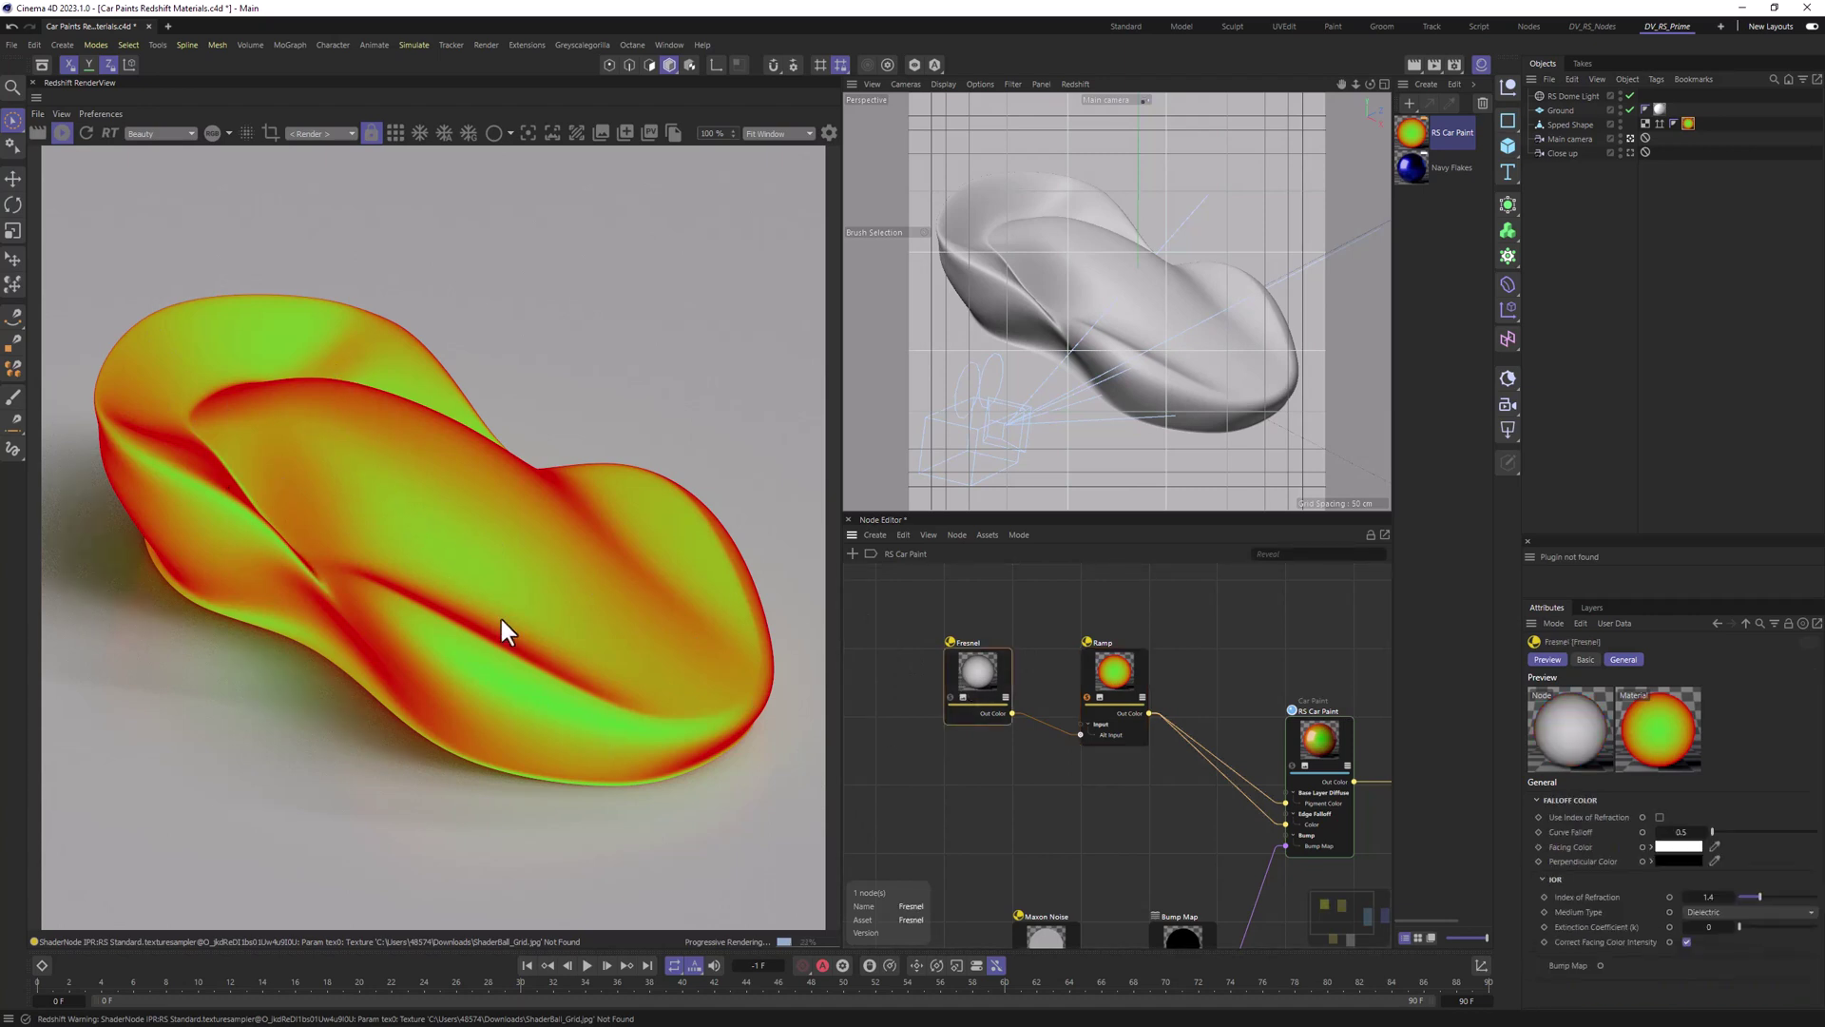
pyautogui.moveTo(1671, 833); pyautogui.dragTo(1681, 834)
pyautogui.click(1103, 665)
pyautogui.scroll(5, 1100, 680)
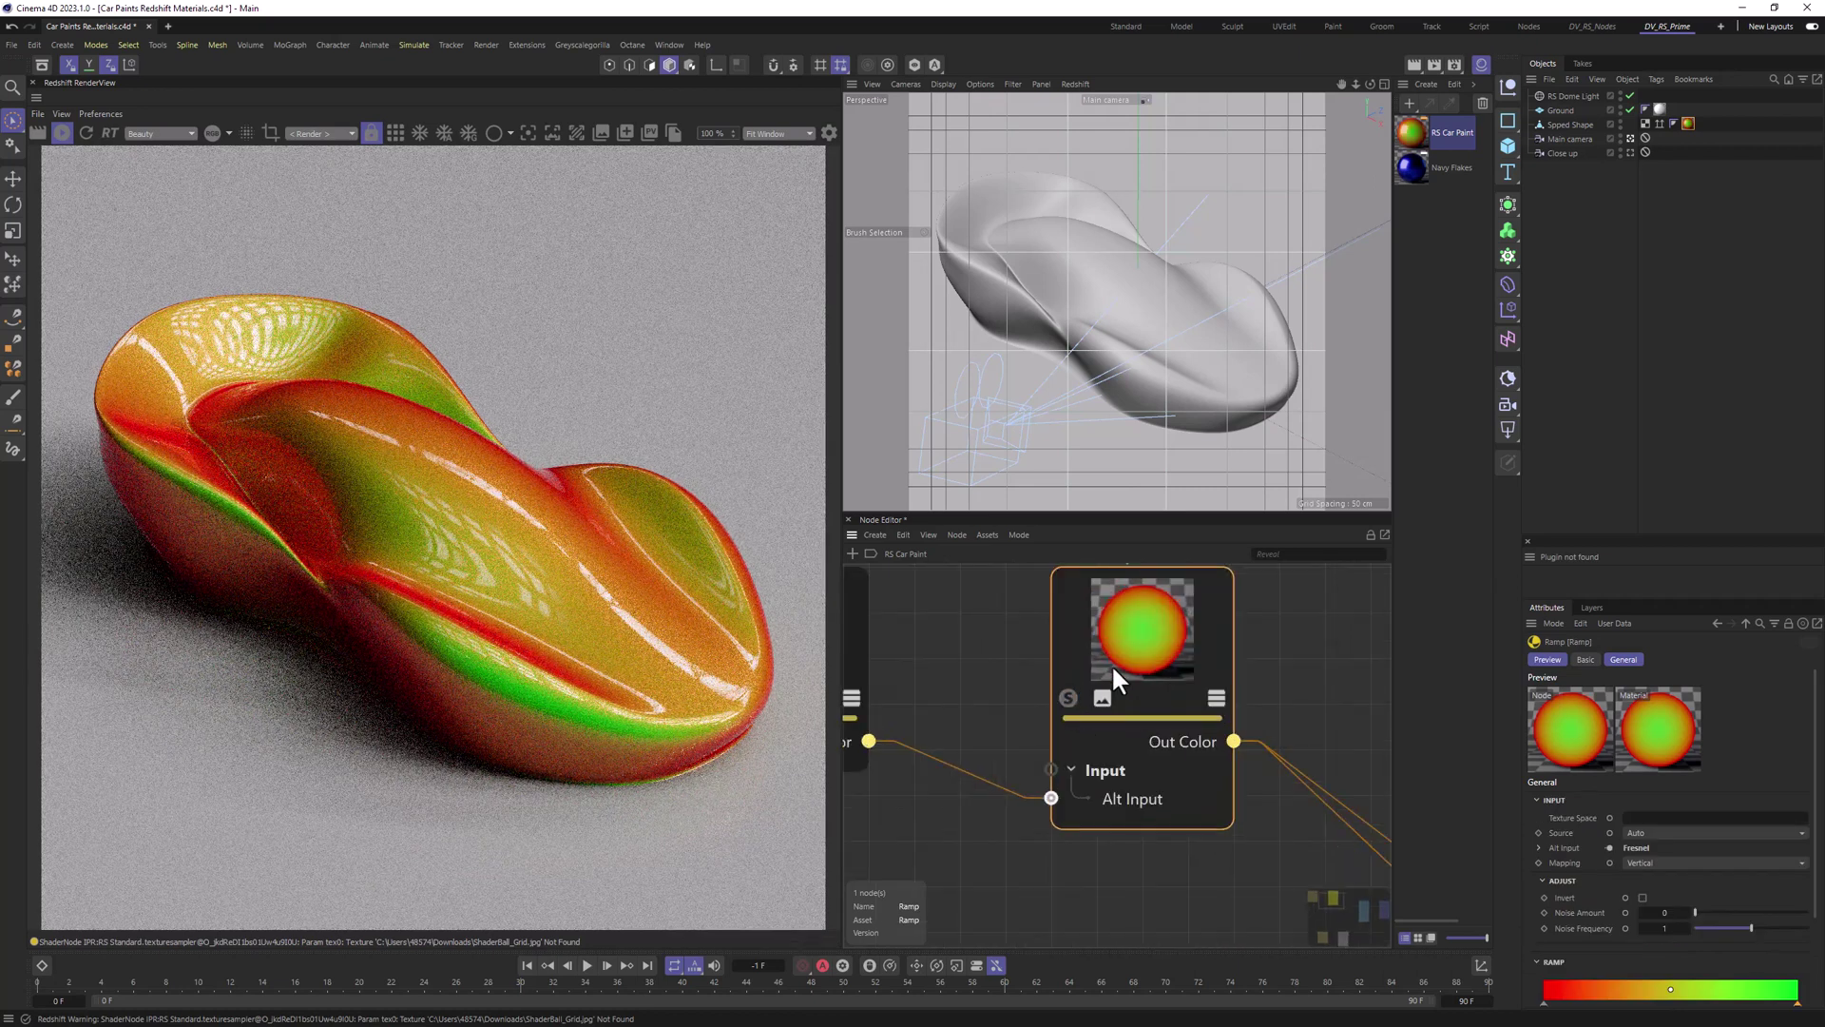
# Step: Check the RS Car Paint's Metallic Flakes settings, then return to its Base Layer Specular tab
pyautogui.scroll(-5, 1235, 741)
pyautogui.click(1365, 757)
pyautogui.click(1701, 659)
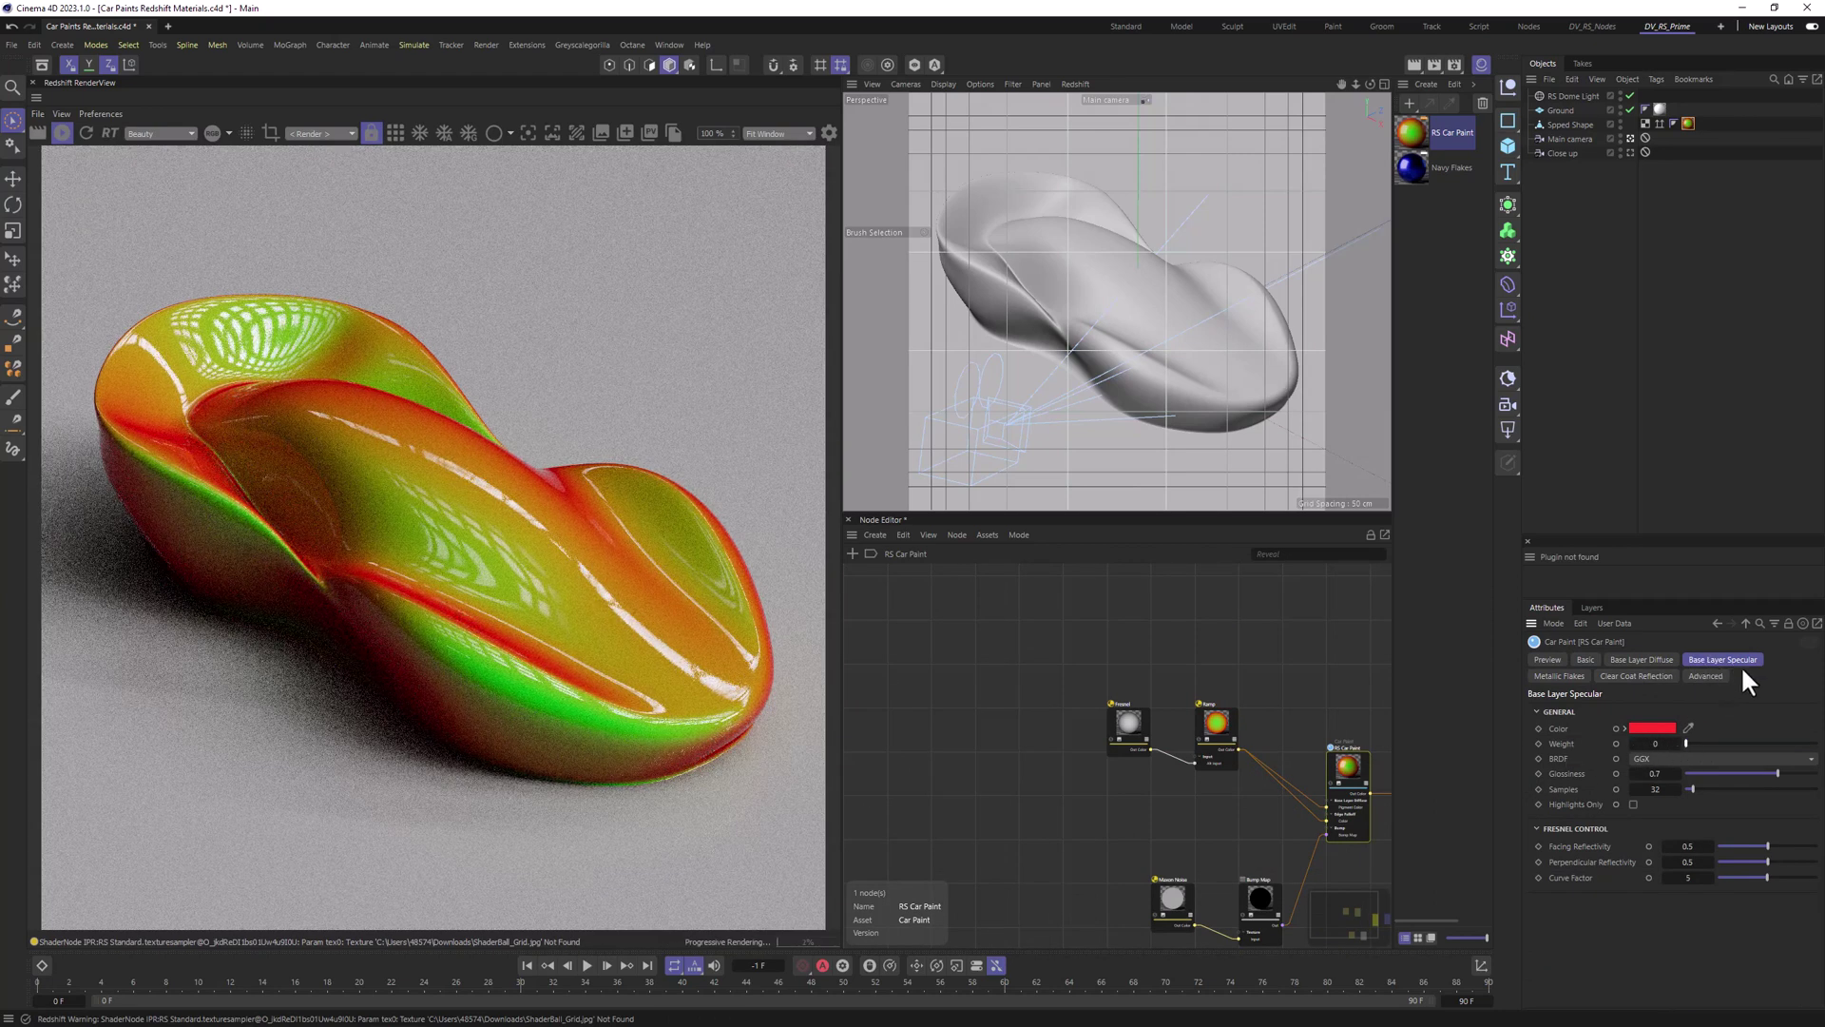
pyautogui.click(1558, 674)
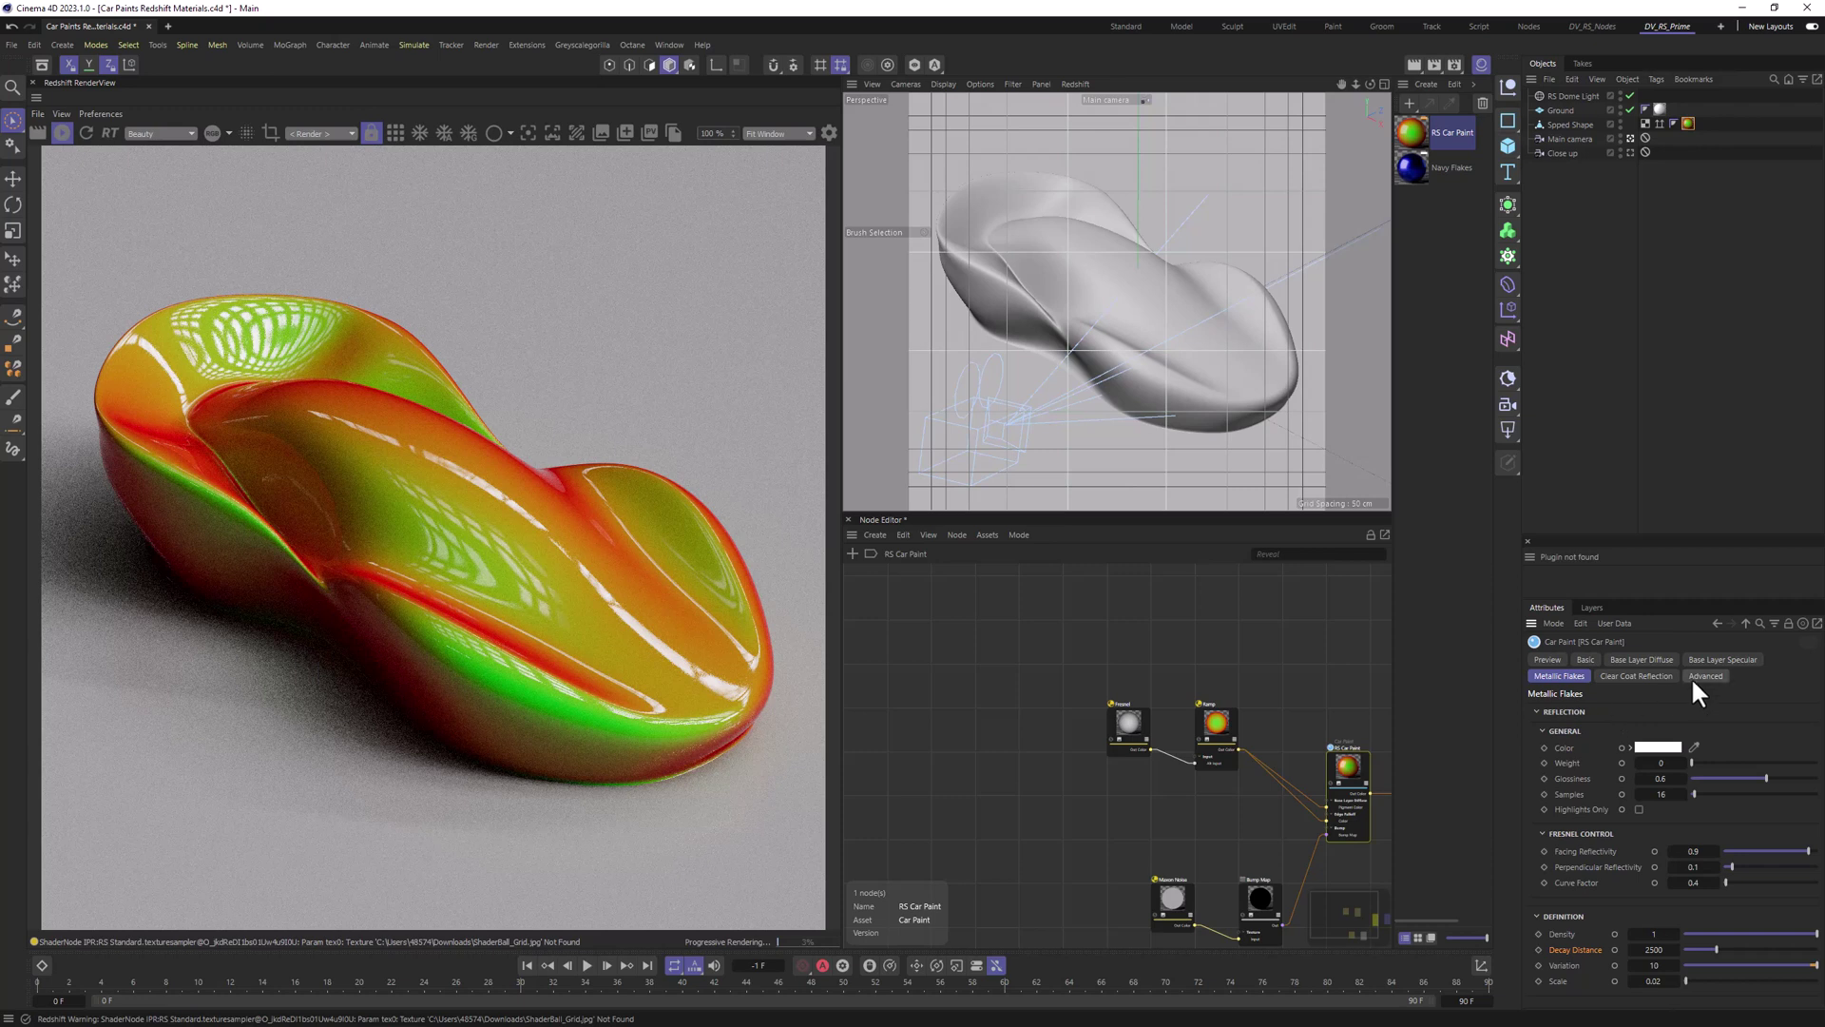
pyautogui.click(1716, 660)
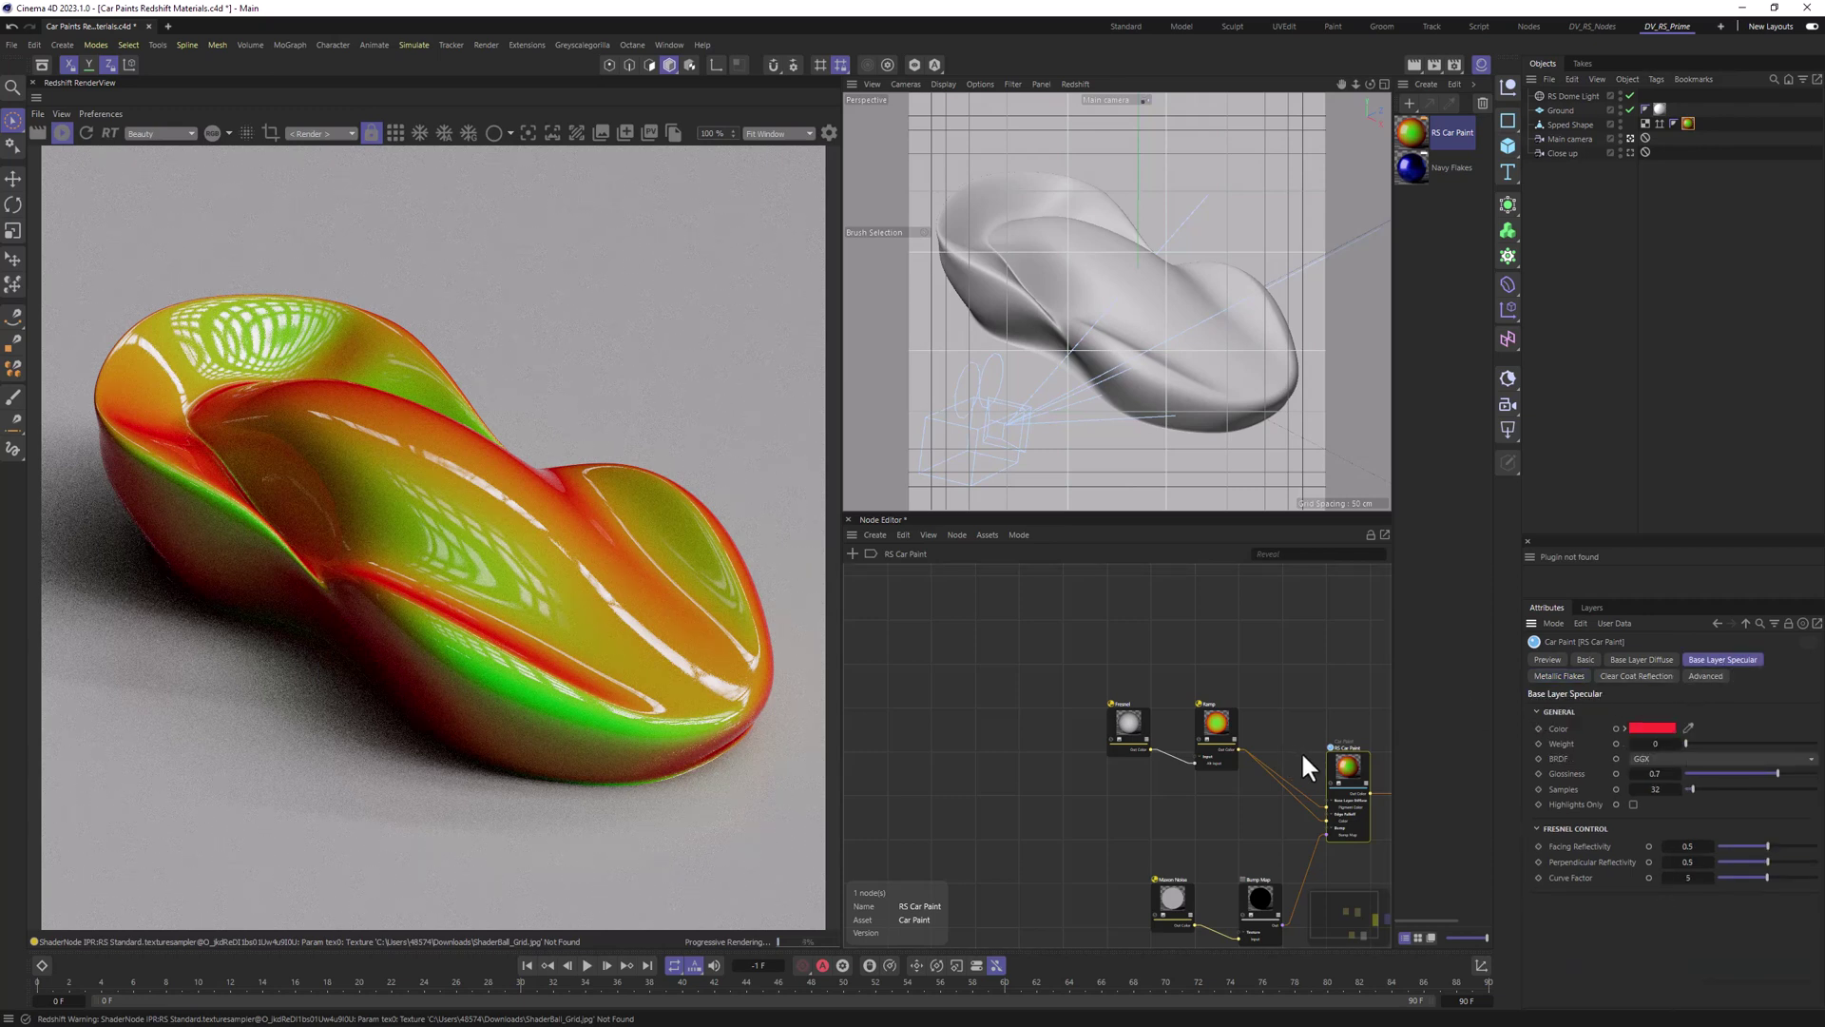
pyautogui.scroll(4, 1300, 750)
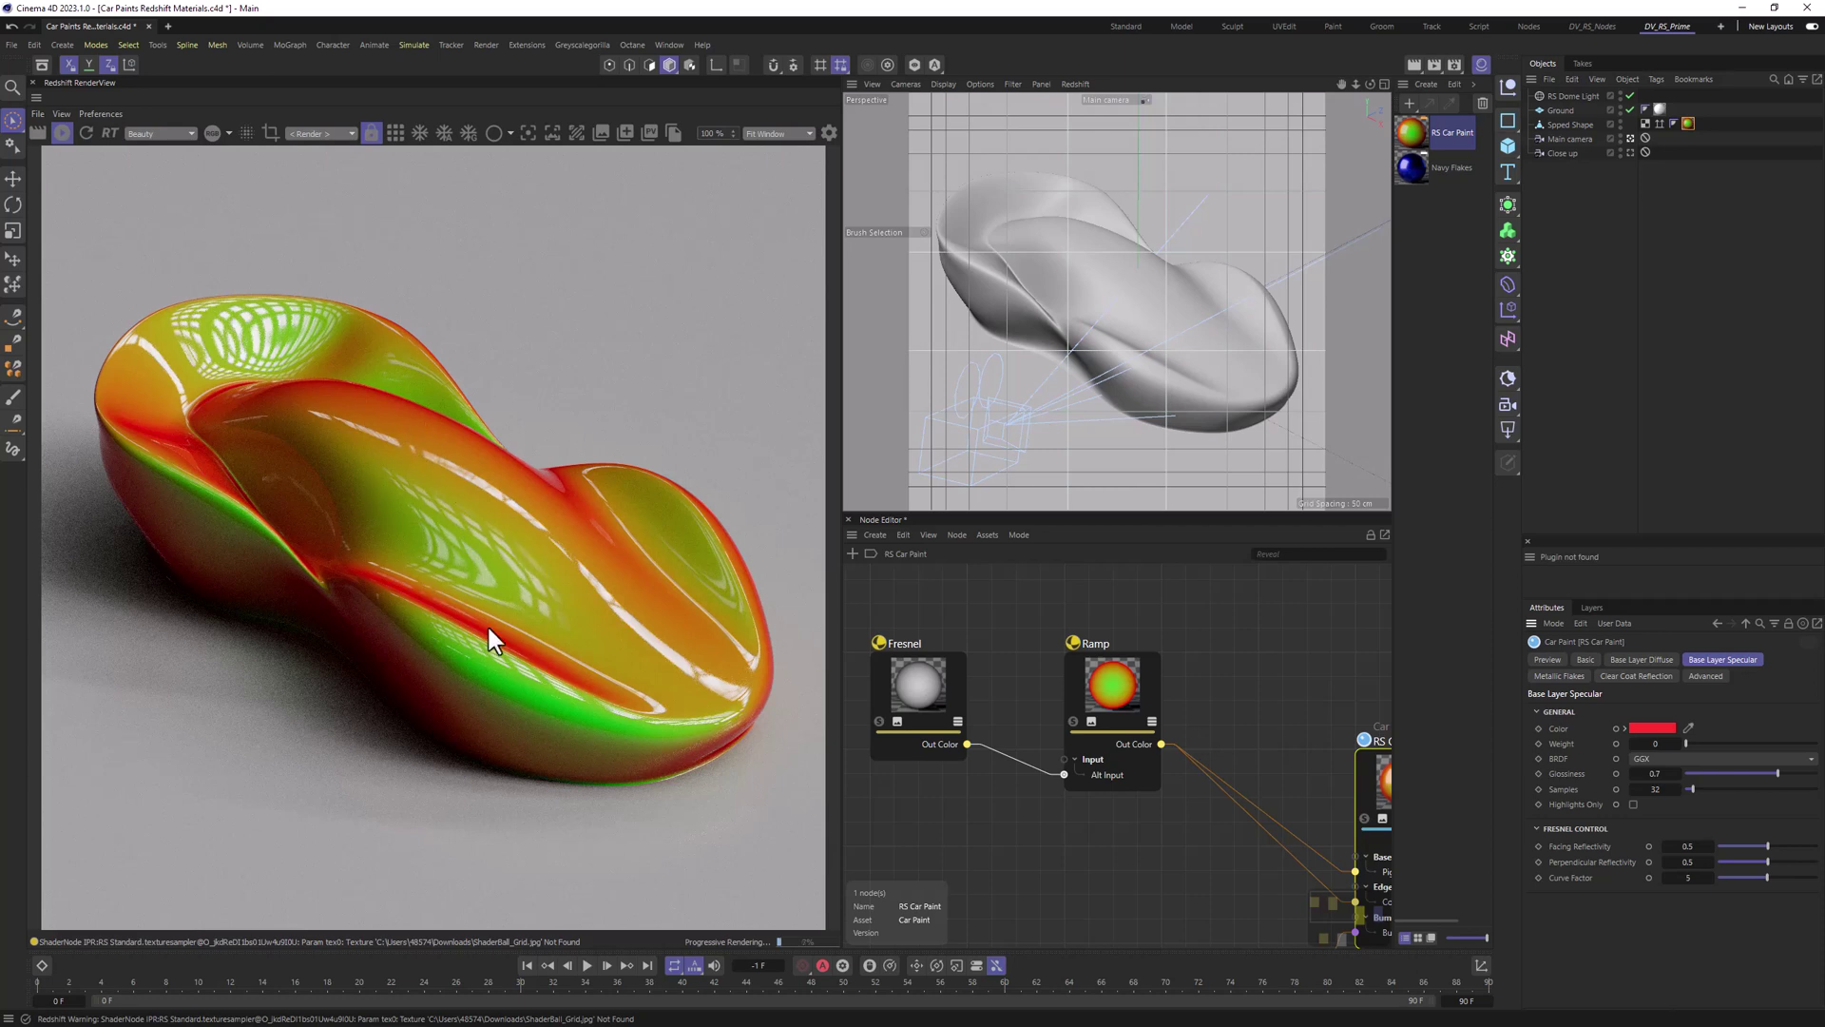
# Step: Set the Ramp's left knot to a dark blue with brightness 5
pyautogui.click(1631, 656)
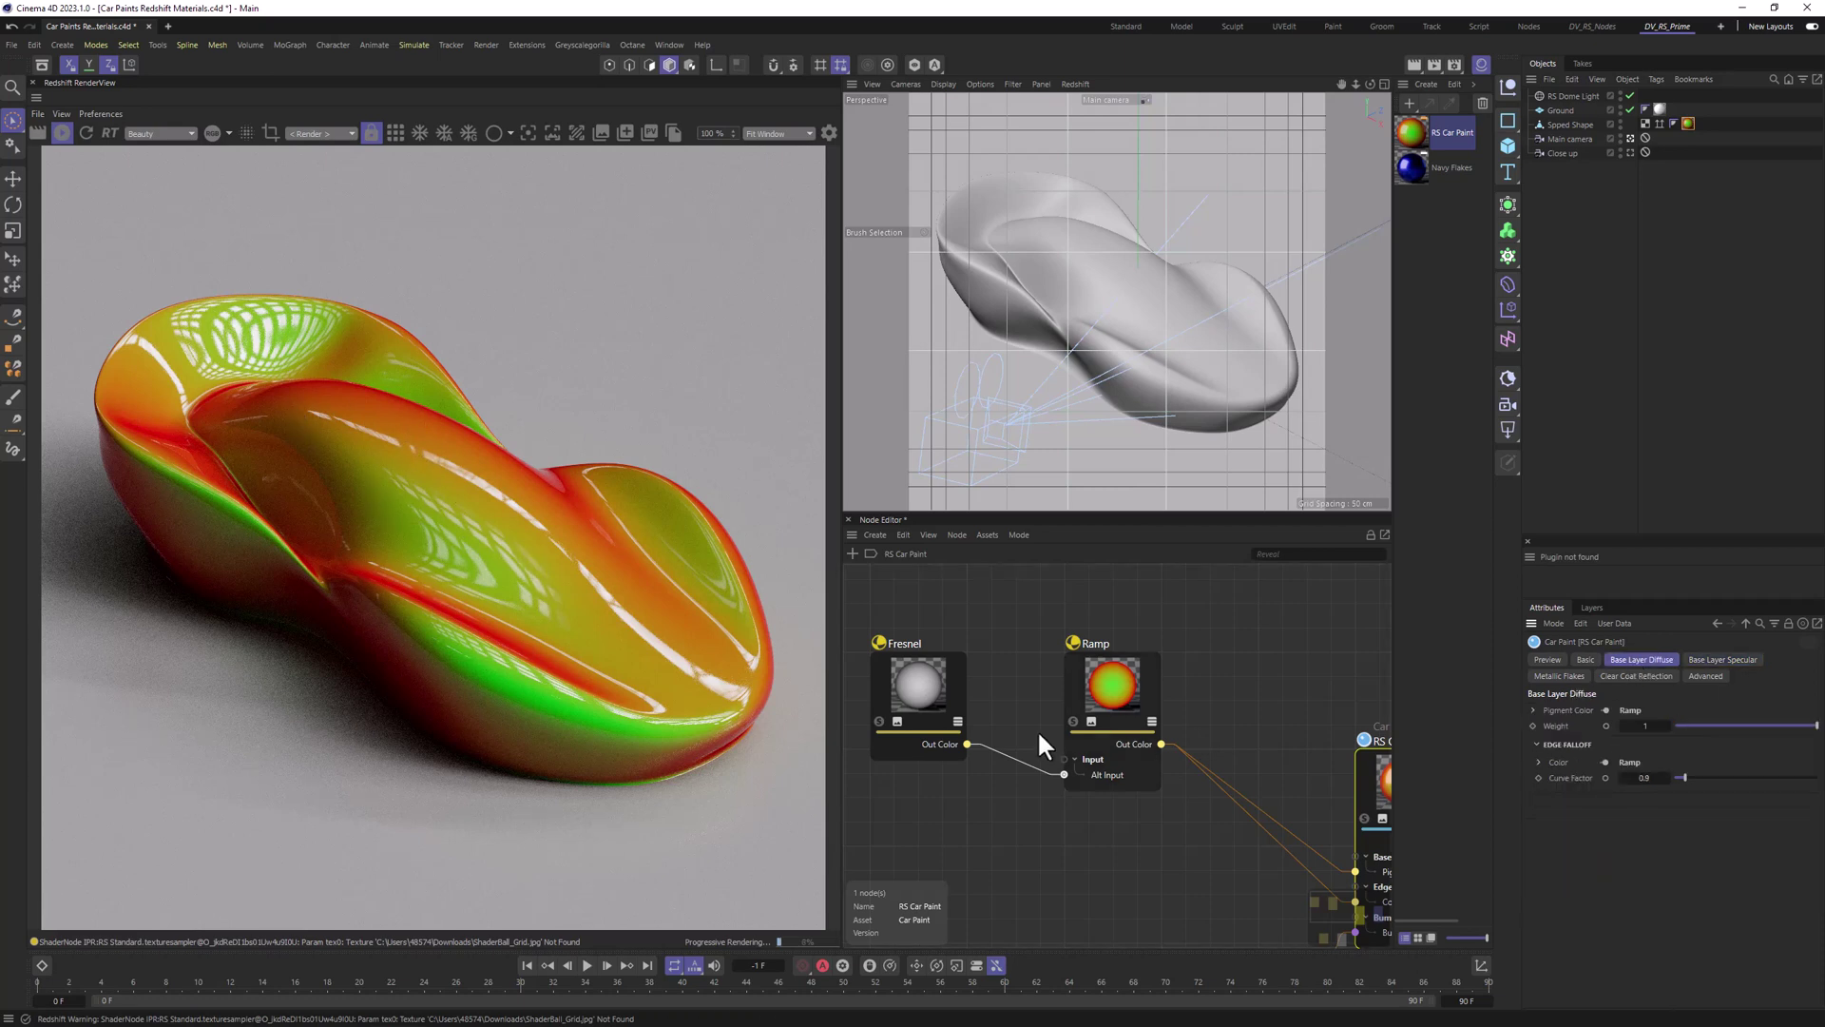
pyautogui.click(1110, 686)
pyautogui.scroll(-2, 1608, 839)
pyautogui.click(1543, 887)
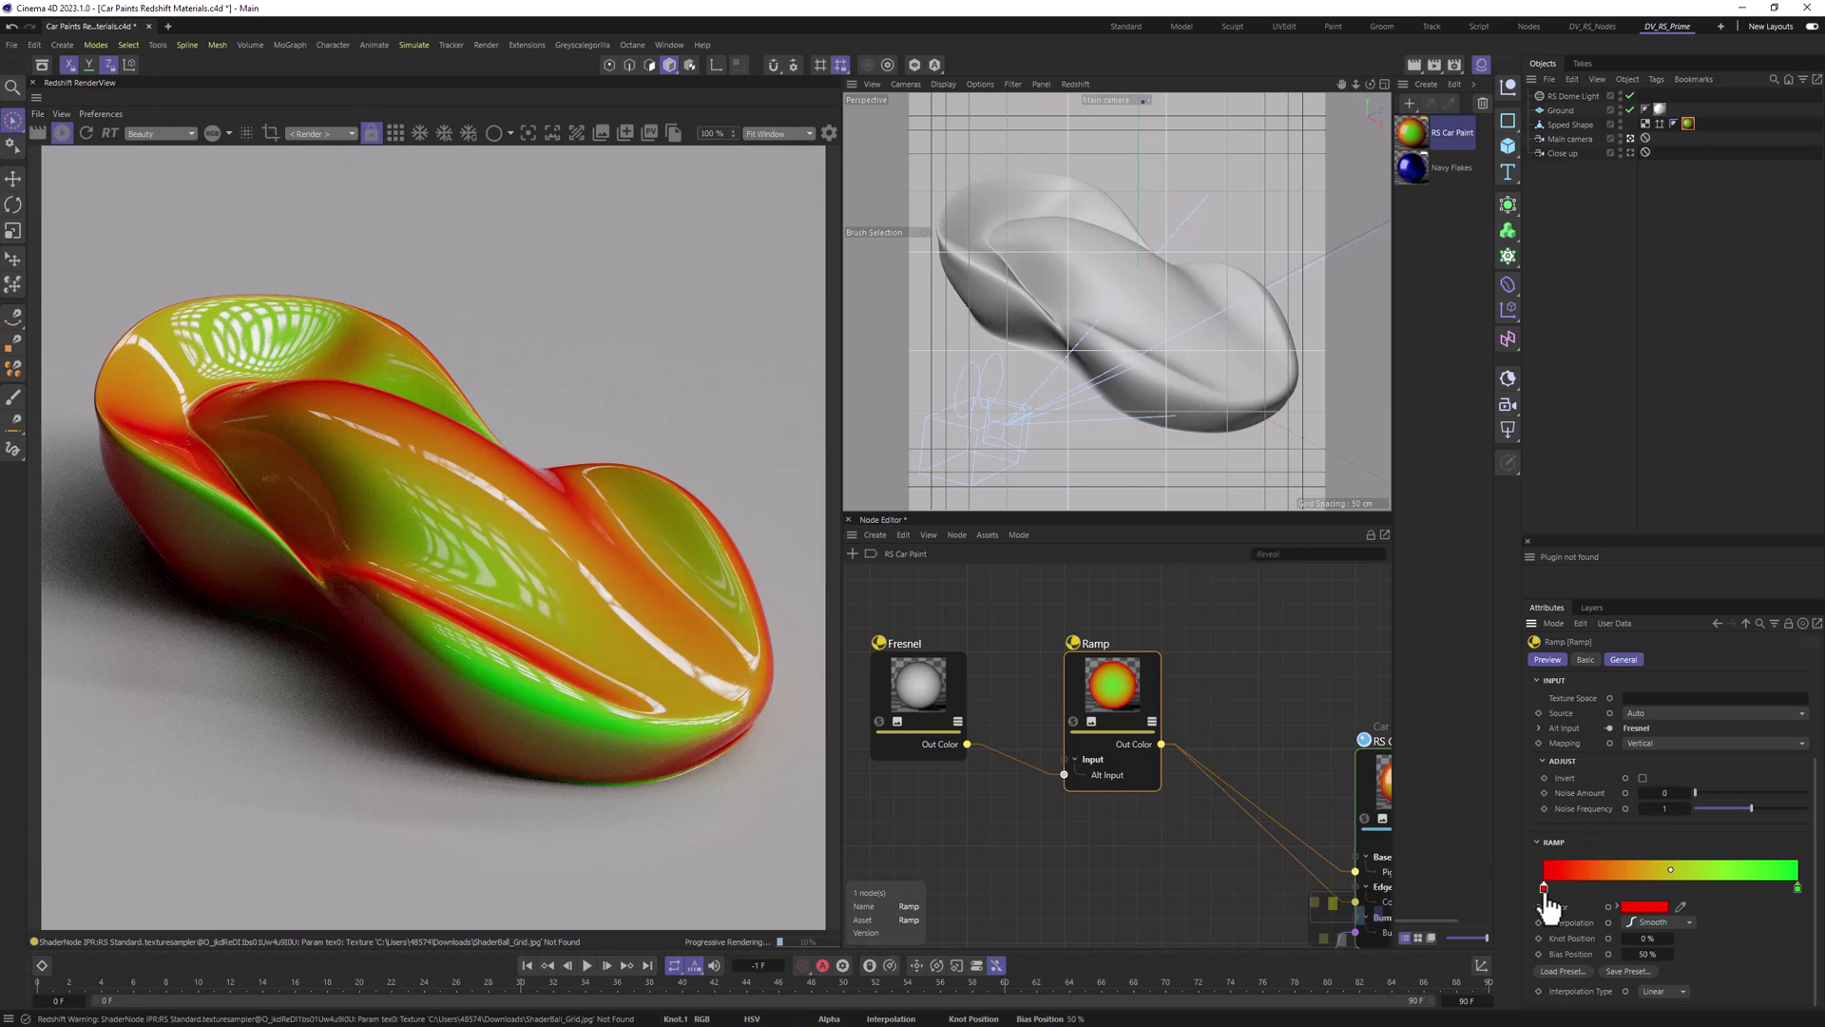
pyautogui.click(1641, 906)
pyautogui.click(1744, 949)
pyautogui.click(1719, 980)
pyautogui.doubleClick(1650, 981)
pyautogui.write('5')
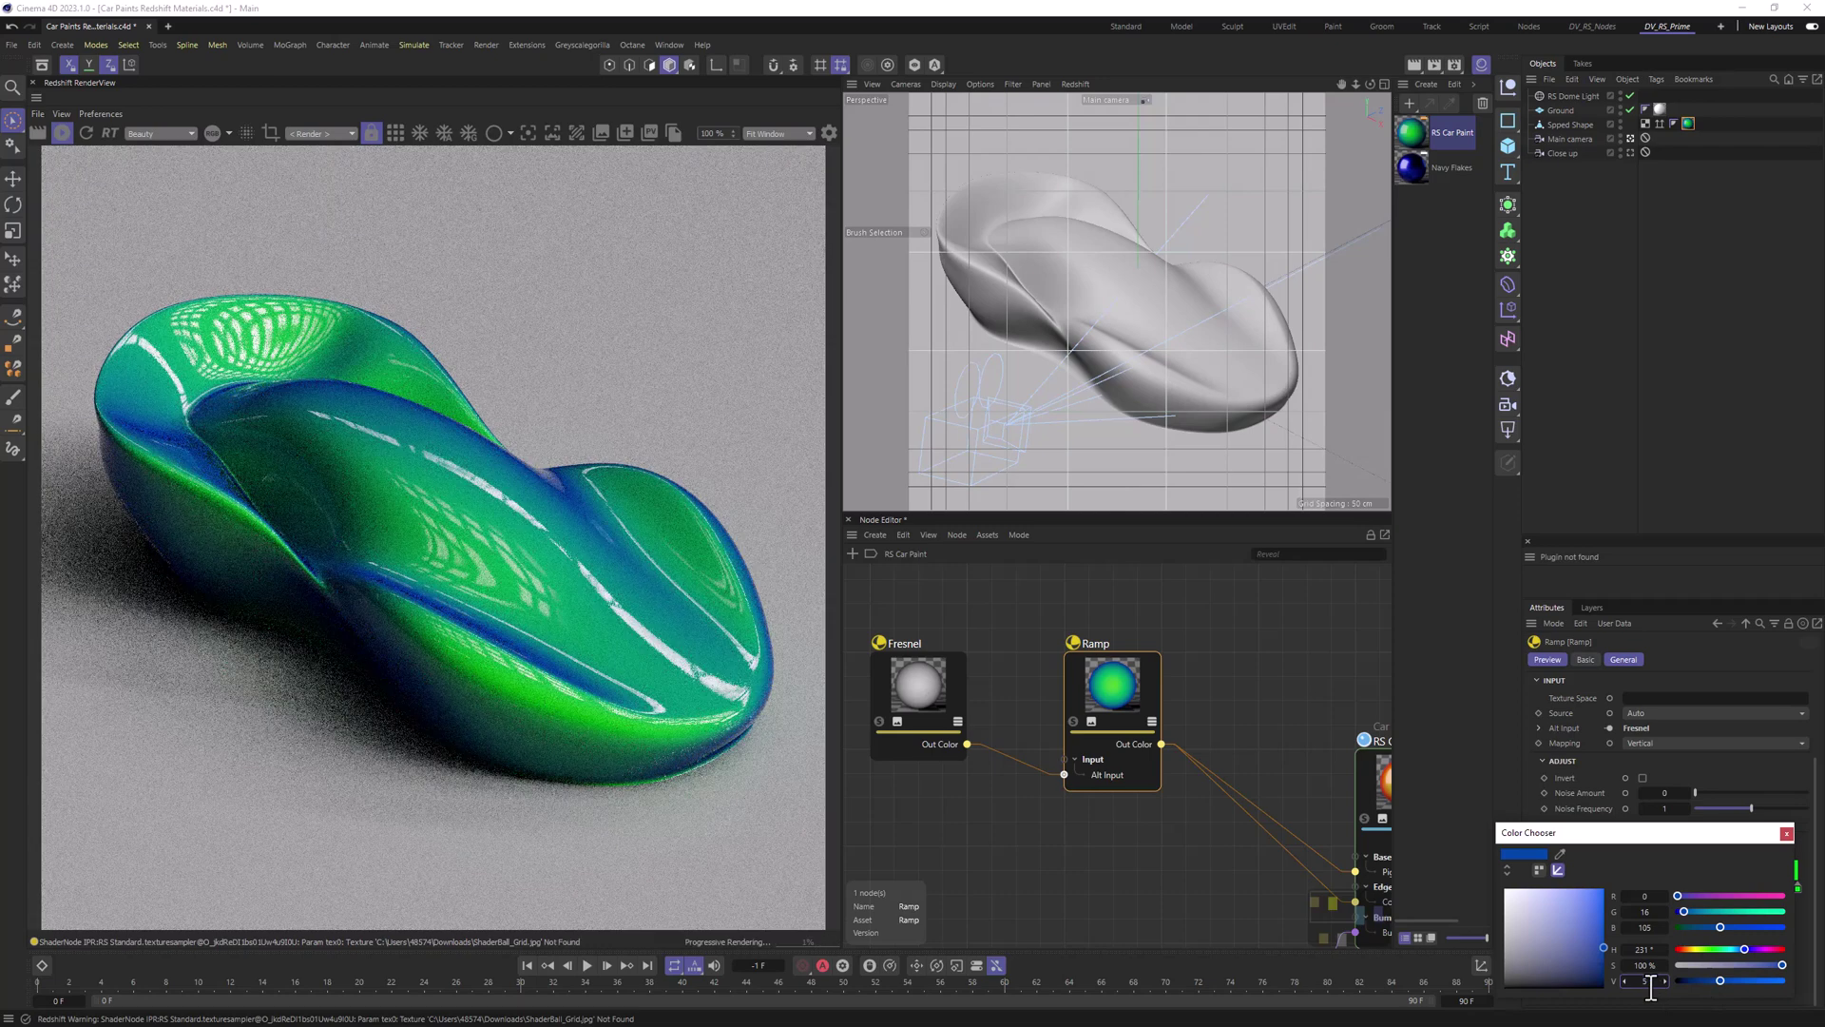
pyautogui.press('Return')
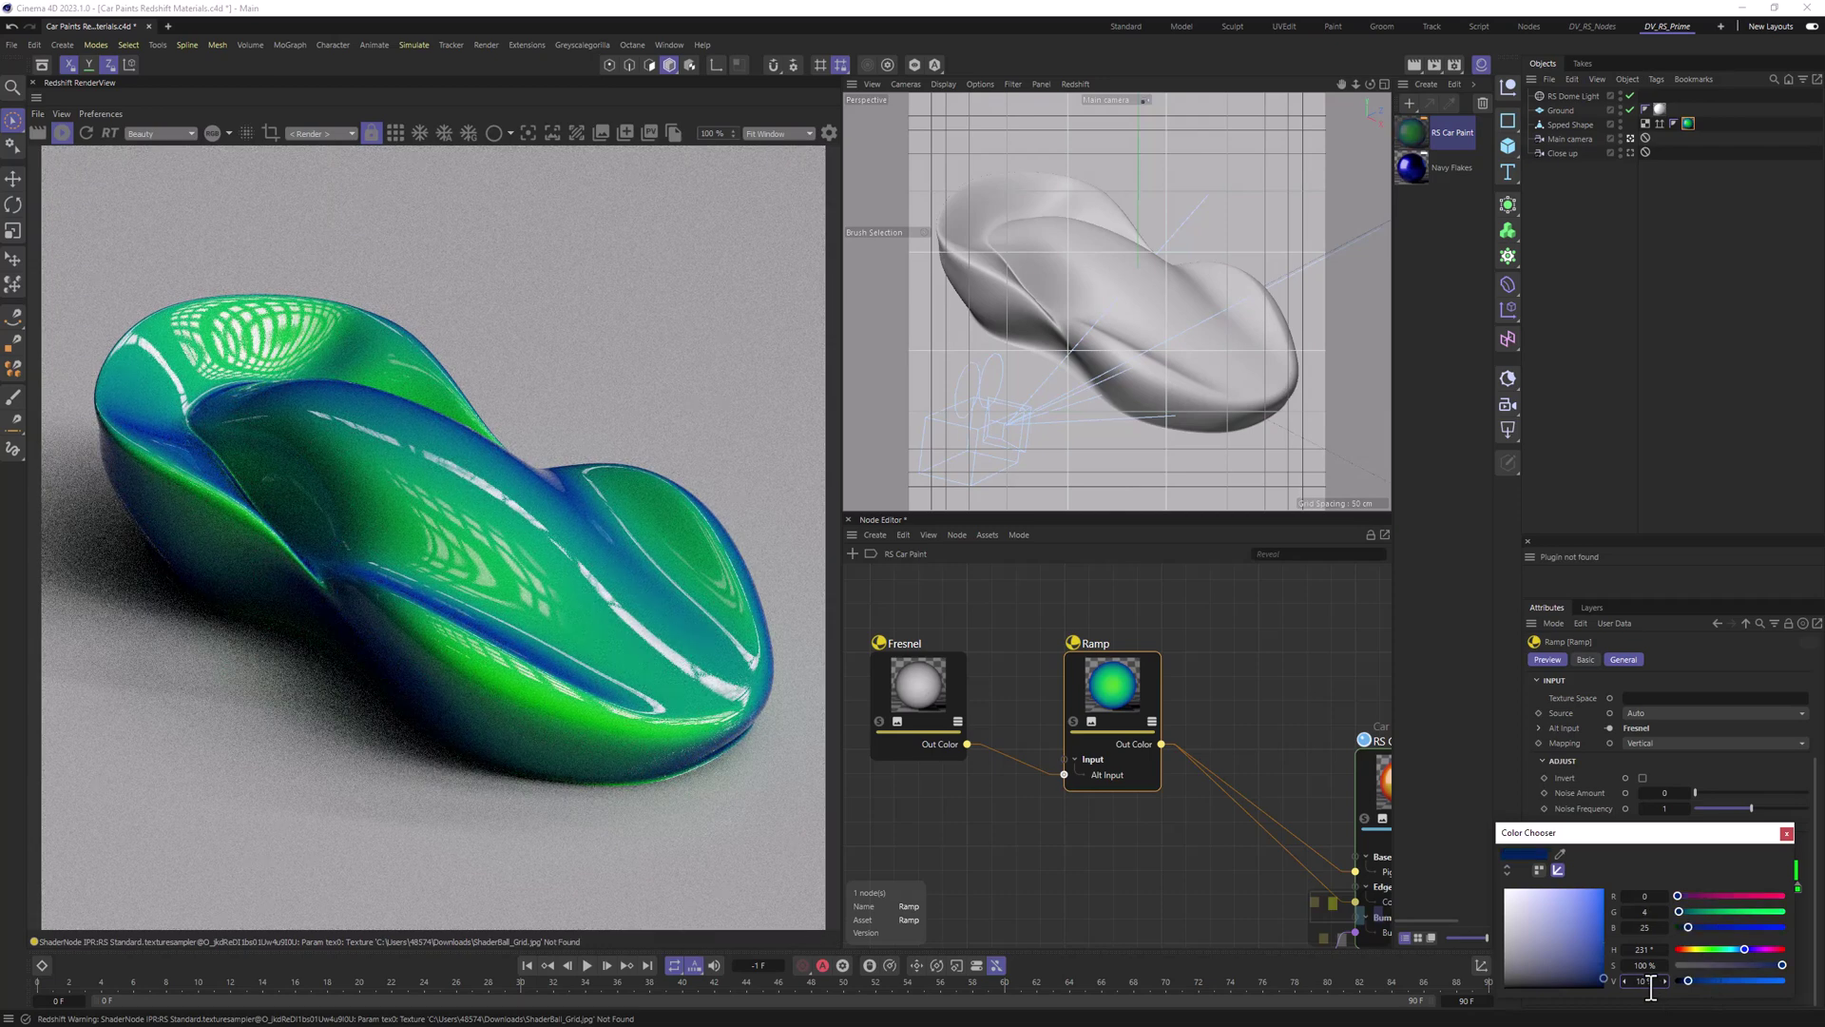
pyautogui.click(1786, 832)
# Step: Change the right knot from green to dark red: hue 0°, brightness 25%
pyautogui.click(1797, 888)
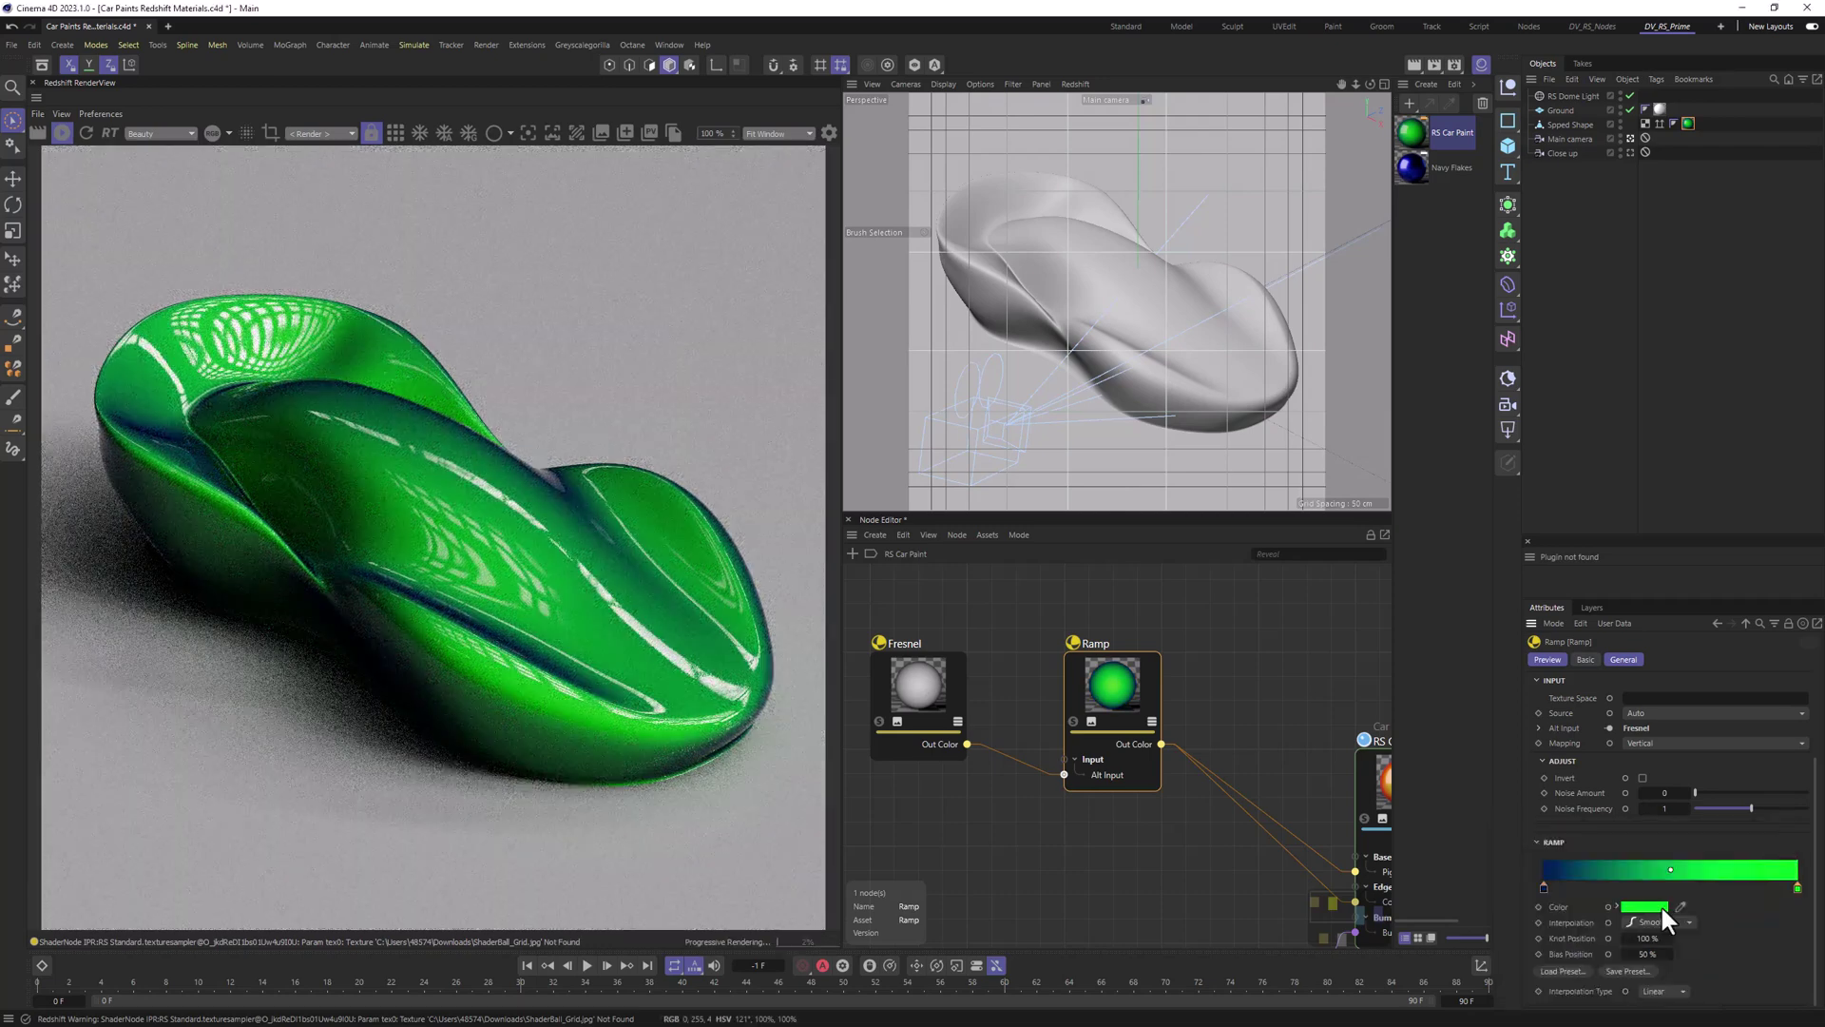
pyautogui.click(1657, 906)
pyautogui.moveTo(1687, 950); pyautogui.dragTo(1619, 965)
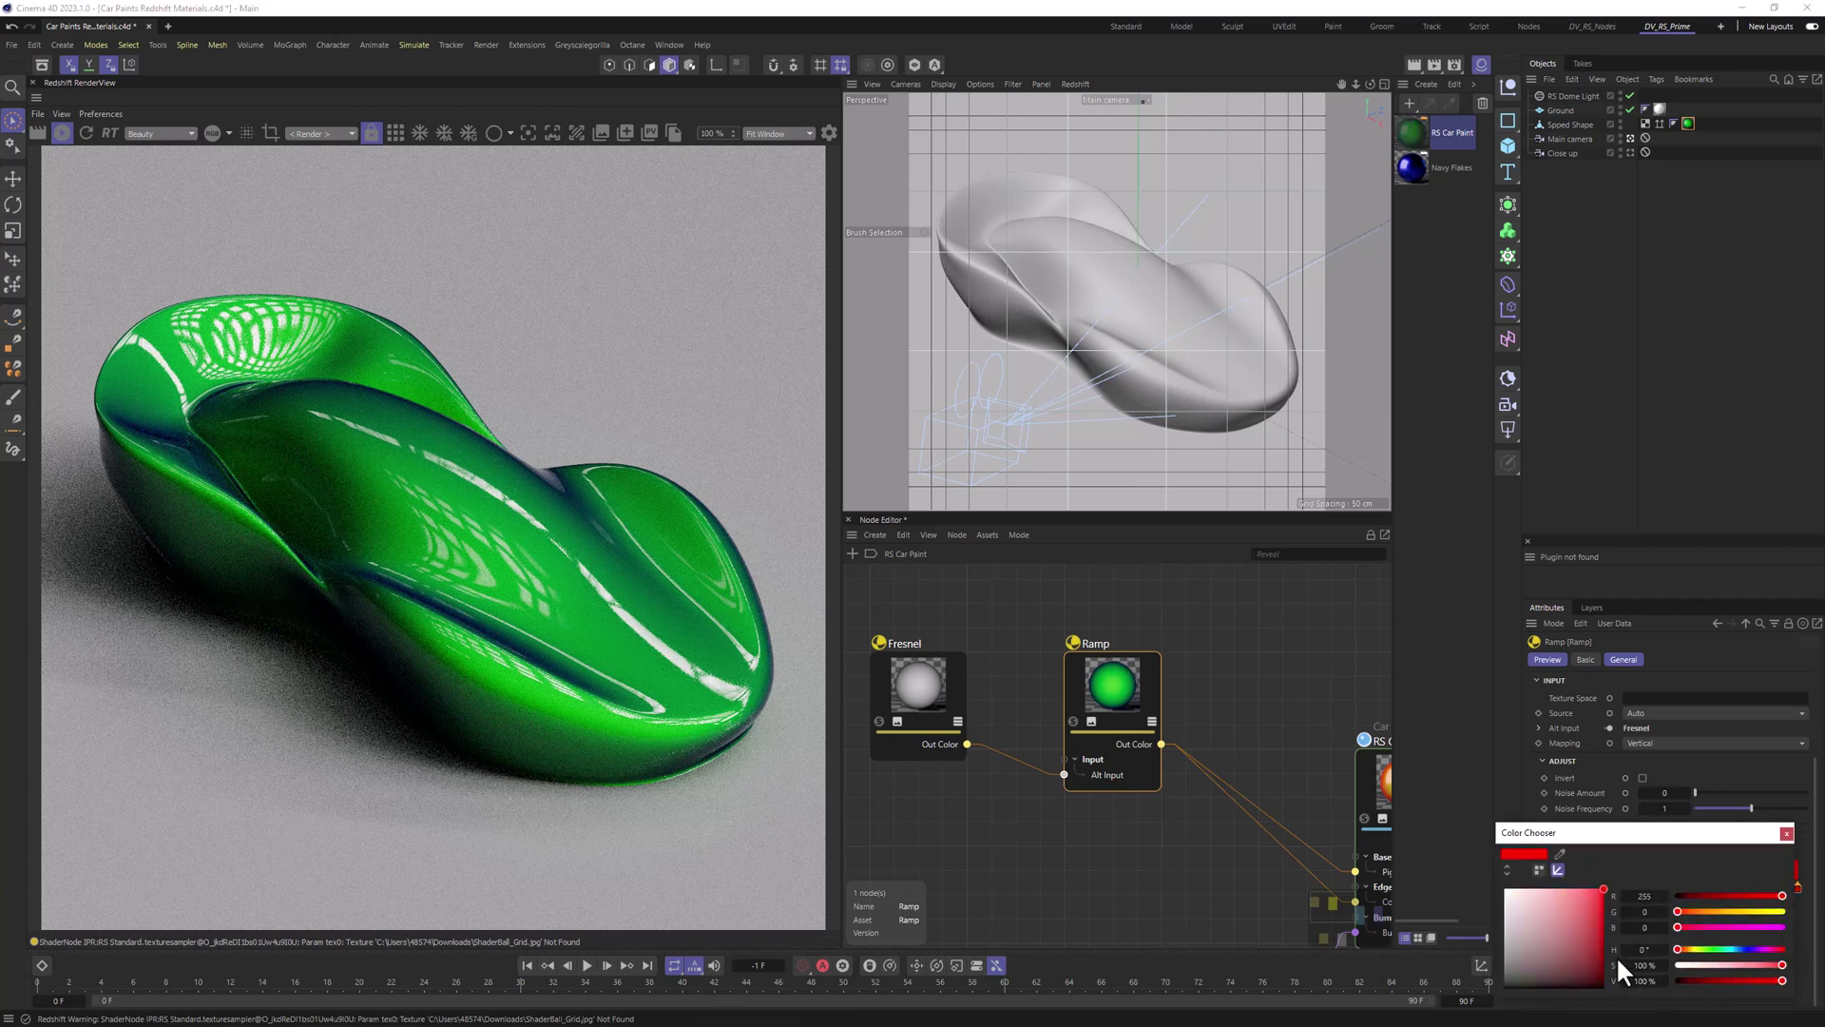
pyautogui.doubleClick(1645, 981)
pyautogui.write('25')
pyautogui.press('Return')
pyautogui.click(1786, 833)
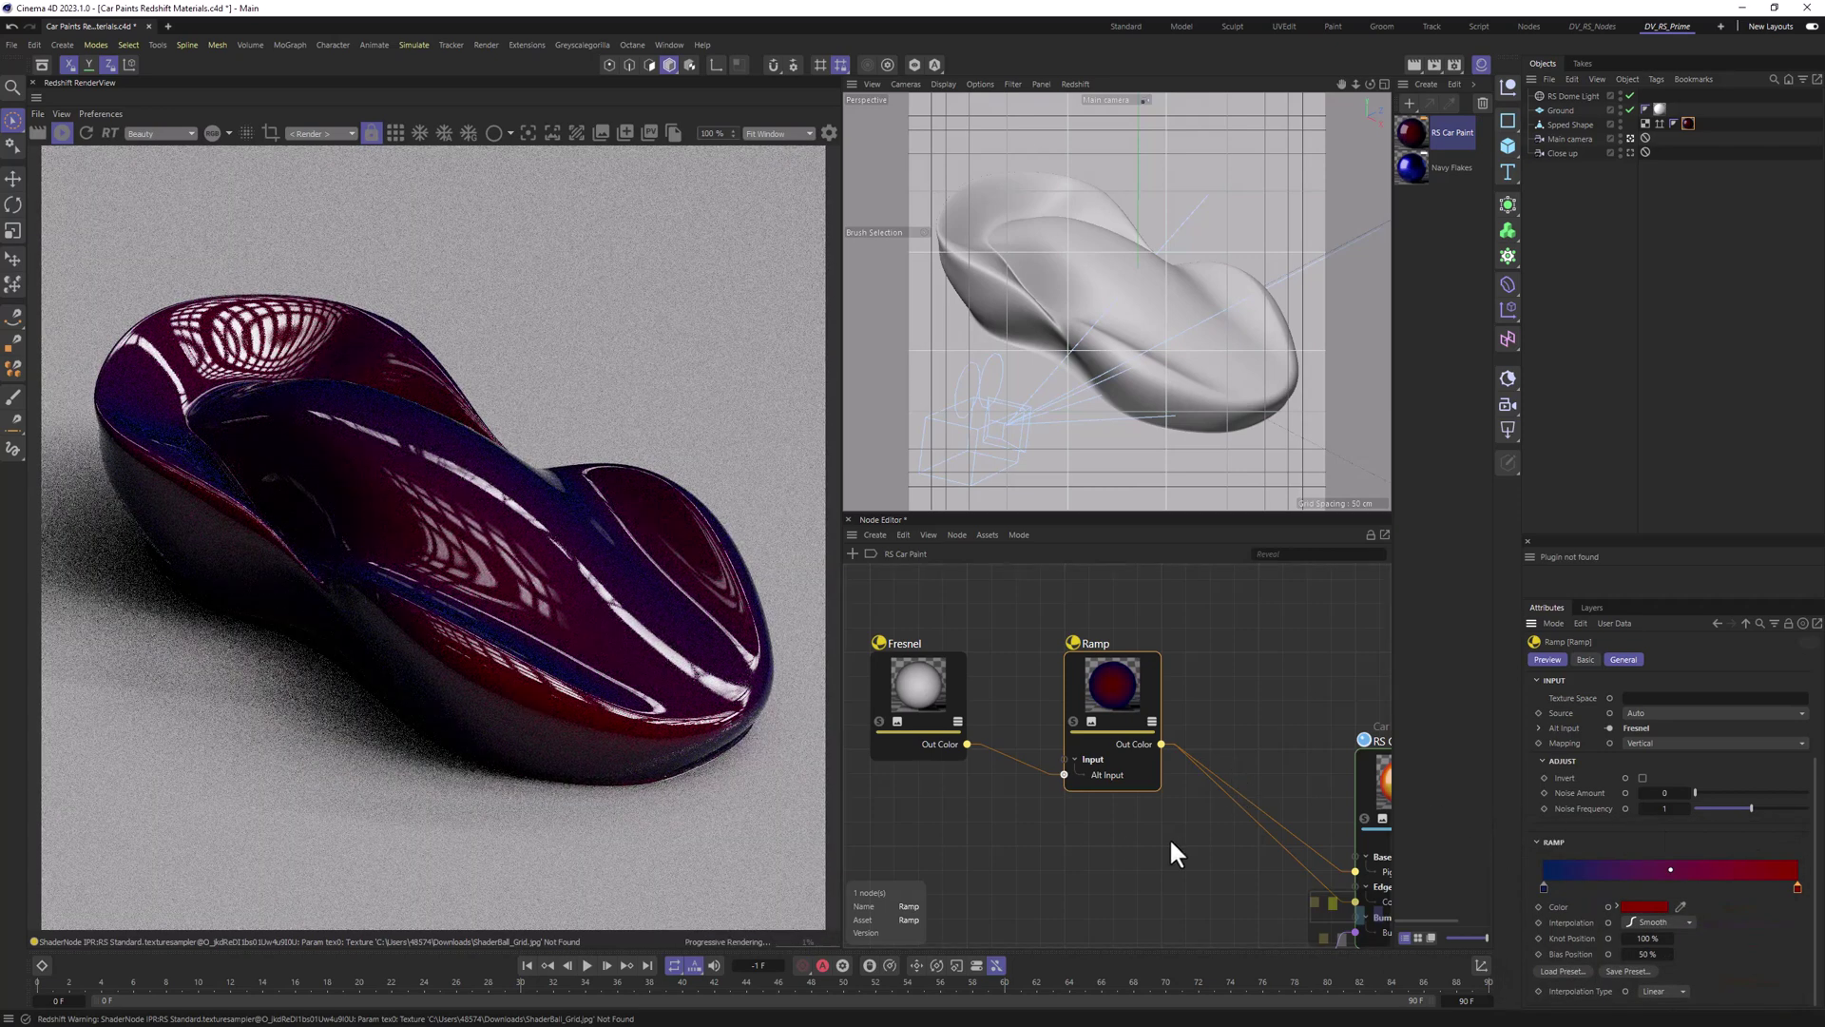
# Step: Copy the Fresnel and Ramp nodes and place a duplicated pair below the originals
pyautogui.moveTo(1224, 784); pyautogui.dragTo(1155, 662, button='middle')
pyautogui.scroll(-4, 1258, 761)
pyautogui.moveTo(1020, 735)
pyautogui.mouseDown()
pyautogui.moveTo(1131, 688)
pyautogui.moveTo(1185, 615)
pyautogui.mouseUp()
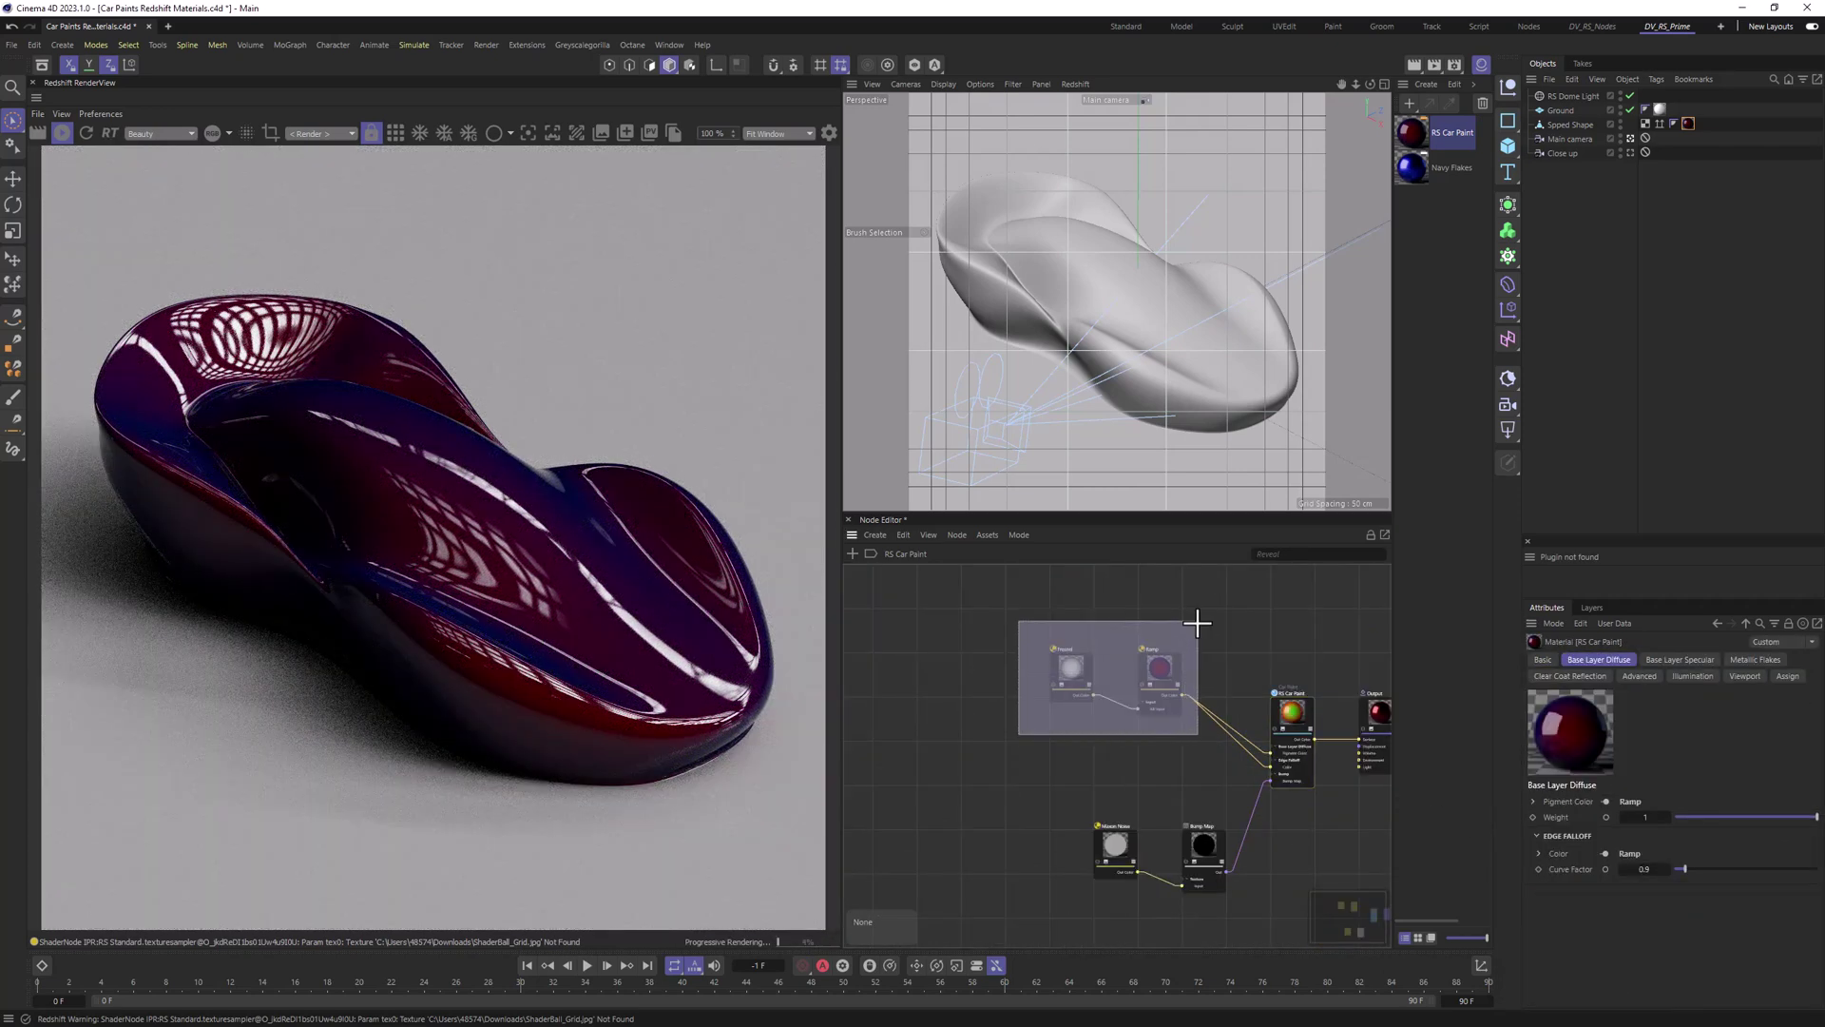
pyautogui.scroll(3, 1188, 686)
pyautogui.moveTo(896, 787); pyautogui.dragTo(1189, 613)
pyautogui.hotkey('ctrl', 'c')
pyautogui.moveTo(942, 913); pyautogui.dragTo(1046, 779, button='middle')
pyautogui.hotkey('ctrl', 'v')
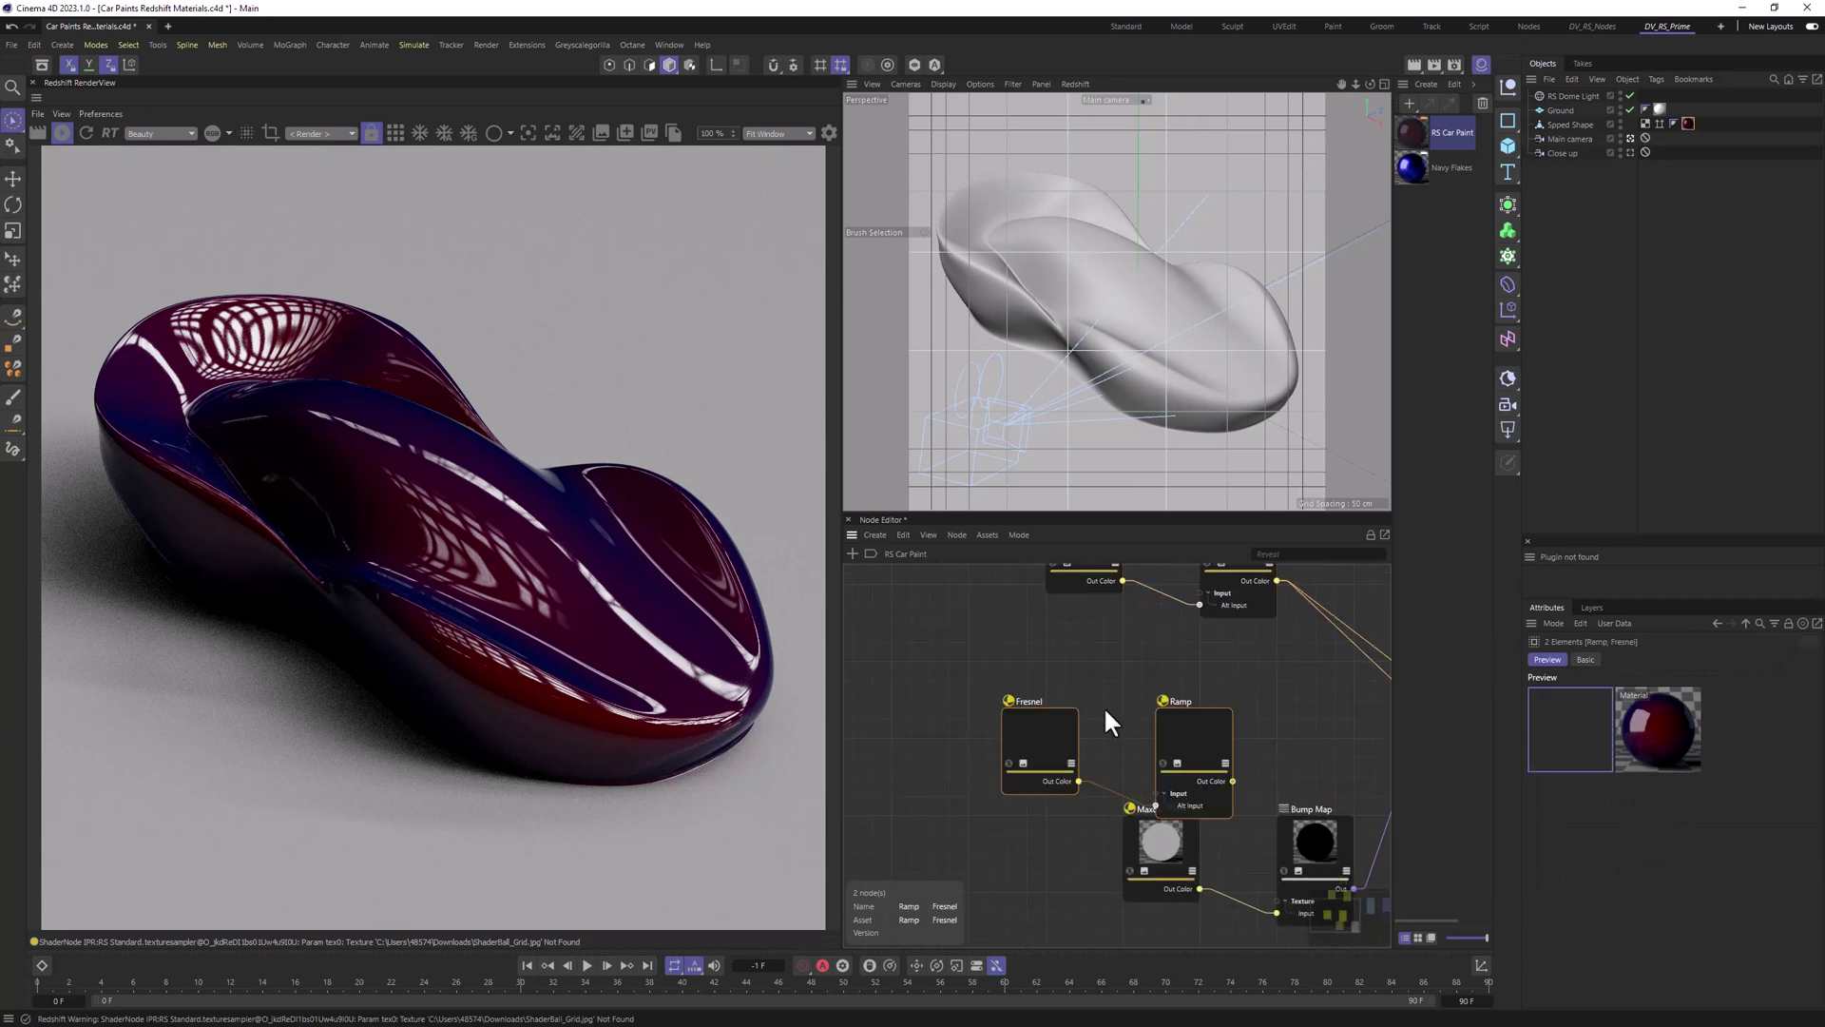
pyautogui.moveTo(1182, 733); pyautogui.dragTo(1227, 687)
pyautogui.moveTo(1174, 730); pyautogui.dragTo(1037, 745, button='middle')
pyautogui.moveTo(1146, 788); pyautogui.dragTo(857, 727)
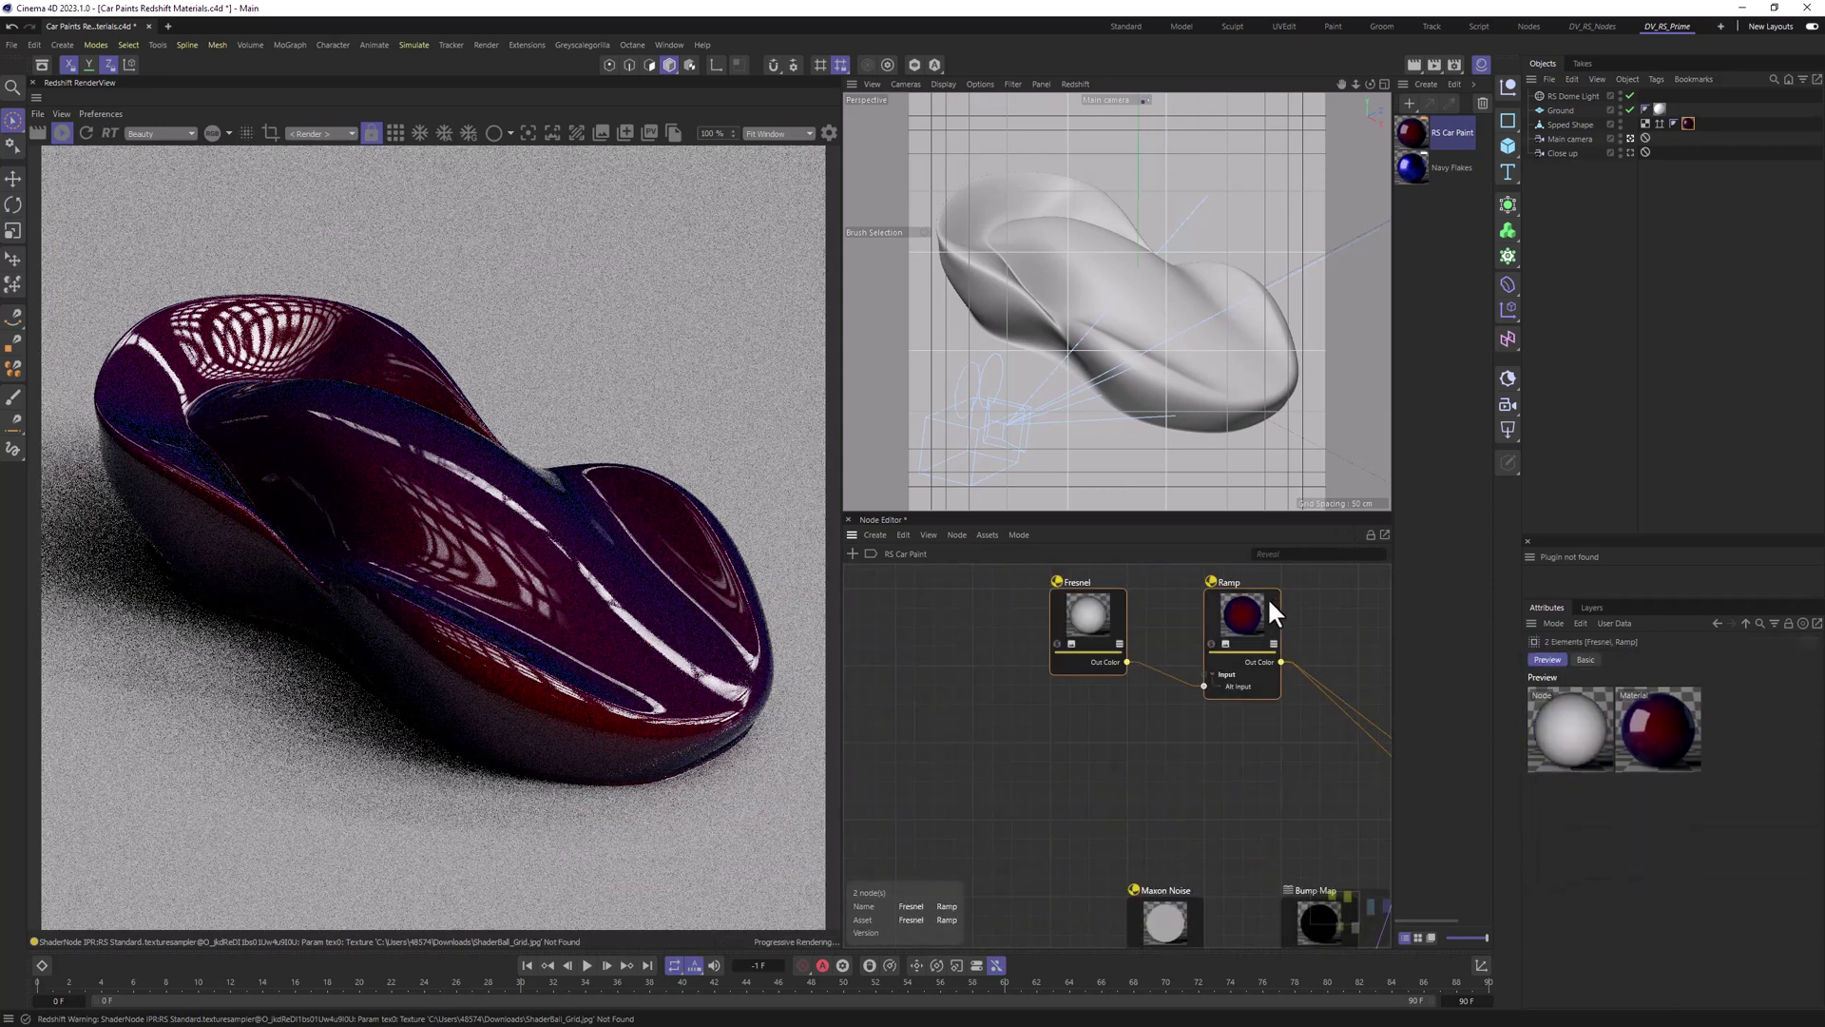
pyautogui.rightClick(1252, 616)
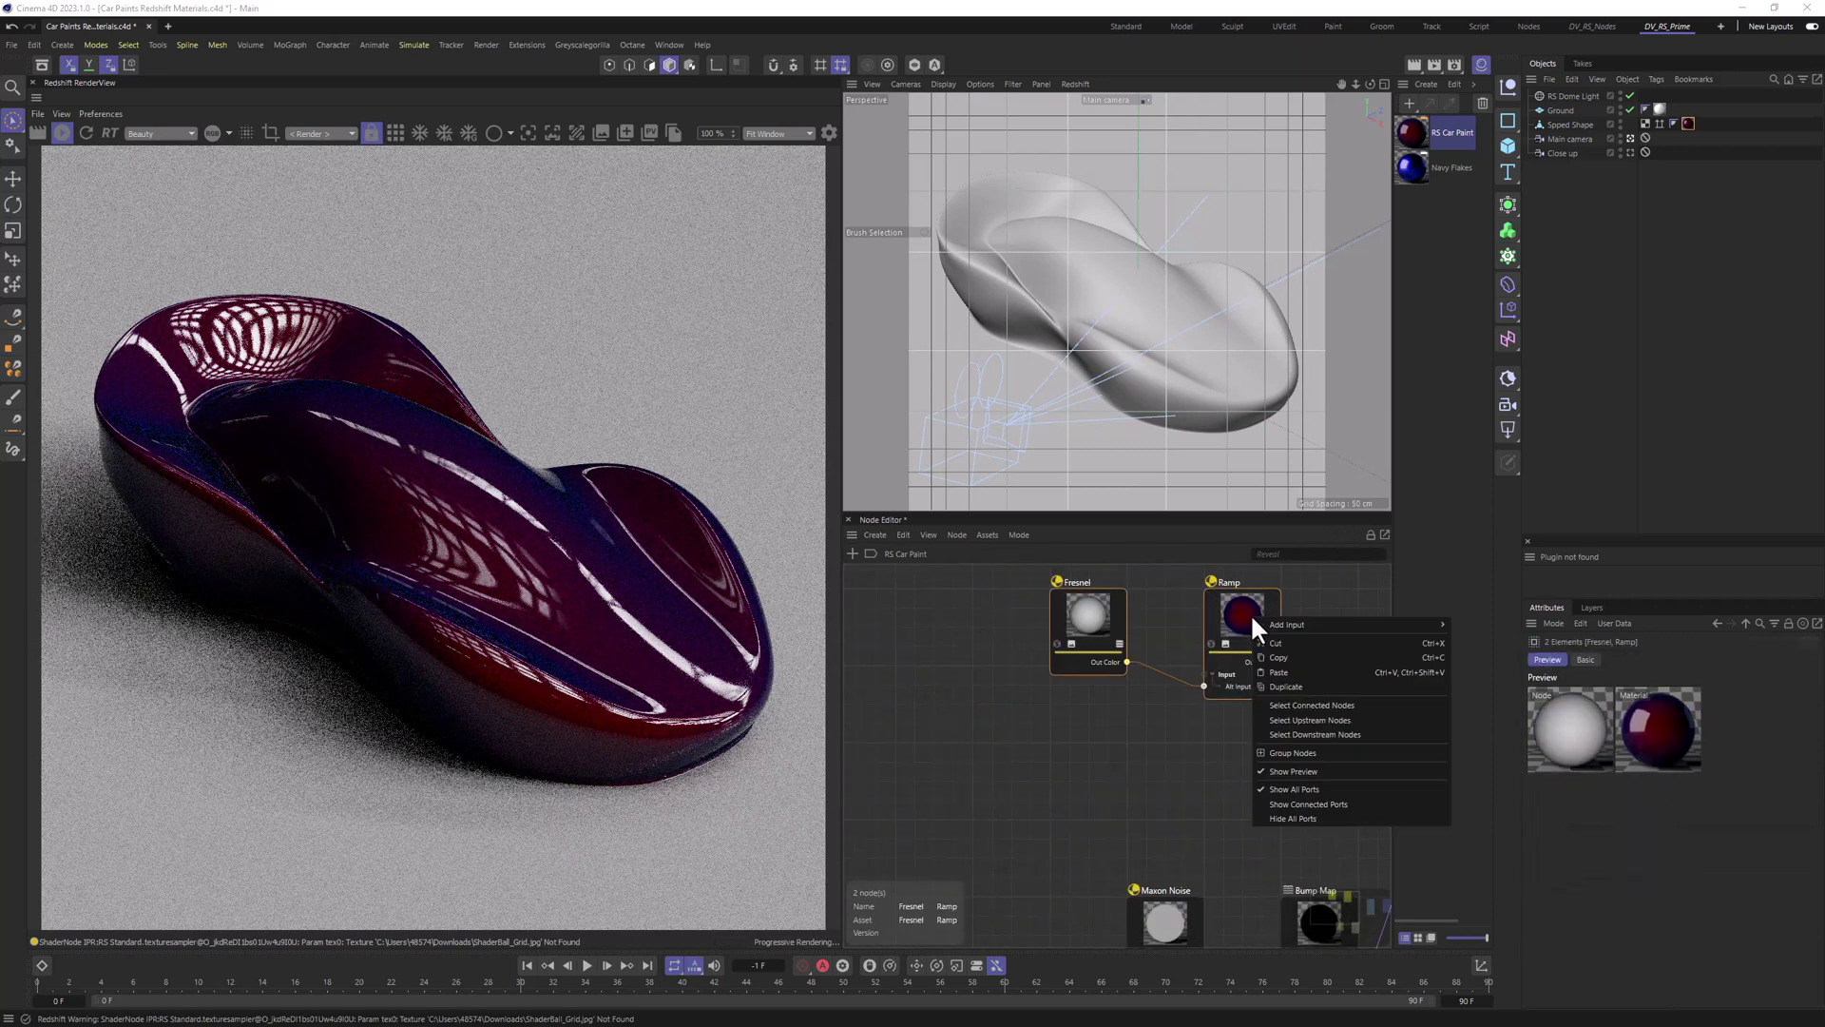
pyautogui.click(1278, 685)
pyautogui.moveTo(1275, 660); pyautogui.dragTo(1220, 783)
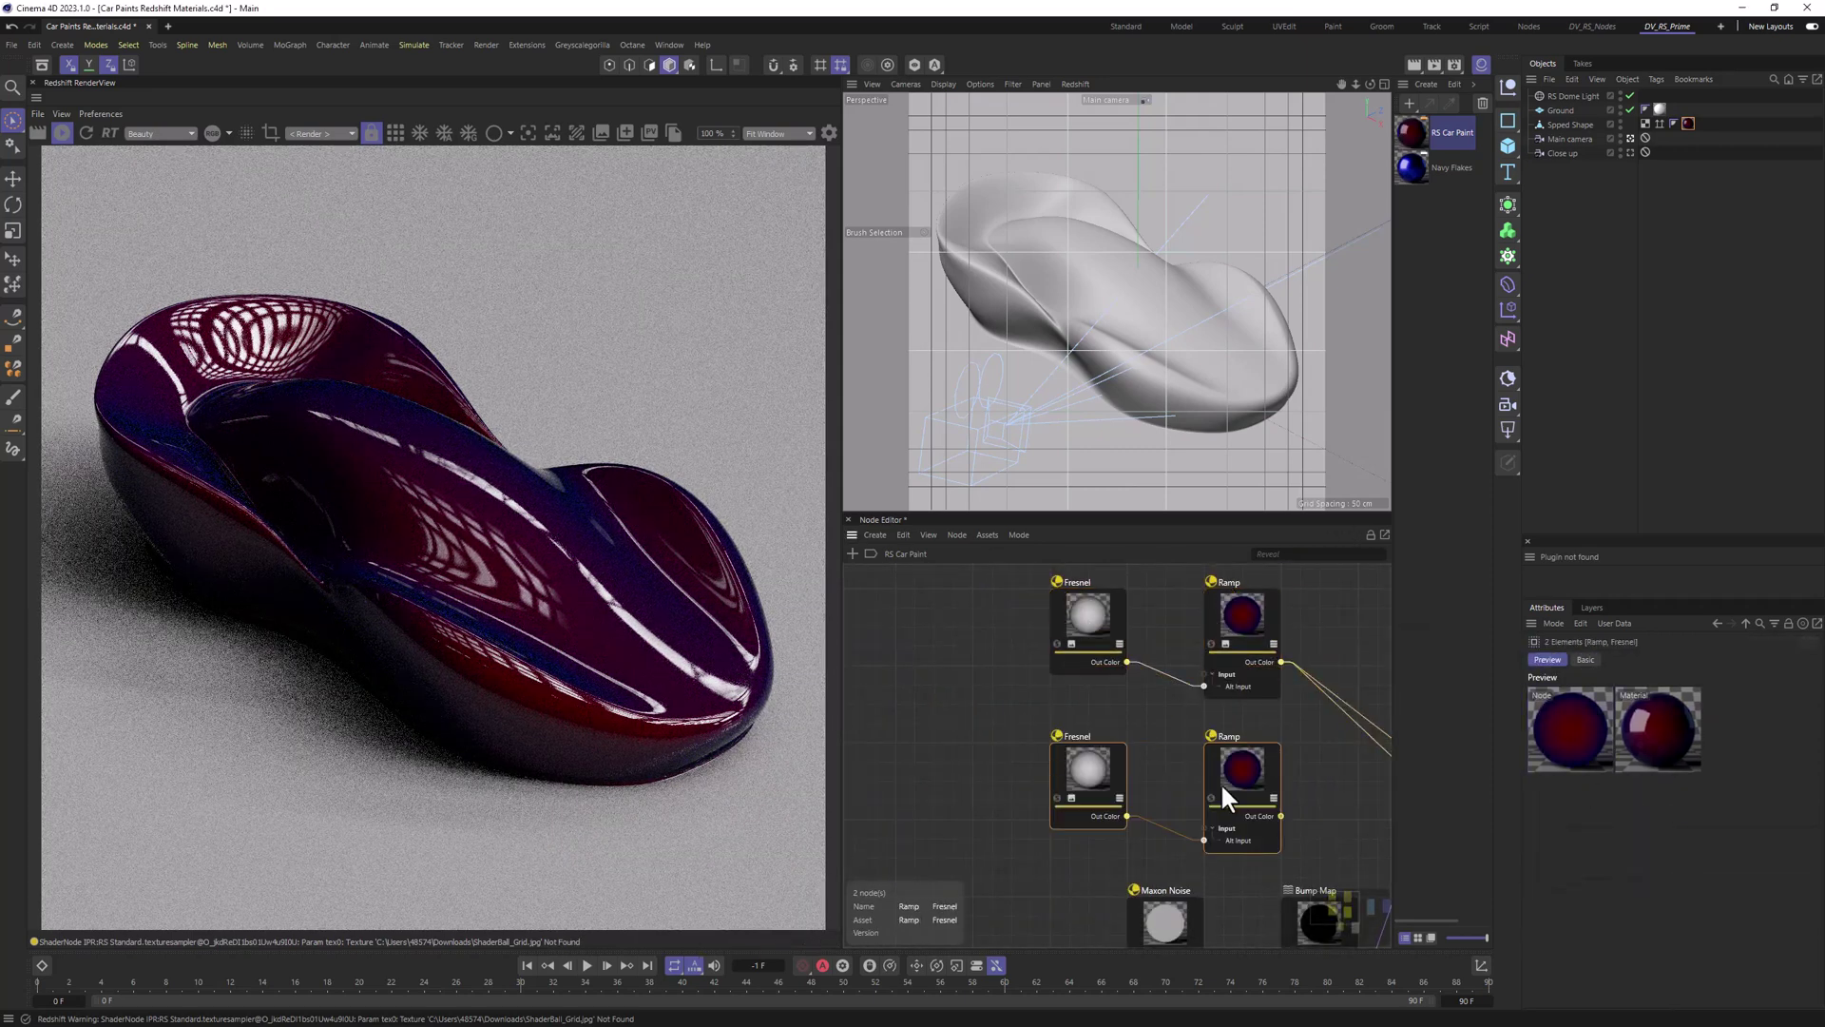
# Step: Connect the new Ramp's output to the RS Car Paint's Base Layer Specular Color
pyautogui.moveTo(1220, 783); pyautogui.dragTo(1046, 711, button='middle')
pyautogui.moveTo(1087, 759)
pyautogui.mouseDown()
pyautogui.moveTo(1036, 692)
pyautogui.moveTo(1283, 635)
pyautogui.mouseUp()
pyautogui.moveTo(1318, 665)
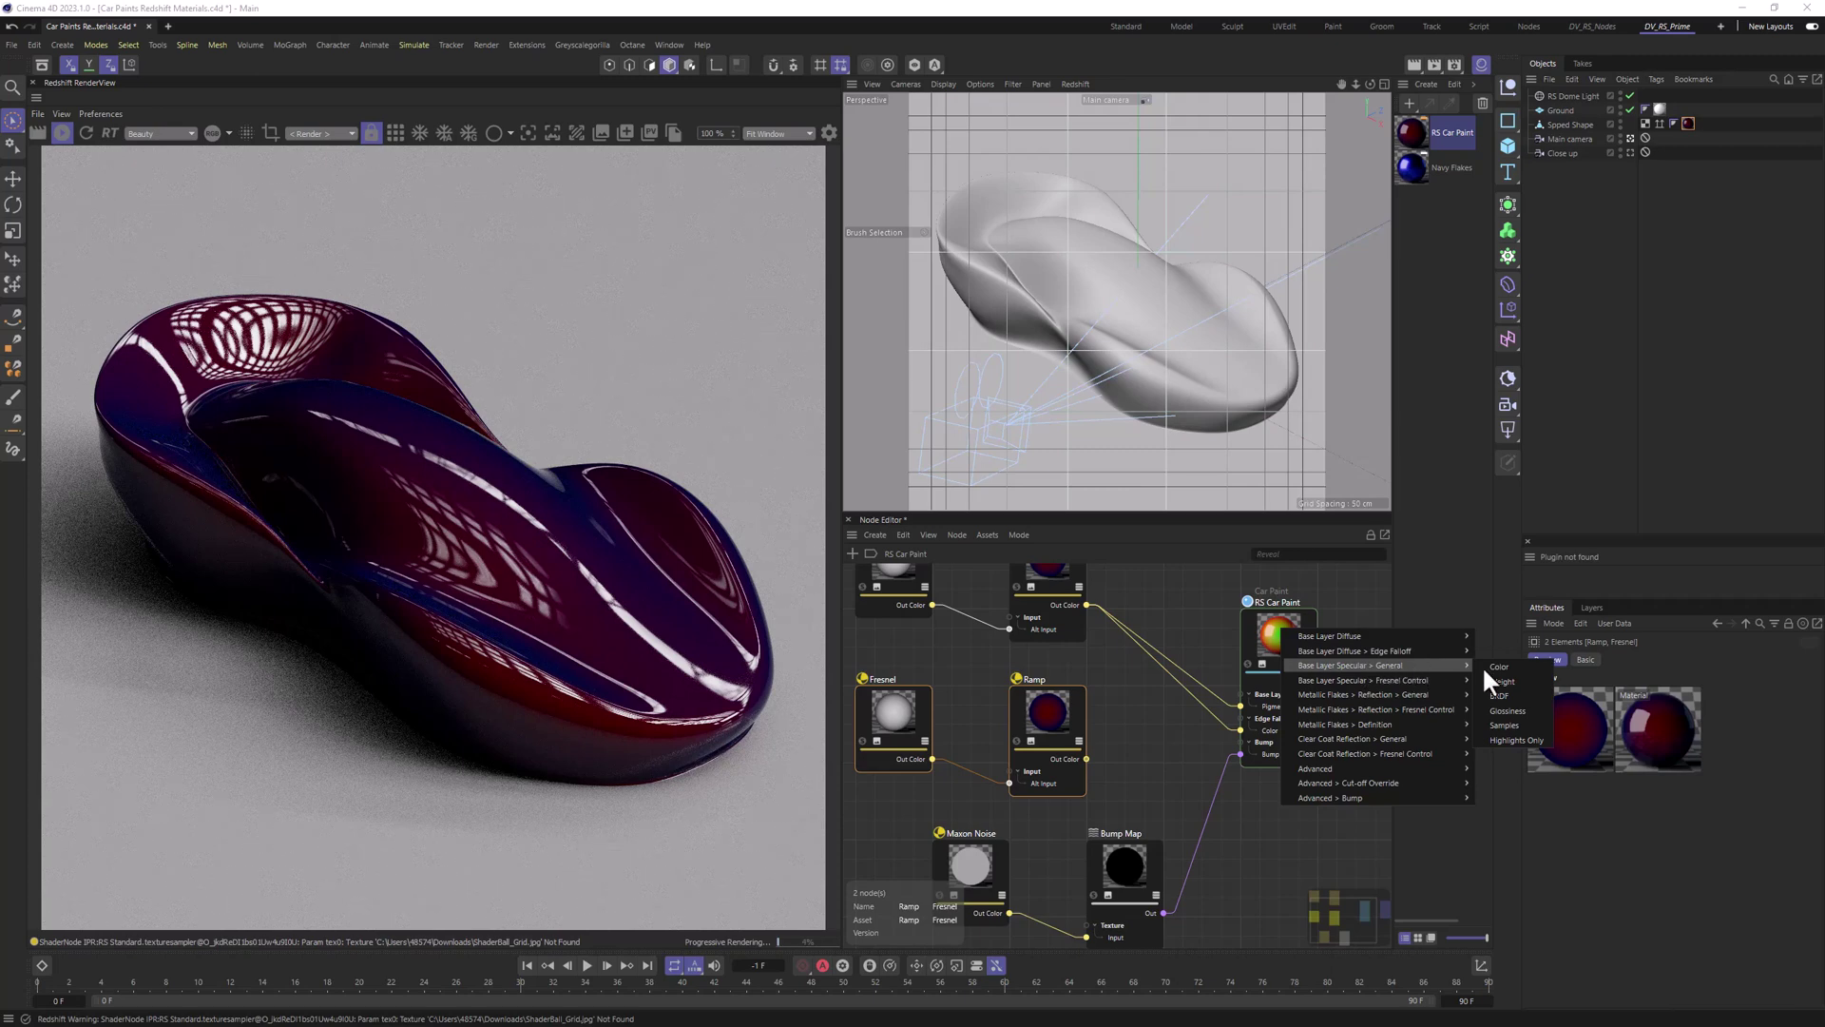
pyautogui.click(1507, 667)
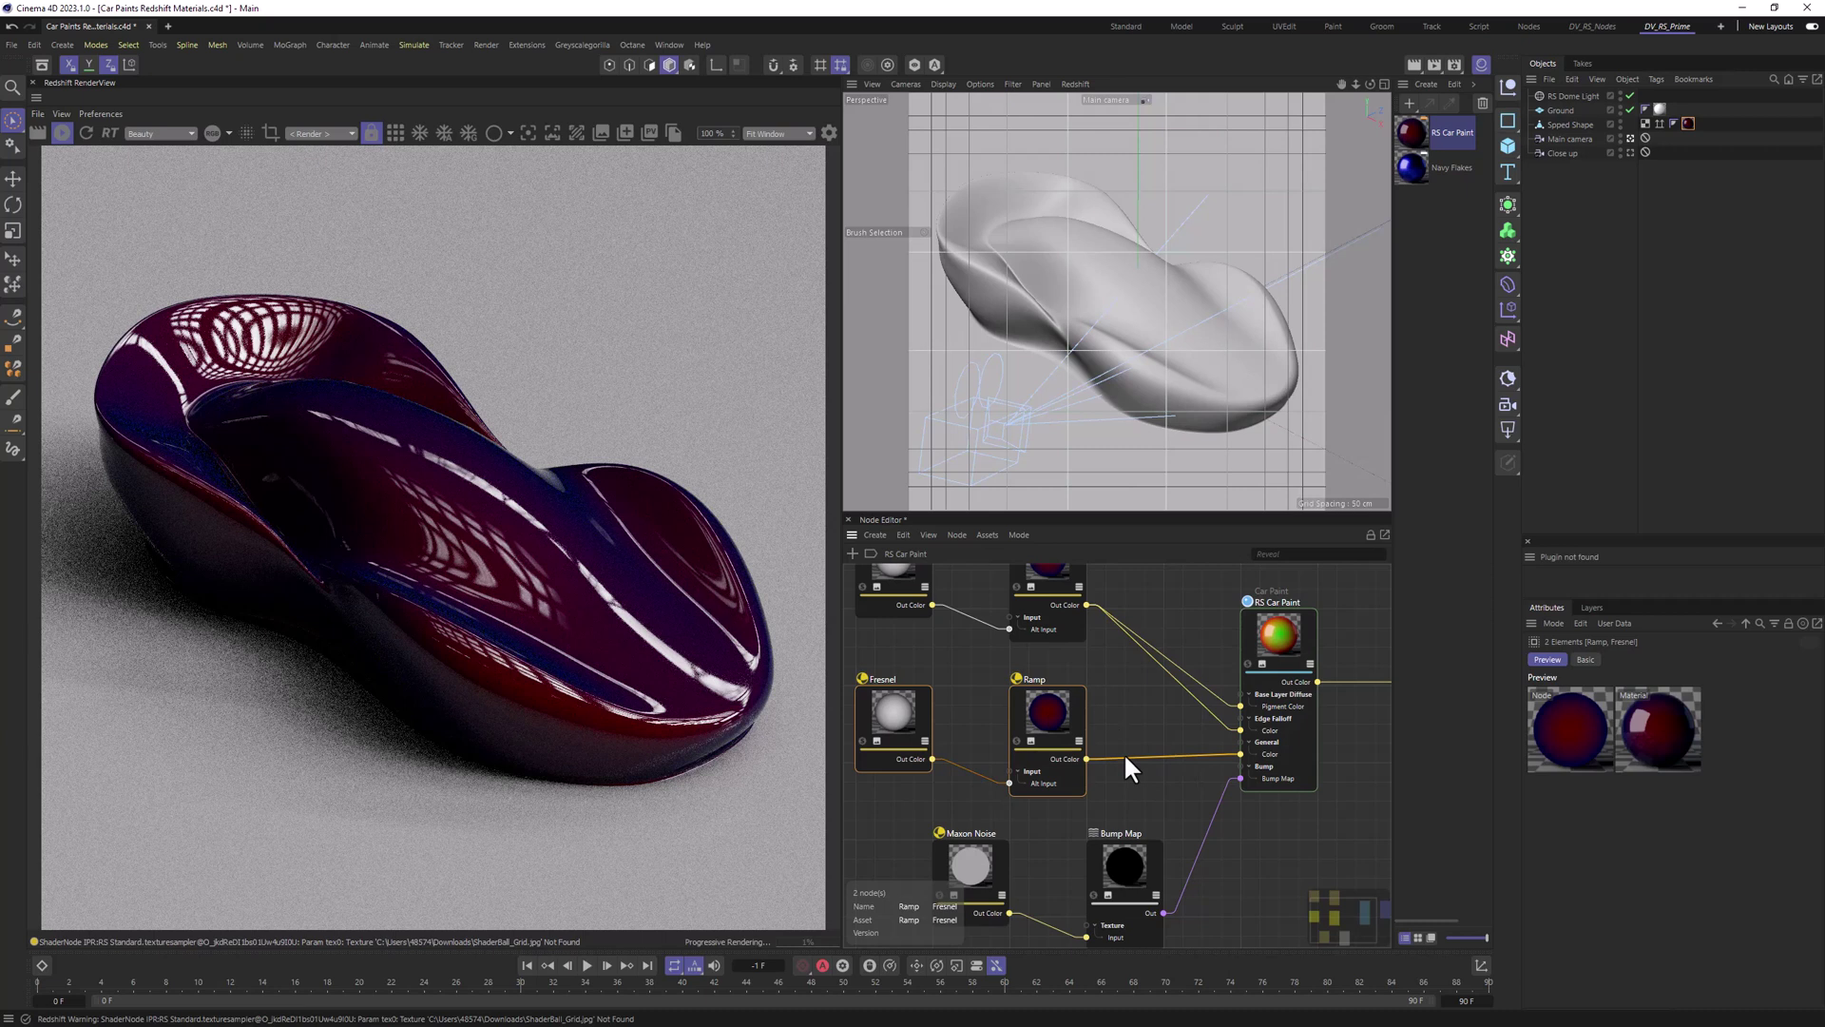
pyautogui.click(1038, 719)
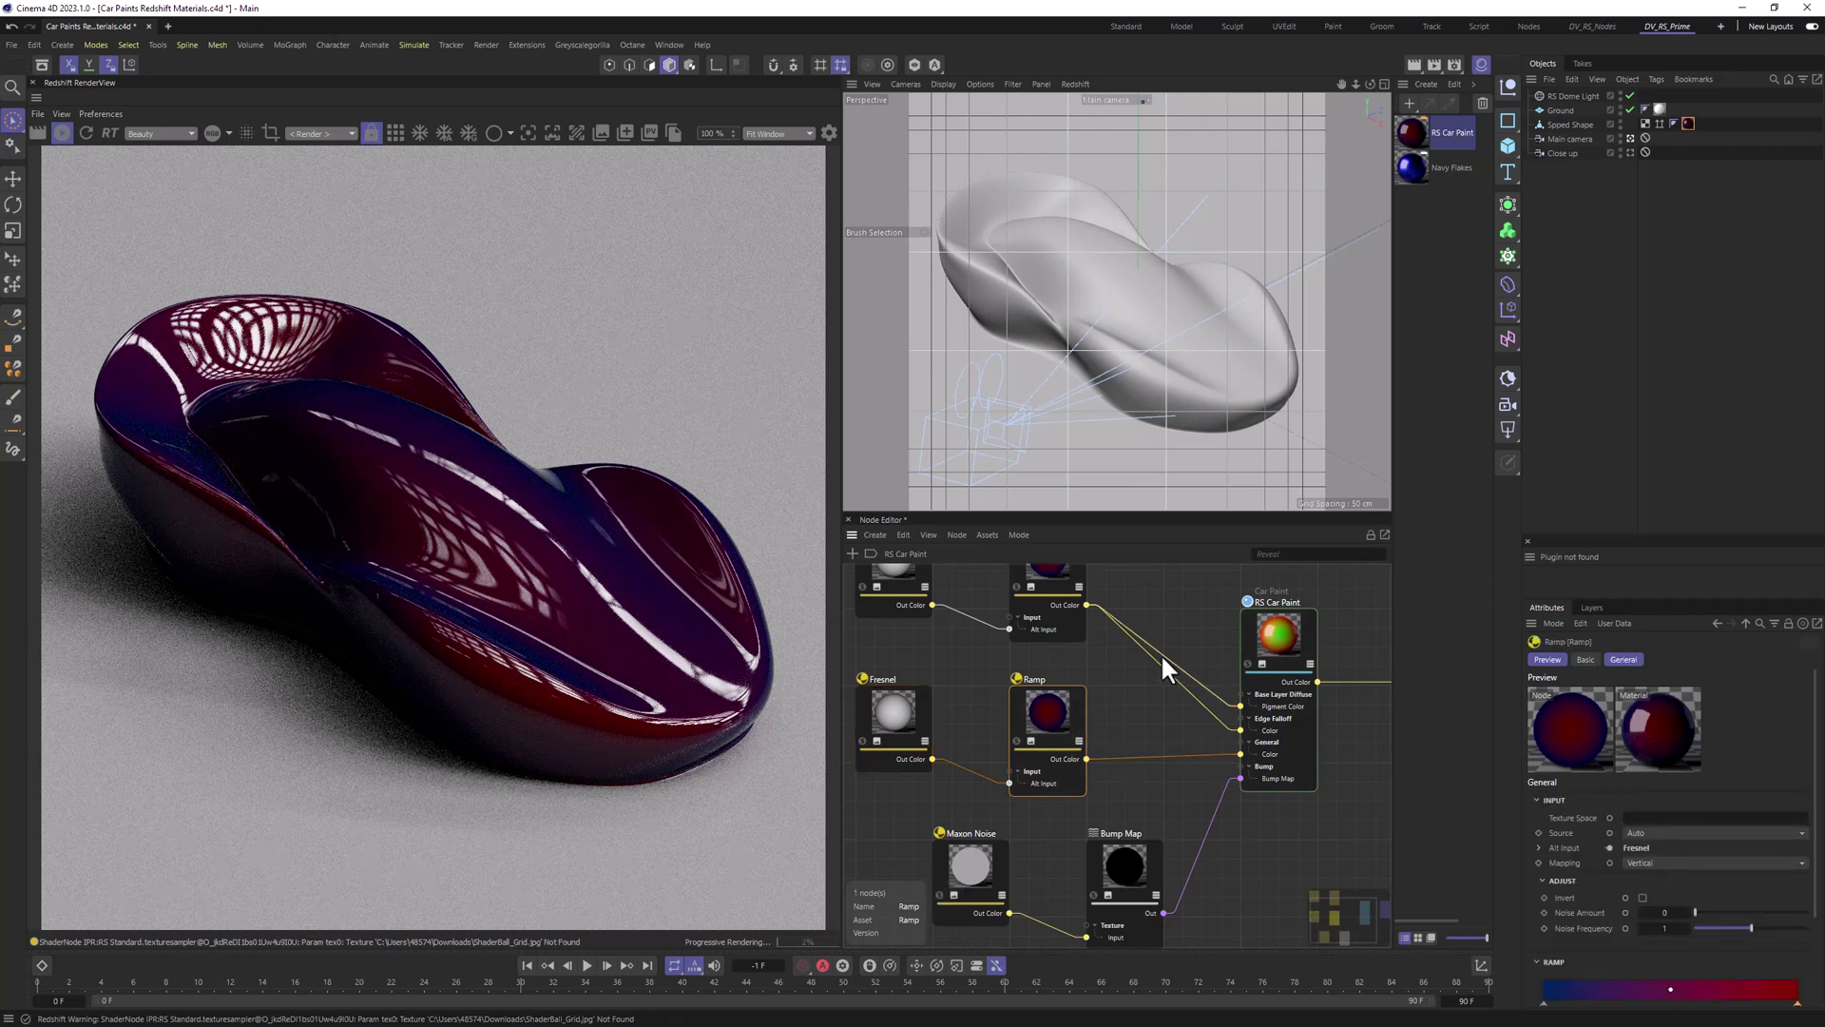
# Step: Set the RS Car Paint's base layer specular weight to 1
pyautogui.click(1278, 656)
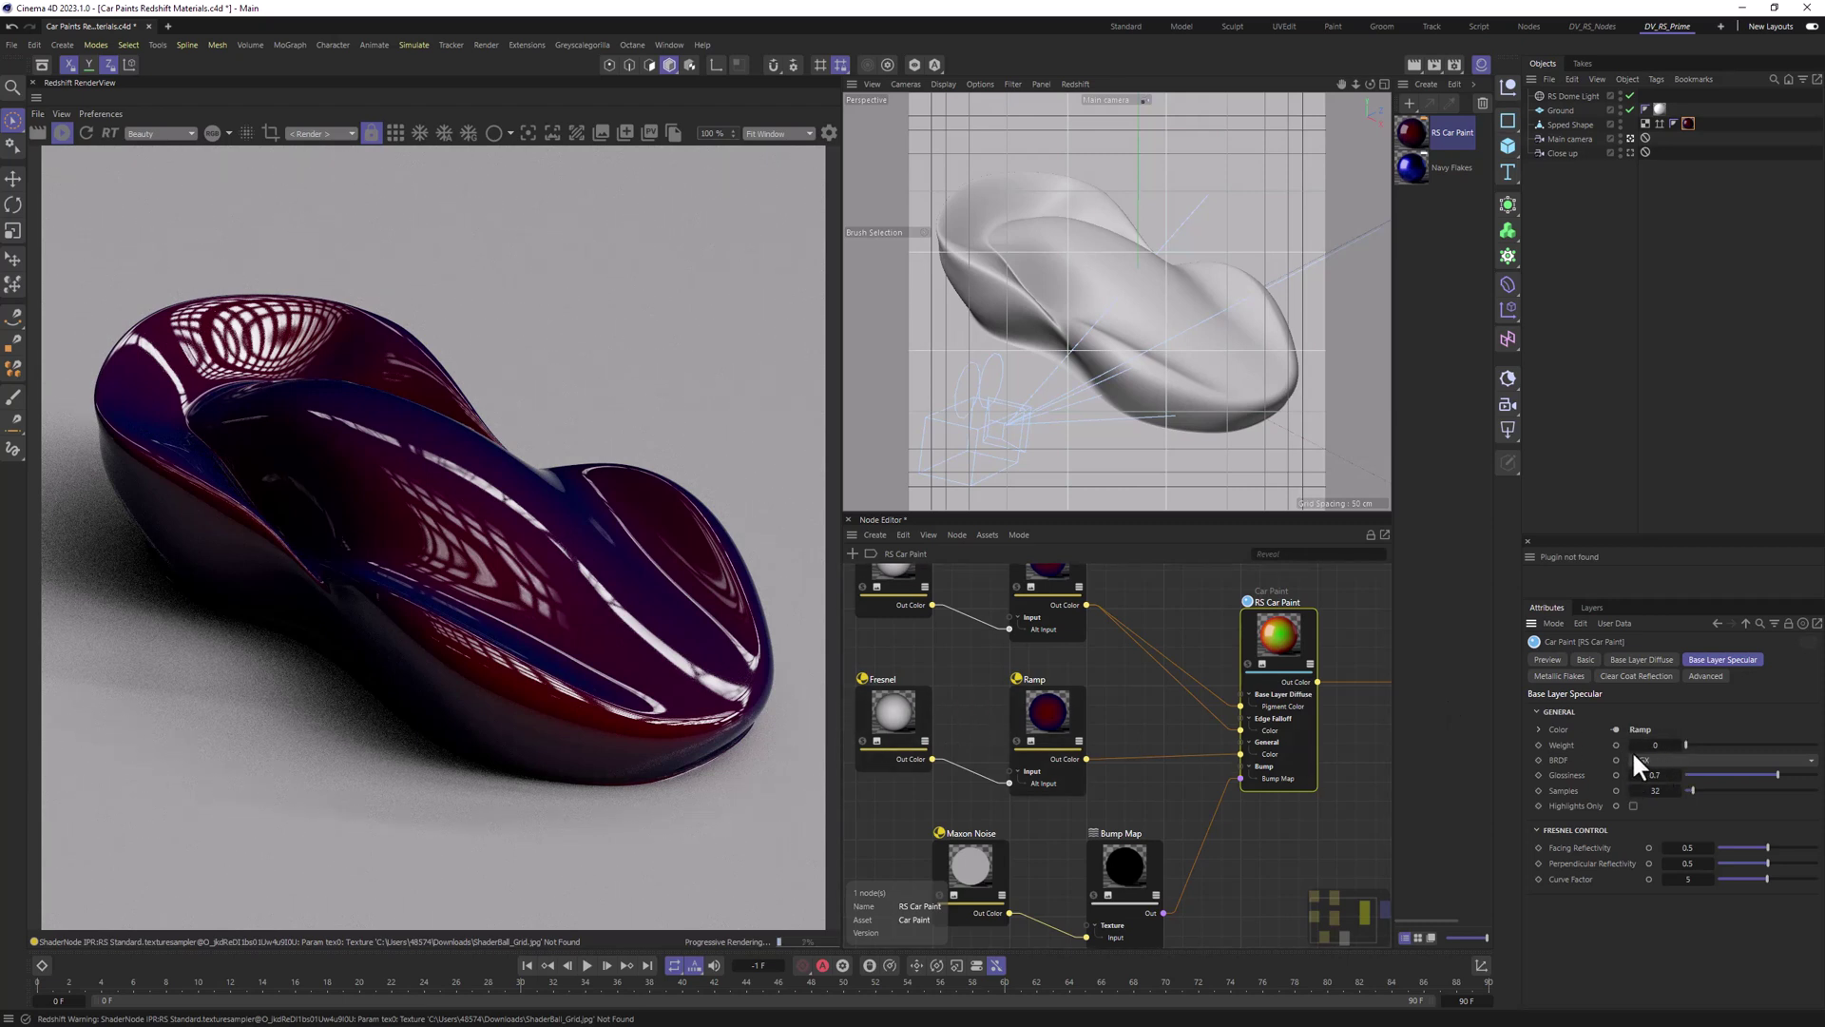
pyautogui.write('1')
pyautogui.press('Return')
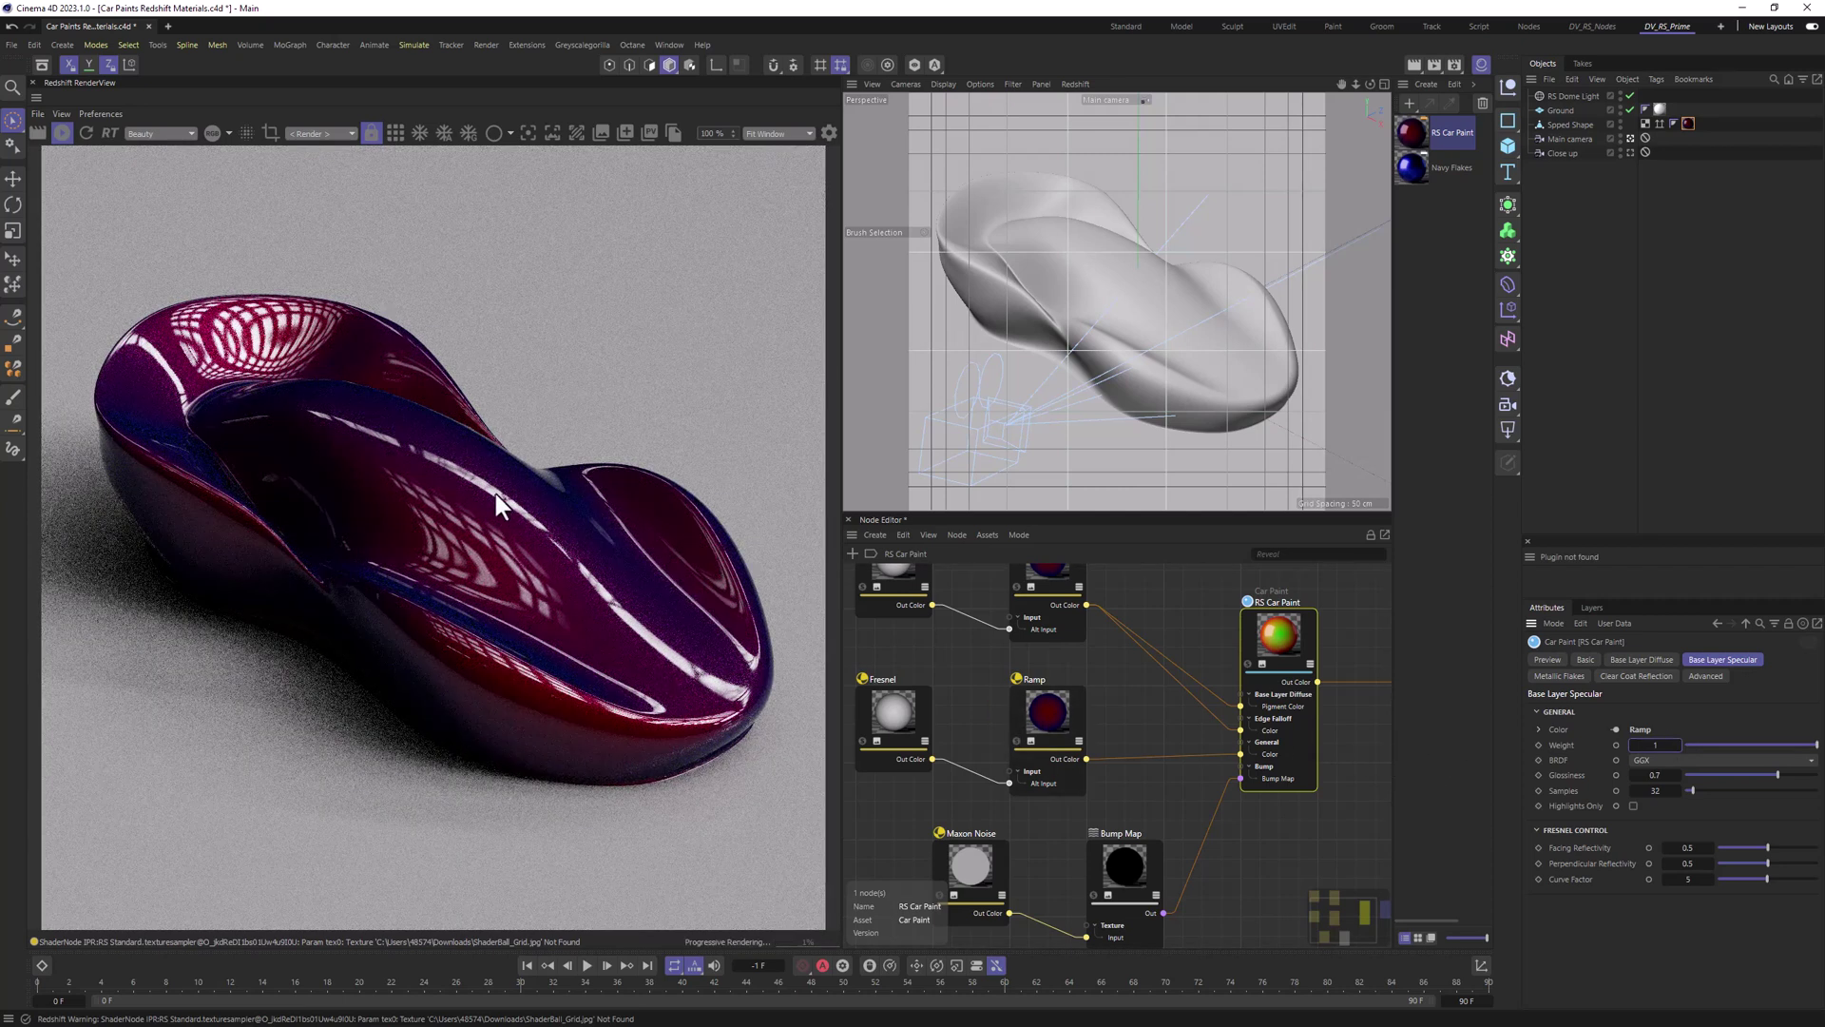
# Step: Raise the specular Ramp's blue and red knots to full brightness and refresh the render
pyautogui.click(1019, 706)
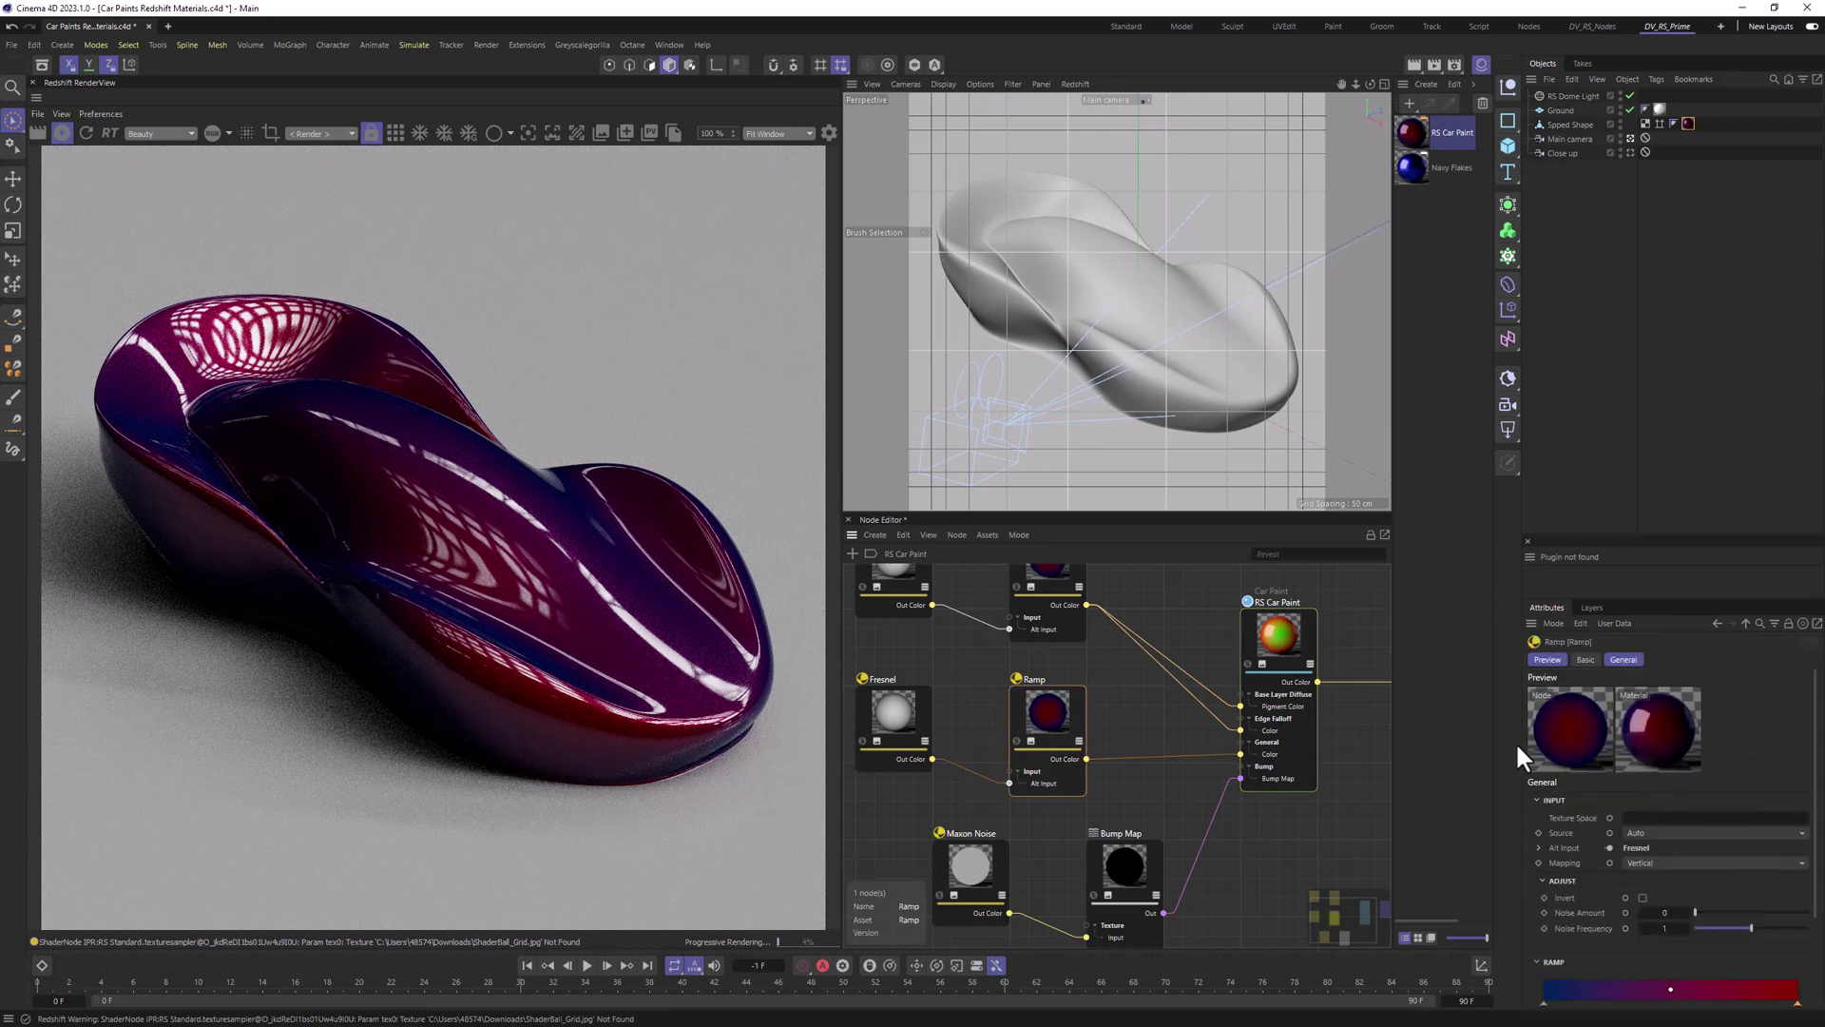
pyautogui.scroll(-2, 1630, 807)
pyautogui.click(1544, 920)
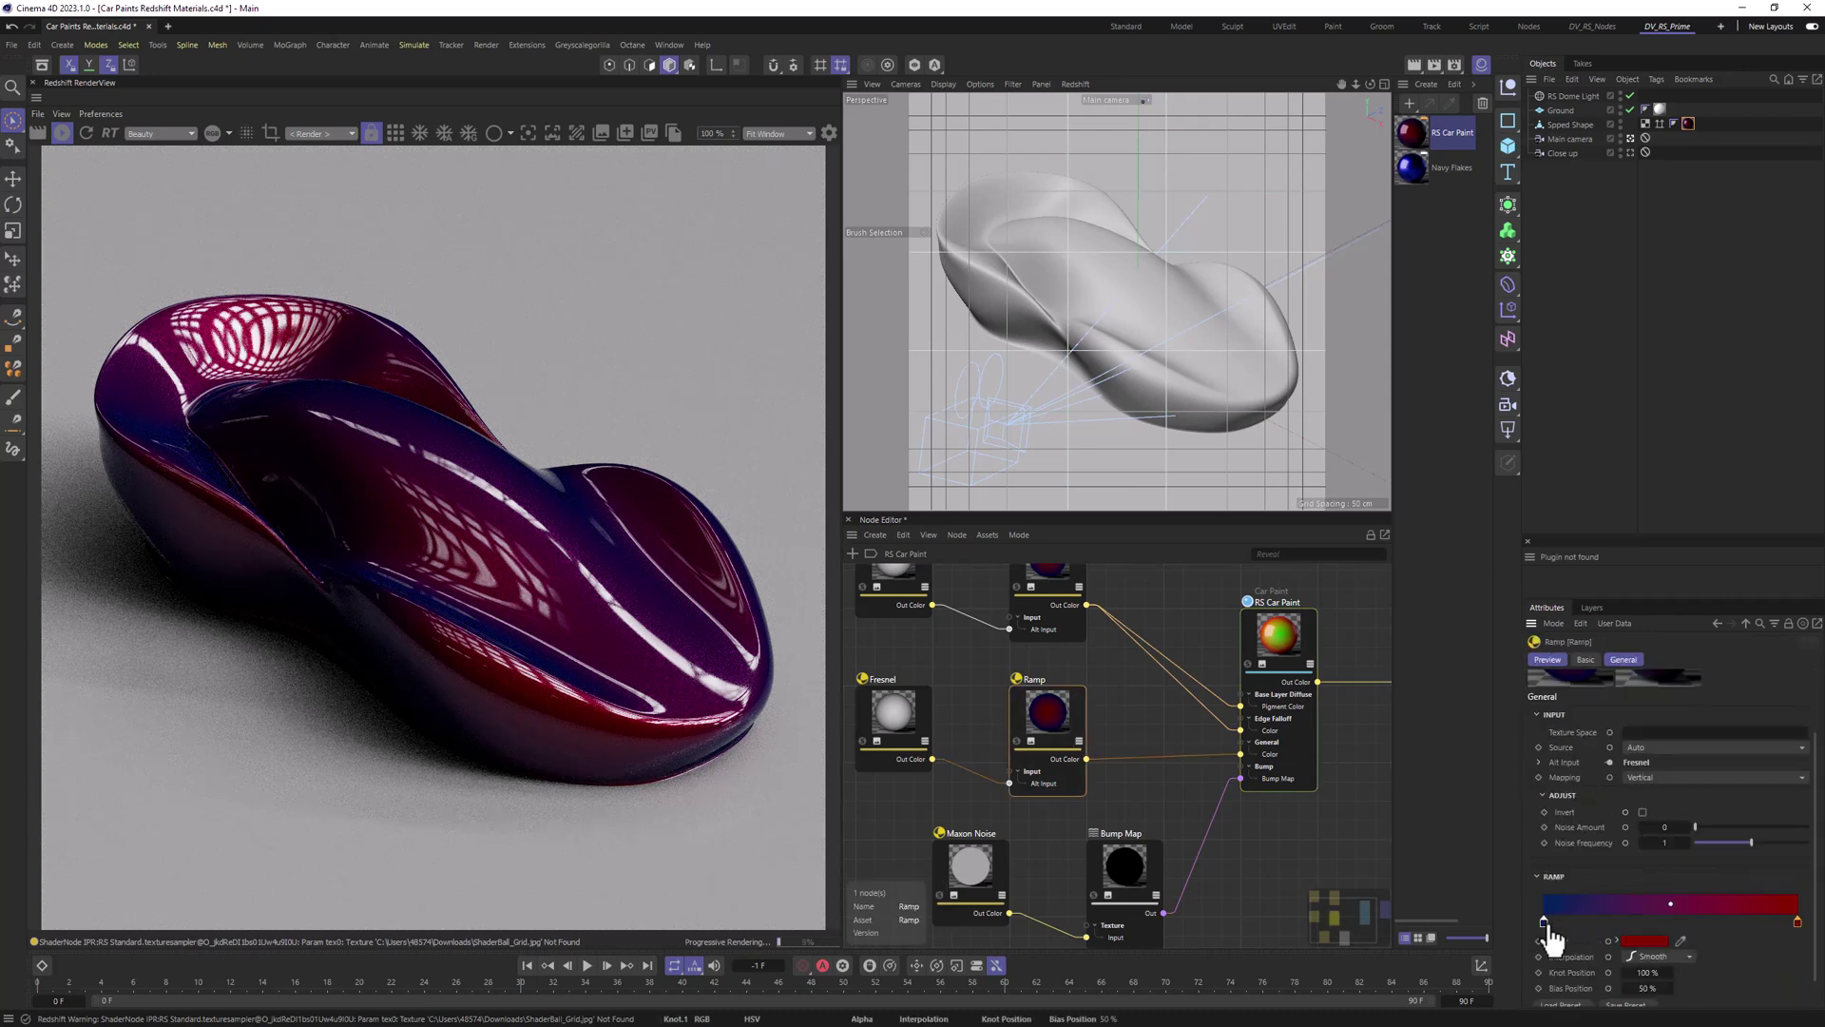
pyautogui.click(1643, 941)
pyautogui.moveTo(1777, 837); pyautogui.dragTo(1561, 681)
pyautogui.moveTo(1471, 825); pyautogui.dragTo(1569, 825)
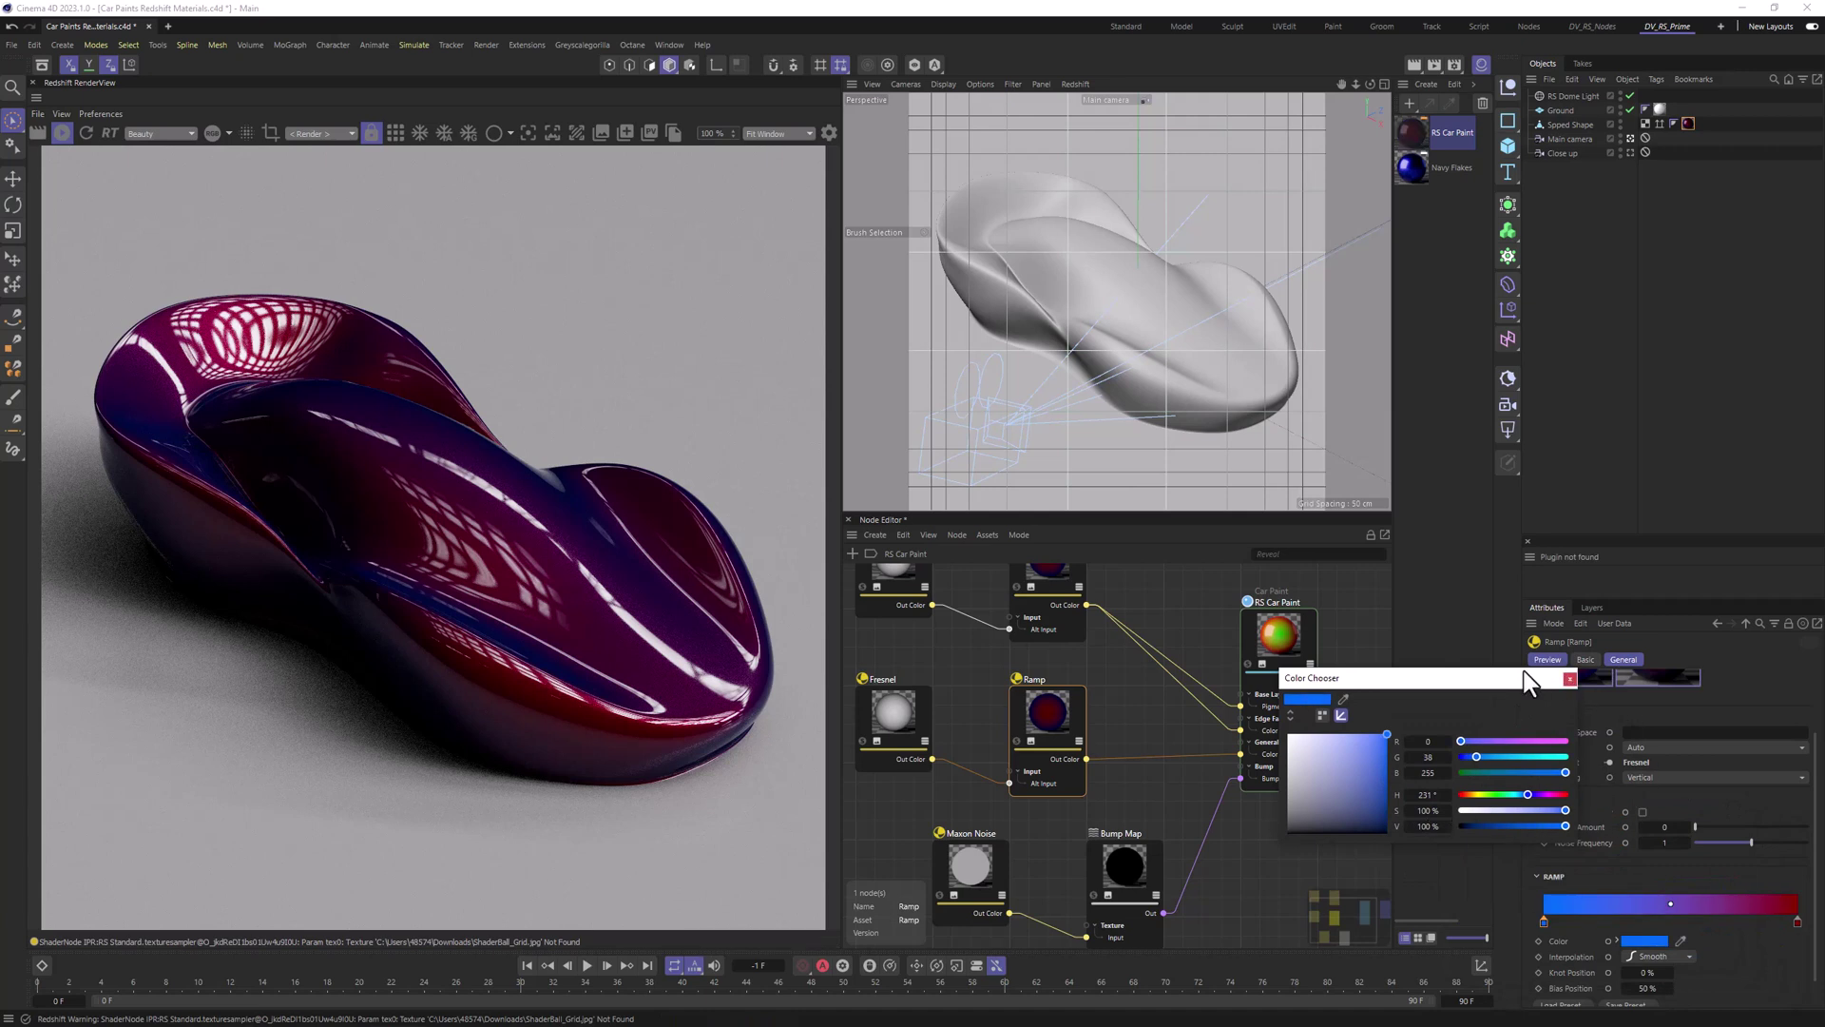
pyautogui.click(1569, 677)
pyautogui.click(1797, 921)
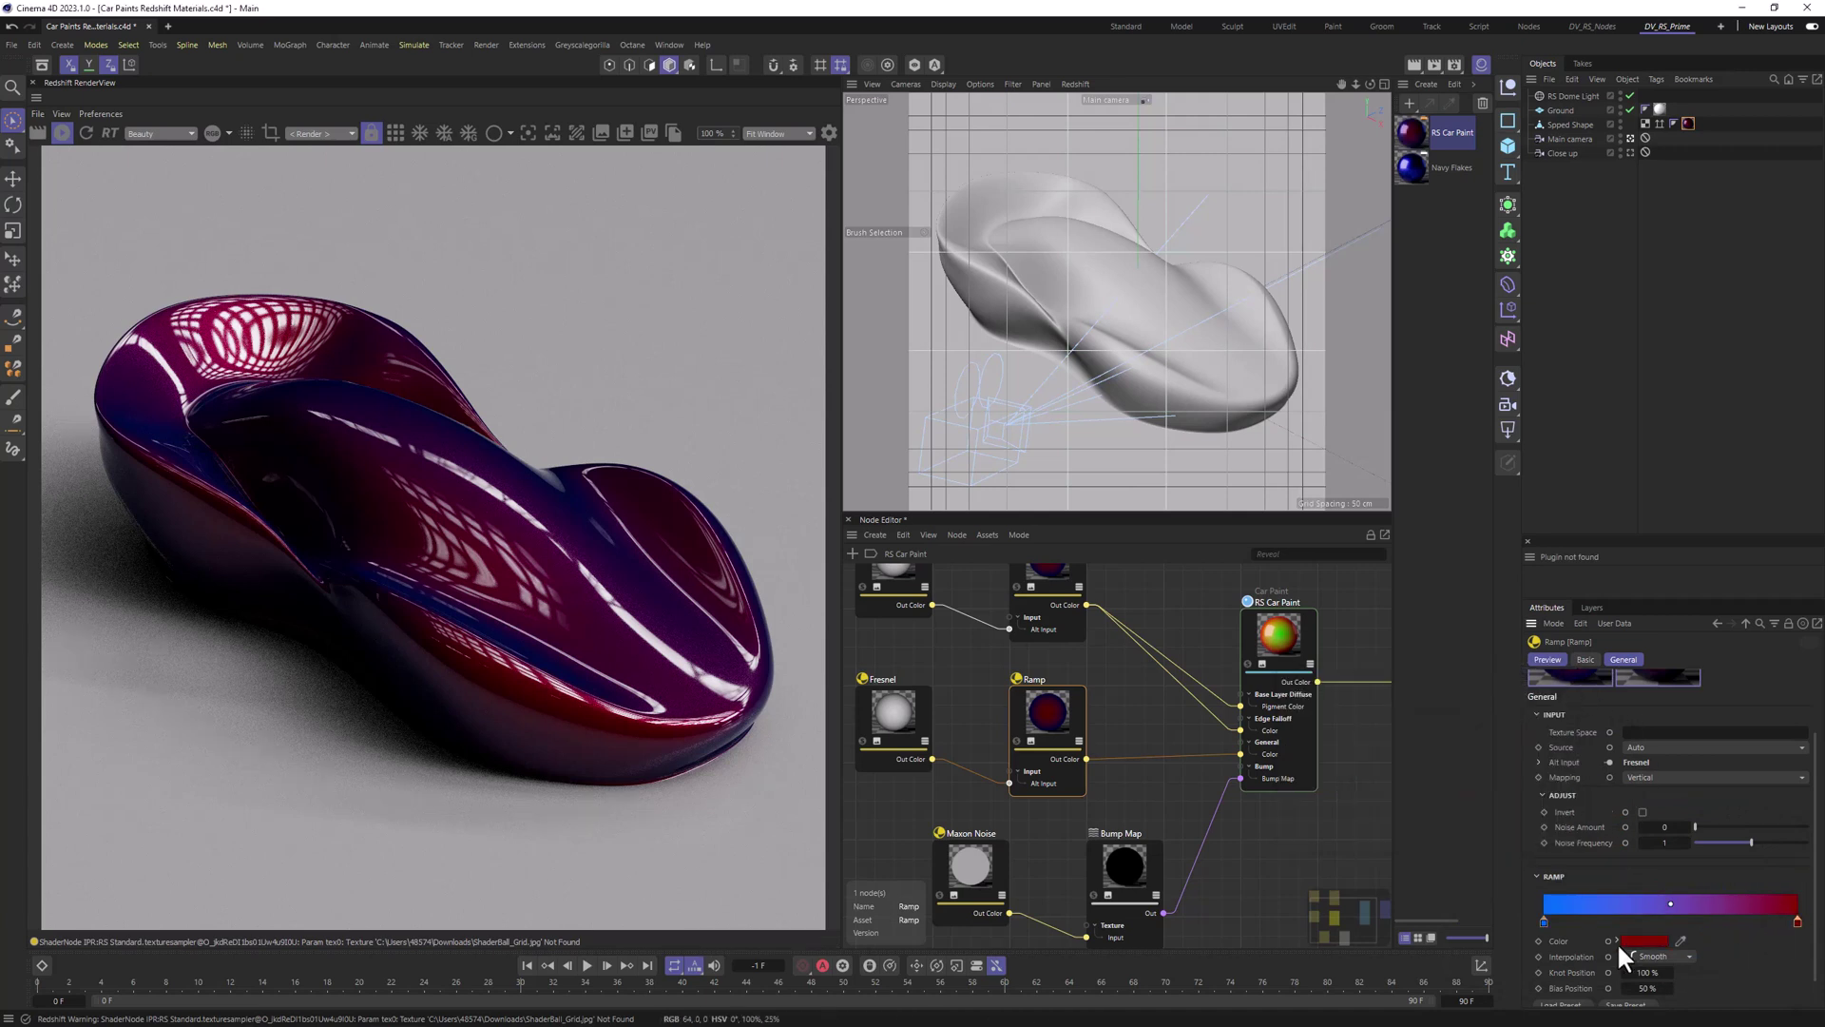
pyautogui.click(1642, 941)
pyautogui.moveTo(1692, 980); pyautogui.dragTo(1783, 980)
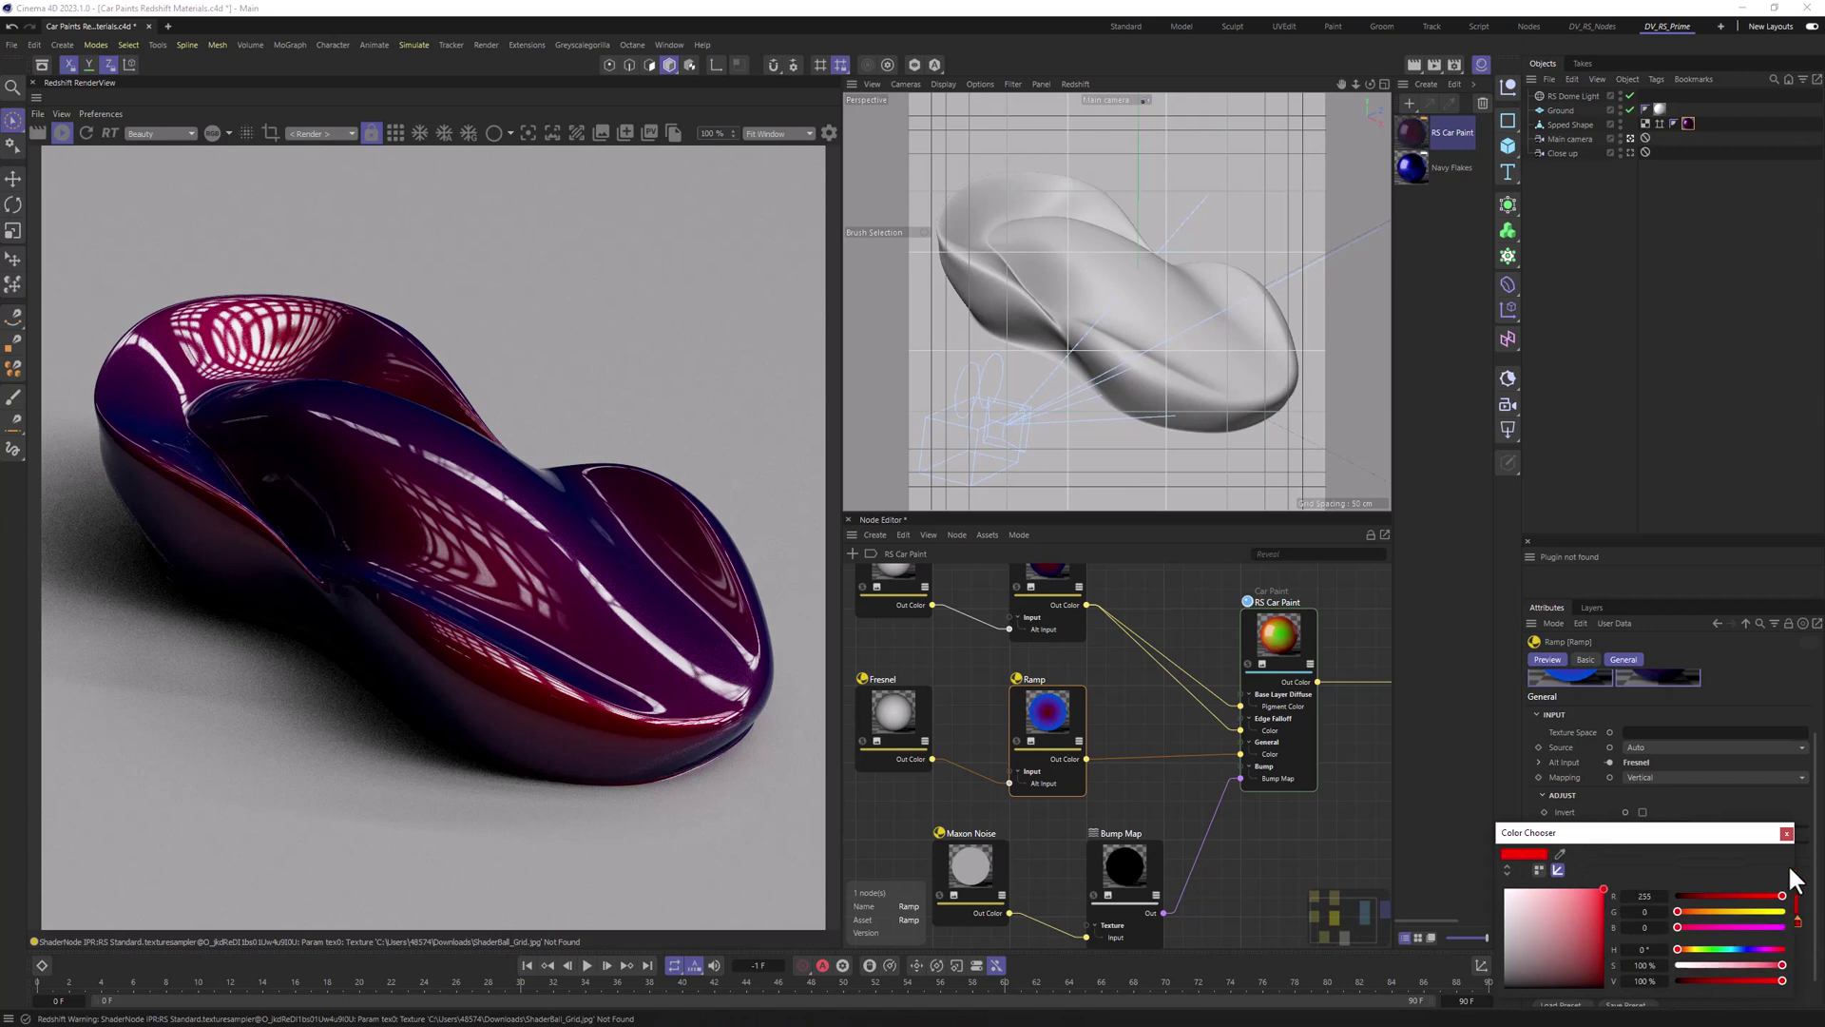
pyautogui.click(1786, 833)
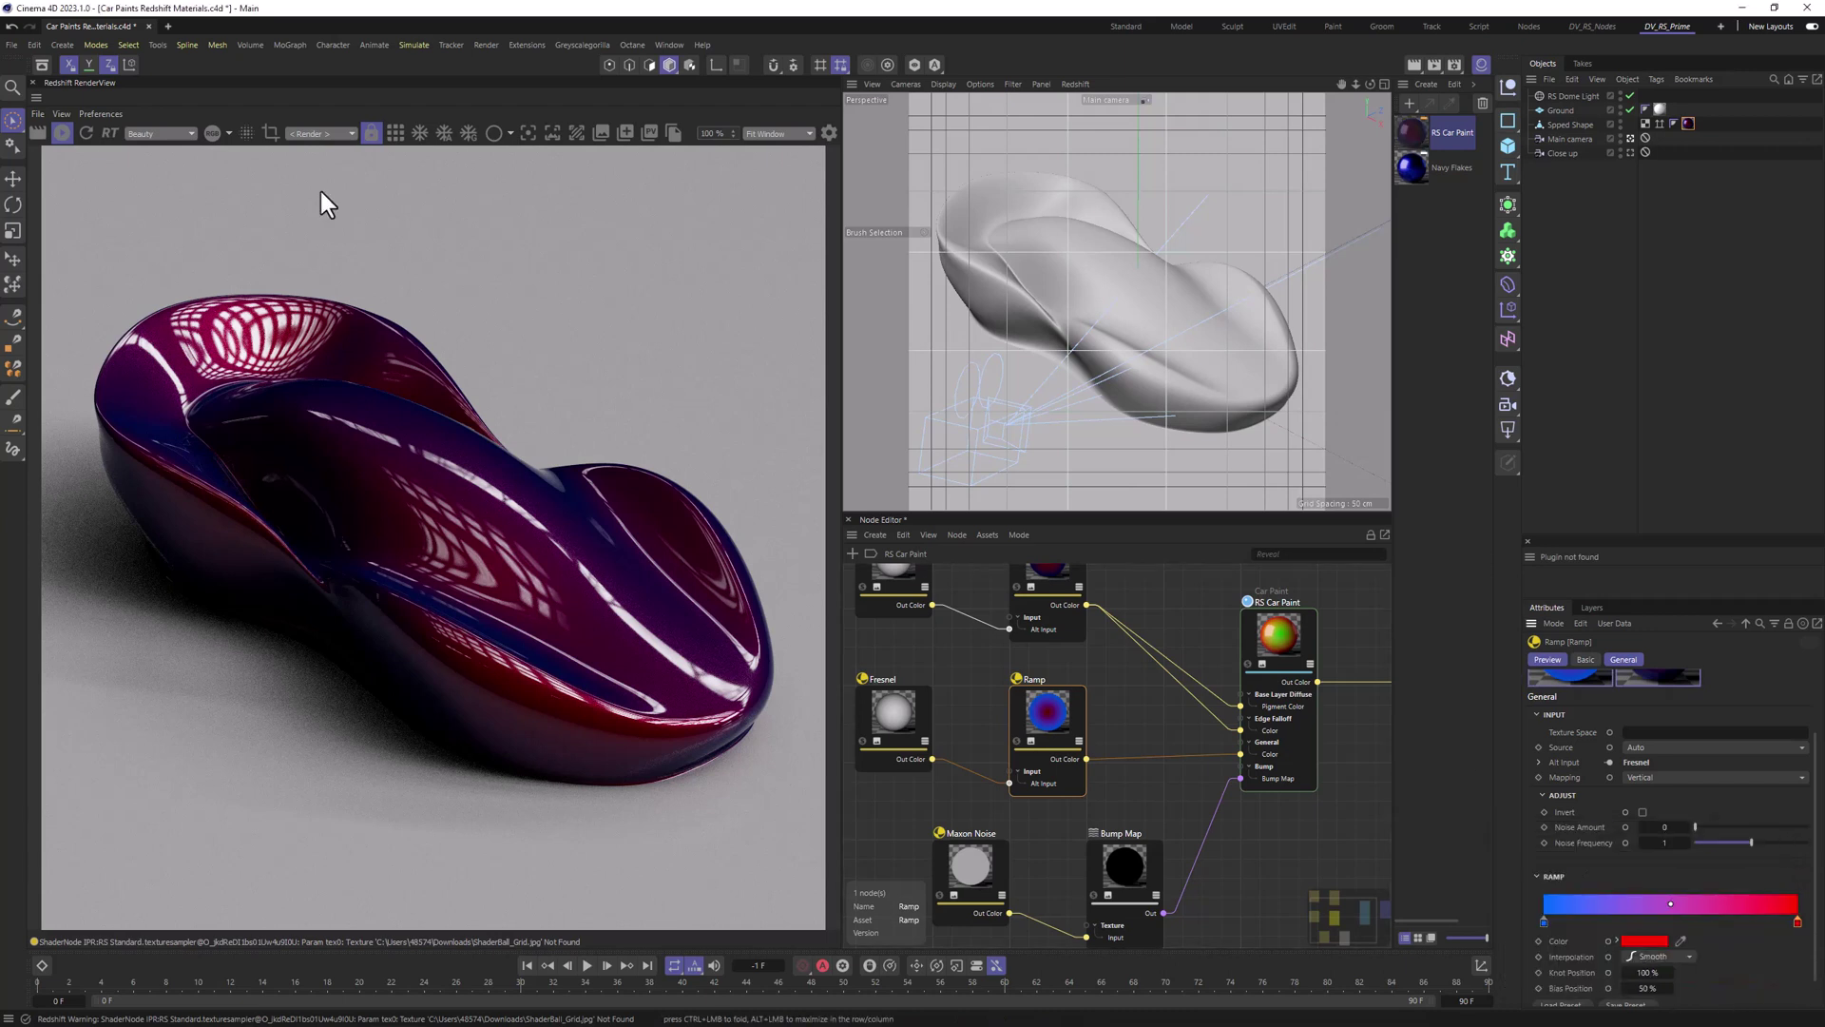
pyautogui.click(86, 133)
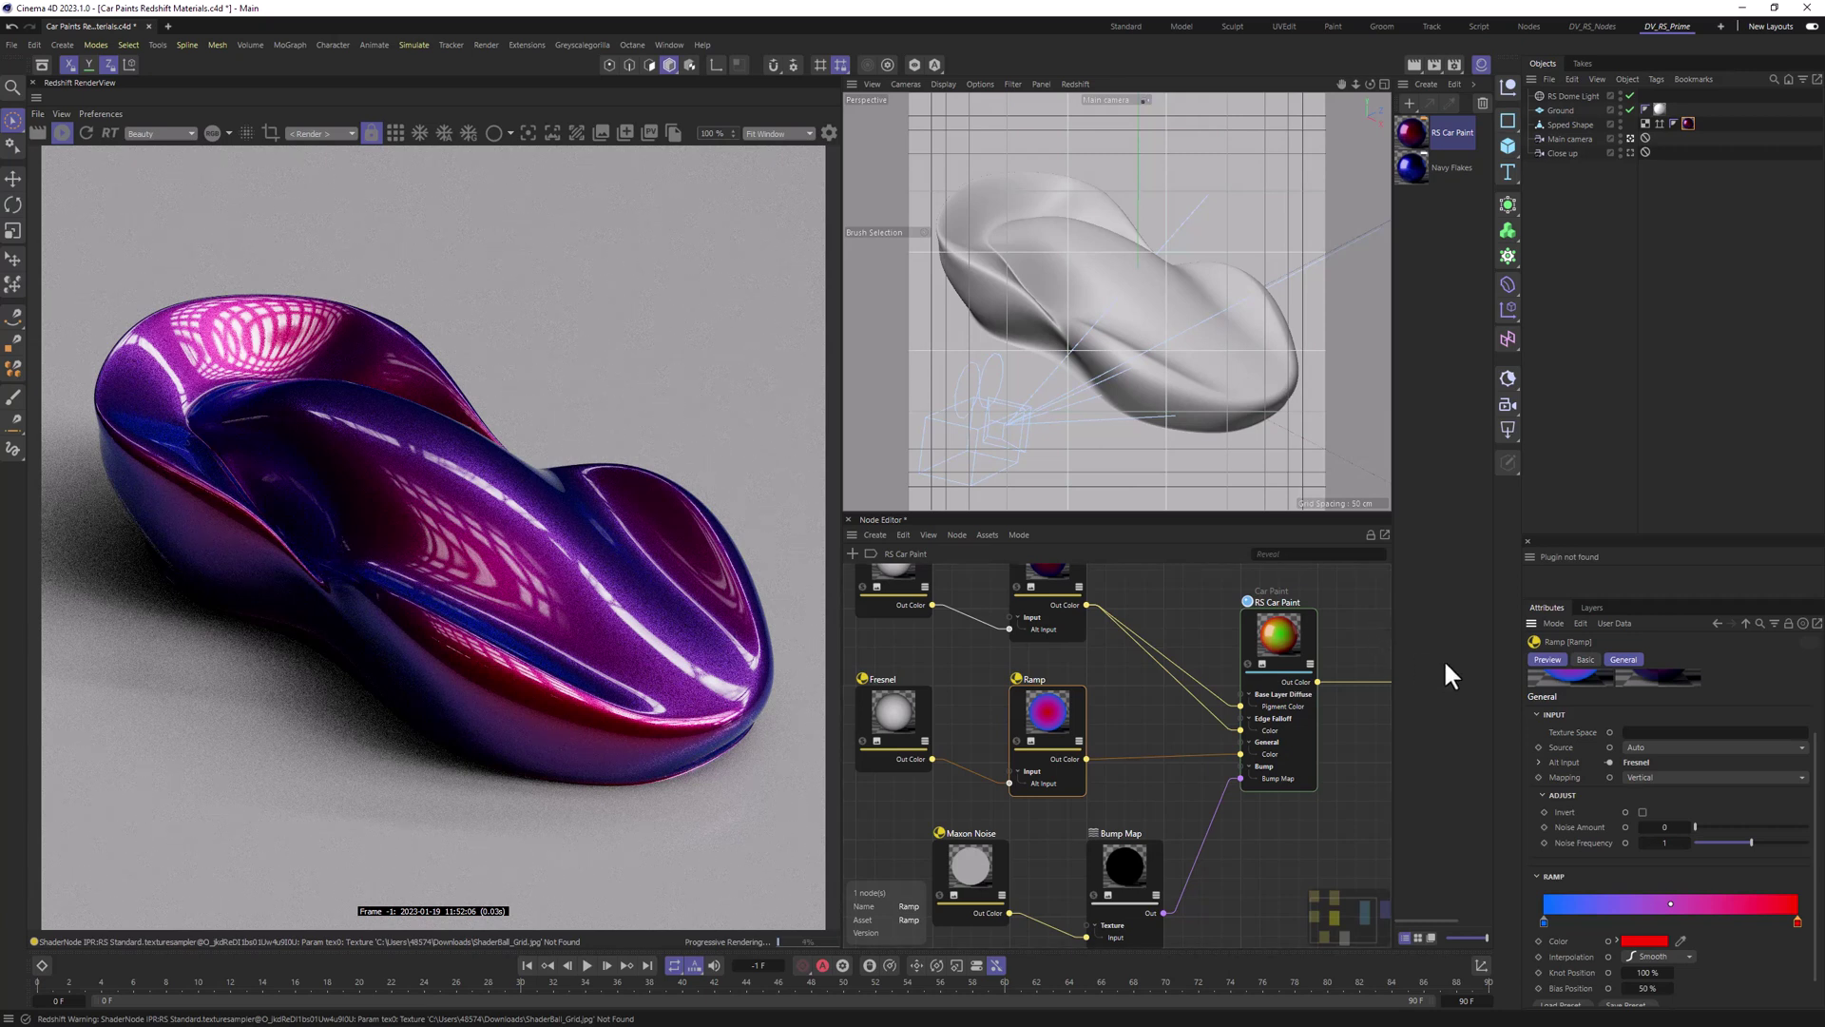
# Step: Set the RS Car Paint's metallic flakes weight to 10
pyautogui.click(1253, 721)
pyautogui.click(1547, 675)
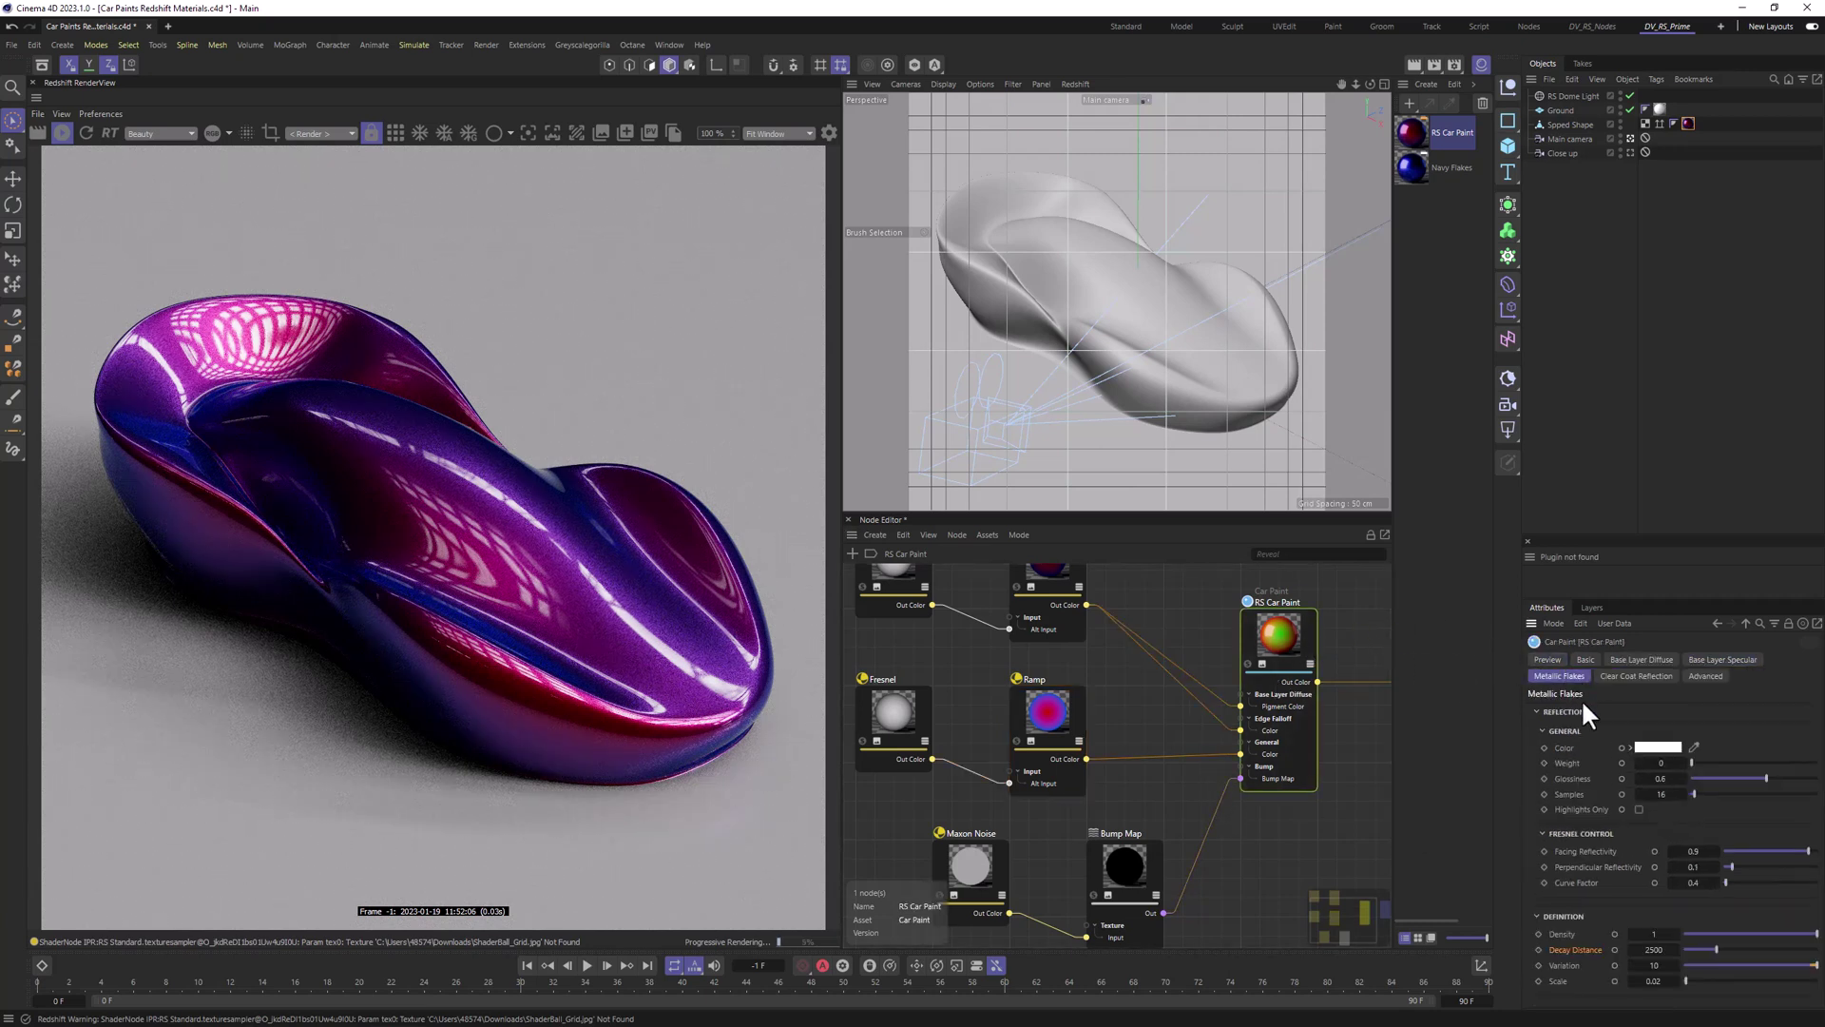
pyautogui.click(1681, 761)
pyautogui.write('10')
pyautogui.press('Return')
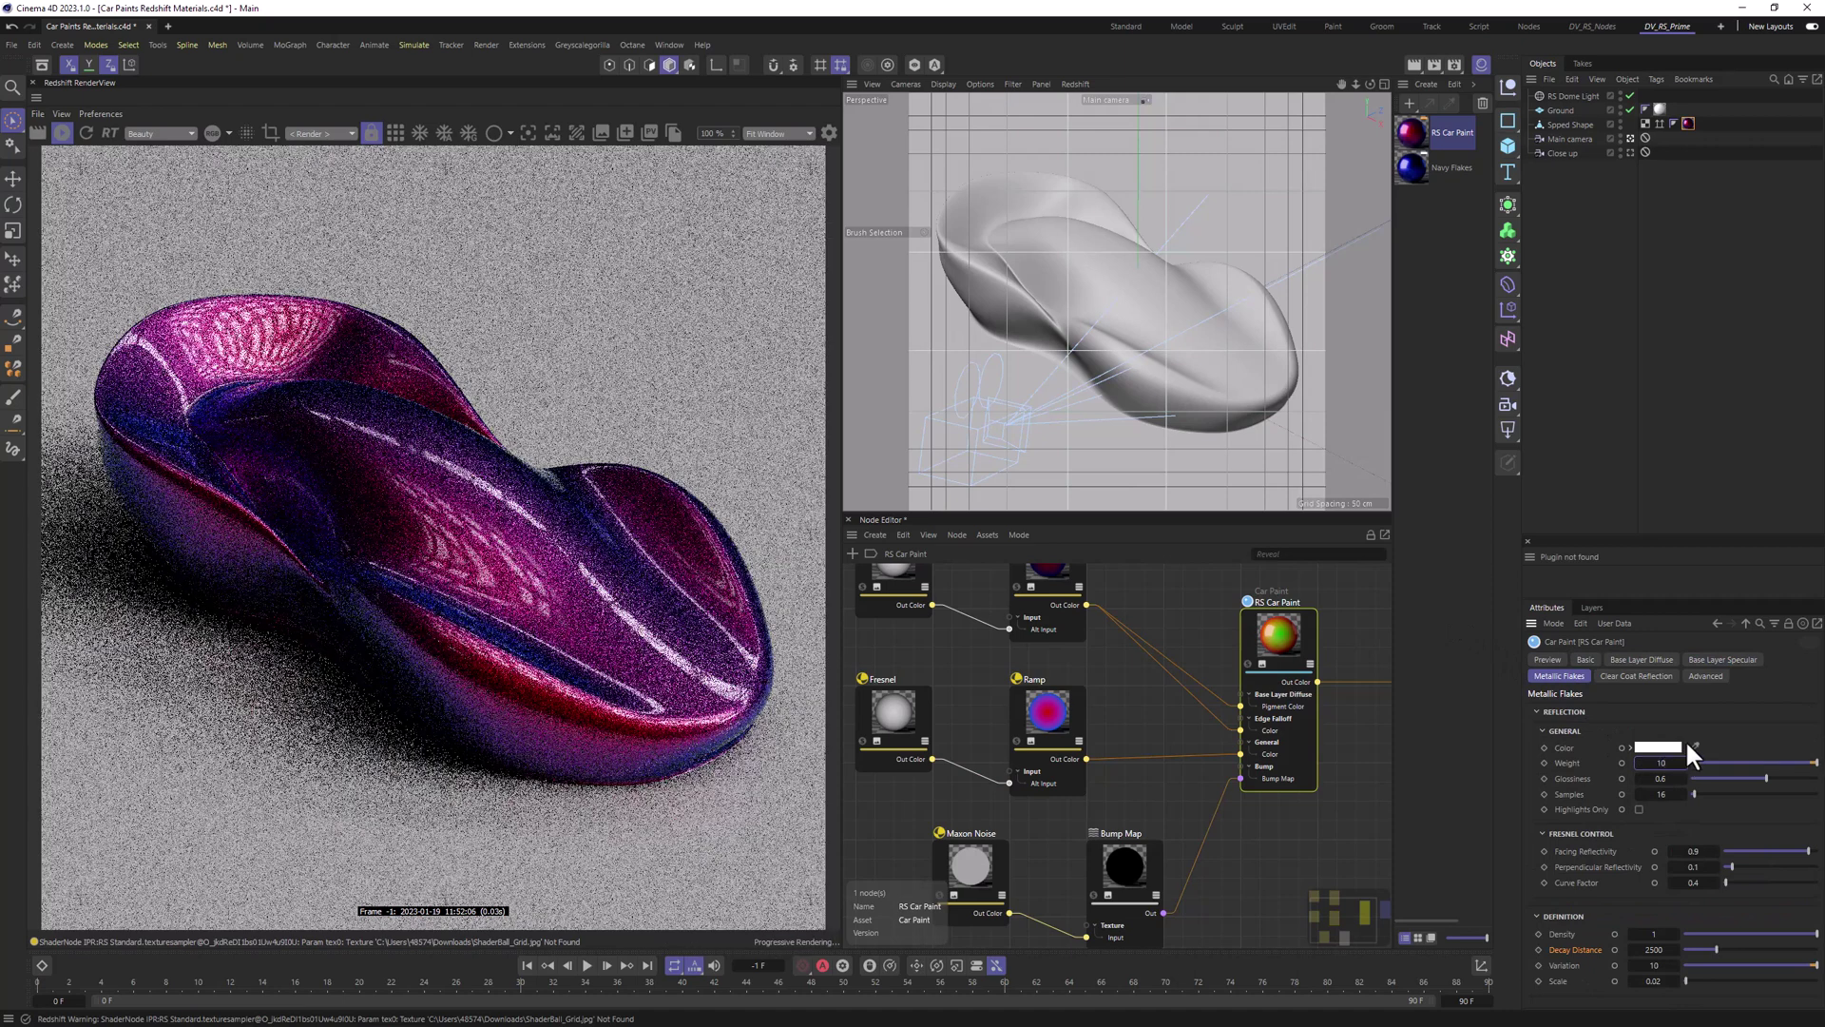
pyautogui.click(1714, 660)
pyautogui.click(1629, 658)
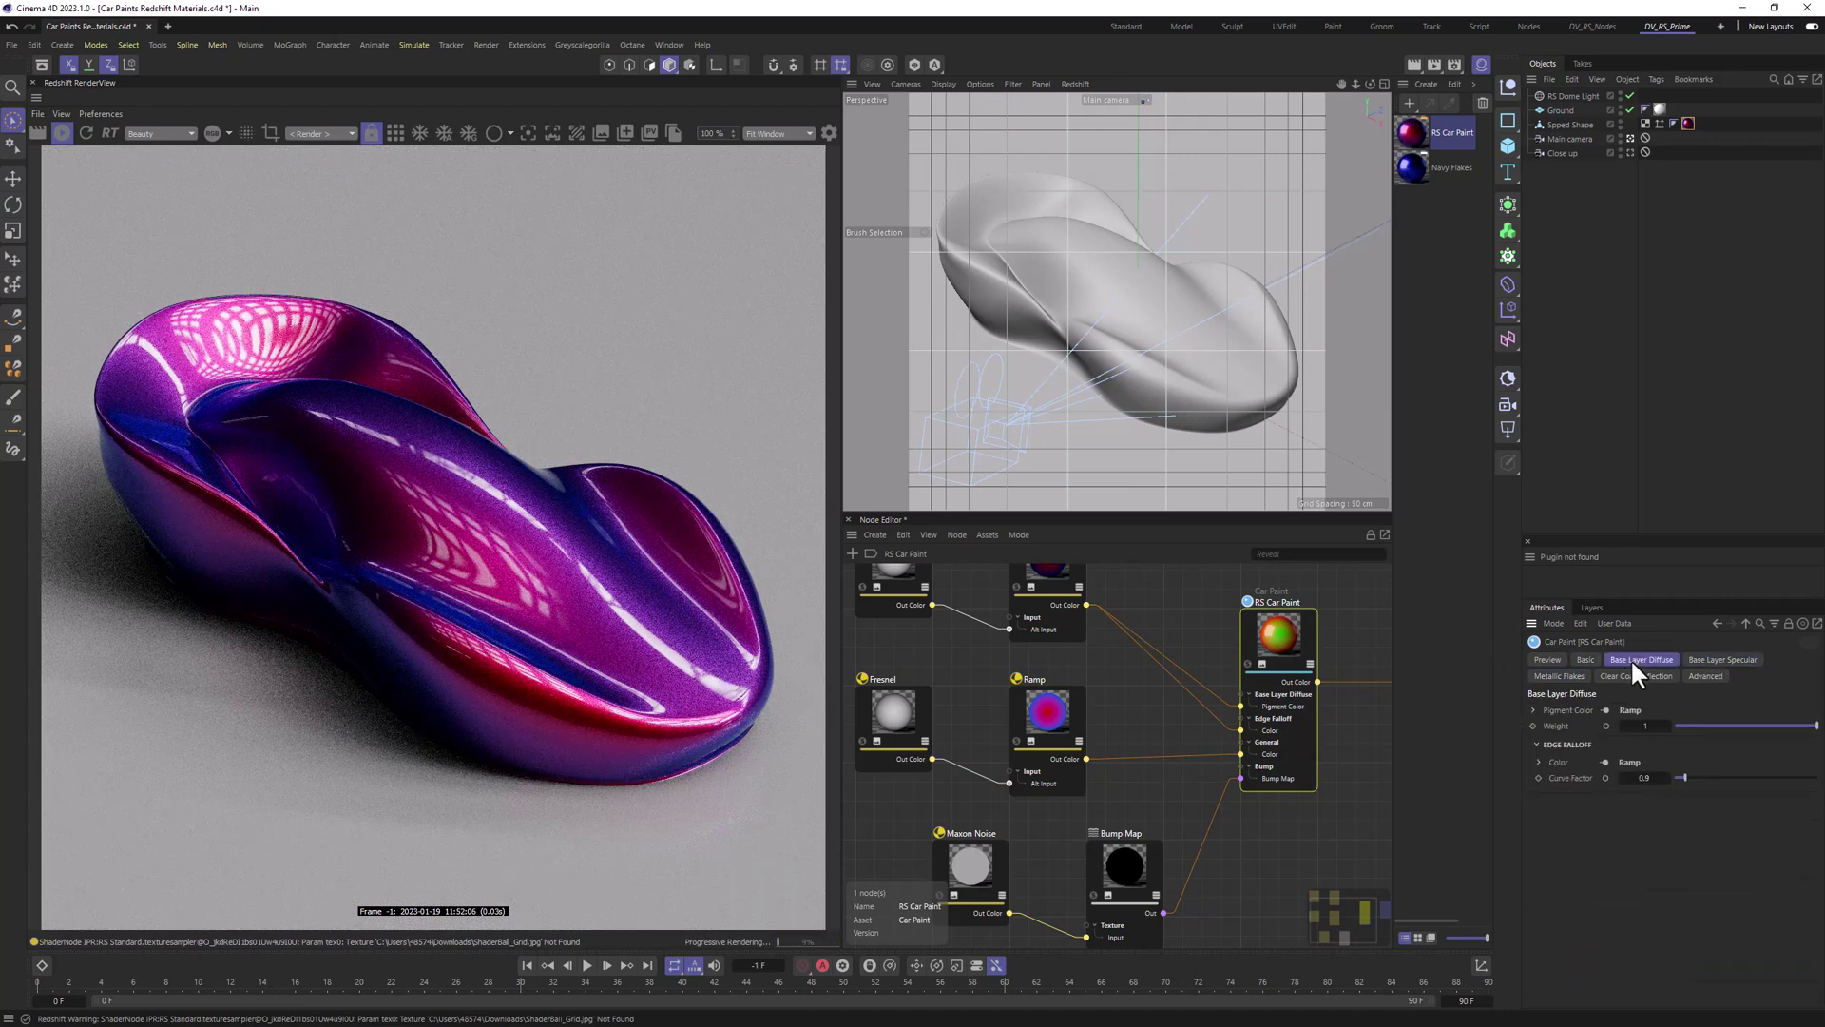
pyautogui.click(1700, 658)
pyautogui.click(1561, 673)
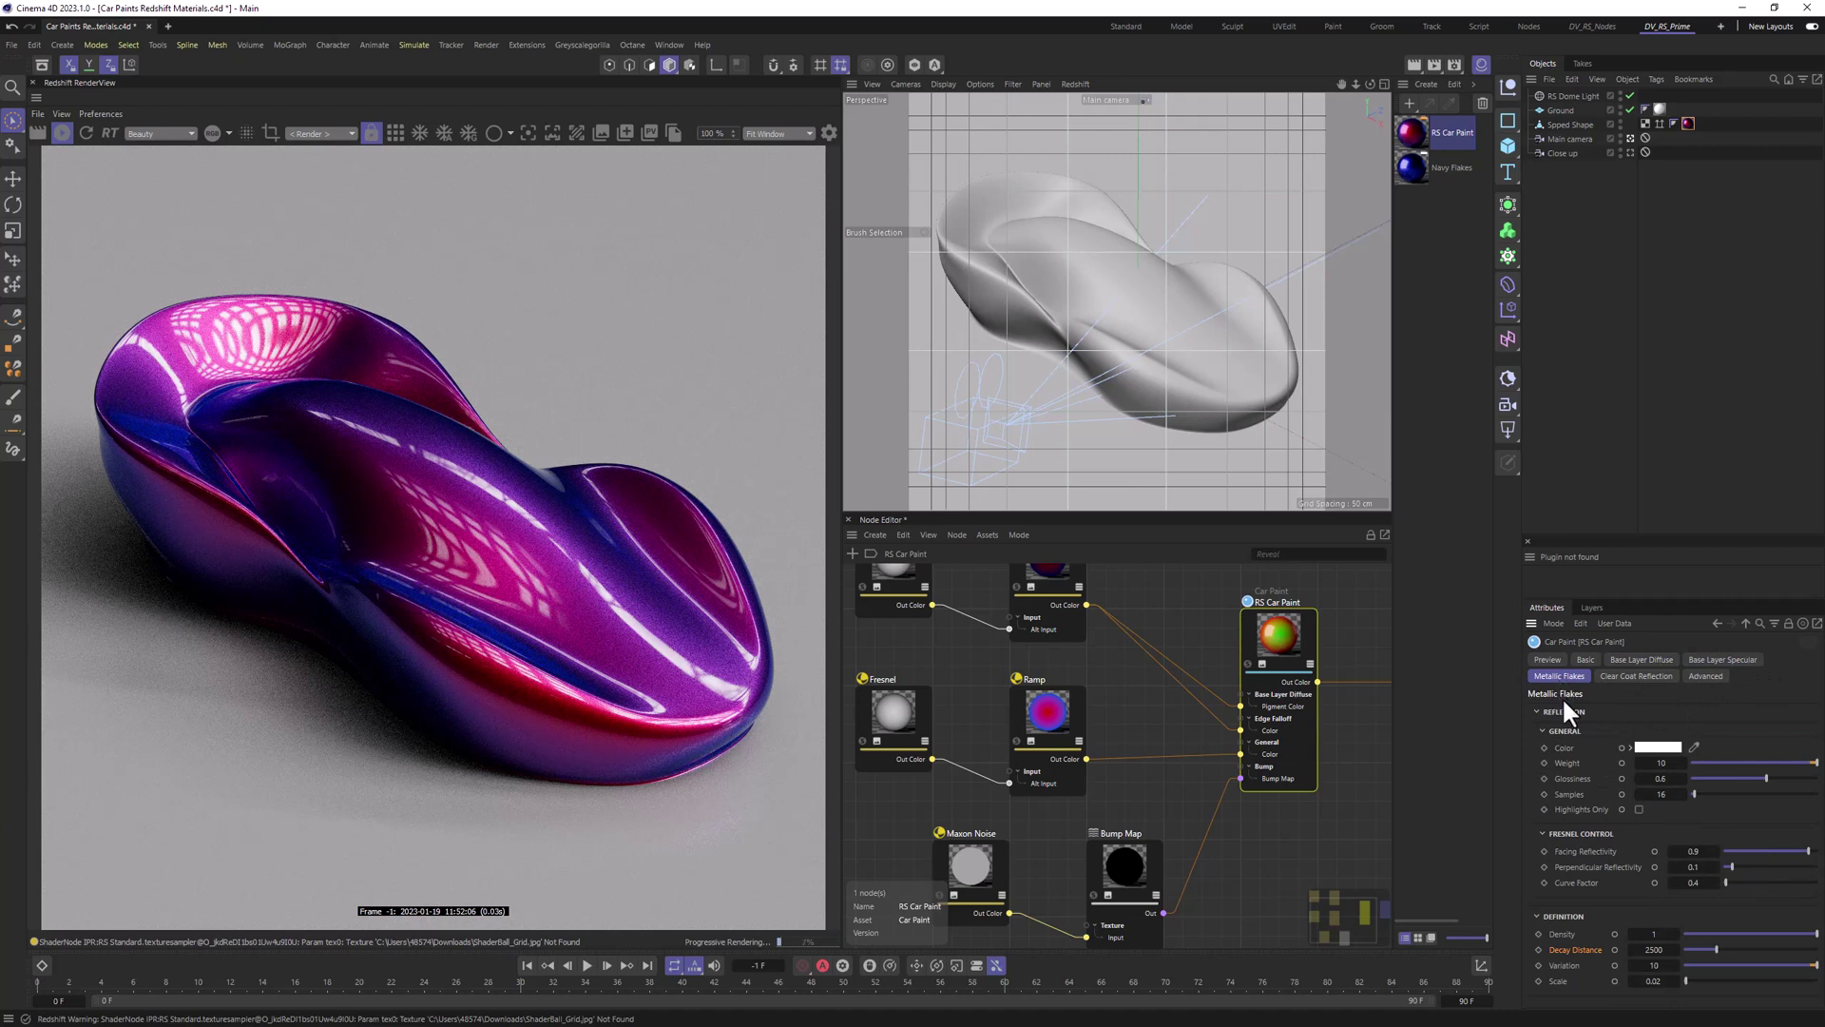
# Step: Leave the flakes colour unchanged and select the Maxon Noise and Bump Map nodes
pyautogui.click(1654, 746)
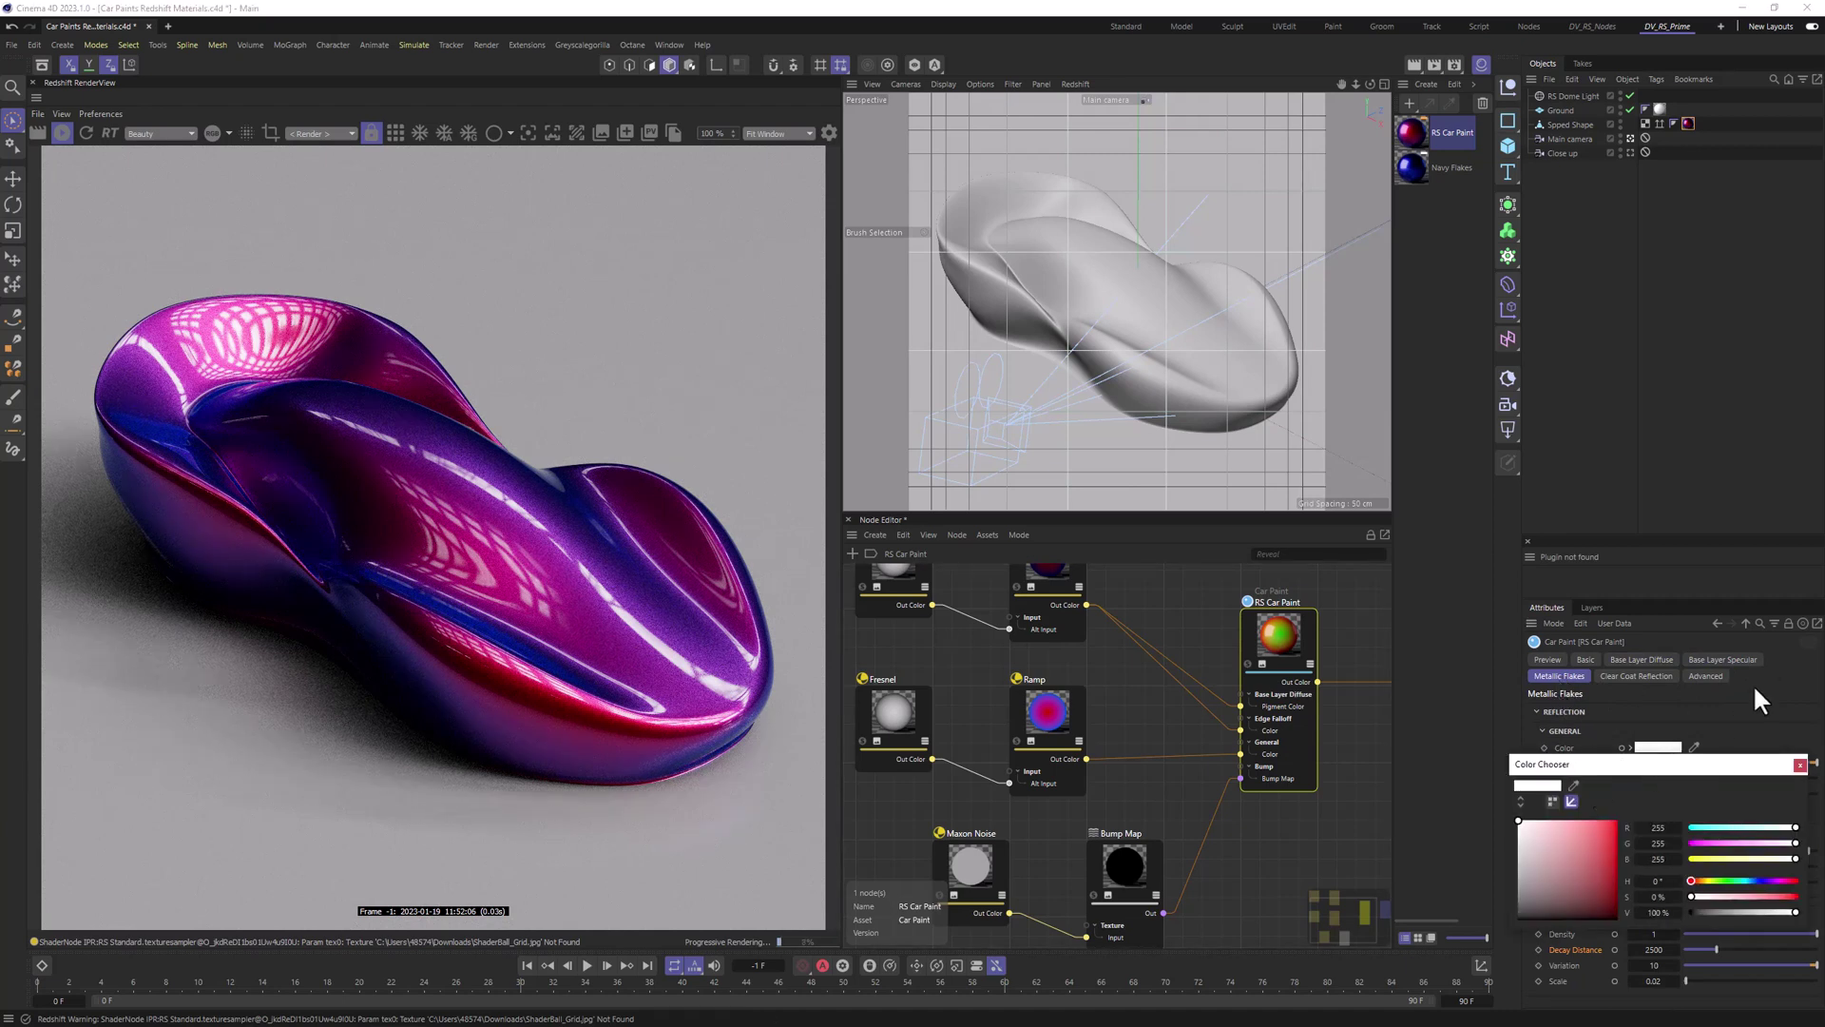
pyautogui.click(1799, 764)
pyautogui.moveTo(1153, 768); pyautogui.dragTo(1269, 692, button='middle')
pyautogui.moveTo(1319, 737); pyautogui.dragTo(1084, 869)
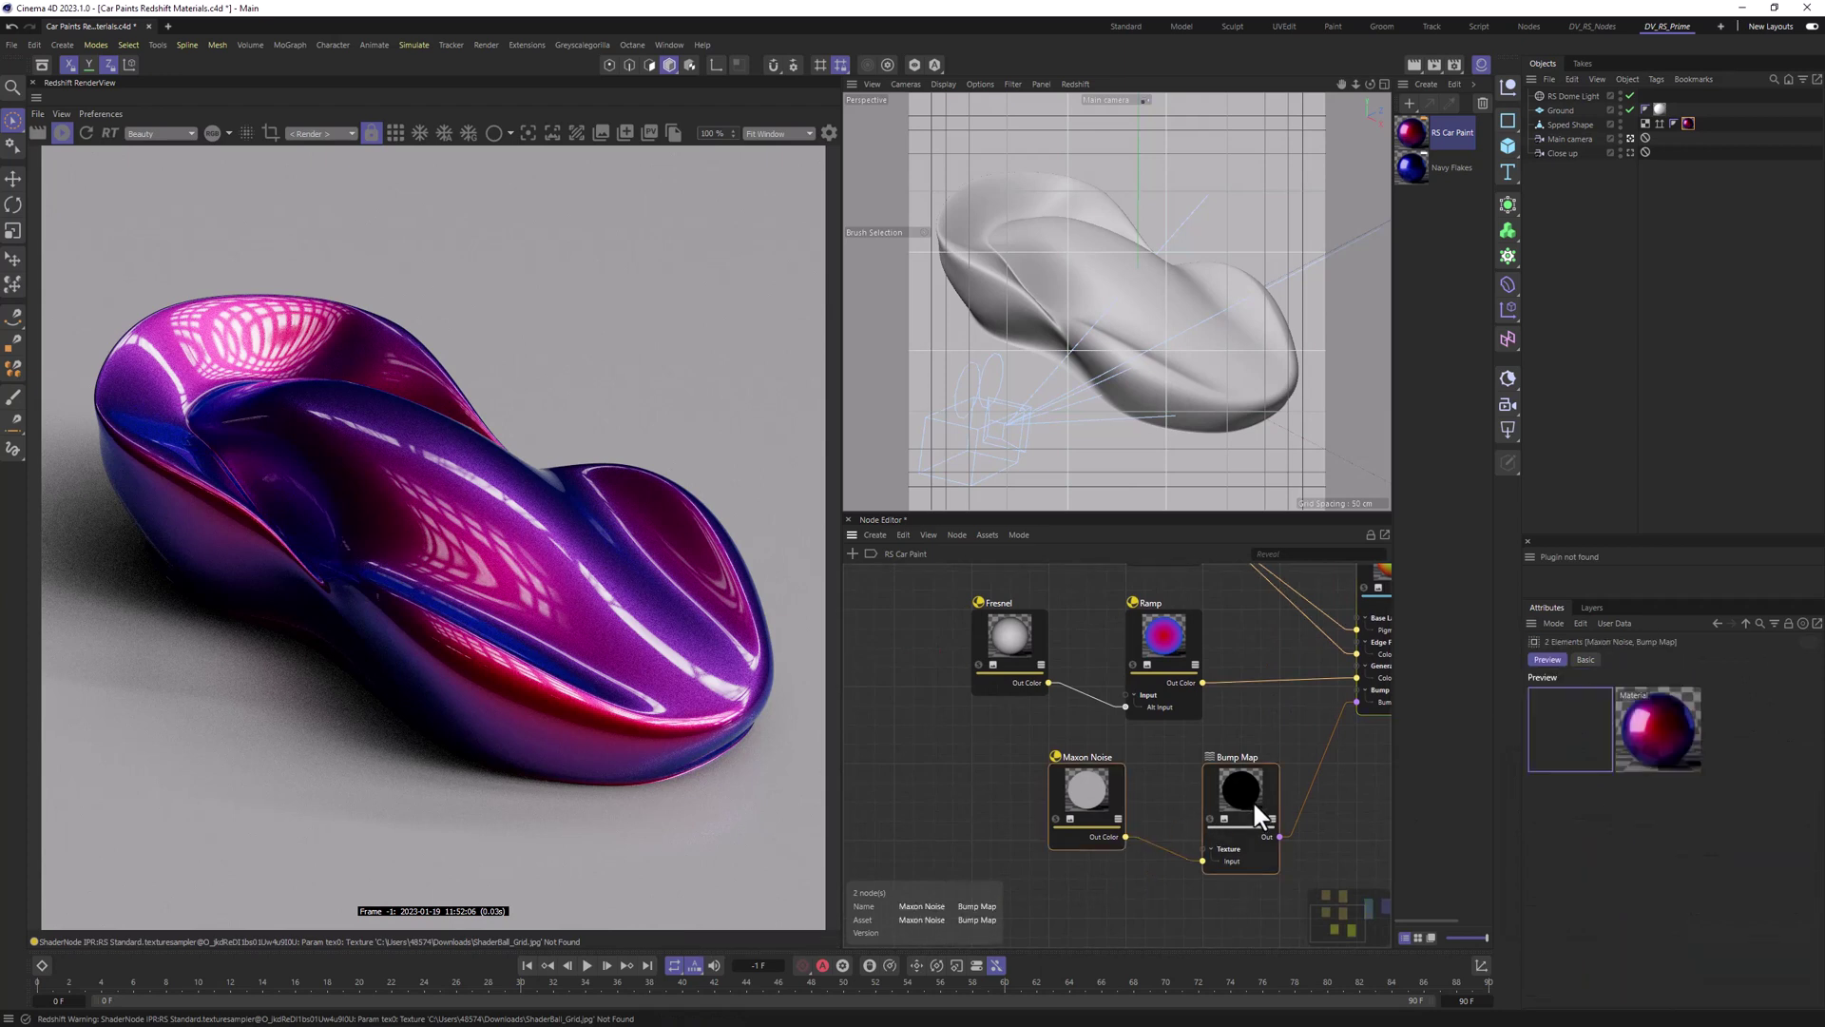
# Step: Move the noise and bump nodes lower and duplicate the Fresnel and Ramp pair
pyautogui.moveTo(1252, 800); pyautogui.dragTo(1248, 994)
pyautogui.moveTo(1178, 826); pyautogui.dragTo(884, 582)
pyautogui.rightClick(1196, 647)
pyautogui.click(1221, 711)
pyautogui.moveTo(1166, 635); pyautogui.dragTo(1139, 793)
# Step: Connect the third Ramp's output to the Metallic Flakes reflection Color
pyautogui.moveTo(1204, 771); pyautogui.dragTo(1106, 762, button='middle')
pyautogui.moveTo(1103, 828); pyautogui.dragTo(1287, 573)
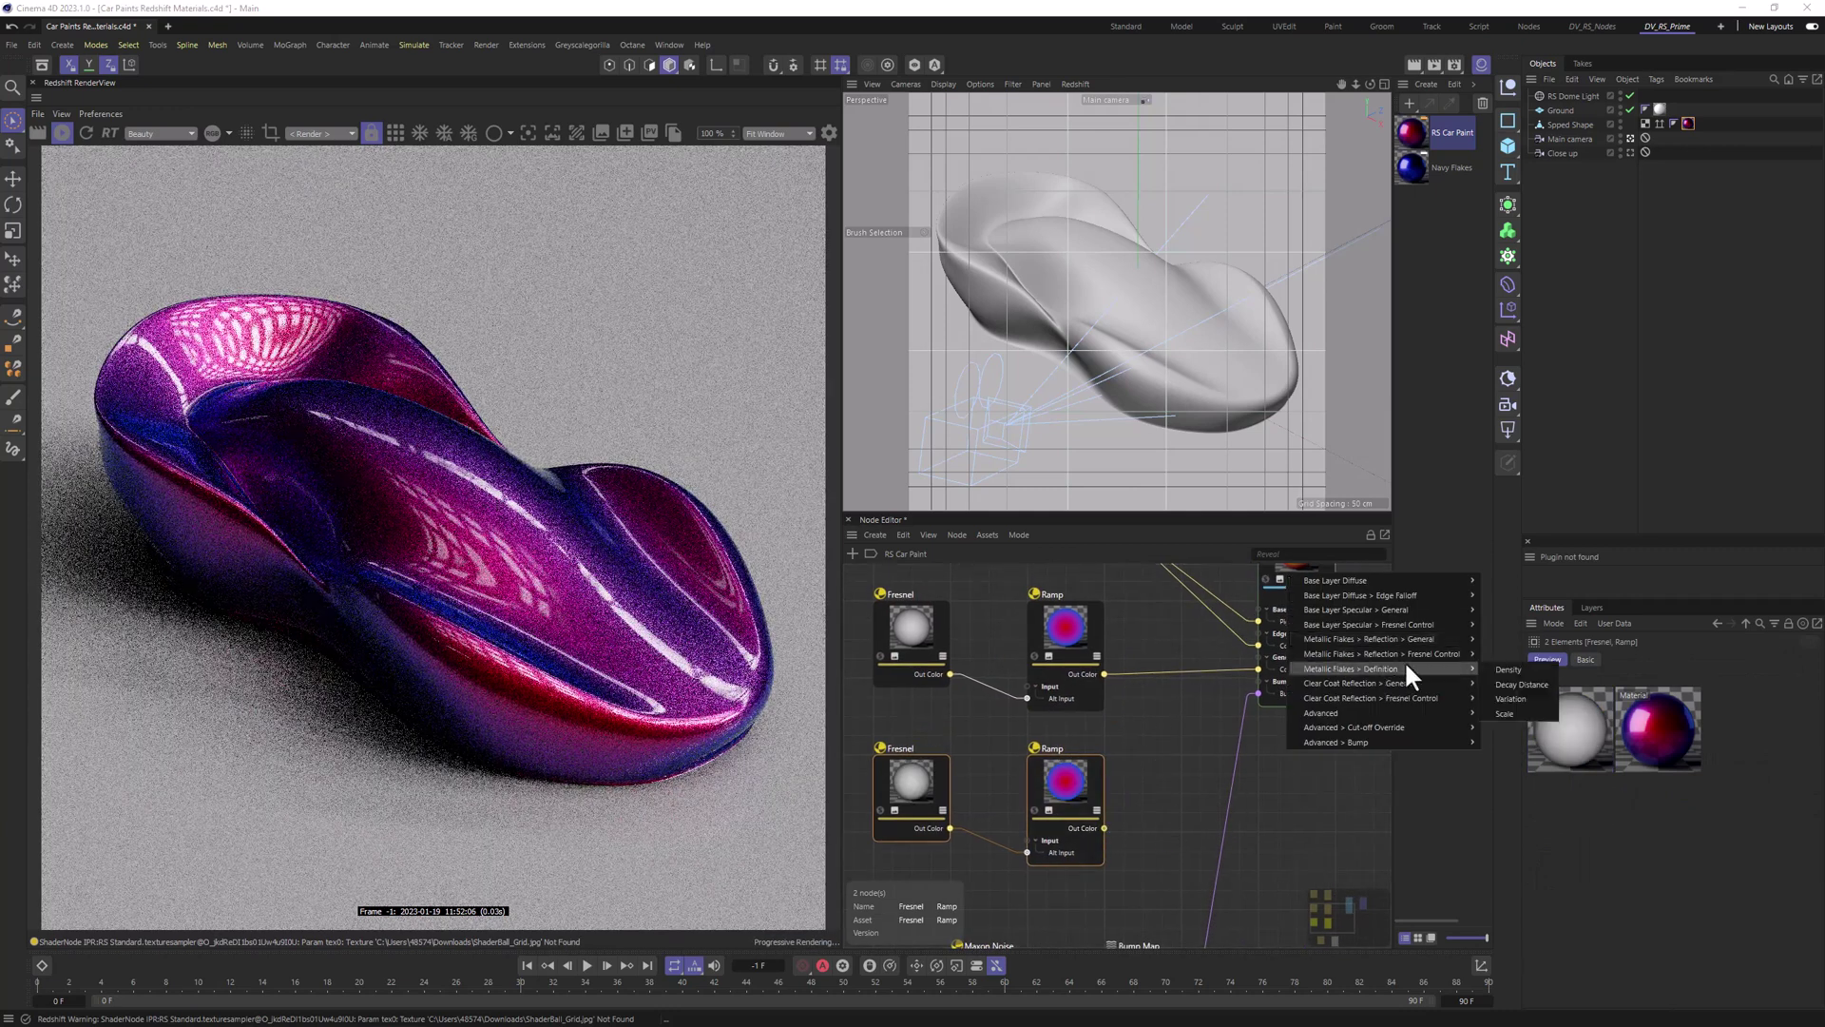
pyautogui.moveTo(1388, 640)
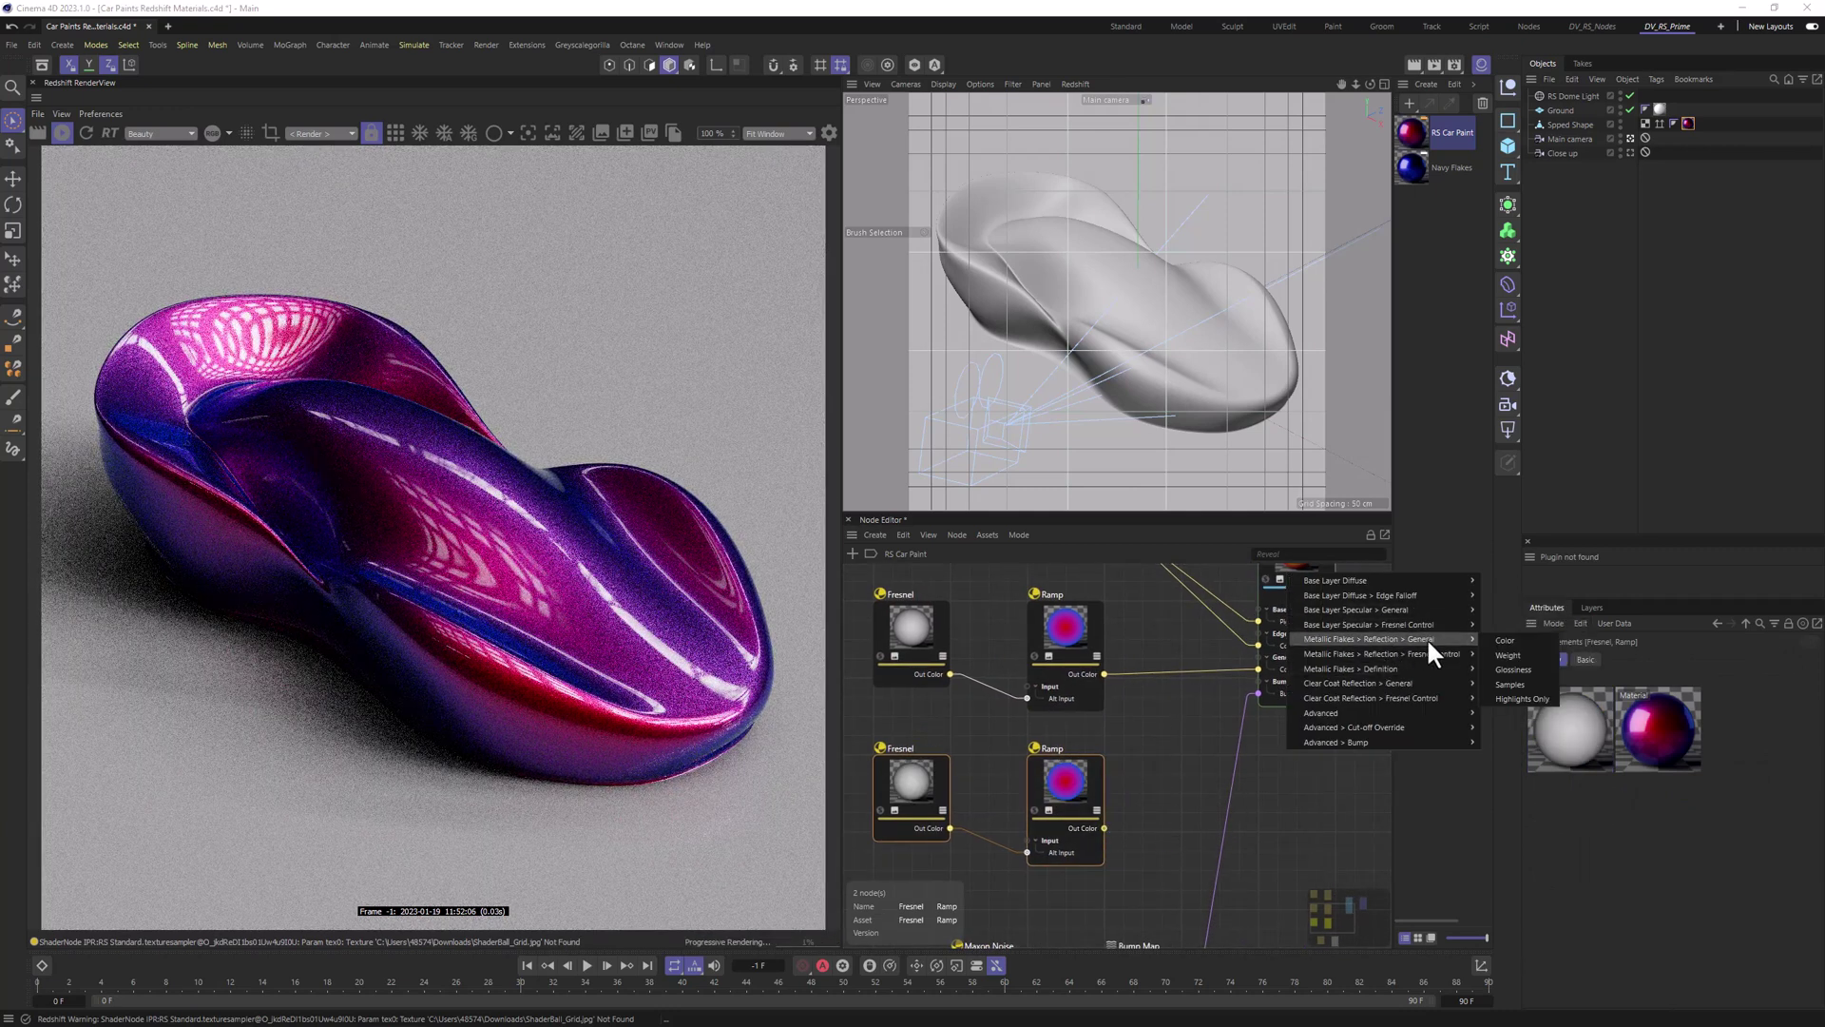
pyautogui.click(1500, 640)
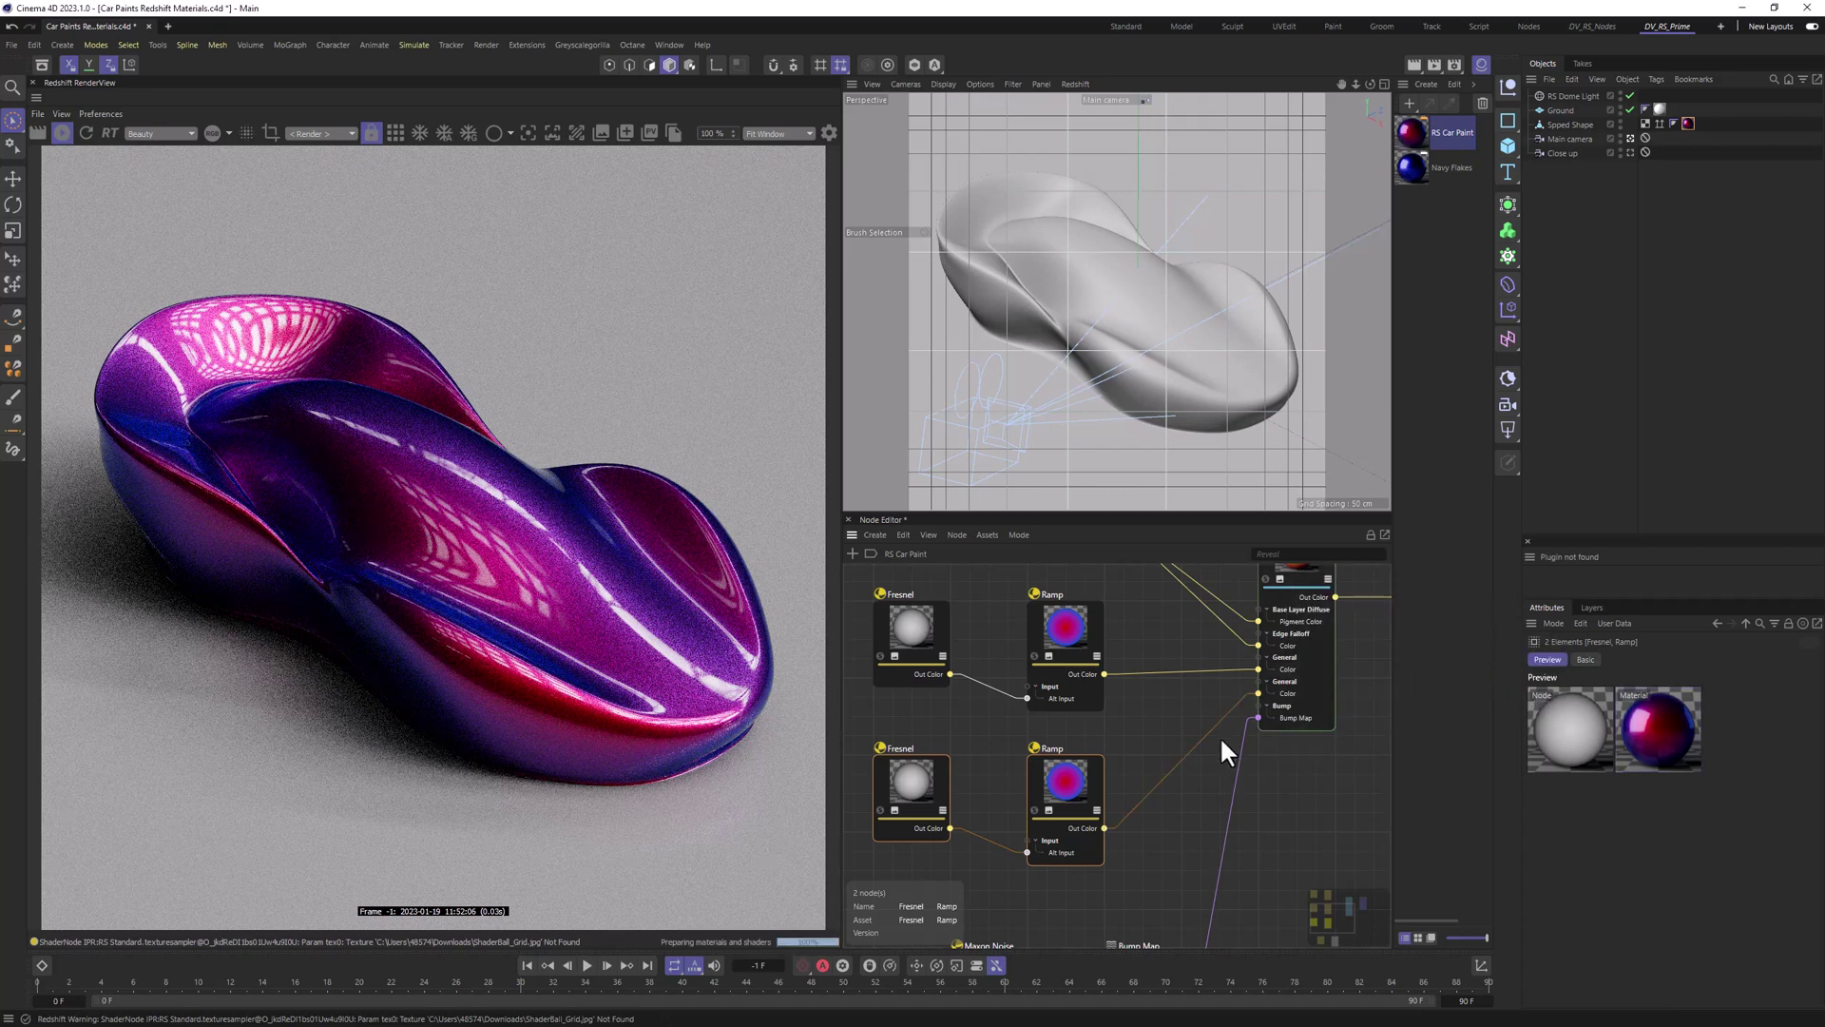
pyautogui.click(1298, 567)
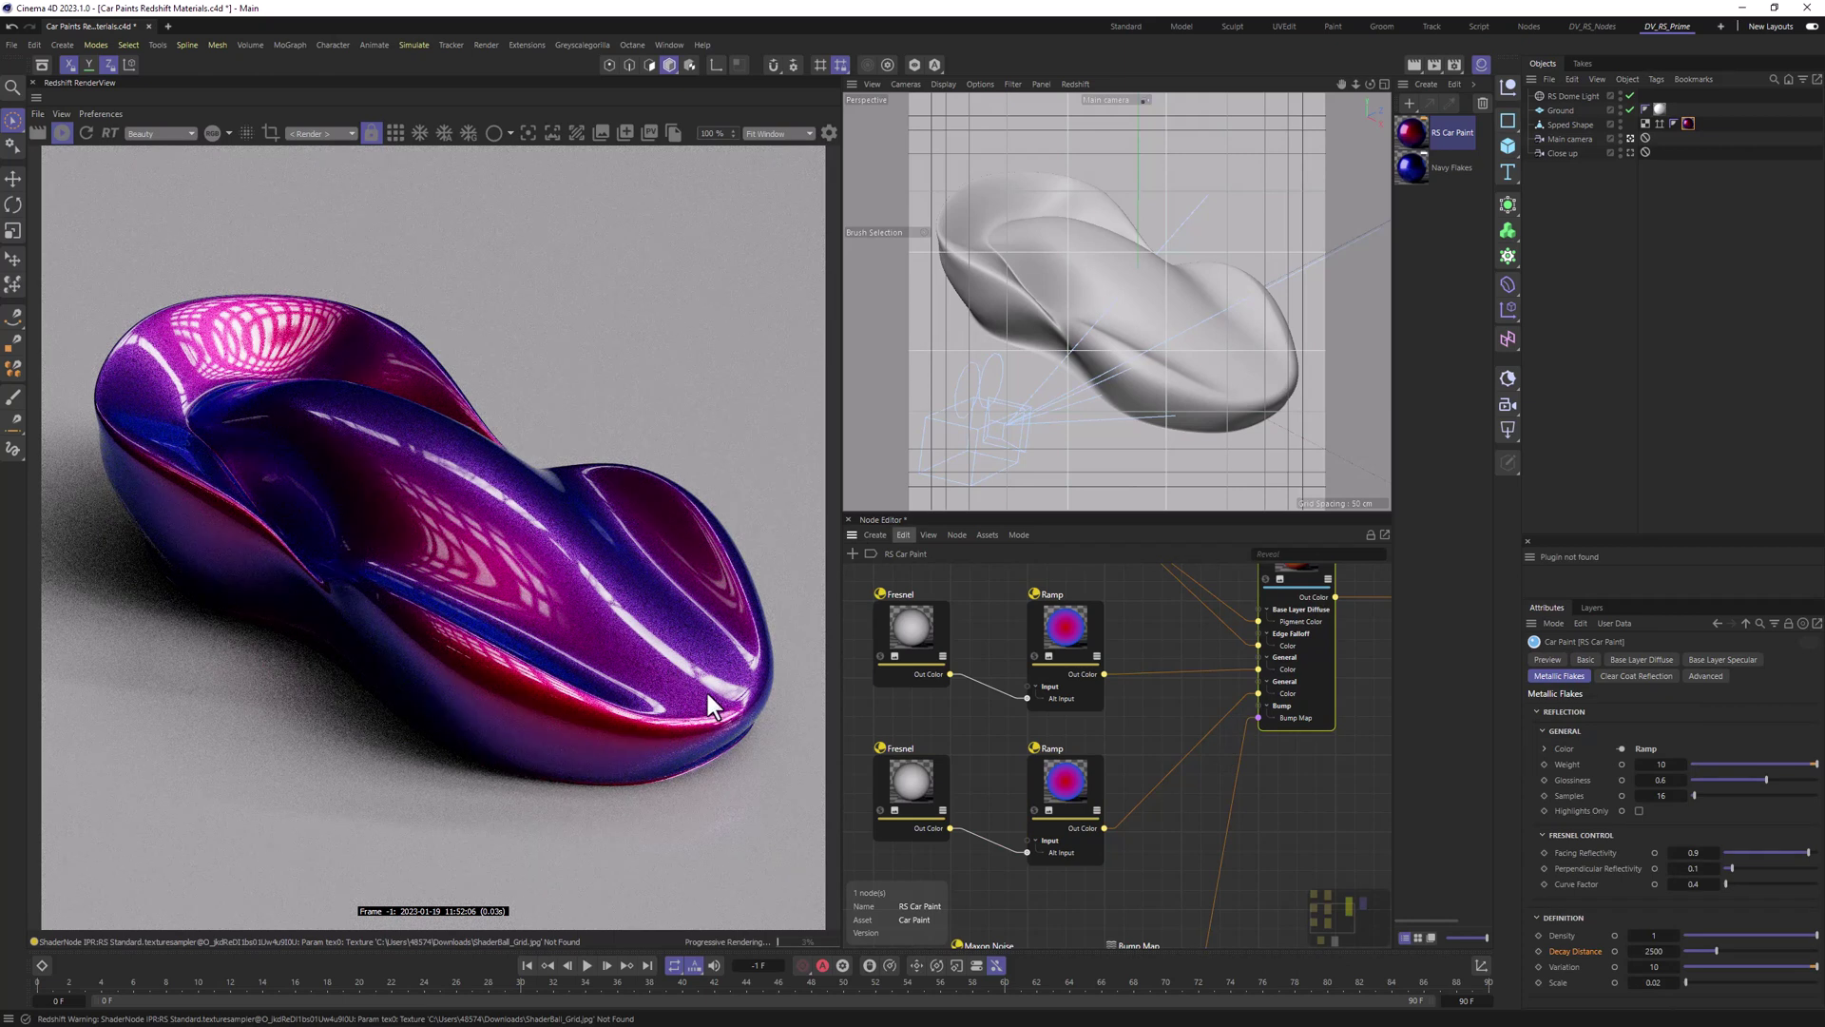
pyautogui.moveTo(1164, 886); pyautogui.dragTo(1105, 764)
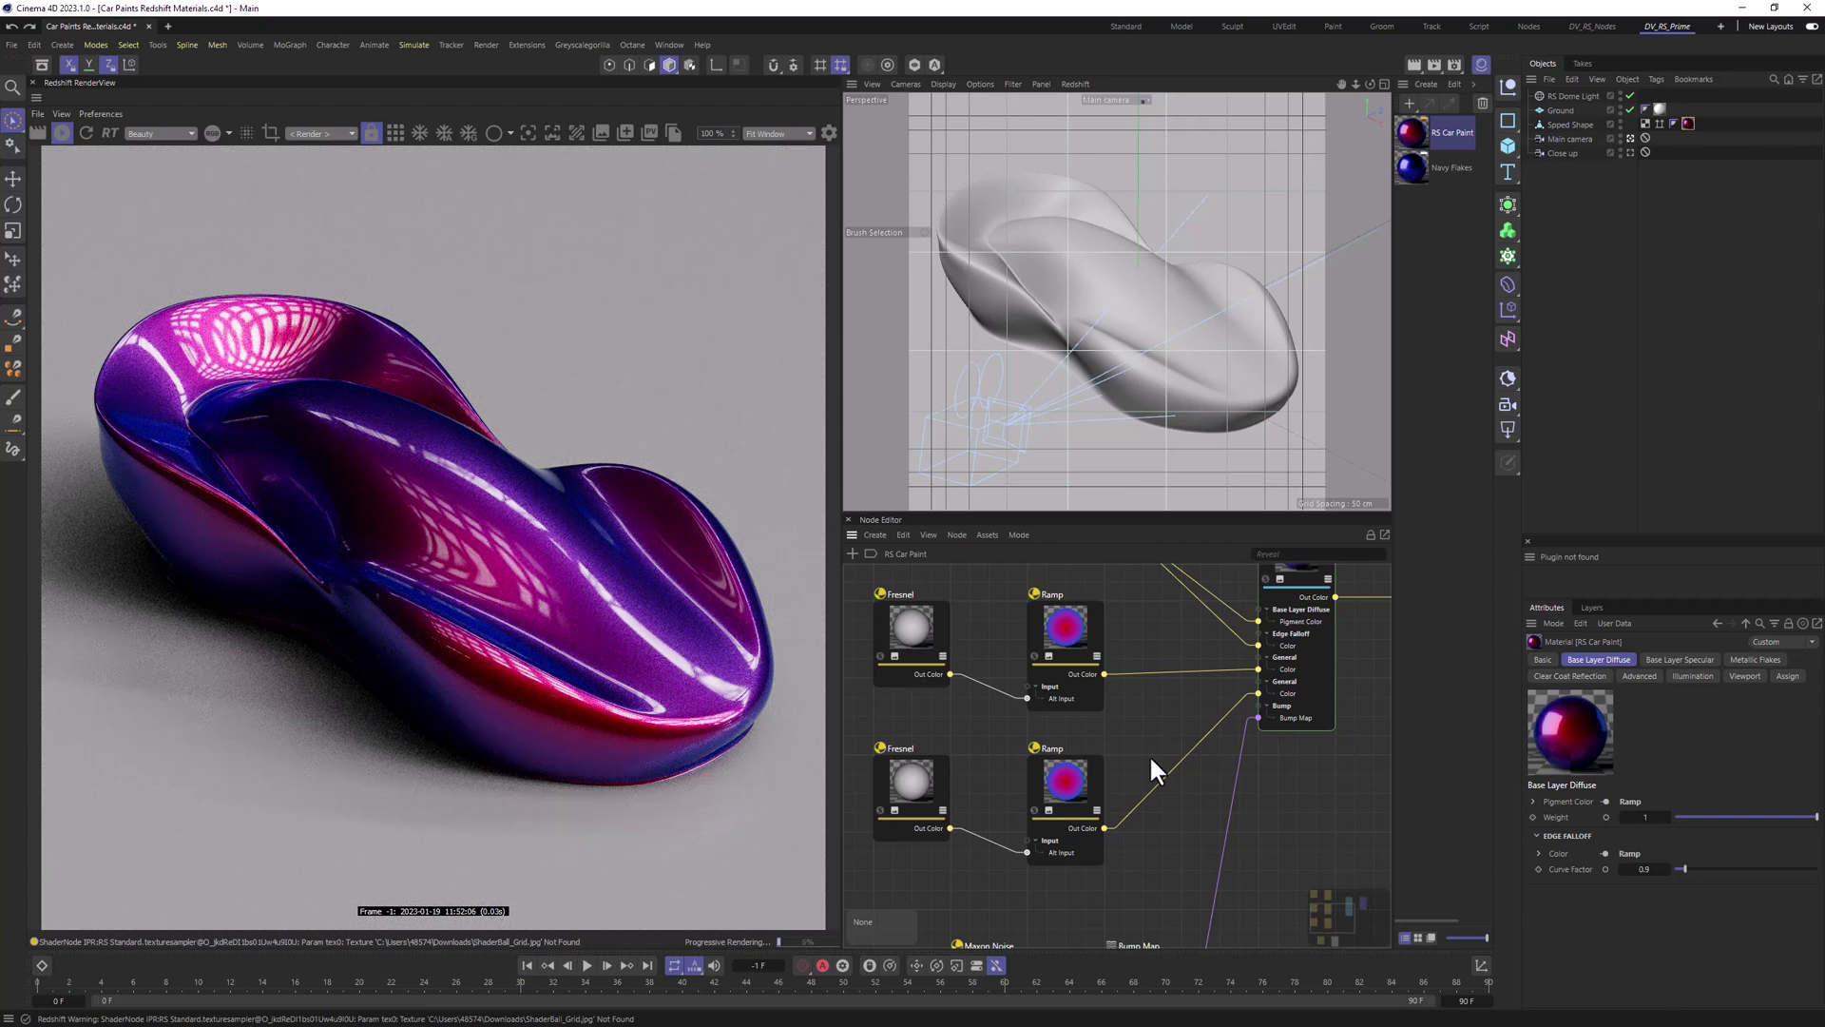
pyautogui.scroll(-4, 1160, 751)
pyautogui.scroll(4, 1169, 734)
pyautogui.scroll(-3, 1173, 721)
pyautogui.scroll(3, 1172, 713)
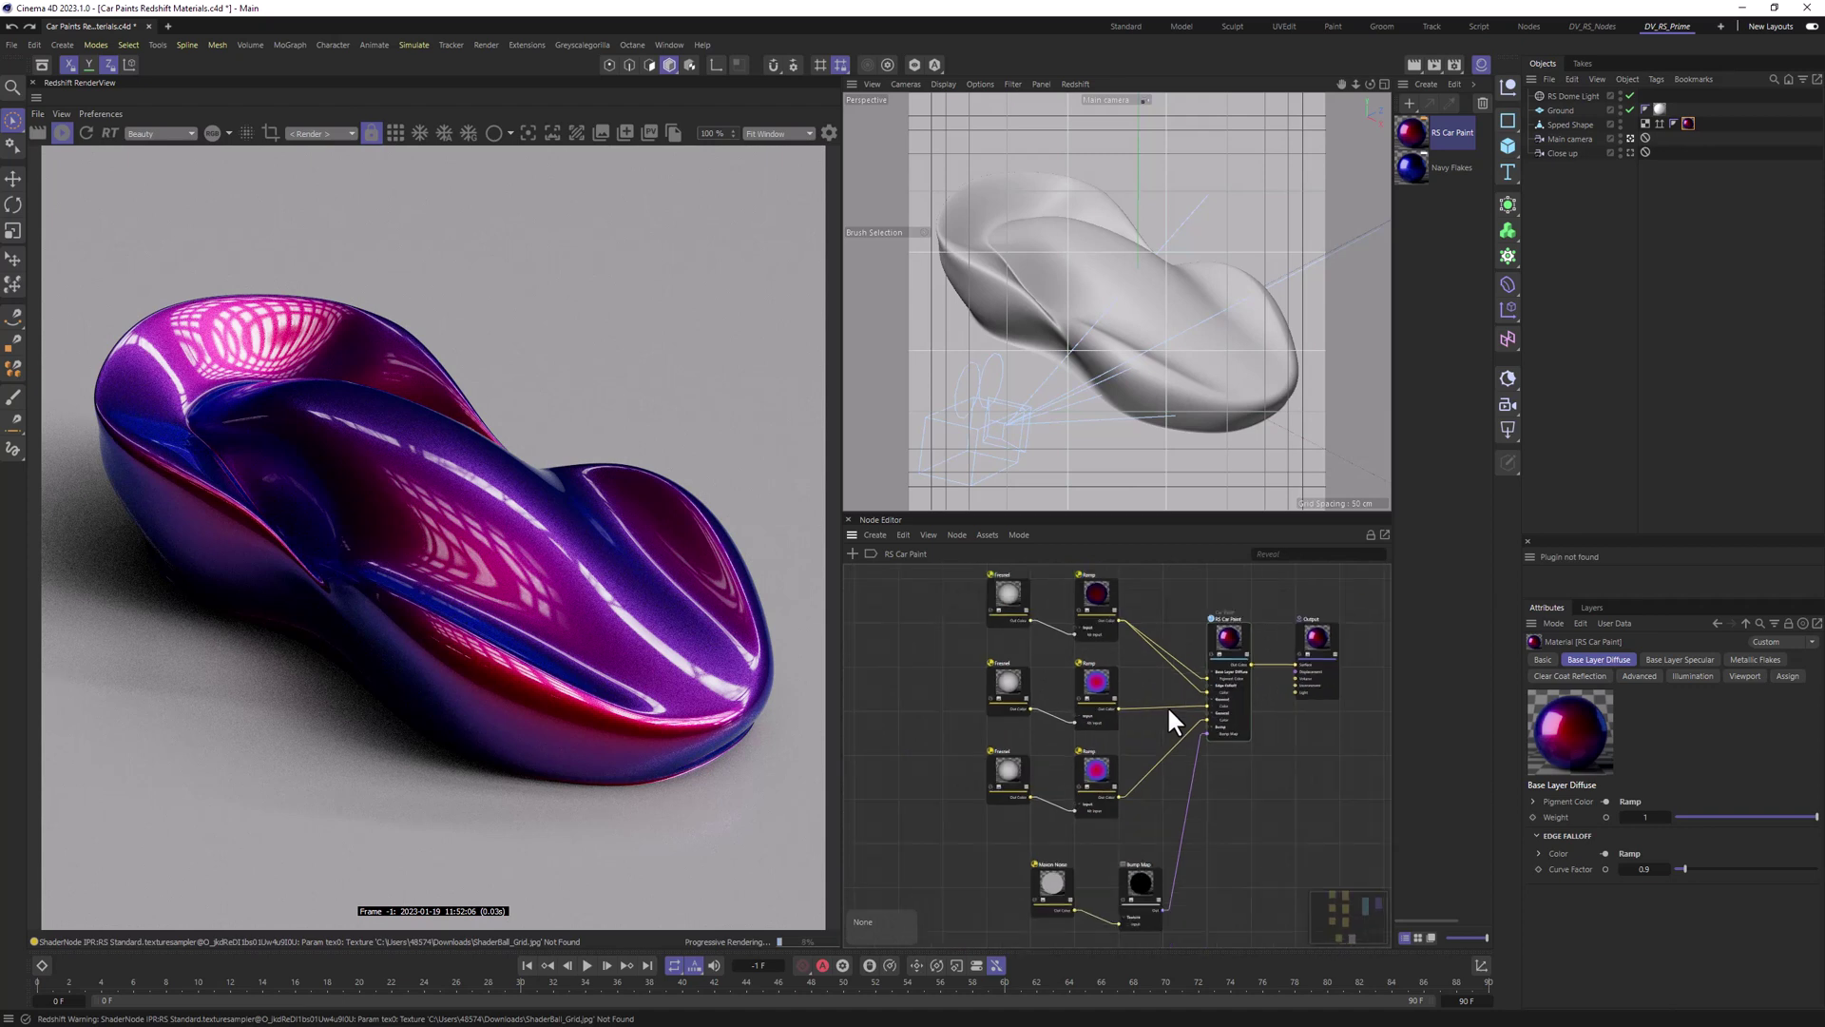